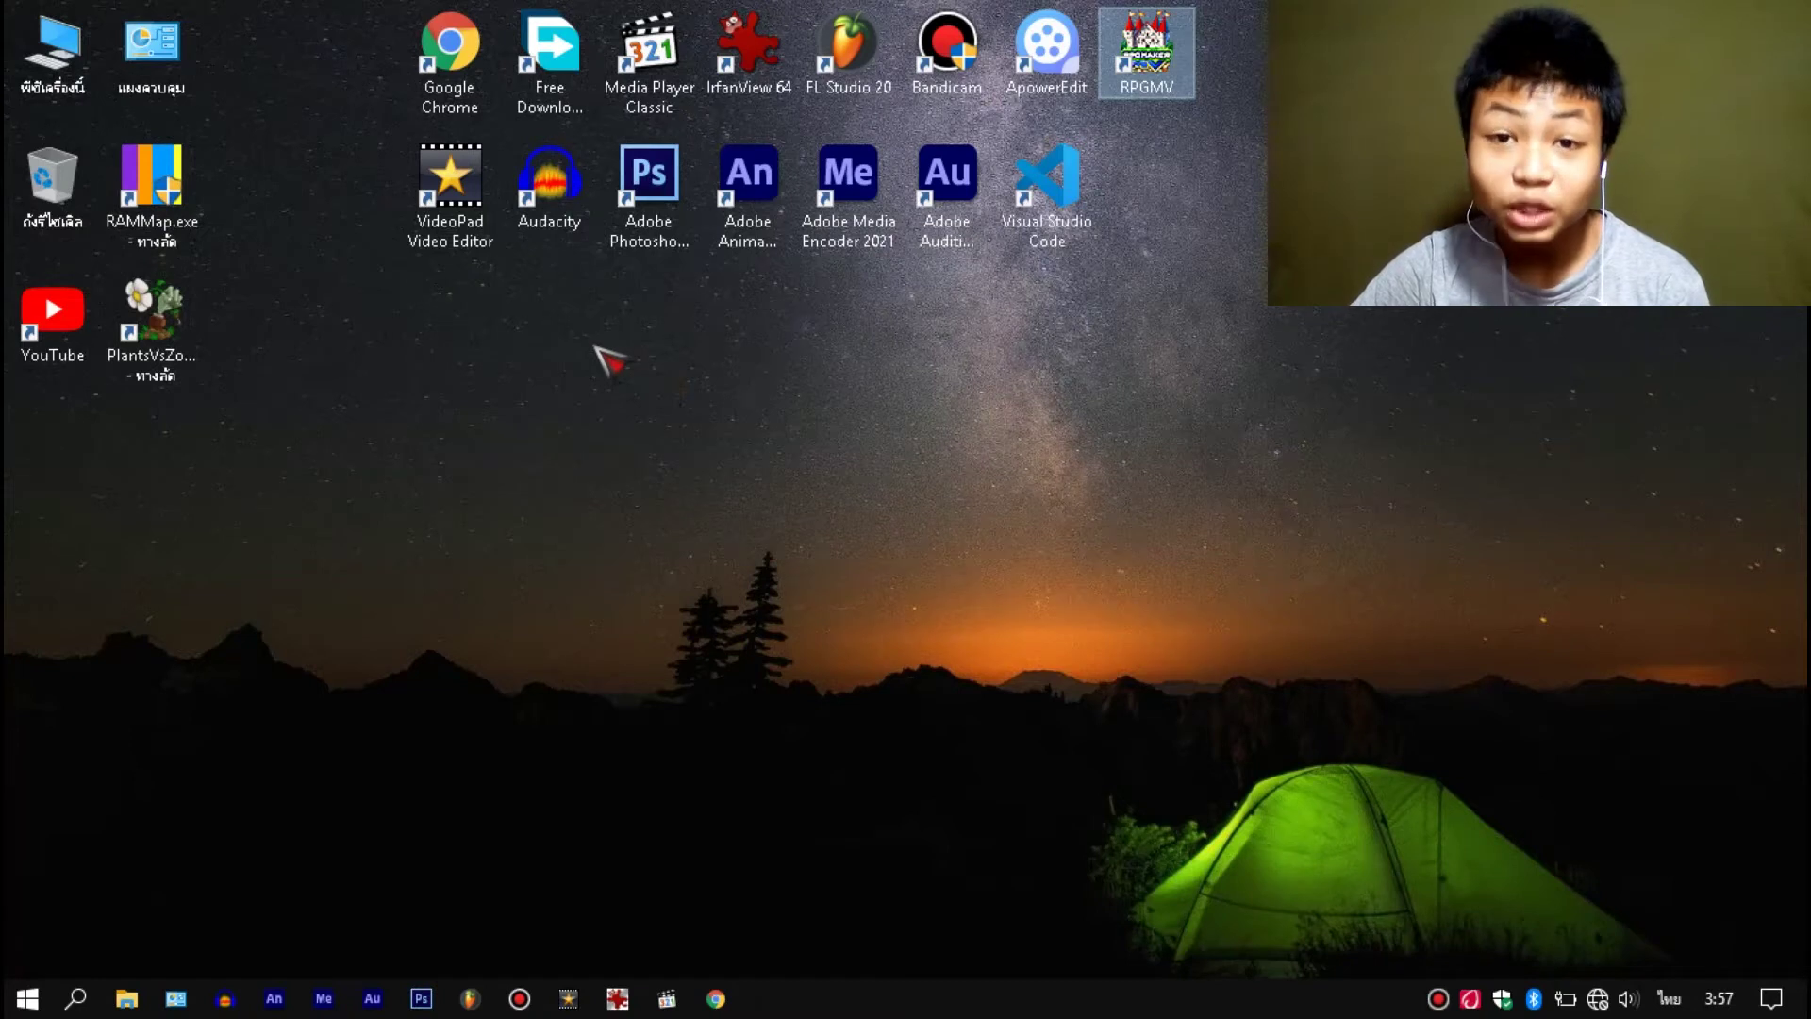
# - Launch Adobe Photoshop and create a new 816 × 624 pixel document at 72 pixels/inch, RGB Color 8 bit, with a white background
pyautogui.click(596, 349)
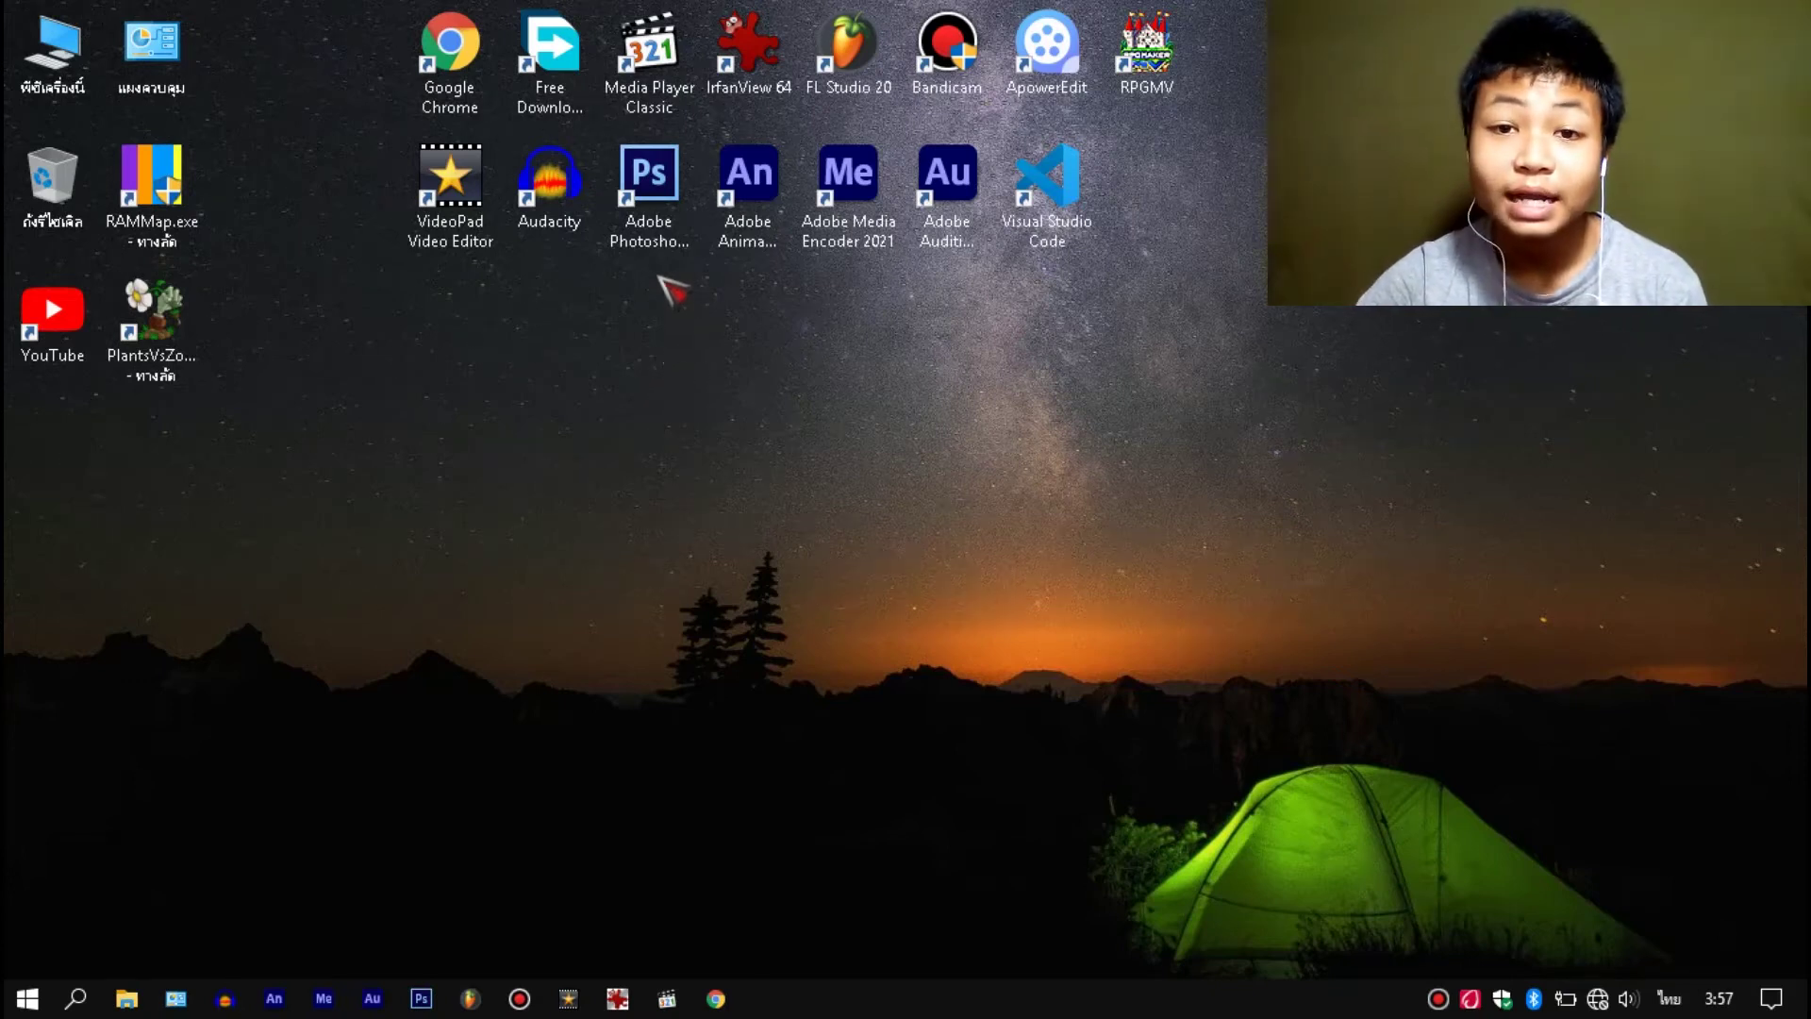
pyautogui.moveTo(655, 217); pyautogui.dragTo(660, 345)
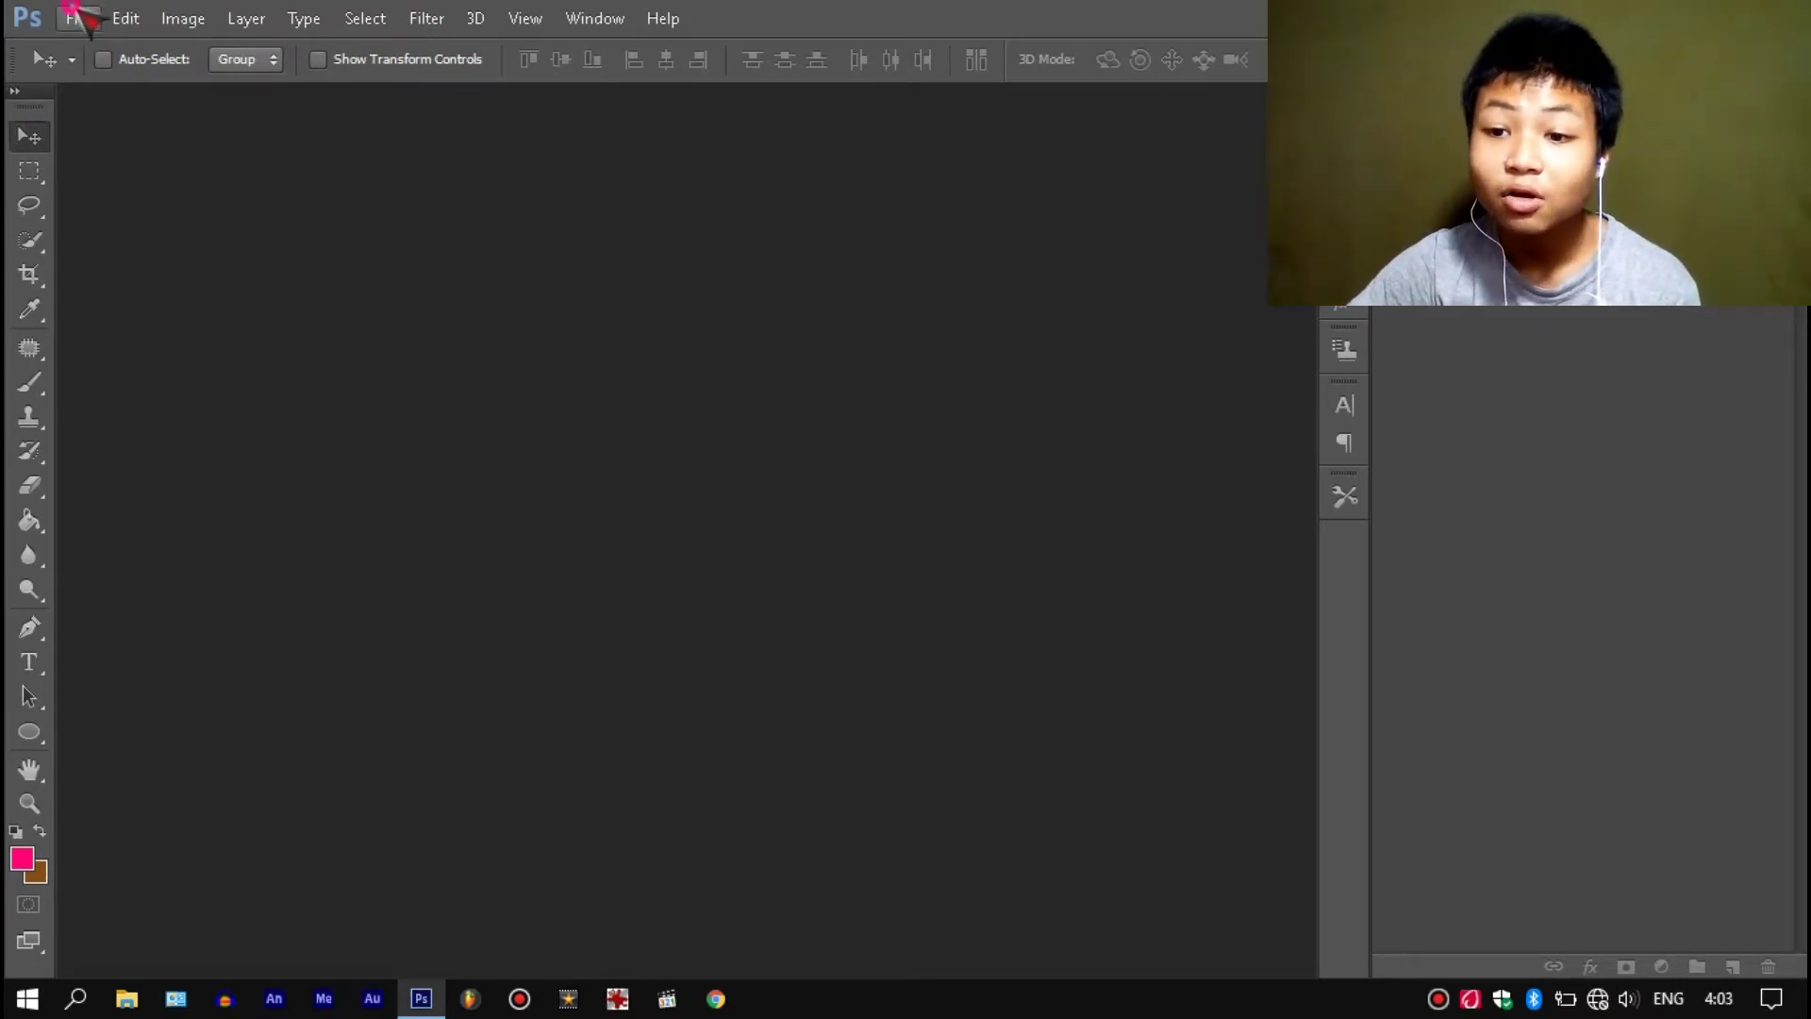
pyautogui.click(76, 13)
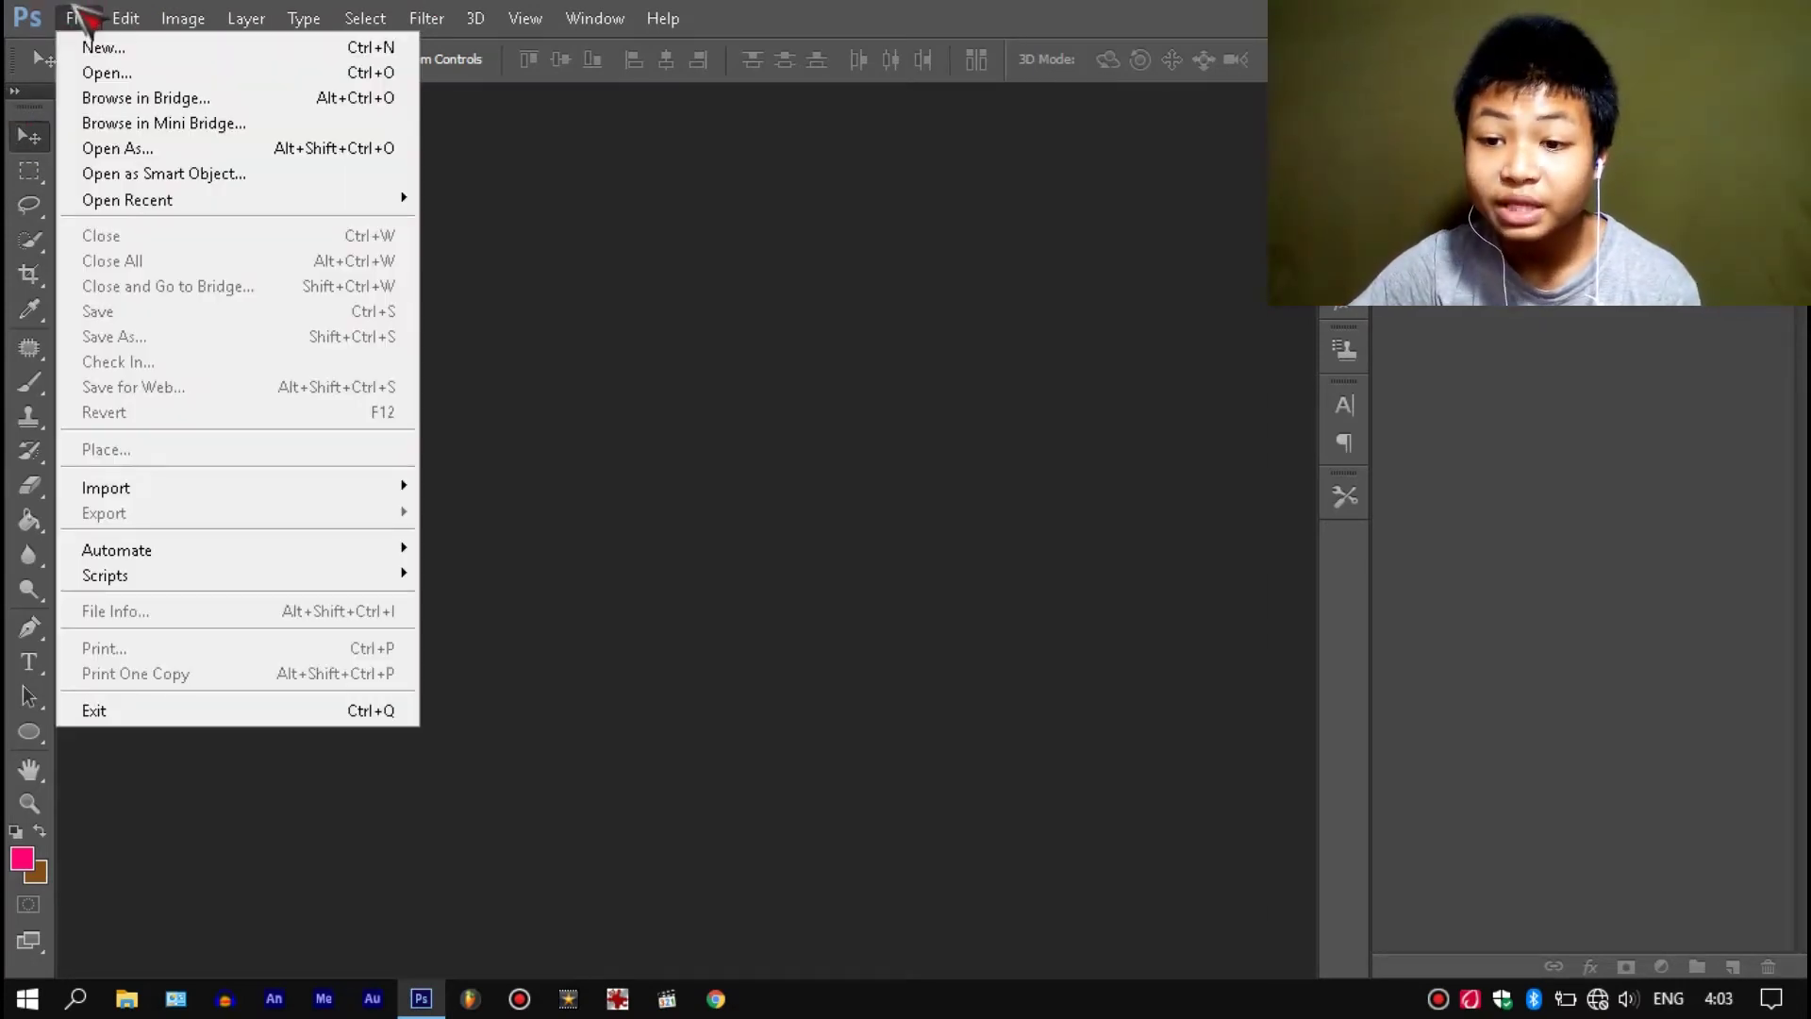
pyautogui.click(156, 49)
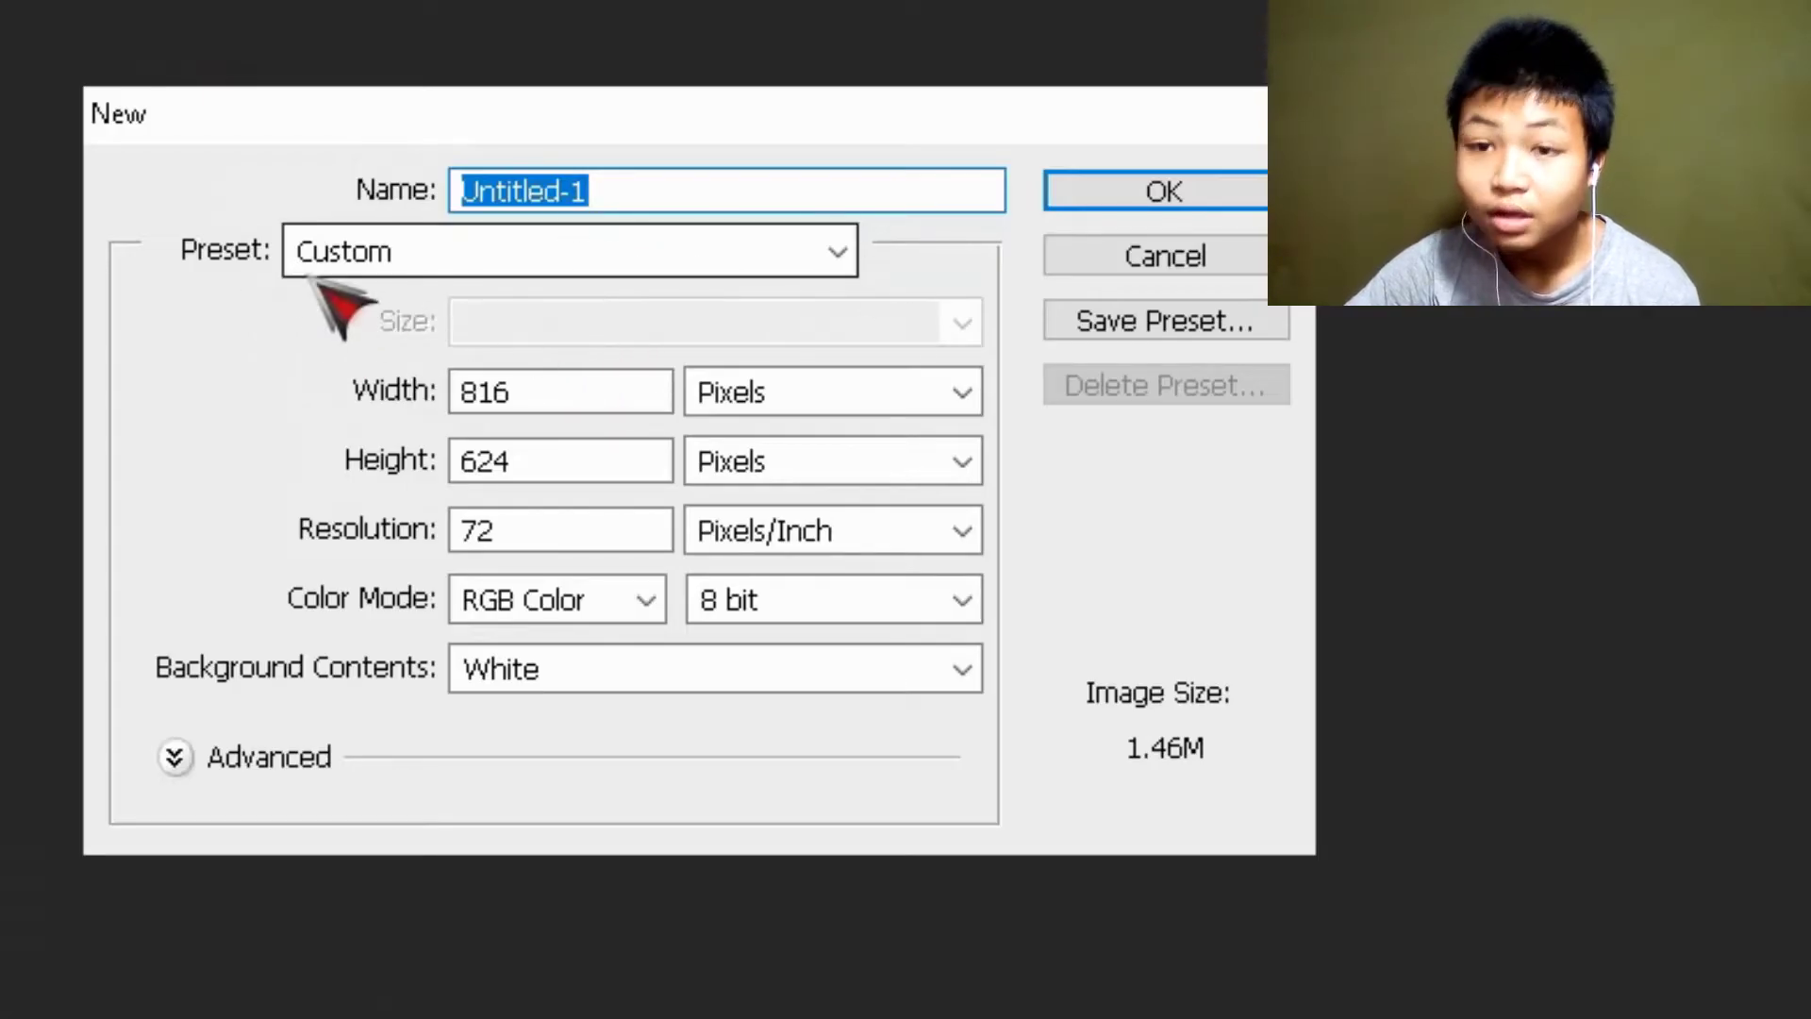
pyautogui.click(944, 392)
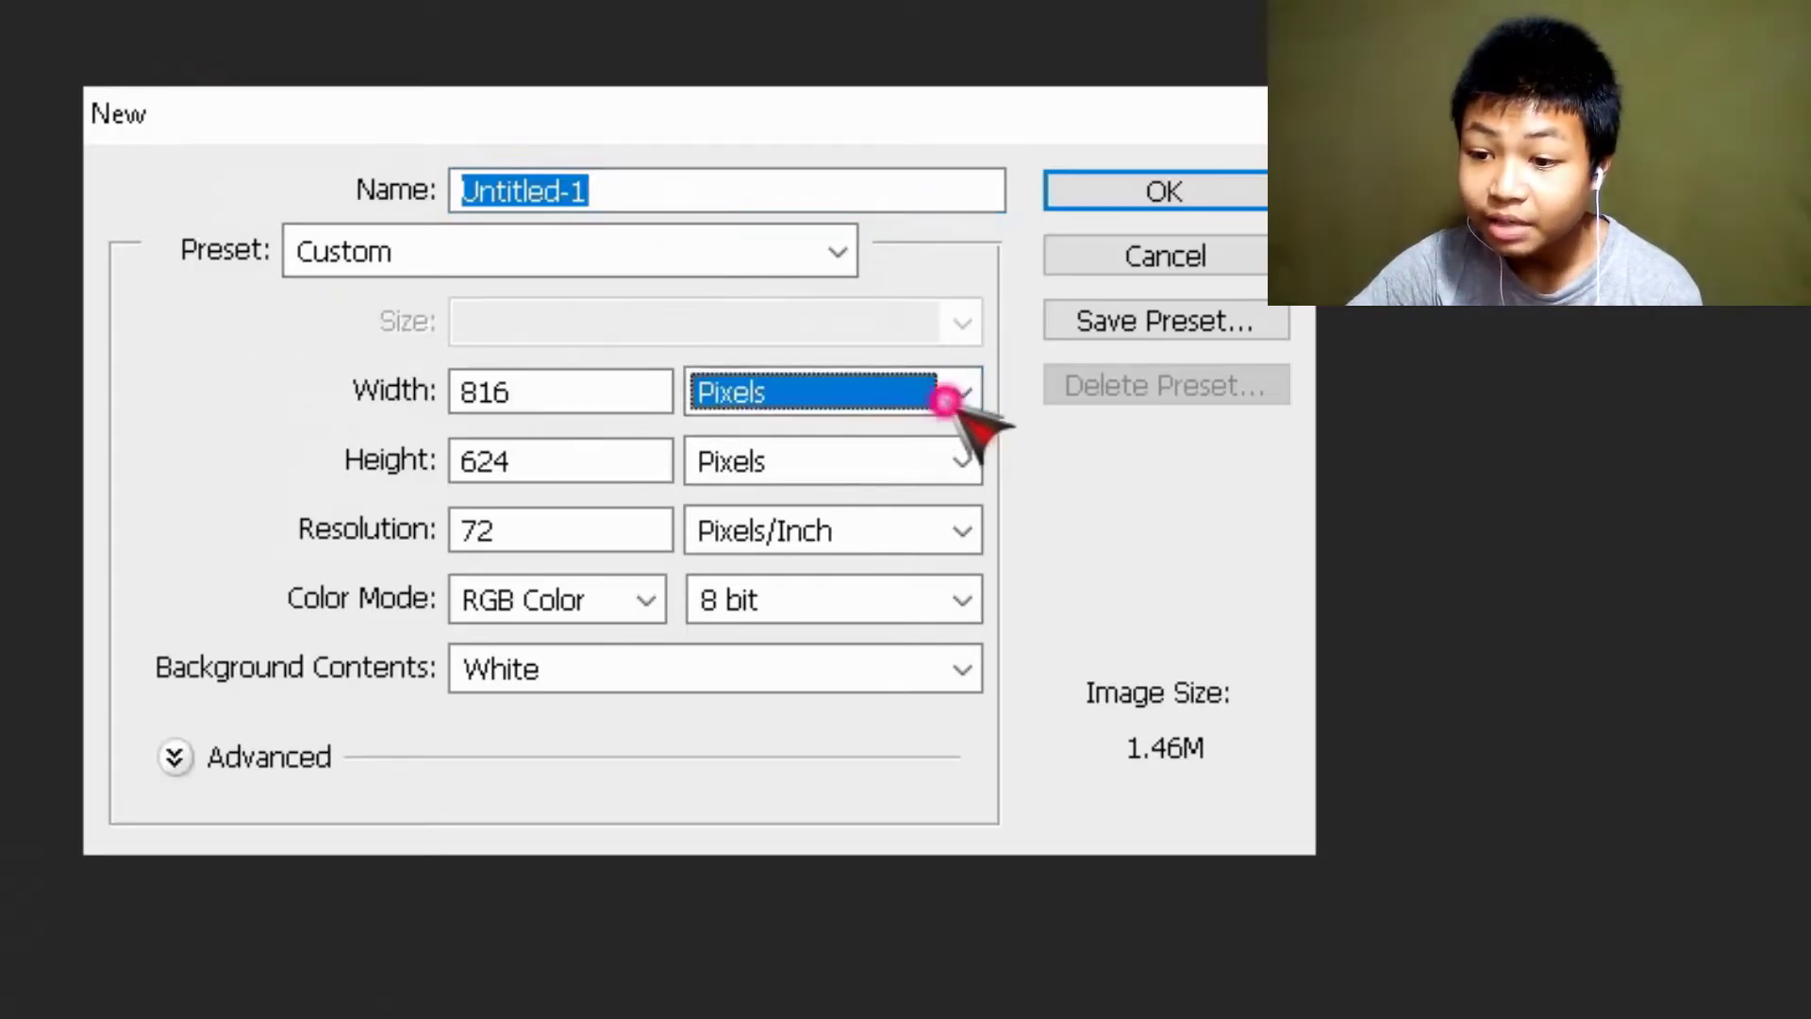
pyautogui.click(754, 439)
pyautogui.click(962, 392)
pyautogui.click(882, 439)
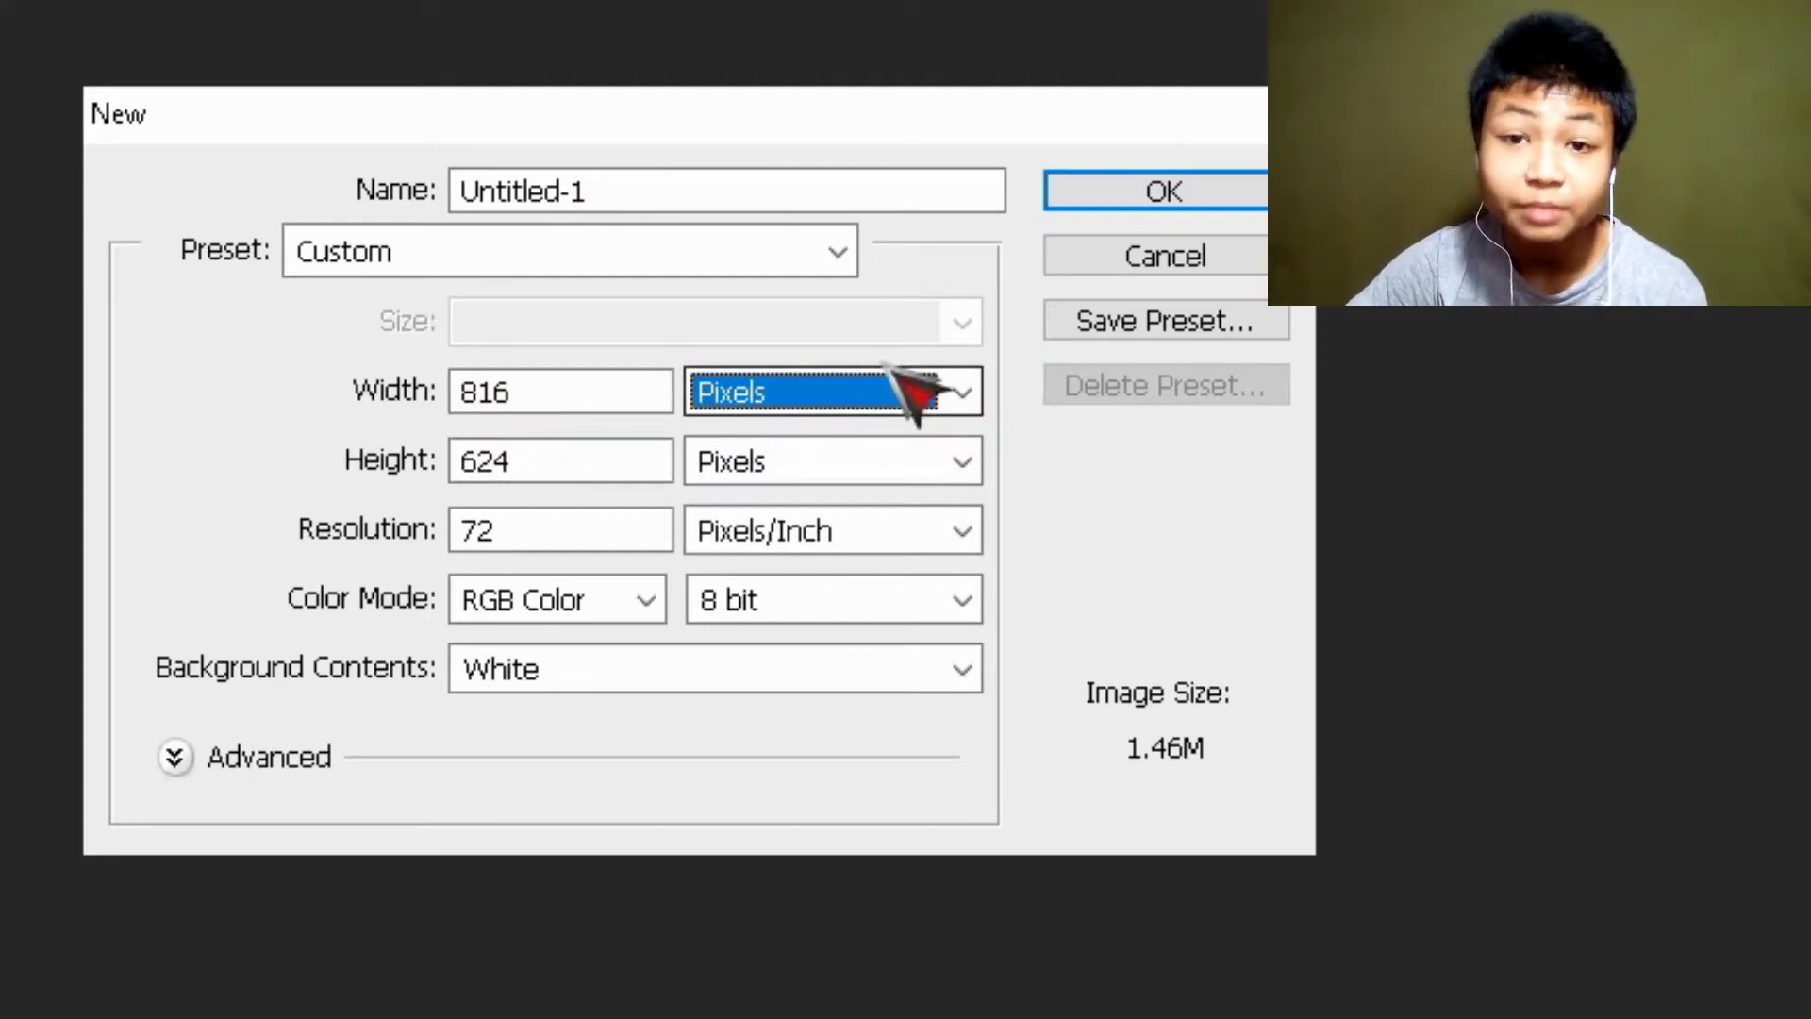
pyautogui.click(1166, 198)
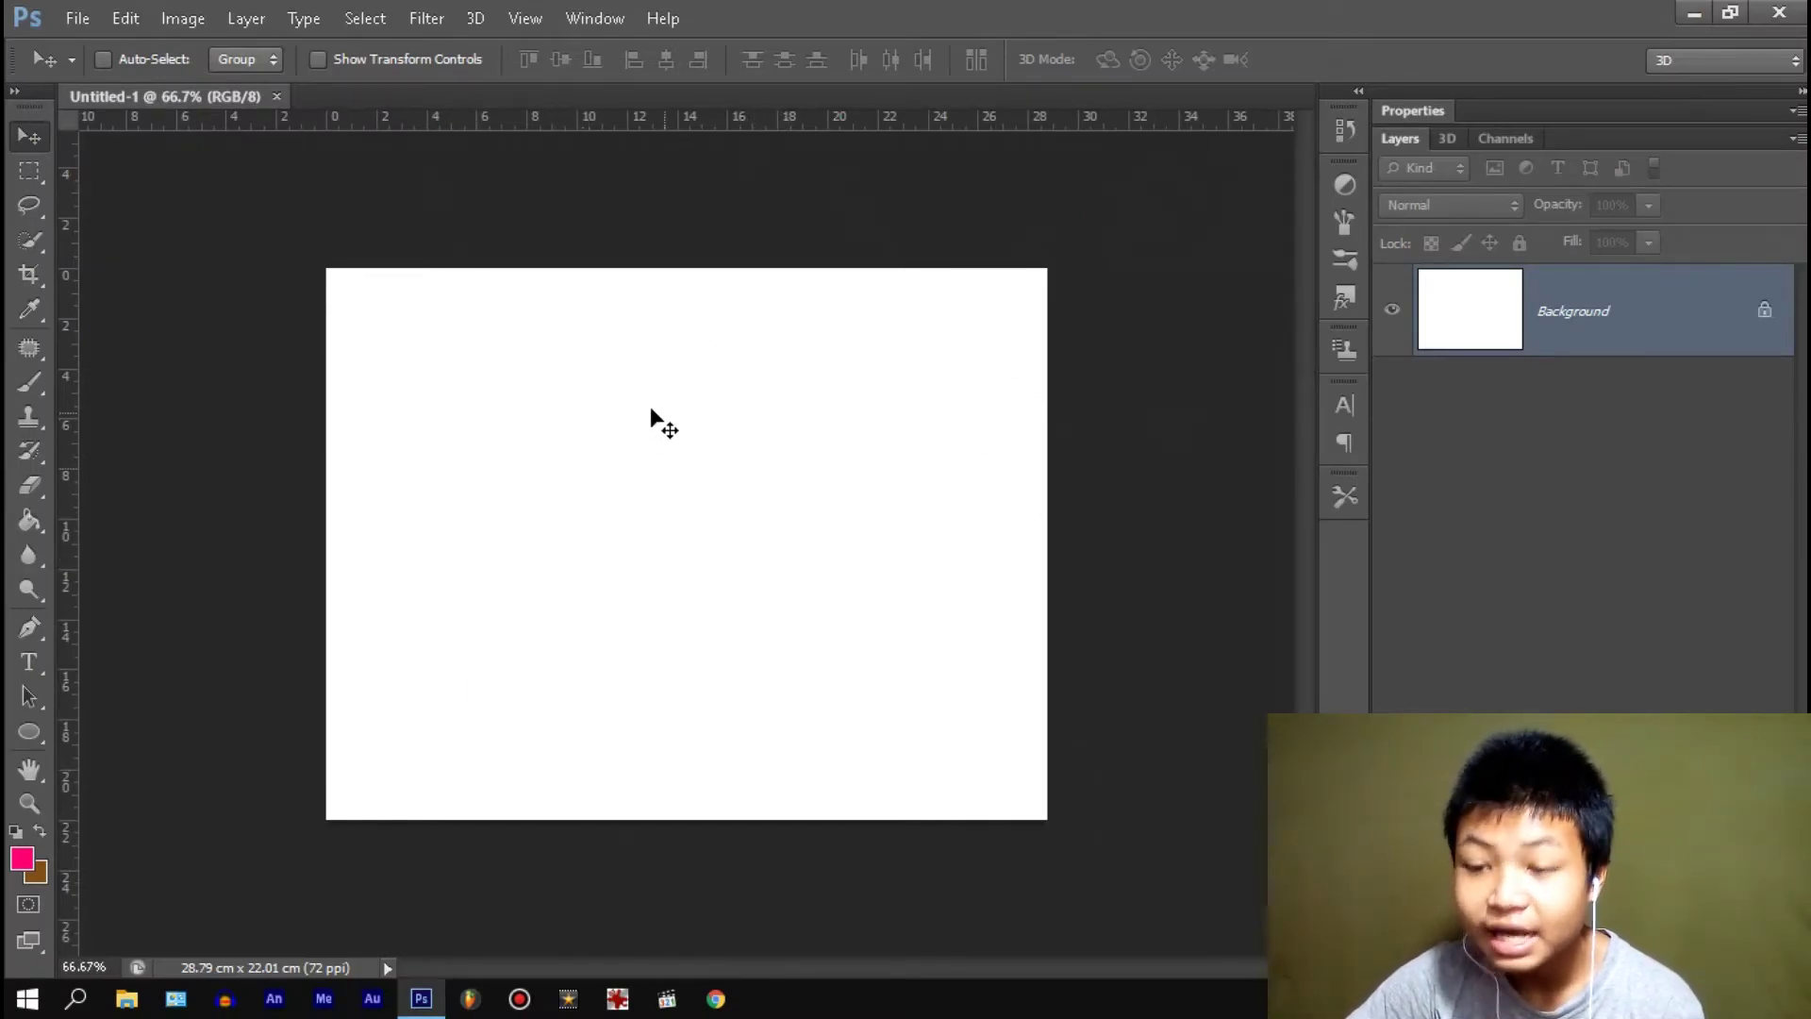
# - Convert the locked Background into a regular layer with the default name and settings
pyautogui.doubleClick(1769, 319)
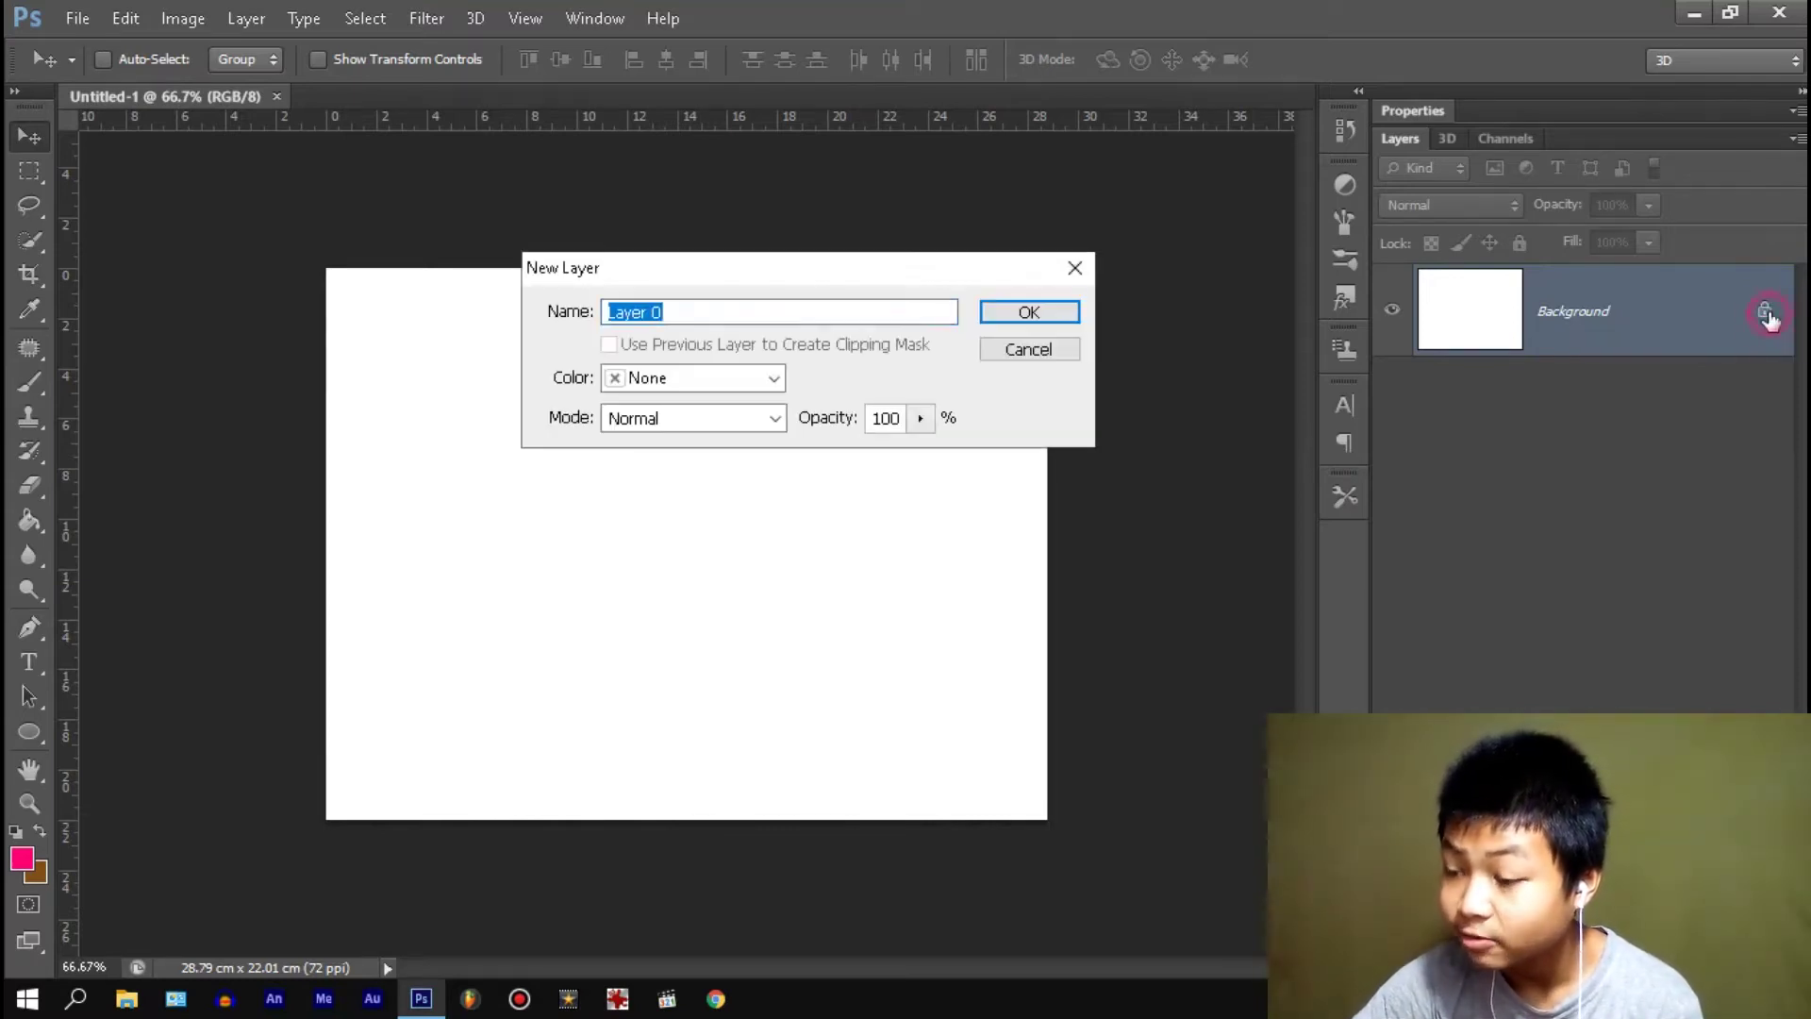
pyautogui.click(1049, 314)
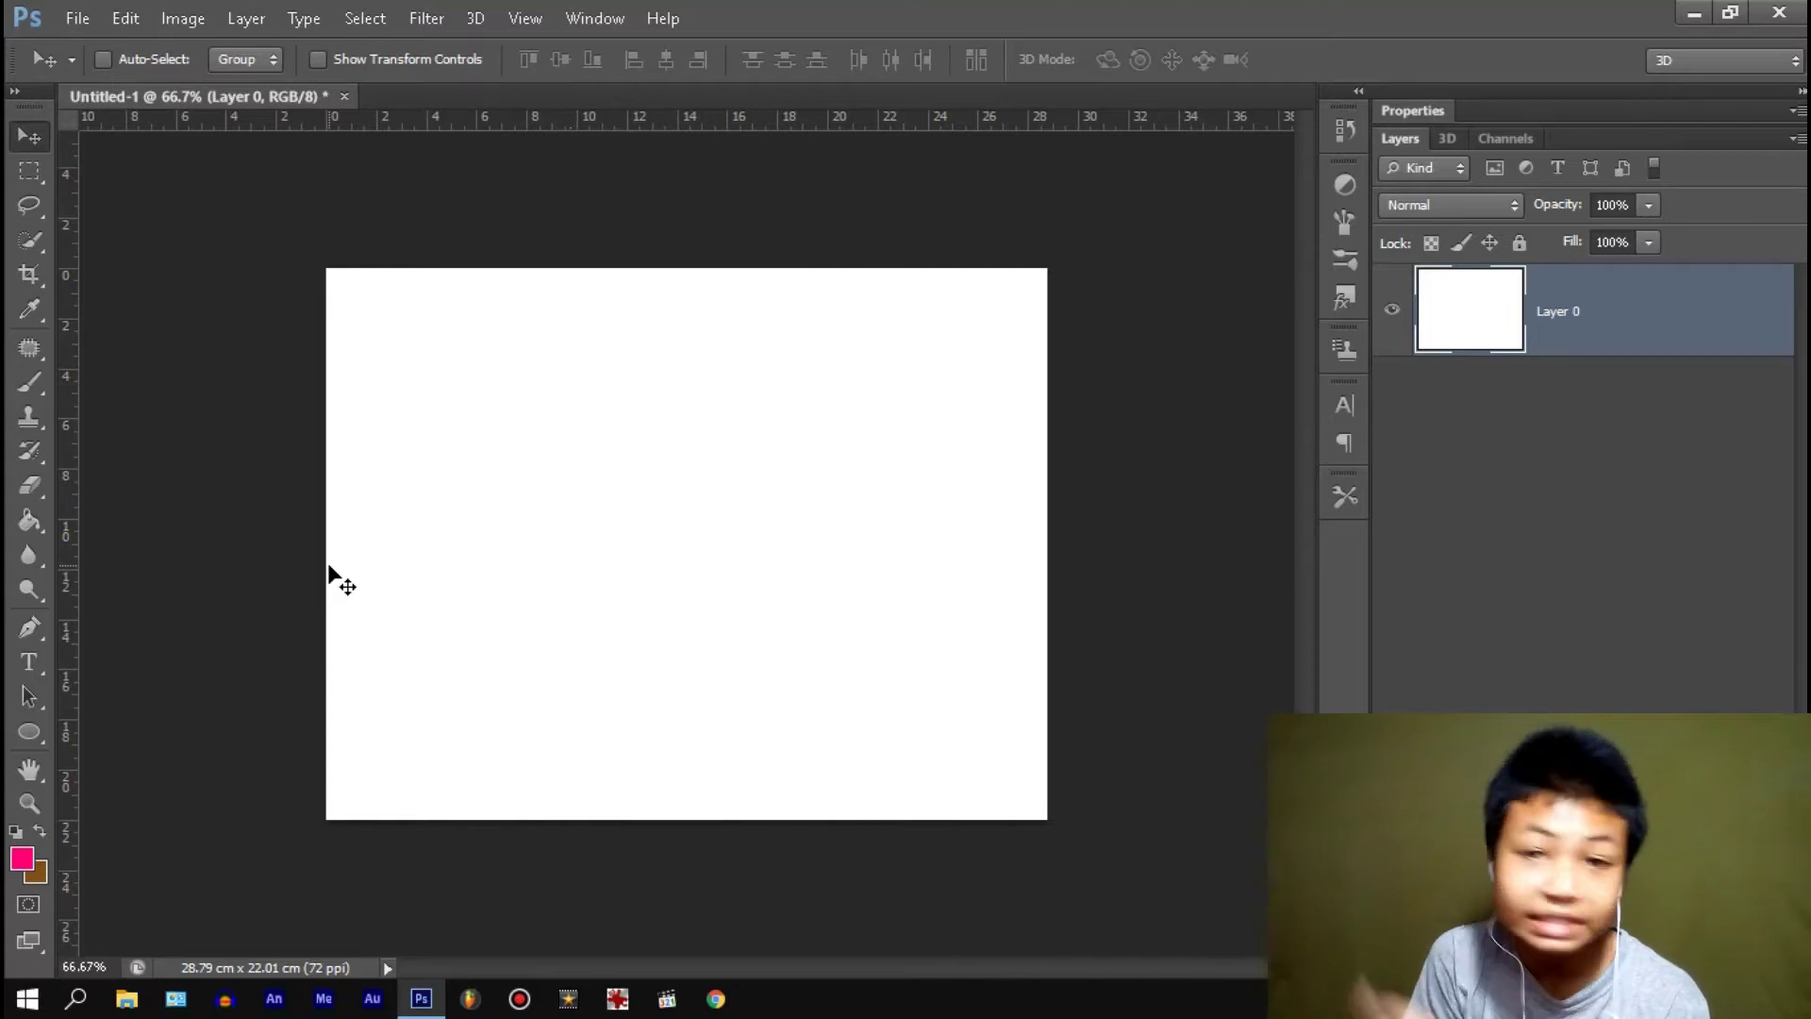
# - Open the image โปรไฟร์.png from the ข้อมูล folder within งาน > Youtube on the Work (D:) drive
pyautogui.click(77, 18)
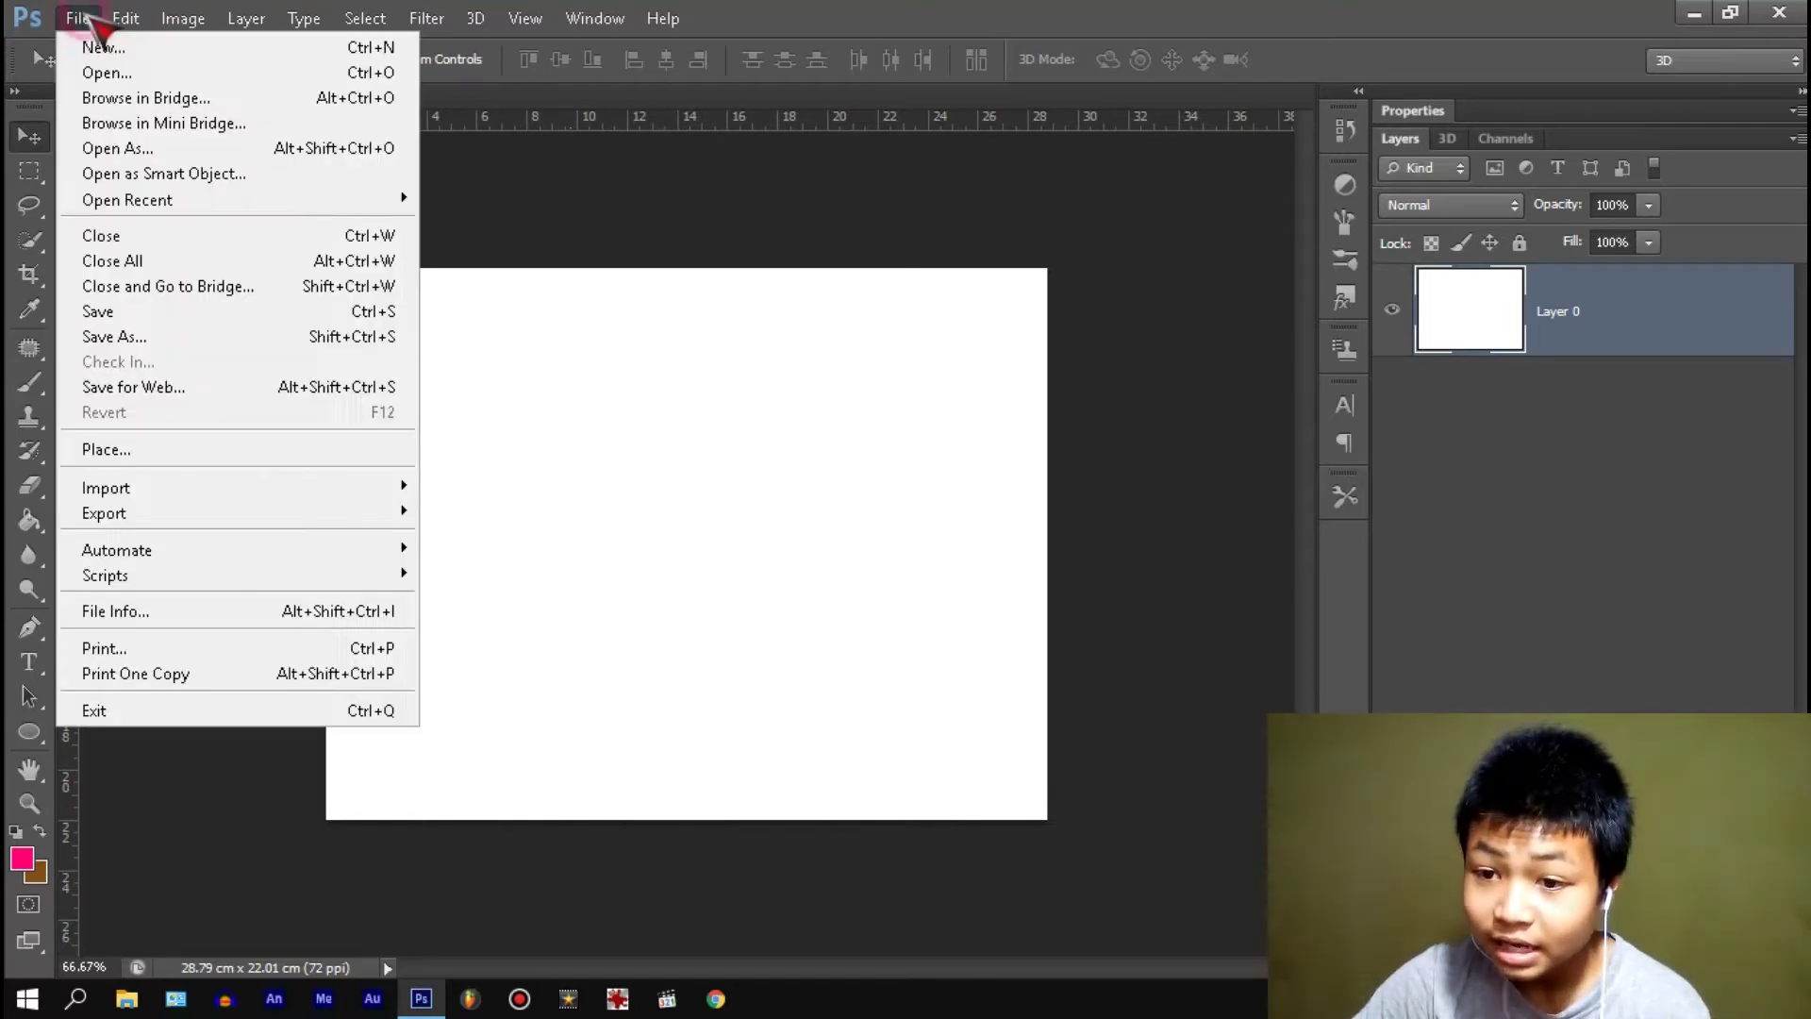
pyautogui.press('Escape')
pyautogui.hotkey('ctrl', 'o')
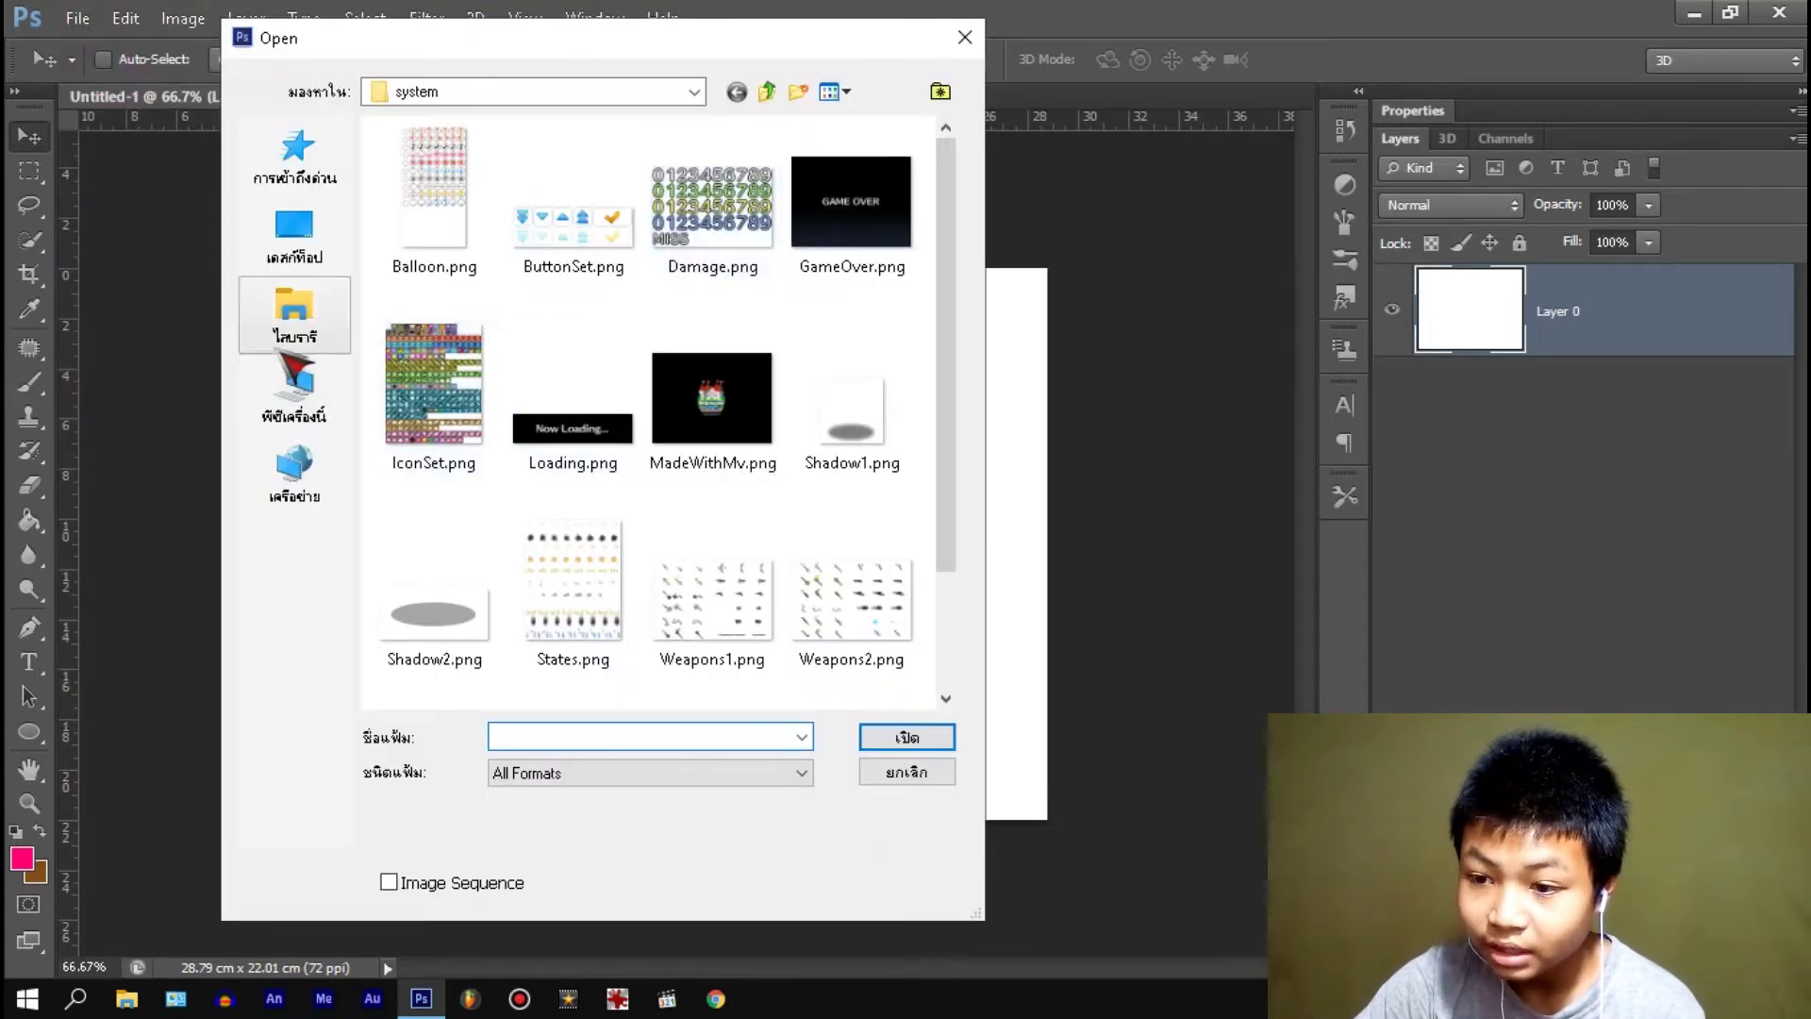
pyautogui.click(295, 387)
pyautogui.scroll(-3, 510, 227)
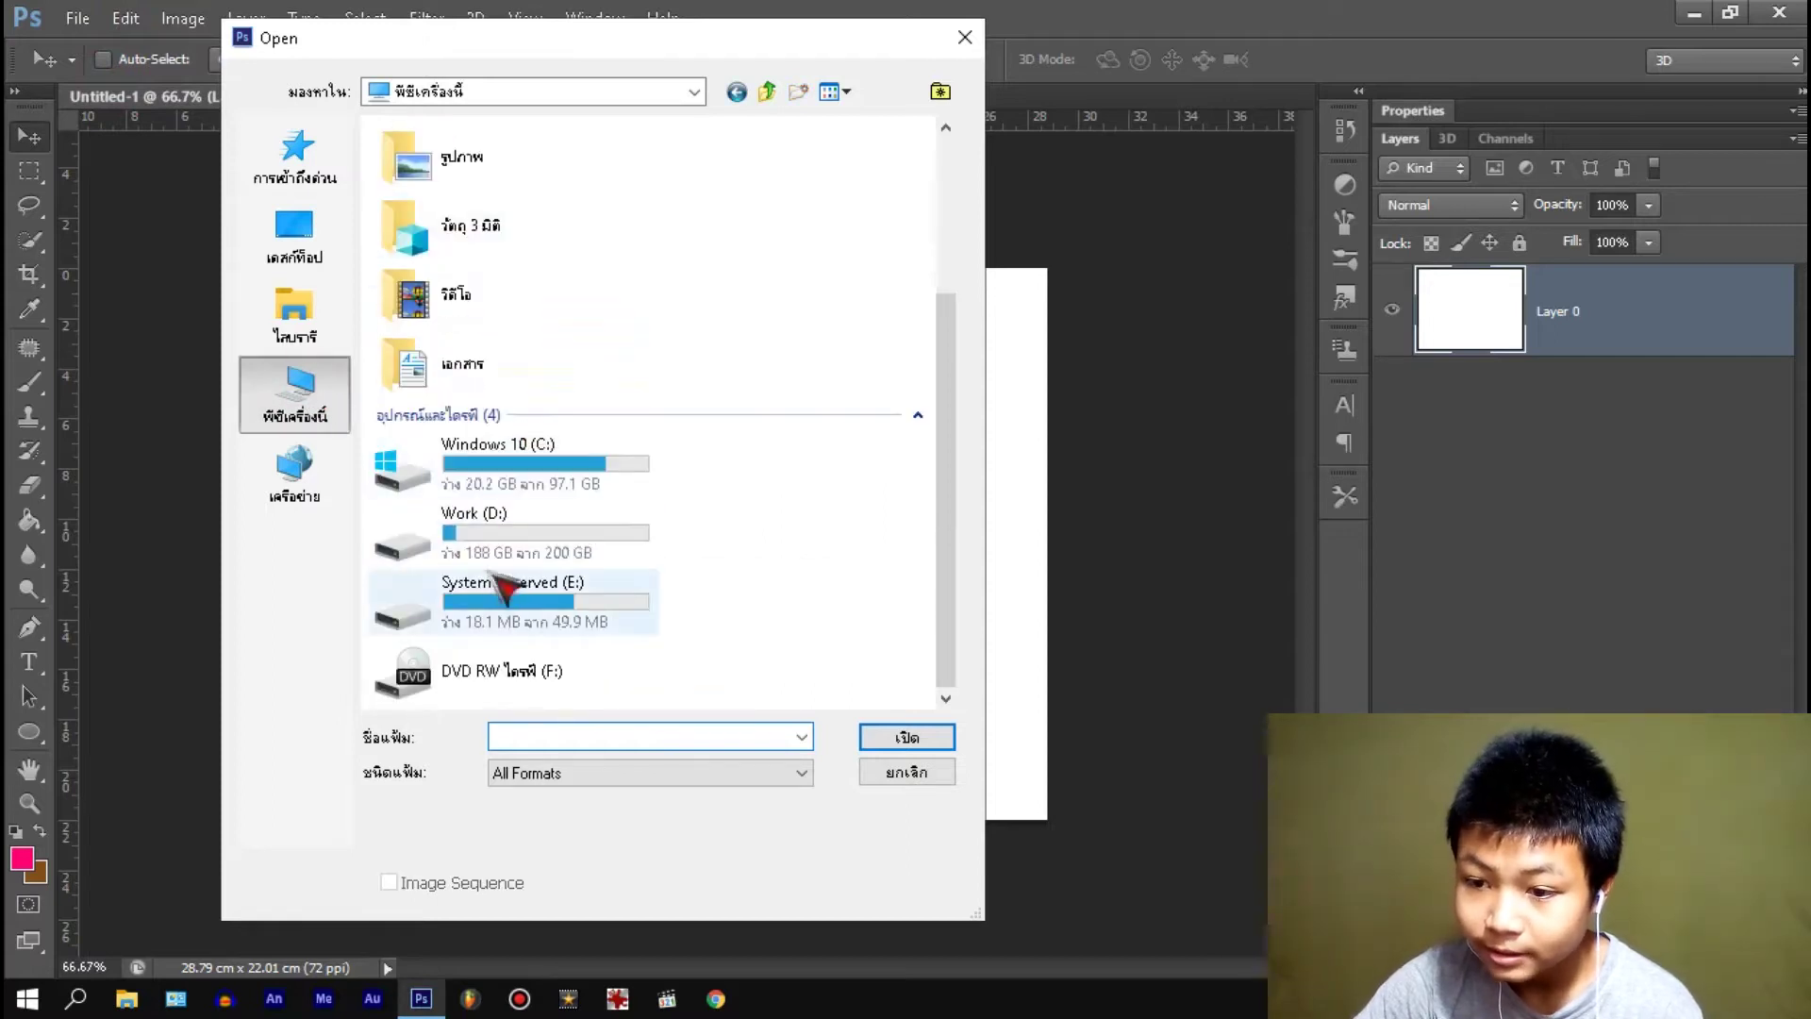
pyautogui.doubleClick(518, 523)
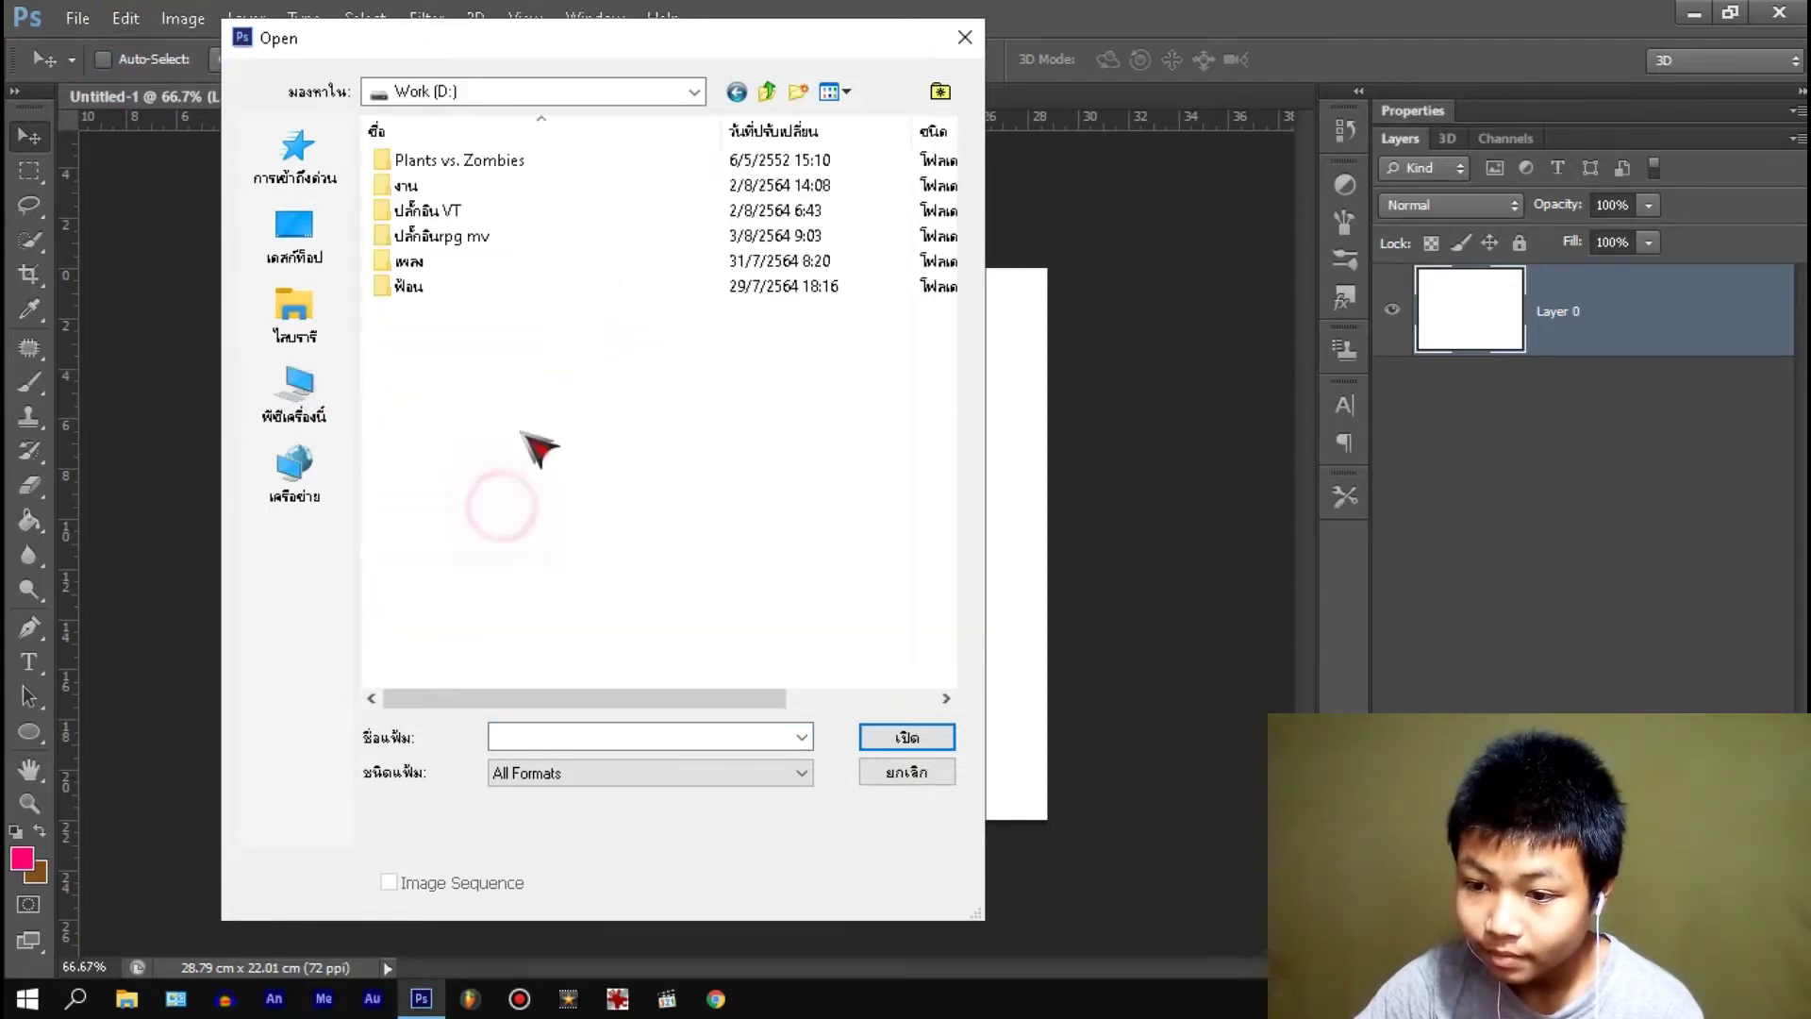
pyautogui.doubleClick(443, 187)
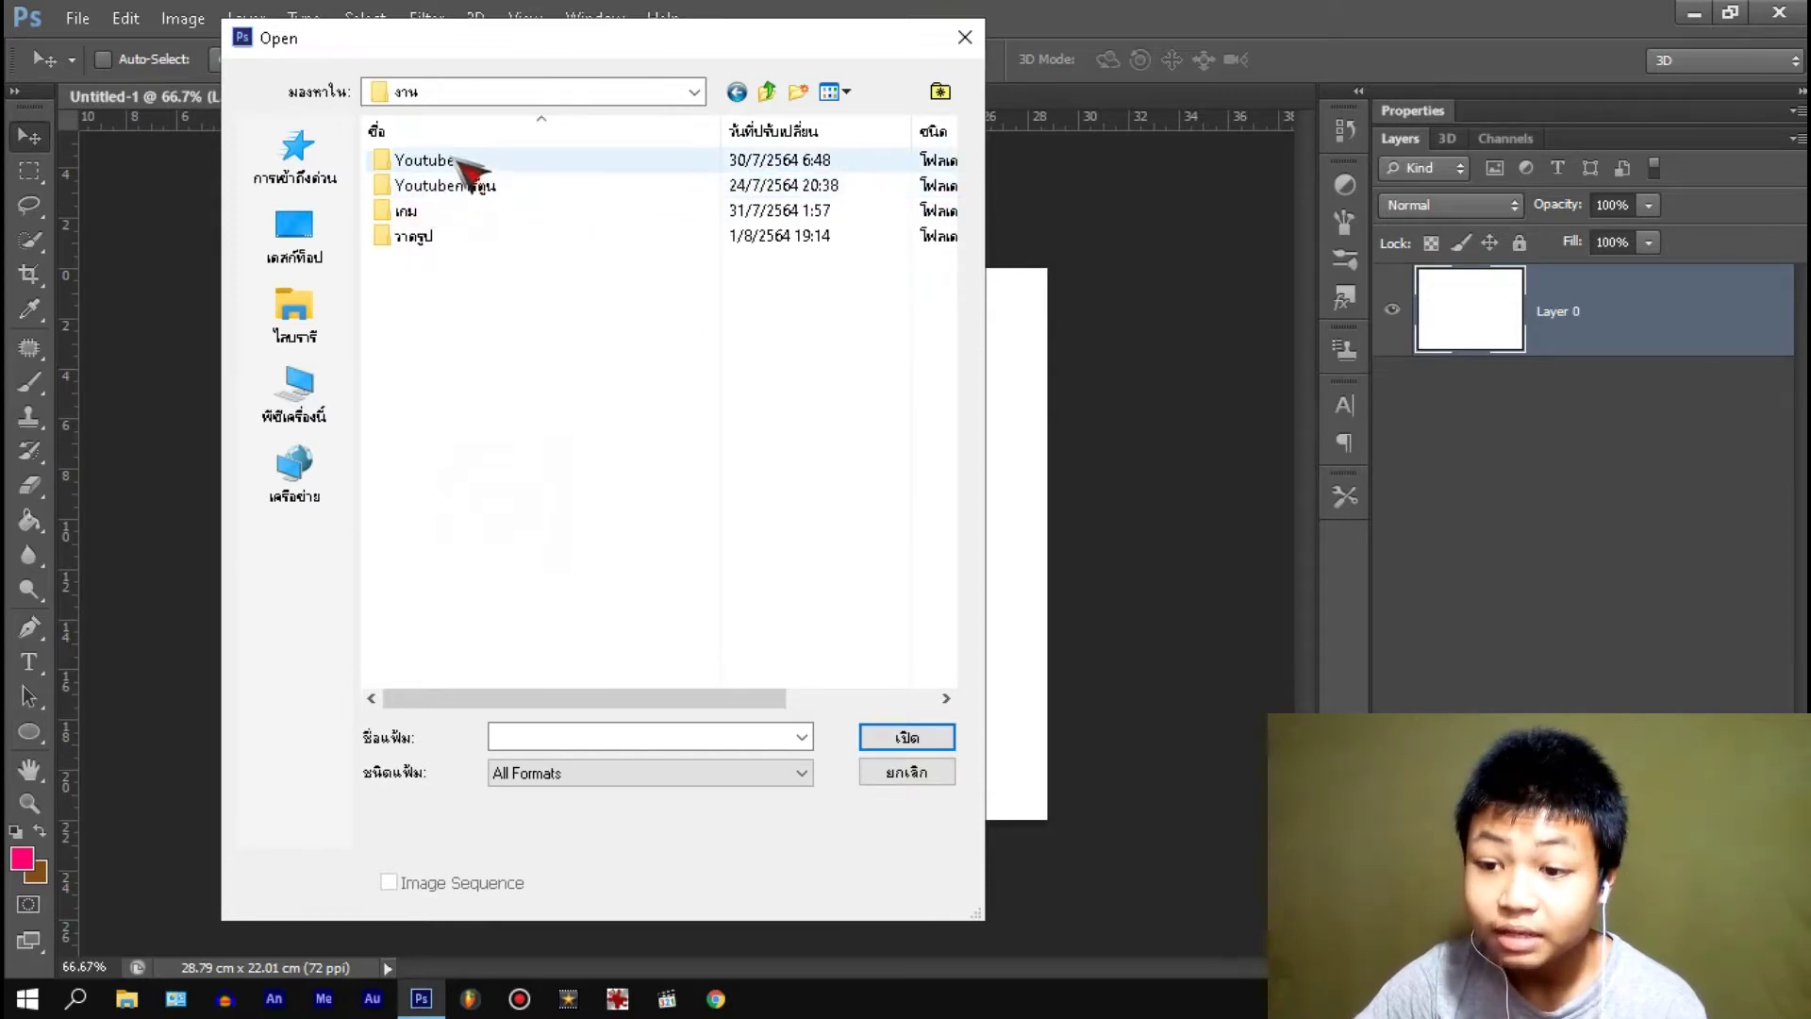
pyautogui.doubleClick(457, 162)
pyautogui.click(452, 158)
pyautogui.doubleClick(451, 159)
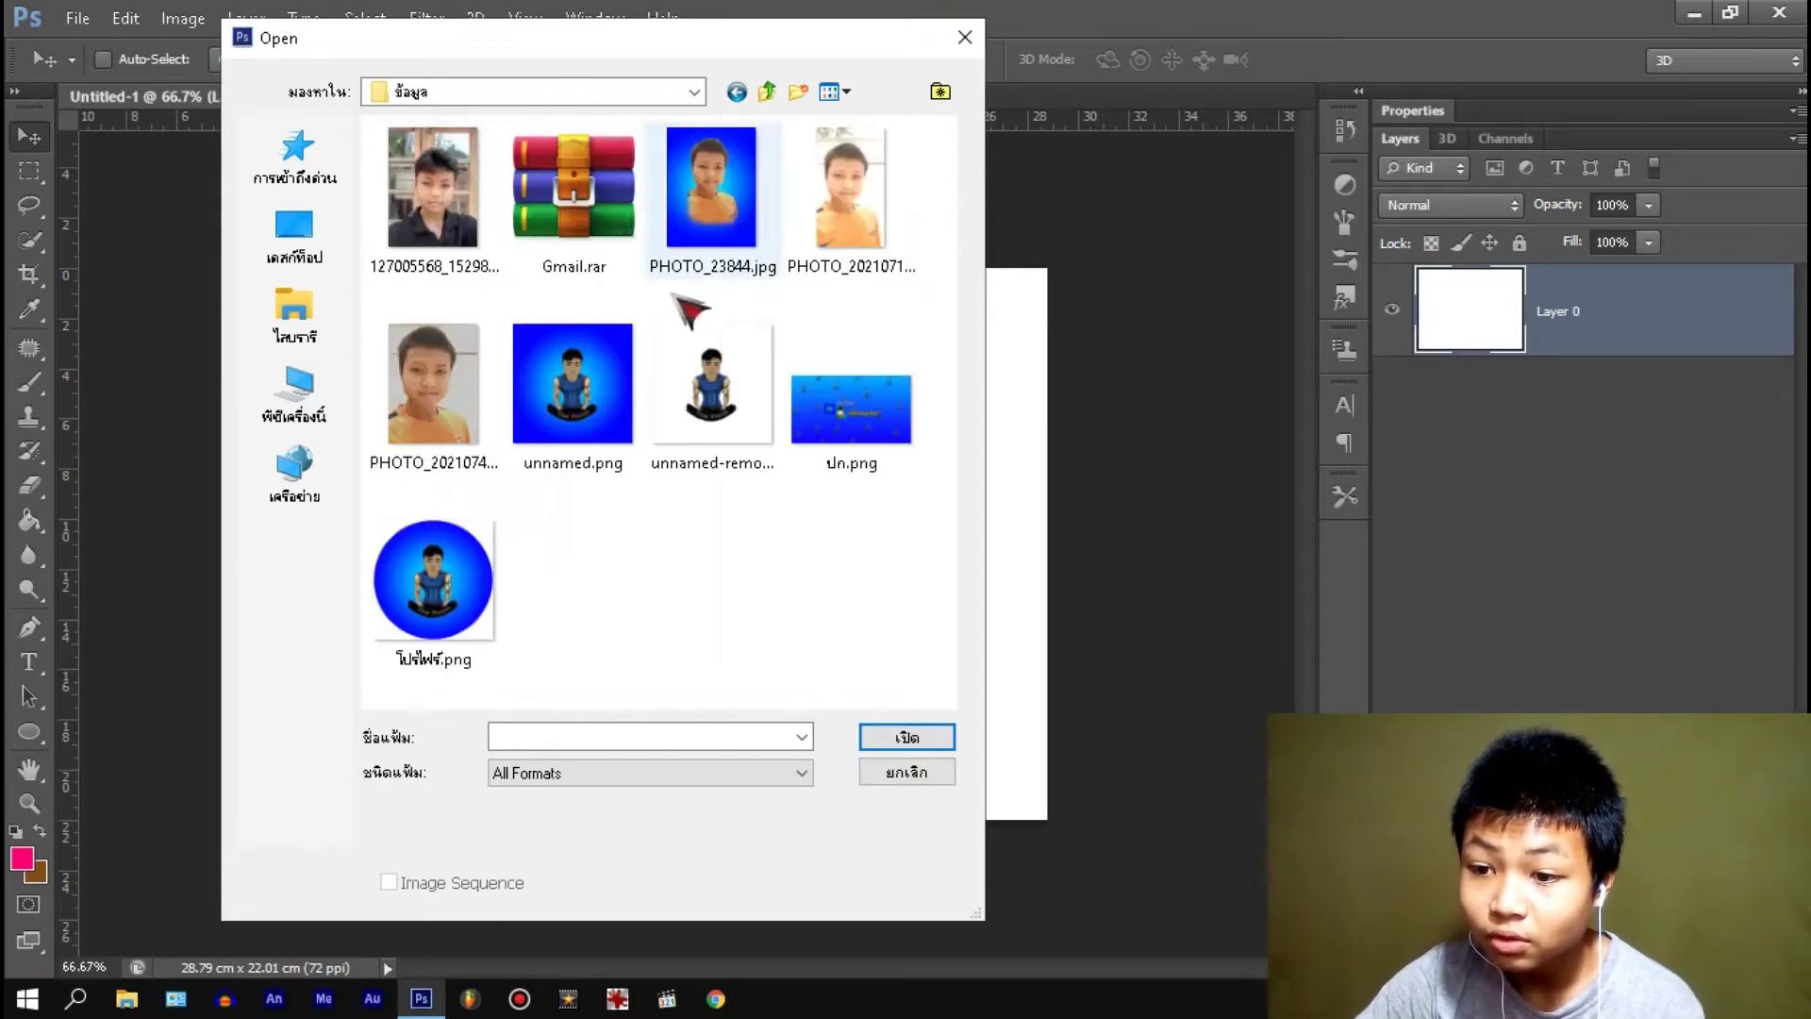
pyautogui.click(486, 594)
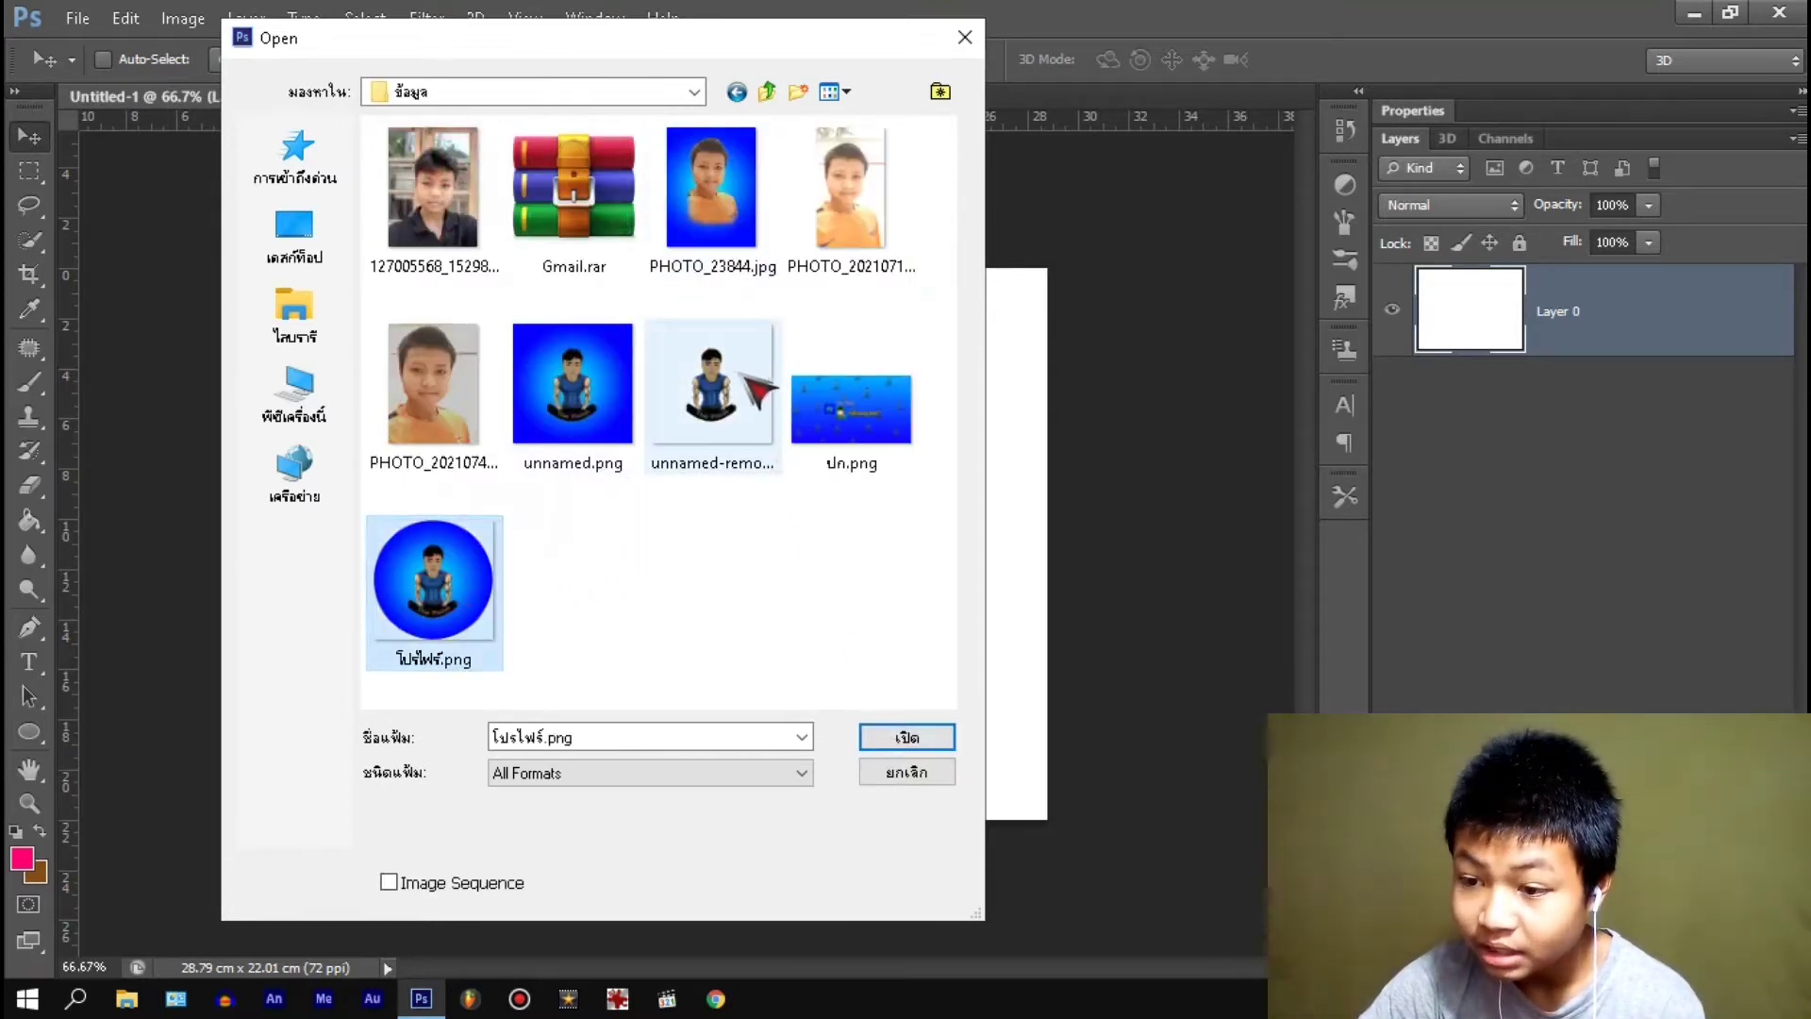
pyautogui.click(901, 737)
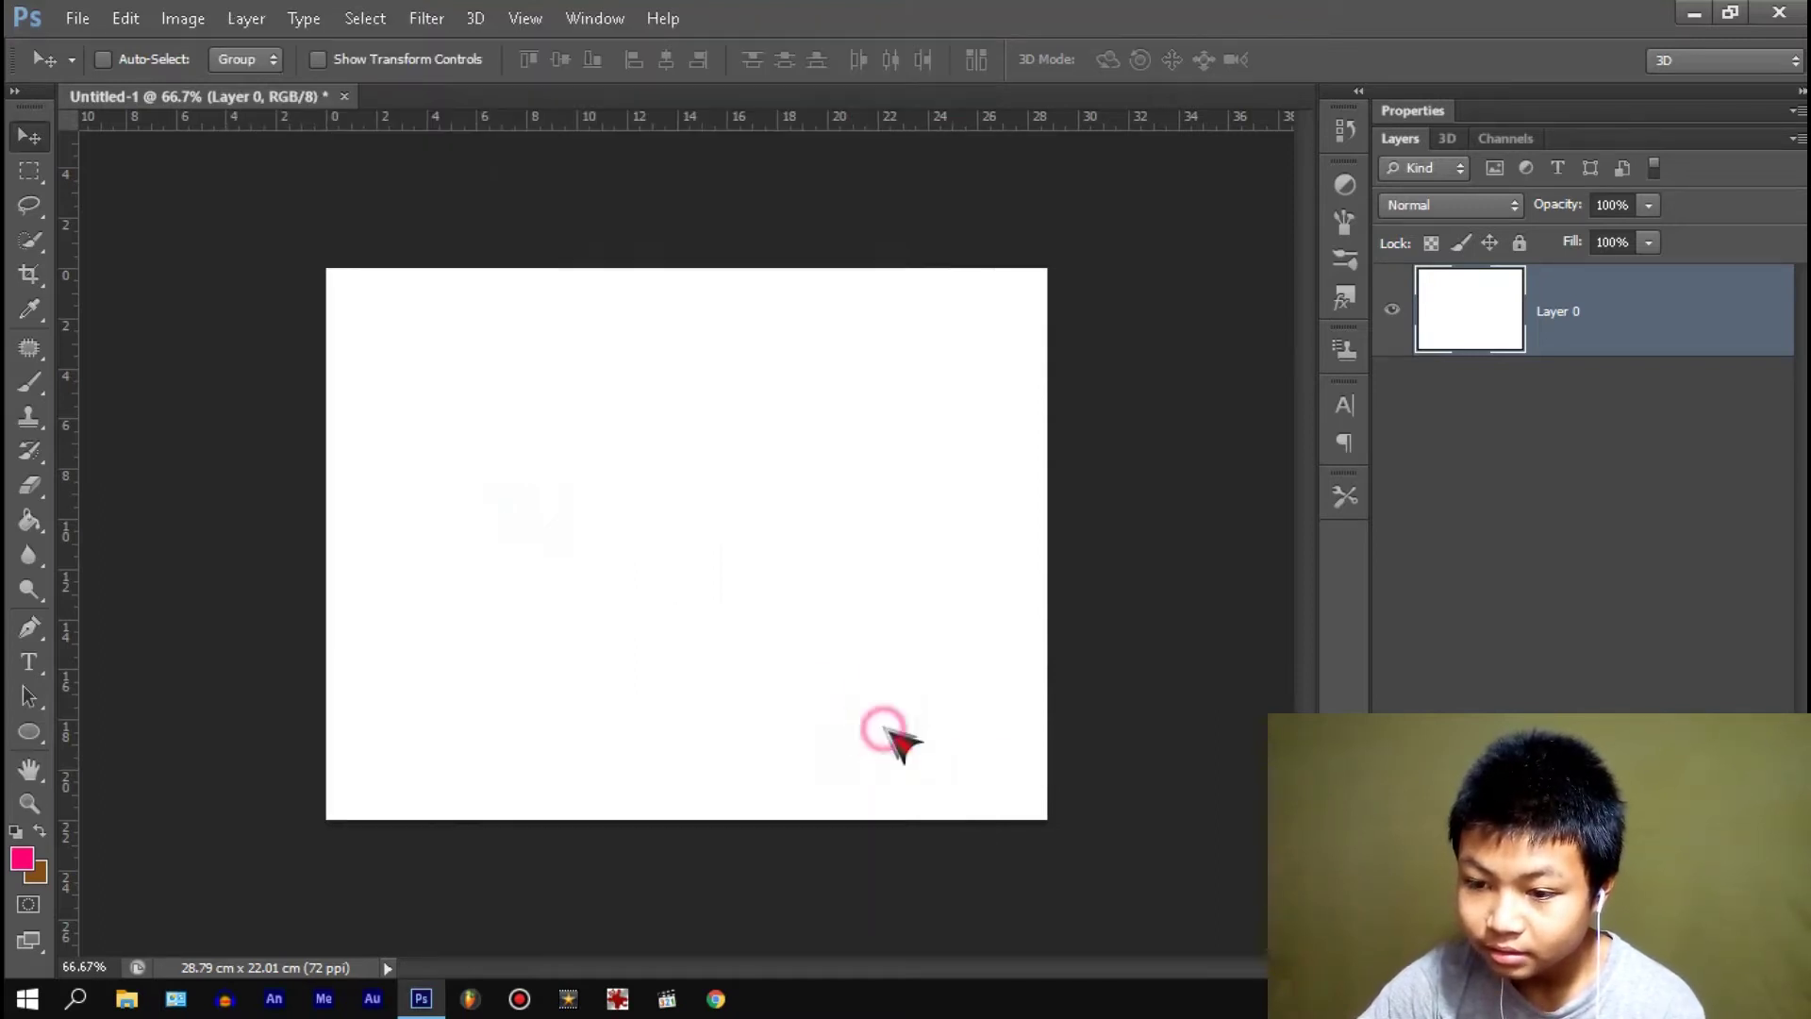
# - Copy the round profile image into Untitled-1 and scale it proportionally to about 53% in the upper middle of the canvas
pyautogui.moveTo(674, 359); pyautogui.dragTo(260, 113)
pyautogui.moveTo(525, 312); pyautogui.dragTo(645, 497)
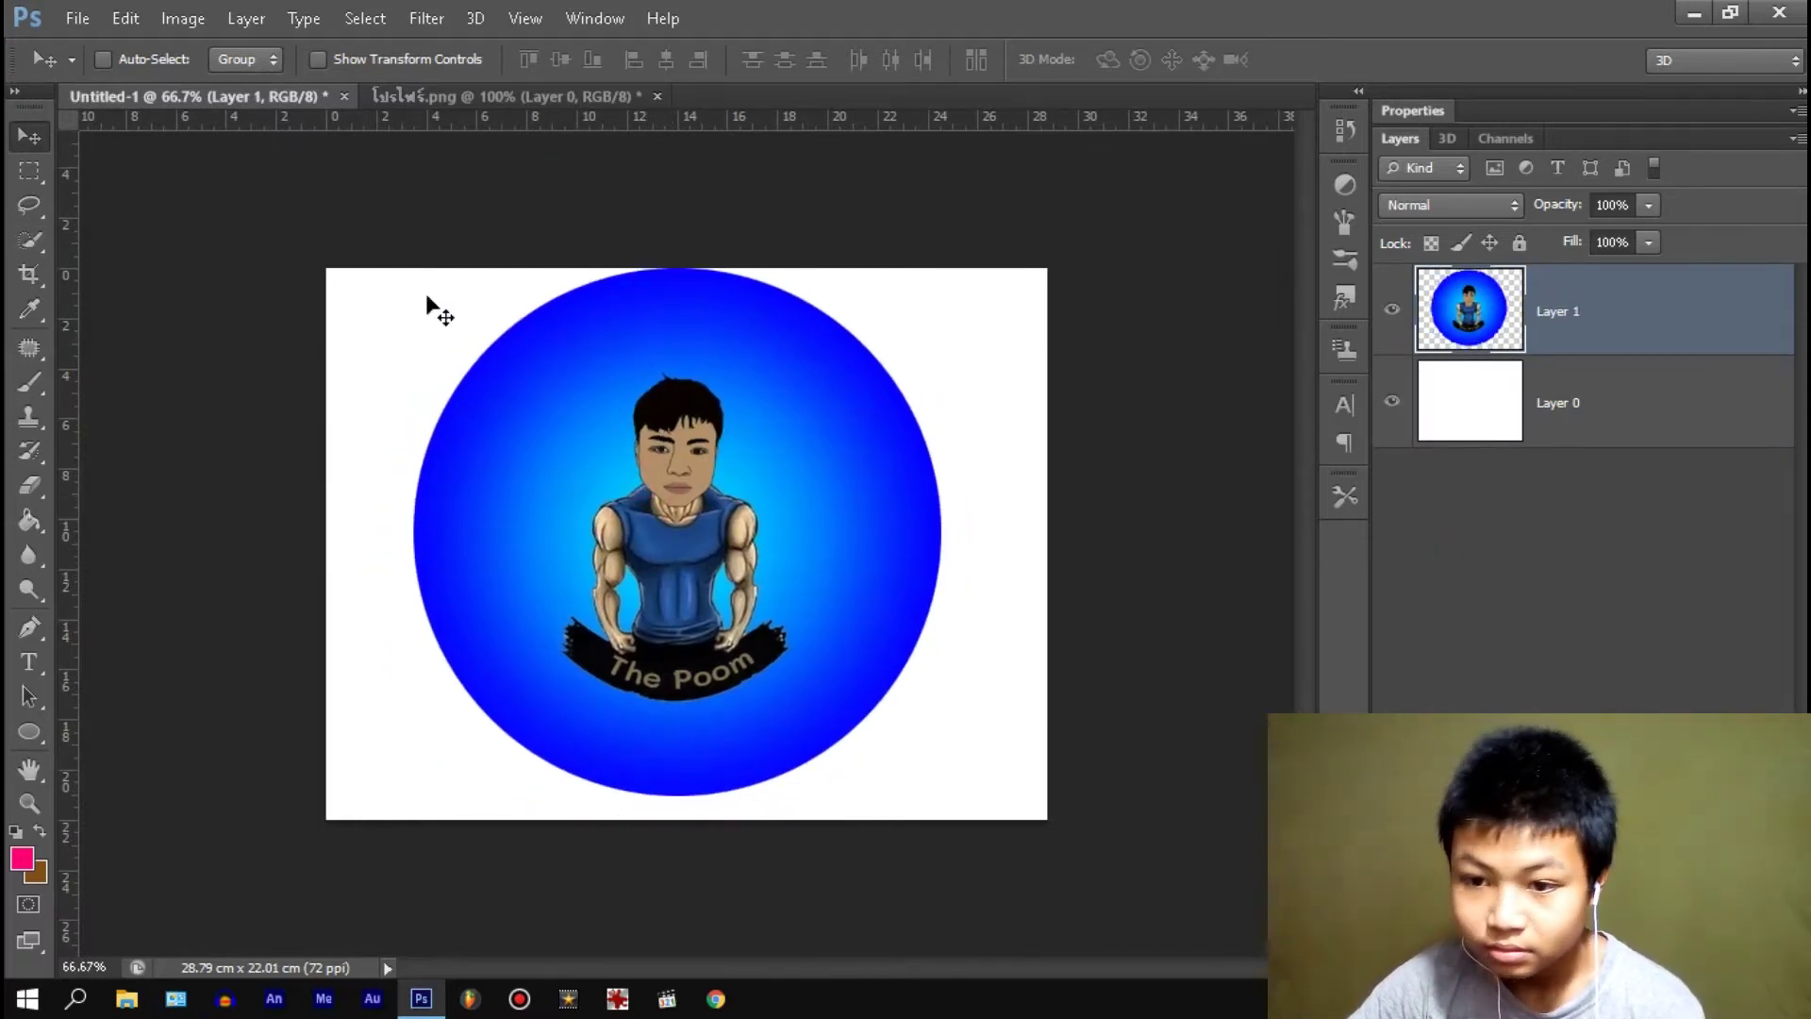
pyautogui.hotkey('ctrl', 't')
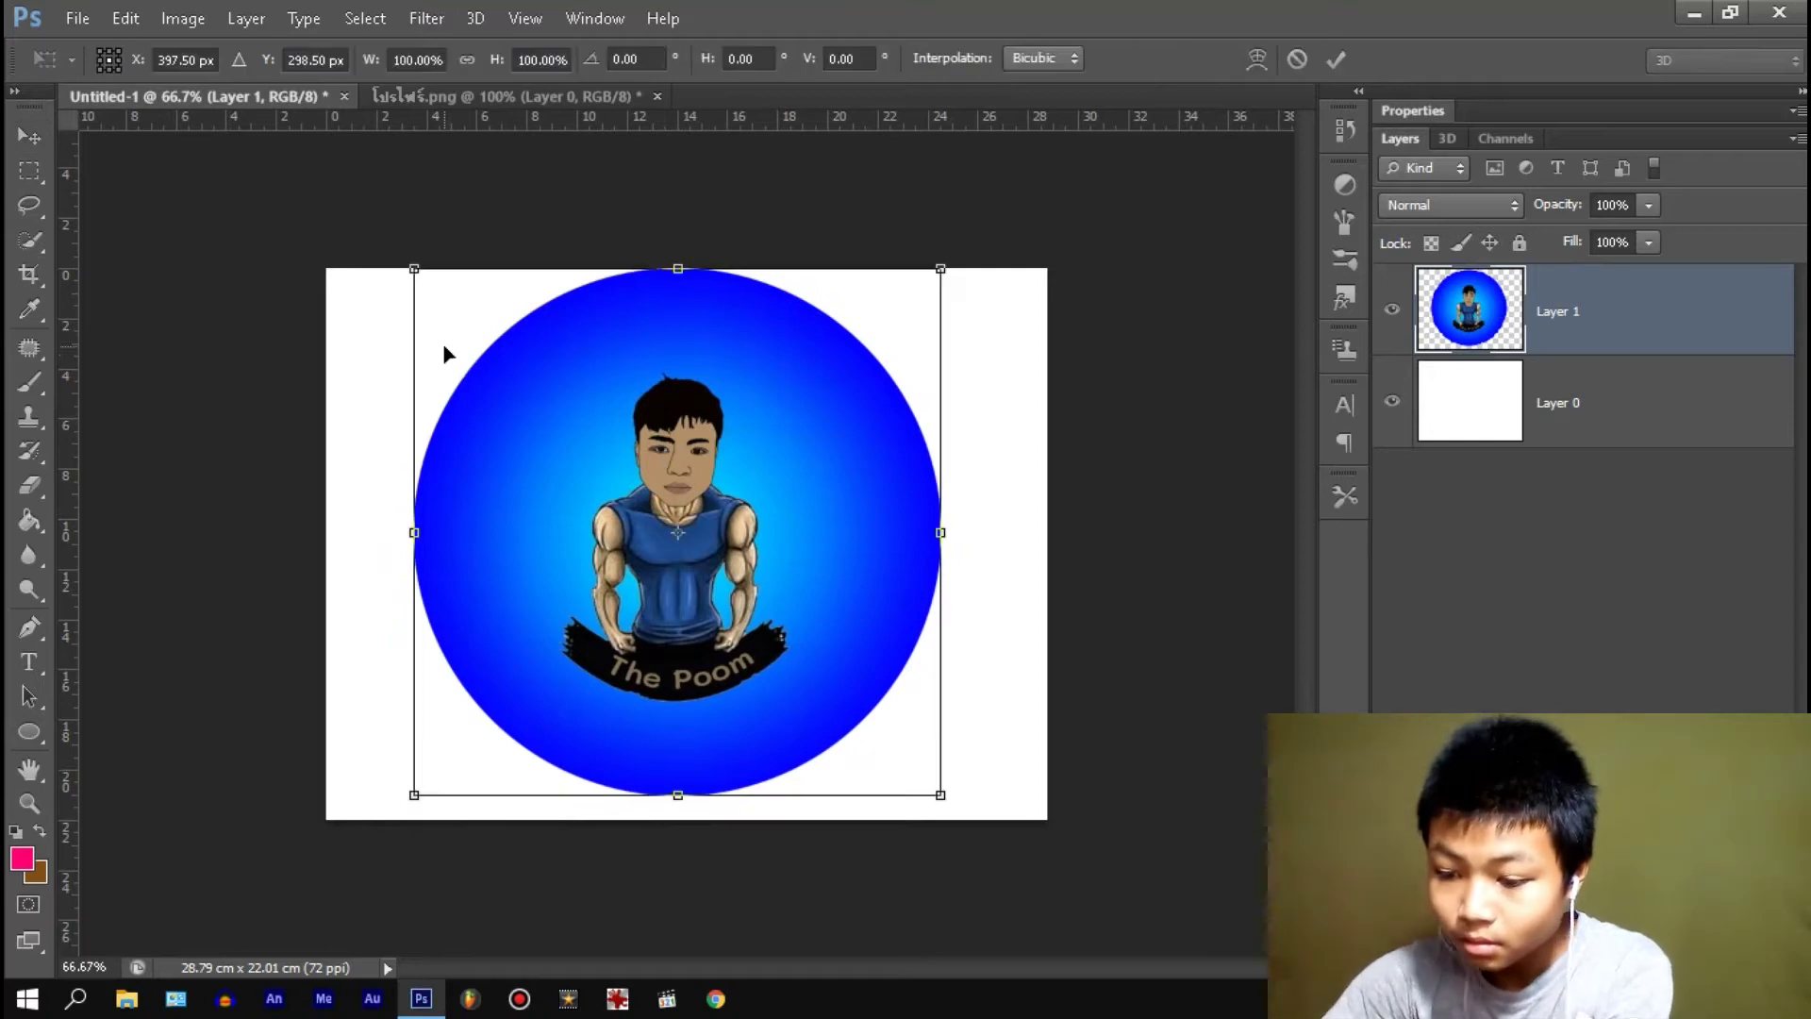
pyautogui.moveTo(415, 268); pyautogui.dragTo(662, 517)
pyautogui.moveTo(853, 657); pyautogui.dragTo(731, 487)
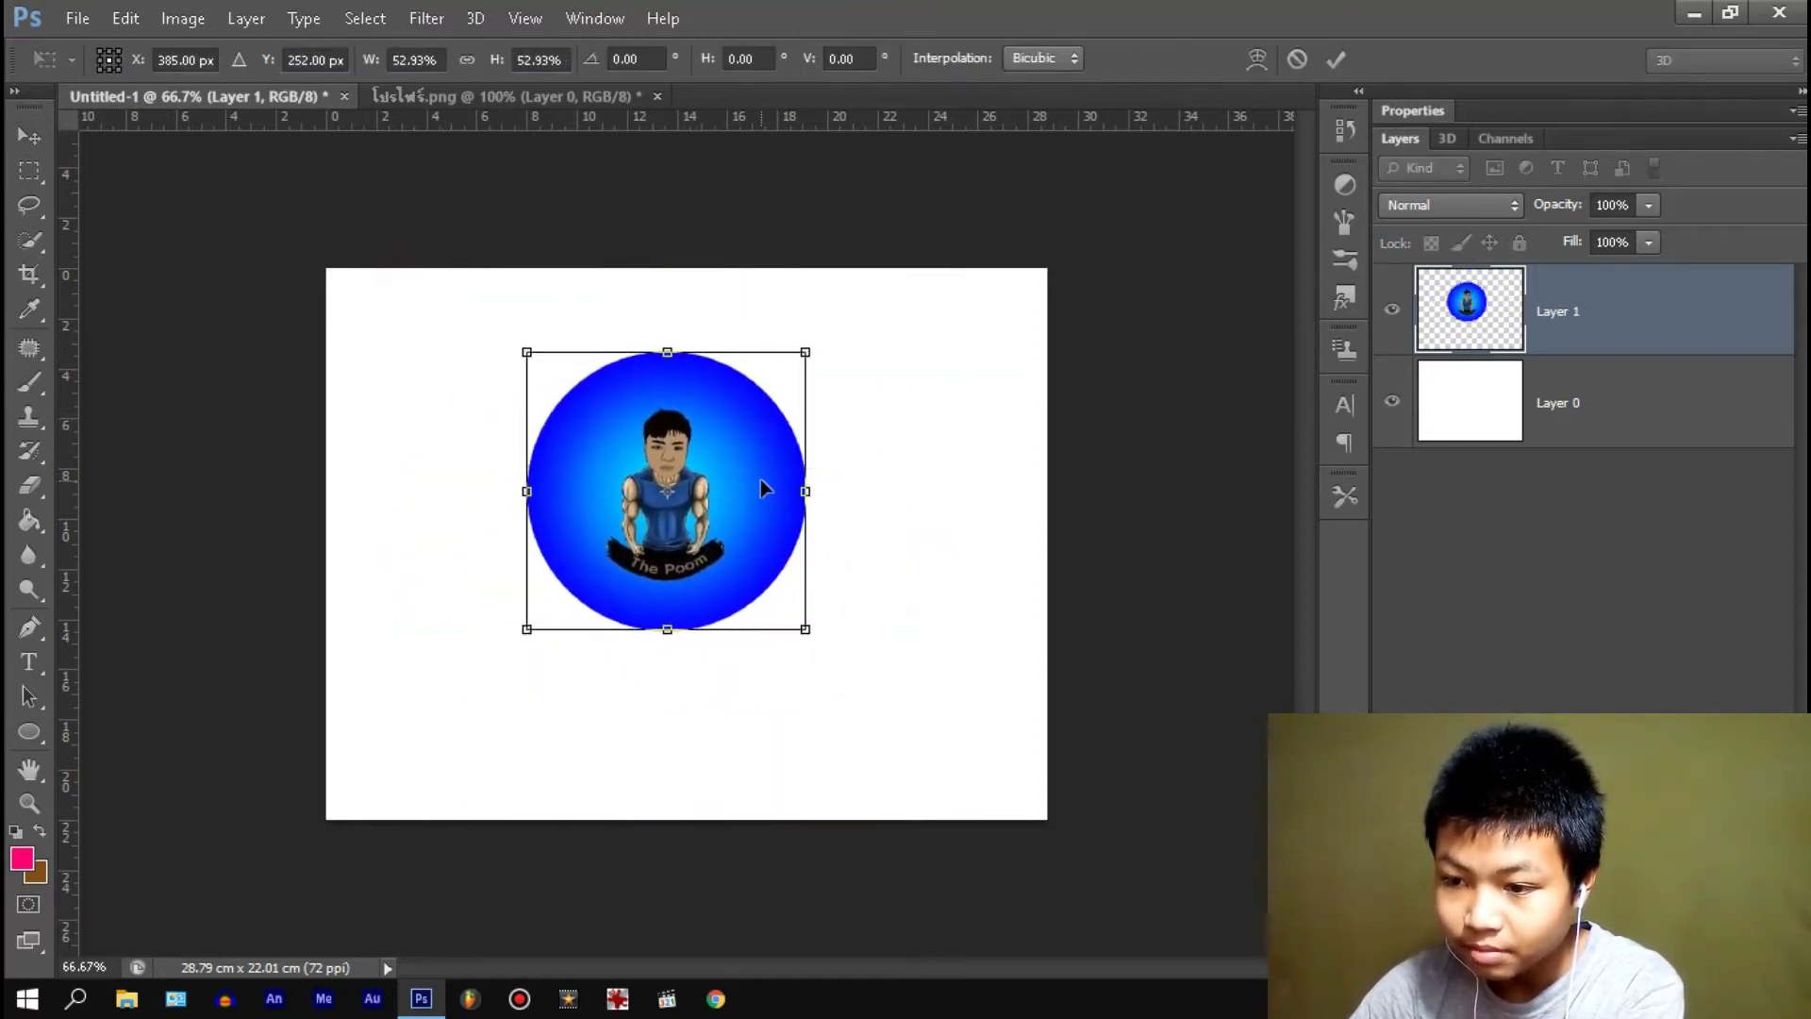
pyautogui.press('Return')
# - Place a vertical guide at the canvas's horizontal centre, about 14.4 cm across, and centre the profile image on it
pyautogui.moveTo(650, 438); pyautogui.dragTo(283, 509)
pyautogui.moveTo(65, 453); pyautogui.dragTo(691, 412)
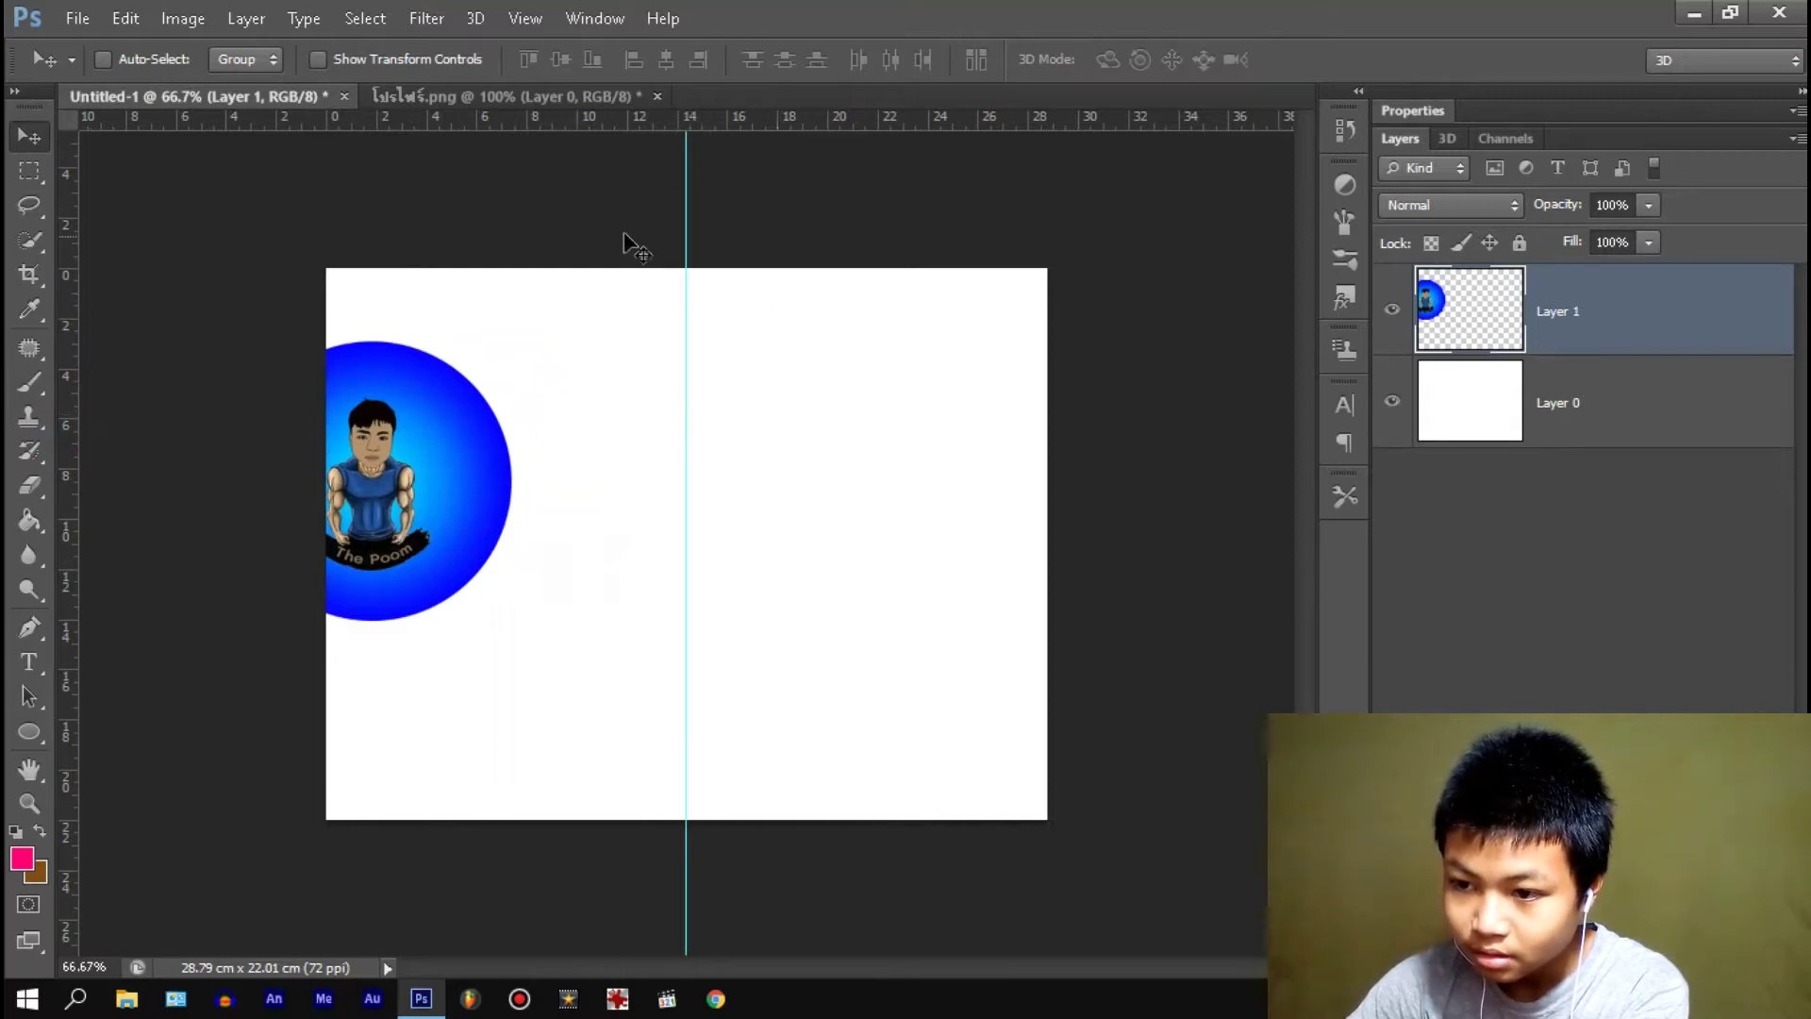
pyautogui.moveTo(434, 488); pyautogui.dragTo(749, 491)
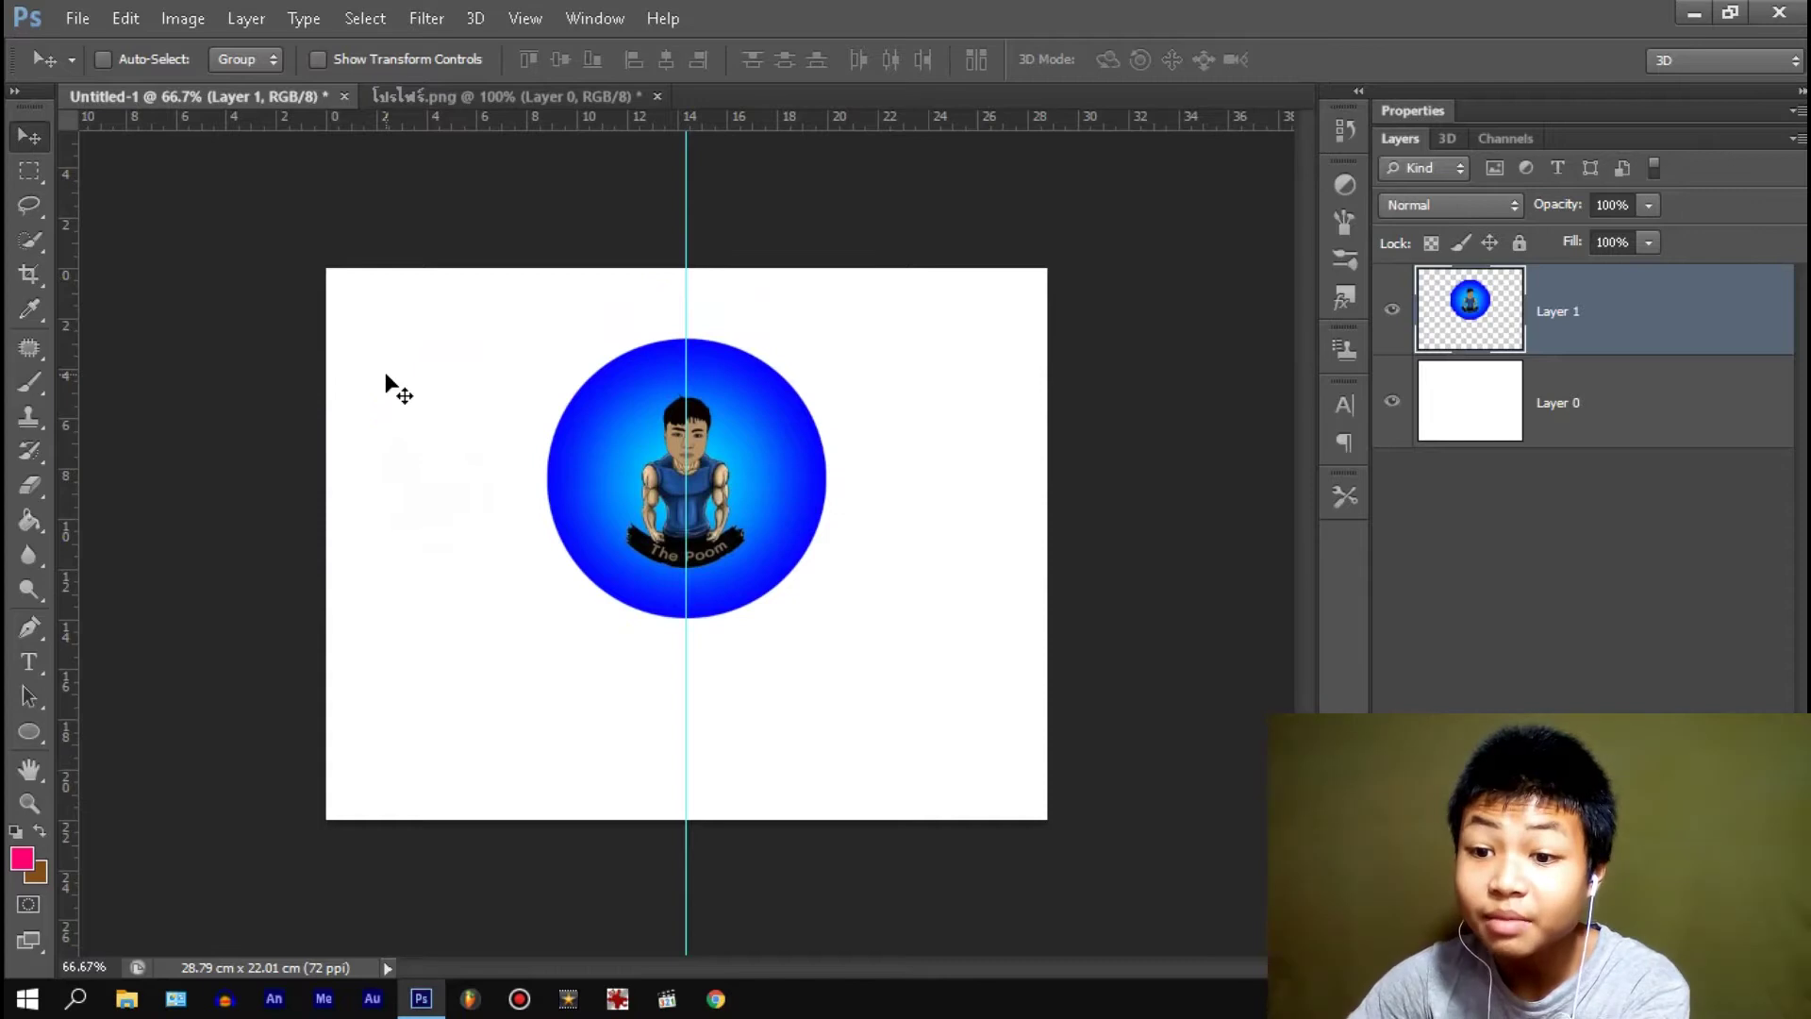
# - Hide the rulers and show them again
pyautogui.hotkey('ctrl', 'r')
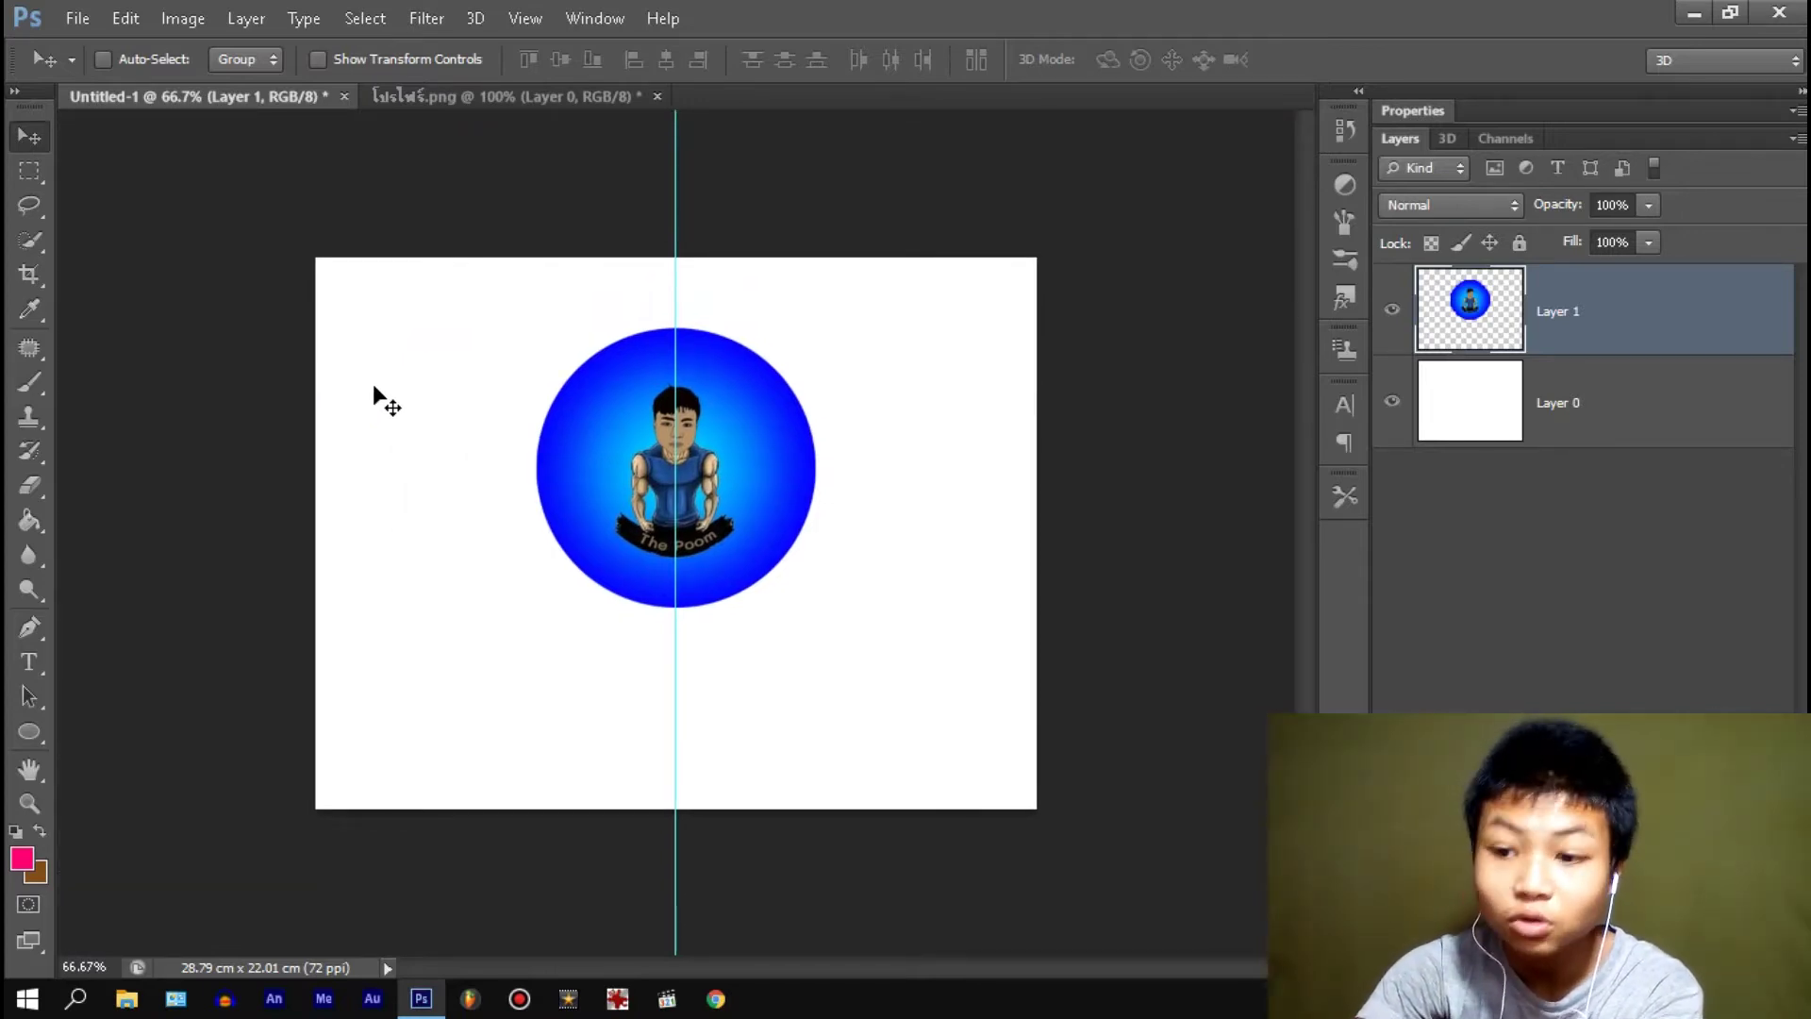
pyautogui.hotkey('ctrl', 'r')
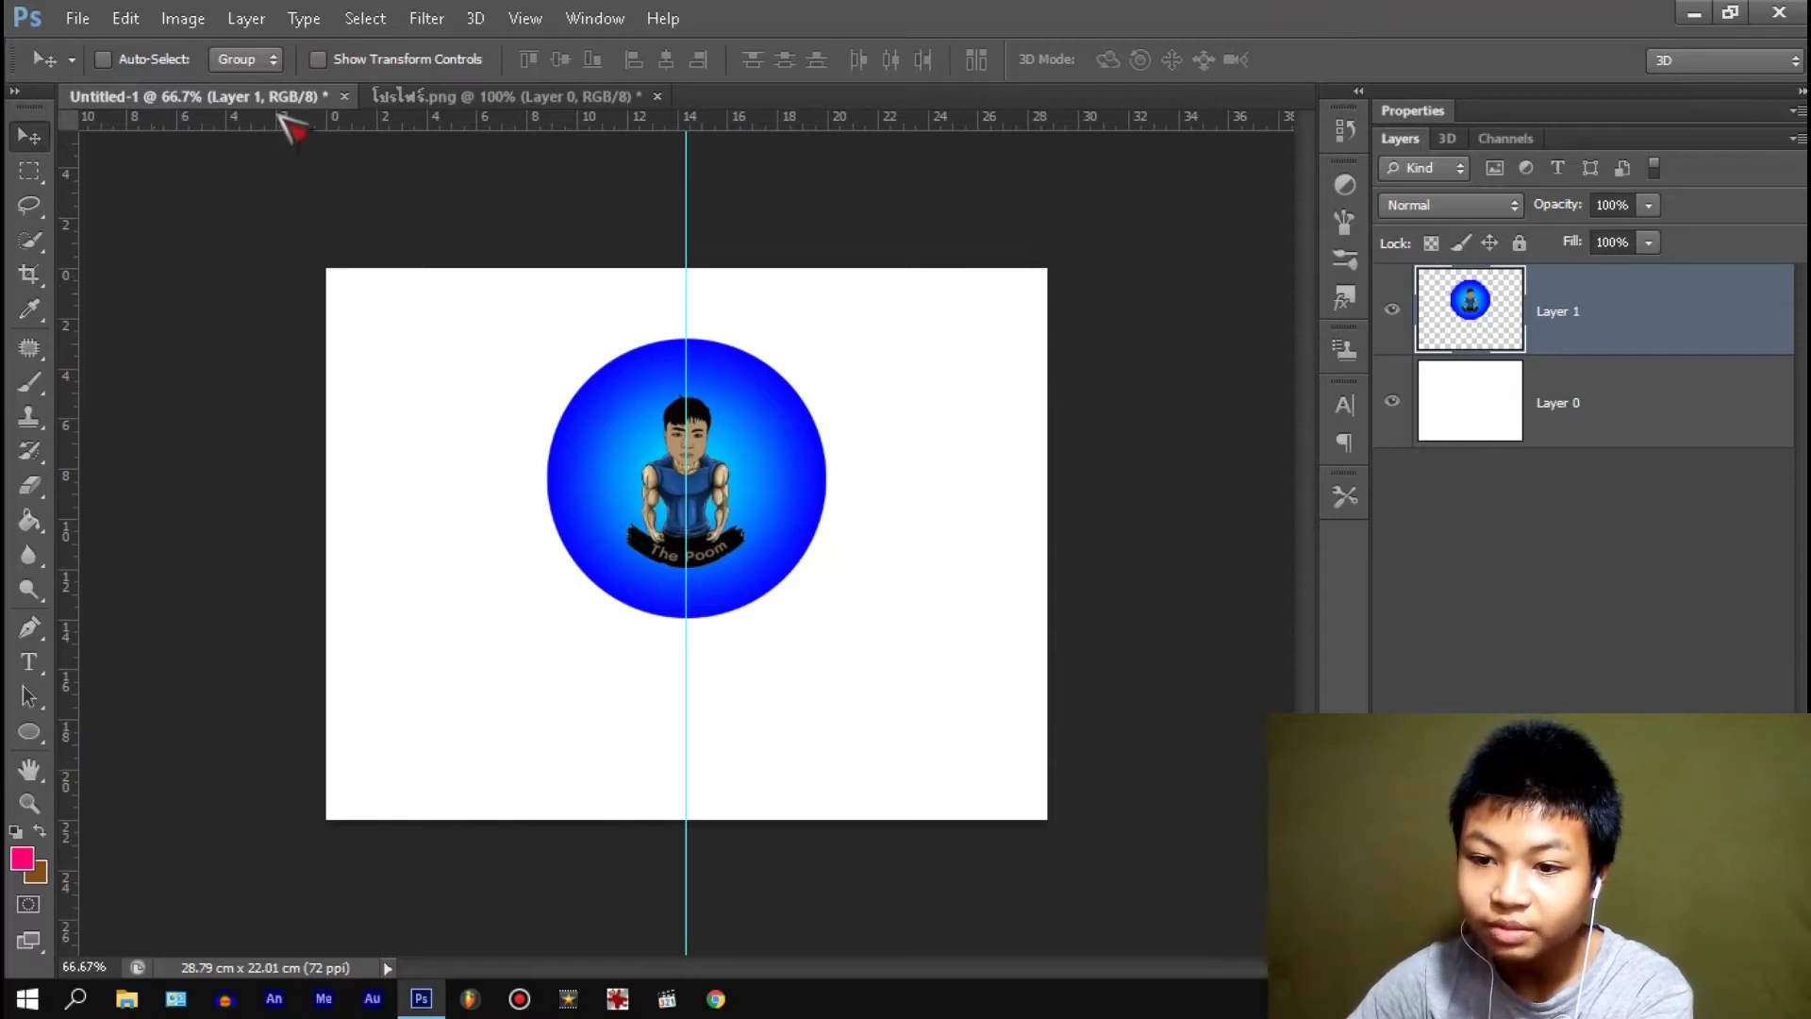
# - Add two extra vertical guides at about 3.2 cm and 5.4 cm across the canvas, and remove both again
pyautogui.moveTo(376, 127); pyautogui.dragTo(352, 82)
pyautogui.moveTo(69, 405); pyautogui.dragTo(405, 382)
pyautogui.moveTo(76, 373); pyautogui.dragTo(460, 359)
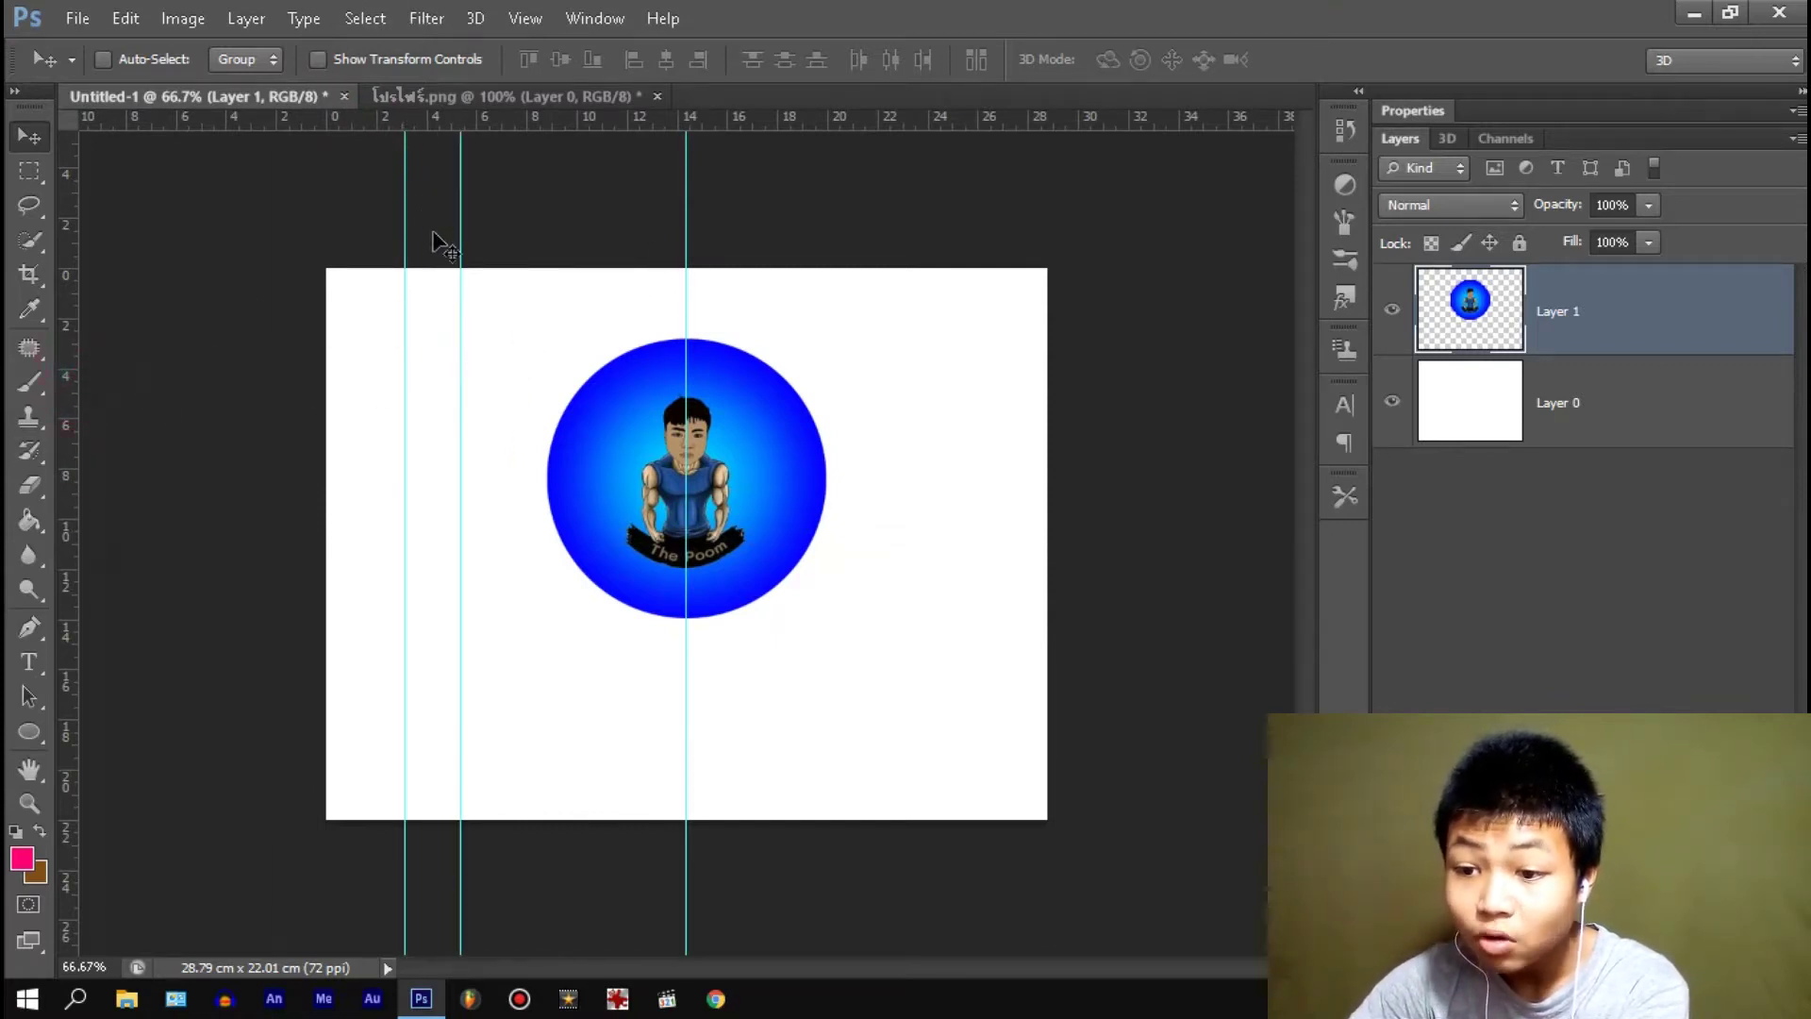
pyautogui.moveTo(404, 246); pyautogui.dragTo(42, 168)
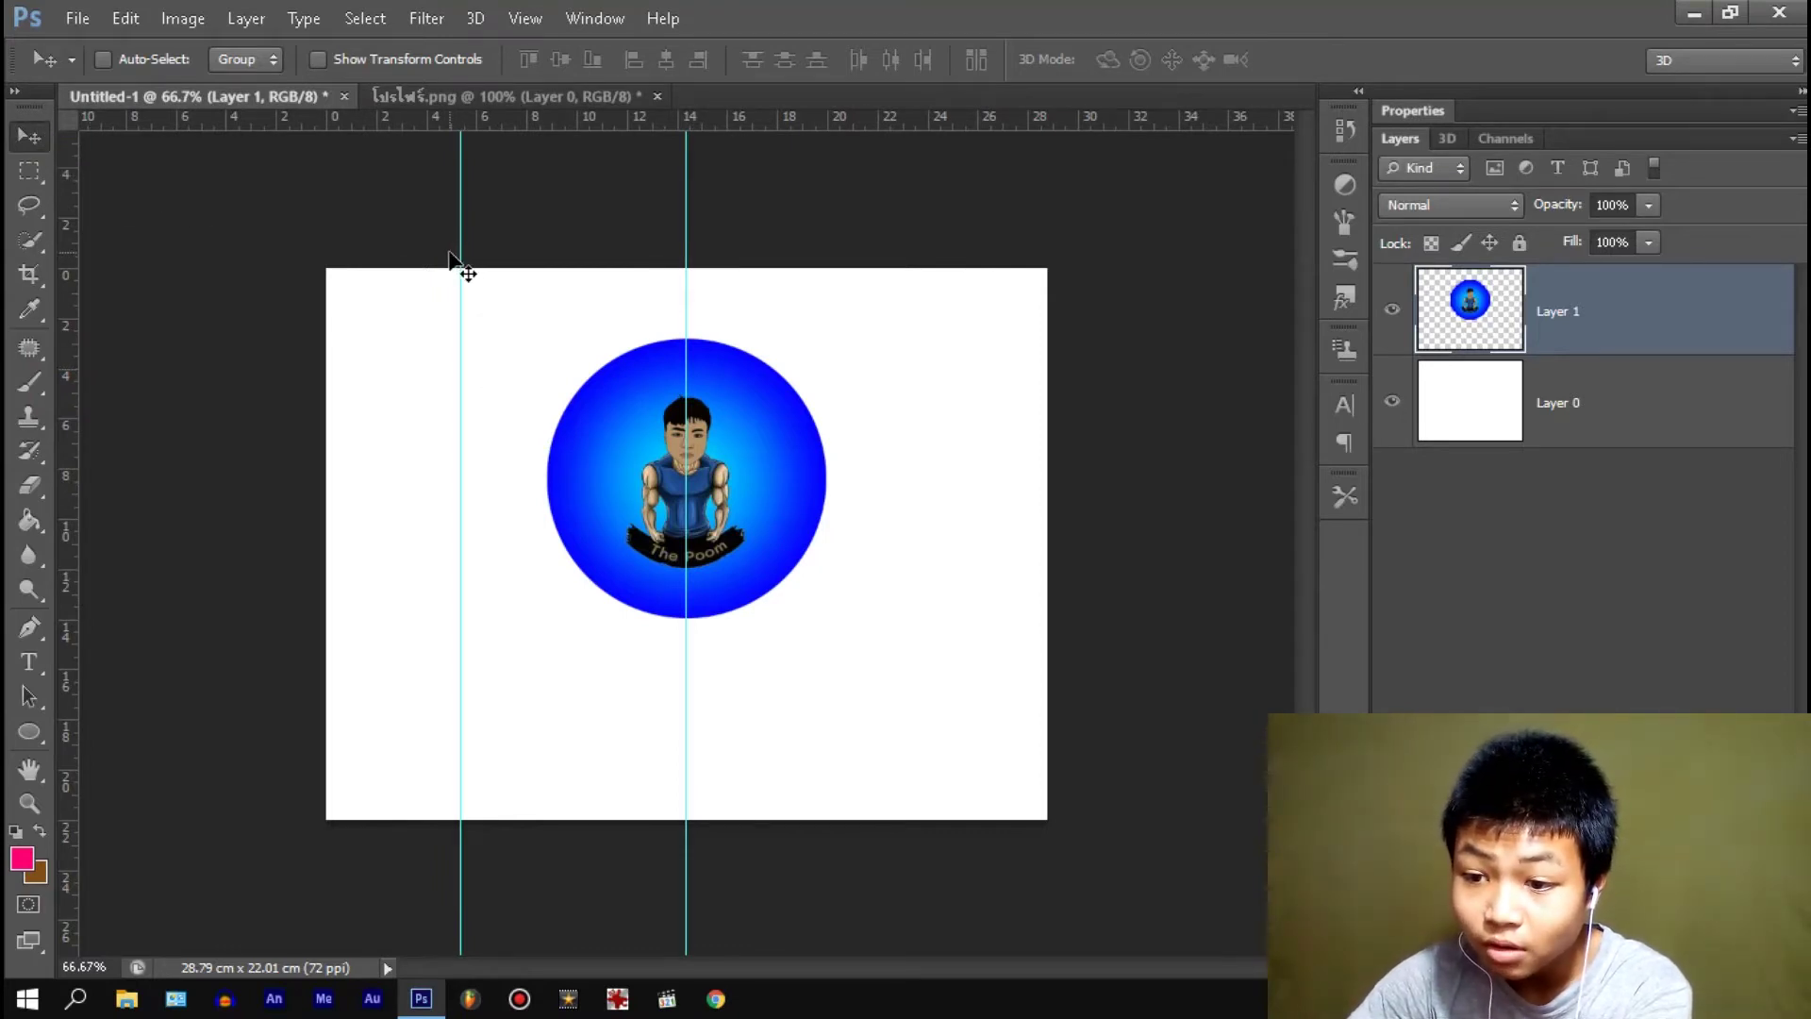
pyautogui.moveTo(463, 253); pyautogui.dragTo(154, 303)
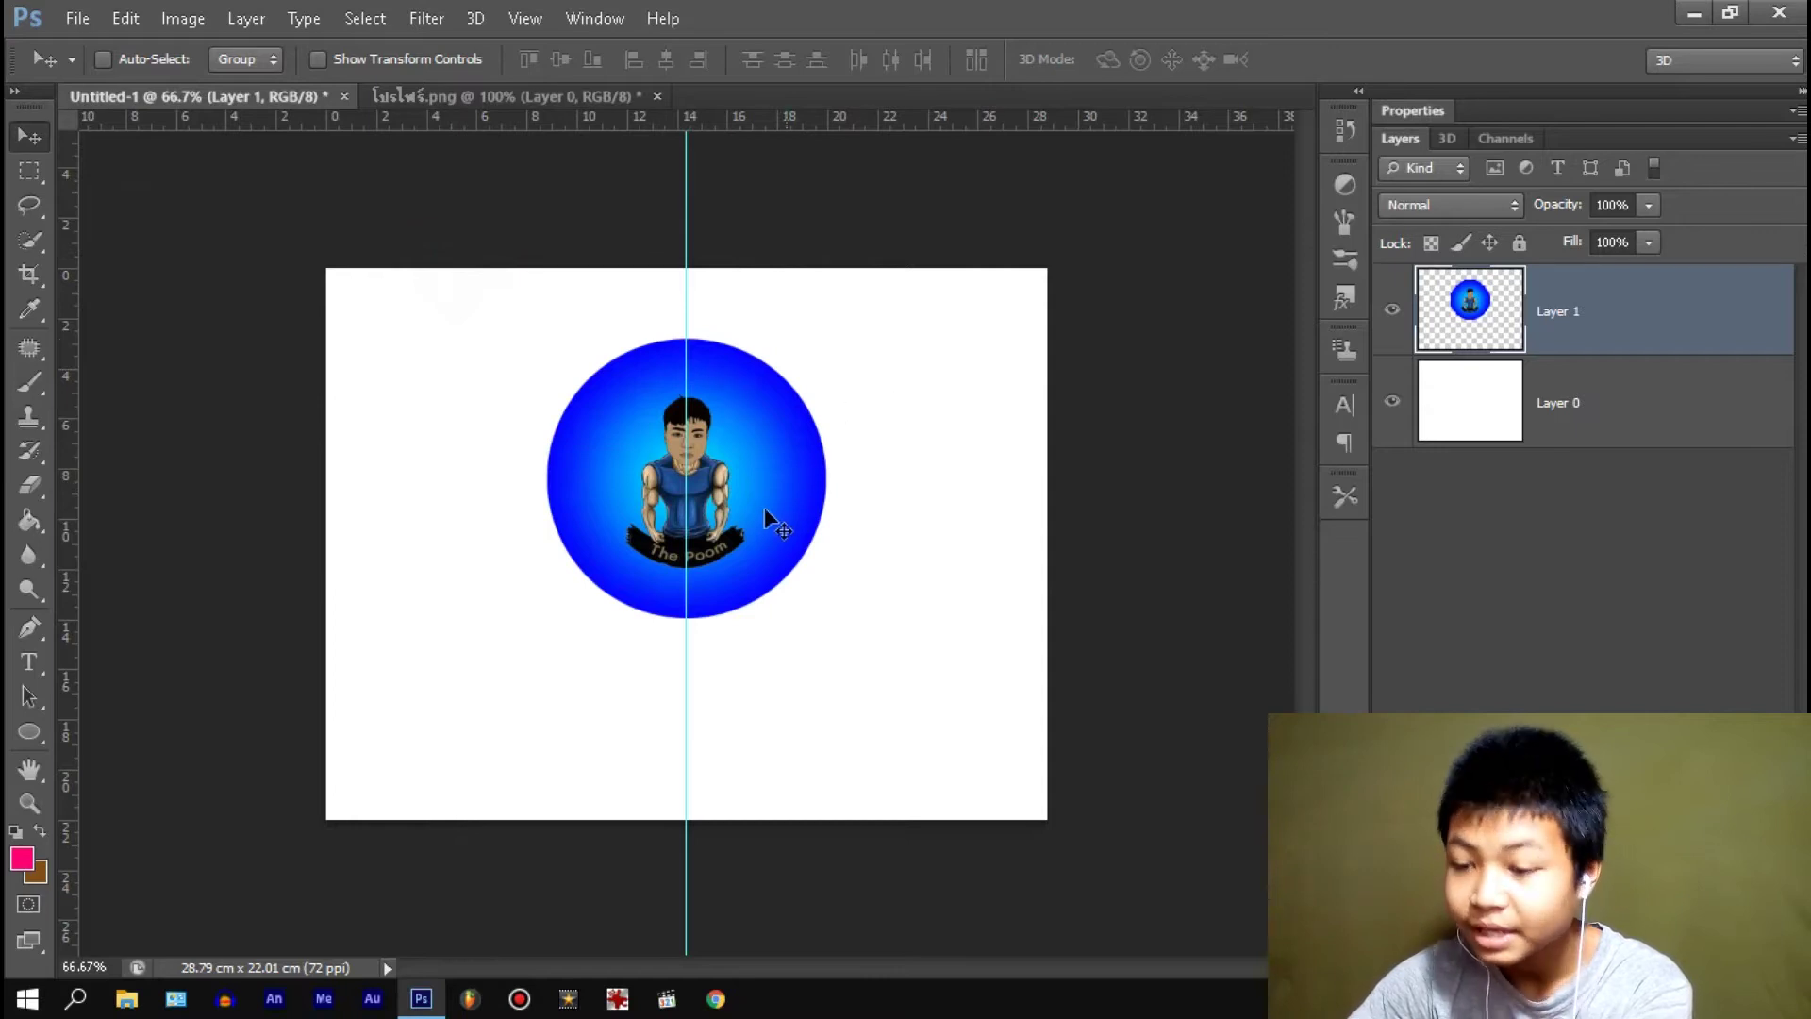
# - Nudge the profile image slightly down along the centre guide
pyautogui.moveTo(762, 536); pyautogui.dragTo(764, 538)
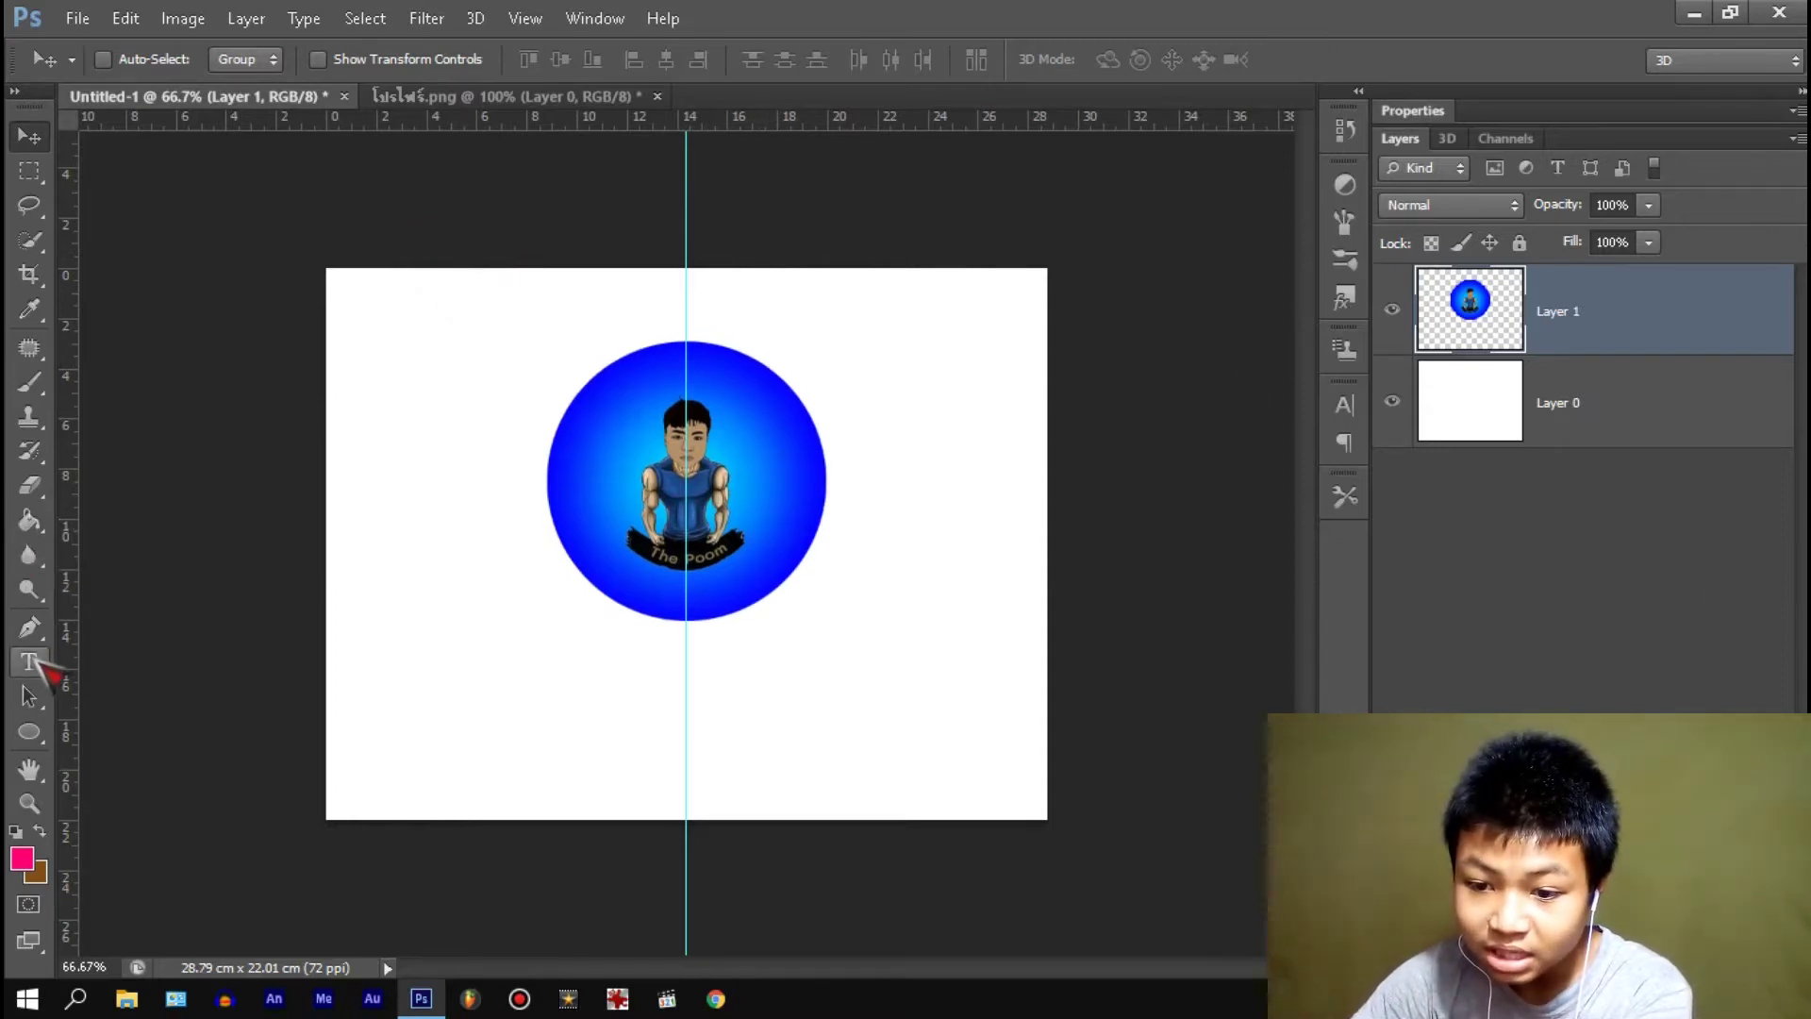
# - Start a text layer below the profile image and set its text colour to dark brown 3f1a08
pyautogui.click(31, 663)
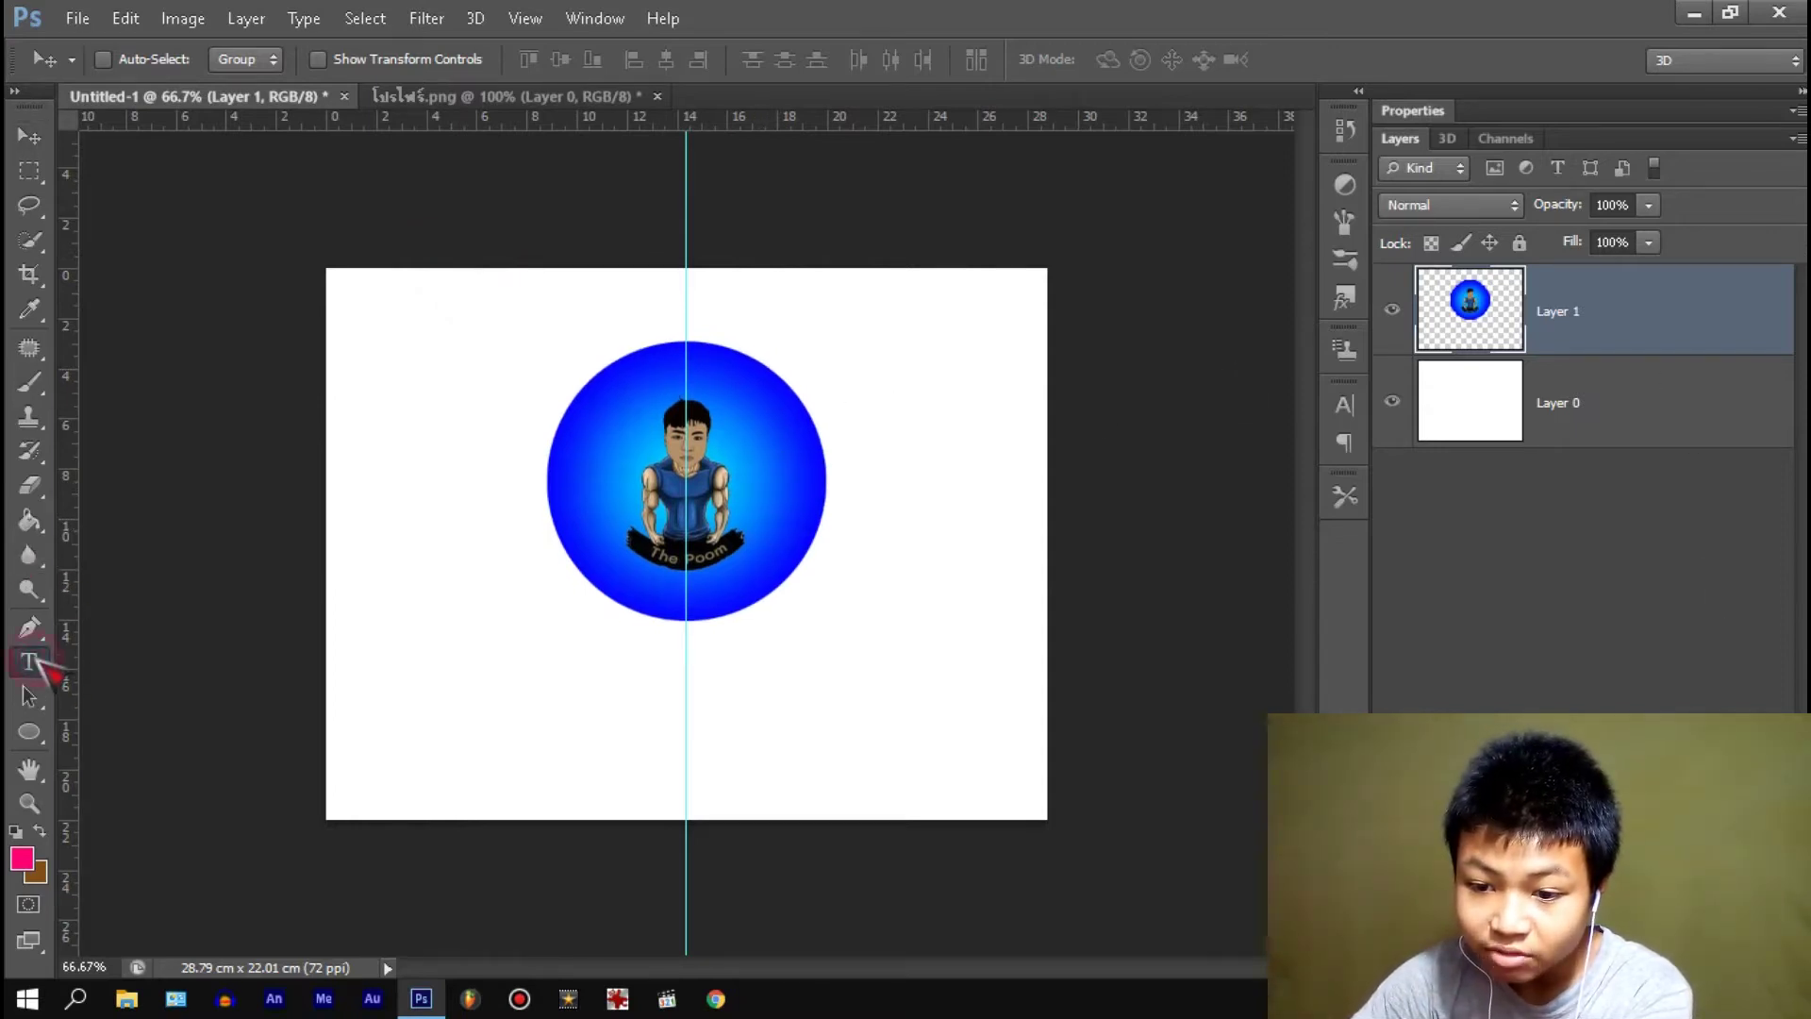
pyautogui.click(595, 721)
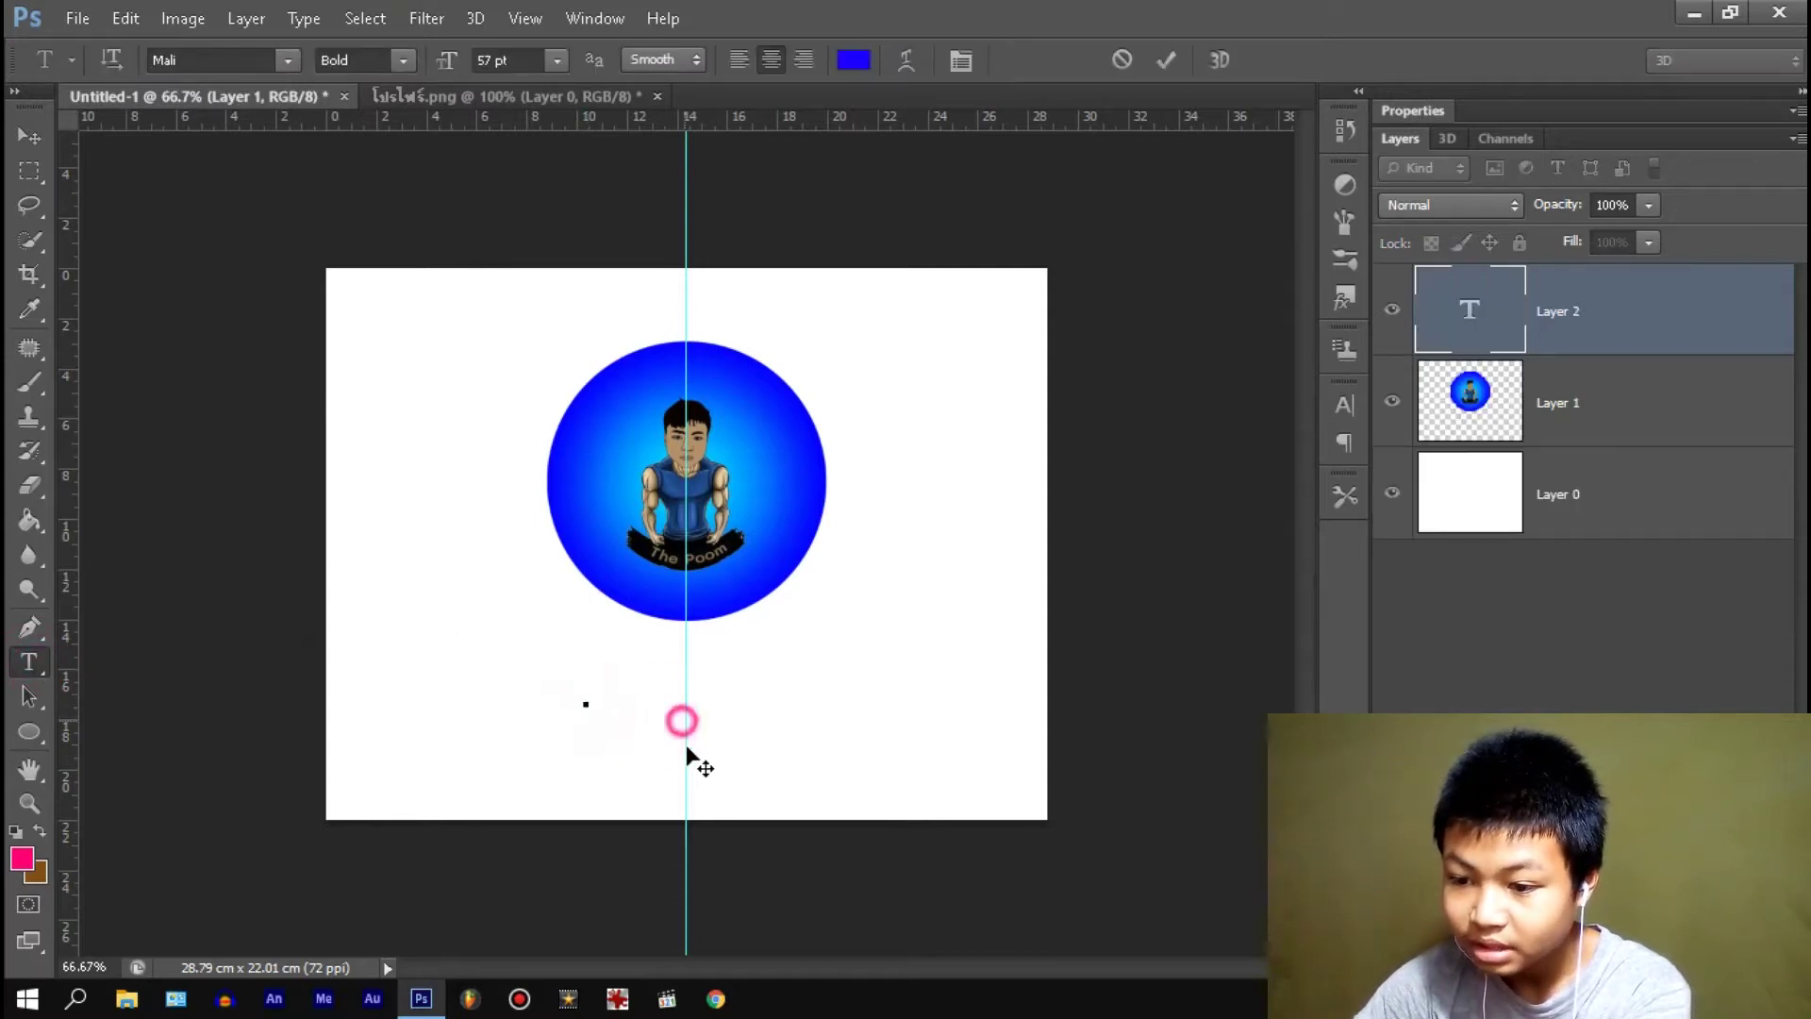
pyautogui.click(854, 61)
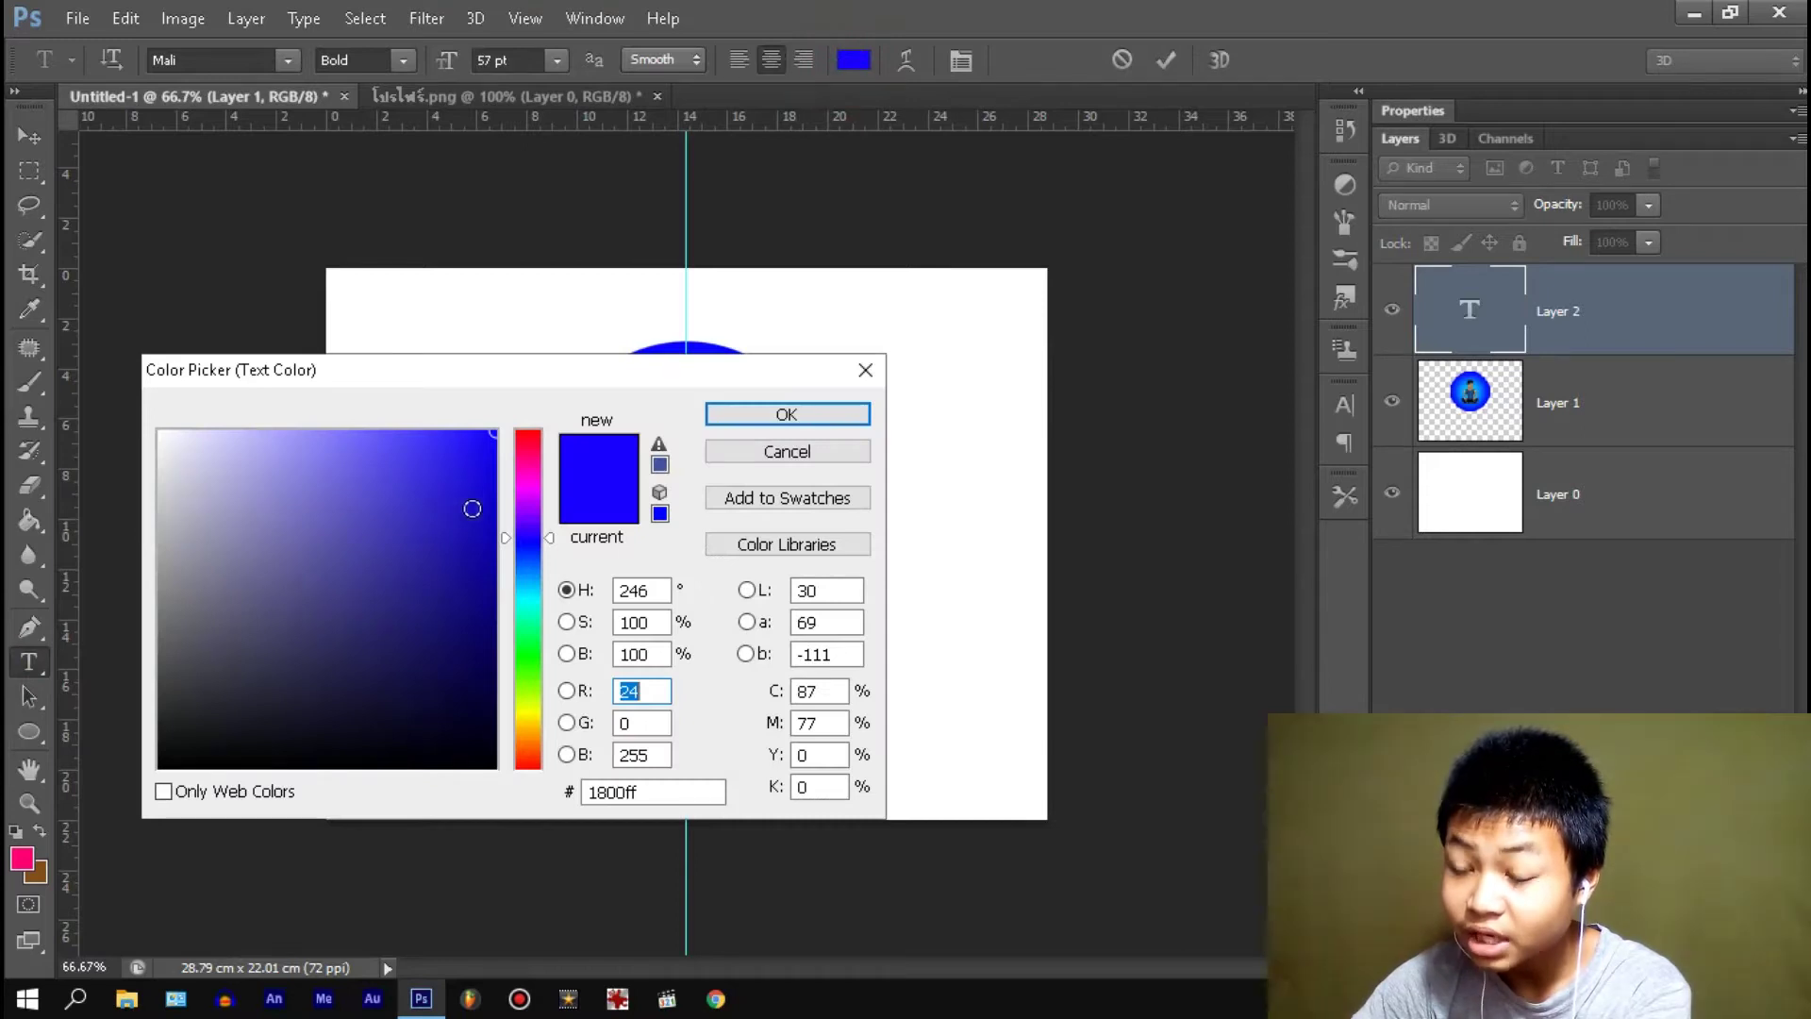
pyautogui.moveTo(535, 741); pyautogui.dragTo(537, 750)
pyautogui.moveTo(445, 677); pyautogui.dragTo(449, 683)
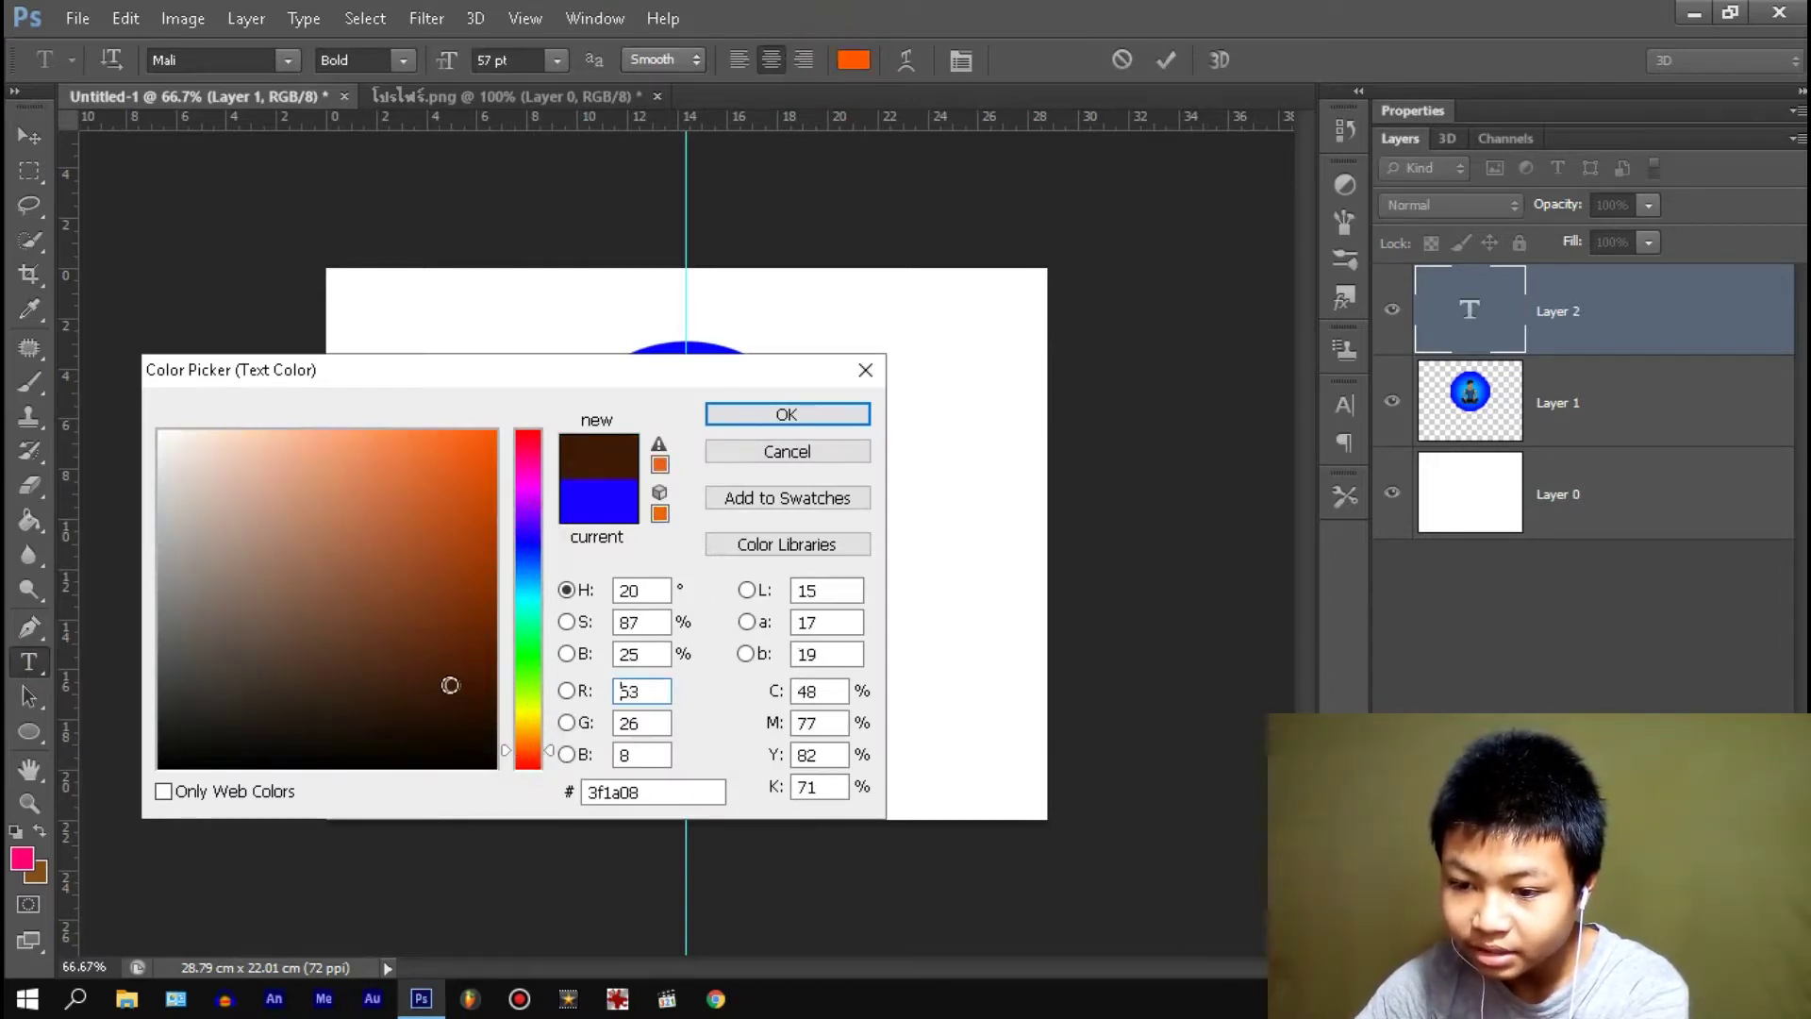
pyautogui.click(791, 417)
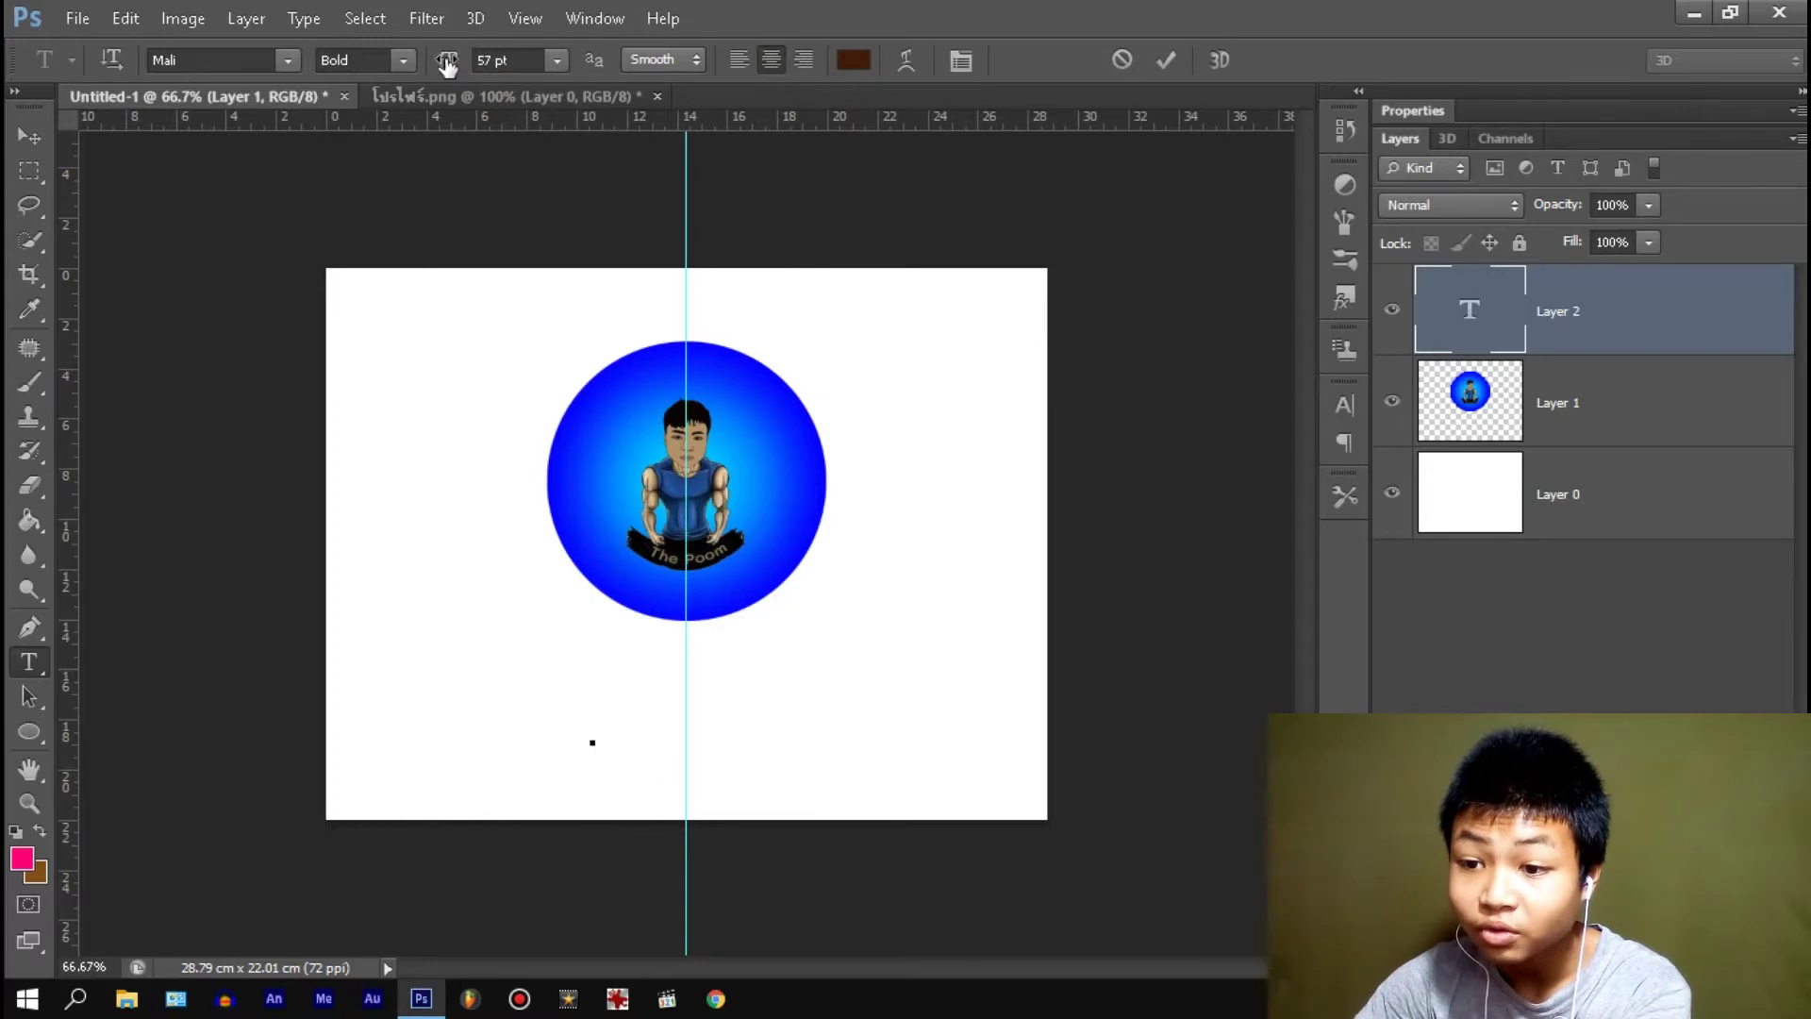
# - Set the new text's size to about 93 pt, with the Mali Bold font, Smooth anti-aliasing and centred alignment
pyautogui.moveTo(448, 64); pyautogui.dragTo(450, 75)
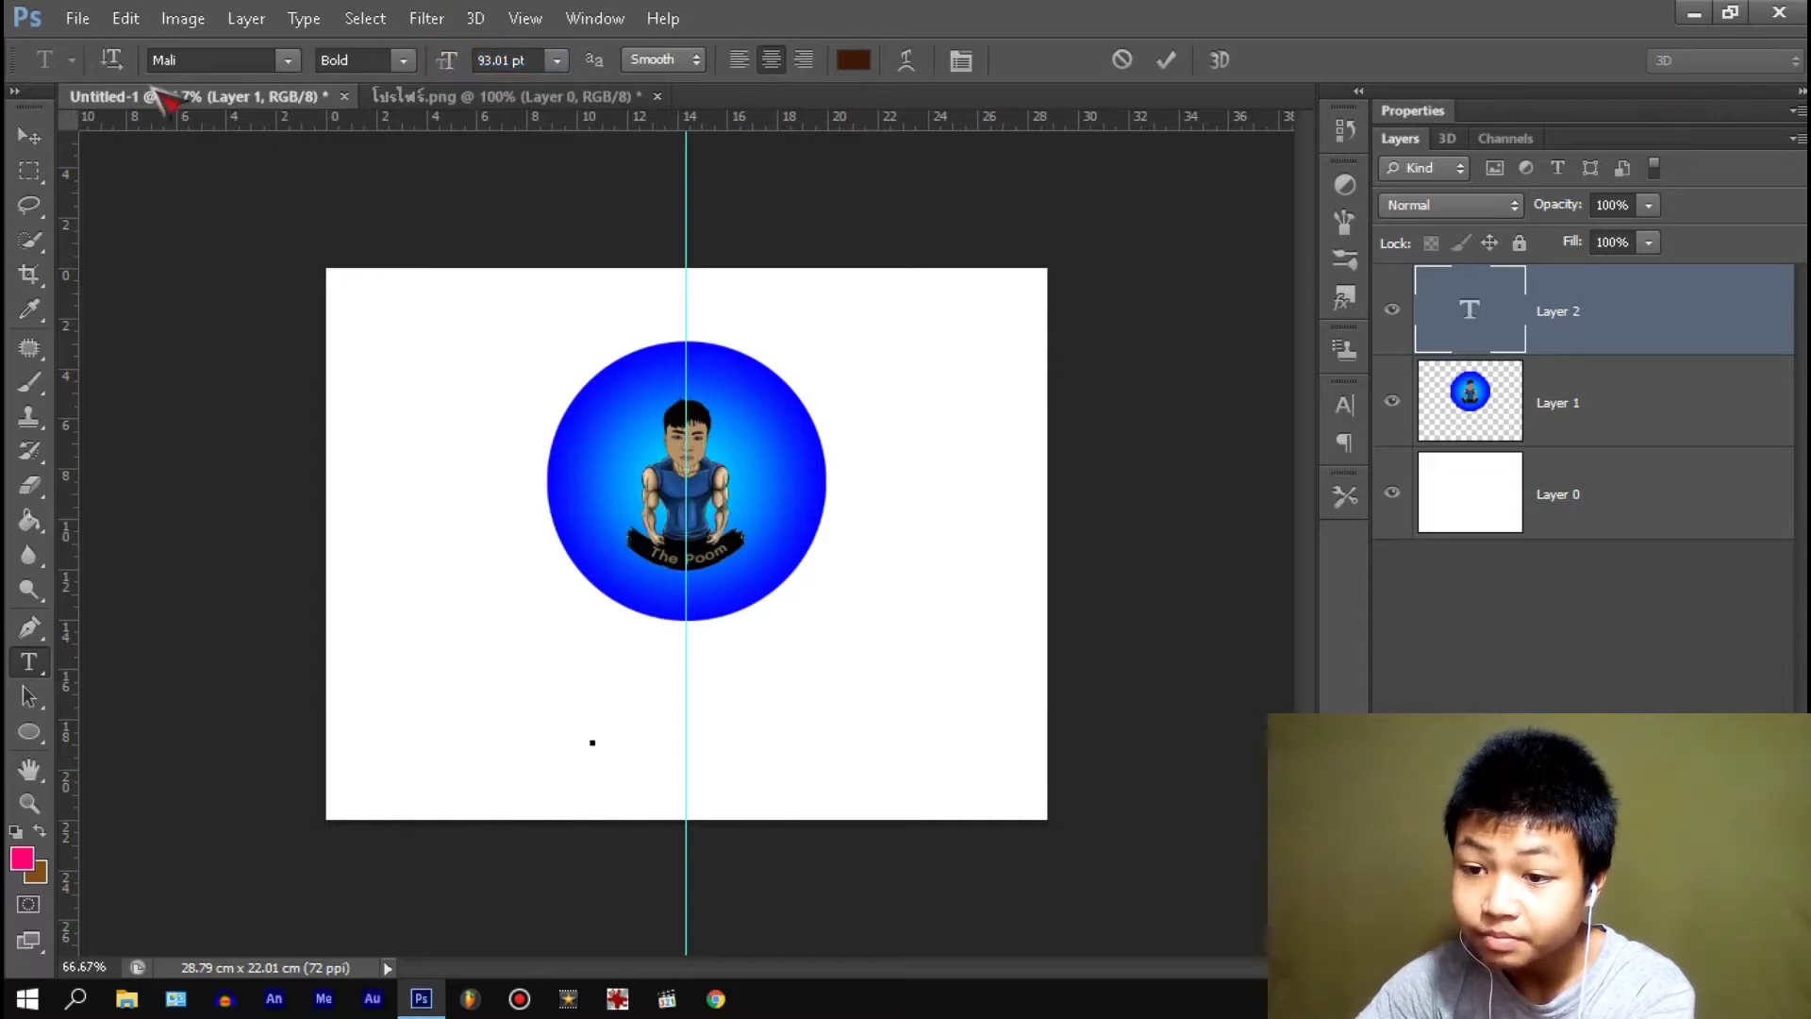
pyautogui.click(289, 61)
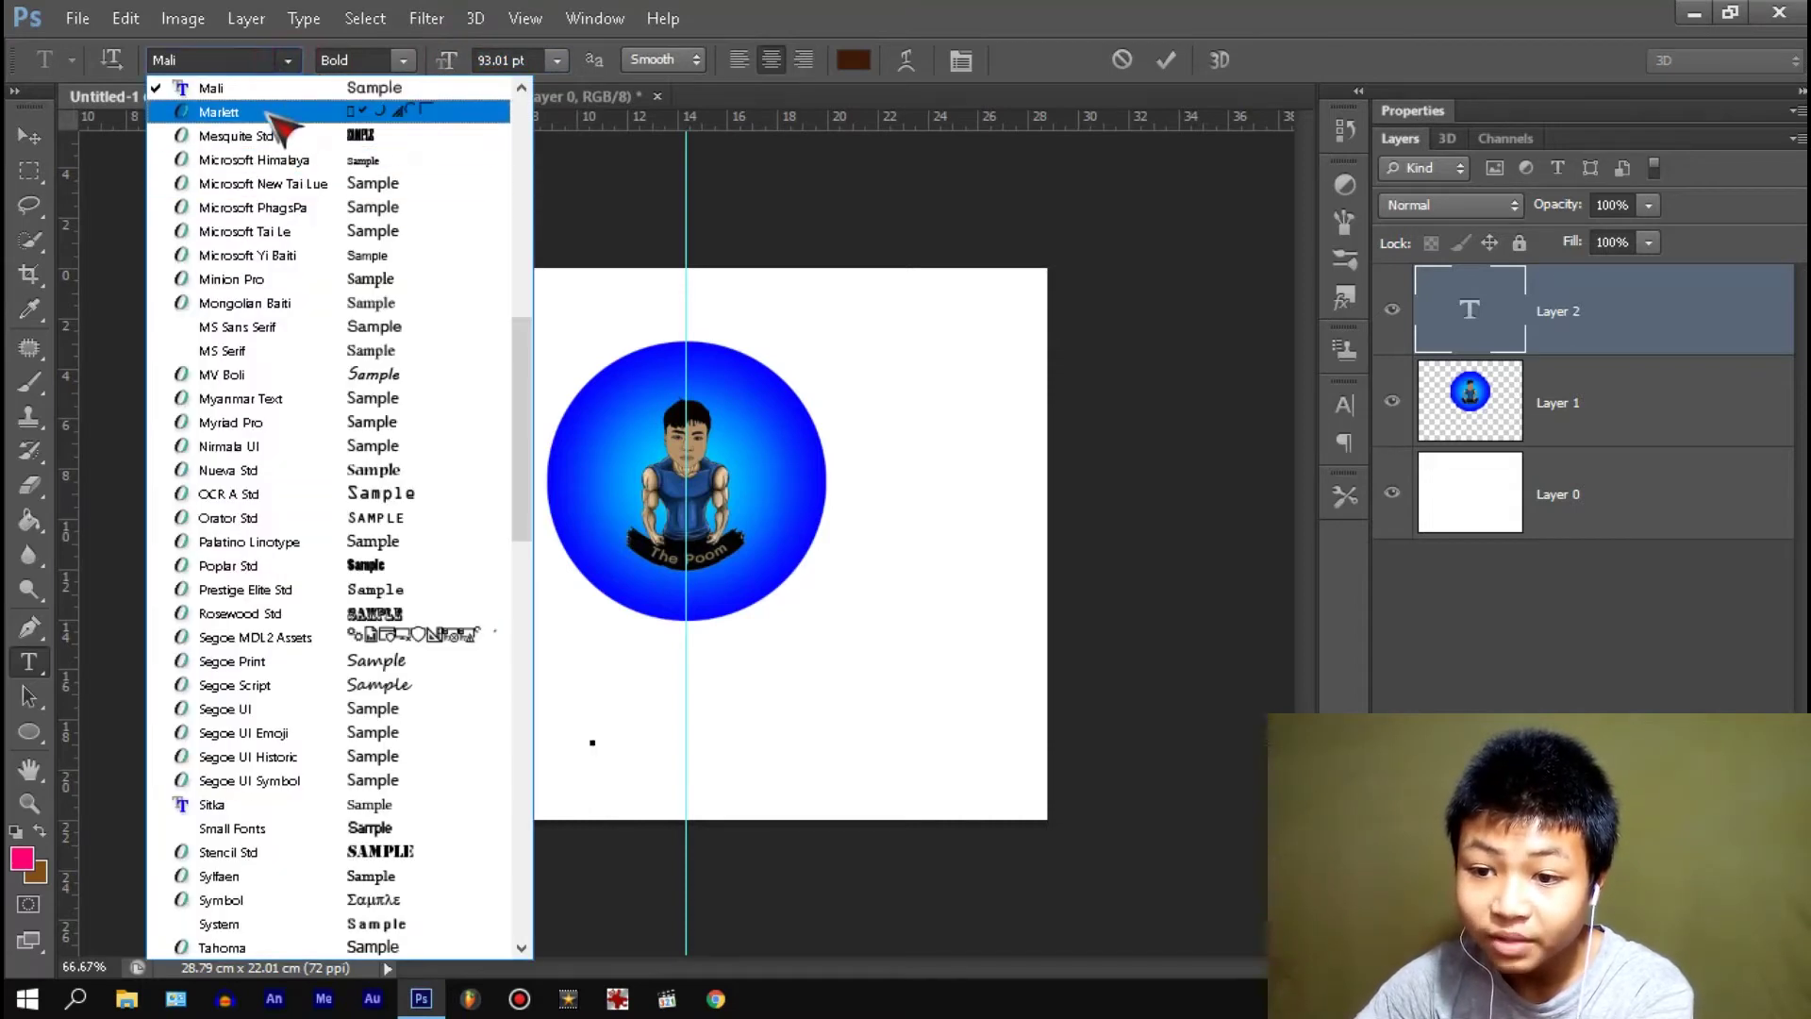
pyautogui.click(215, 89)
pyautogui.click(396, 60)
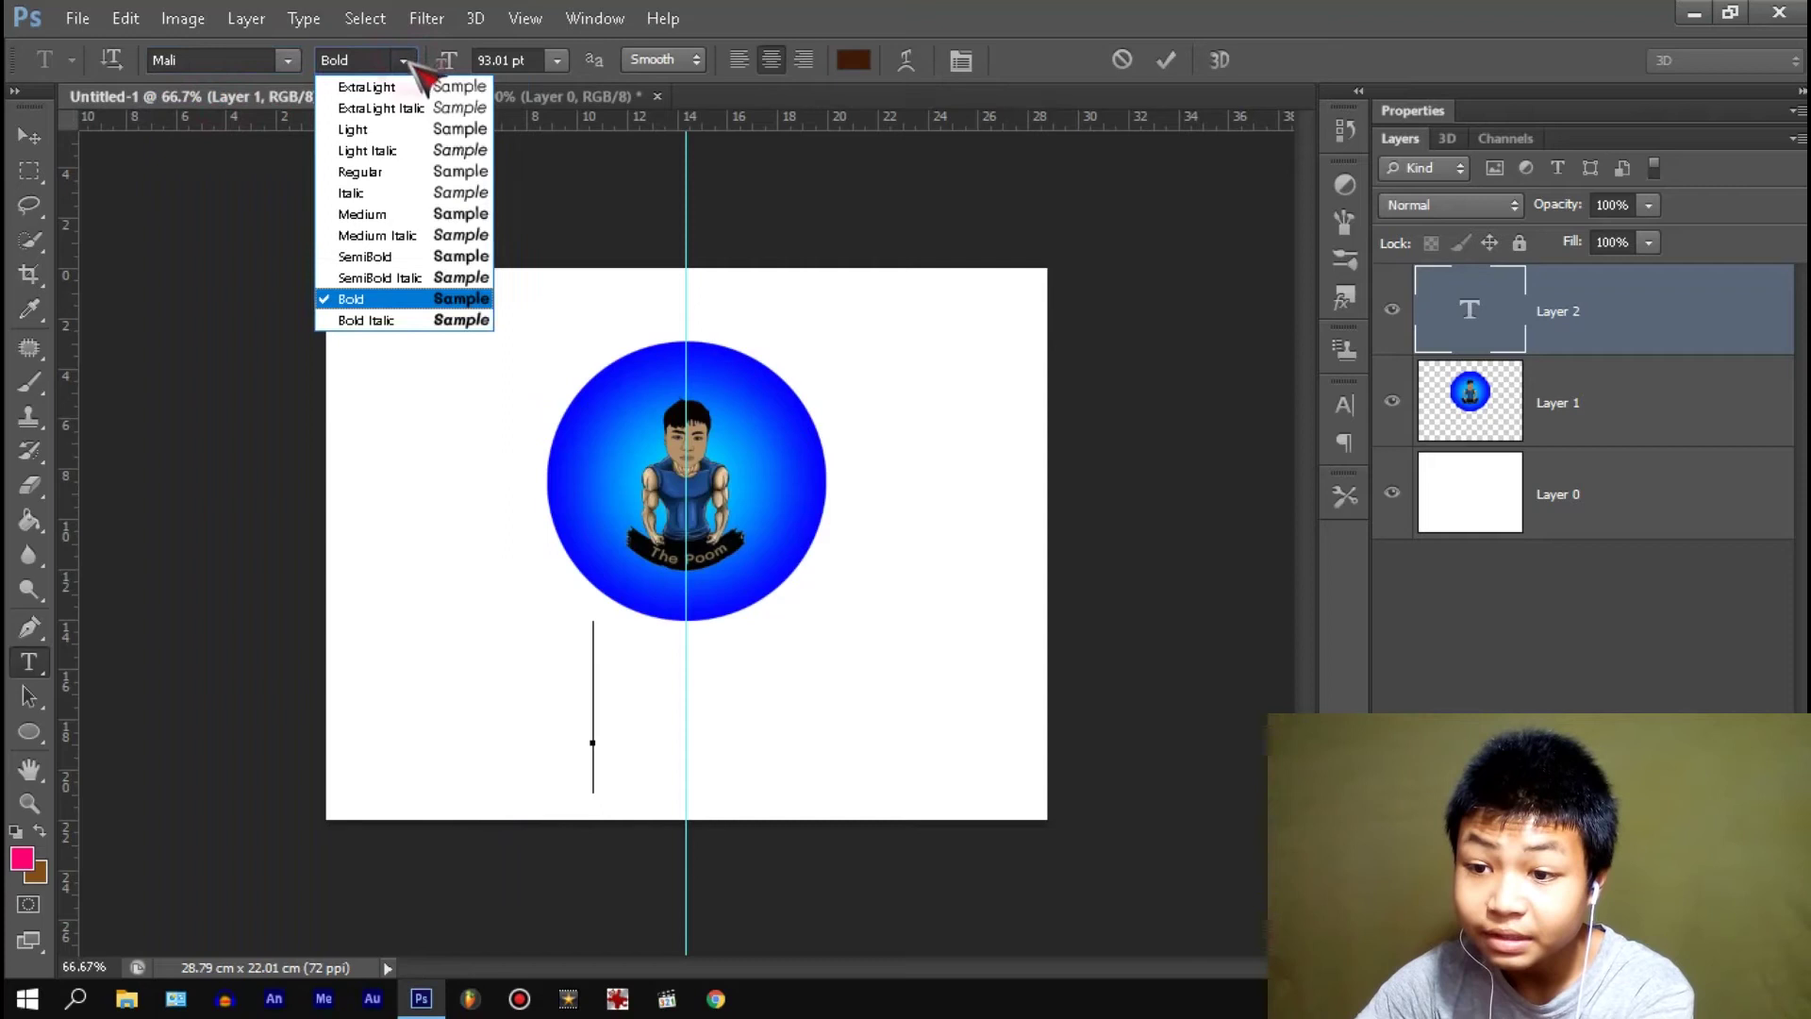
pyautogui.click(419, 300)
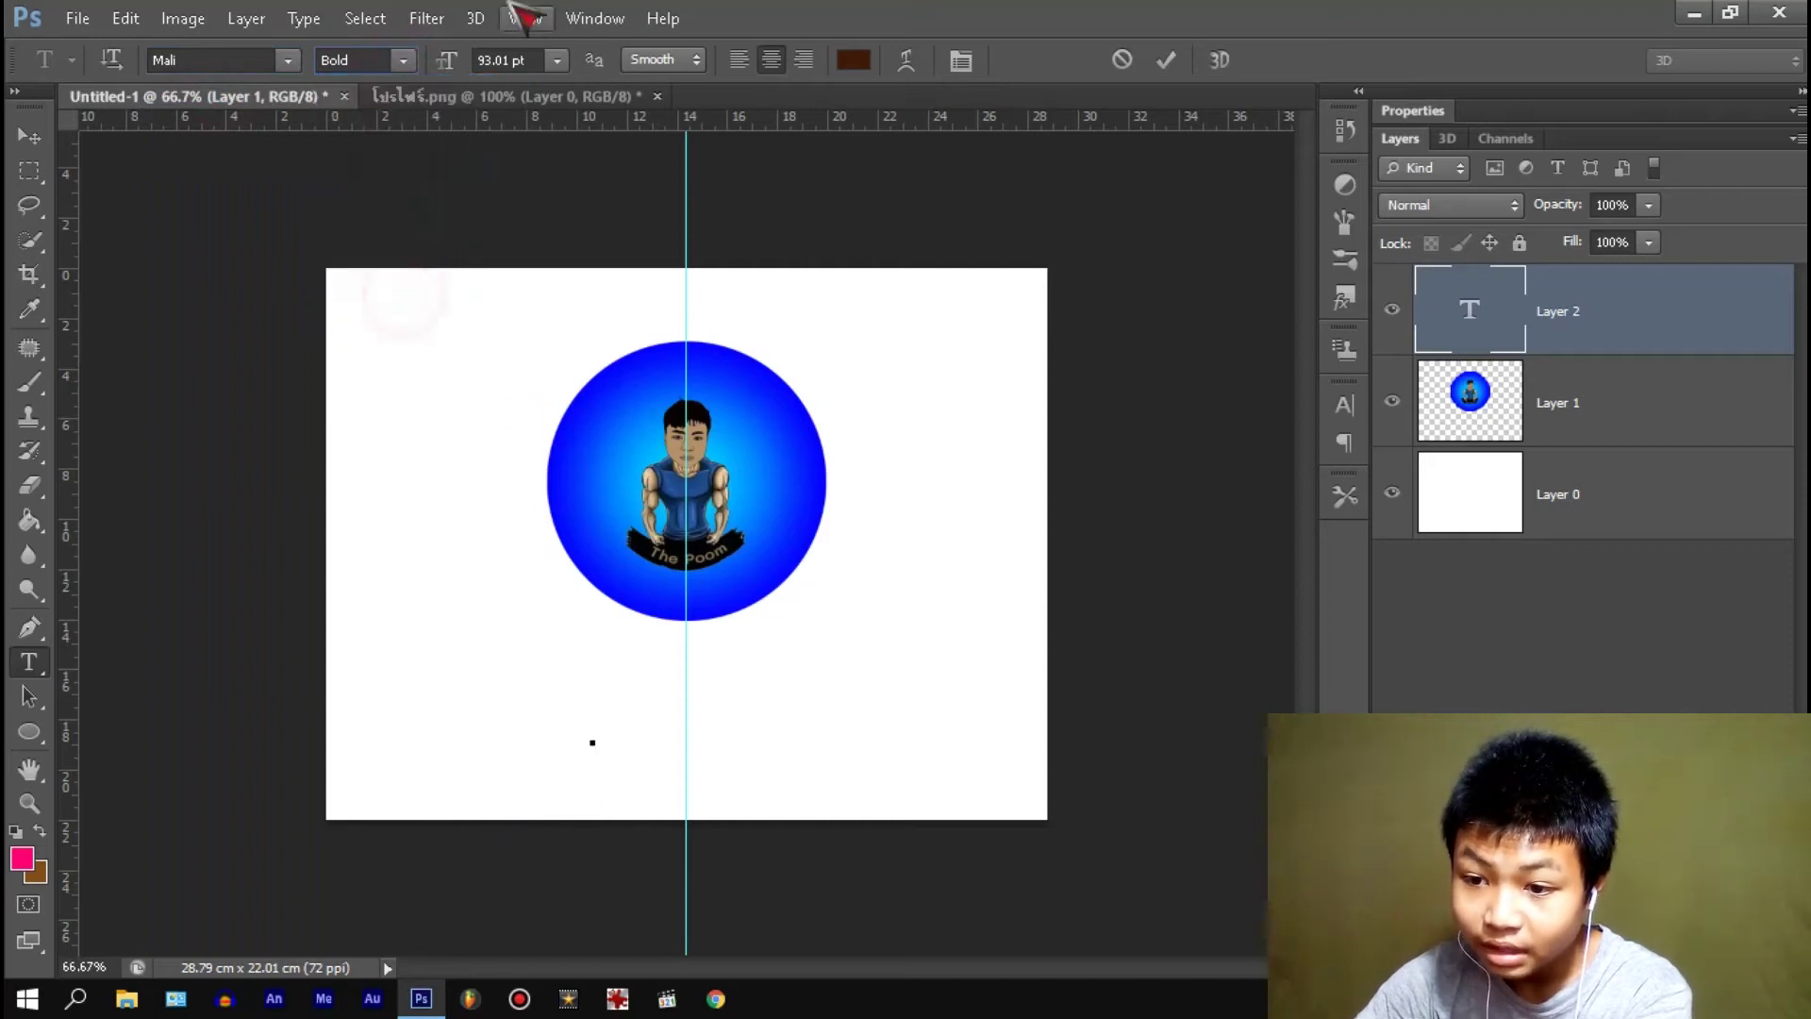
pyautogui.click(679, 60)
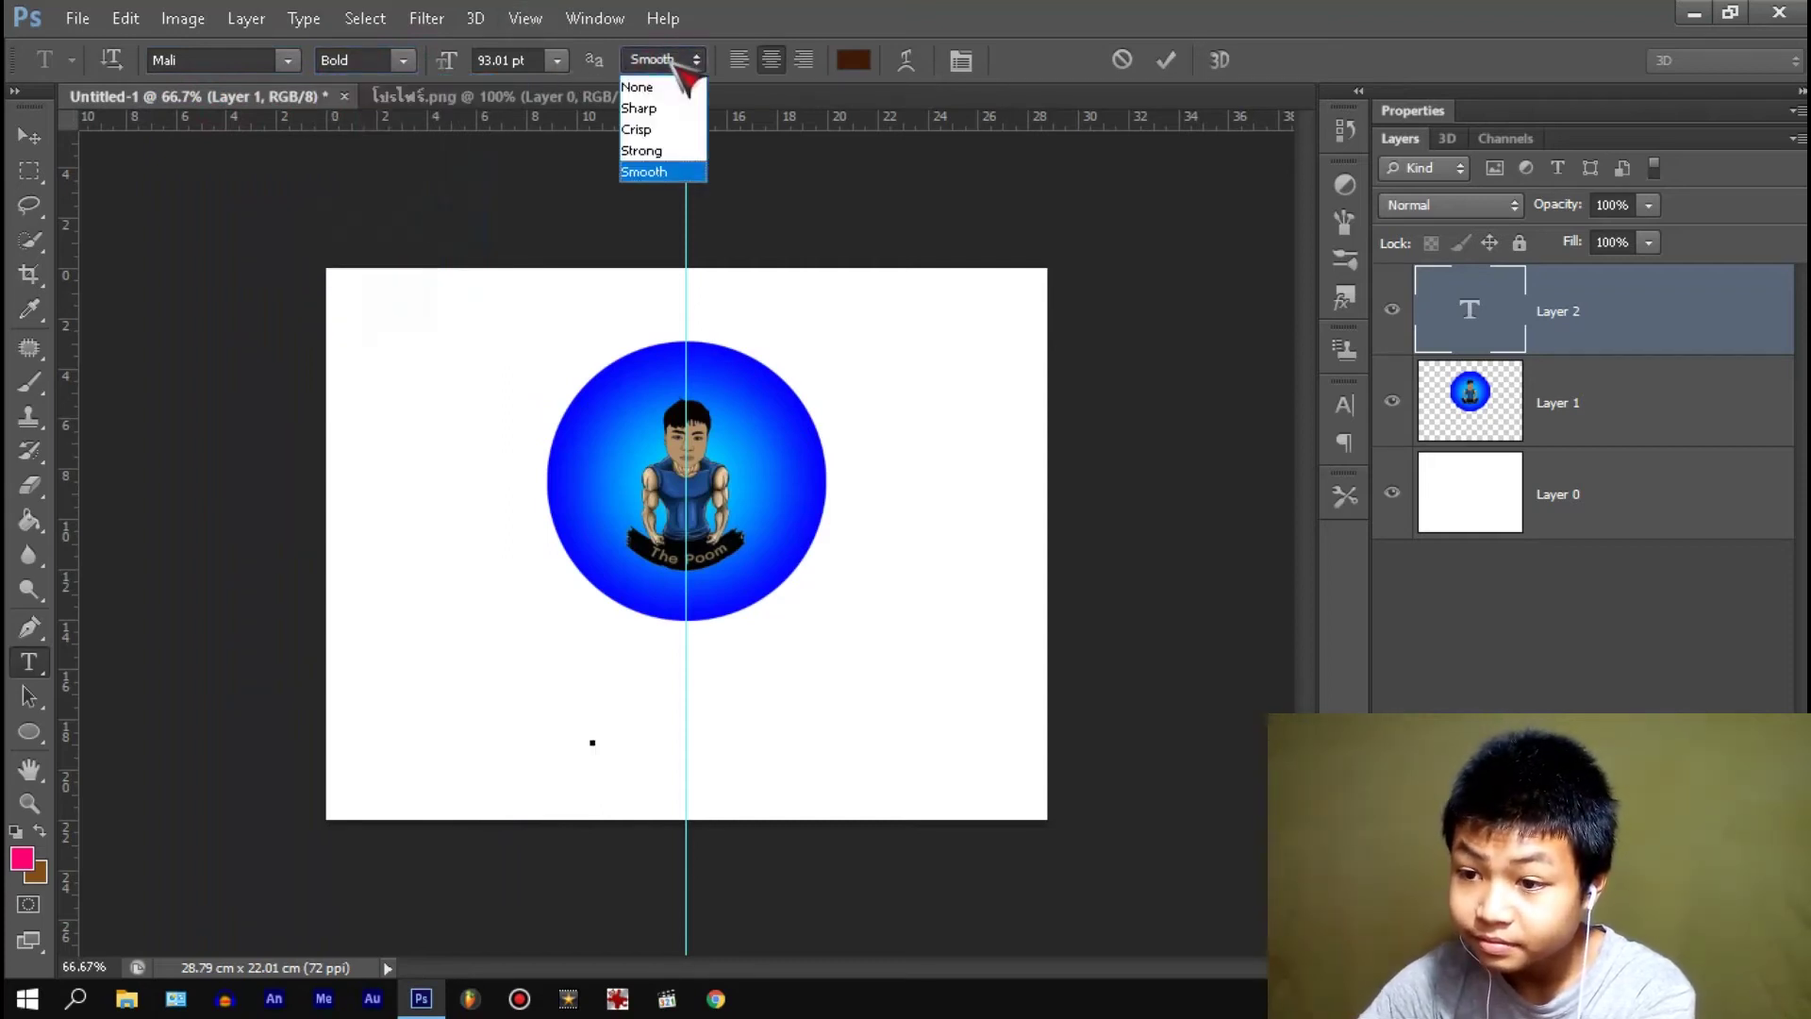
pyautogui.click(660, 171)
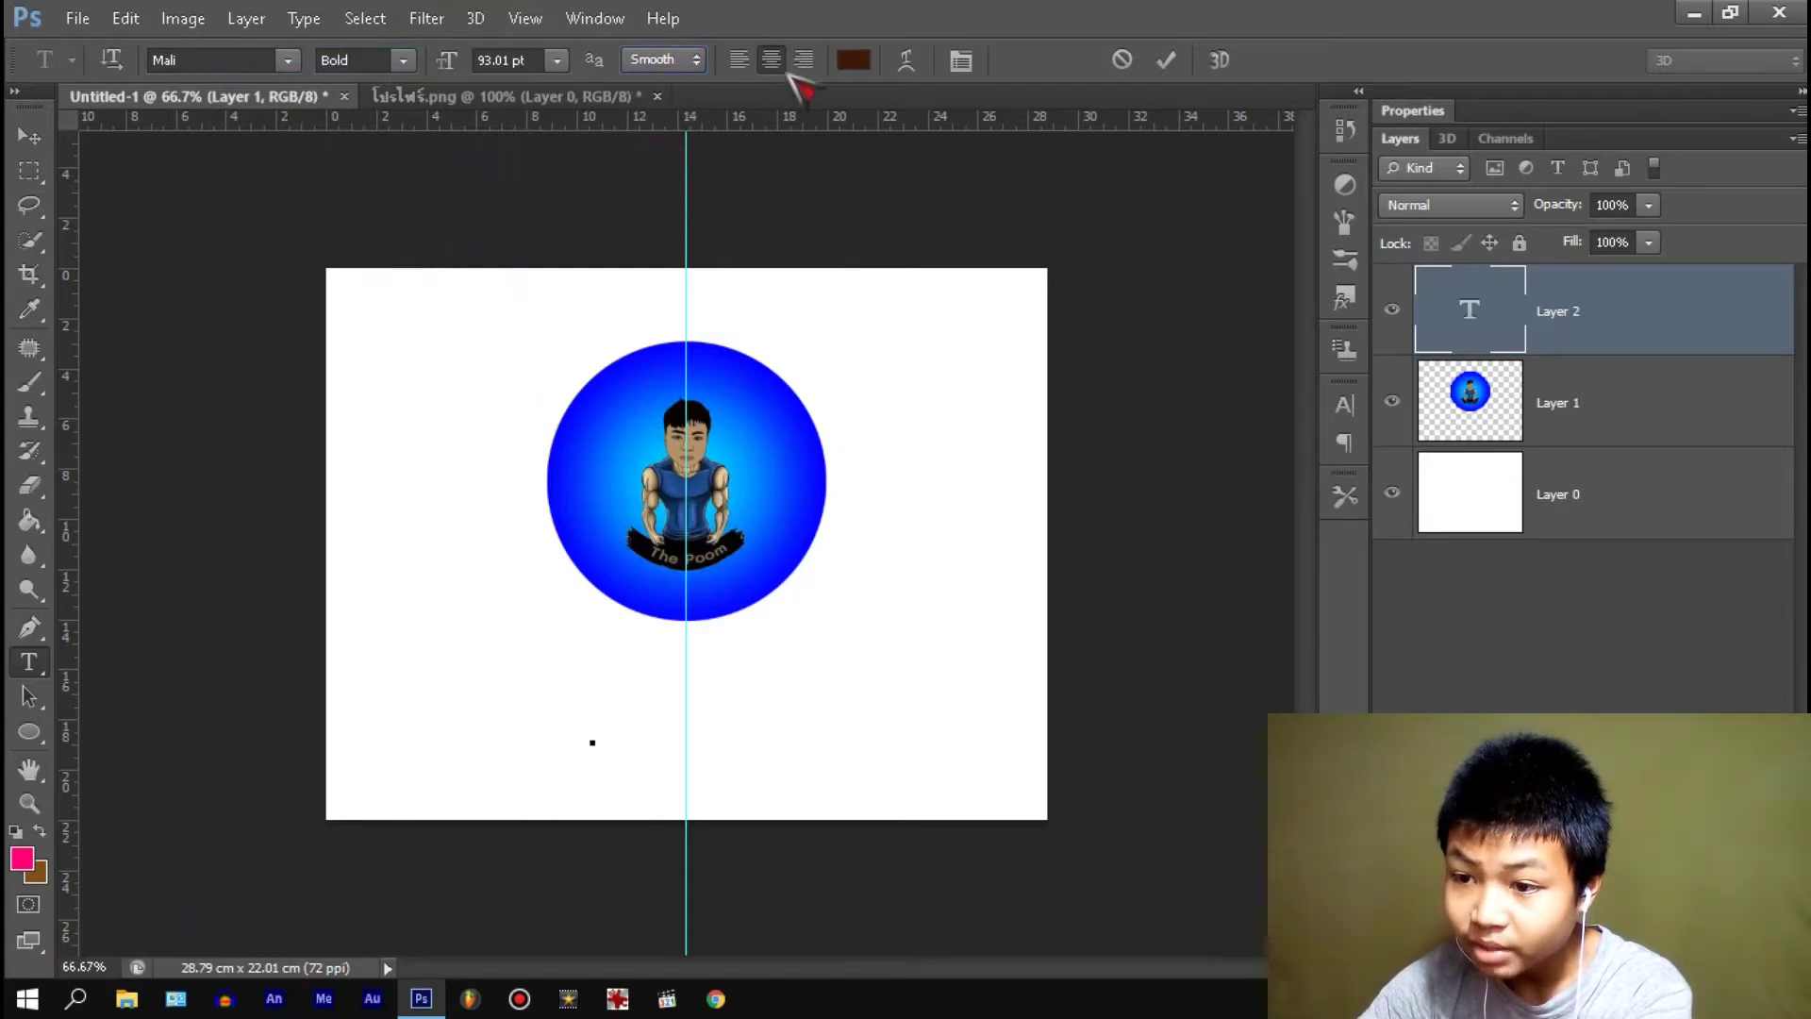
pyautogui.click(771, 60)
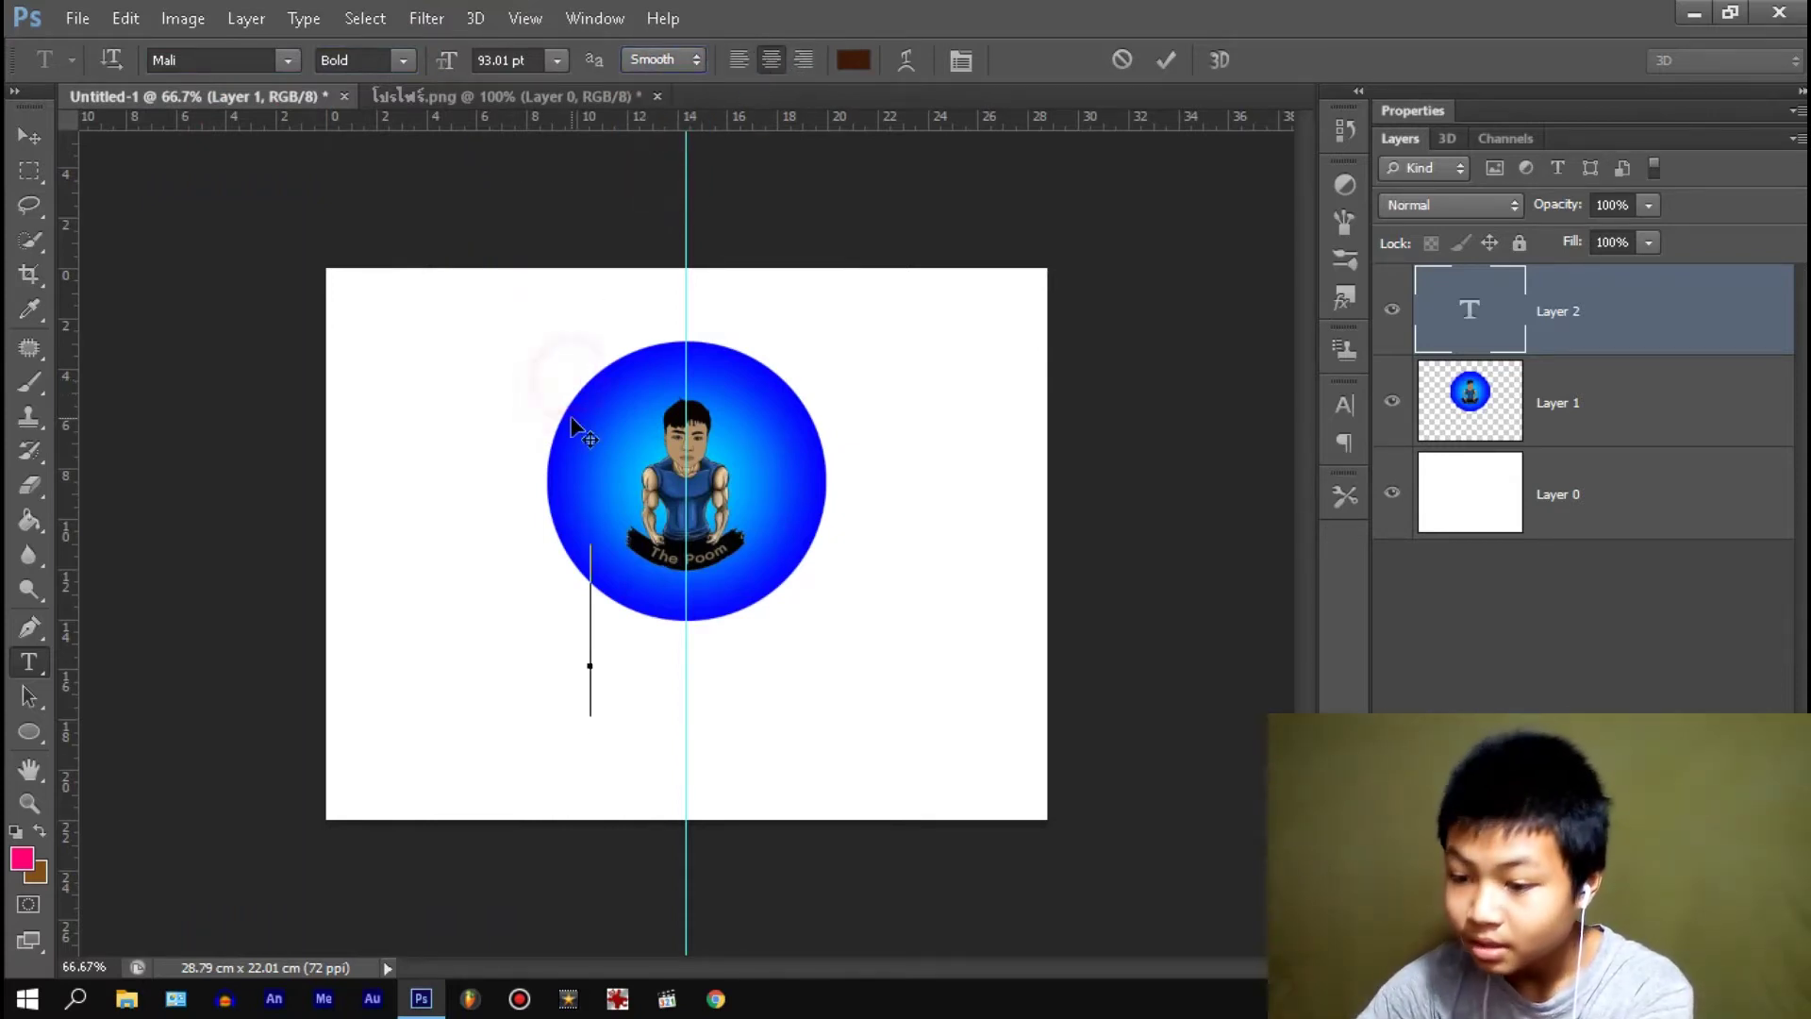
# - Enter the text "The Poom" and move it below the round profile image, centred on the vertical guide
pyautogui.write('T')
pyautogui.write('he P')
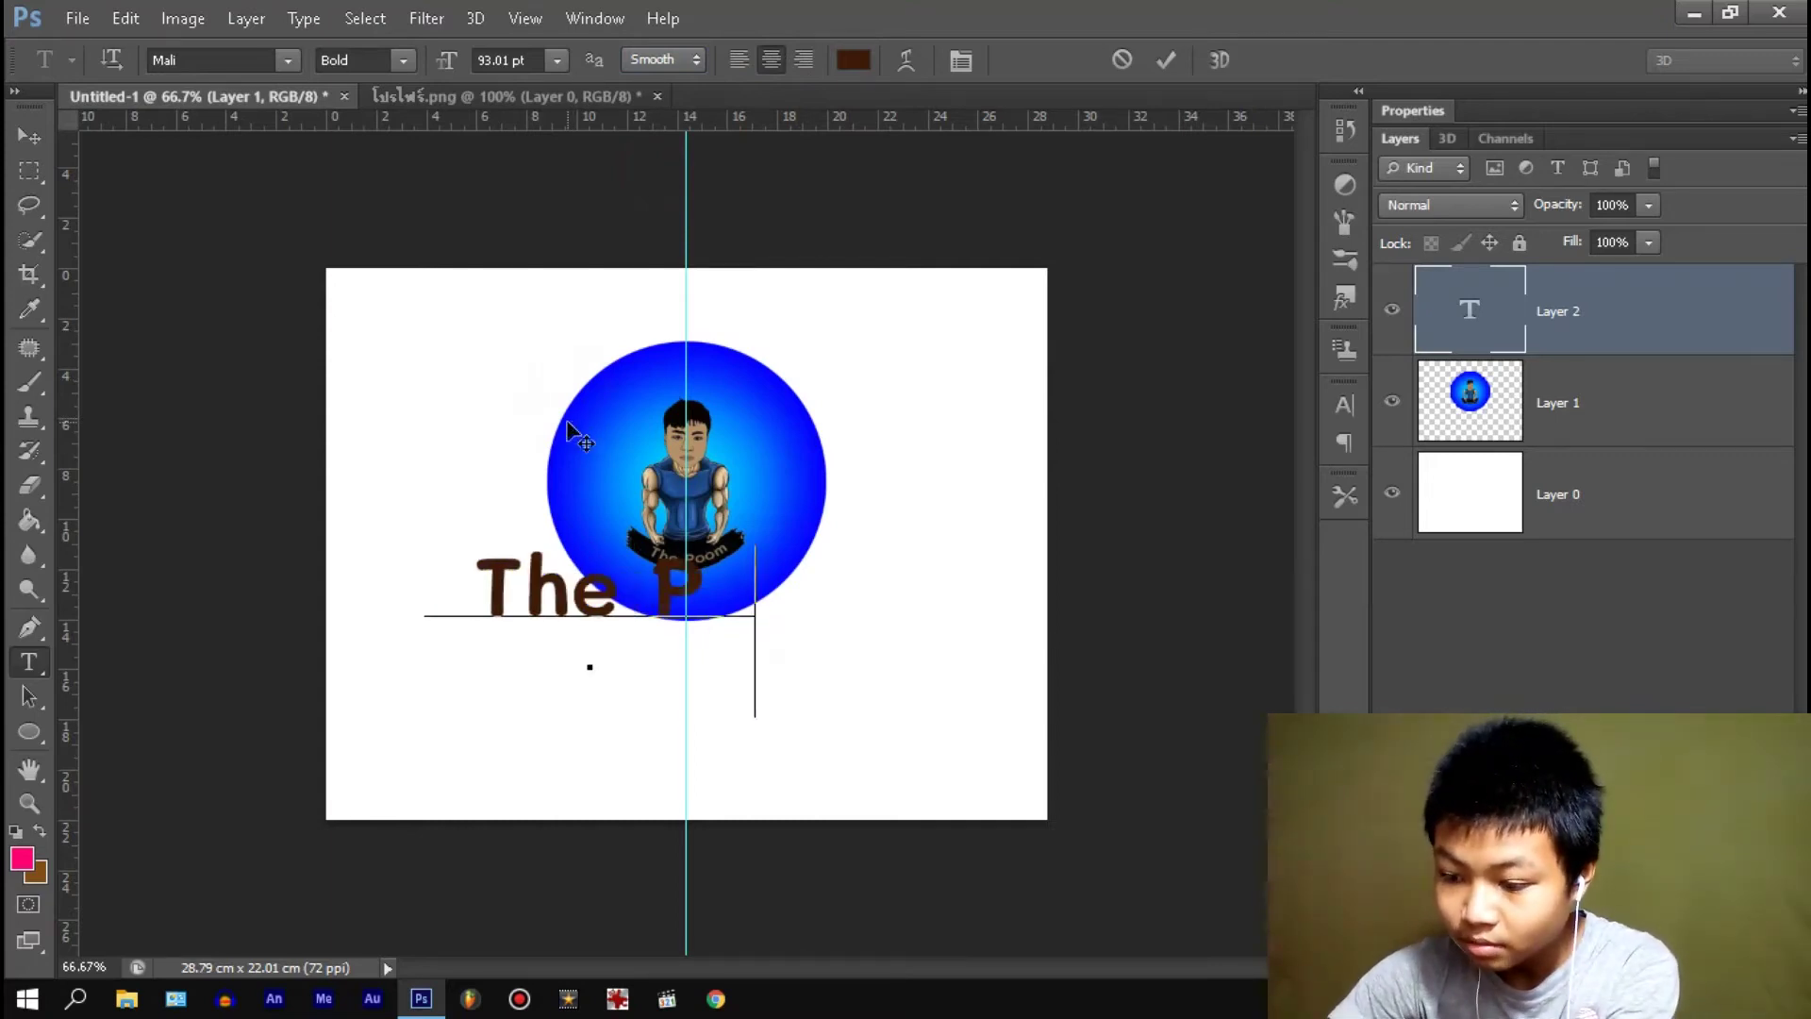
pyautogui.write('oom')
pyautogui.click(30, 135)
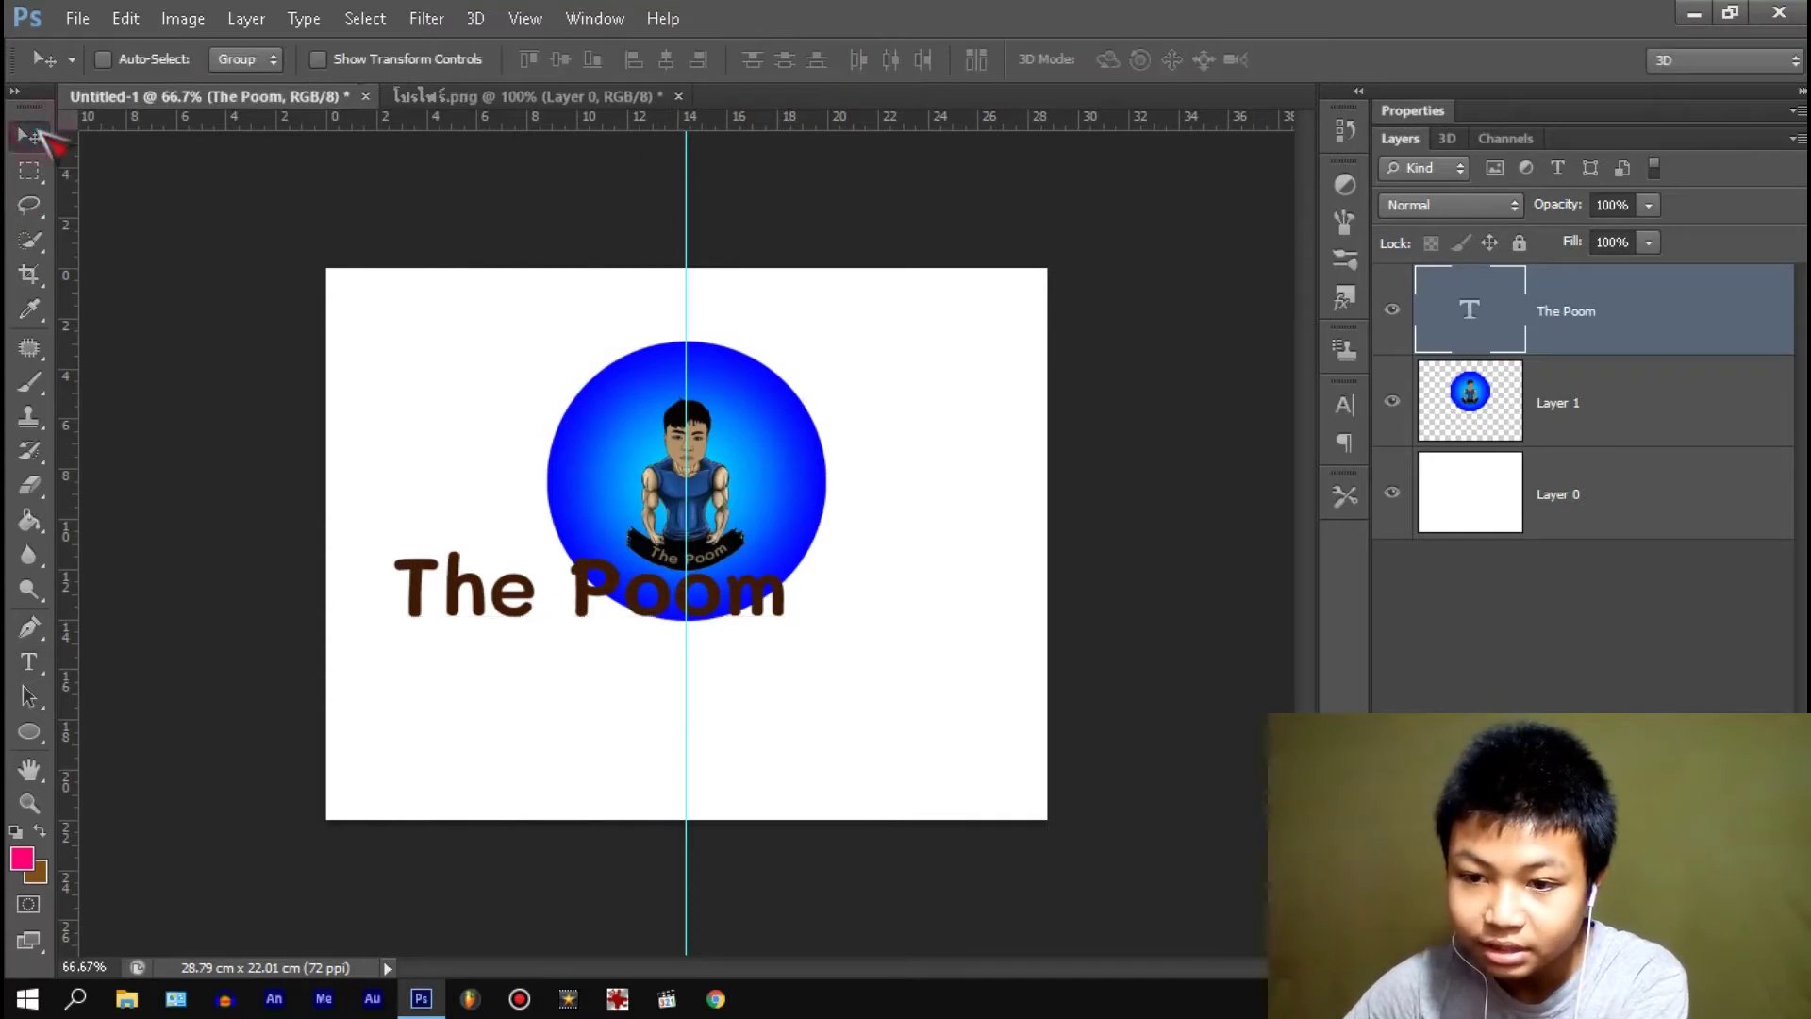
pyautogui.moveTo(525, 417); pyautogui.dragTo(623, 517)
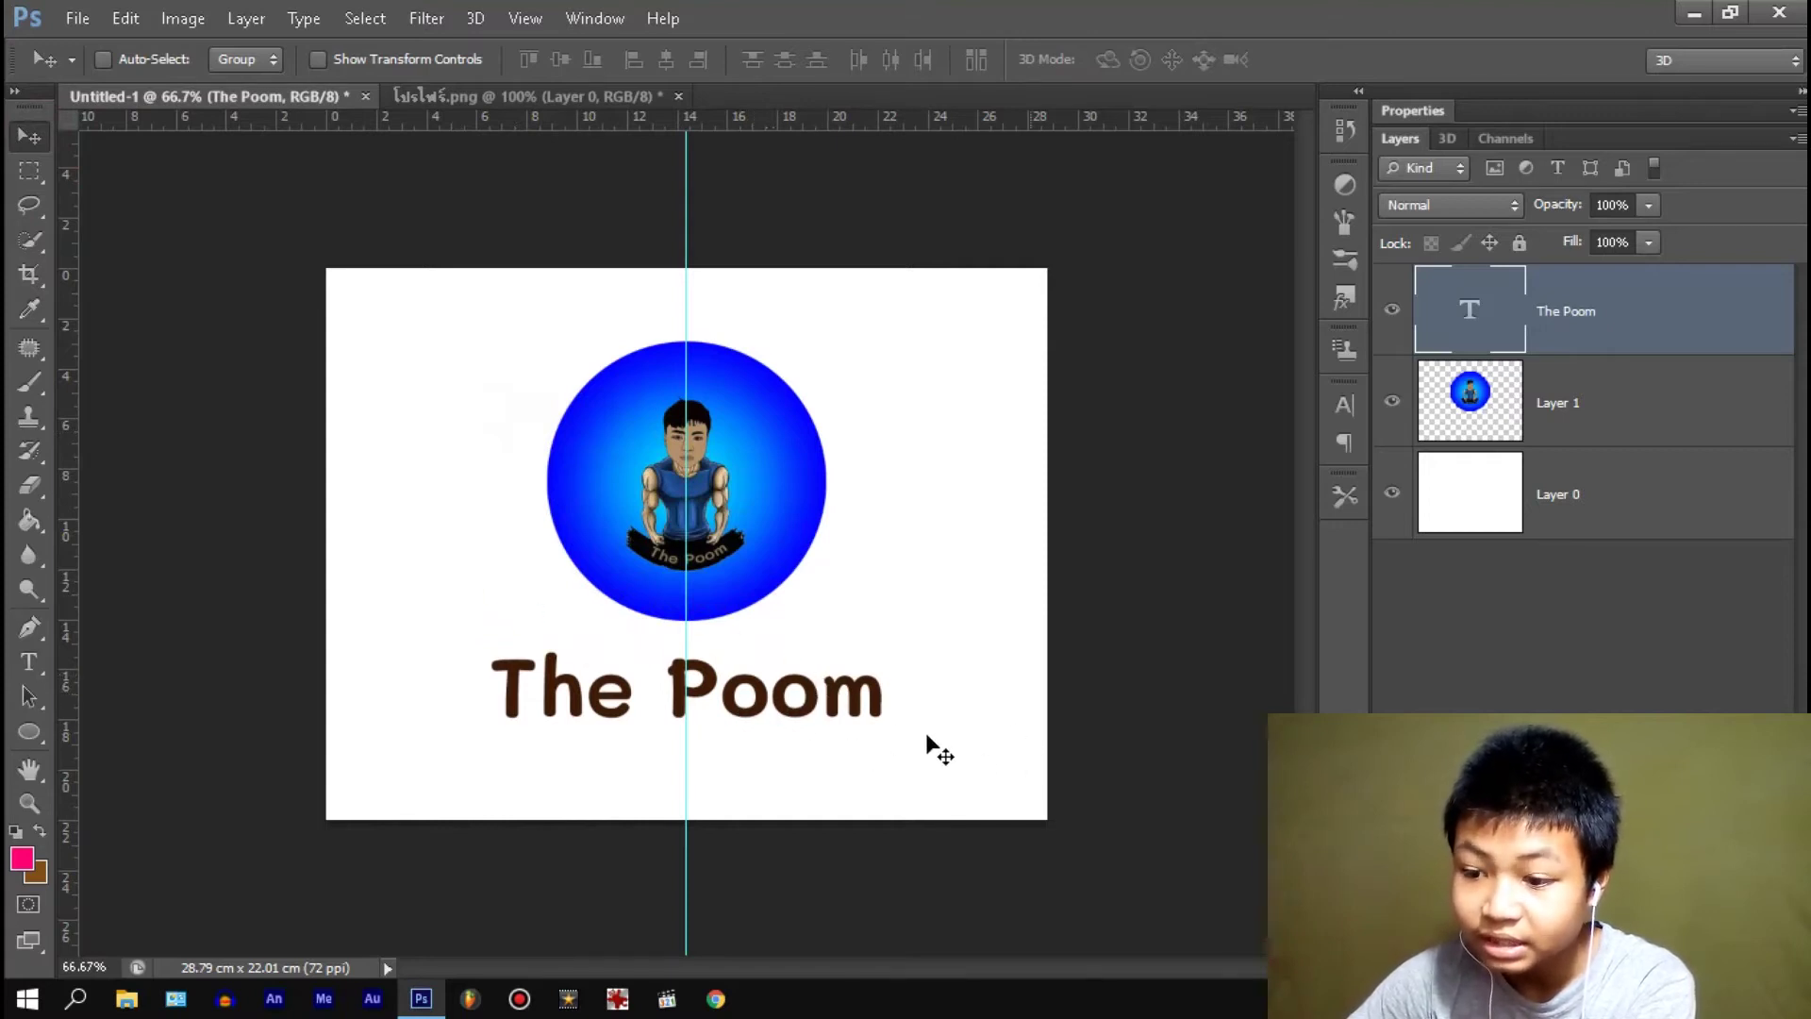
pyautogui.click(865, 712)
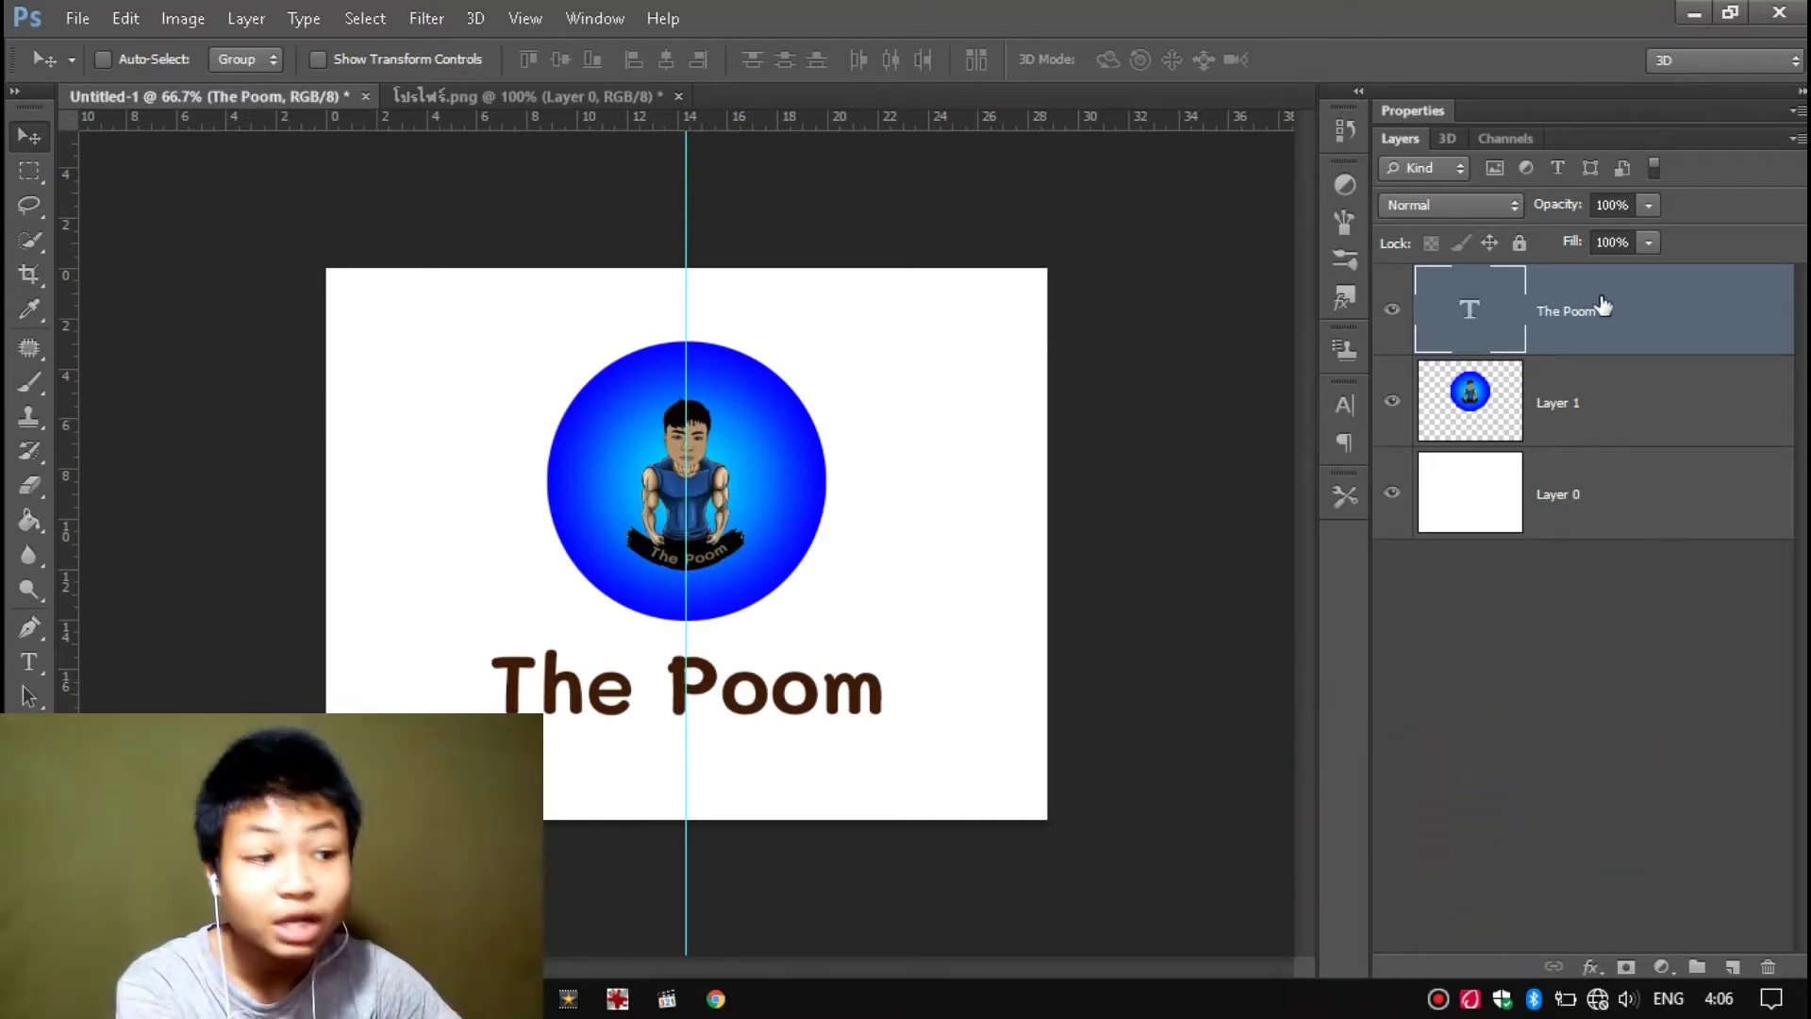
pyautogui.click(1638, 292)
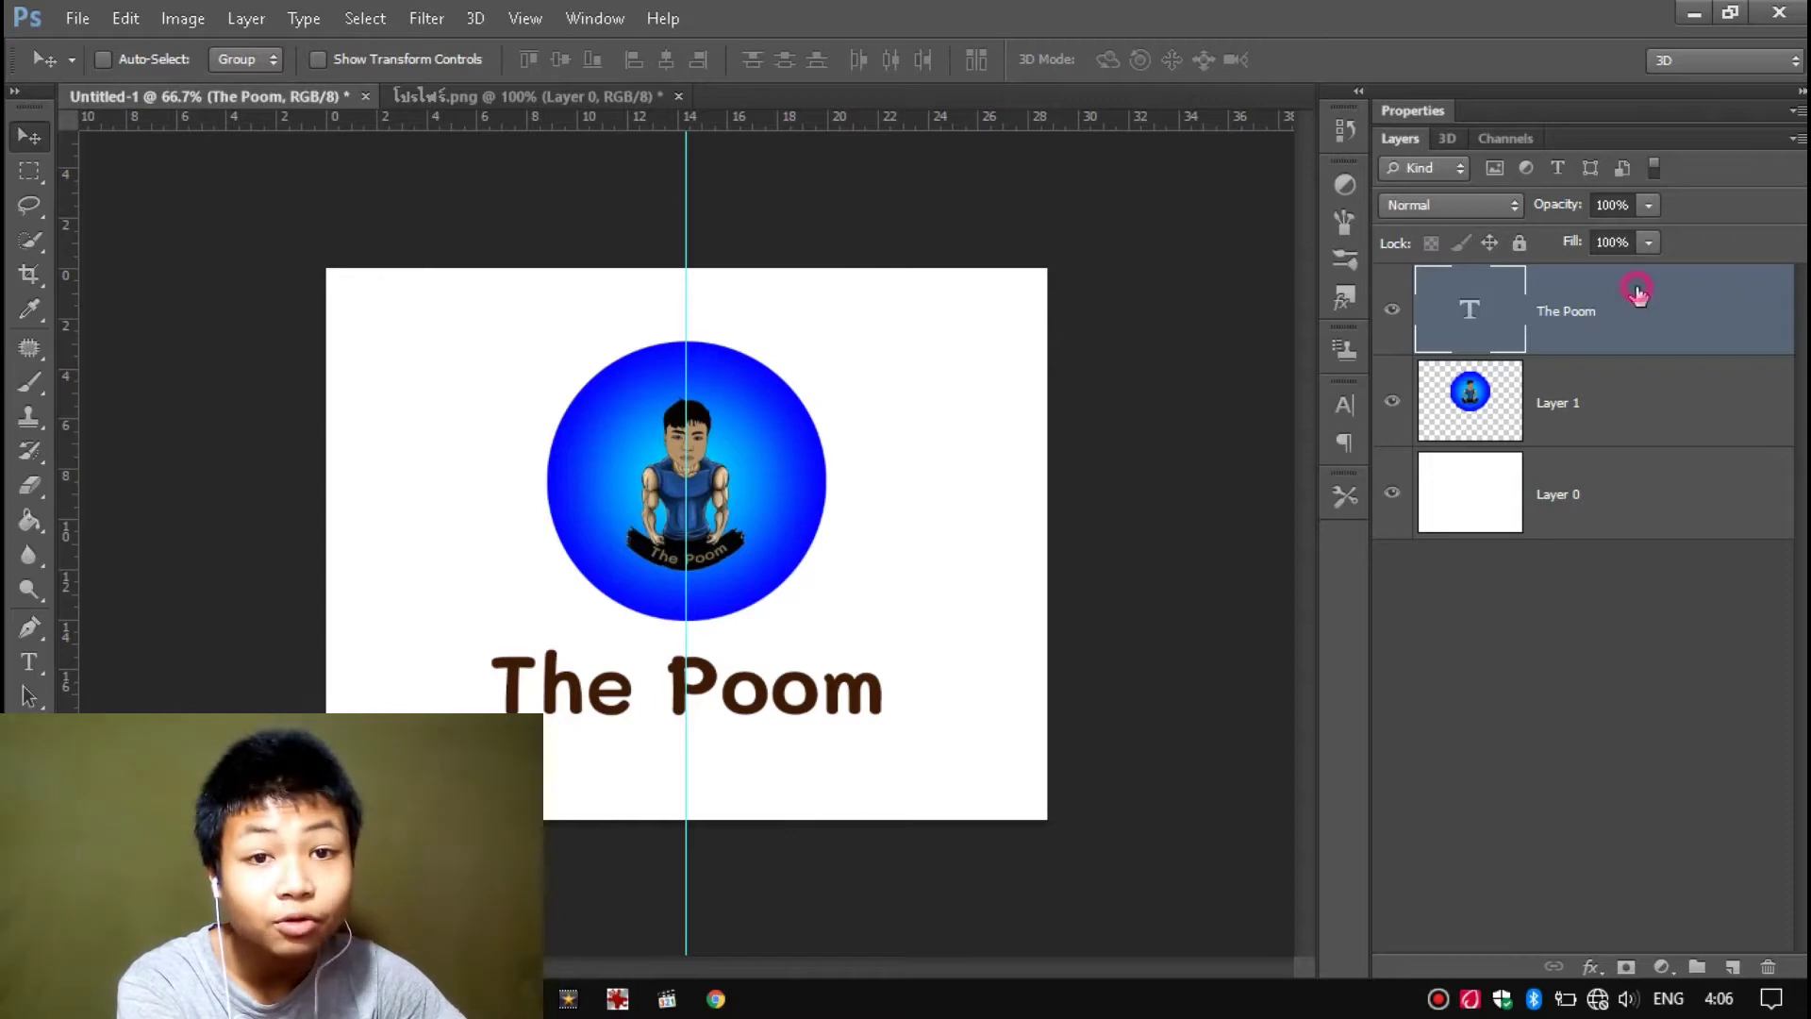
pyautogui.doubleClick(1639, 297)
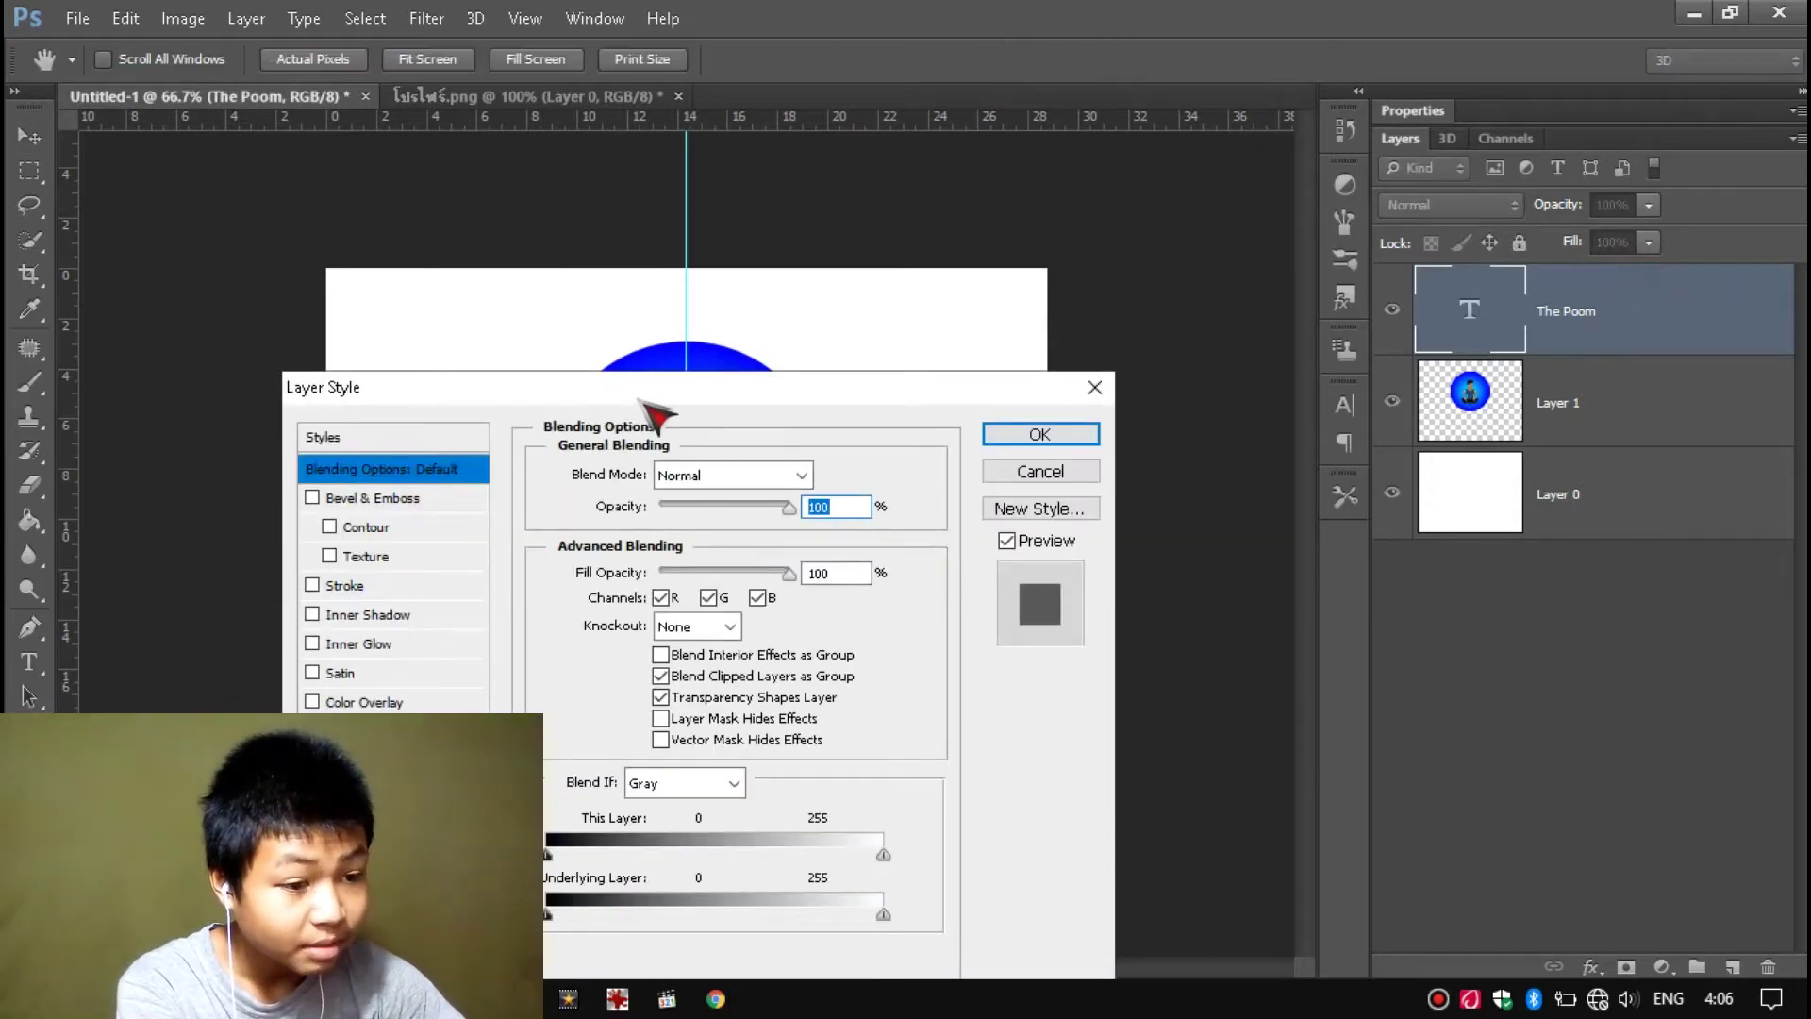
pyautogui.click(1250, 278)
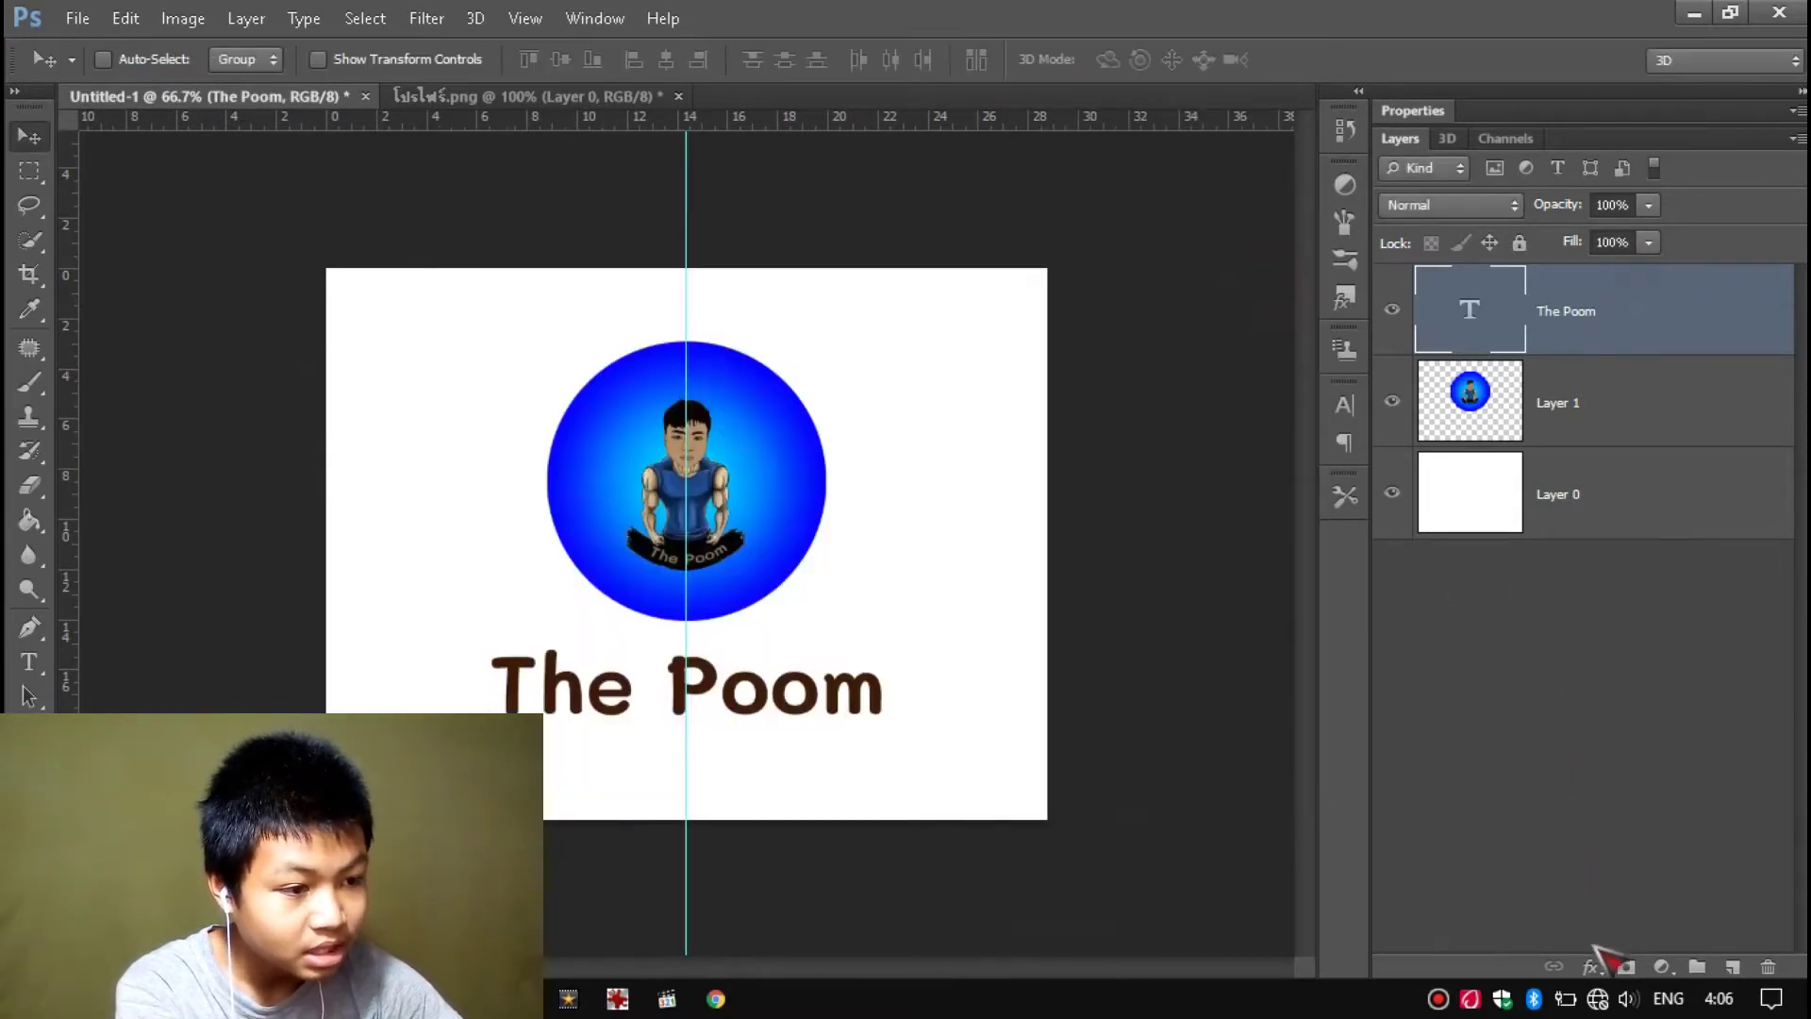
# - Add a Stroke effect to the "The Poom" text layer and show its stroke settings
pyautogui.click(1584, 966)
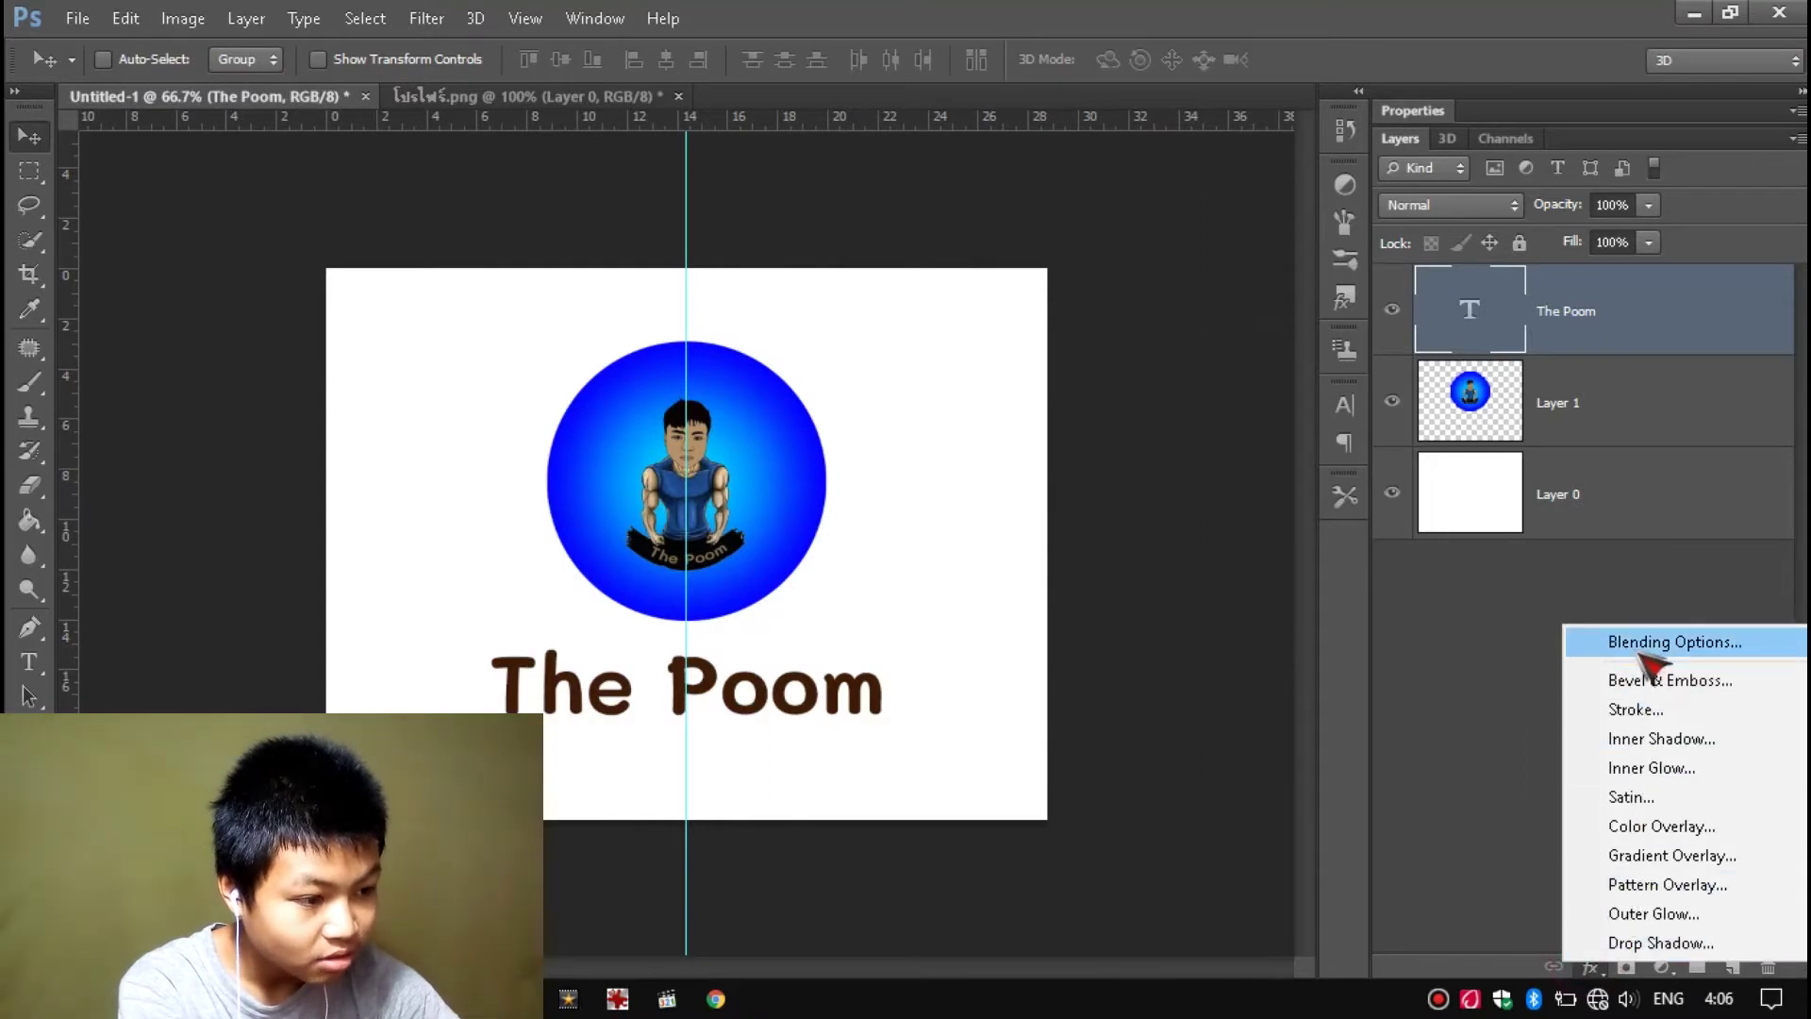
pyautogui.click(1698, 649)
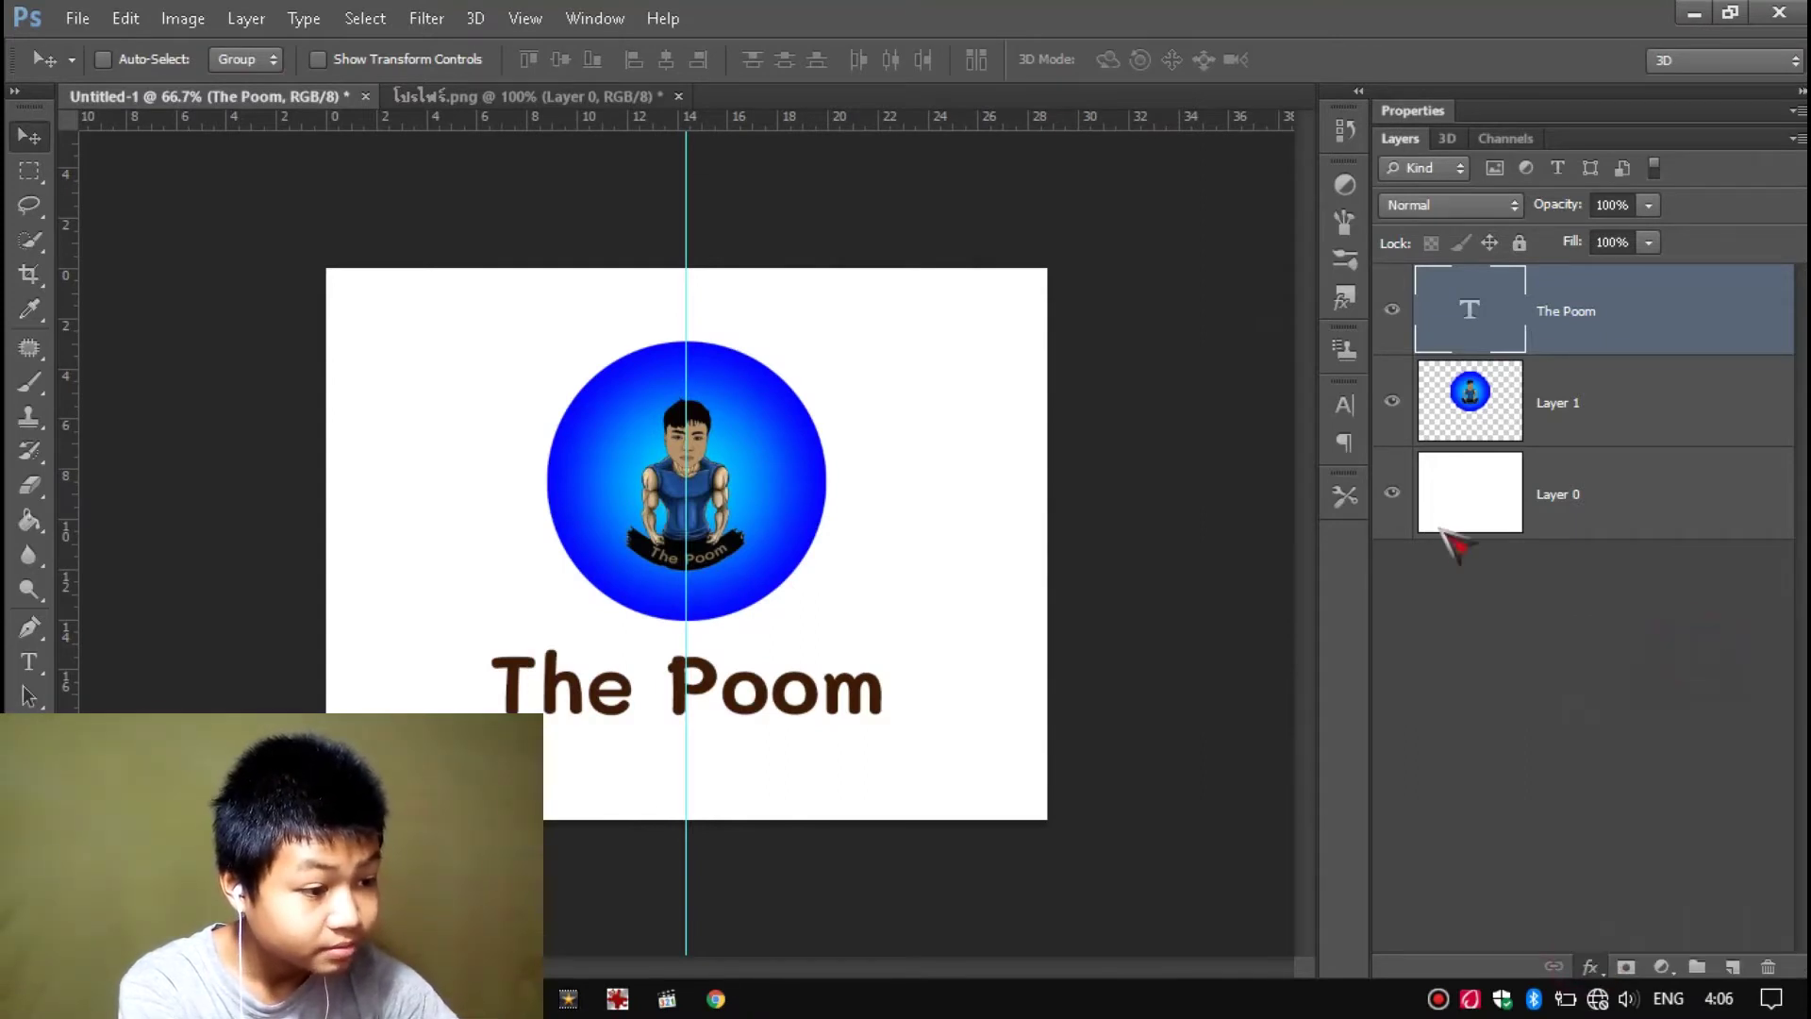
pyautogui.moveTo(697, 202)
pyautogui.mouseDown()
pyautogui.moveTo(1204, 69)
pyautogui.moveTo(1031, 28)
pyautogui.moveTo(1048, 9)
pyautogui.mouseUp()
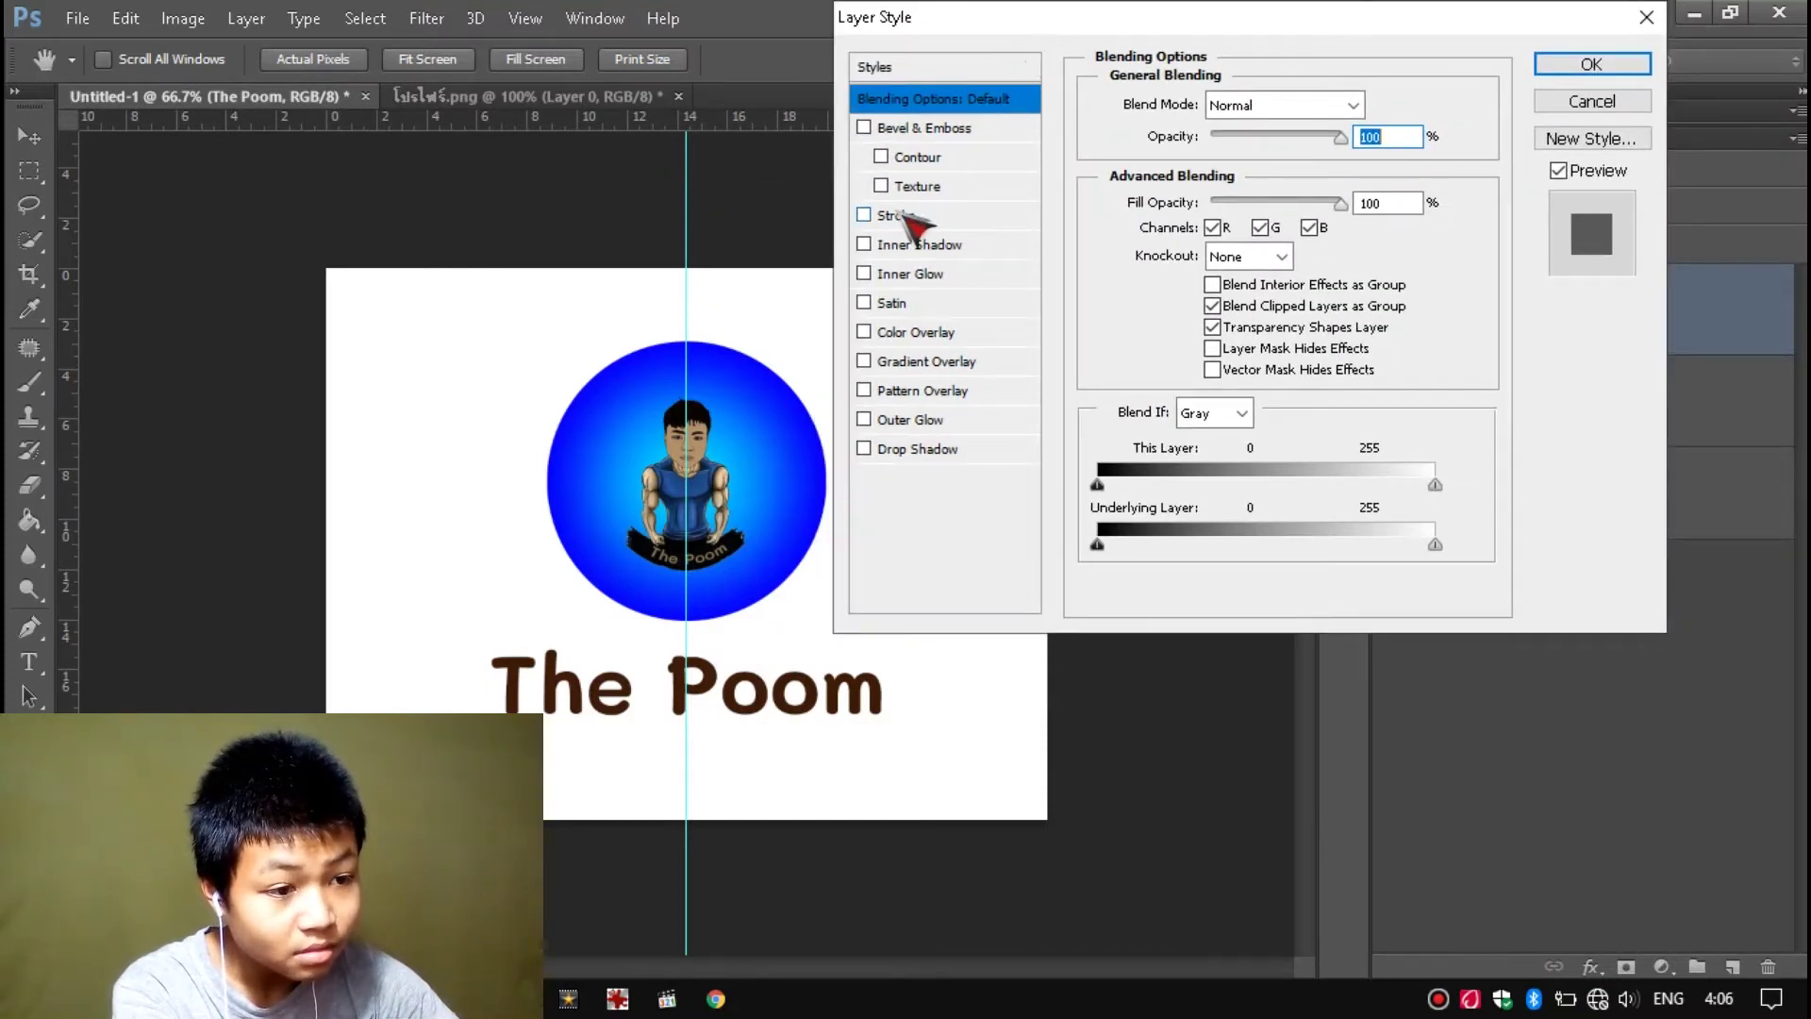
pyautogui.click(864, 217)
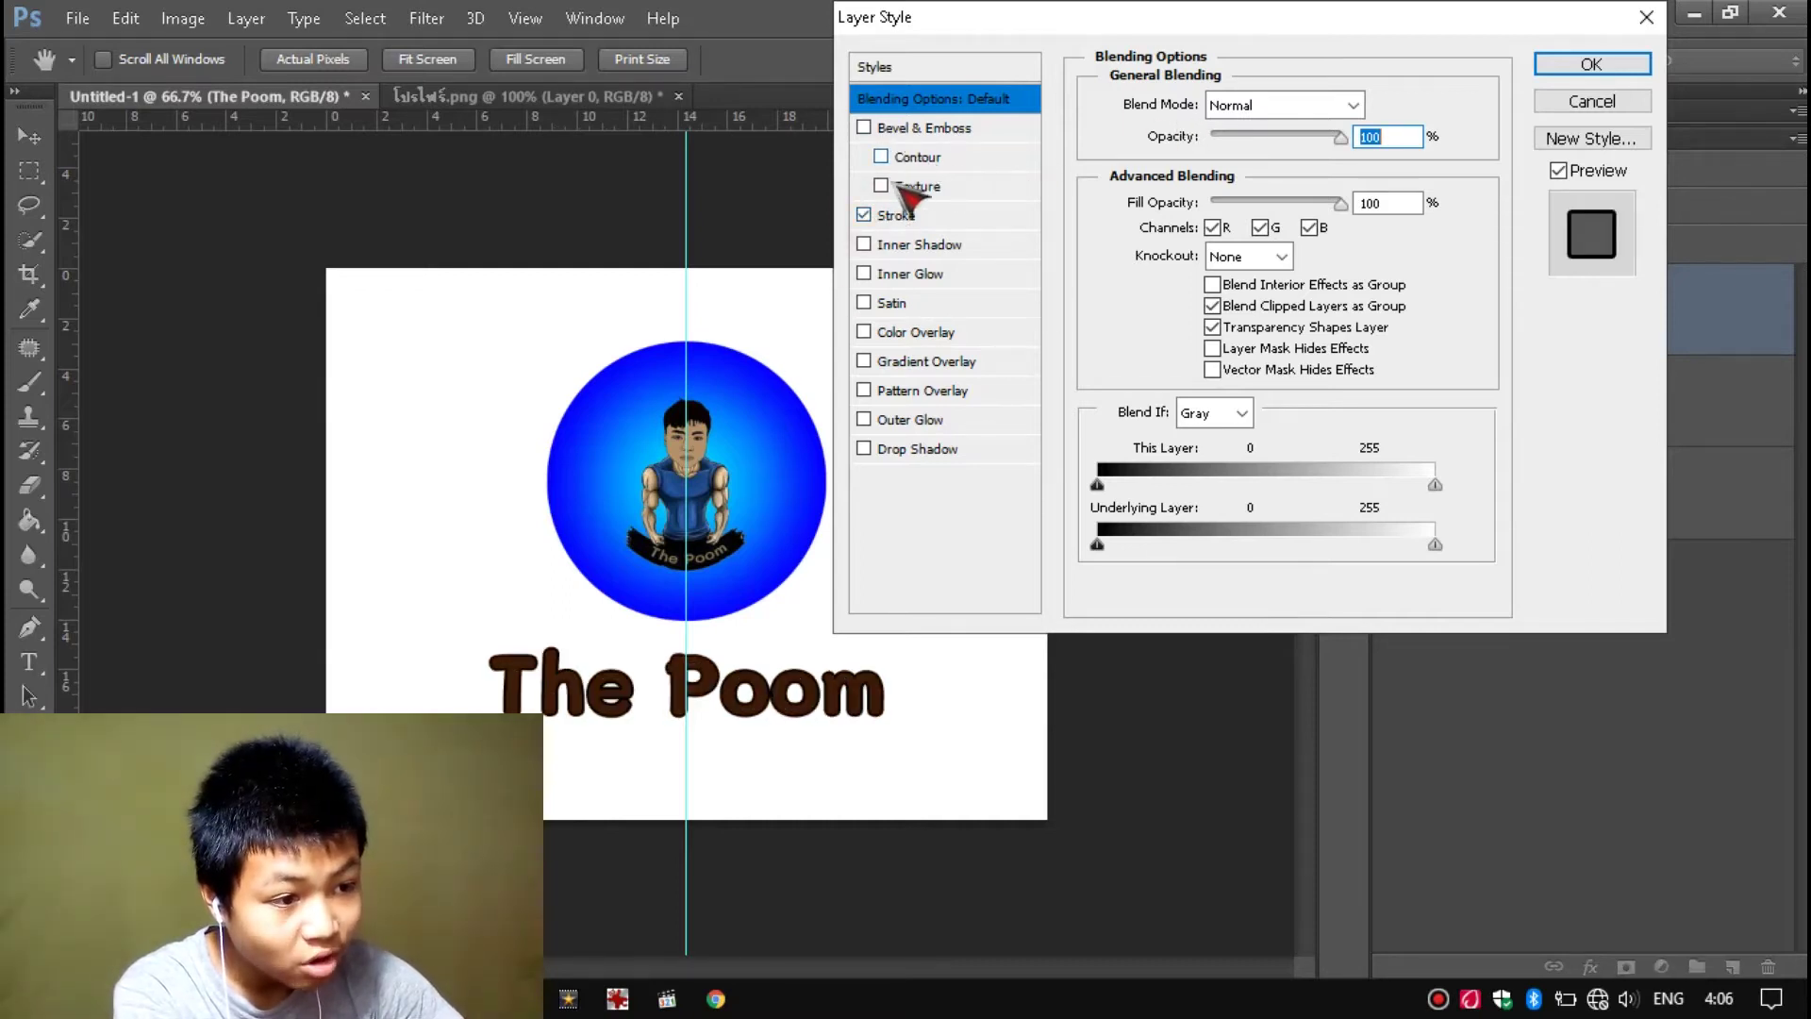
pyautogui.click(919, 215)
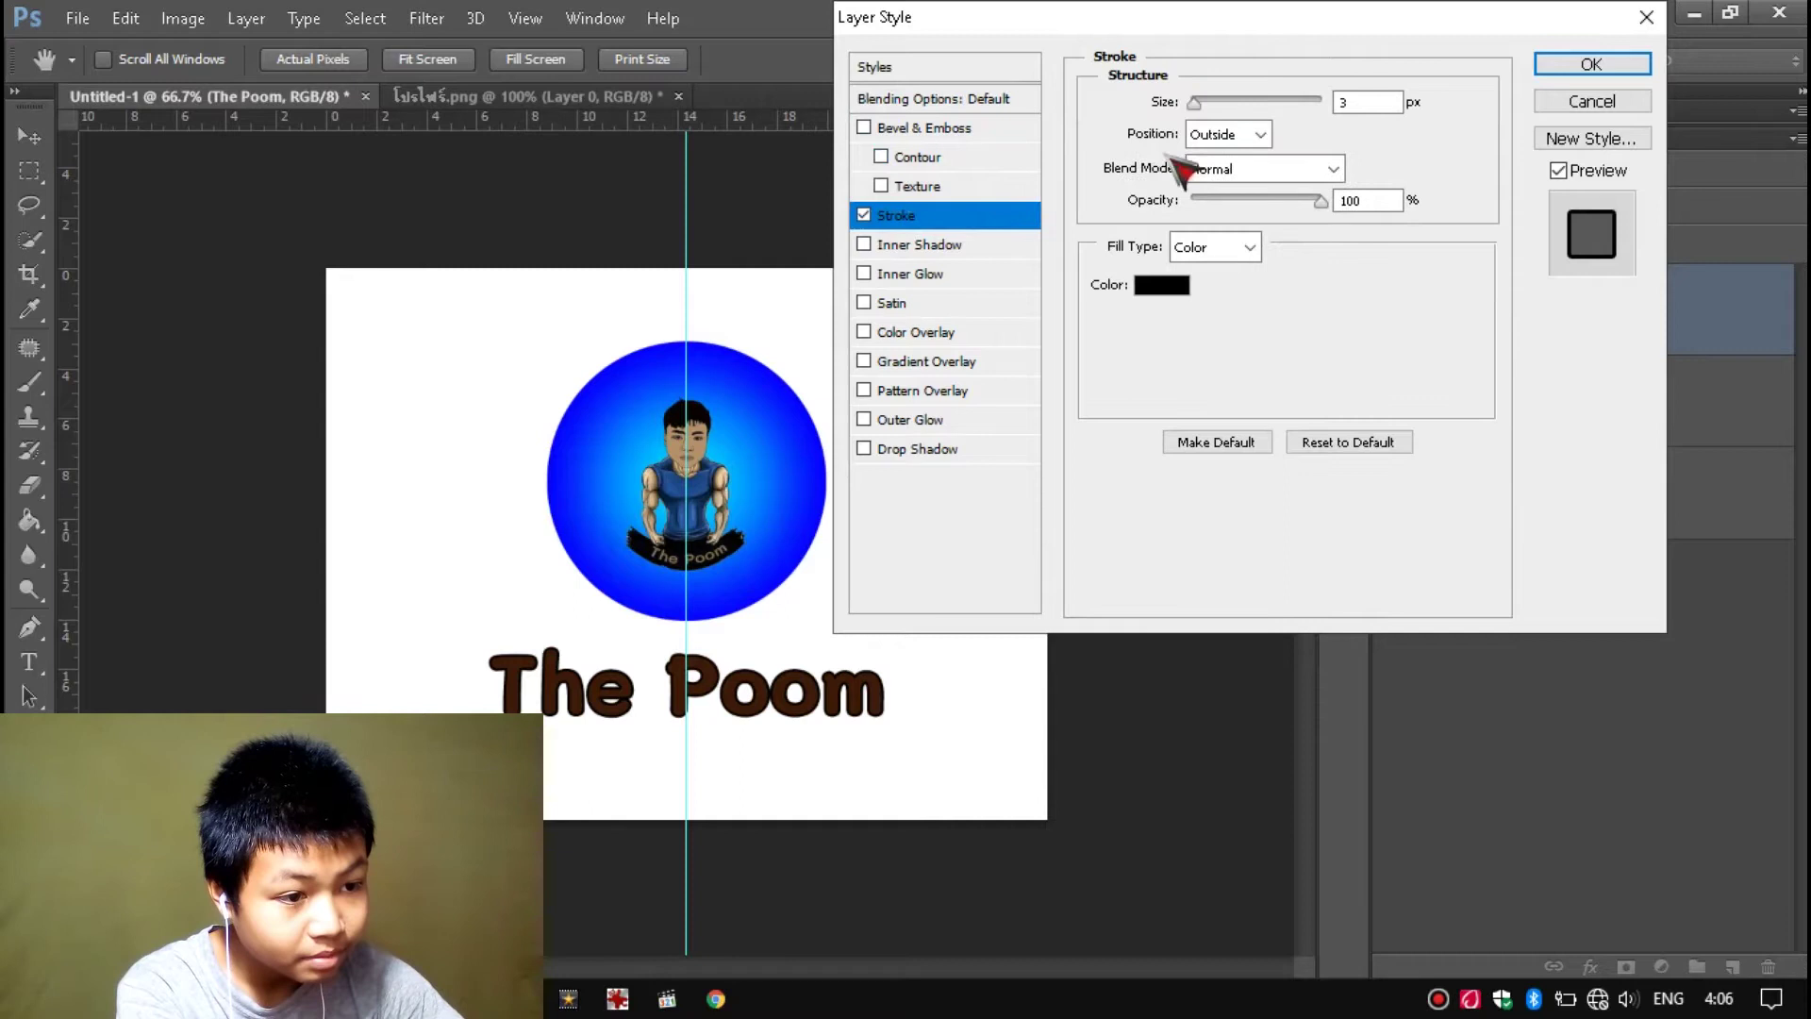
# - Try a much thicker stroke of about 79 px on the text, reduce it to 3 px and apply the layer style
pyautogui.moveTo(1196, 104)
pyautogui.mouseDown()
pyautogui.moveTo(1340, 106)
pyautogui.moveTo(1214, 107)
pyautogui.moveTo(1309, 117)
pyautogui.mouseUp()
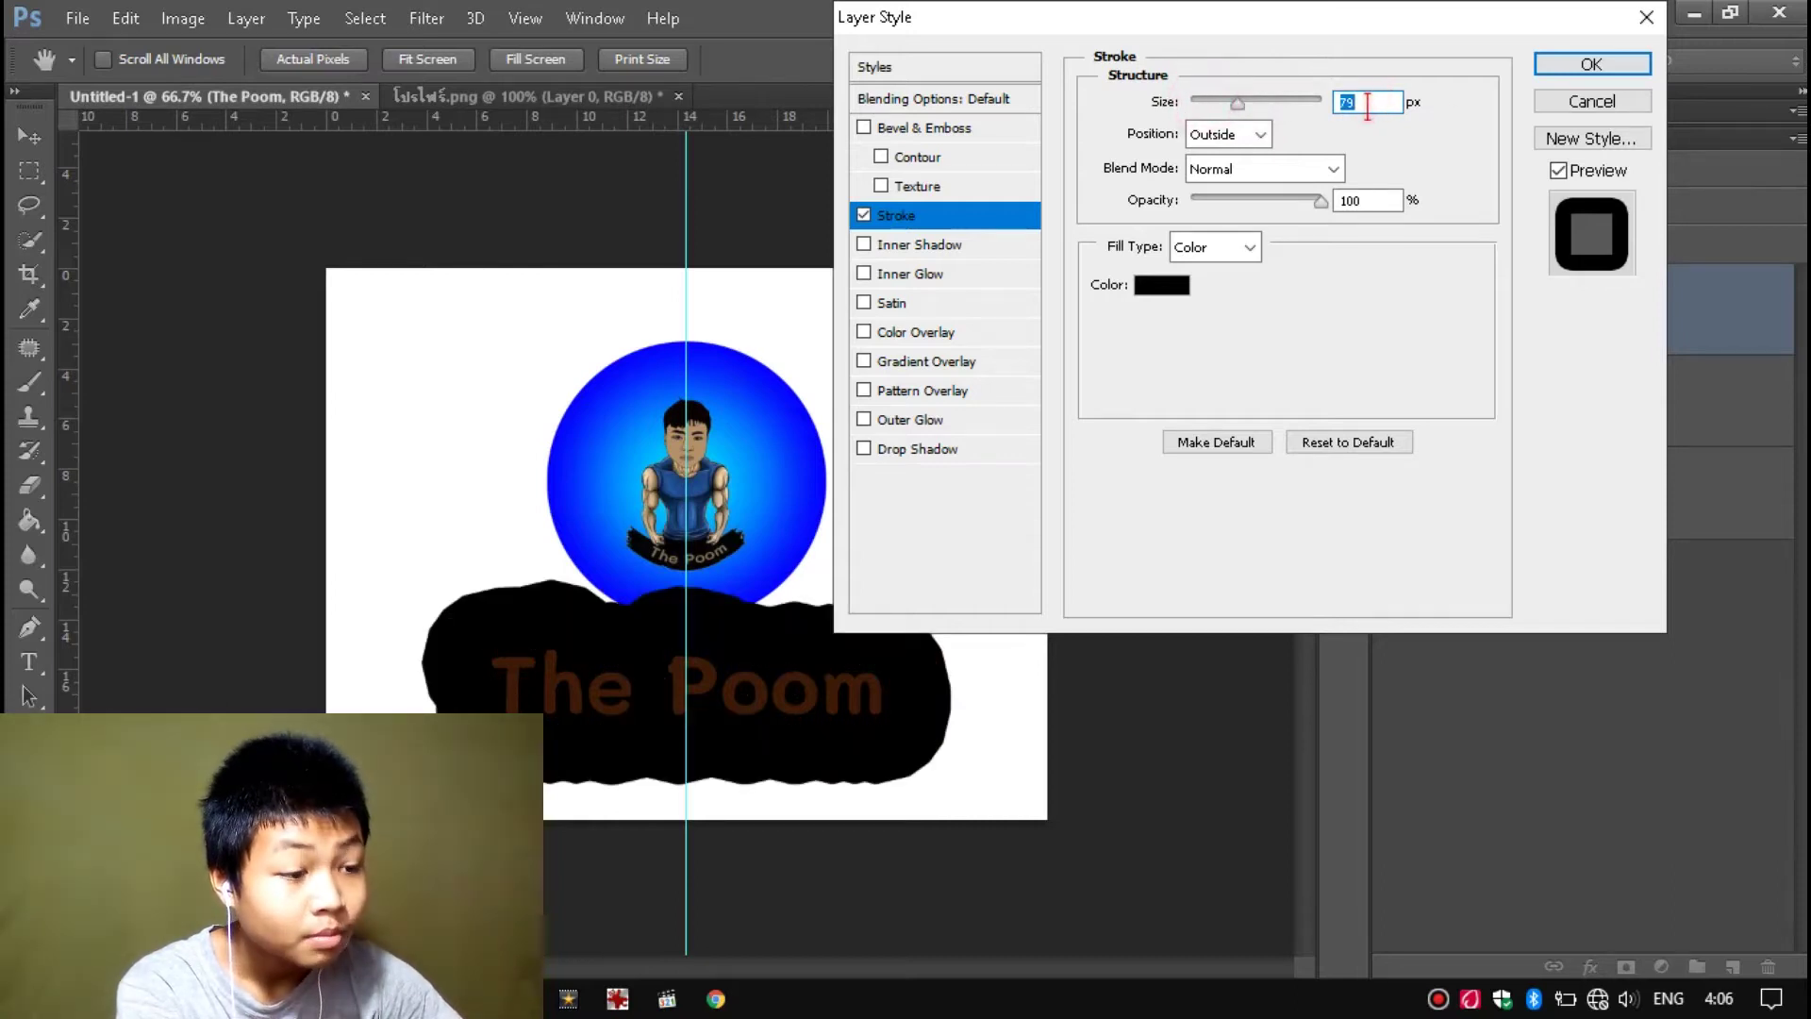
pyautogui.click(1375, 130)
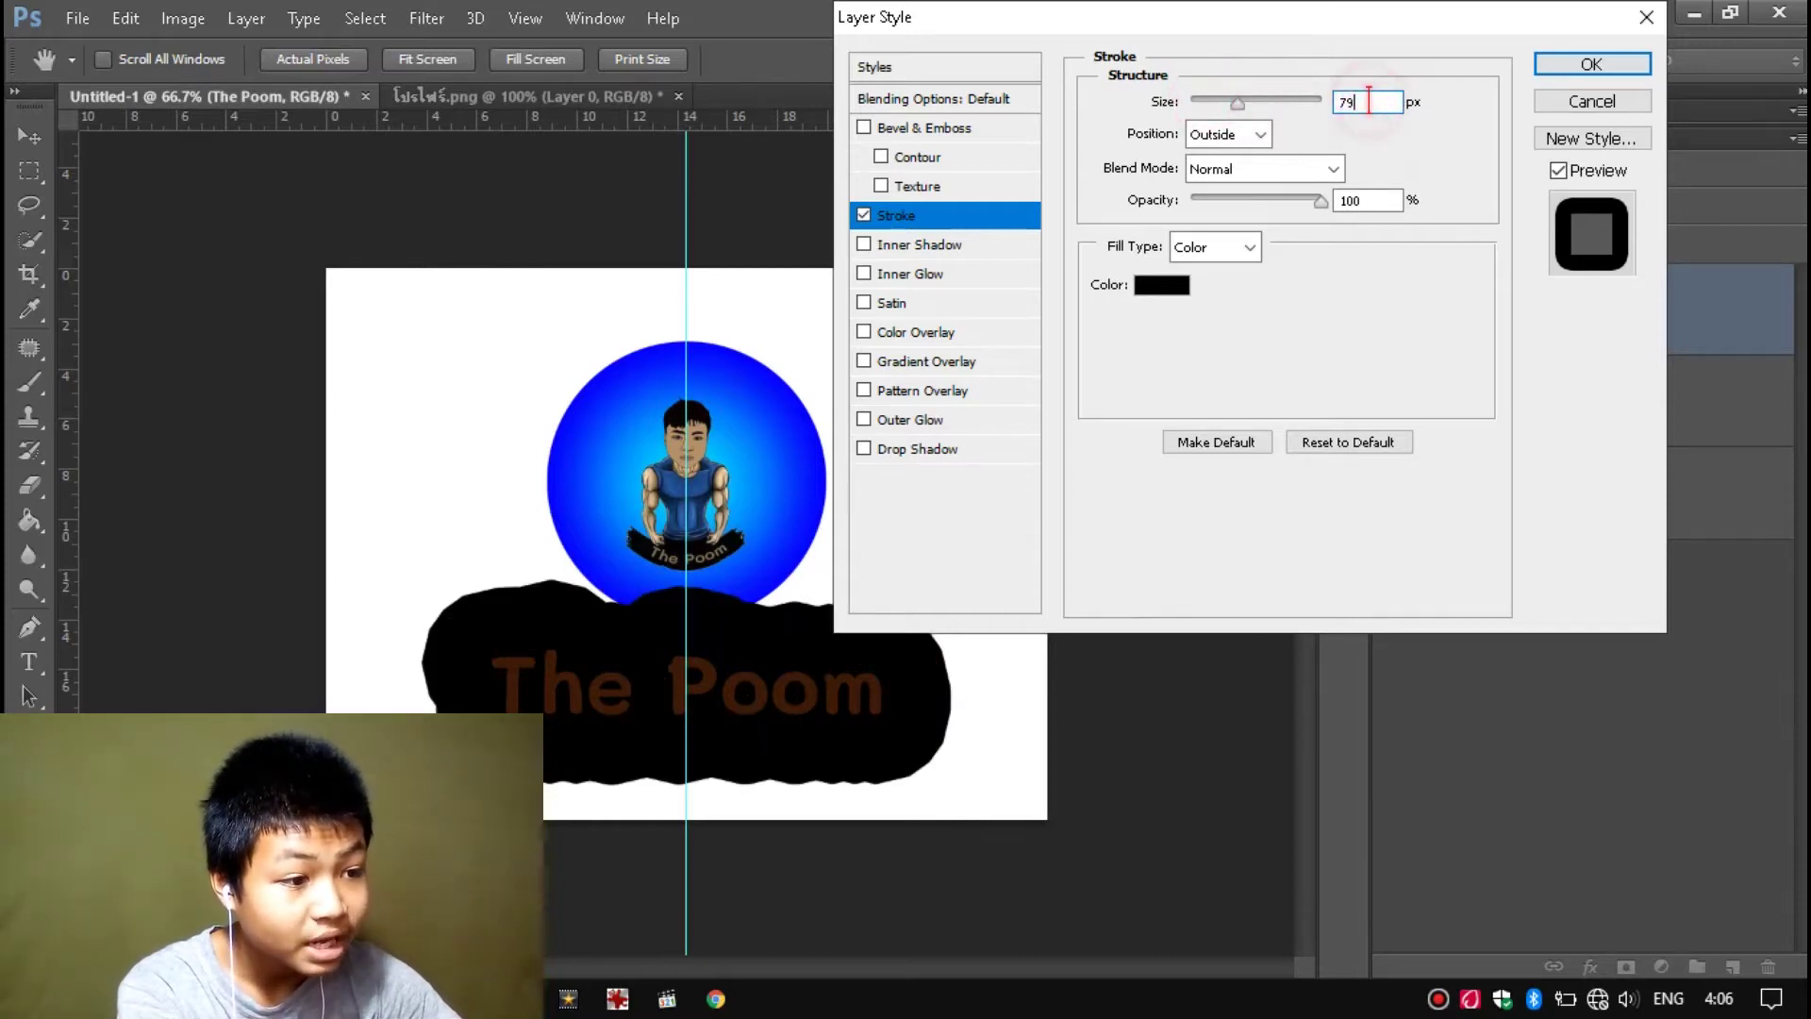
pyautogui.doubleClick(1378, 100)
pyautogui.scroll(-20, 1378, 100)
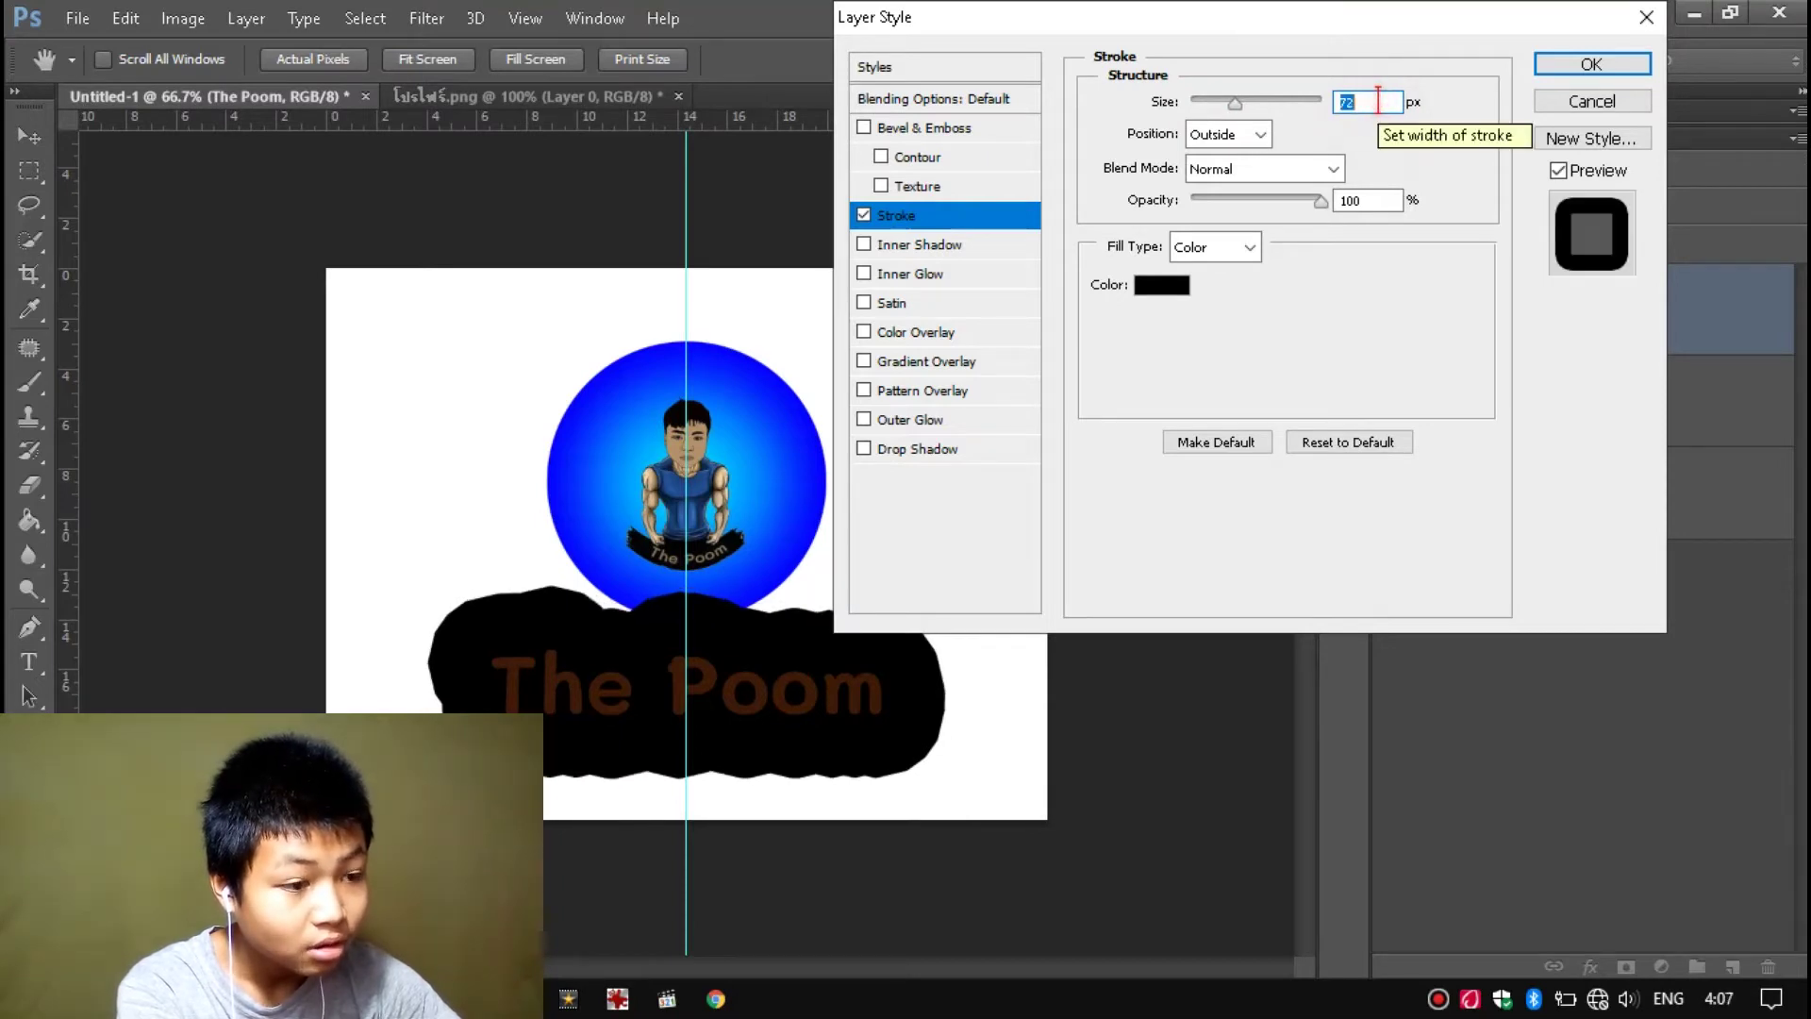
pyautogui.scroll(-20, 1378, 100)
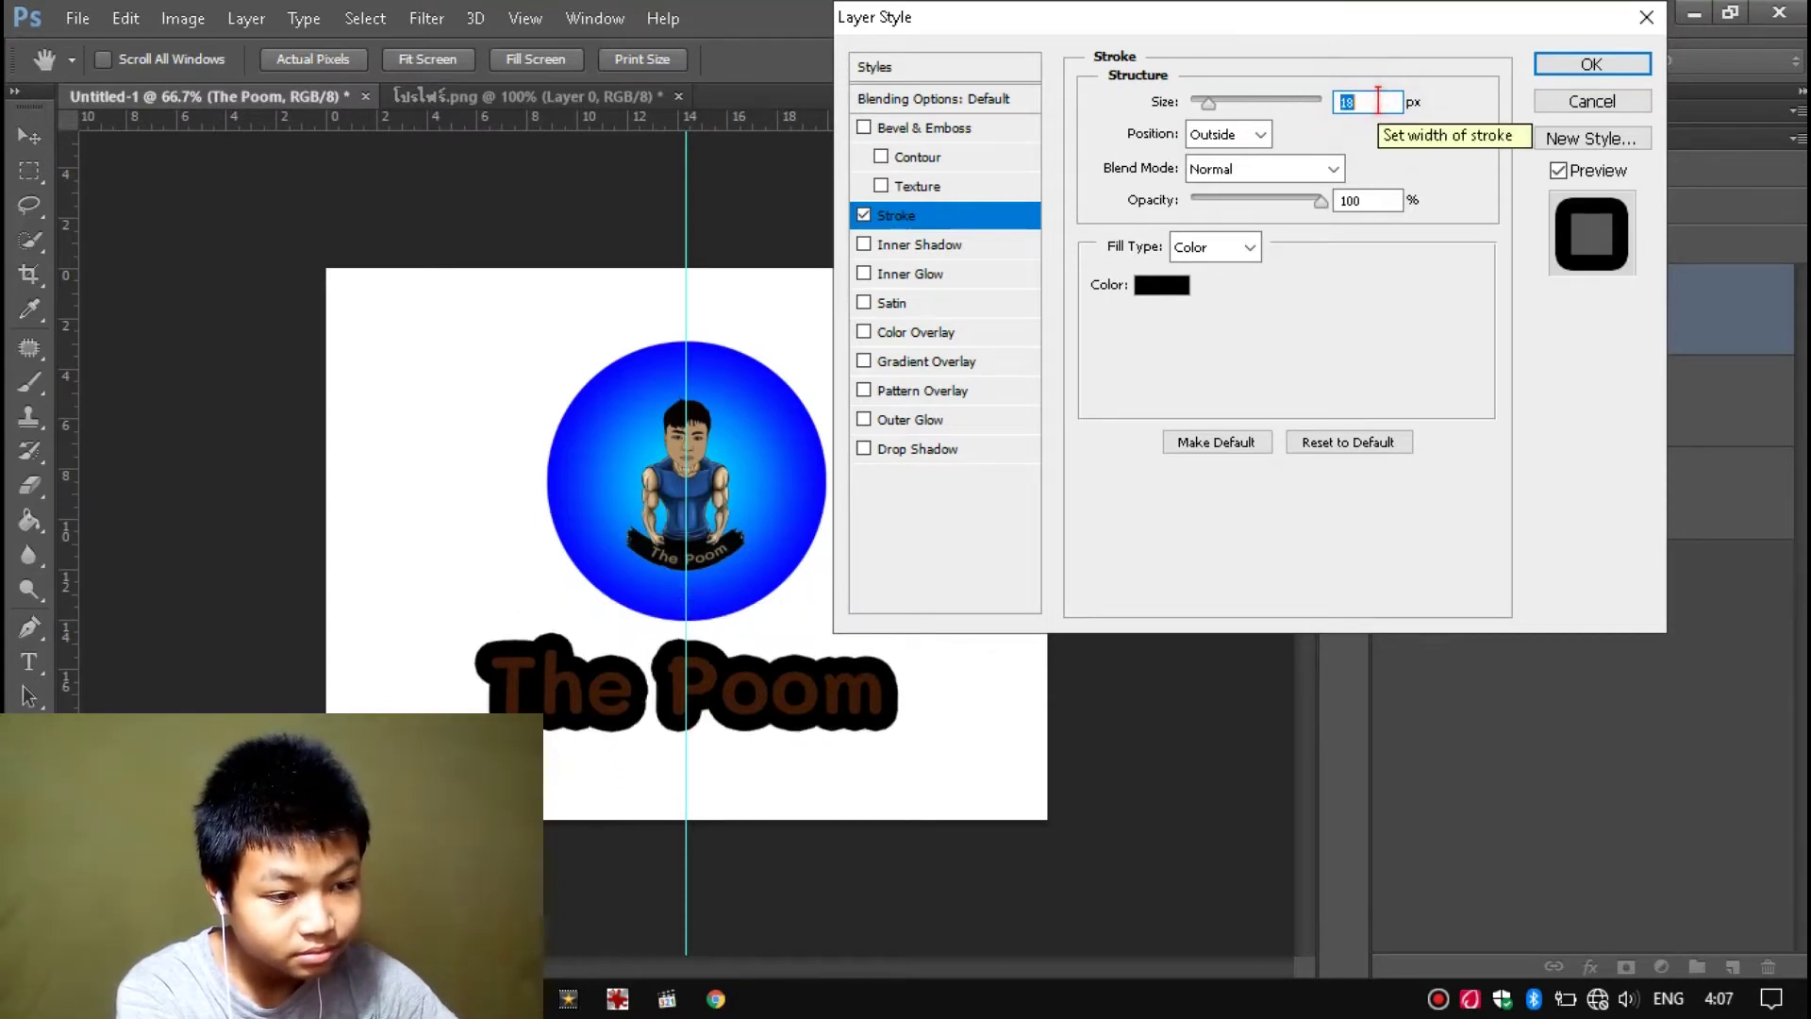
pyautogui.scroll(-4, 1378, 100)
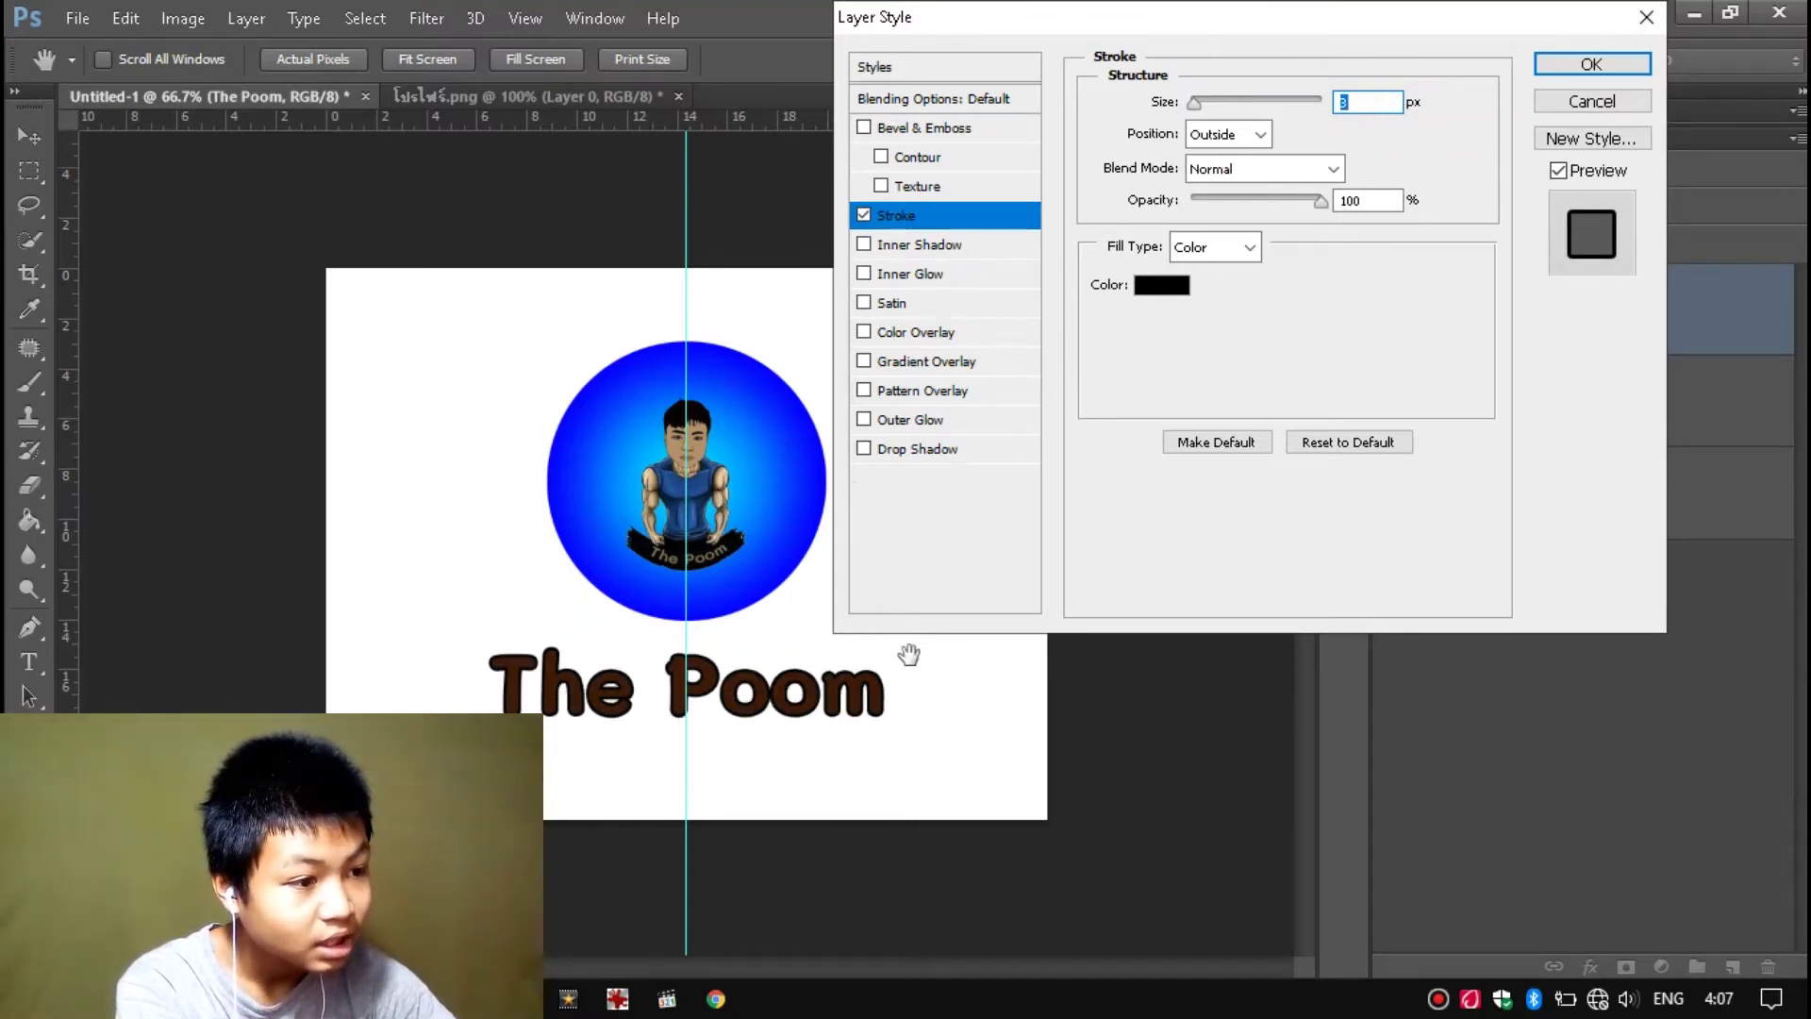
pyautogui.click(1583, 76)
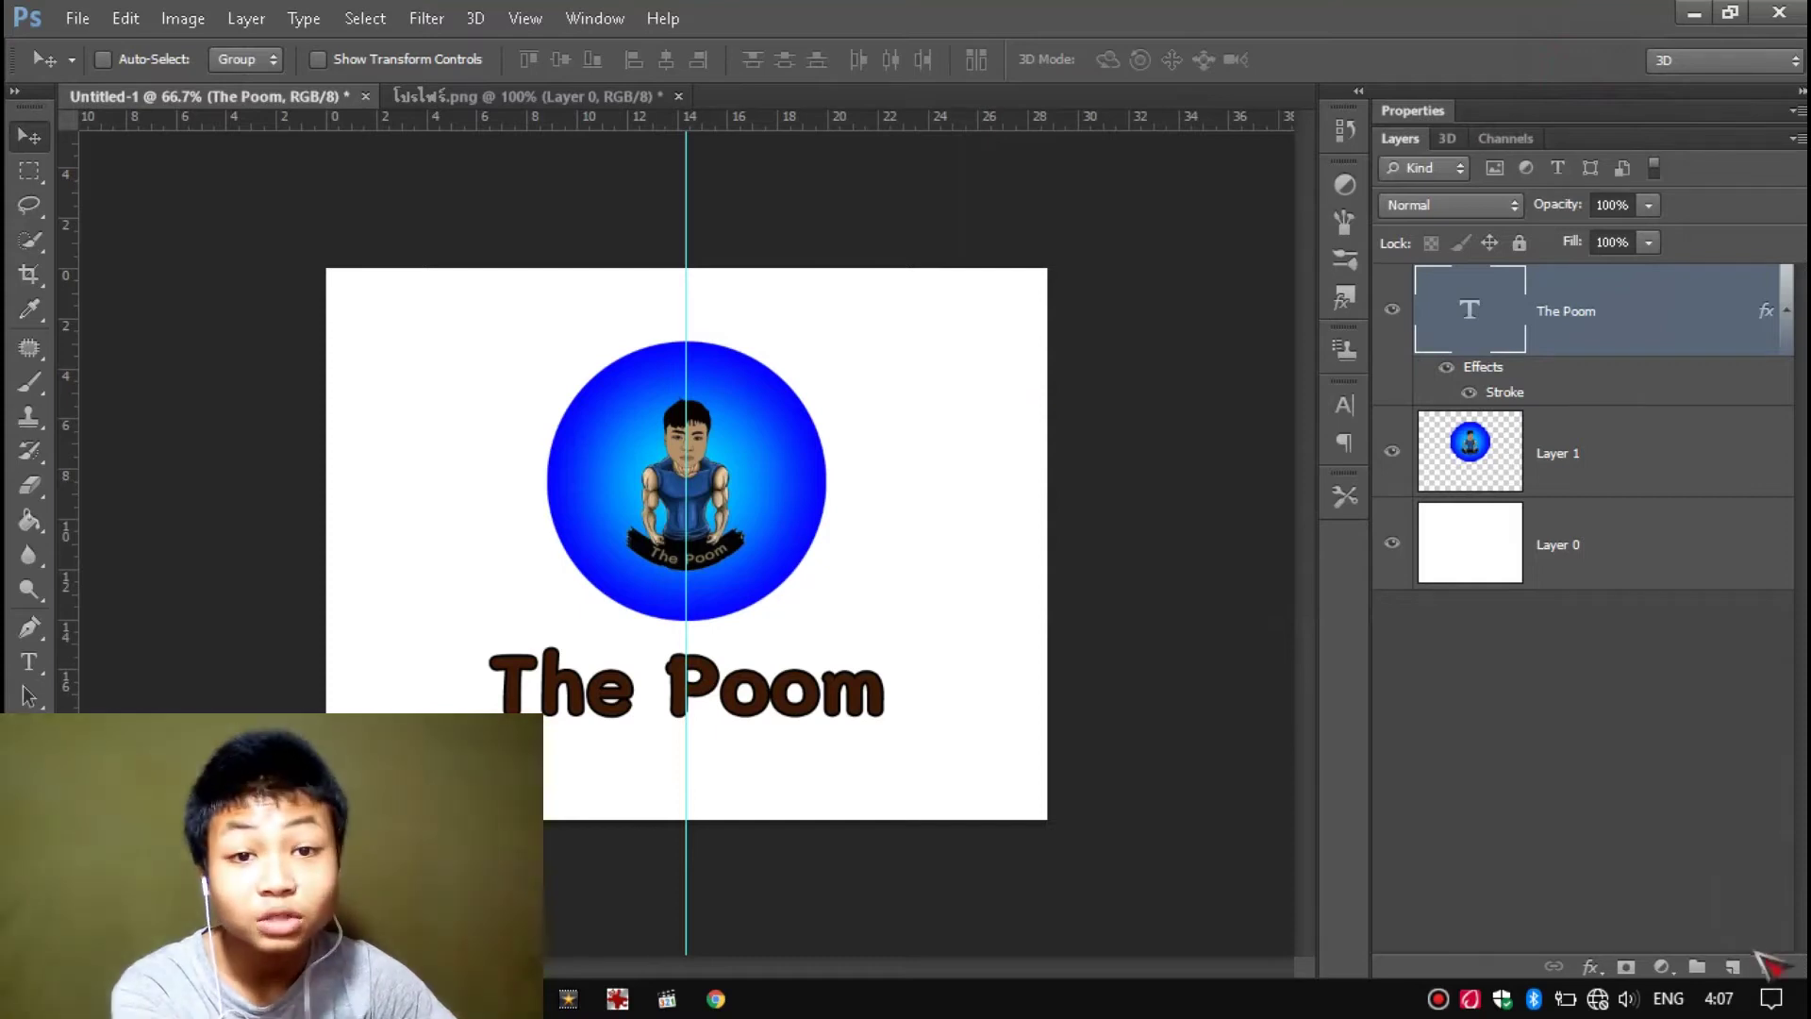
# - Create a new empty layer above the "The Poom" text layer and merge the two into one layer
pyautogui.click(1731, 967)
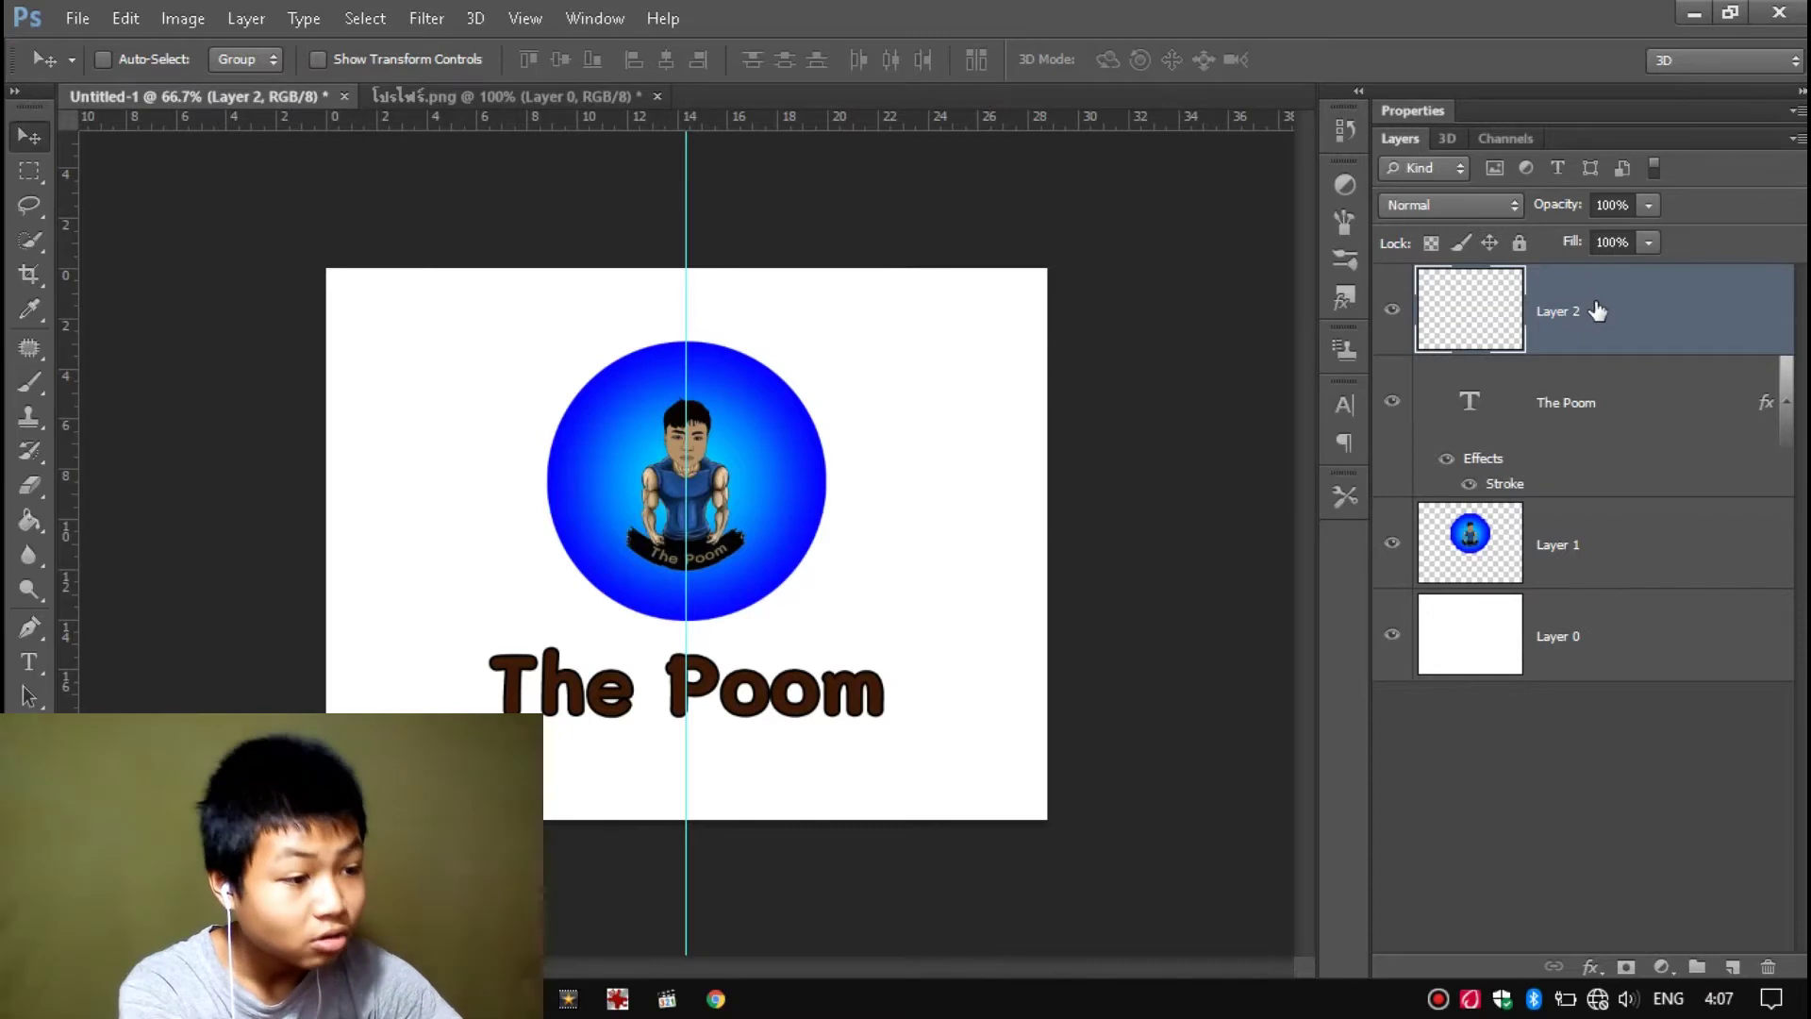
pyautogui.keyDown('shift'); pyautogui.click(1615, 408); pyautogui.keyUp('shift')
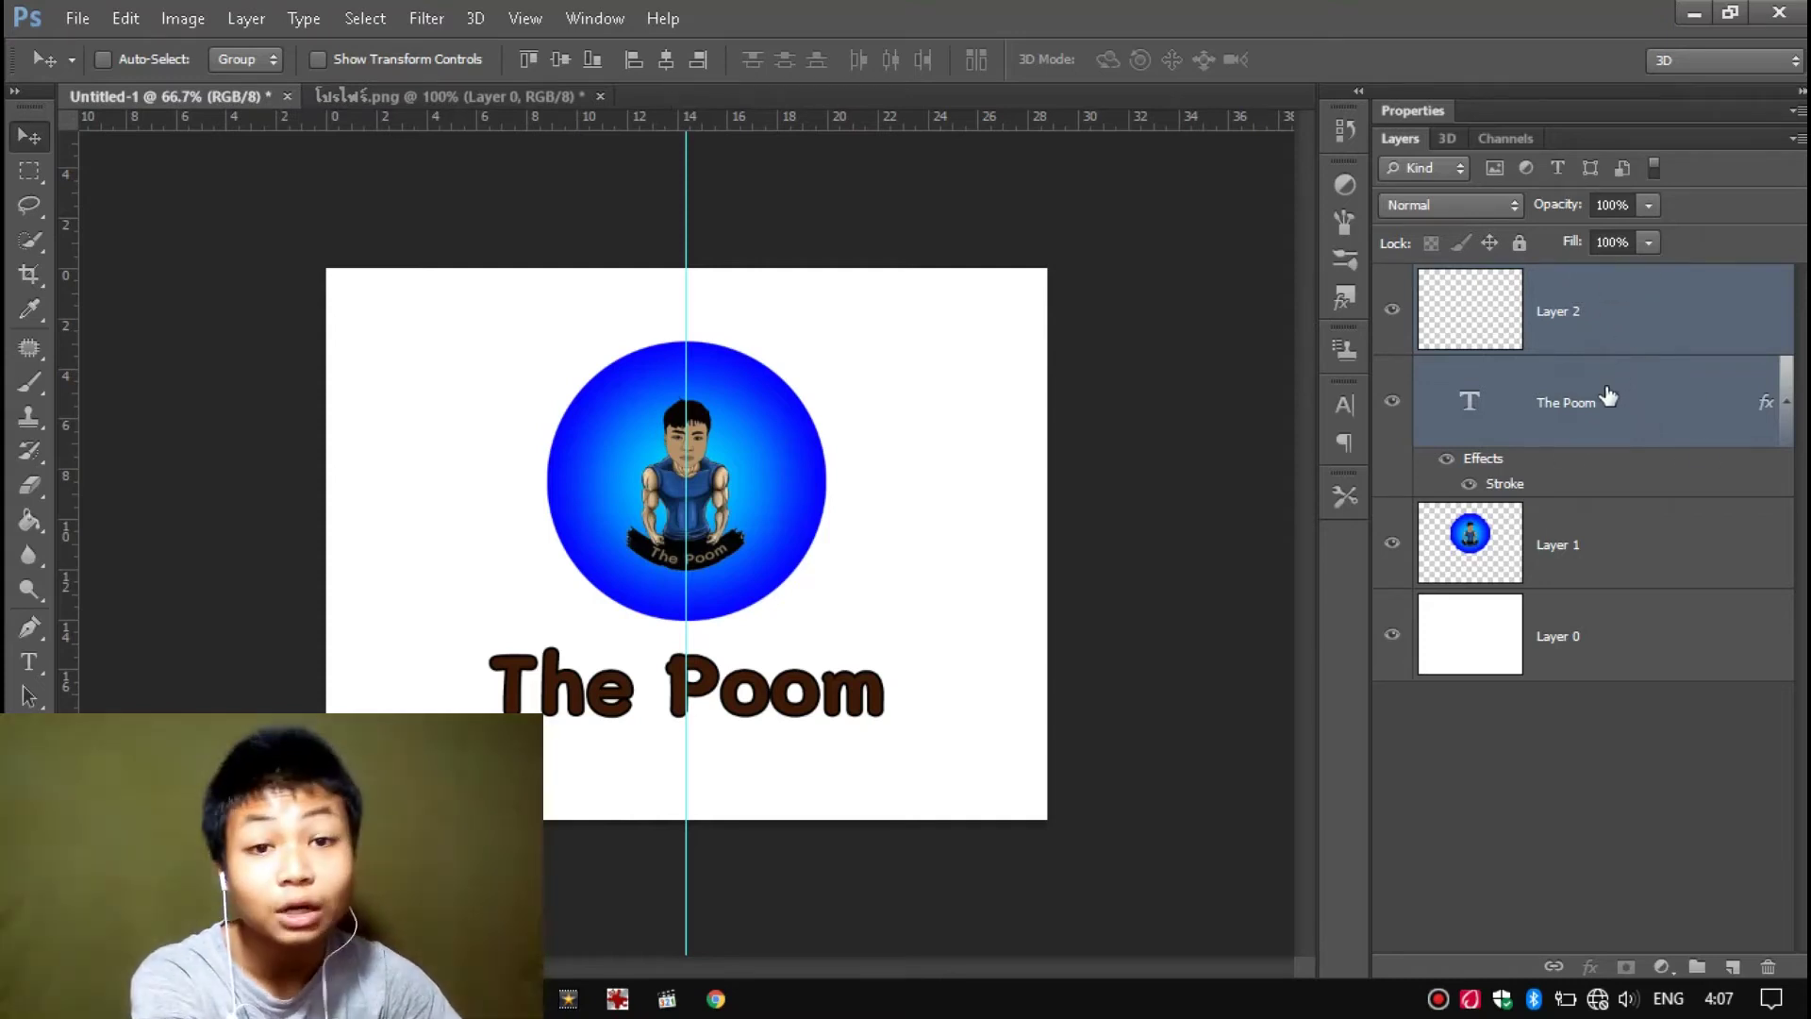
pyautogui.hotkey('ctrl', 'e')
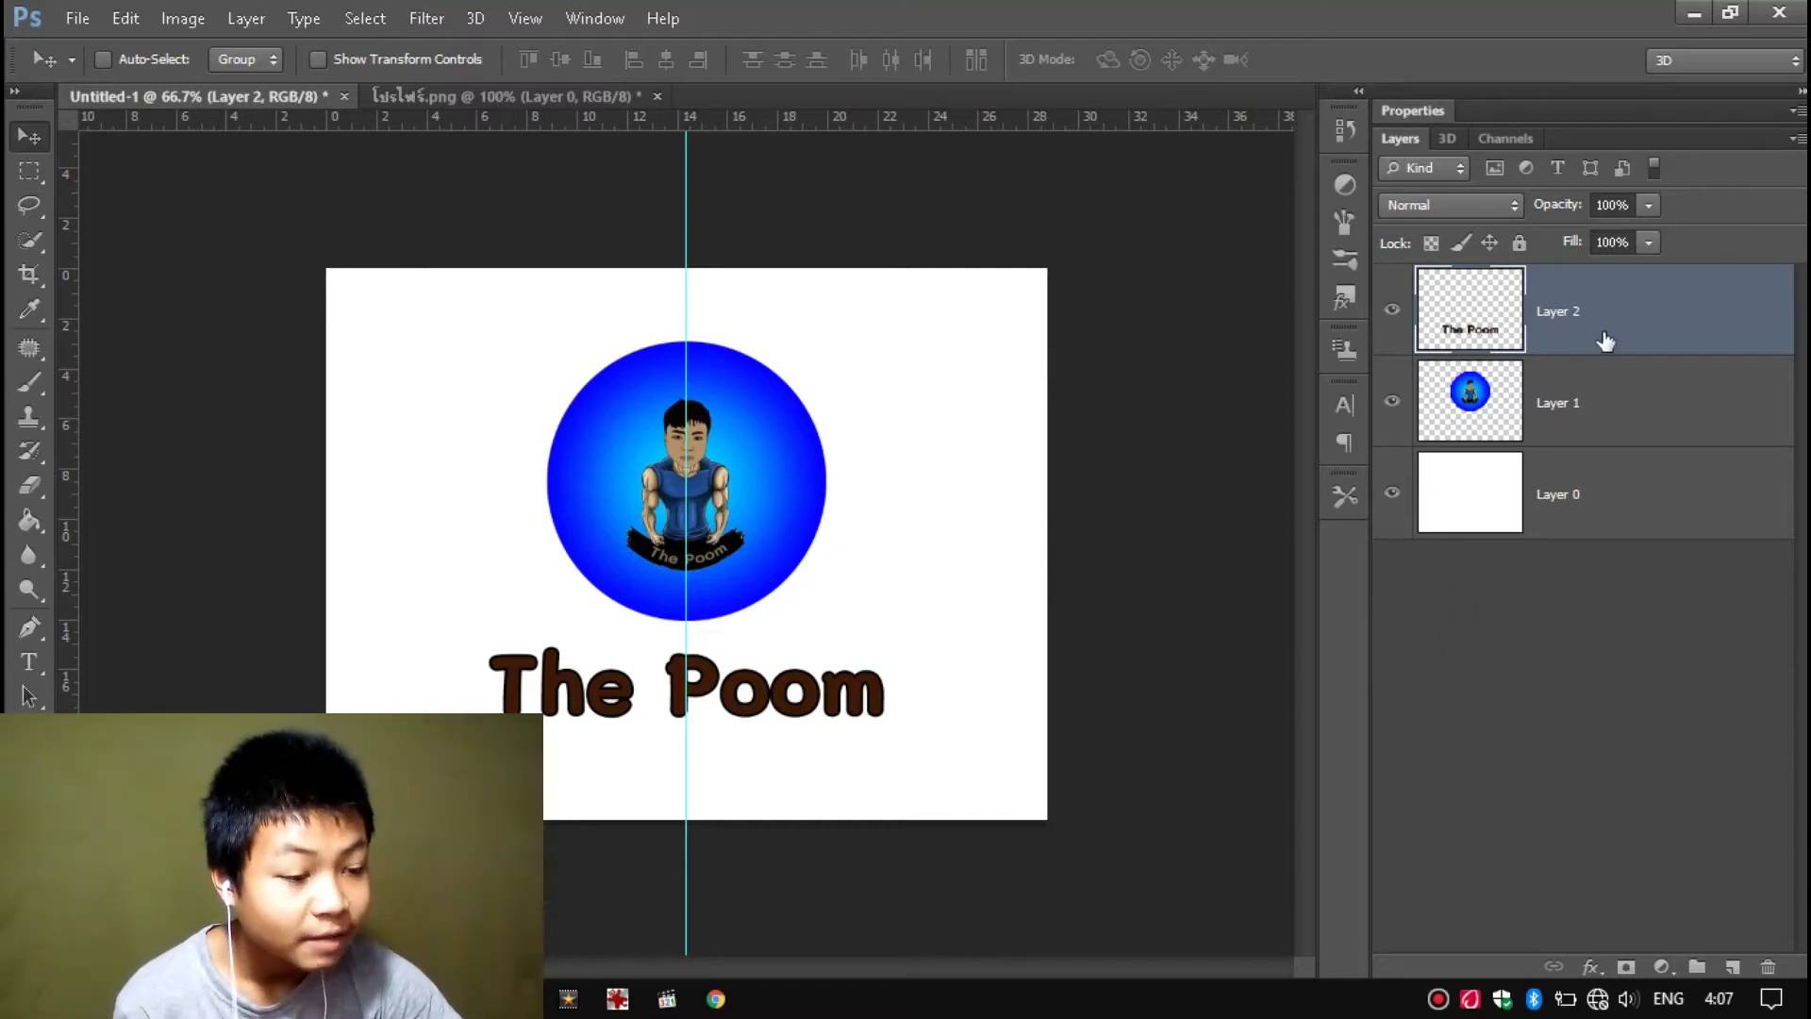
# - Add a second Stroke effect to the merged text layer in white (ffffff)
pyautogui.click(1587, 966)
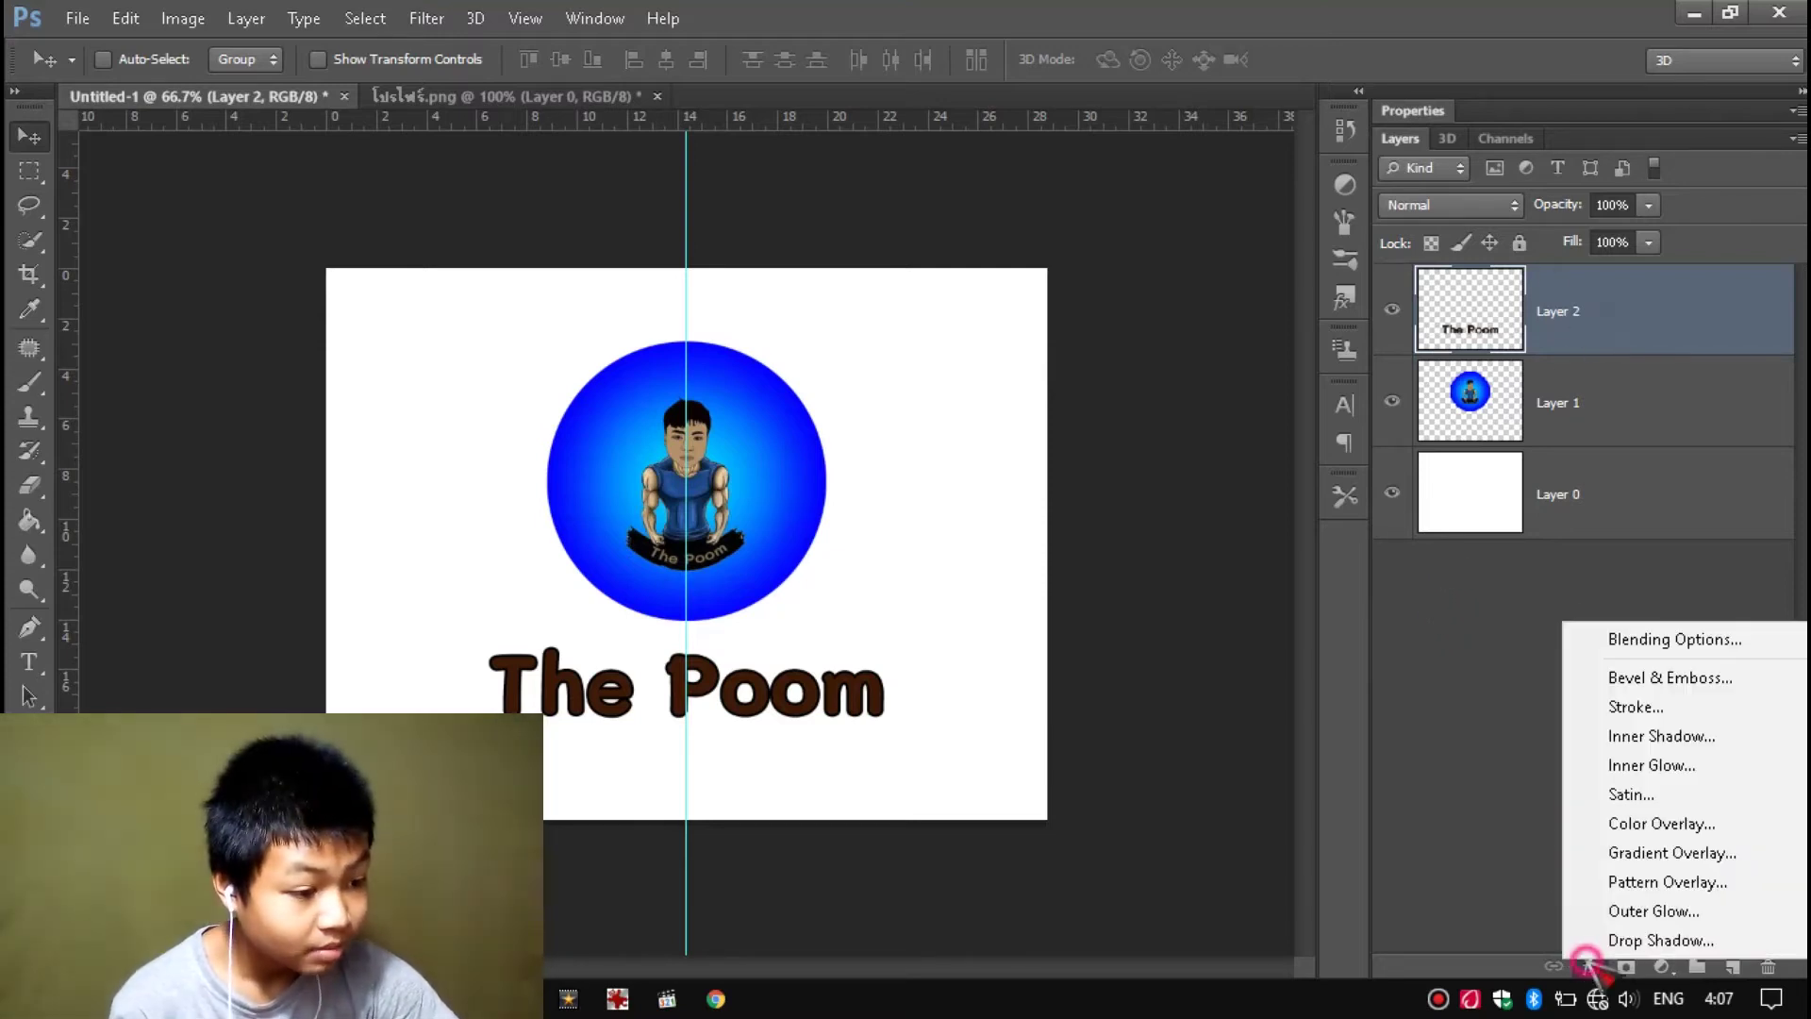
pyautogui.click(1638, 706)
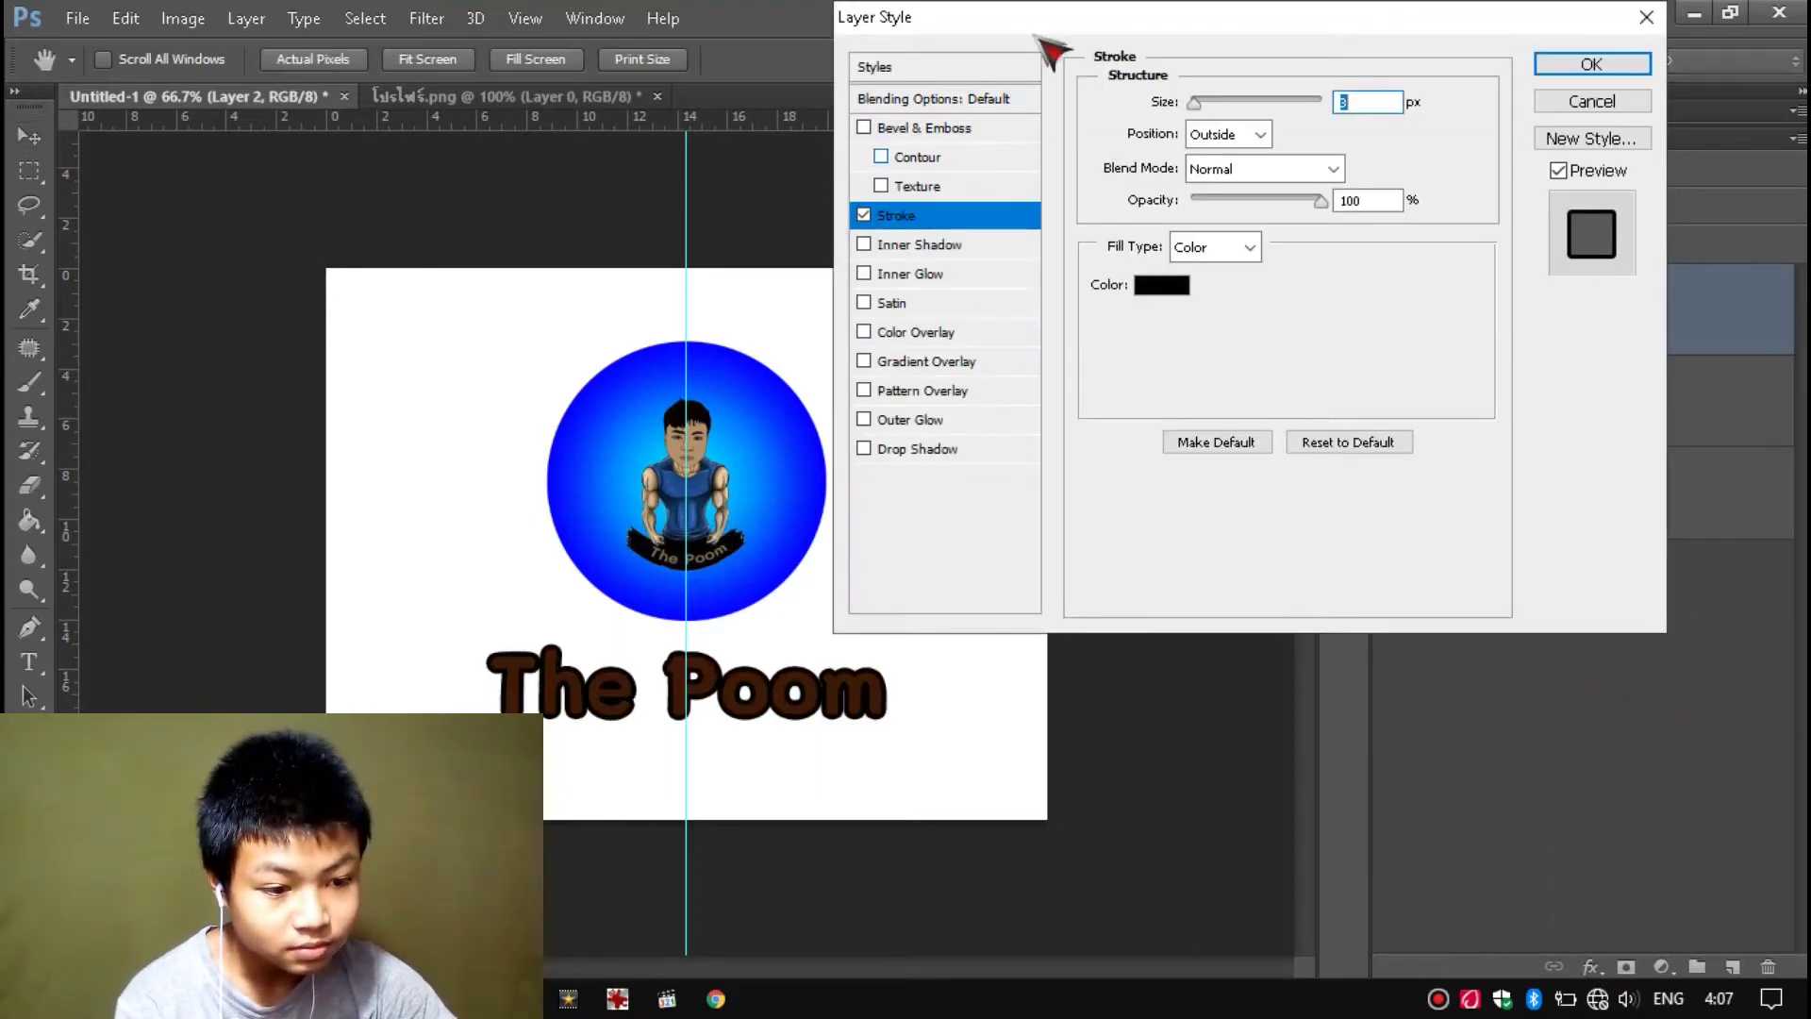
pyautogui.moveTo(1014, 22); pyautogui.dragTo(1018, 41)
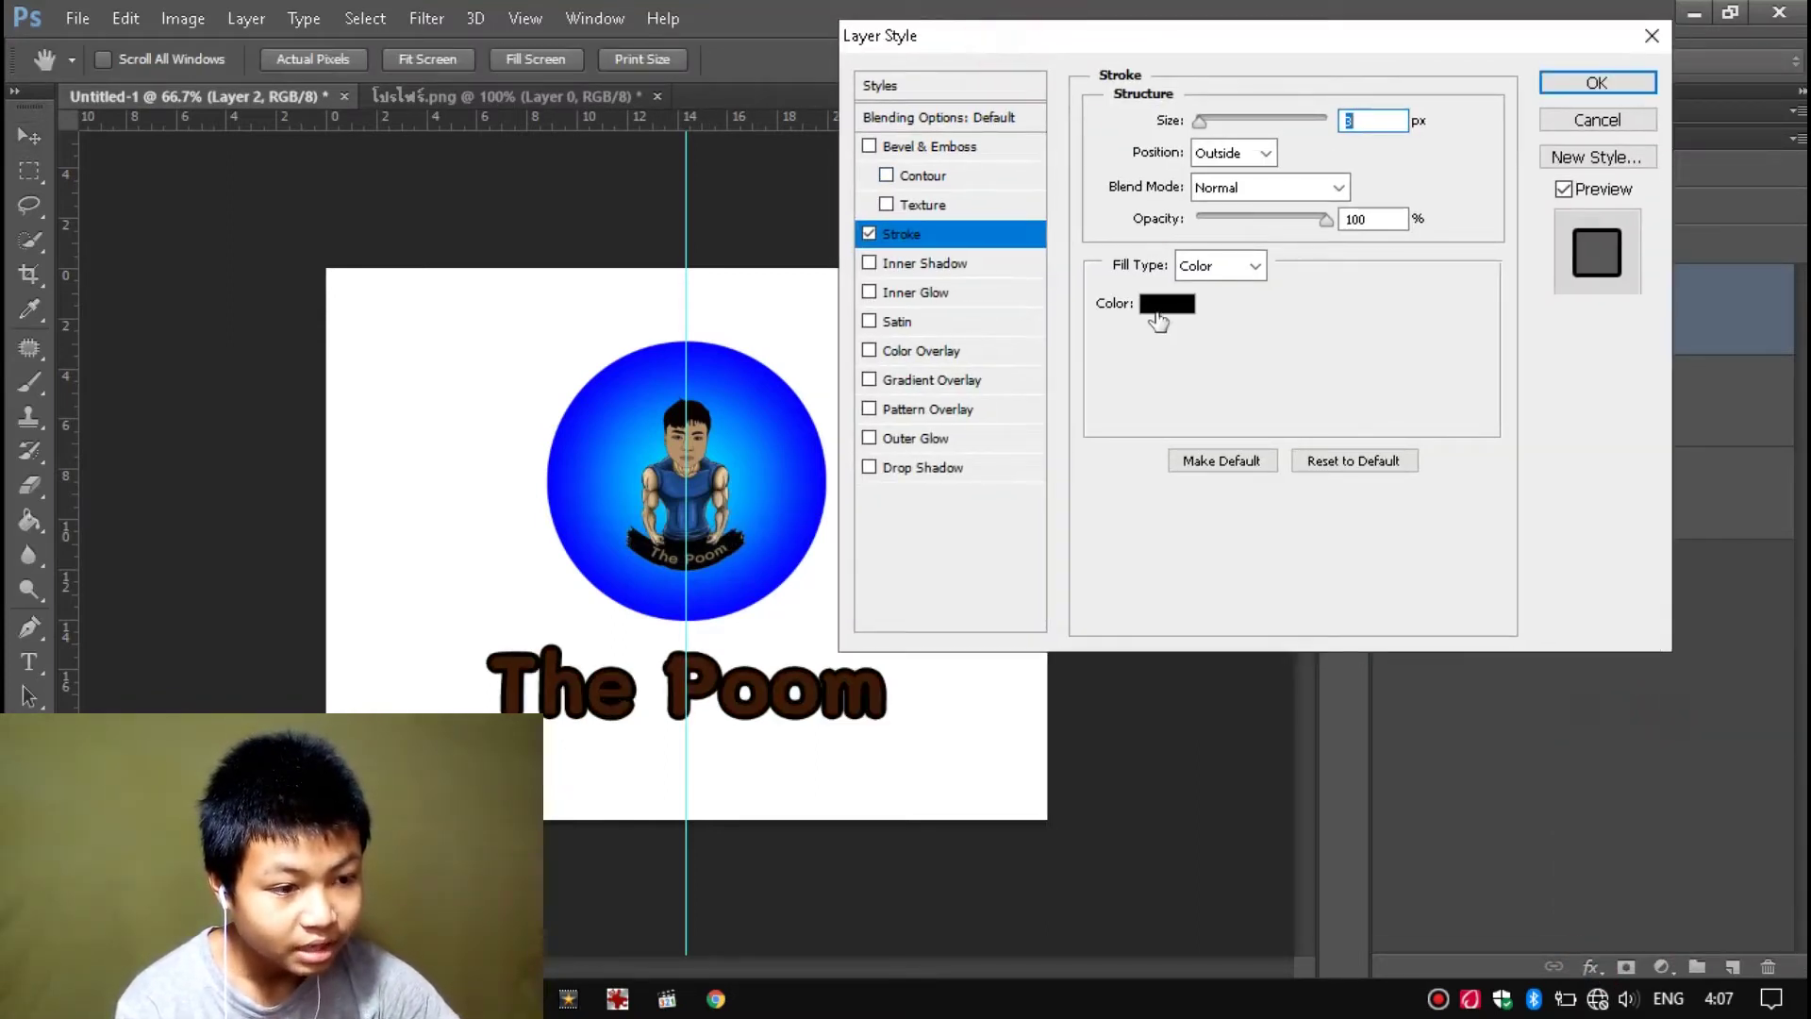
pyautogui.click(1158, 304)
pyautogui.moveTo(478, 376)
pyautogui.mouseDown()
pyautogui.moveTo(963, 150)
pyautogui.moveTo(836, 64)
pyautogui.mouseUp()
pyautogui.moveTo(749, 280); pyautogui.dragTo(405, 37)
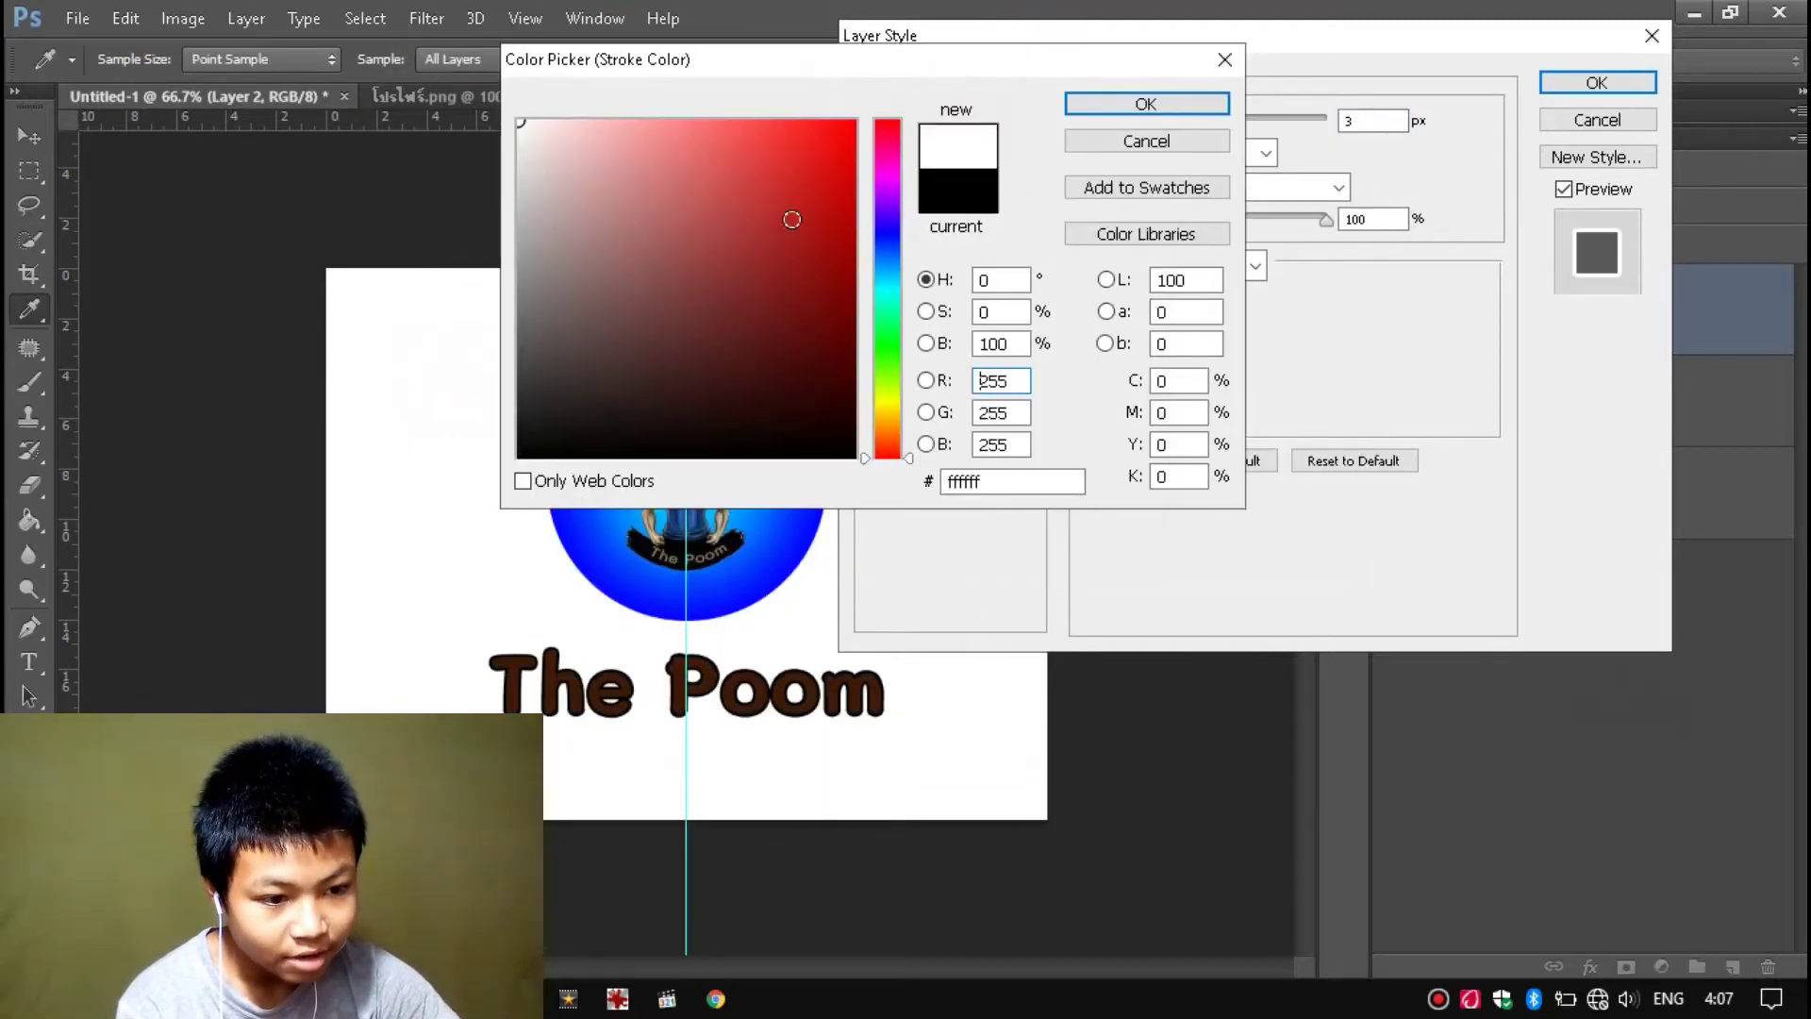
pyautogui.click(1160, 104)
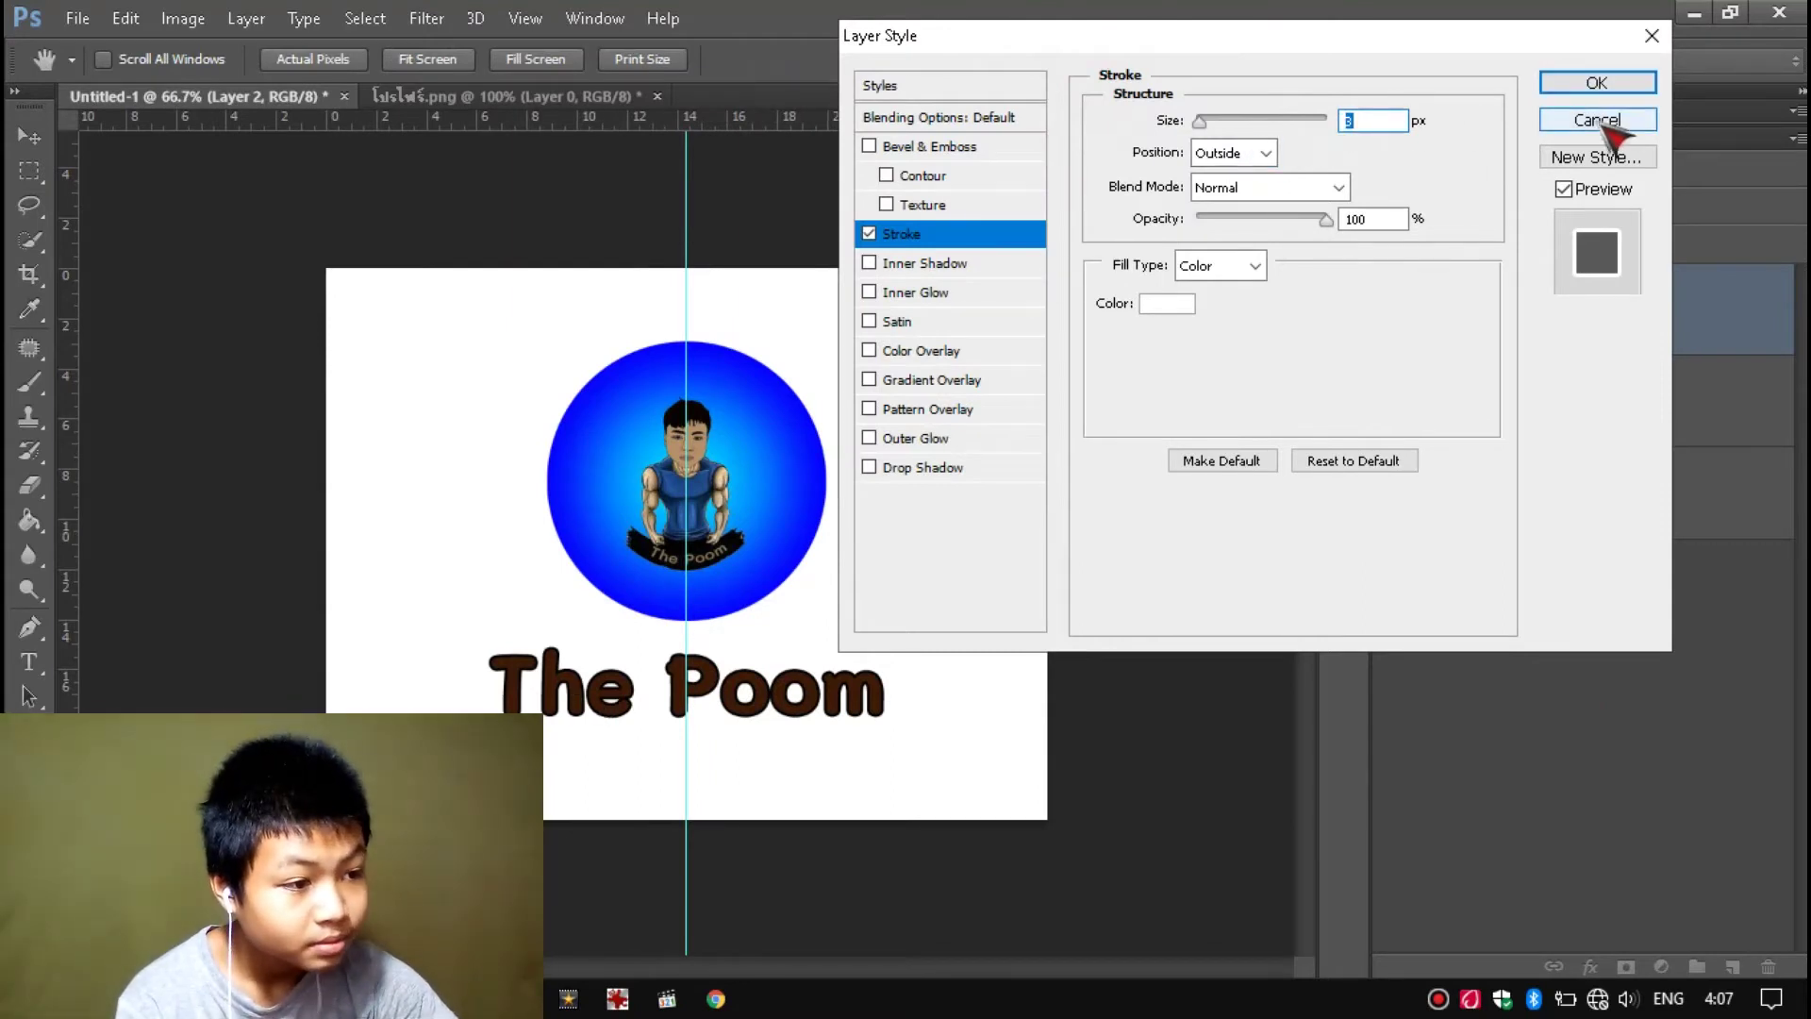
pyautogui.click(1597, 83)
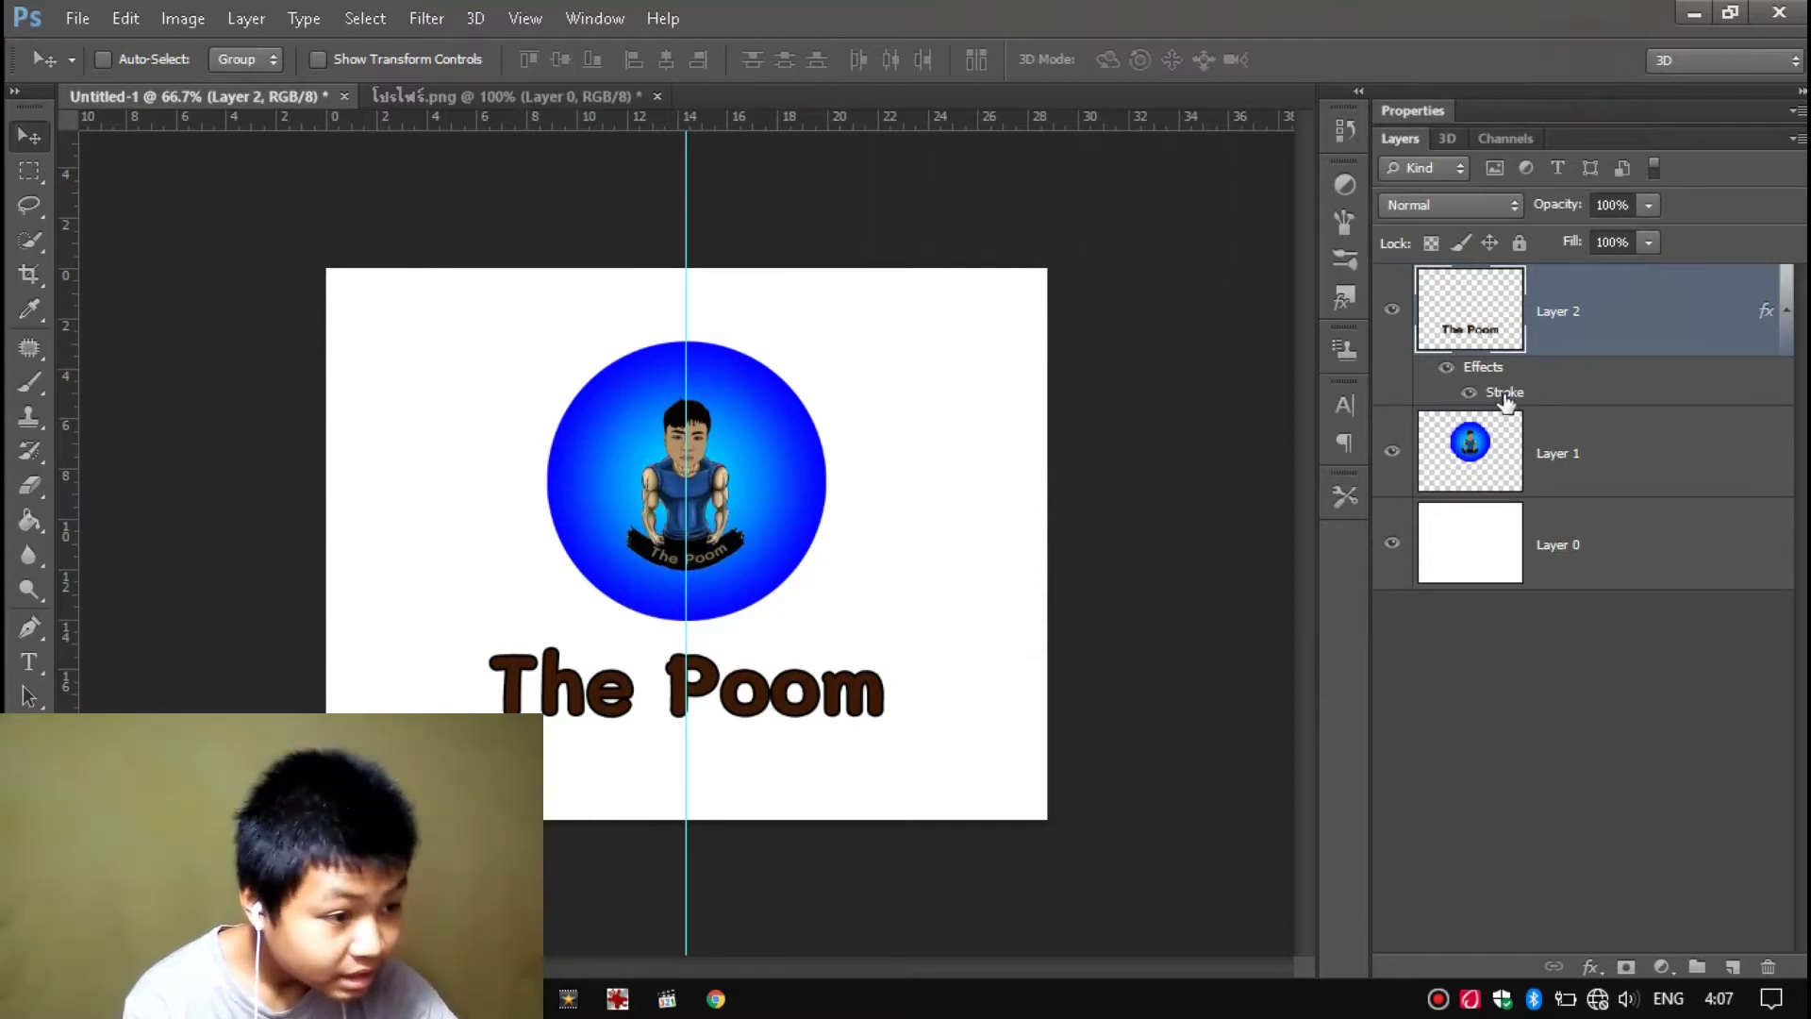
# - Add a Drop Shadow to the "The Poom" layer with a 108° angle, 11 px distance, 50% spread and 13 px size
pyautogui.doubleClick(1505, 394)
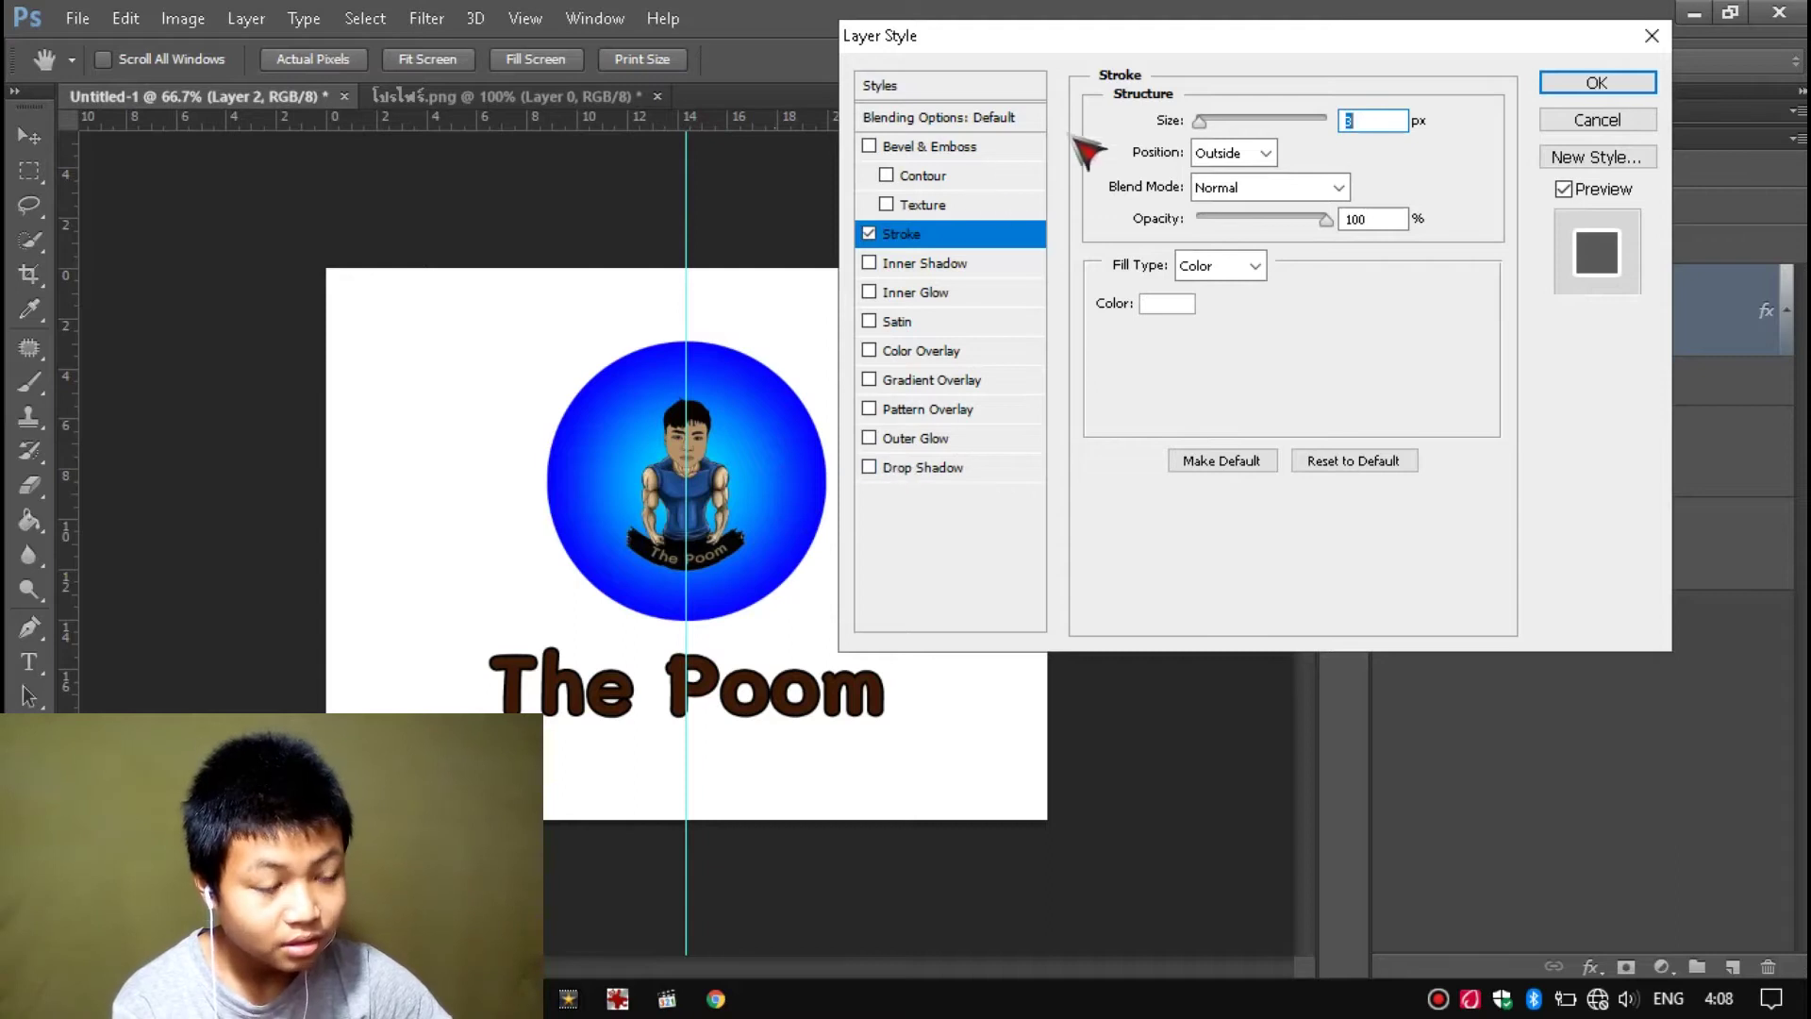
pyautogui.moveTo(1168, 43); pyautogui.dragTo(1104, 30)
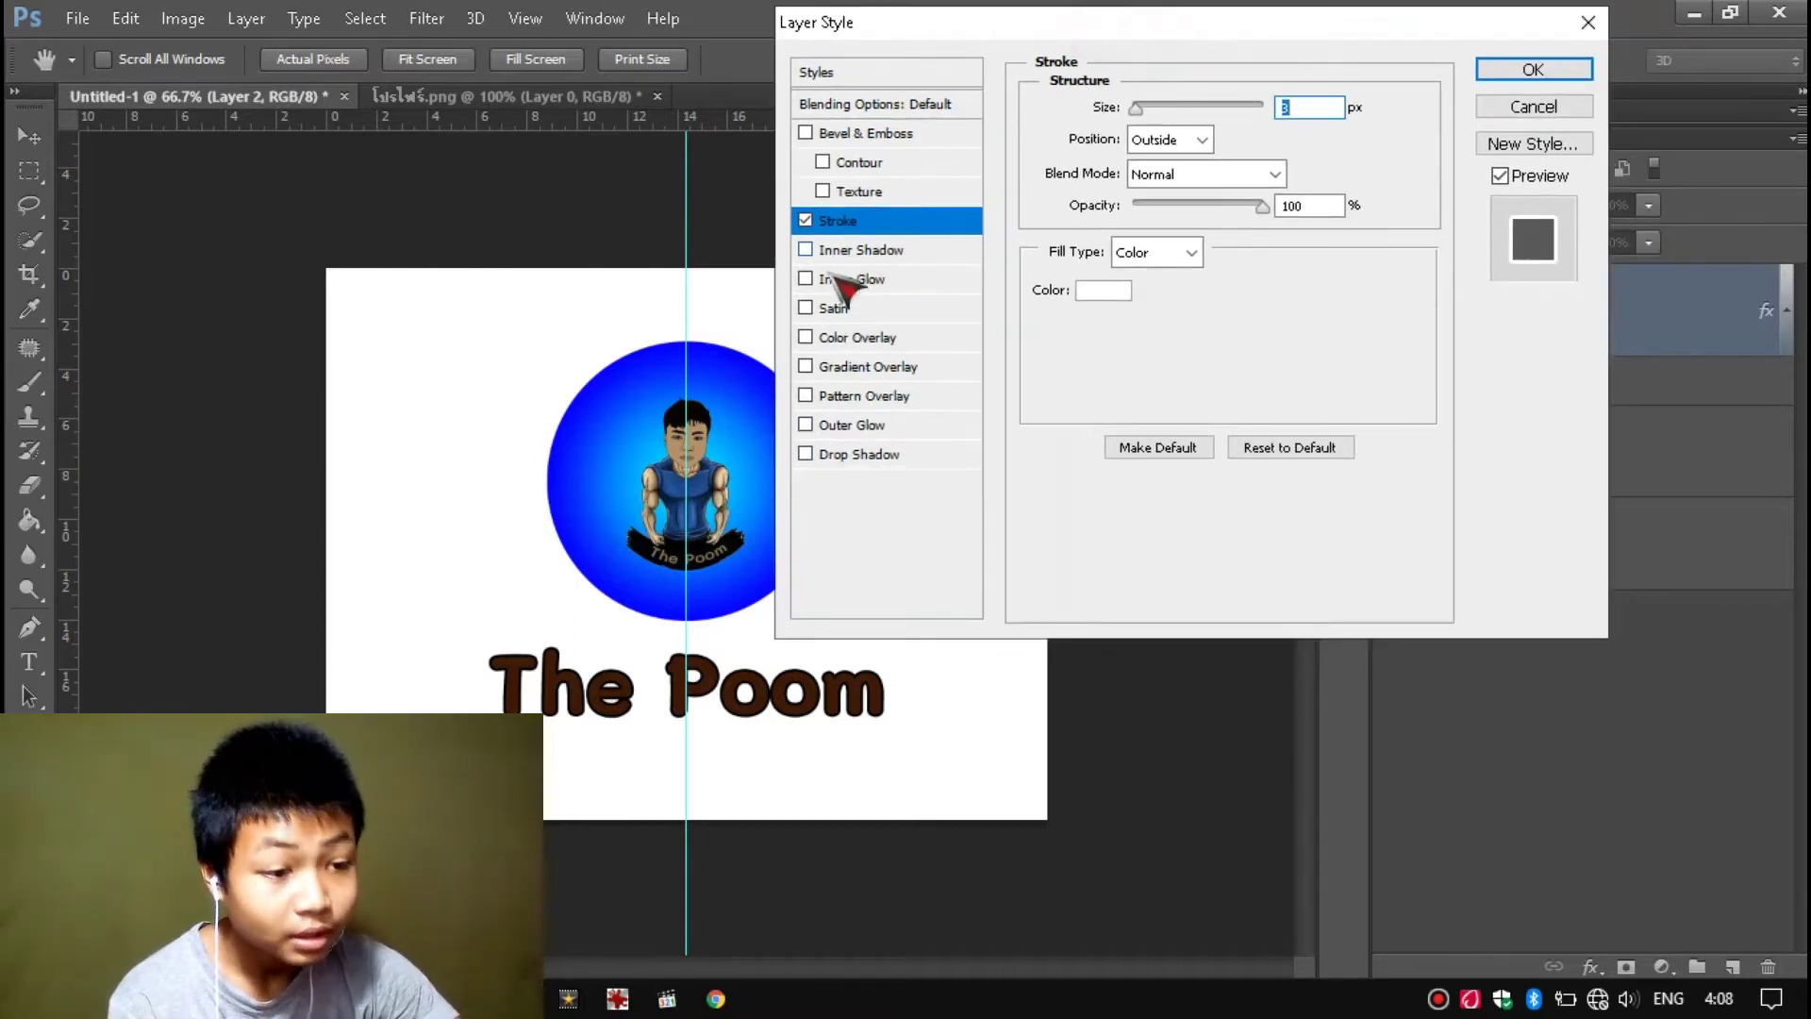
pyautogui.click(830, 454)
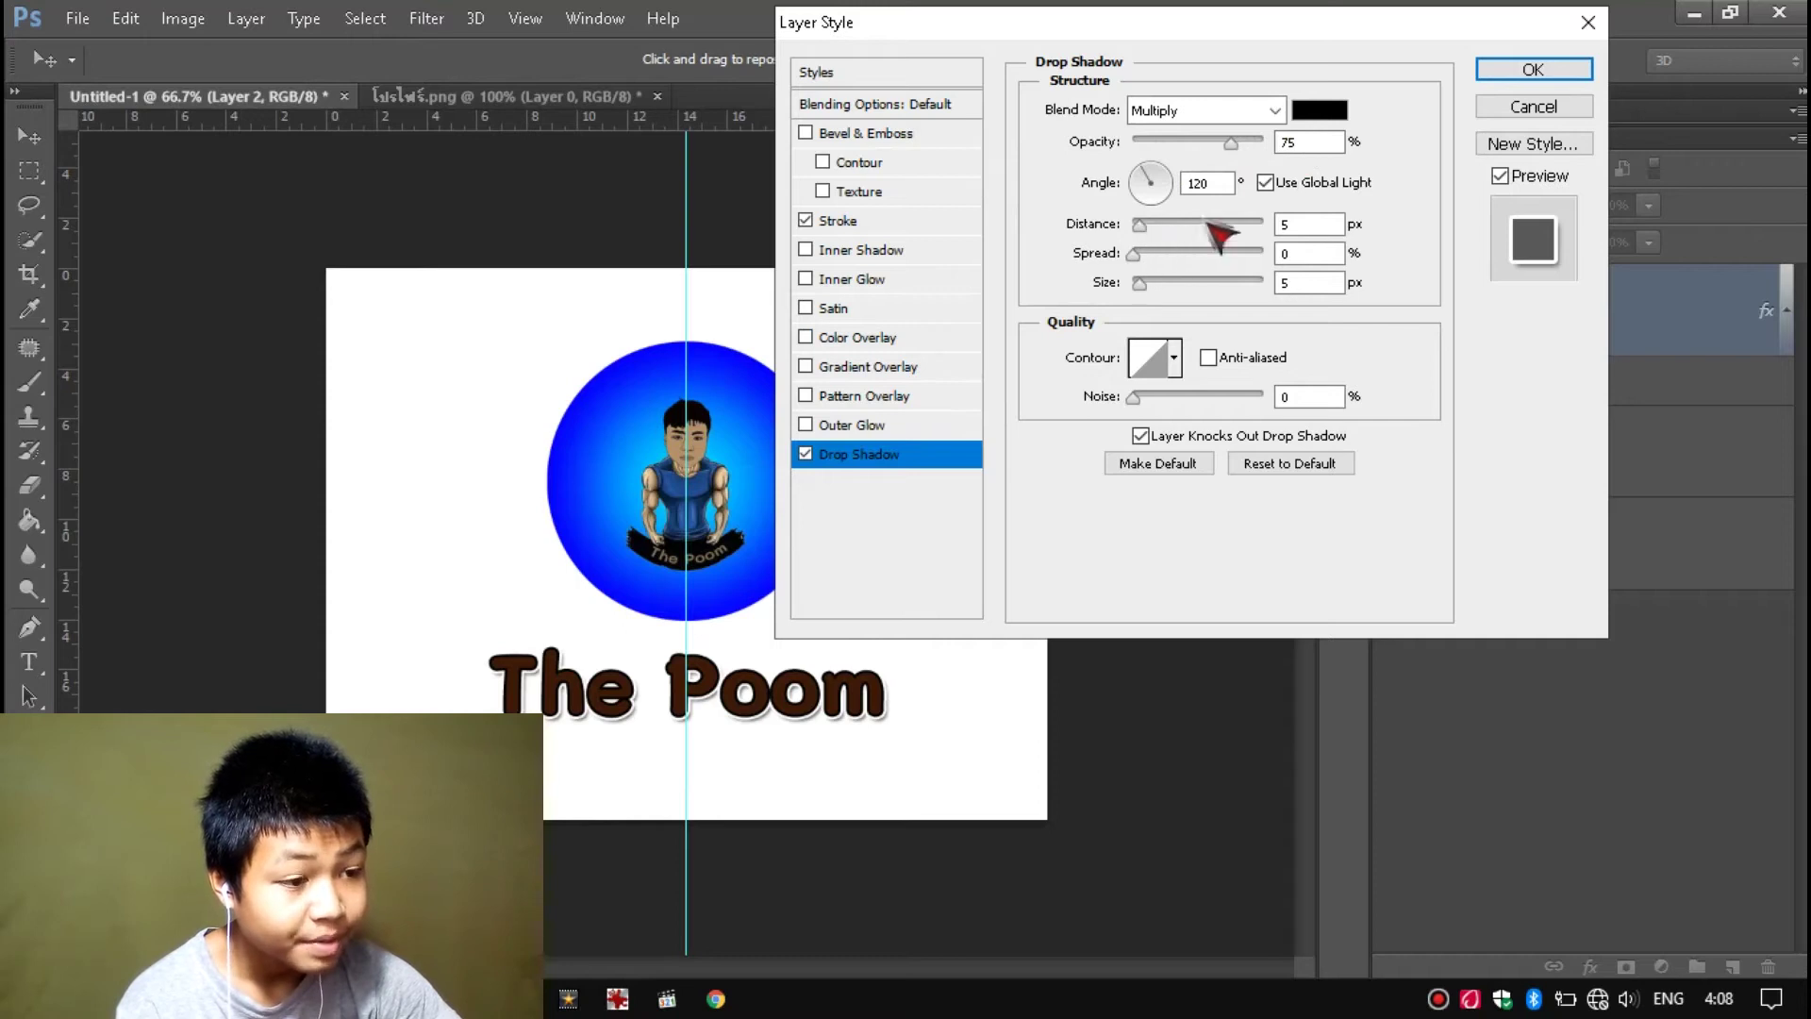
pyautogui.moveTo(1144, 223)
pyautogui.mouseDown()
pyautogui.moveTo(1158, 223)
pyautogui.moveTo(1116, 223)
pyautogui.moveTo(1152, 243)
pyautogui.mouseUp()
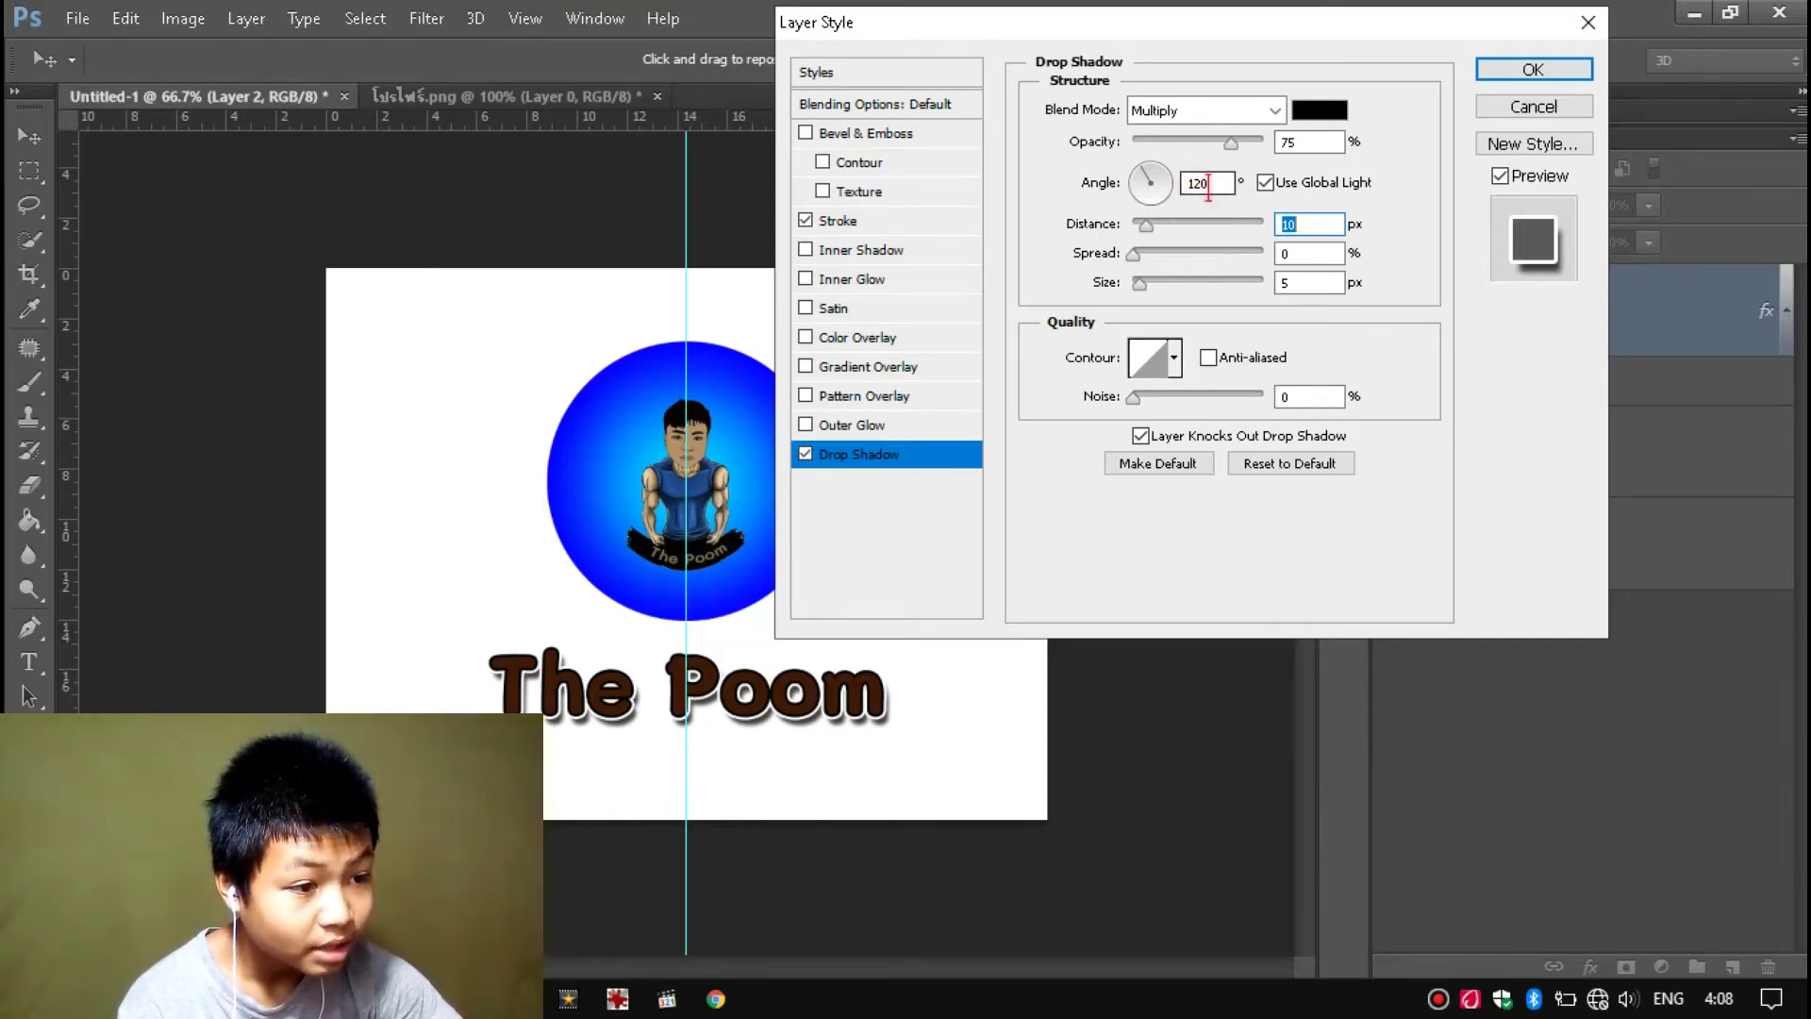
pyautogui.moveTo(651, 783); pyautogui.dragTo(703, 730)
pyautogui.moveTo(1153, 225); pyautogui.dragTo(1156, 230)
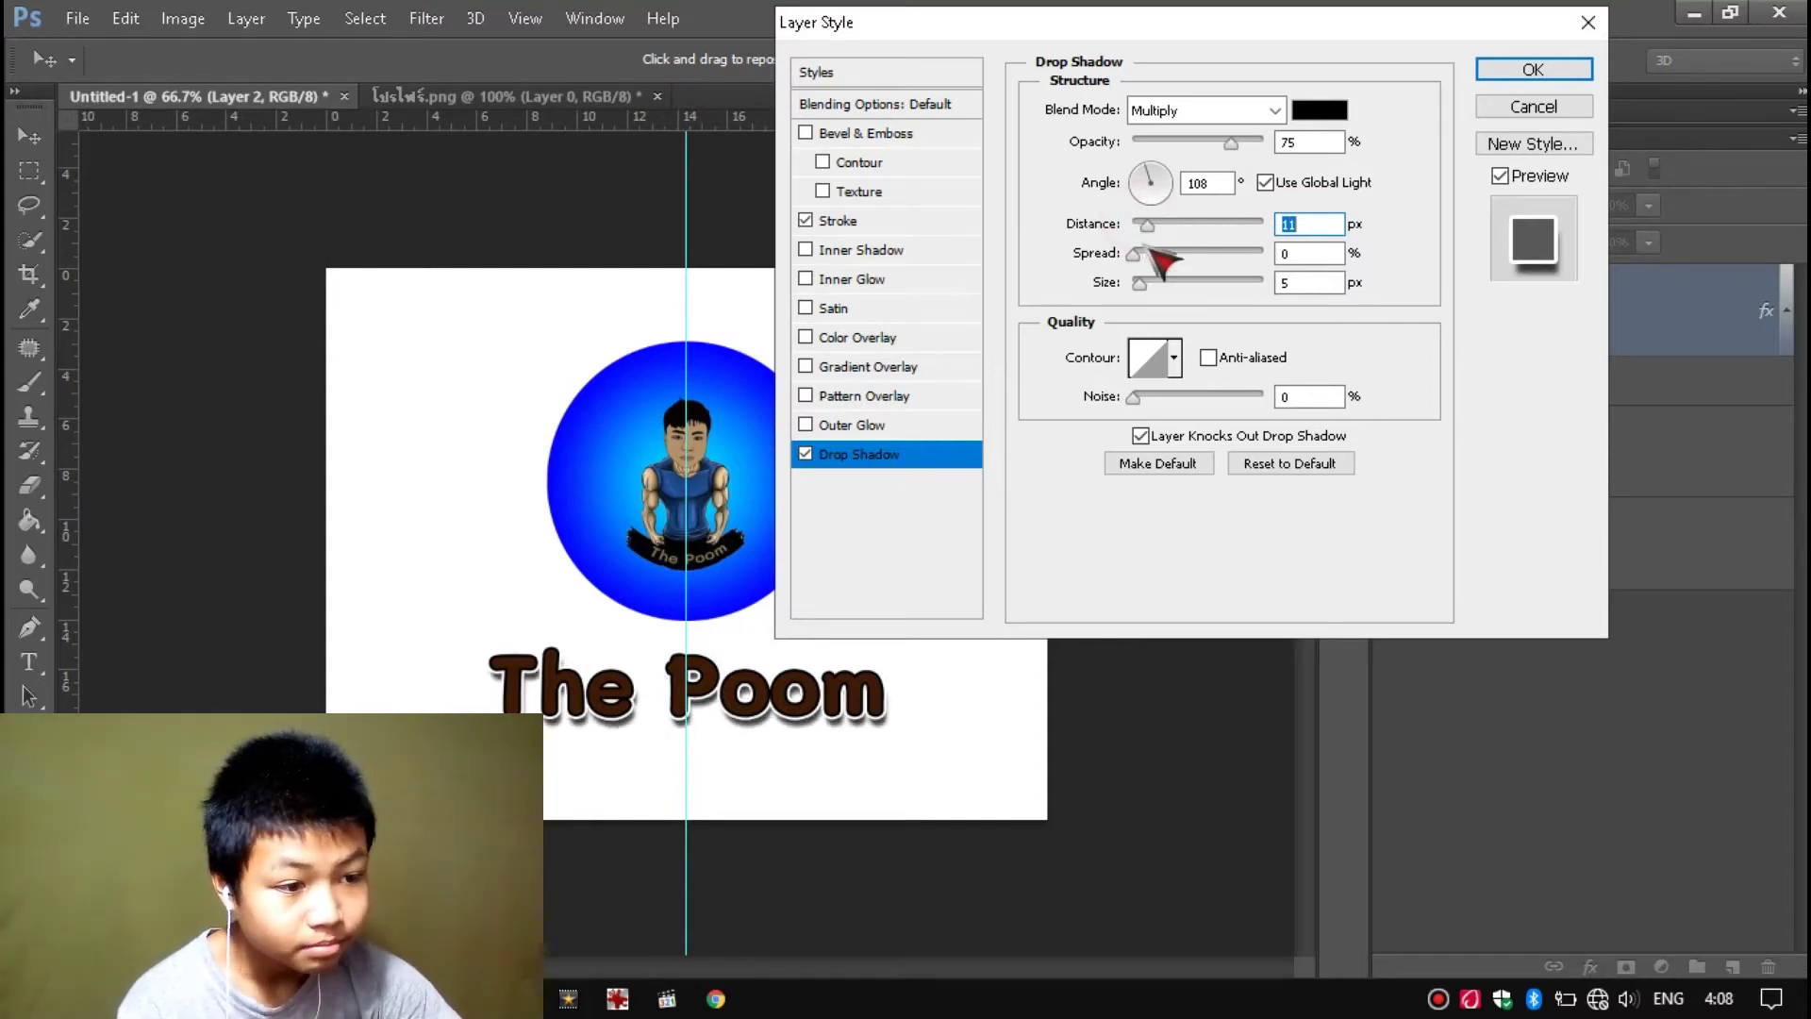
pyautogui.moveTo(1153, 255); pyautogui.dragTo(1151, 295)
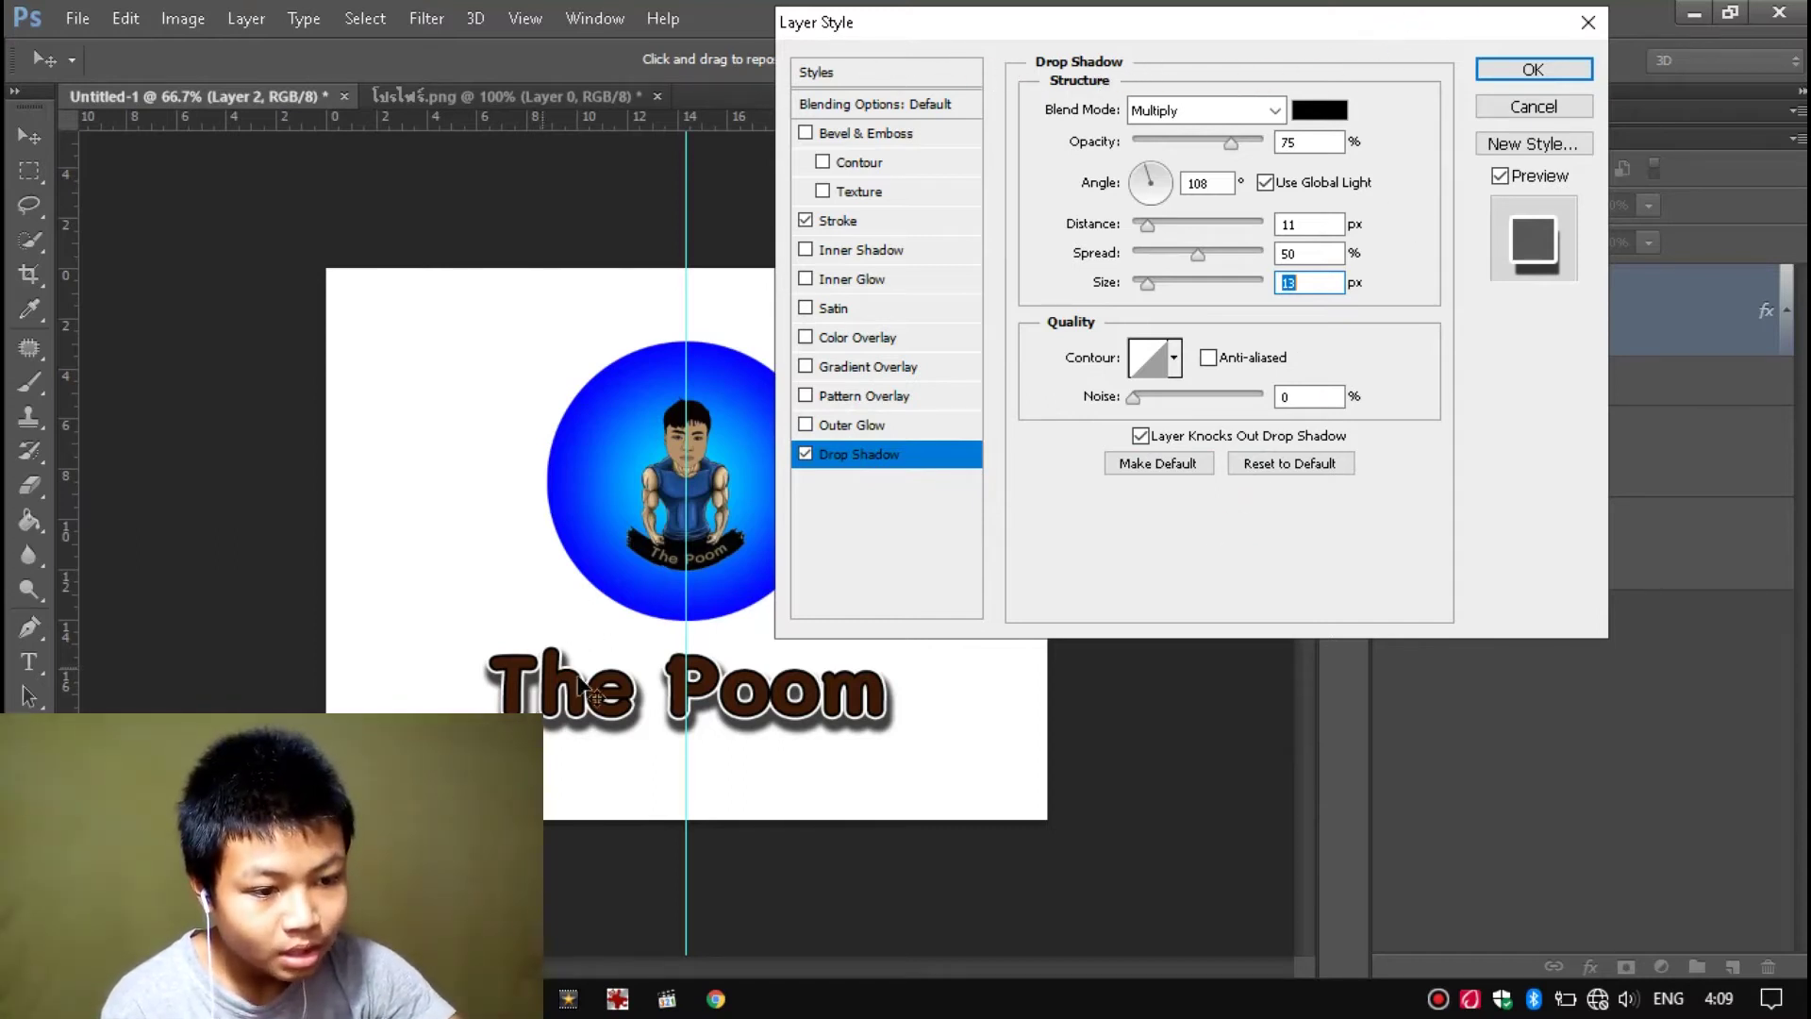
pyautogui.click(1530, 75)
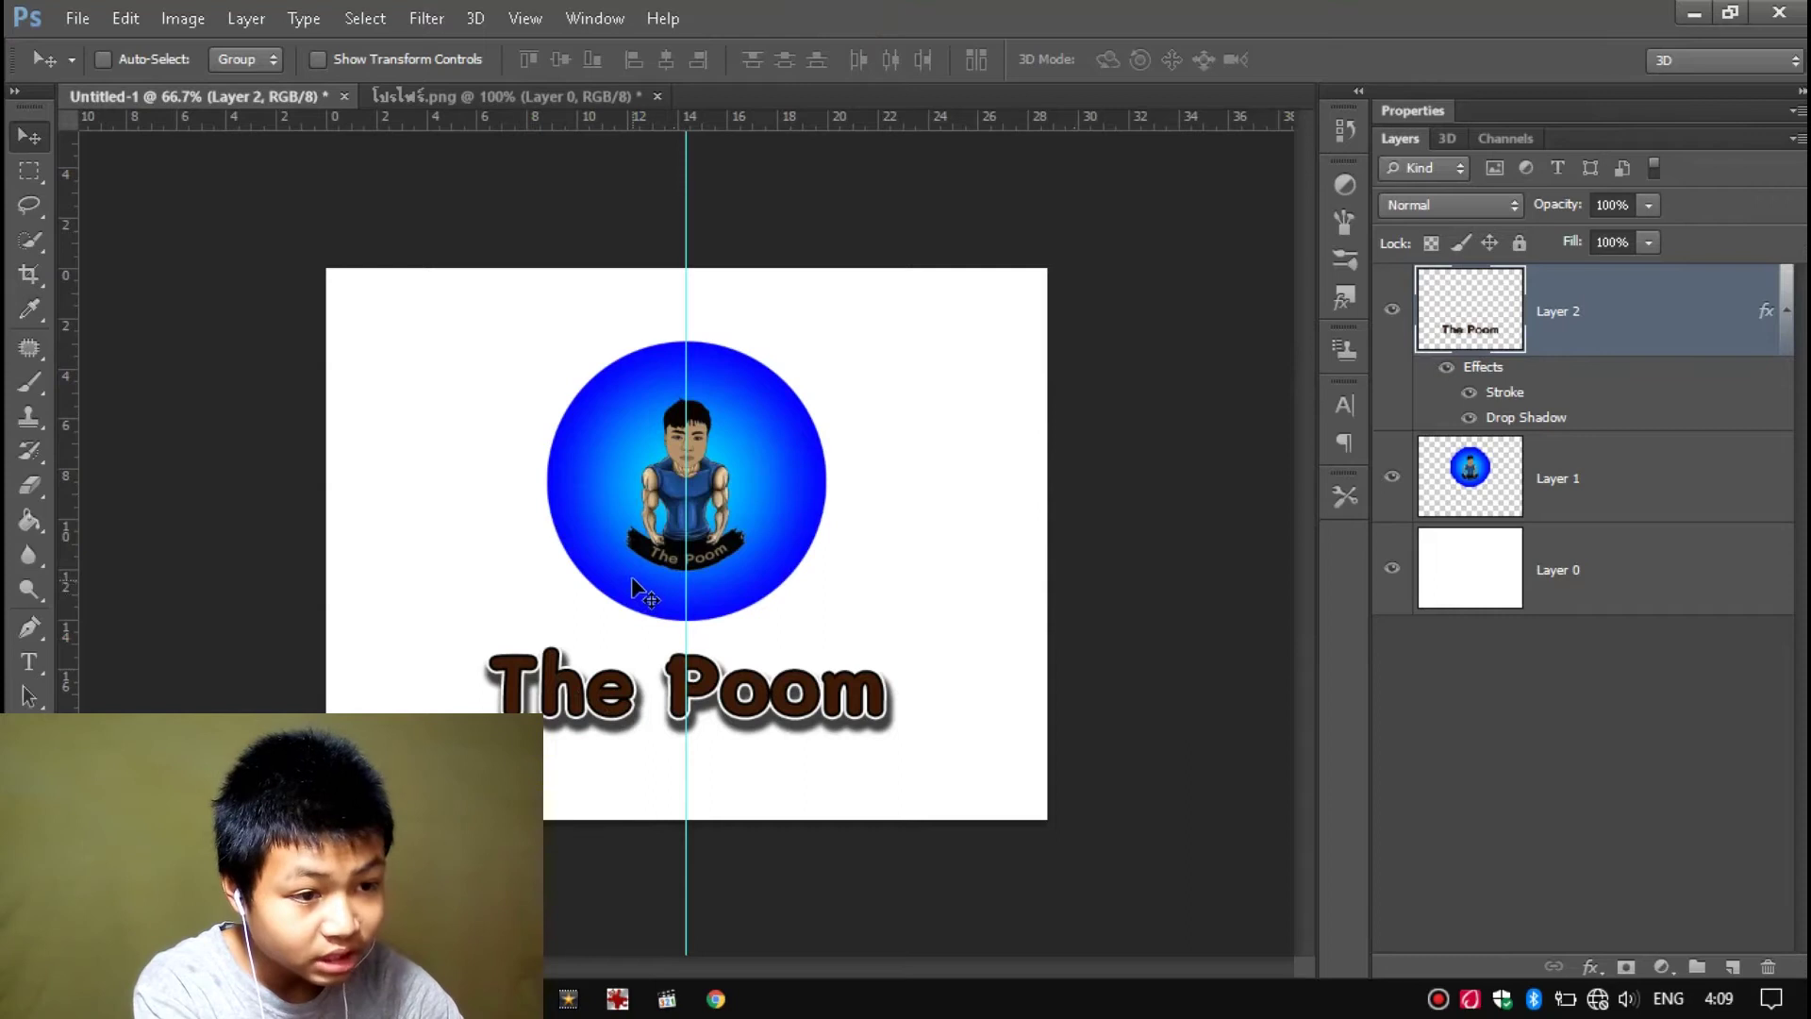
pyautogui.scroll(5, 552, 658)
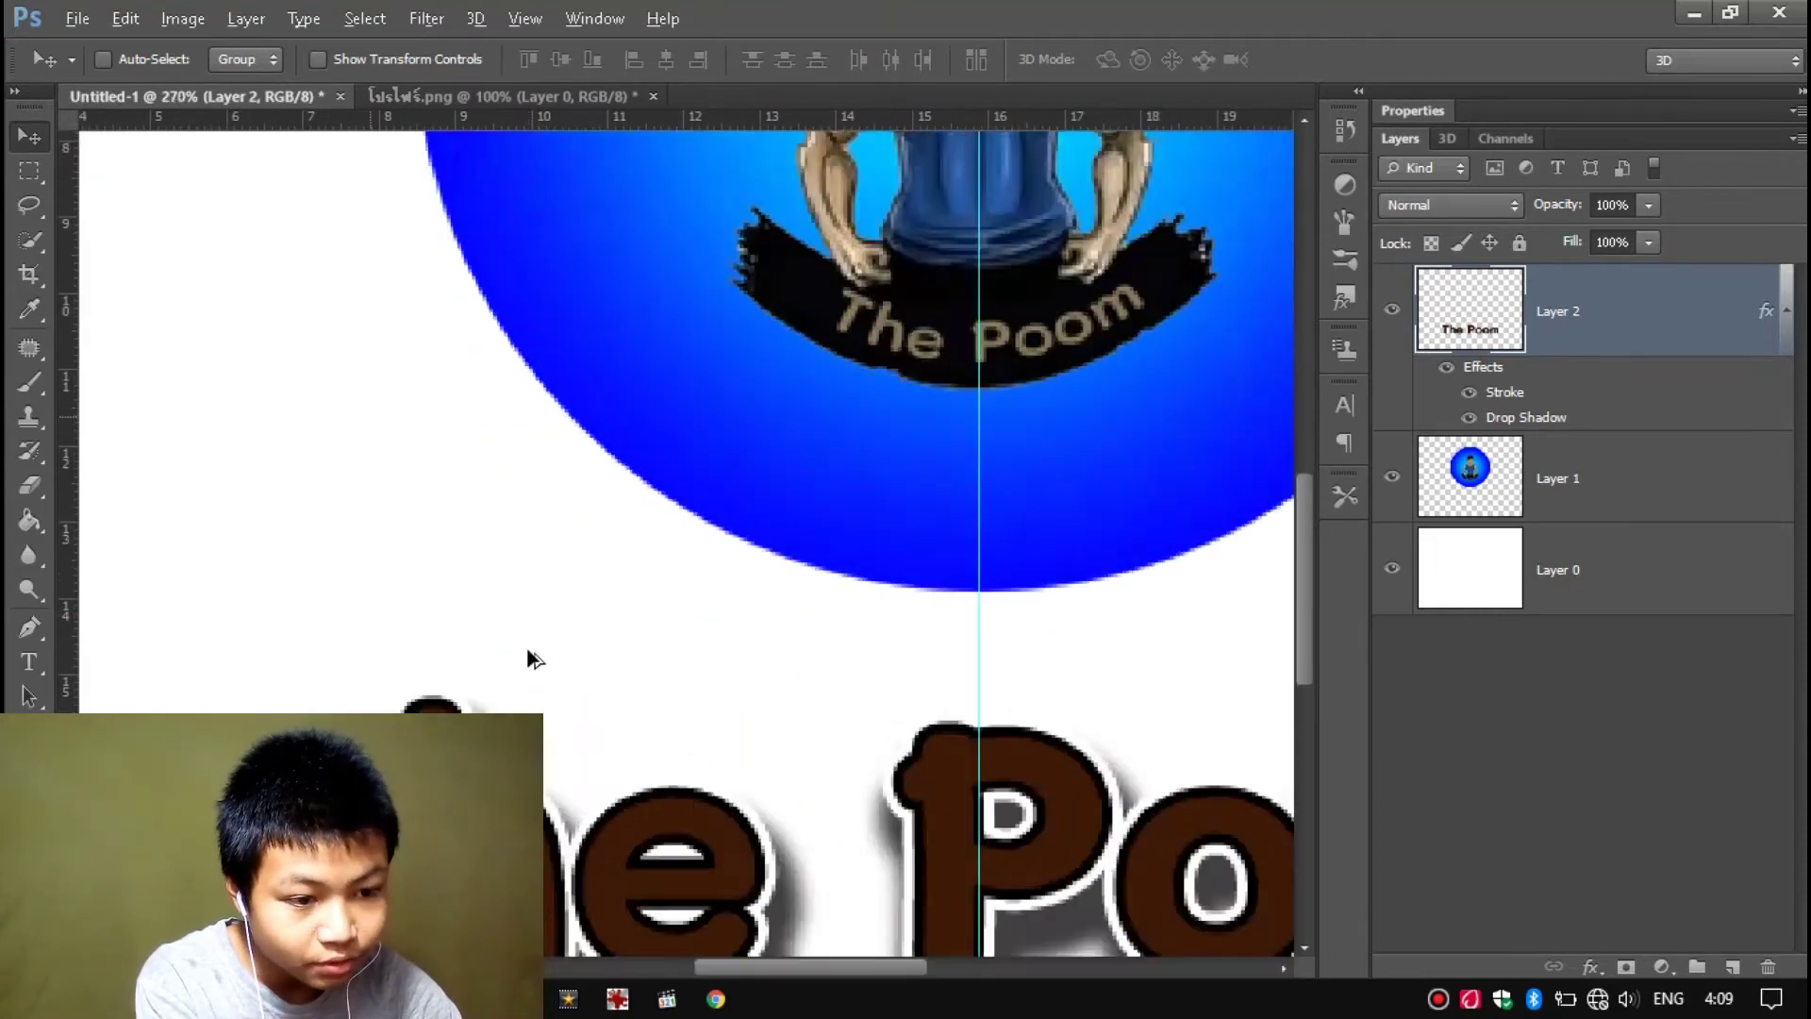
pyautogui.scroll(-3, 532, 613)
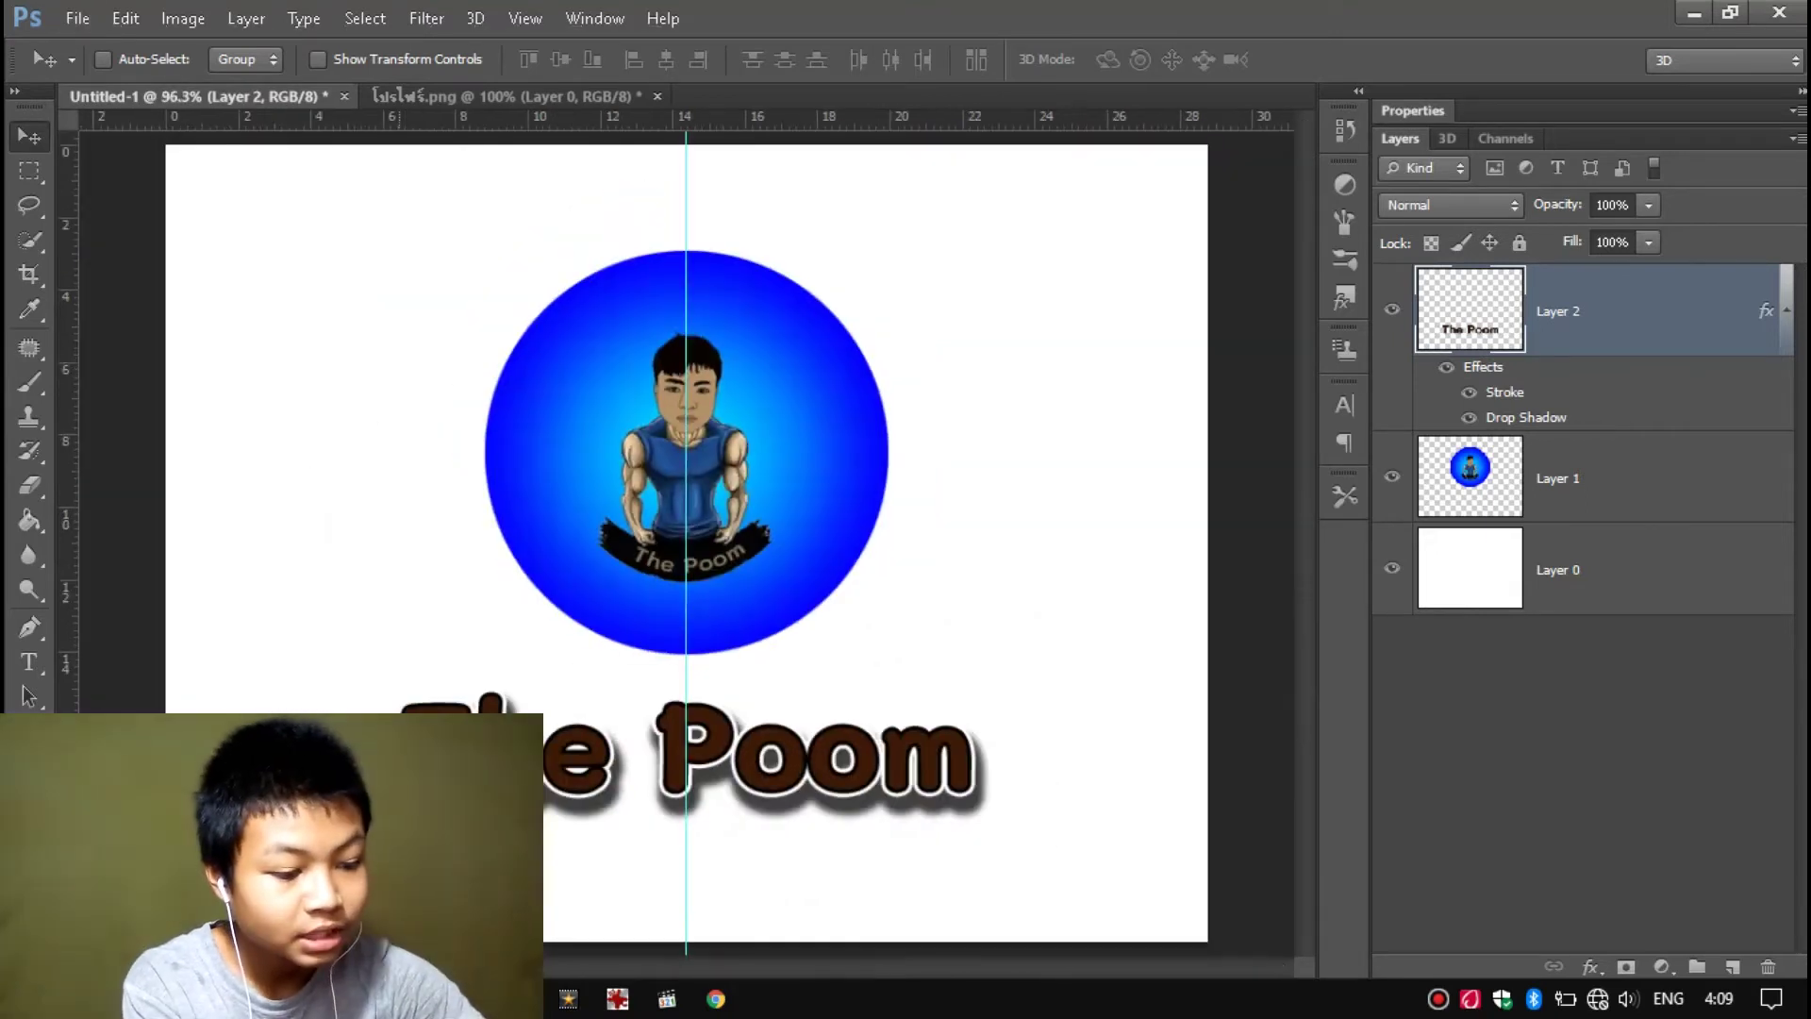
# - Select the white background layer, Layer 0, and activate the Gradient tool
pyautogui.click(1604, 479)
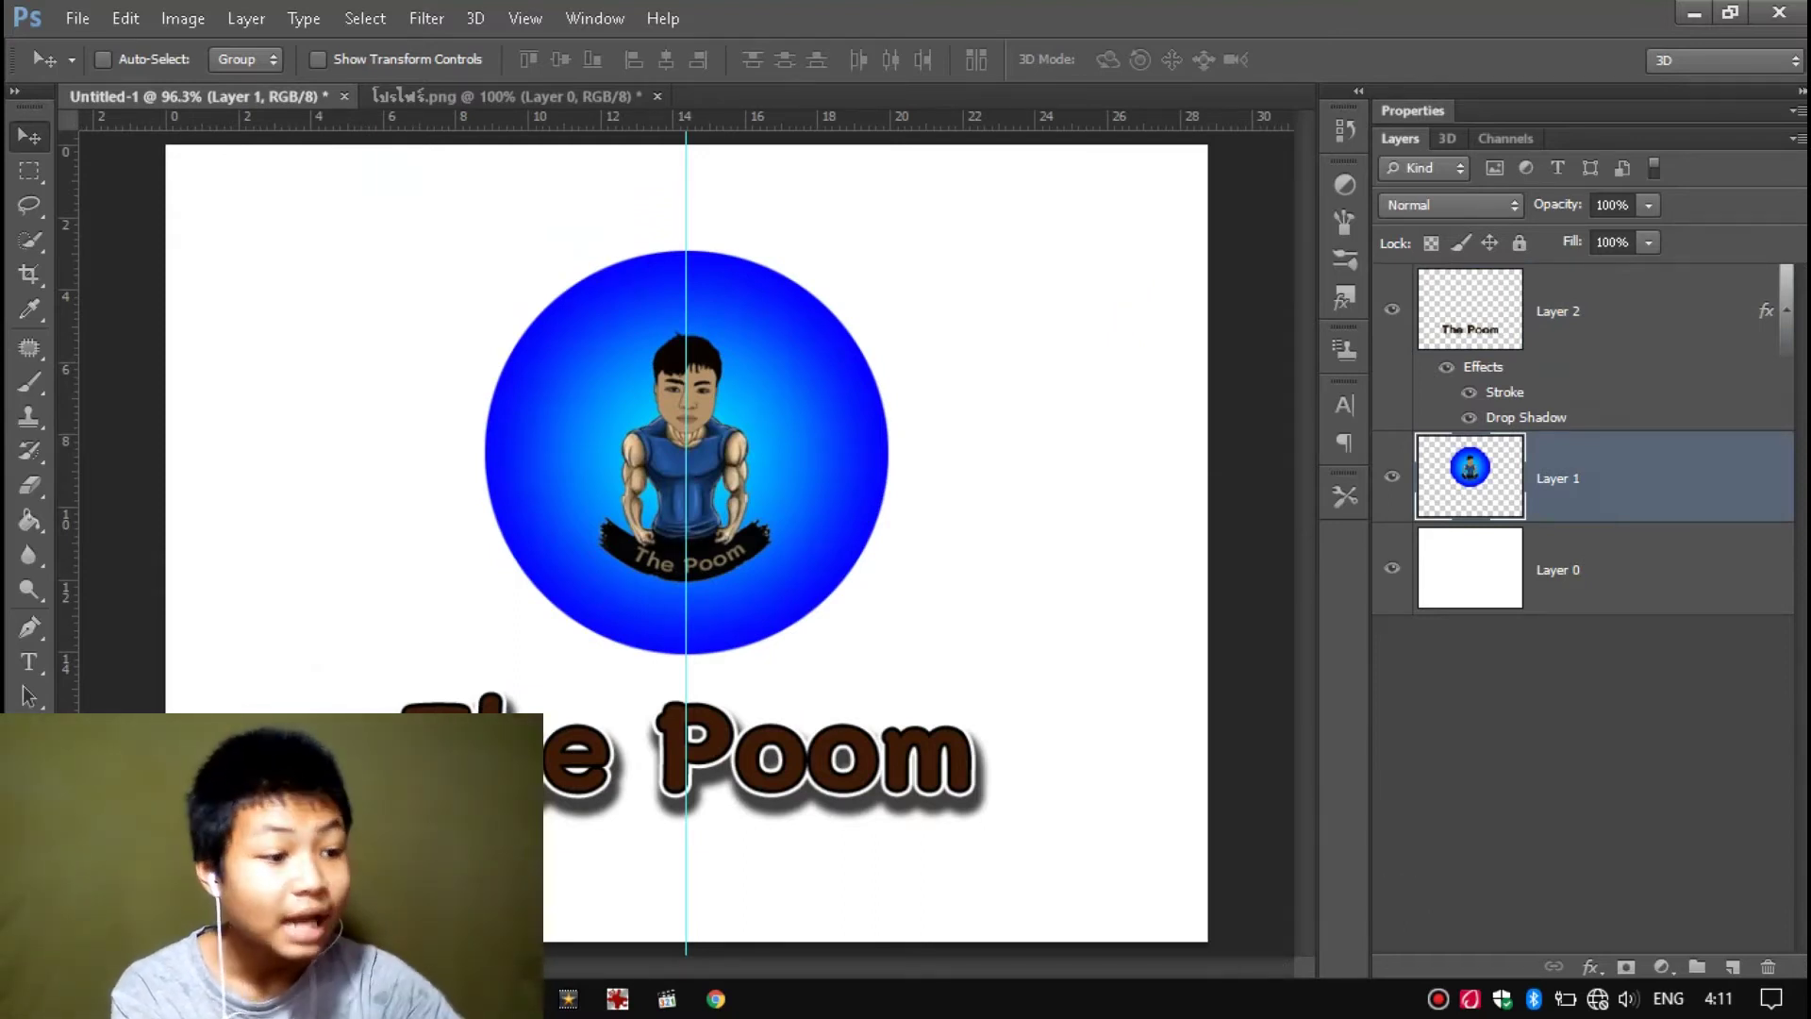
pyautogui.click(1649, 585)
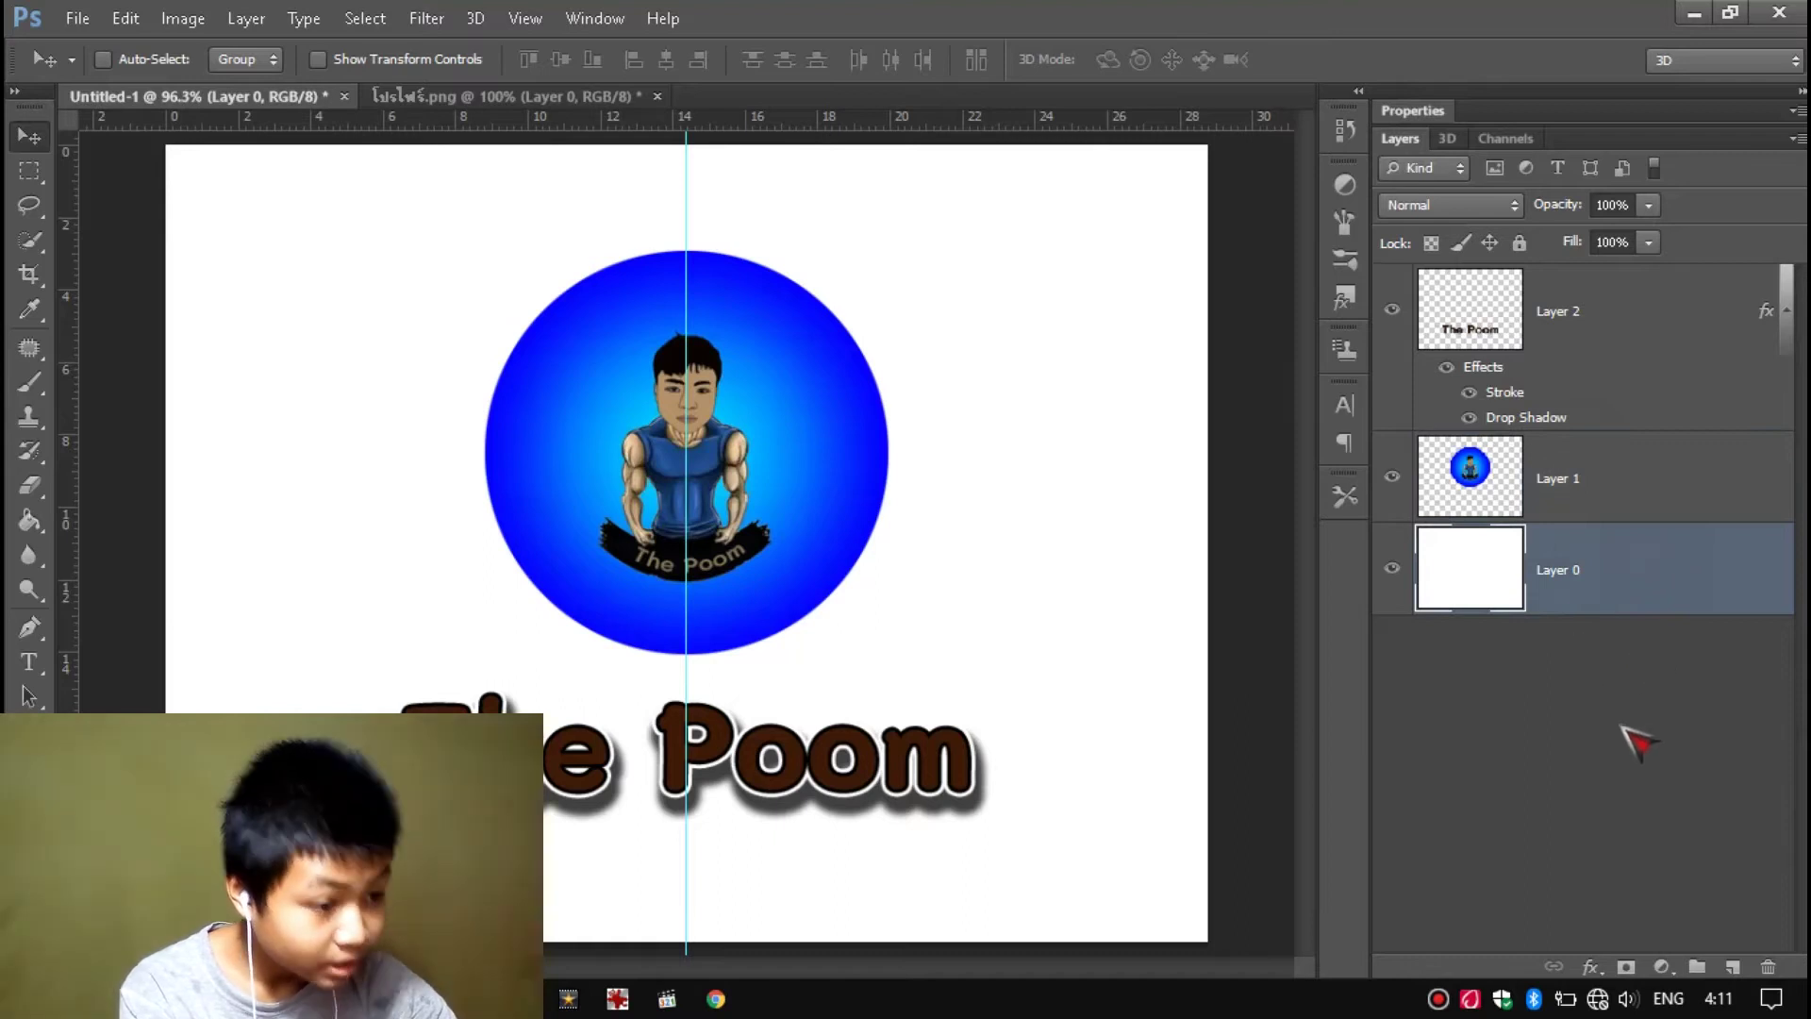
pyautogui.click(1604, 514)
pyautogui.click(1619, 552)
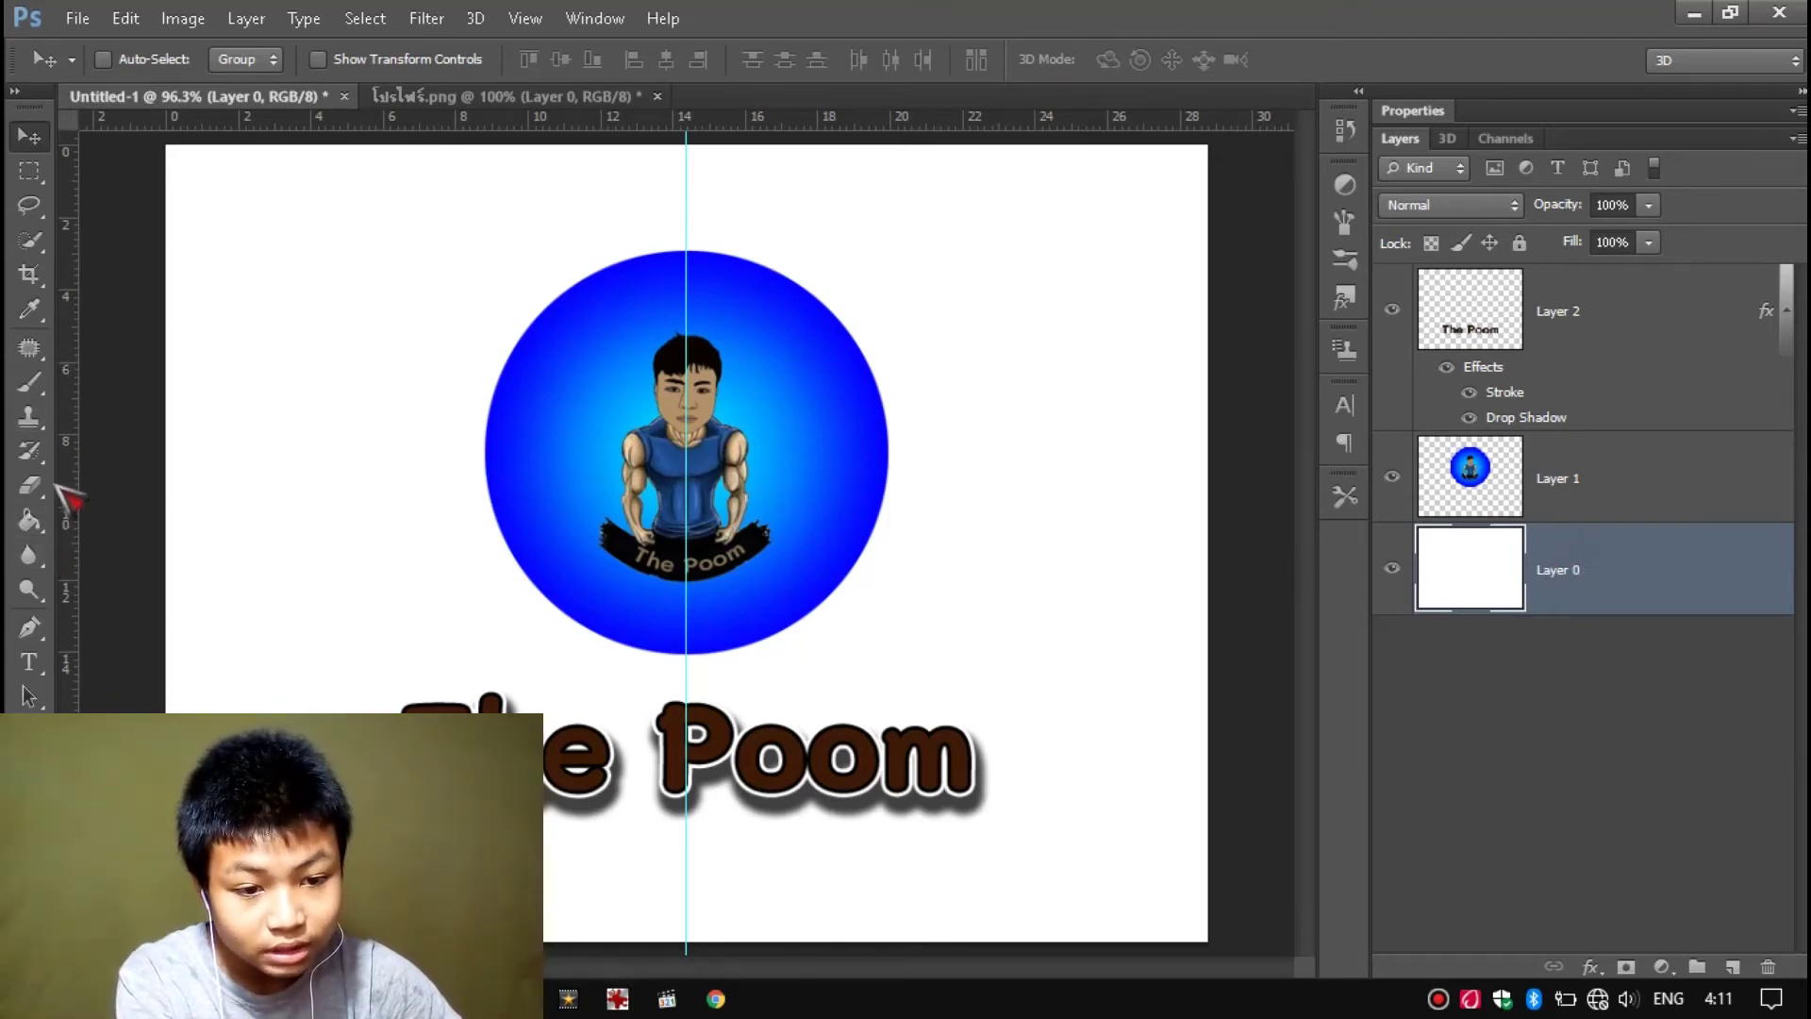
pyautogui.click(30, 519)
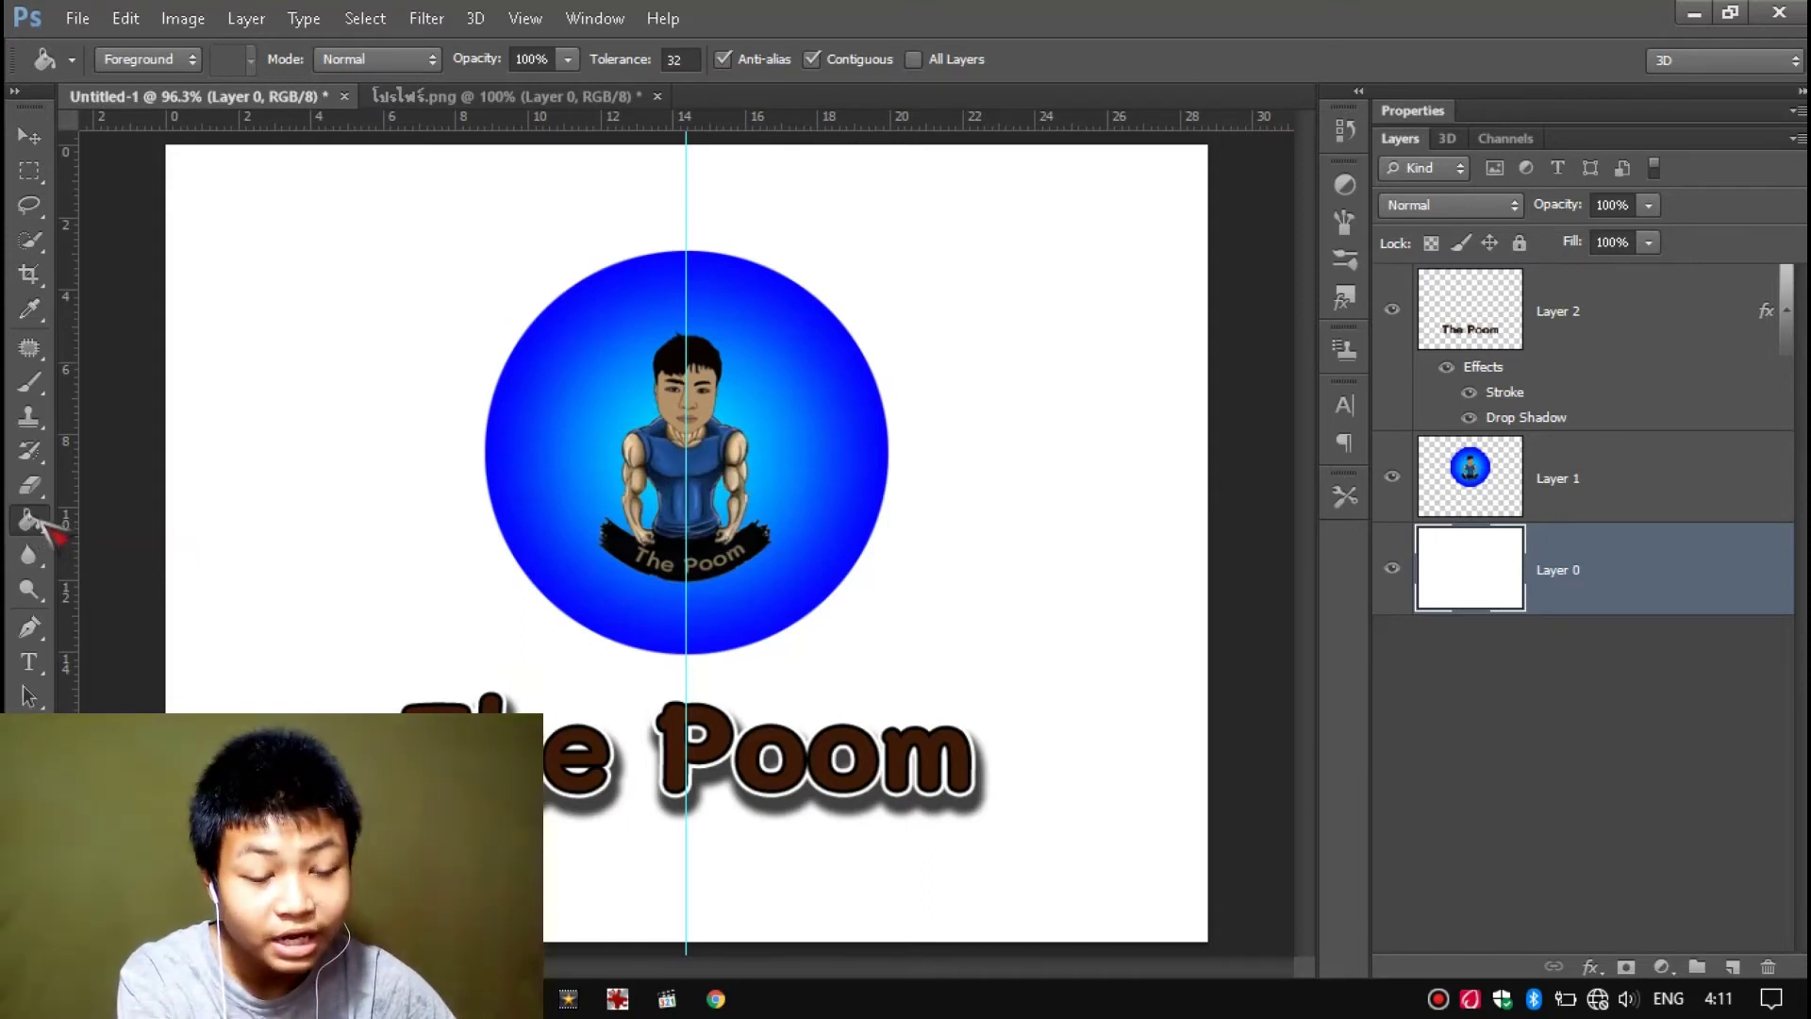
pyautogui.rightClick(31, 522)
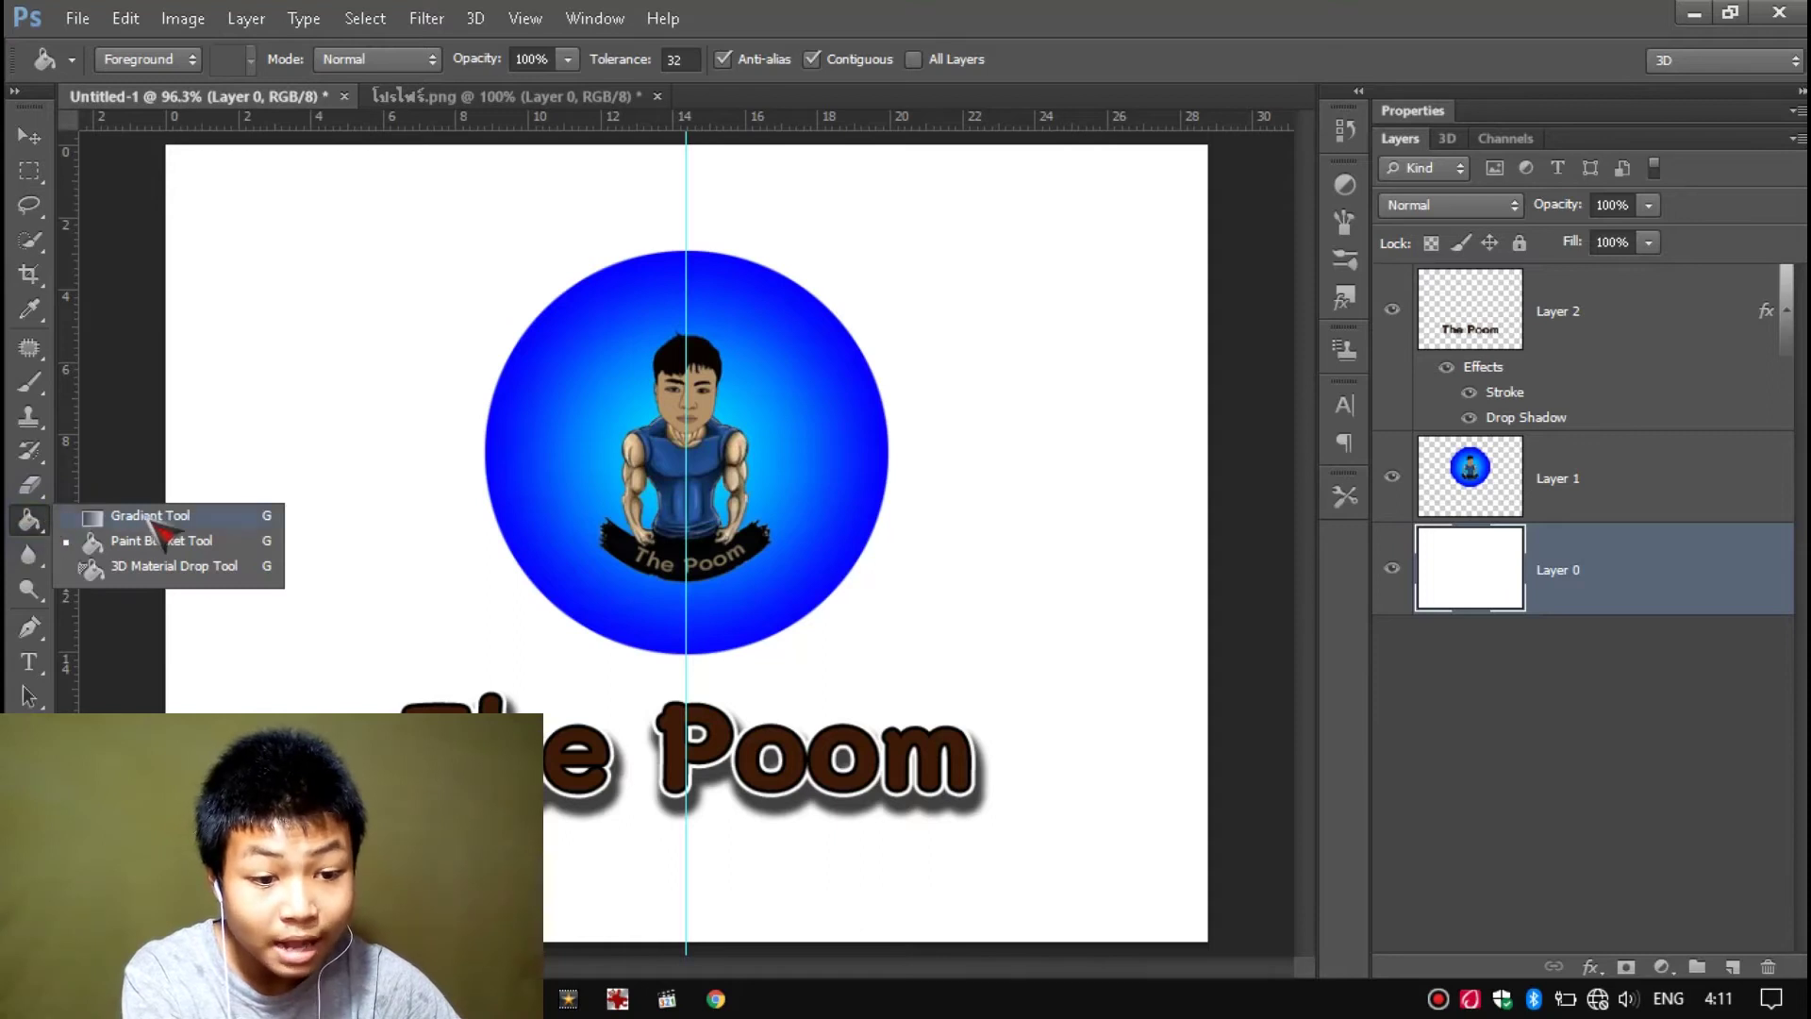
pyautogui.click(200, 517)
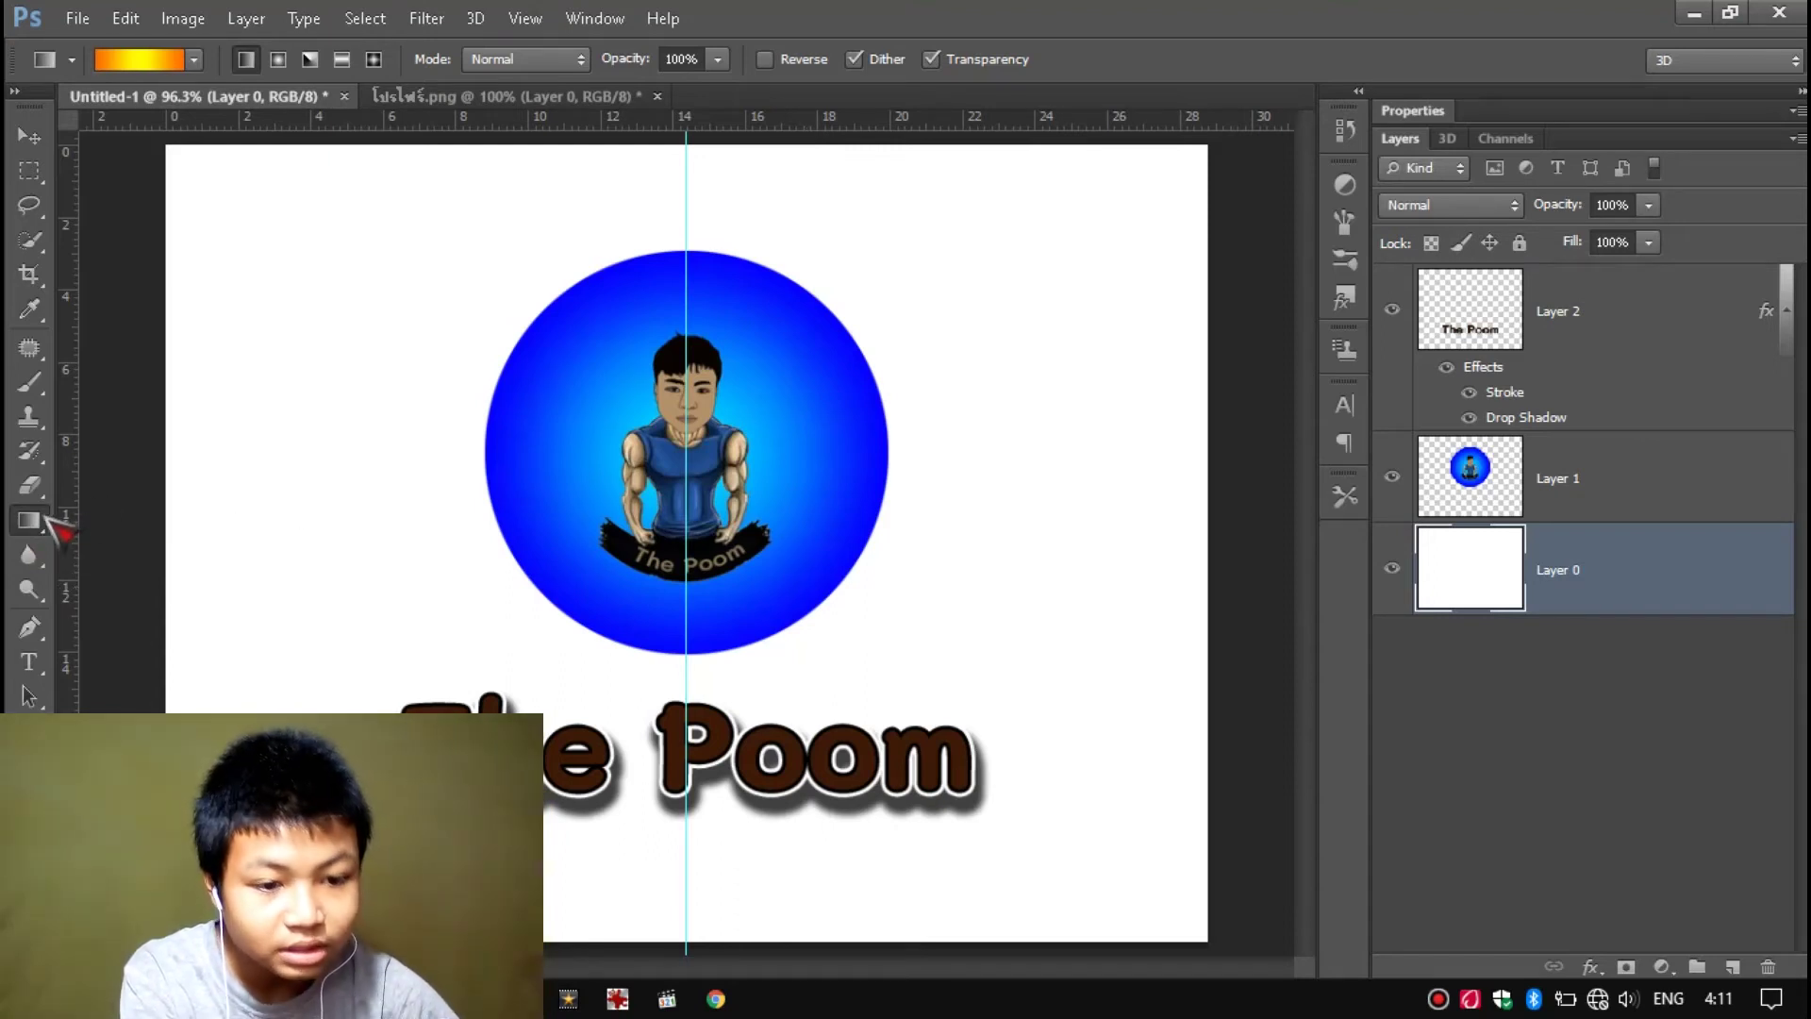
pyautogui.rightClick(54, 531)
pyautogui.click(94, 514)
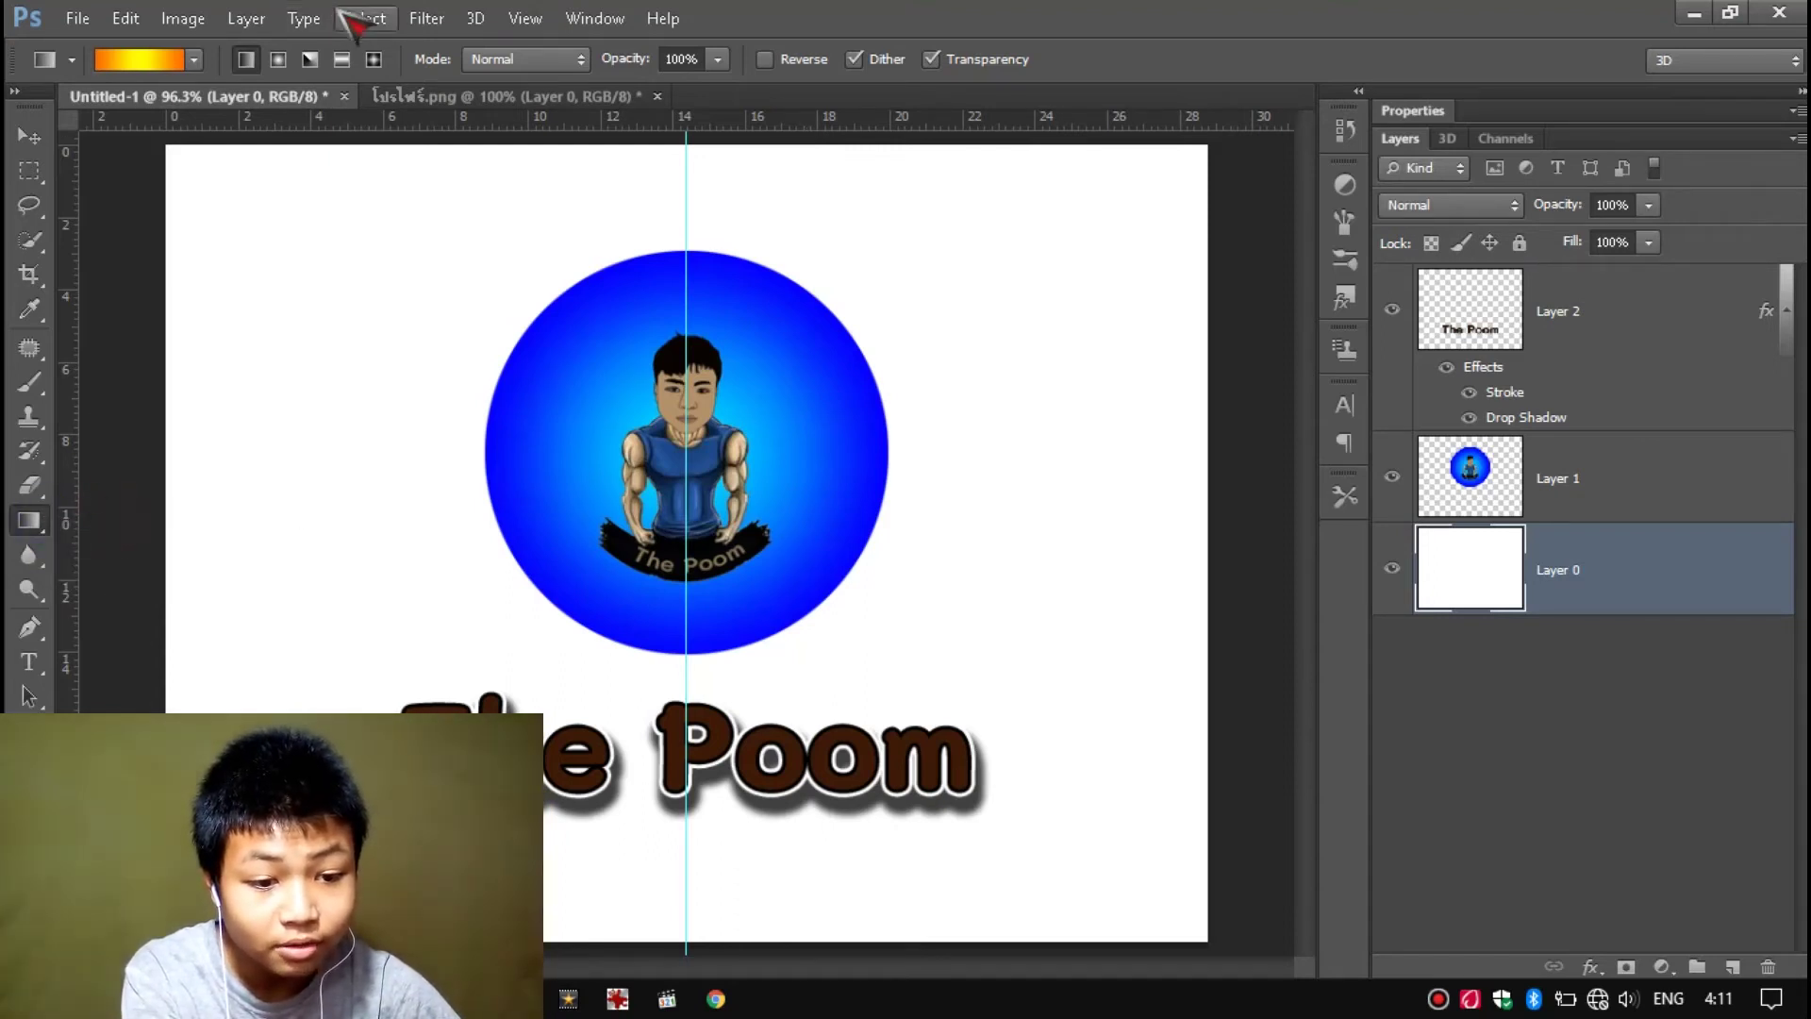
pyautogui.click(140, 59)
pyautogui.moveTo(552, 113); pyautogui.dragTo(388, 128)
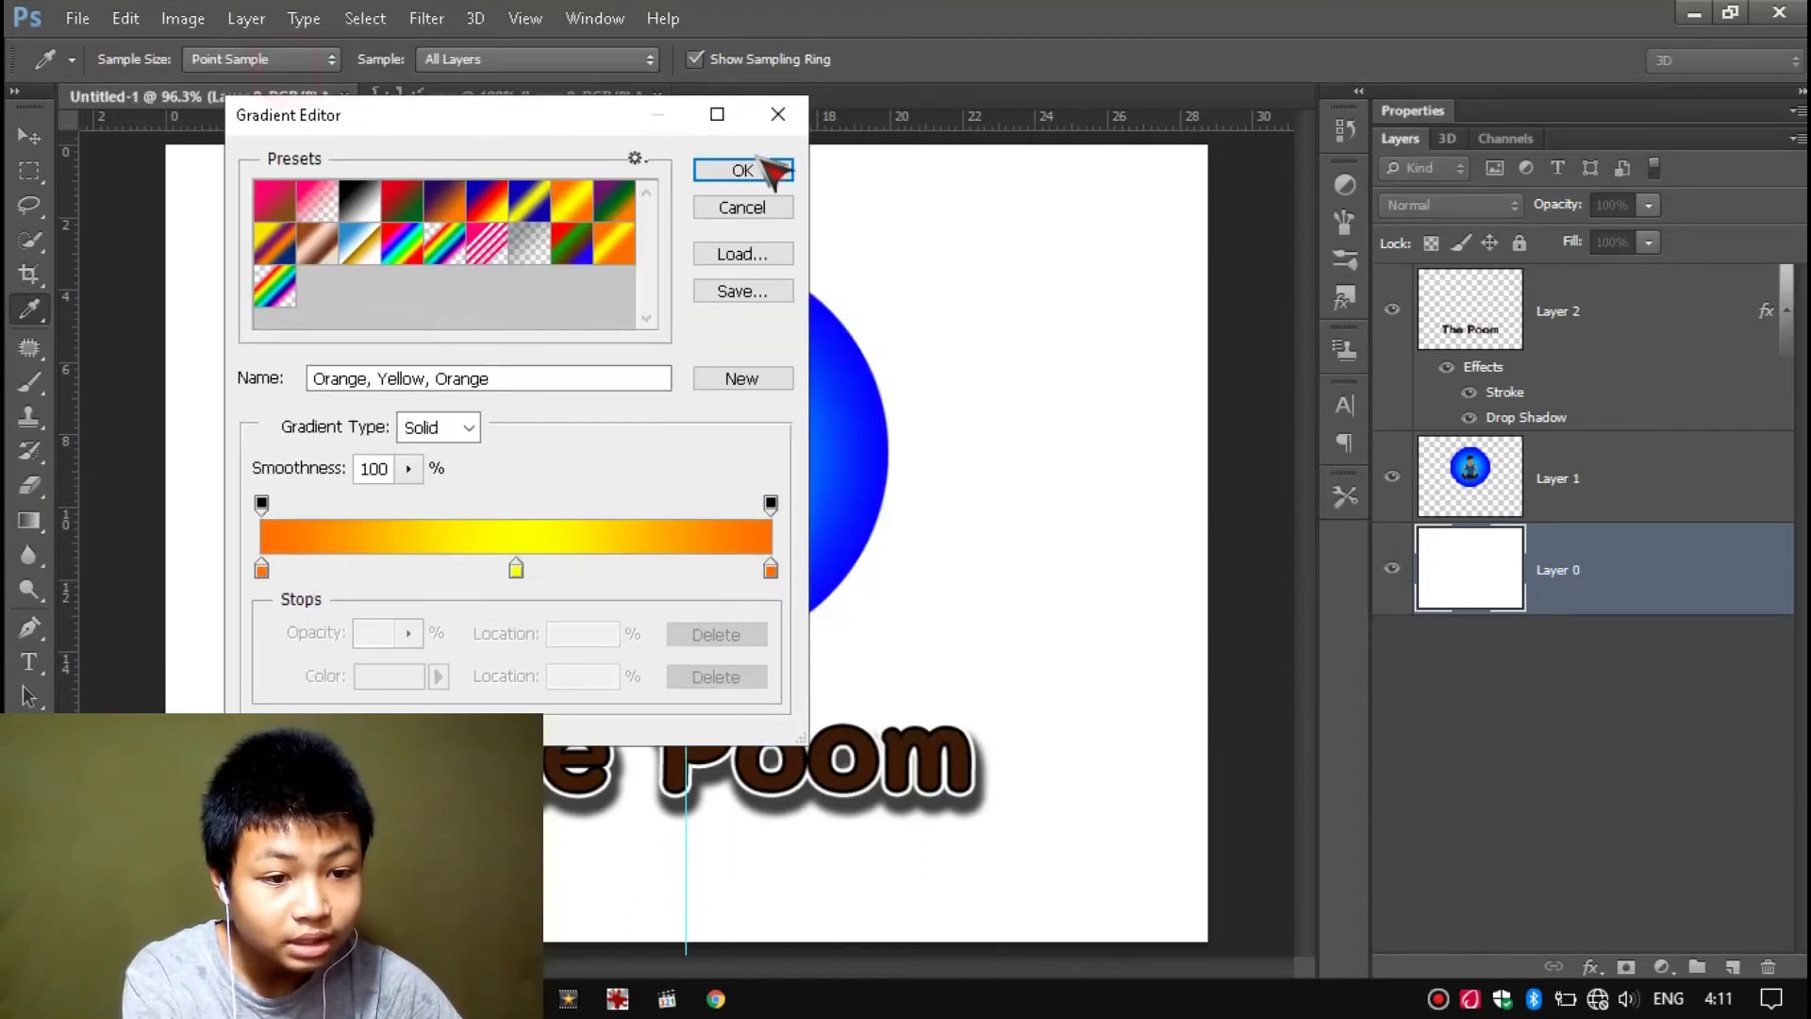
pyautogui.click(741, 168)
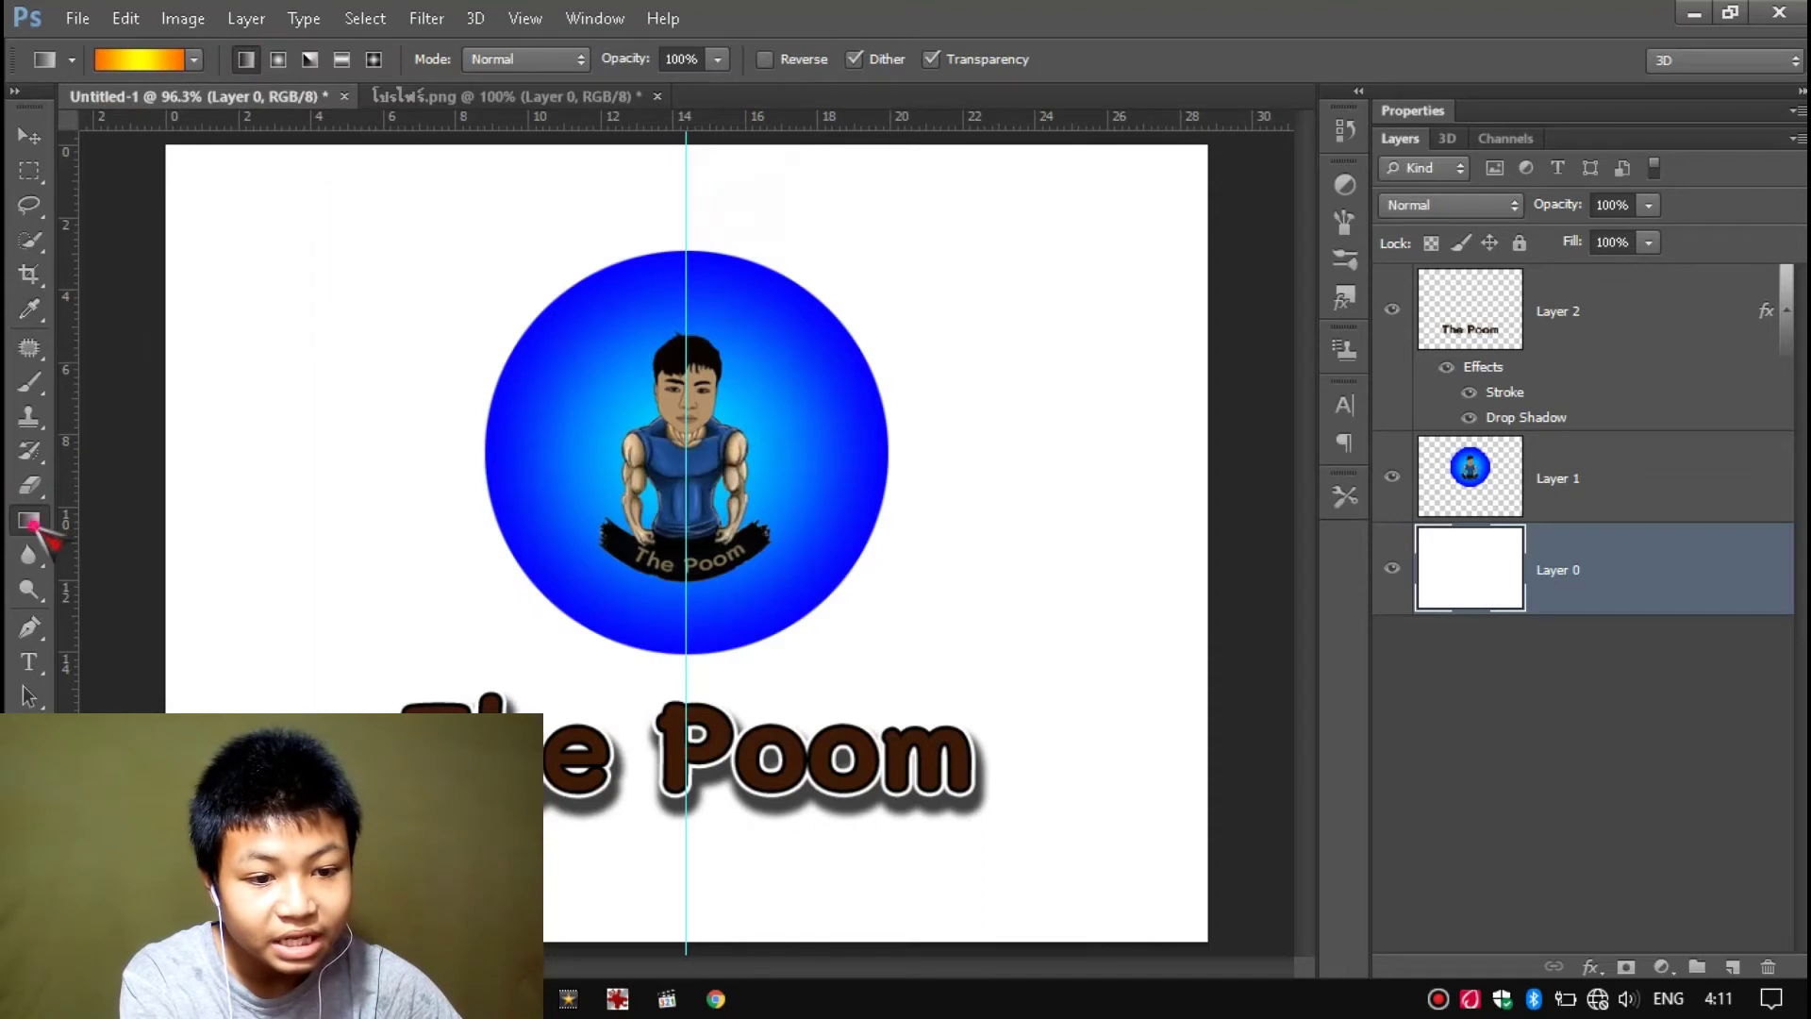
# - Base a new gradient on the Foreground to Background preset and set its starting colour stop to pure blue
pyautogui.click(134, 62)
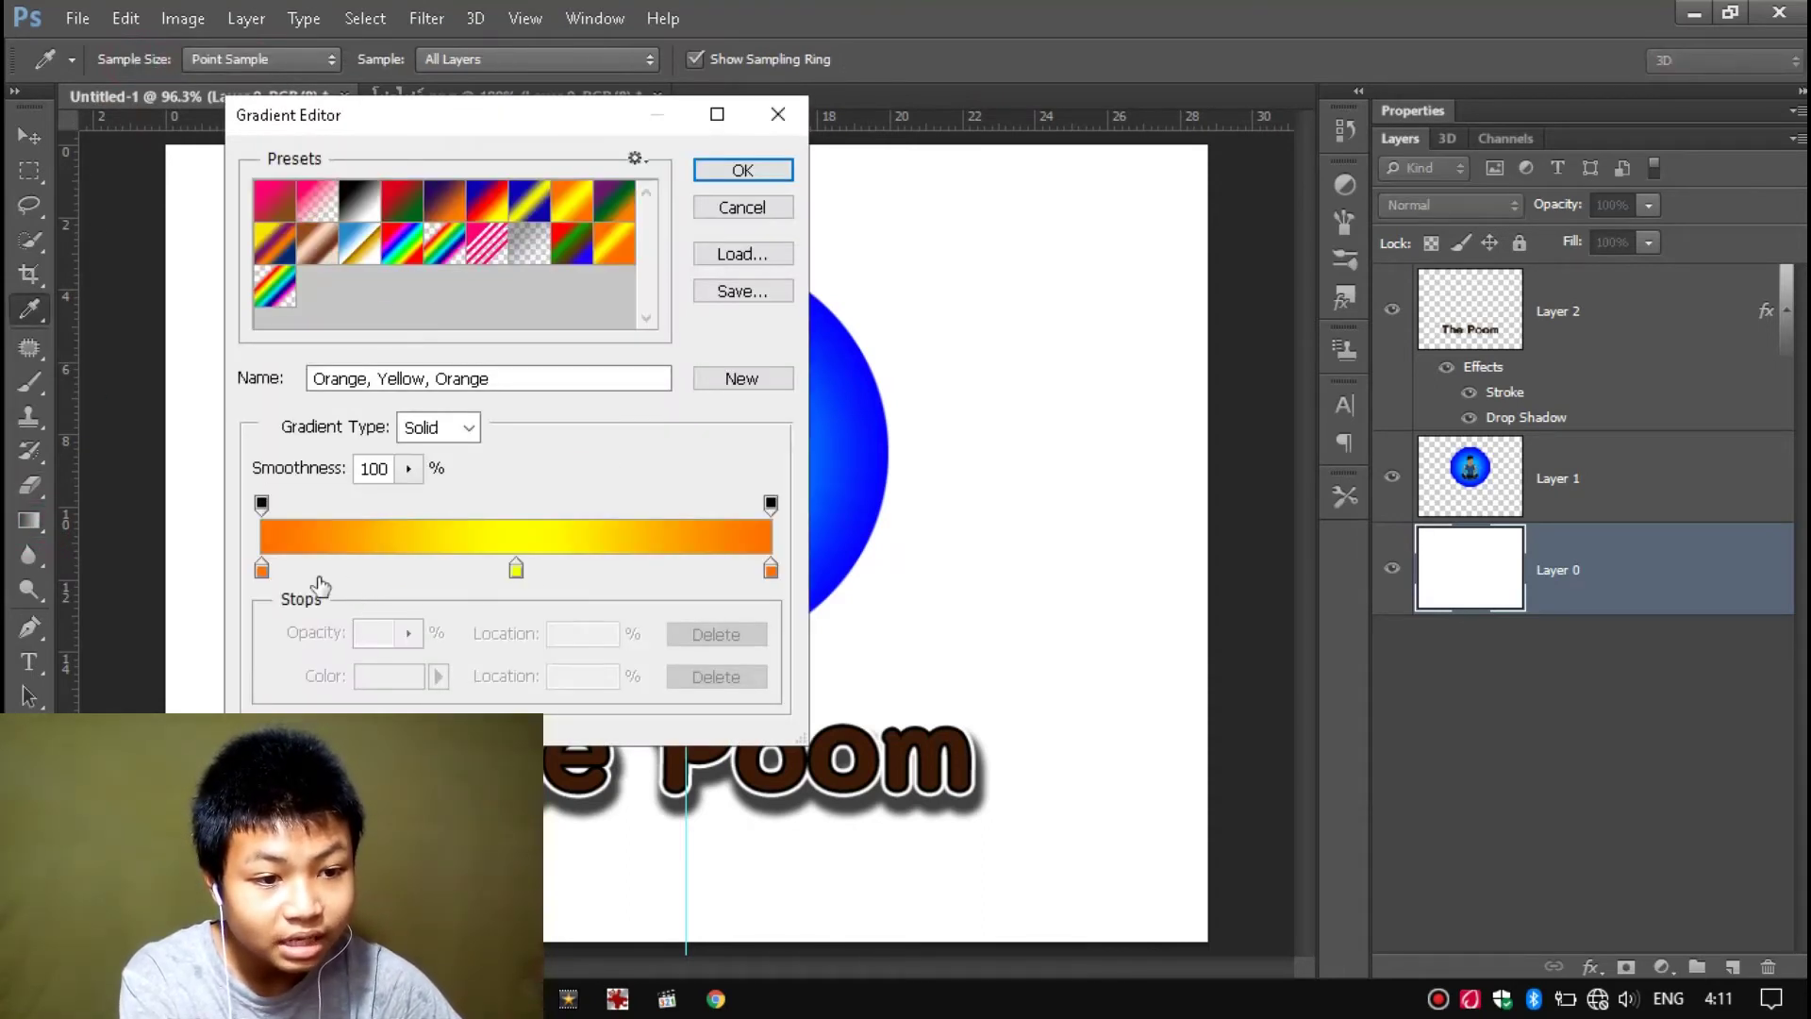
pyautogui.click(292, 206)
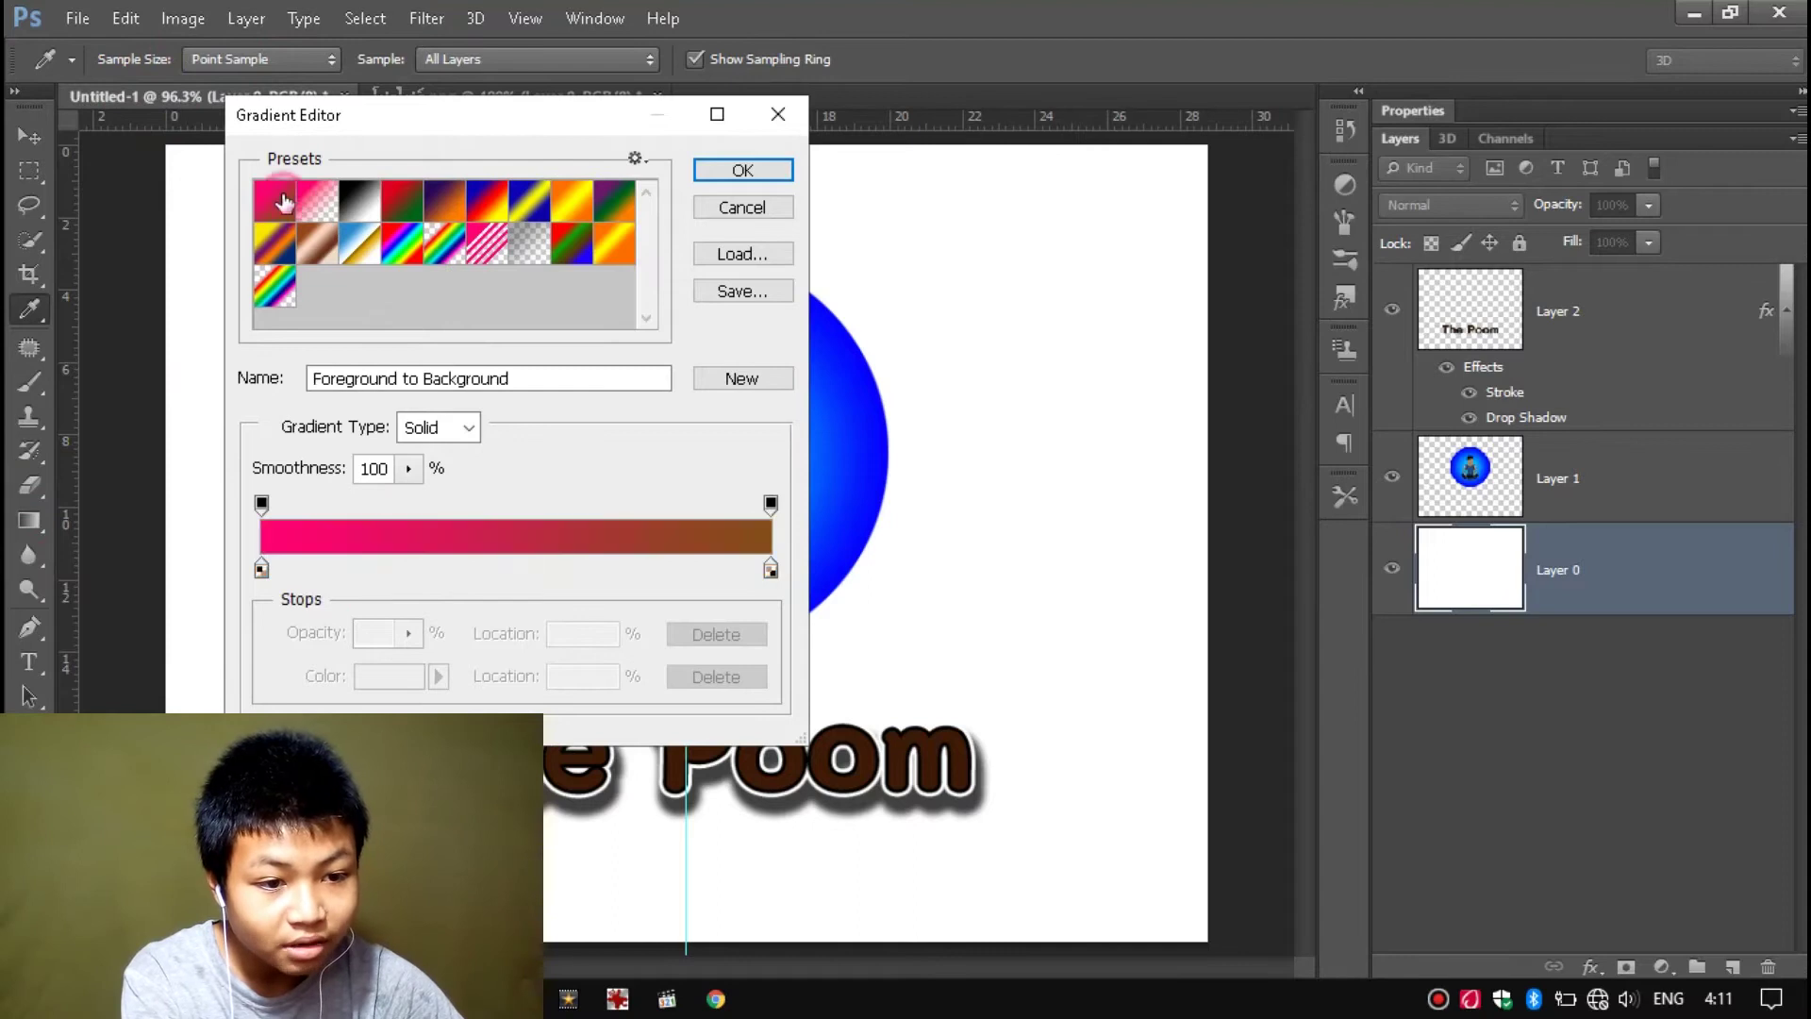
pyautogui.click(263, 569)
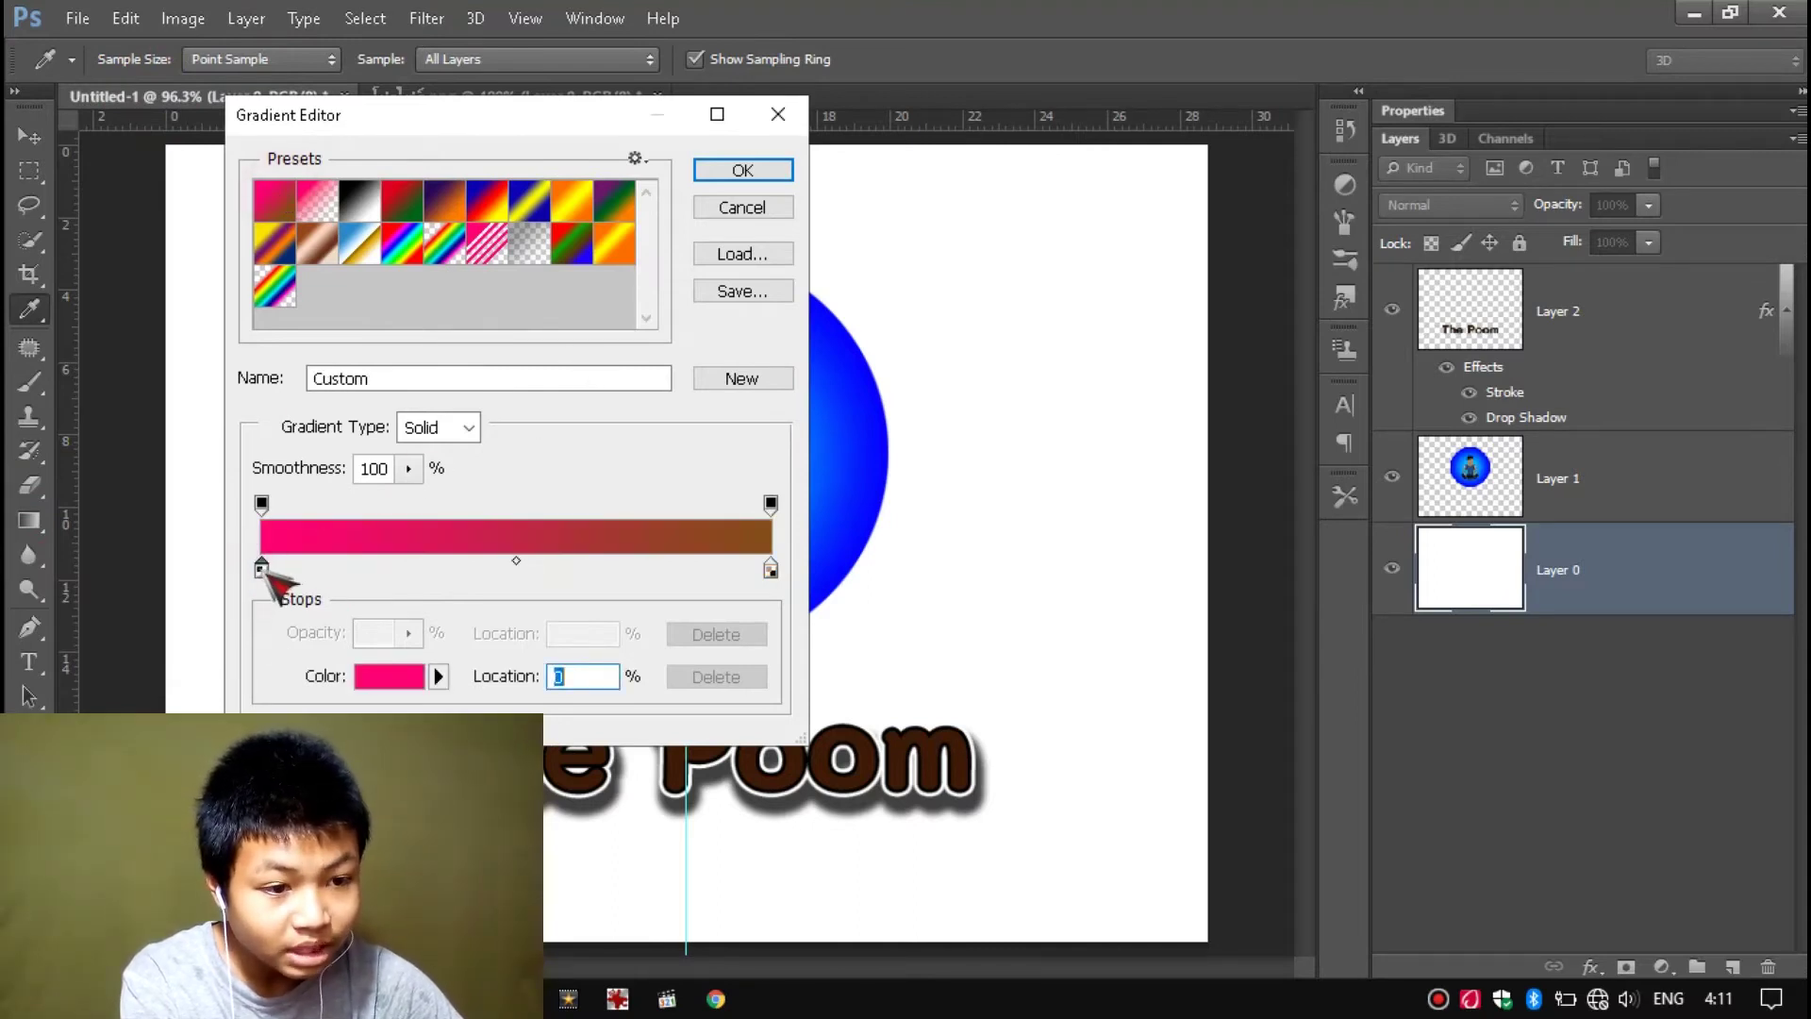
pyautogui.doubleClick(260, 567)
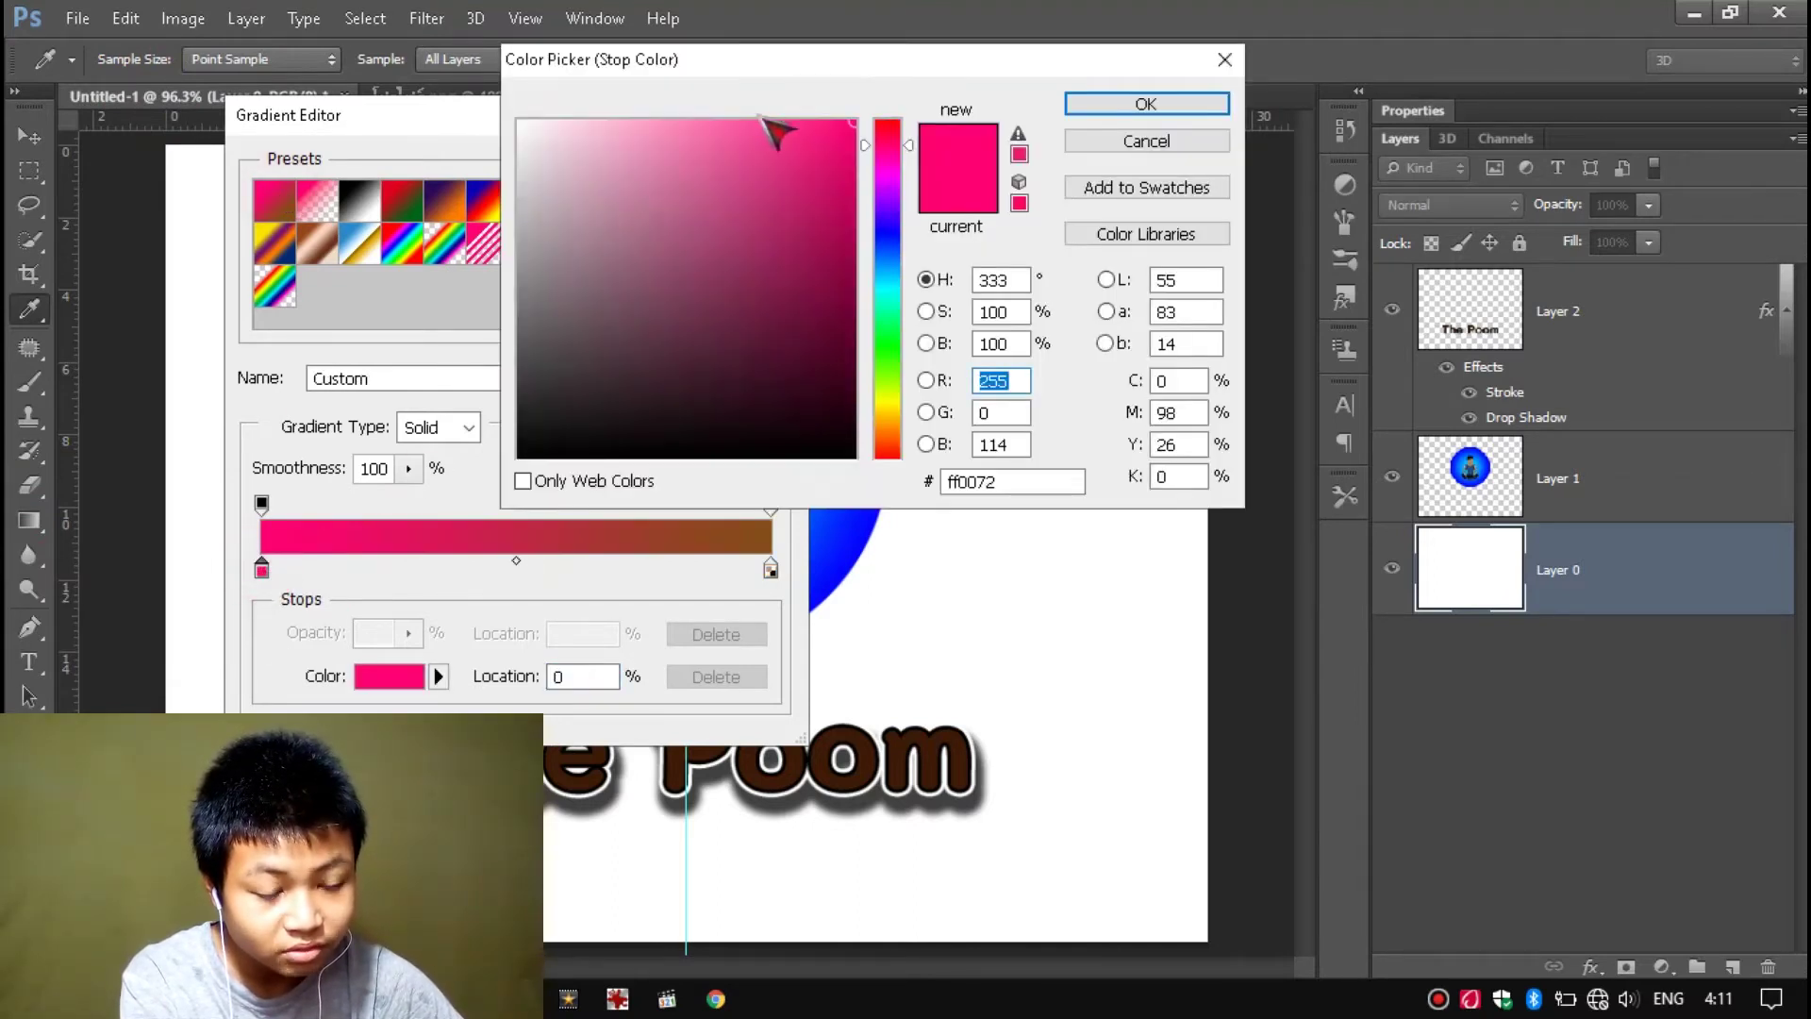
pyautogui.moveTo(760, 61); pyautogui.dragTo(516, 51)
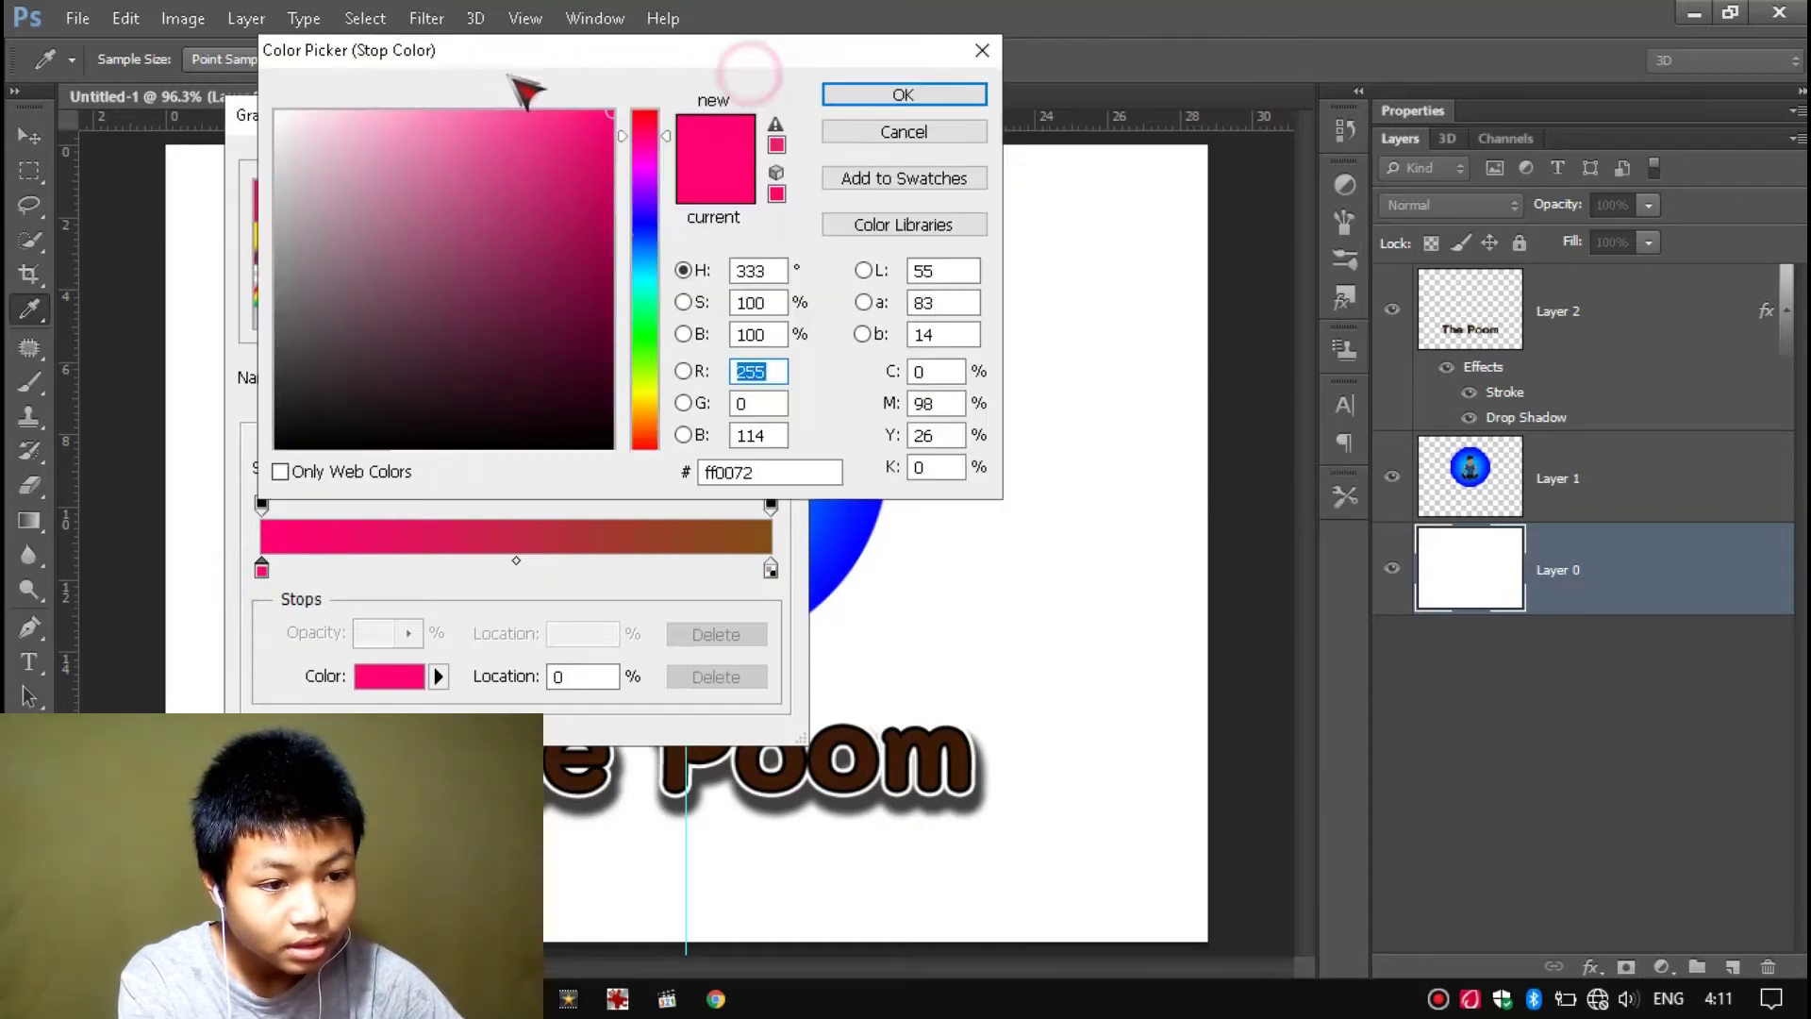
pyautogui.click(645, 224)
pyautogui.click(845, 95)
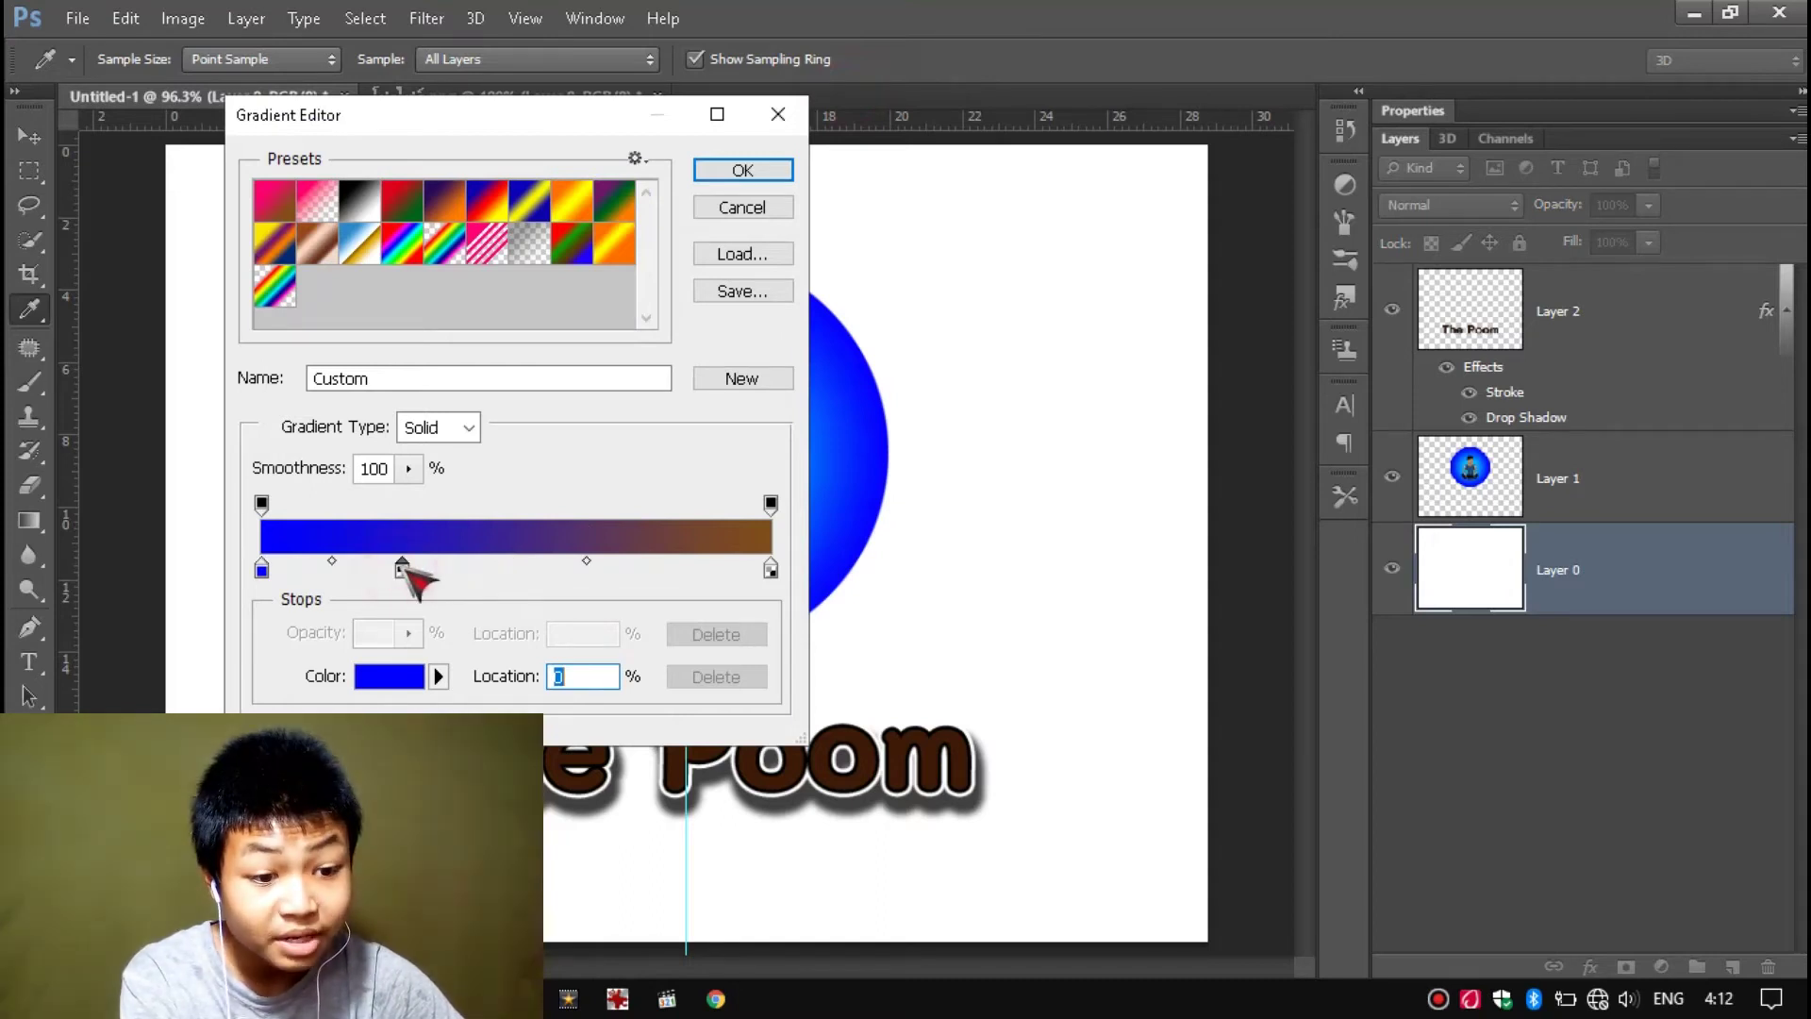
# - Delete the extra middle stop, set the gradient's end stop to light blue (00ccff) and accept the gradient
pyautogui.click(517, 570)
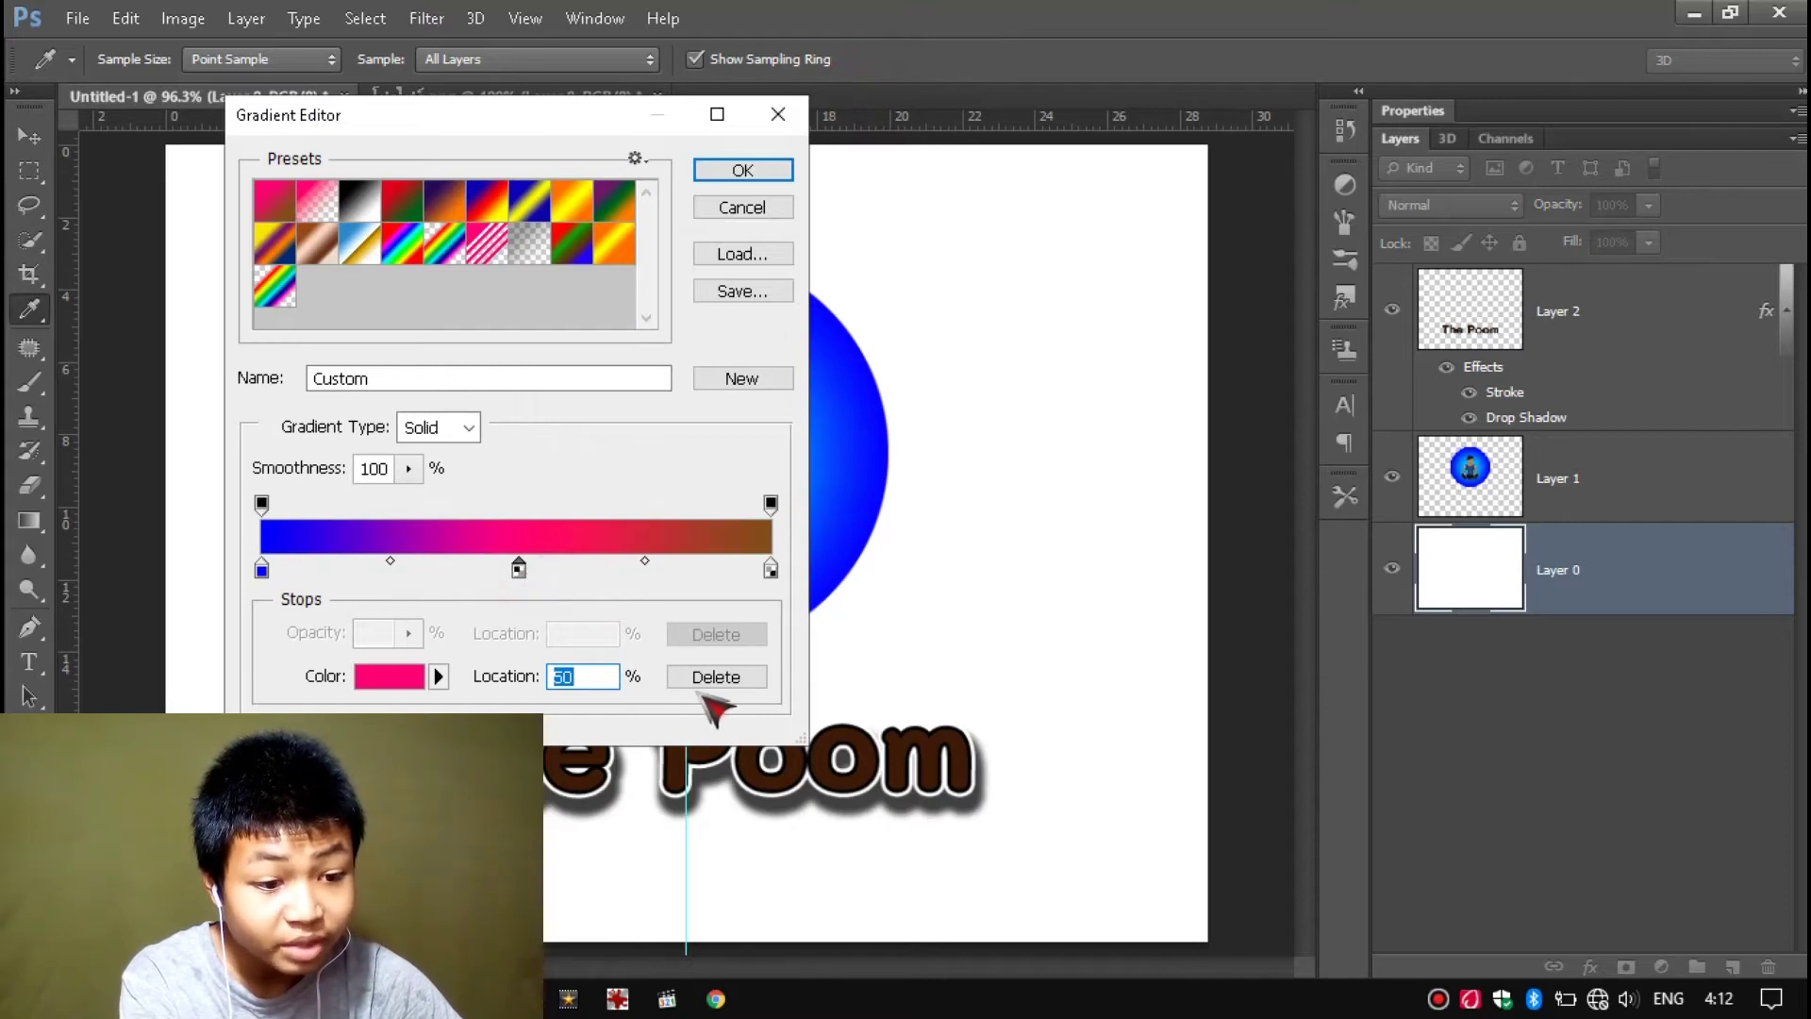
pyautogui.click(716, 677)
pyautogui.doubleClick(771, 569)
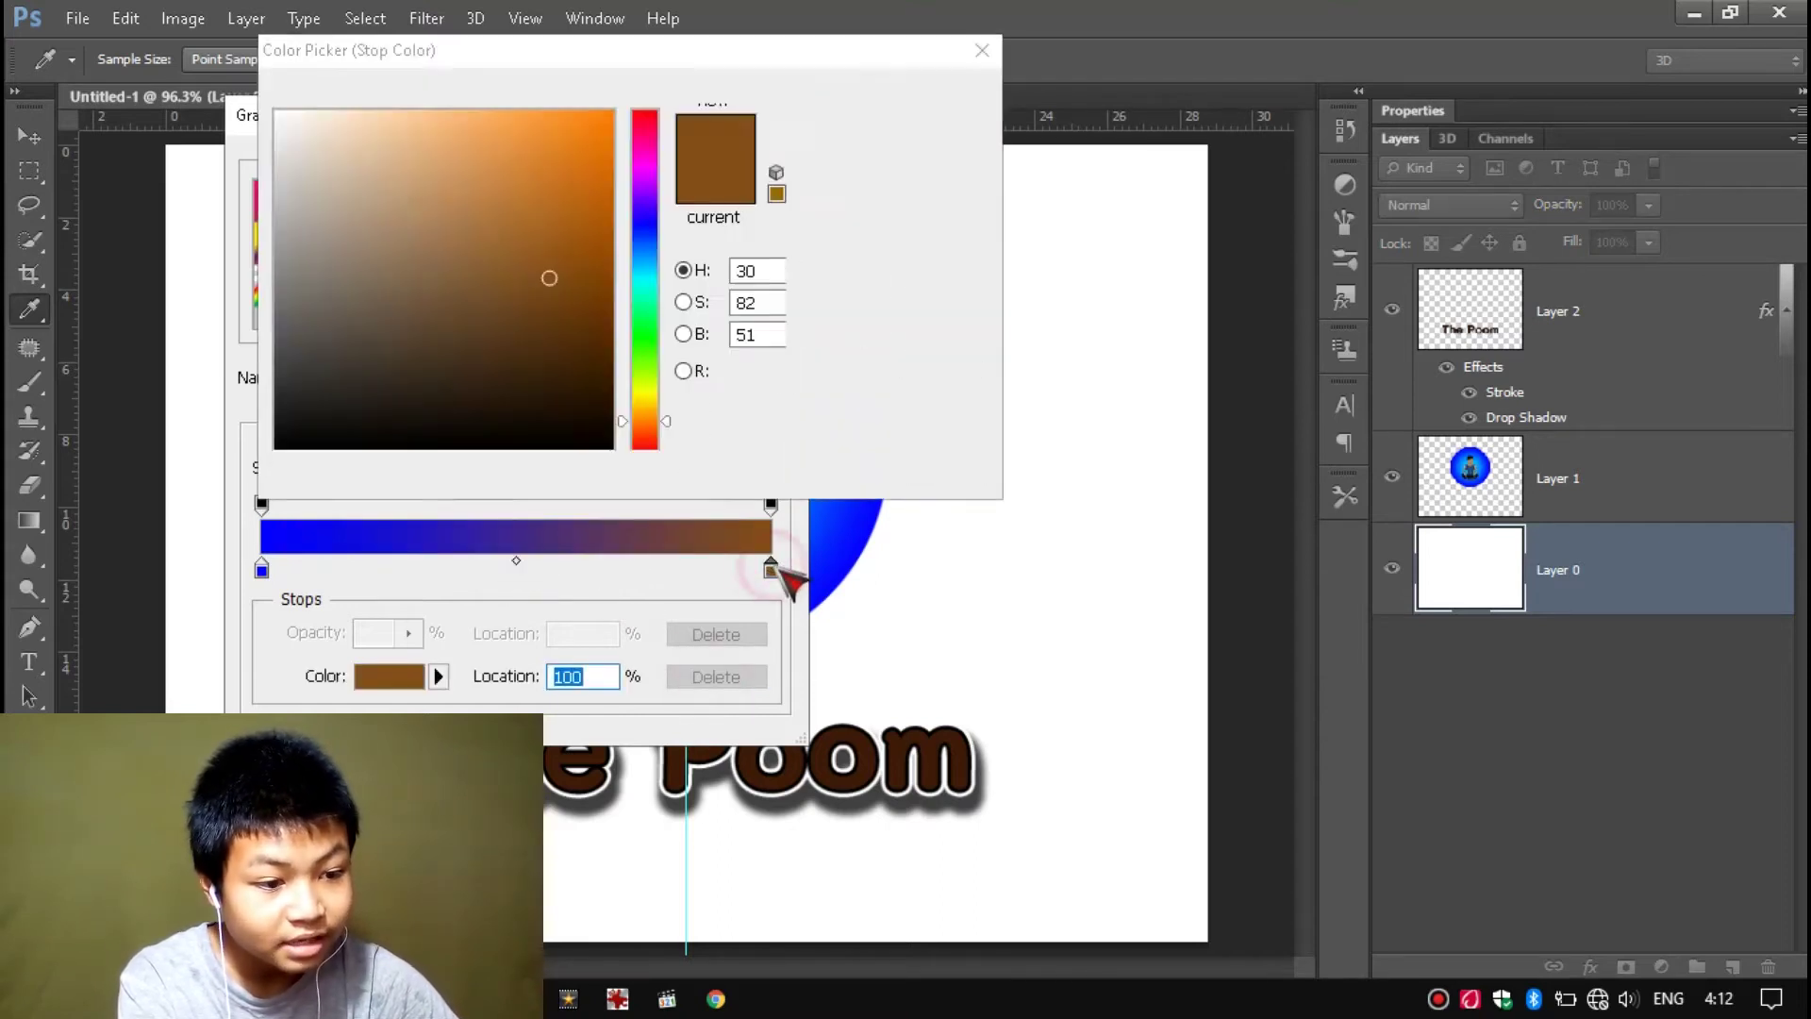
pyautogui.moveTo(545, 227); pyautogui.dragTo(614, 109)
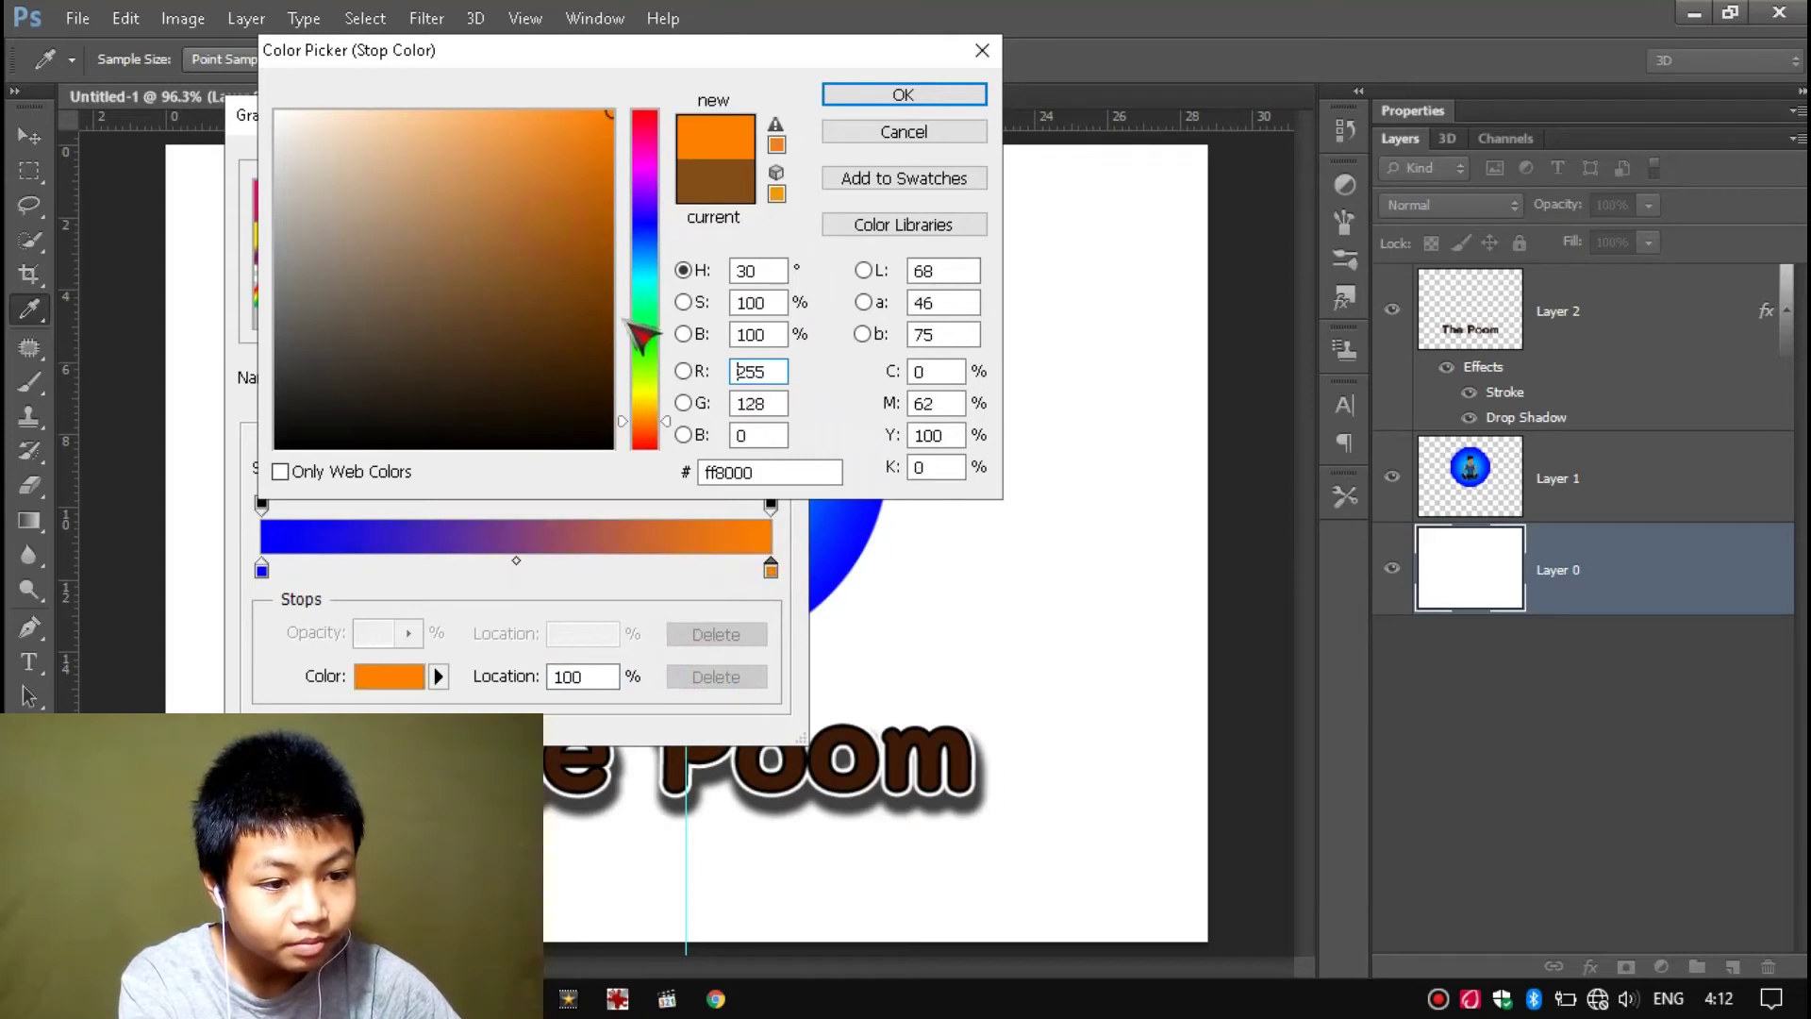
pyautogui.click(645, 269)
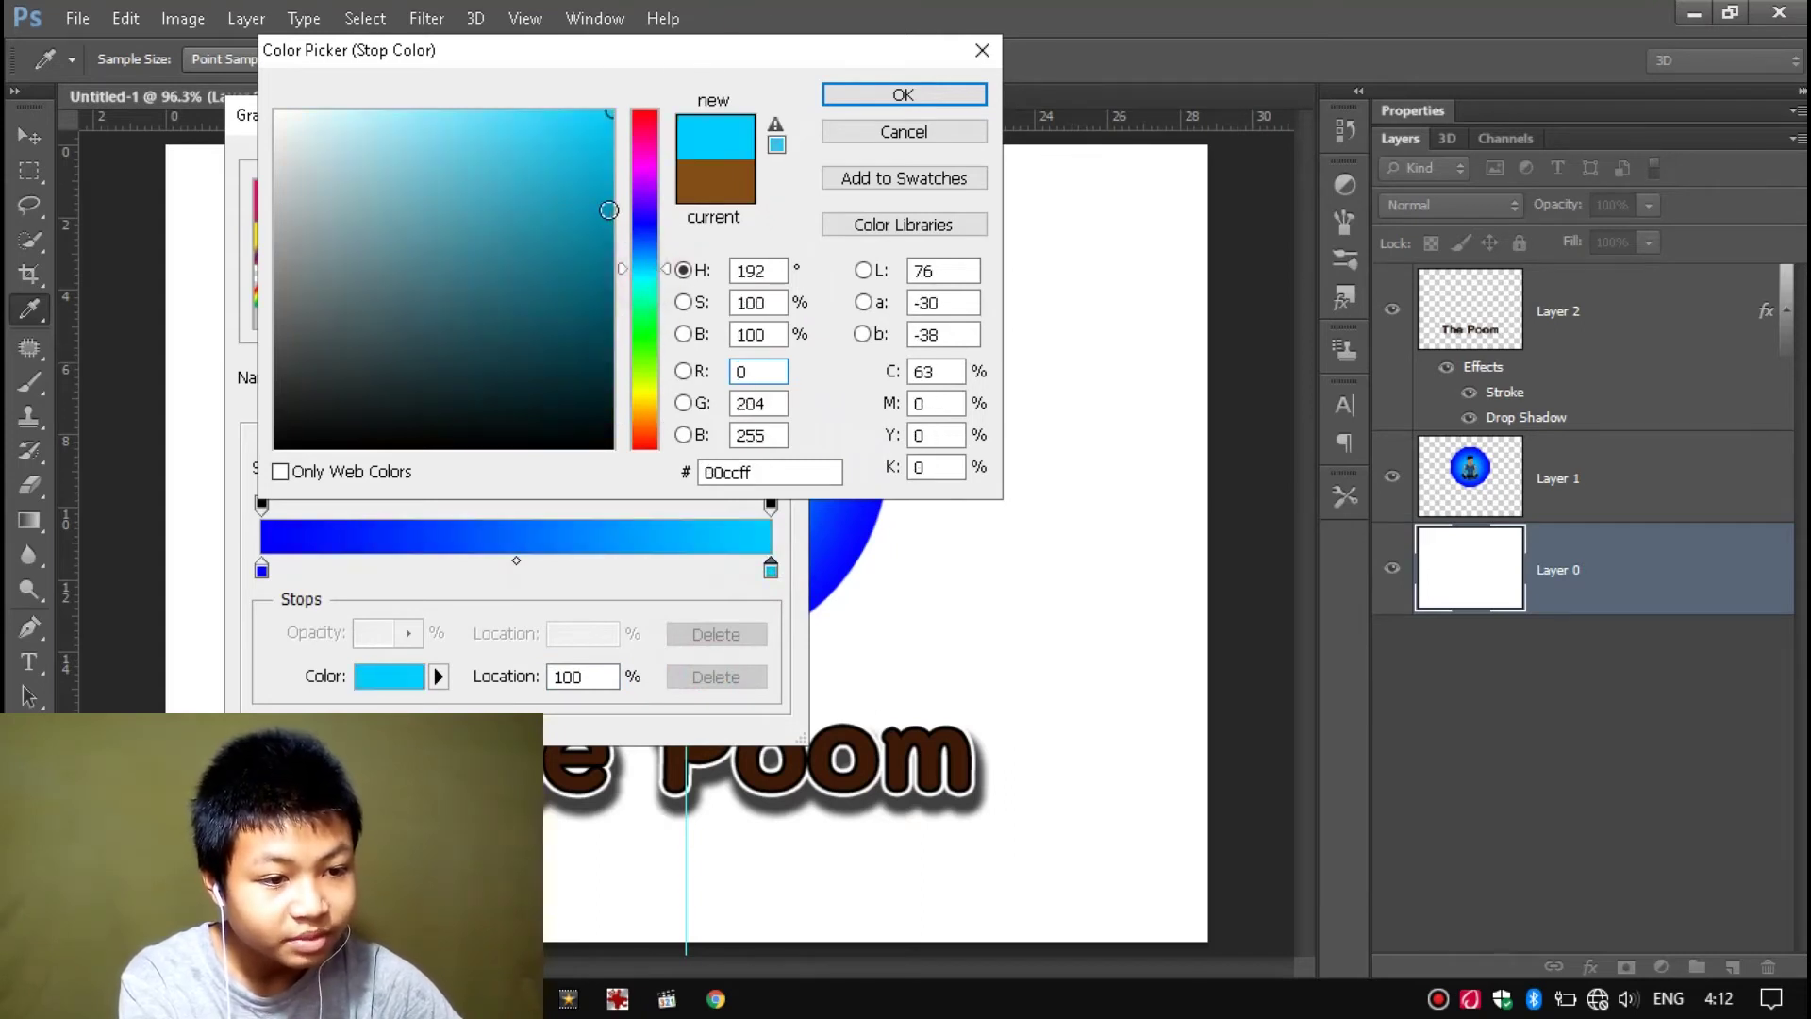
pyautogui.click(908, 93)
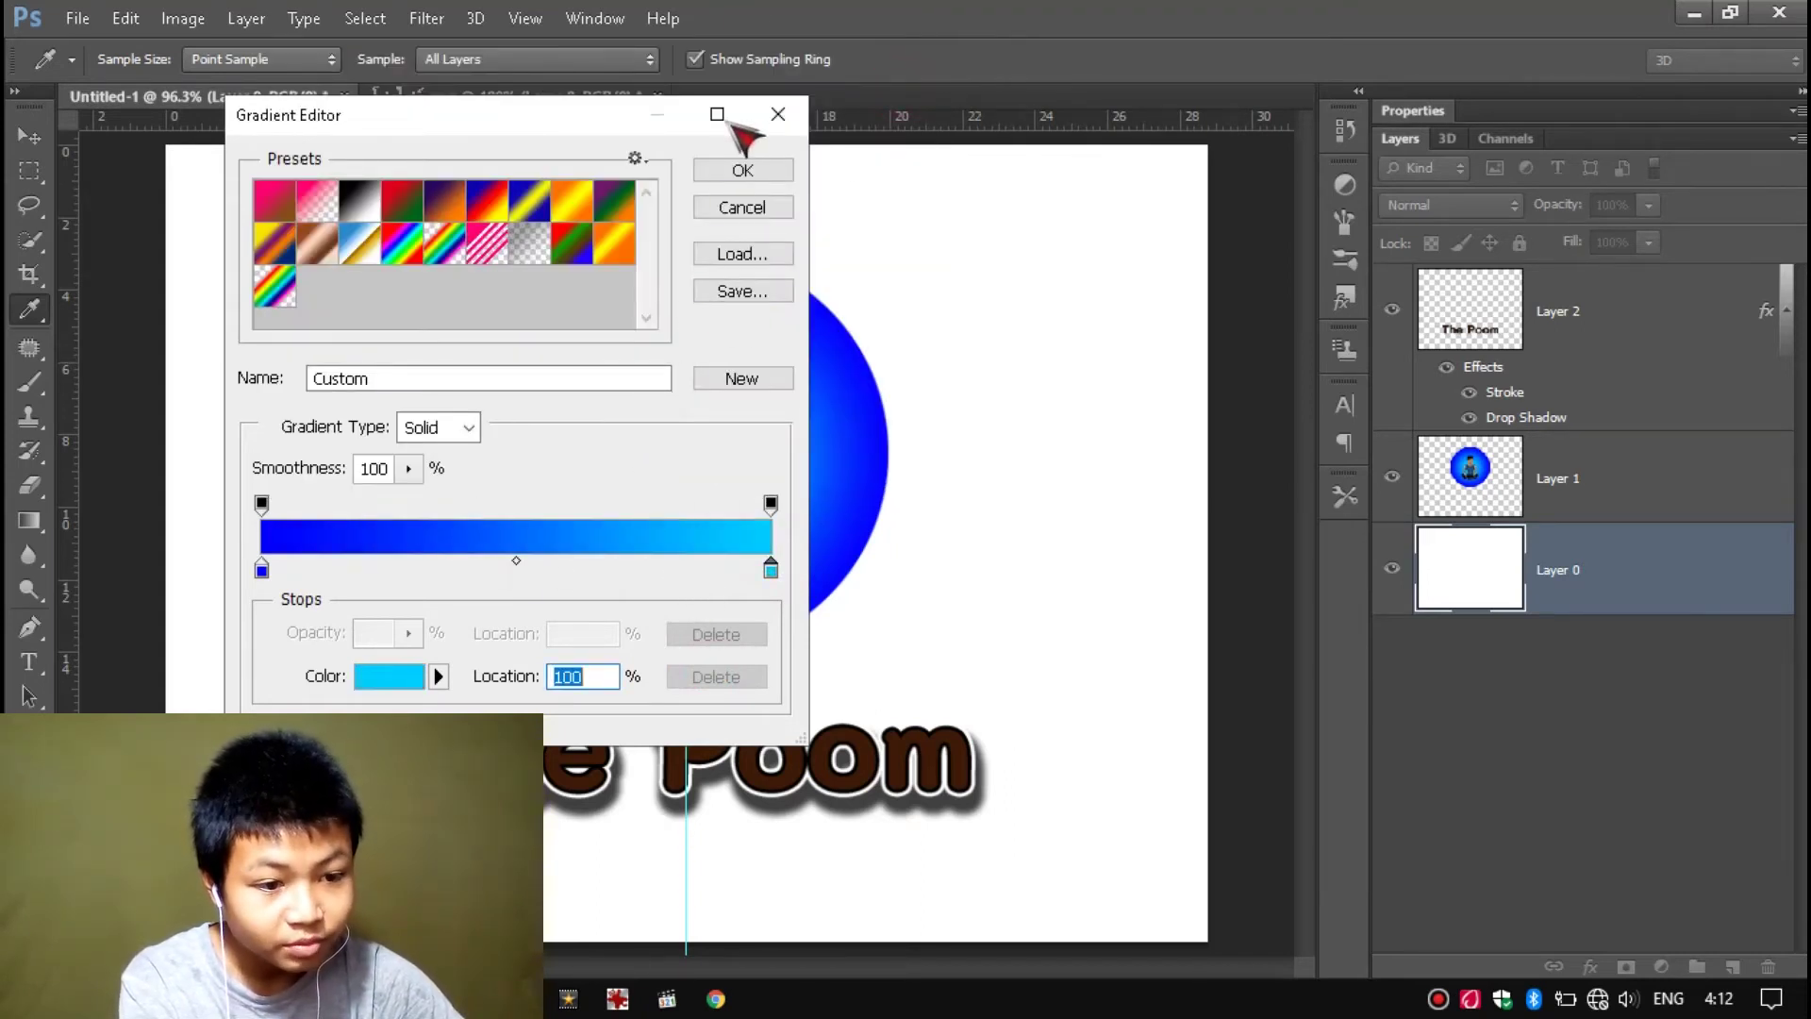
pyautogui.click(742, 175)
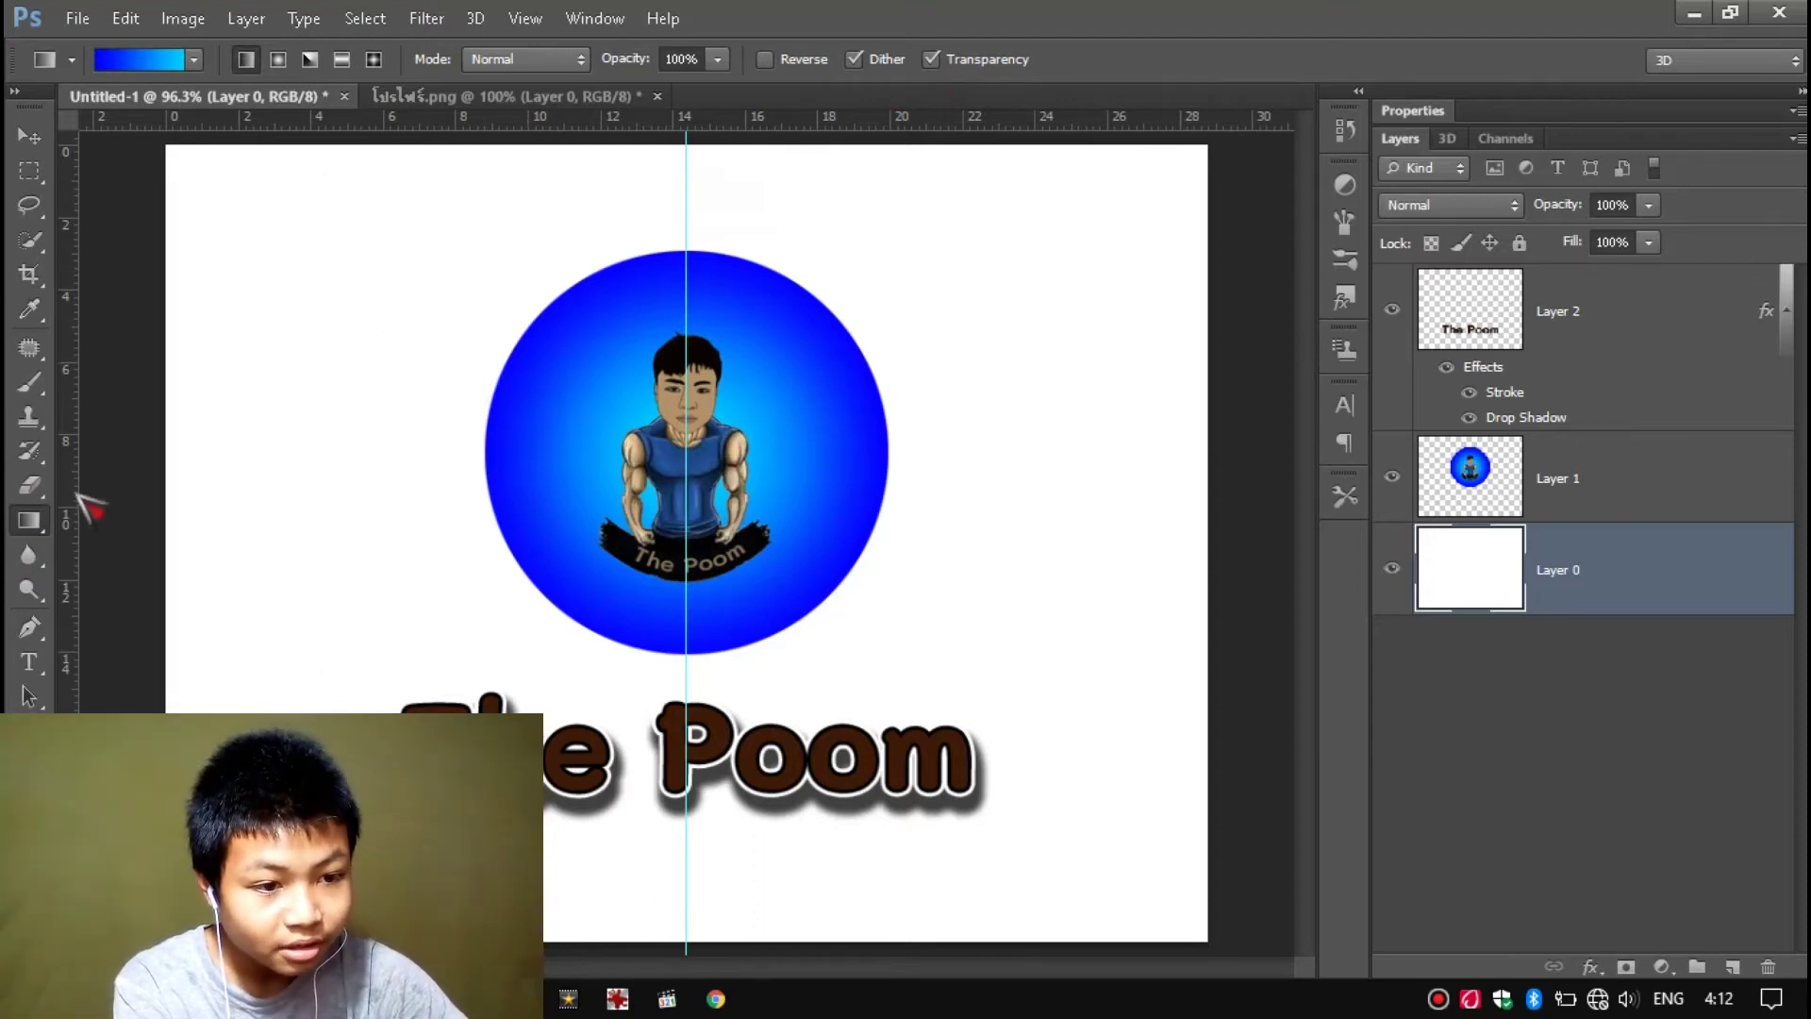
# - Fill the background layer with a top-to-bottom linear gradient and try a diagonal radial gradient over it
pyautogui.moveTo(611, 189); pyautogui.dragTo(528, 896)
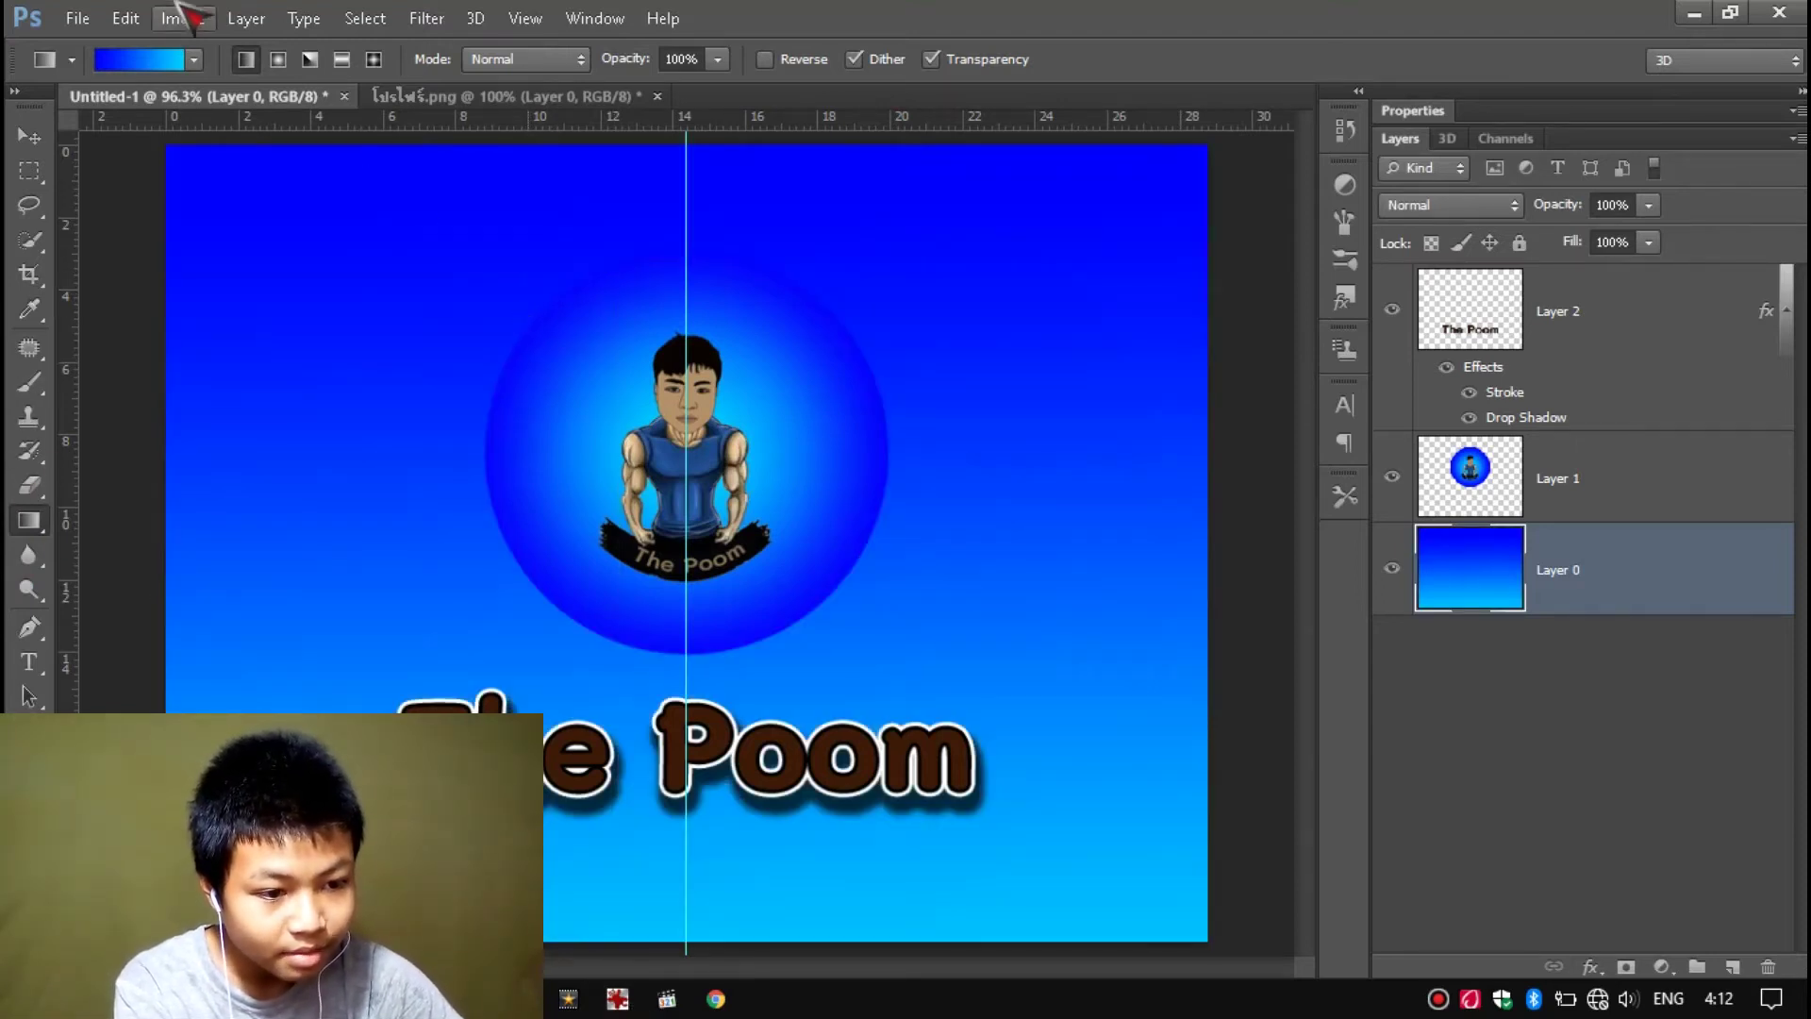
pyautogui.click(278, 60)
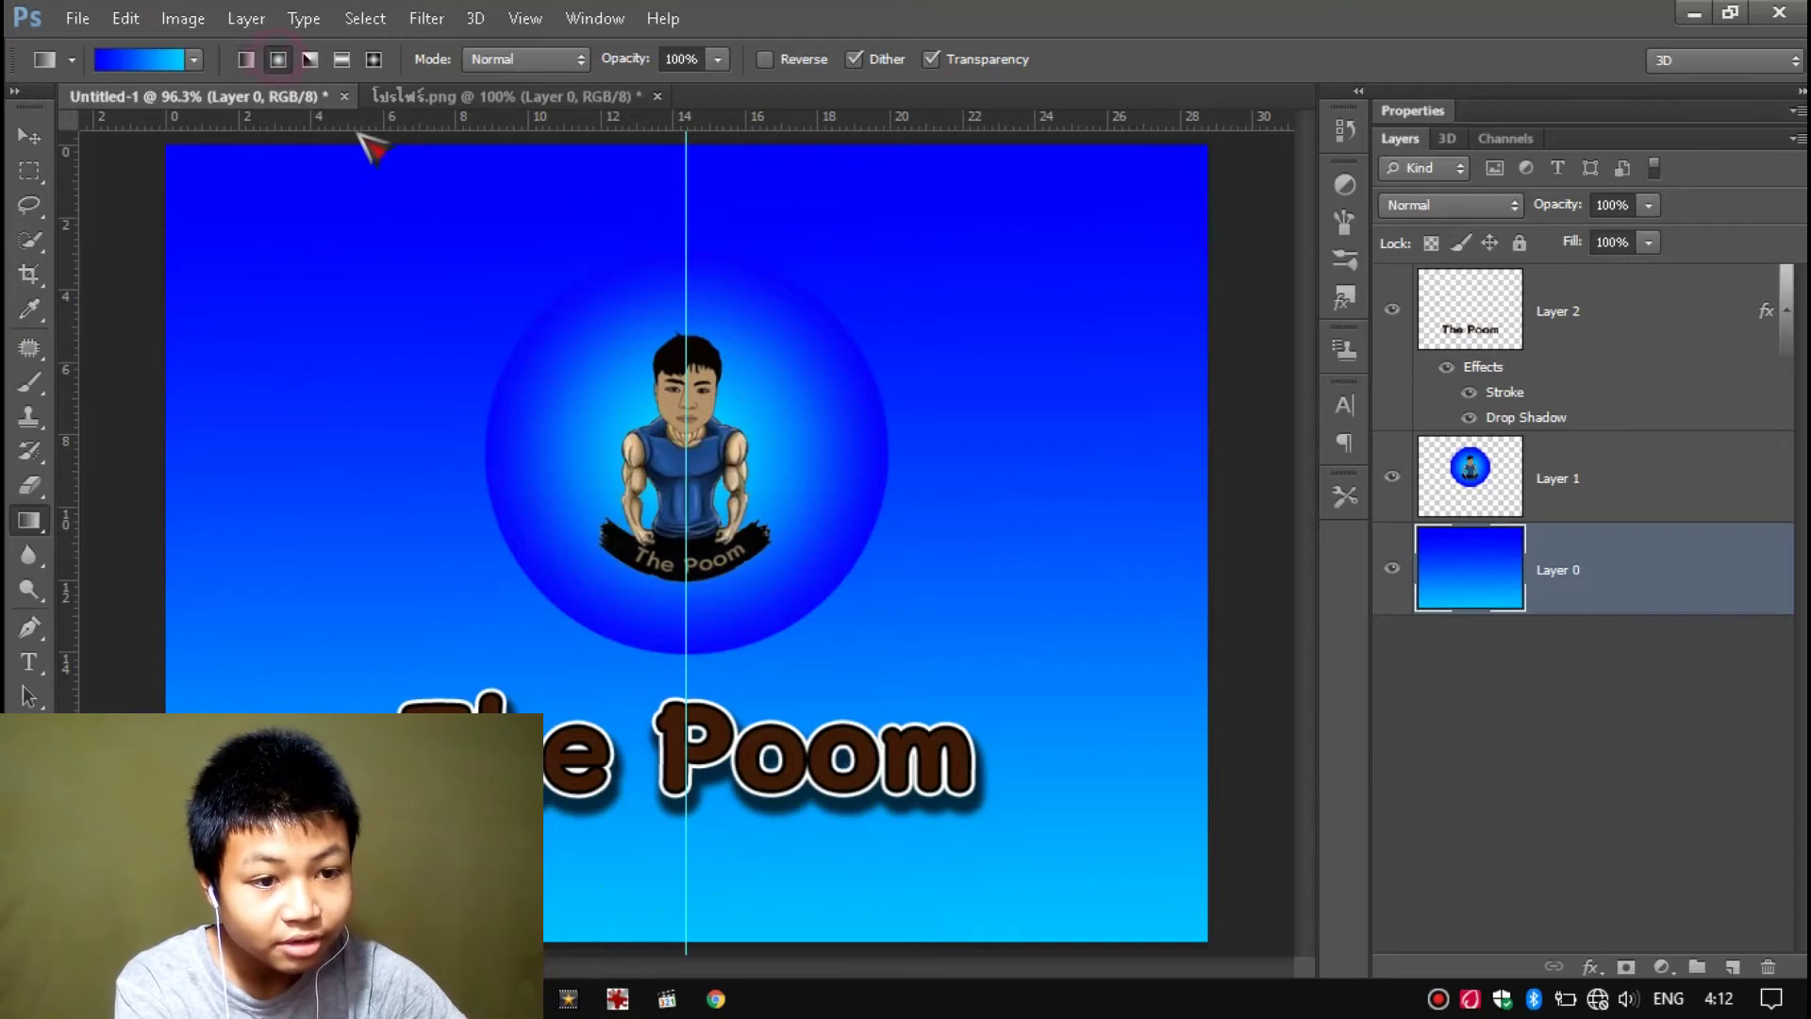
pyautogui.moveTo(303, 324); pyautogui.dragTo(552, 590)
# - Try angle gradients on the background layer from different centres, ending with one starting just below the "The Poom" text
pyautogui.click(312, 59)
pyautogui.moveTo(460, 202); pyautogui.dragTo(444, 486)
pyautogui.moveTo(500, 360); pyautogui.dragTo(501, 460)
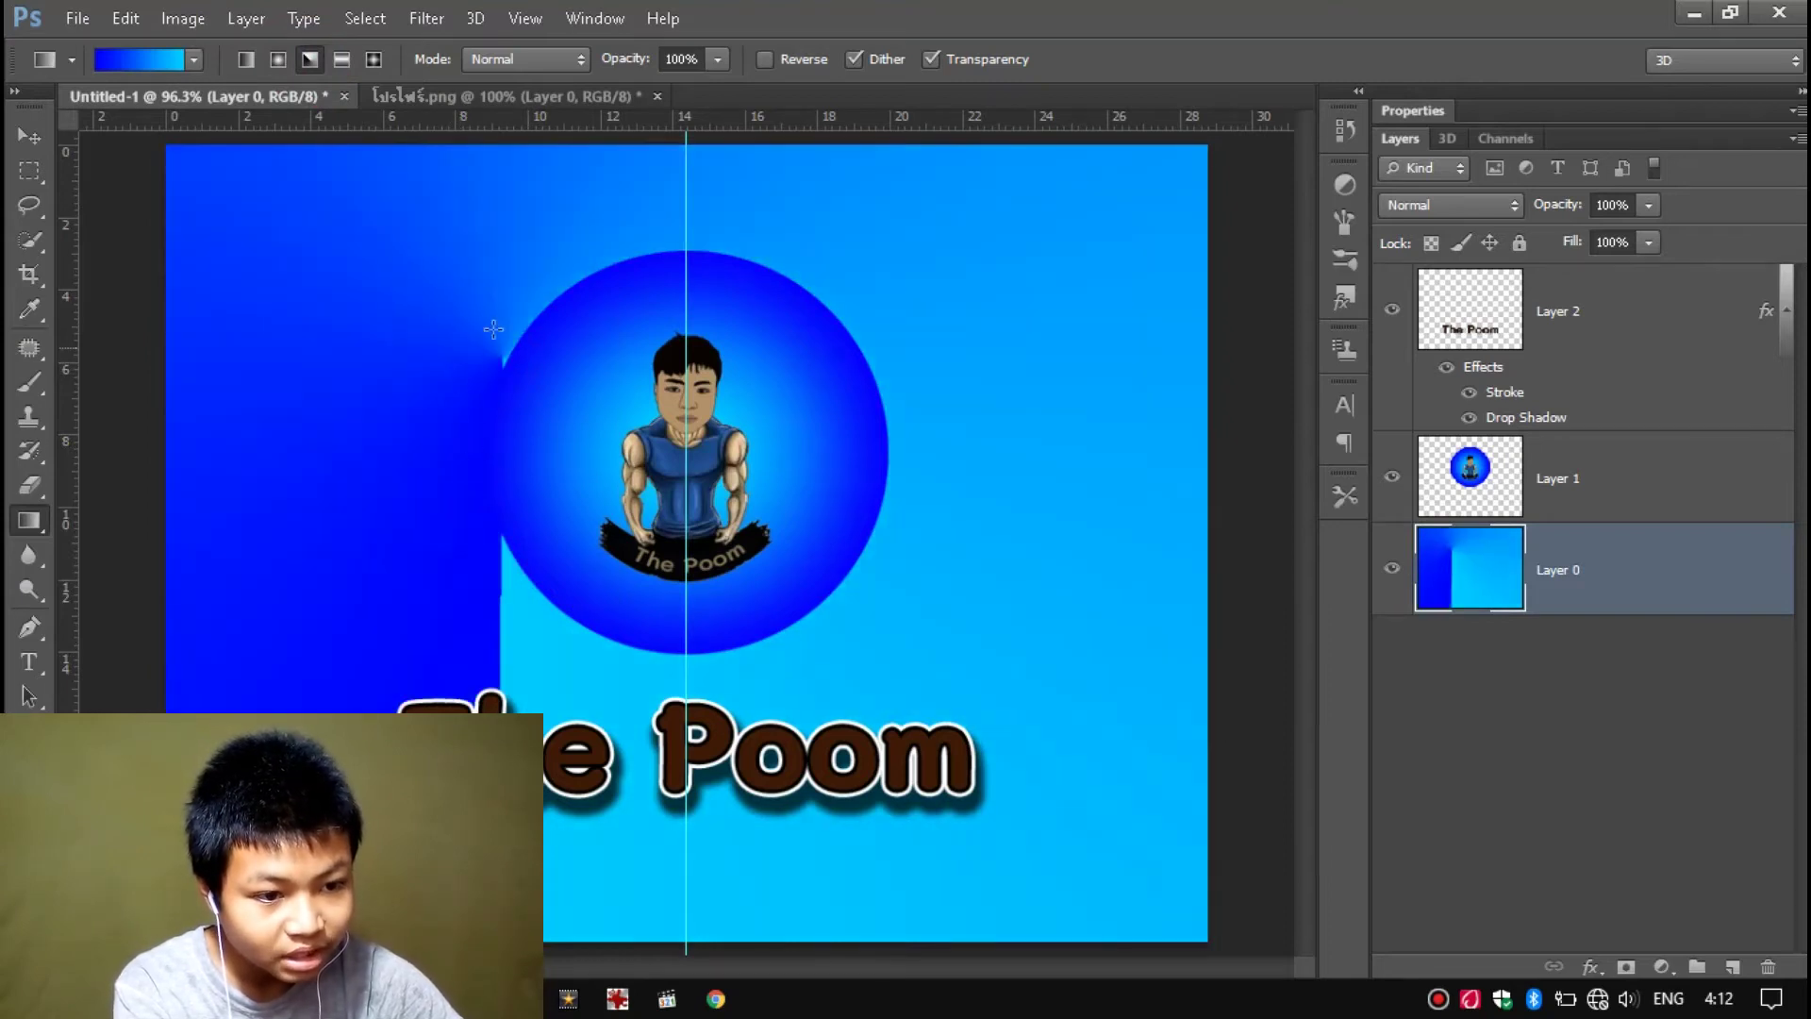
pyautogui.moveTo(600, 832); pyautogui.dragTo(599, 934)
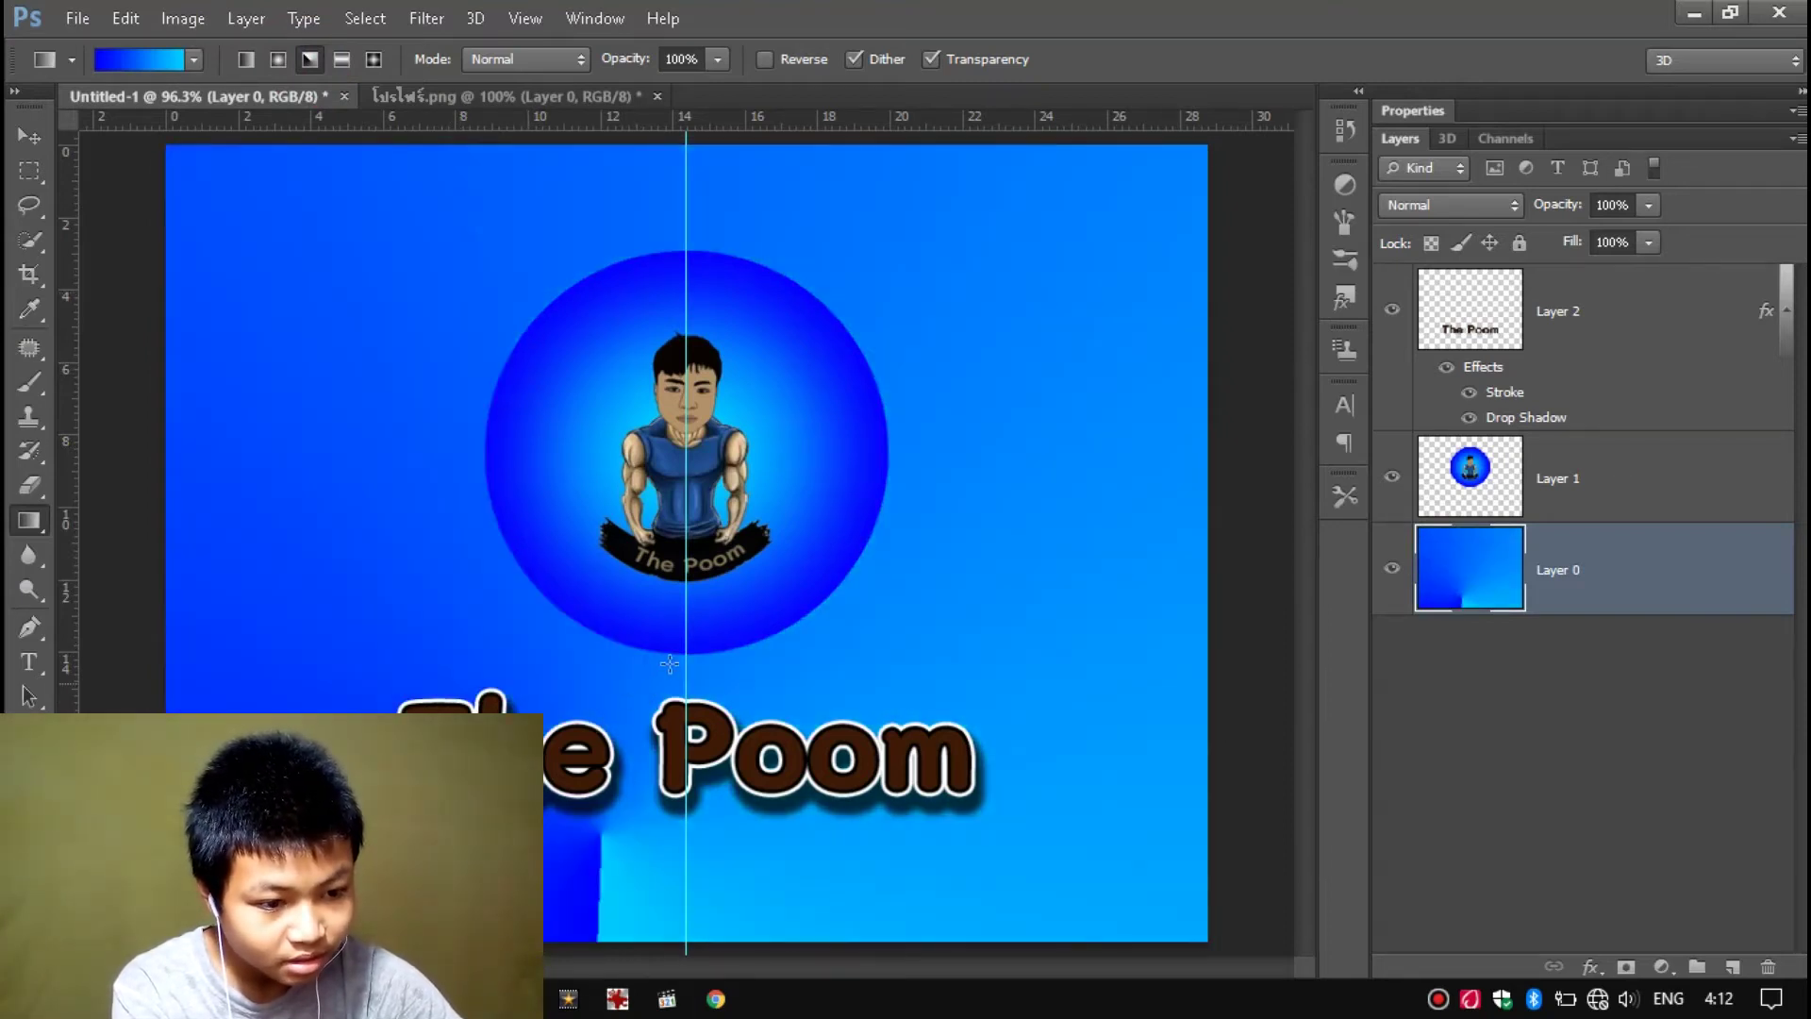
# - Try reflected gradients on the background layer at several angles, ending with a vertical one centred behind the logo's lower part
pyautogui.click(342, 59)
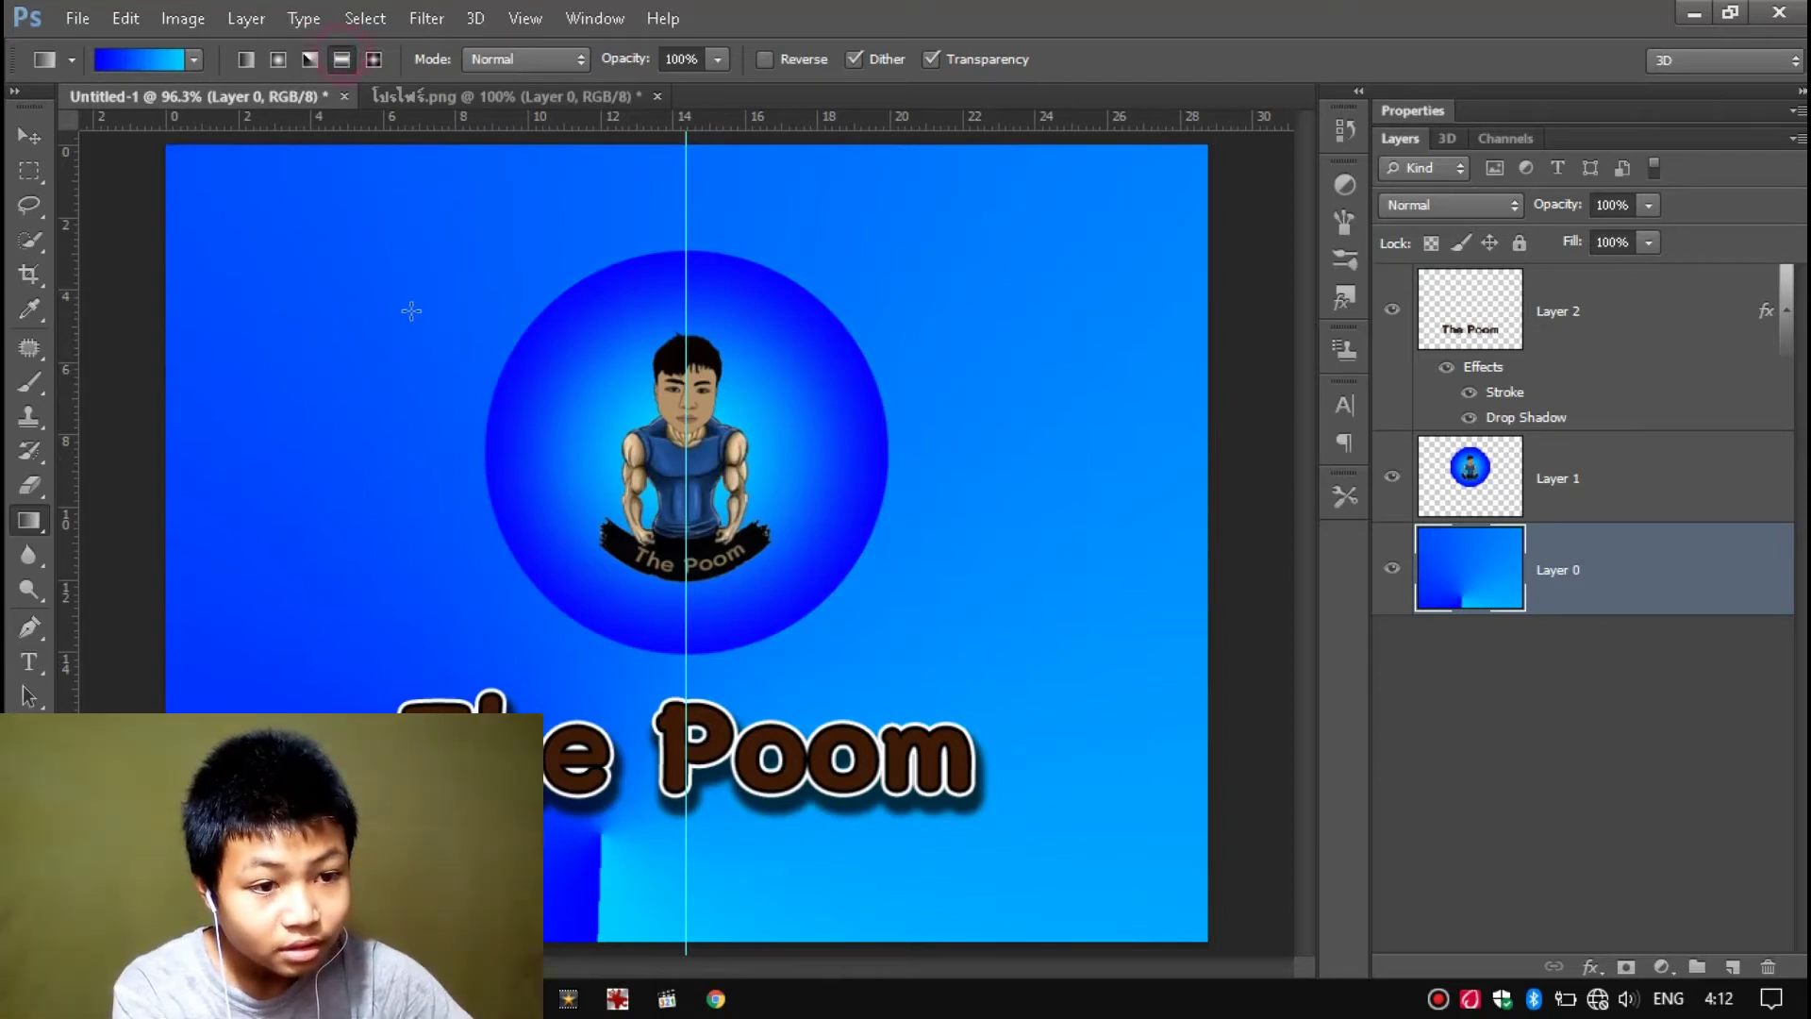
pyautogui.moveTo(453, 605); pyautogui.dragTo(457, 668)
pyautogui.moveTo(471, 552); pyautogui.dragTo(473, 554)
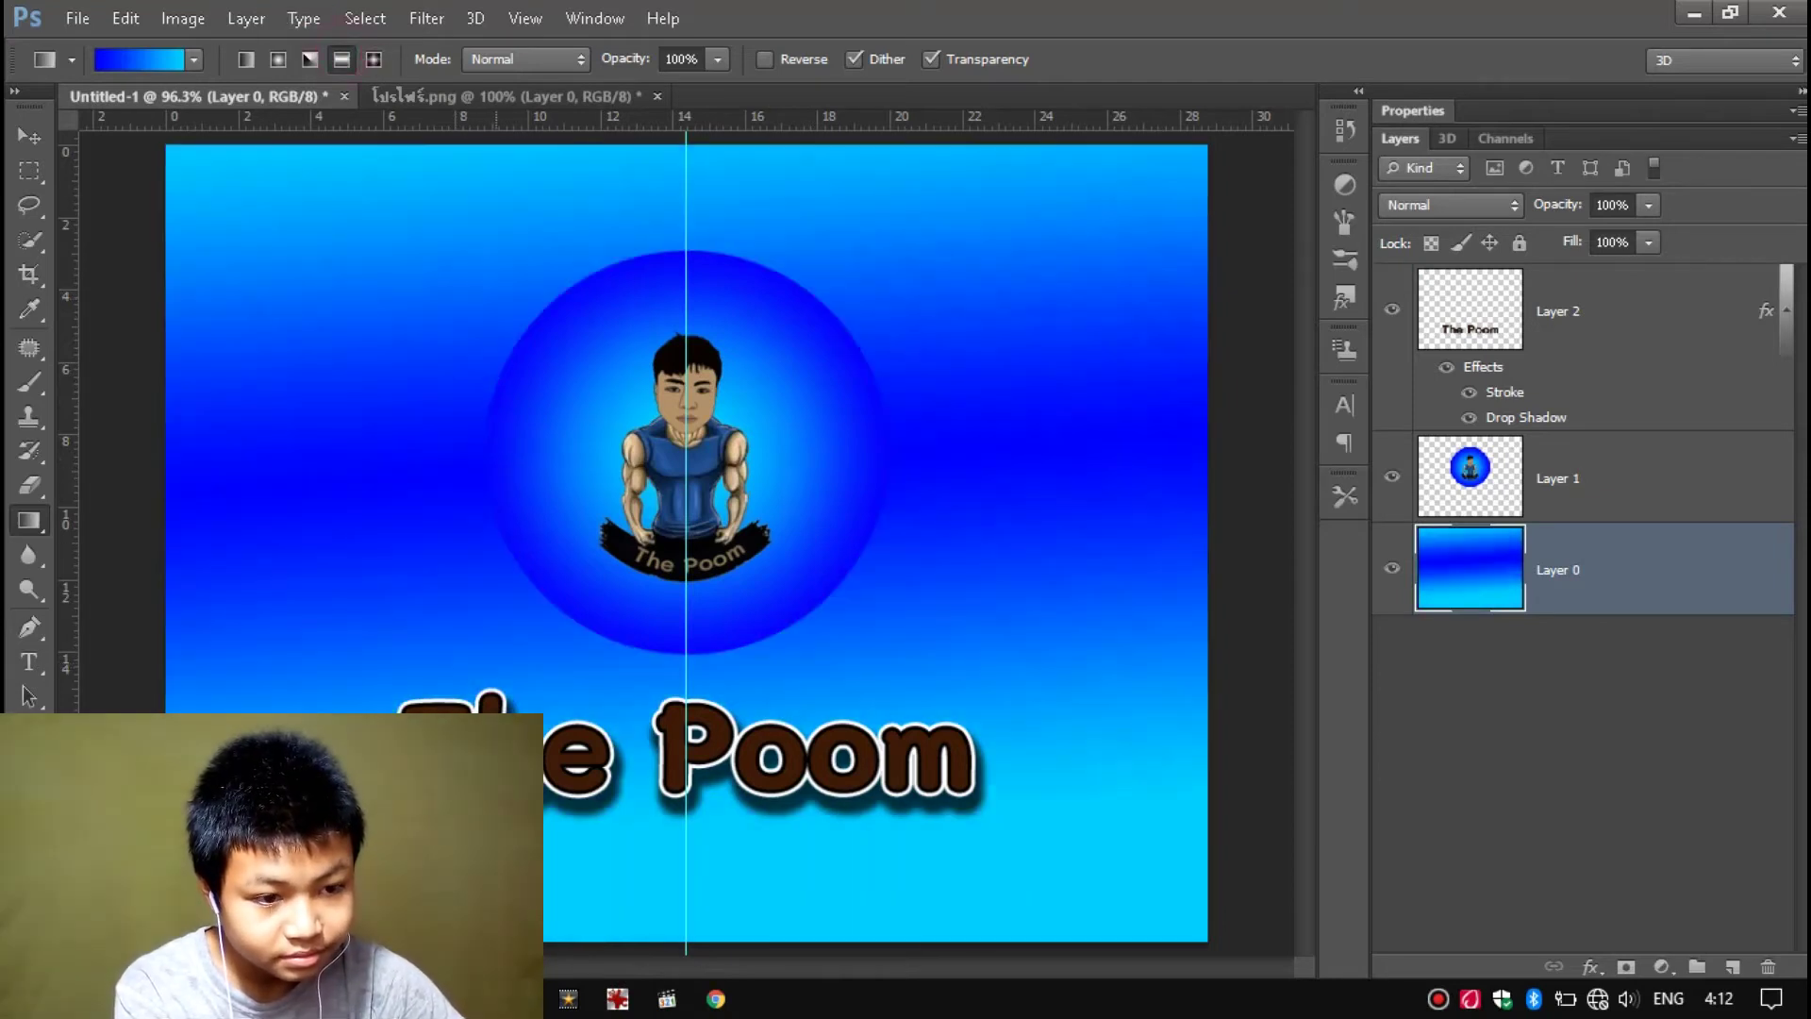
pyautogui.moveTo(405, 368); pyautogui.dragTo(600, 540)
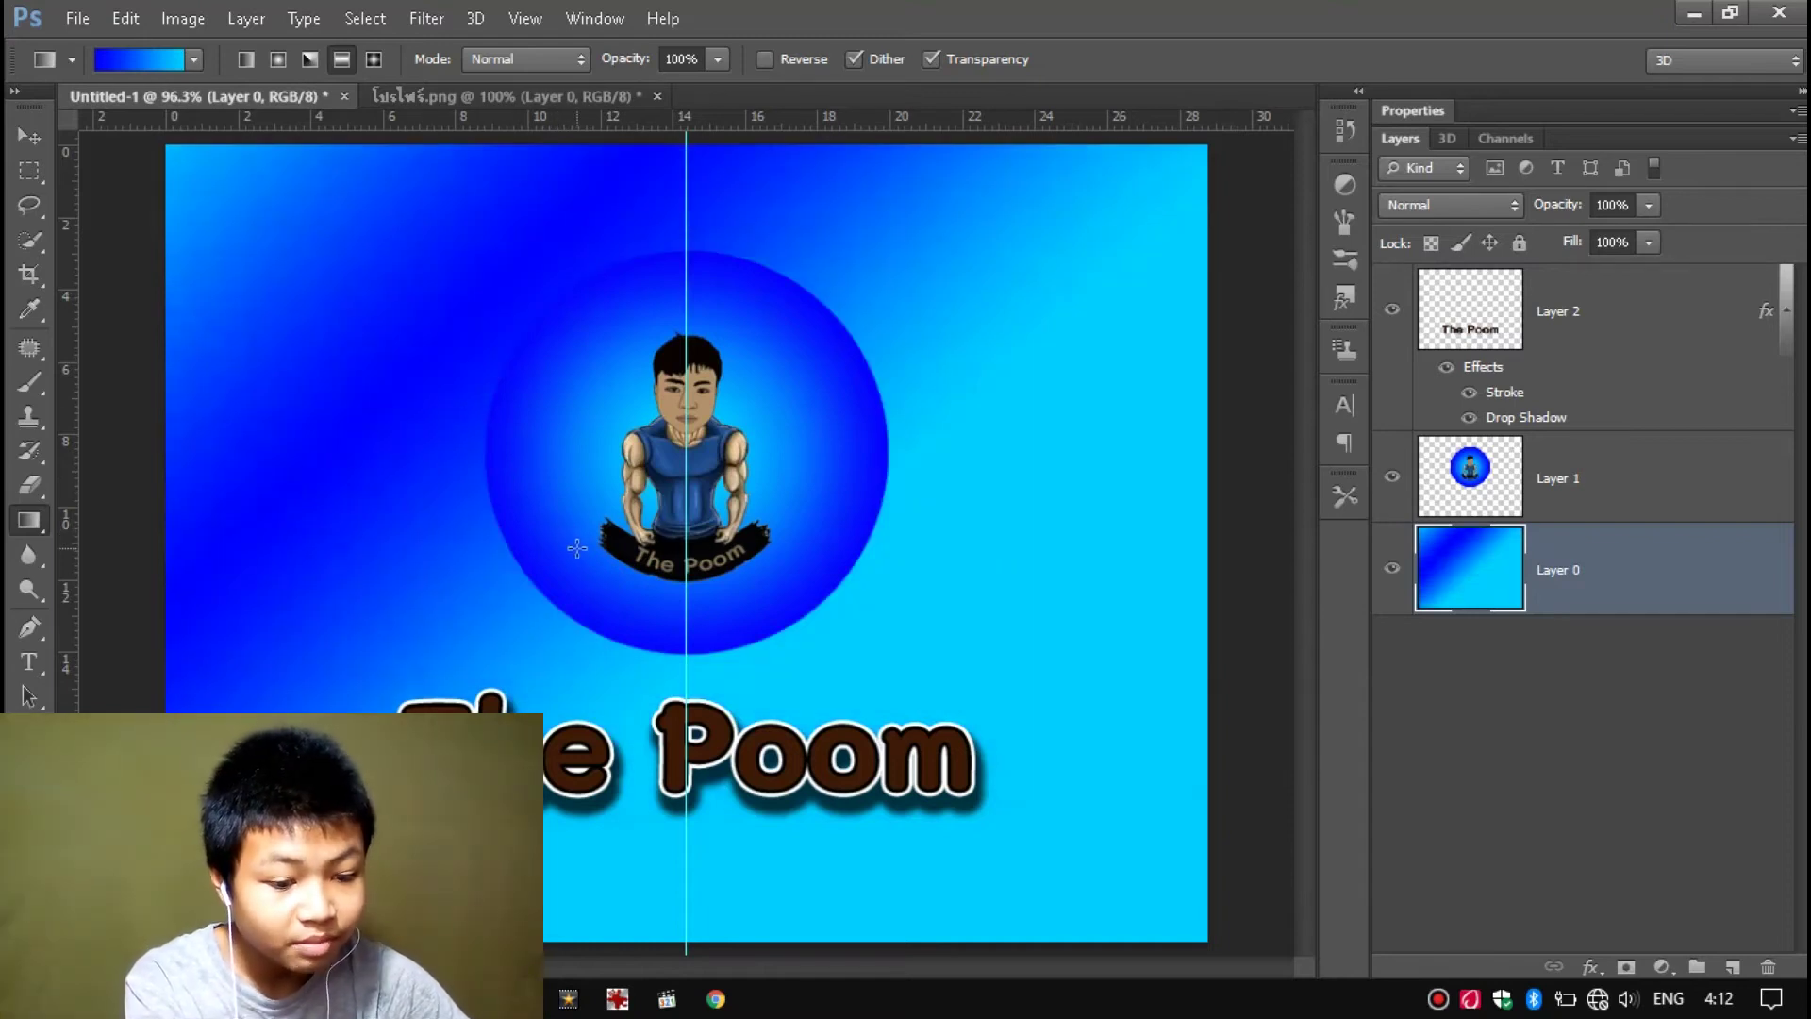
pyautogui.moveTo(566, 438); pyautogui.dragTo(566, 614)
pyautogui.moveTo(570, 436); pyautogui.dragTo(650, 821)
pyautogui.moveTo(762, 786); pyautogui.dragTo(609, 857)
pyautogui.moveTo(752, 574); pyautogui.dragTo(745, 981)
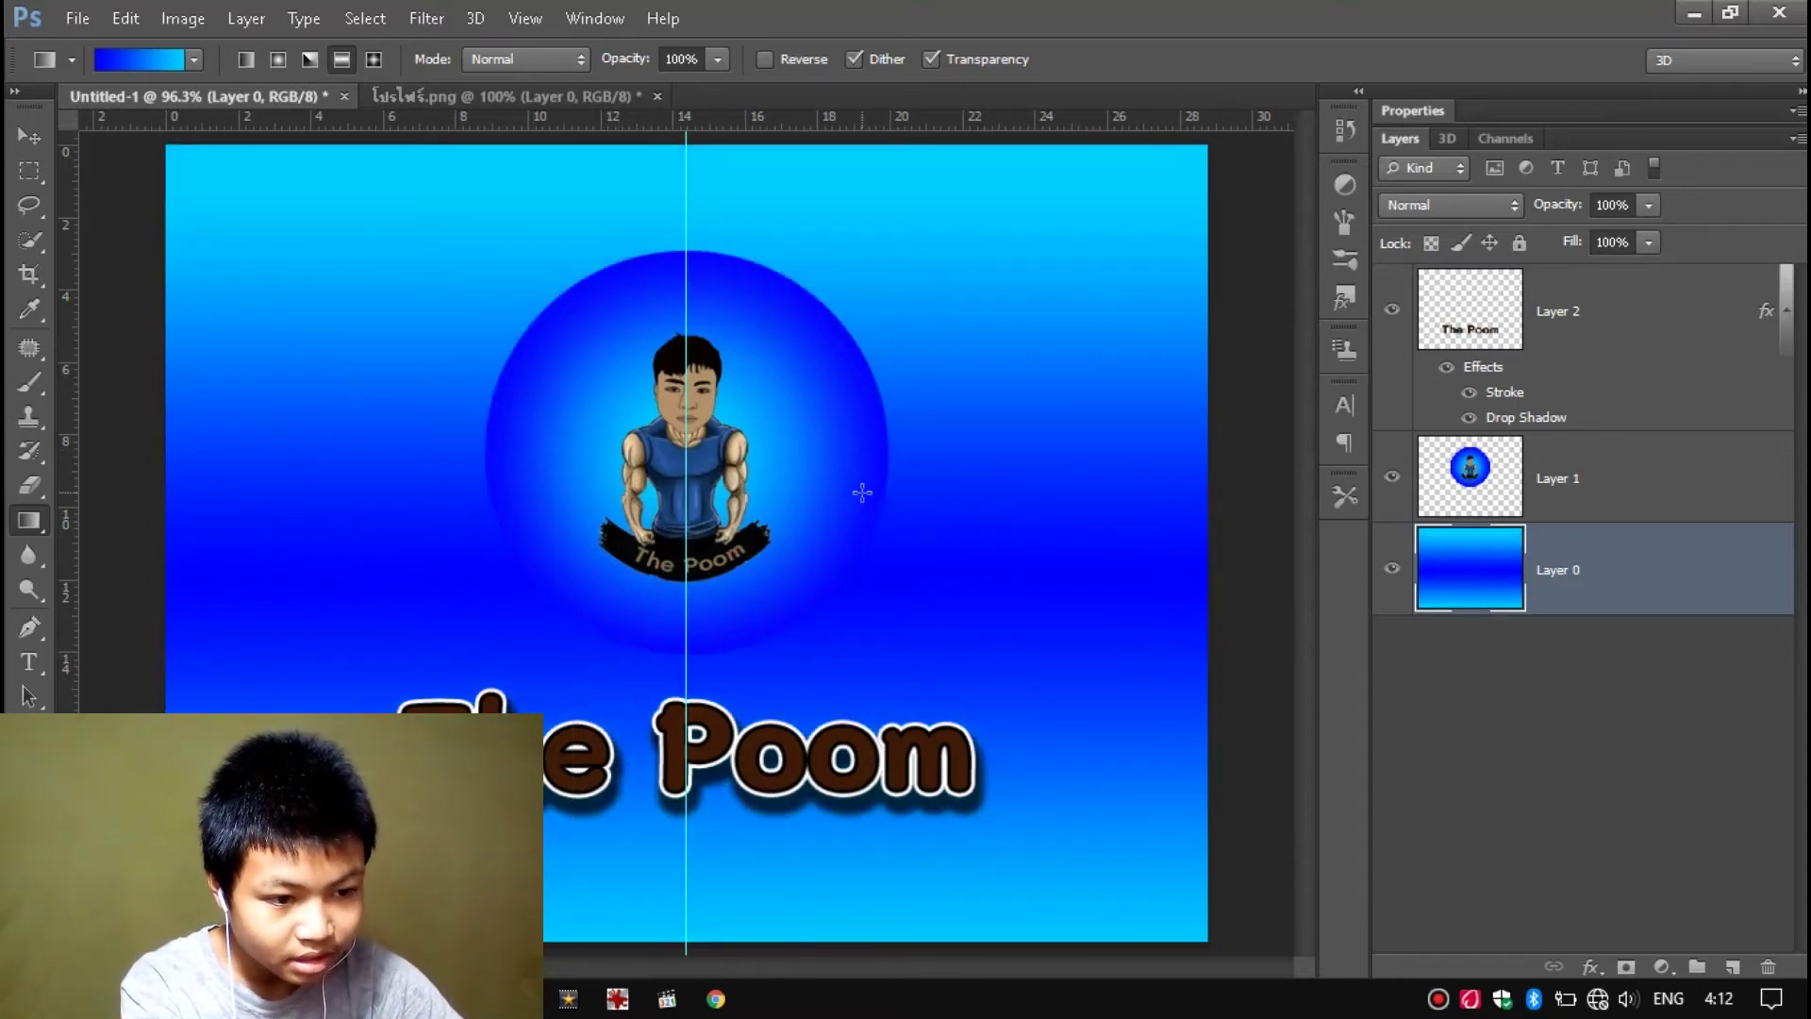
# - Add an Outer Glow to the round logo's layer with 14% spread and 27 px size
pyautogui.click(1543, 469)
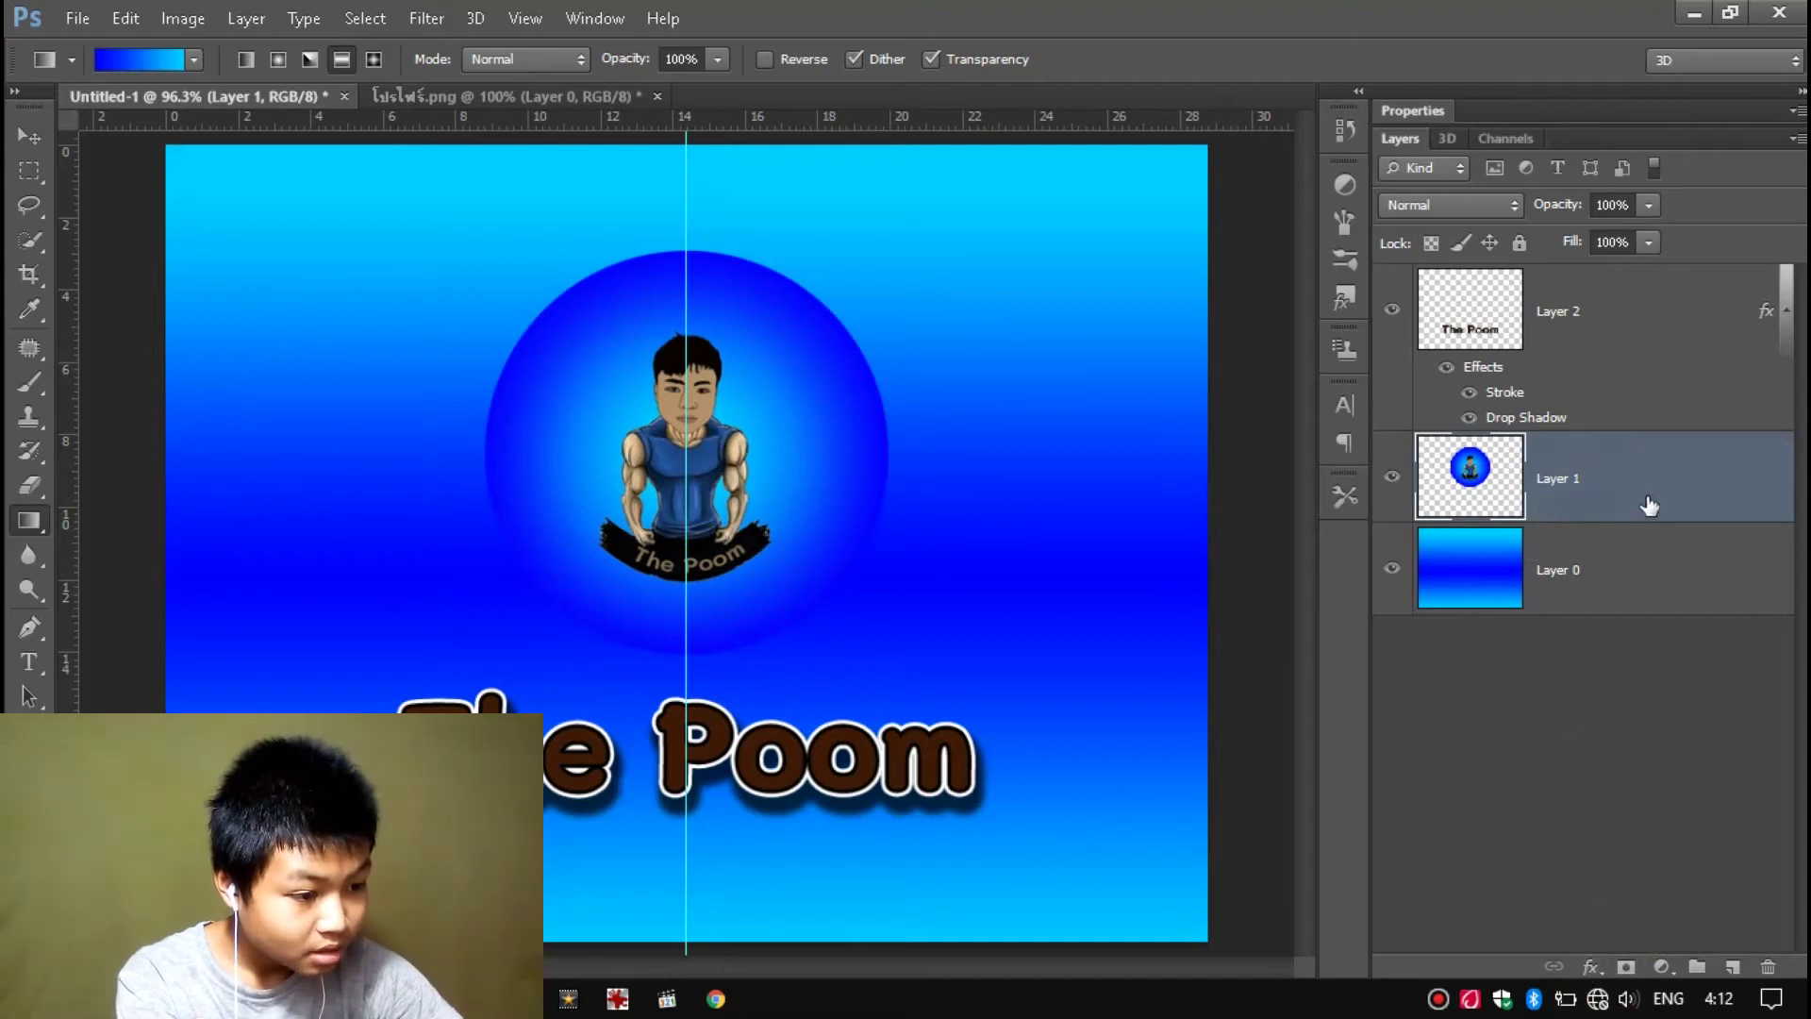
pyautogui.doubleClick(1665, 470)
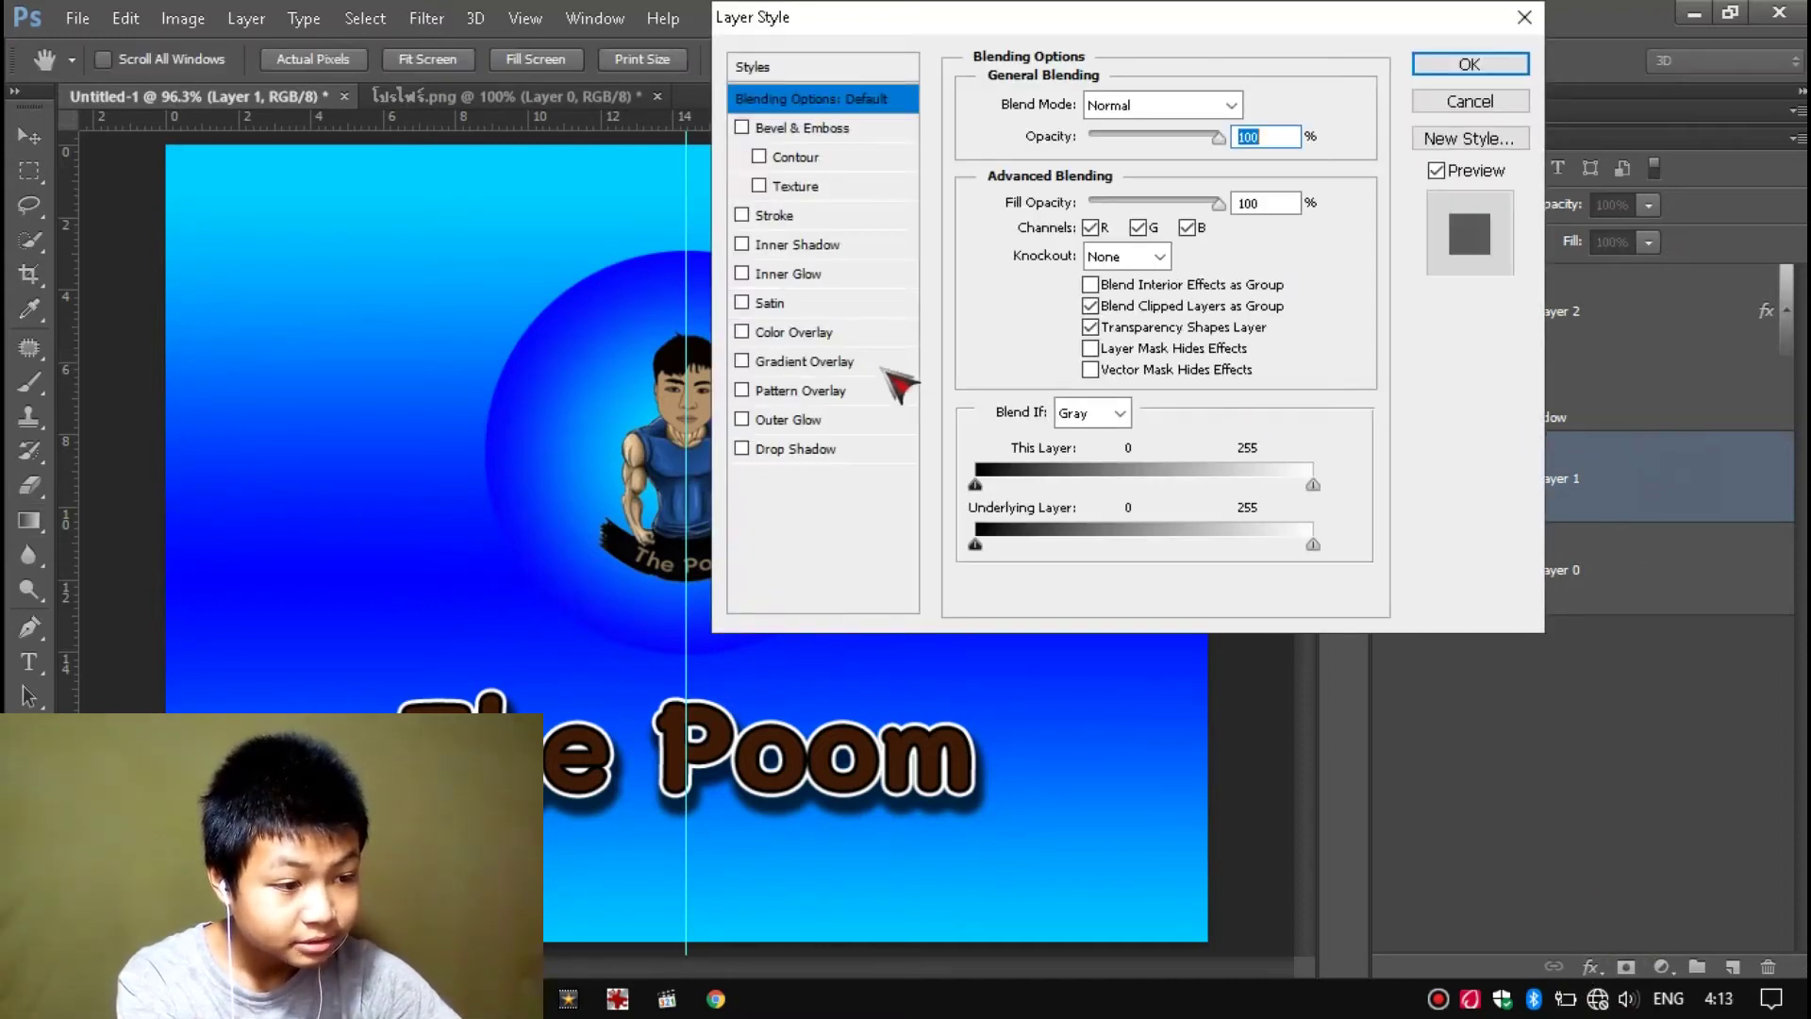
pyautogui.click(742, 420)
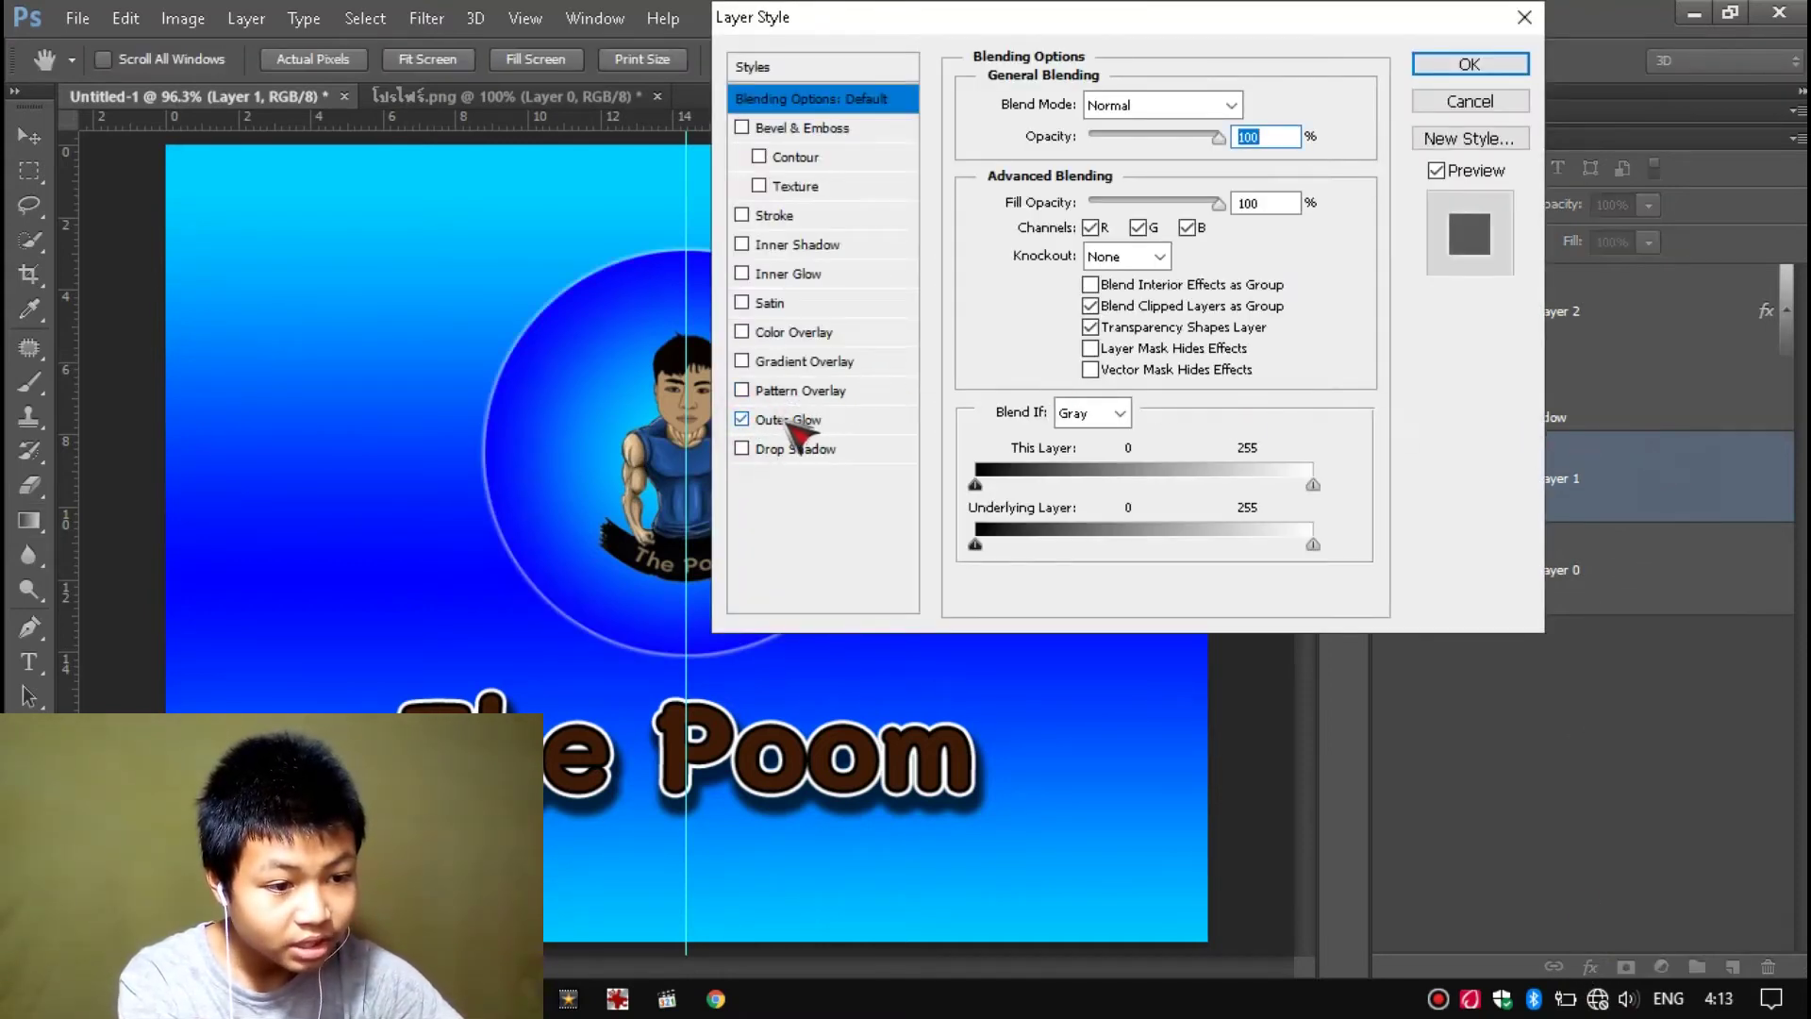
pyautogui.moveTo(809, 15); pyautogui.dragTo(1025, 119)
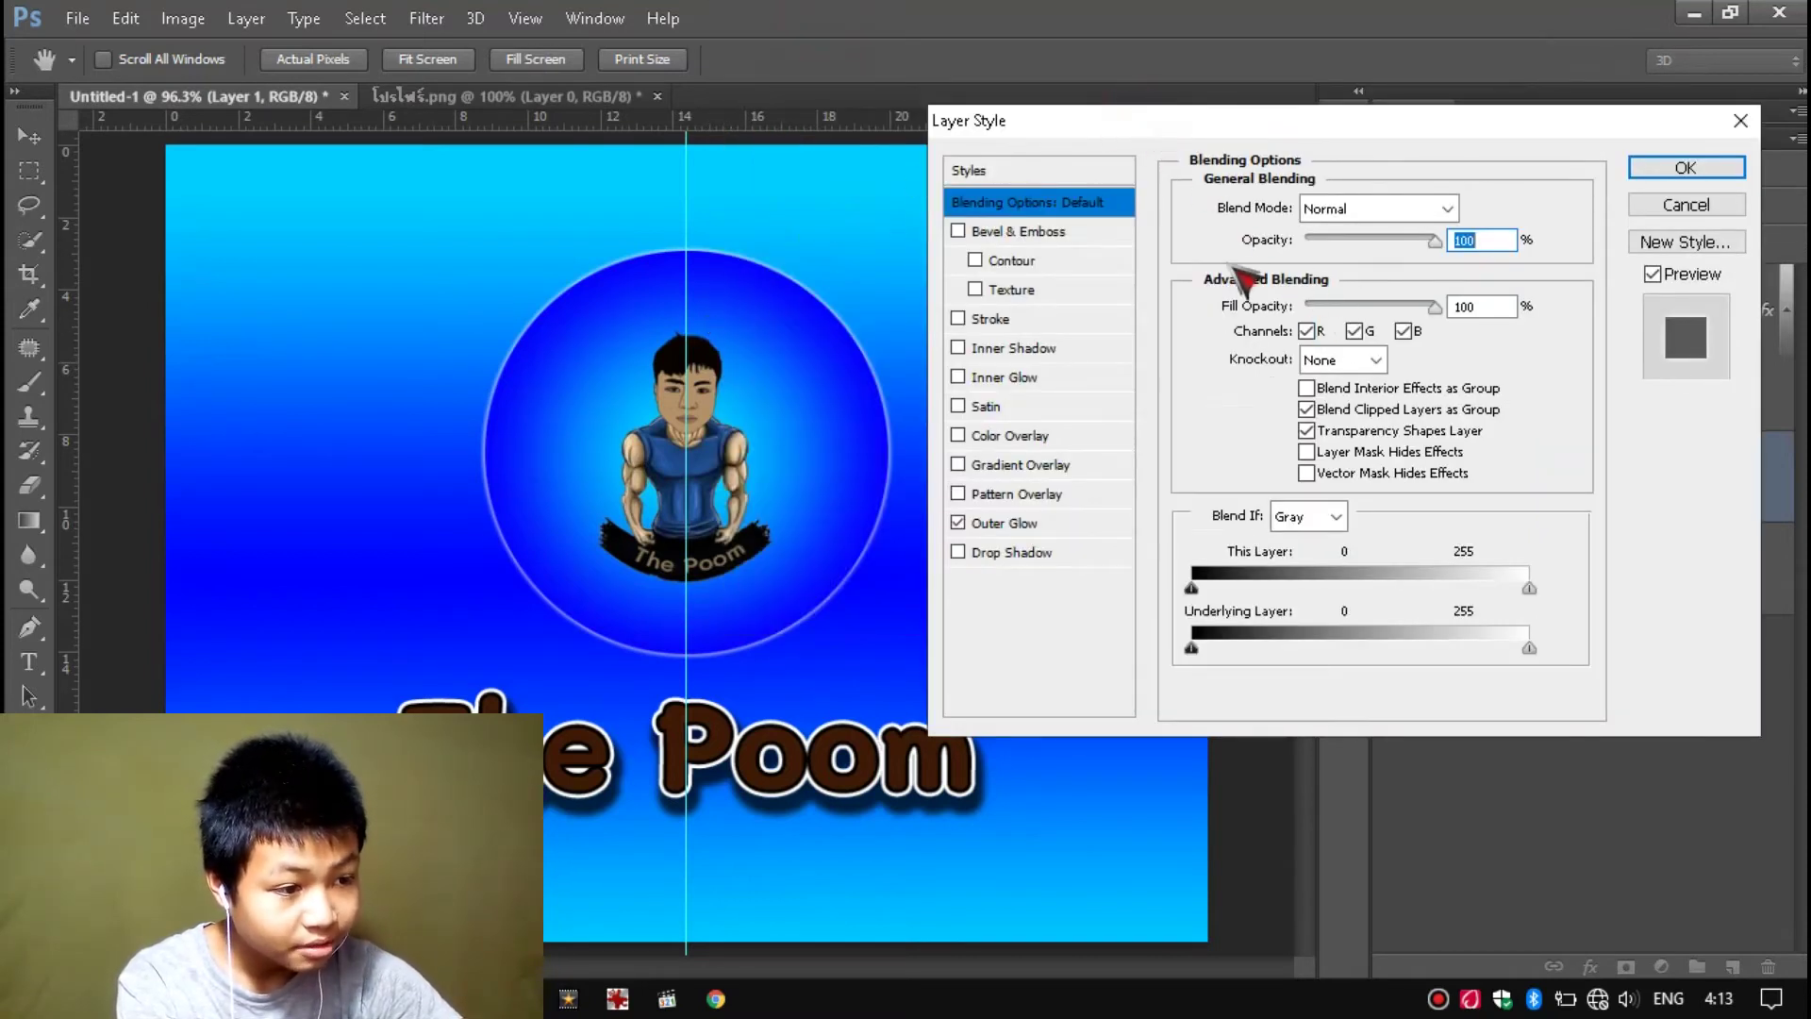
pyautogui.click(1007, 524)
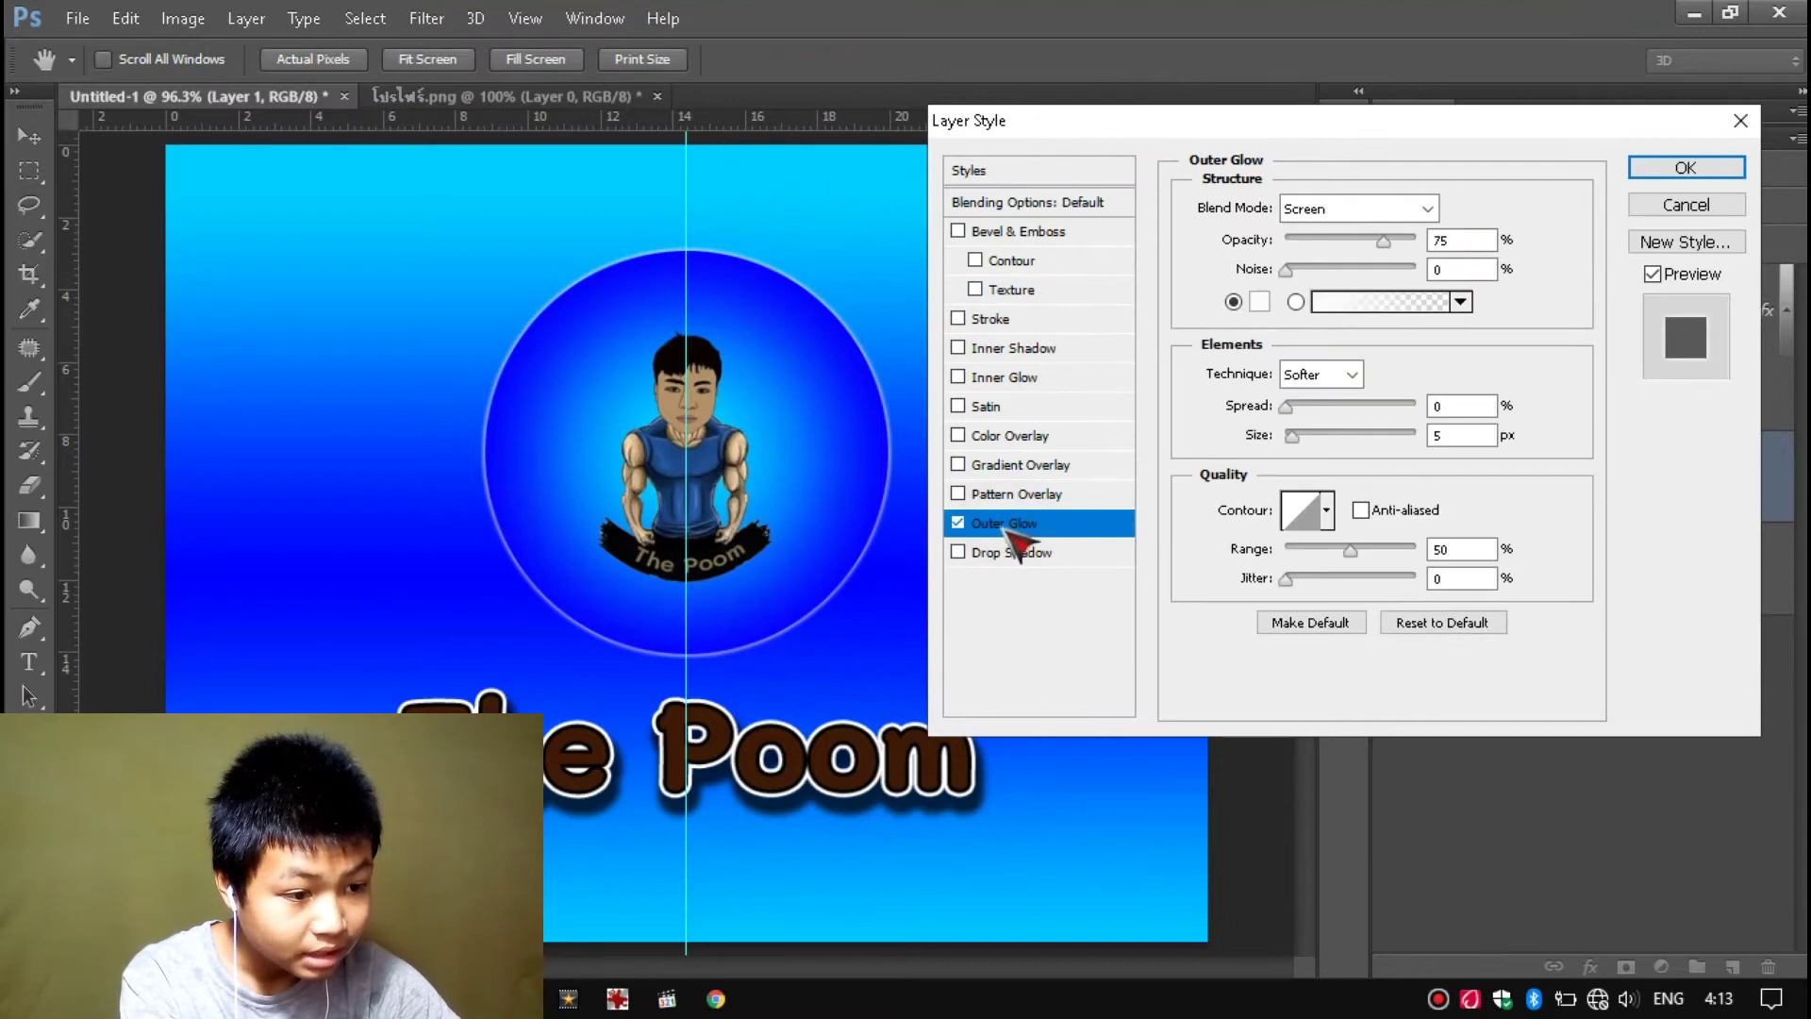
pyautogui.moveTo(1288, 407)
pyautogui.mouseDown()
pyautogui.moveTo(1320, 407)
pyautogui.moveTo(1308, 436)
pyautogui.mouseUp()
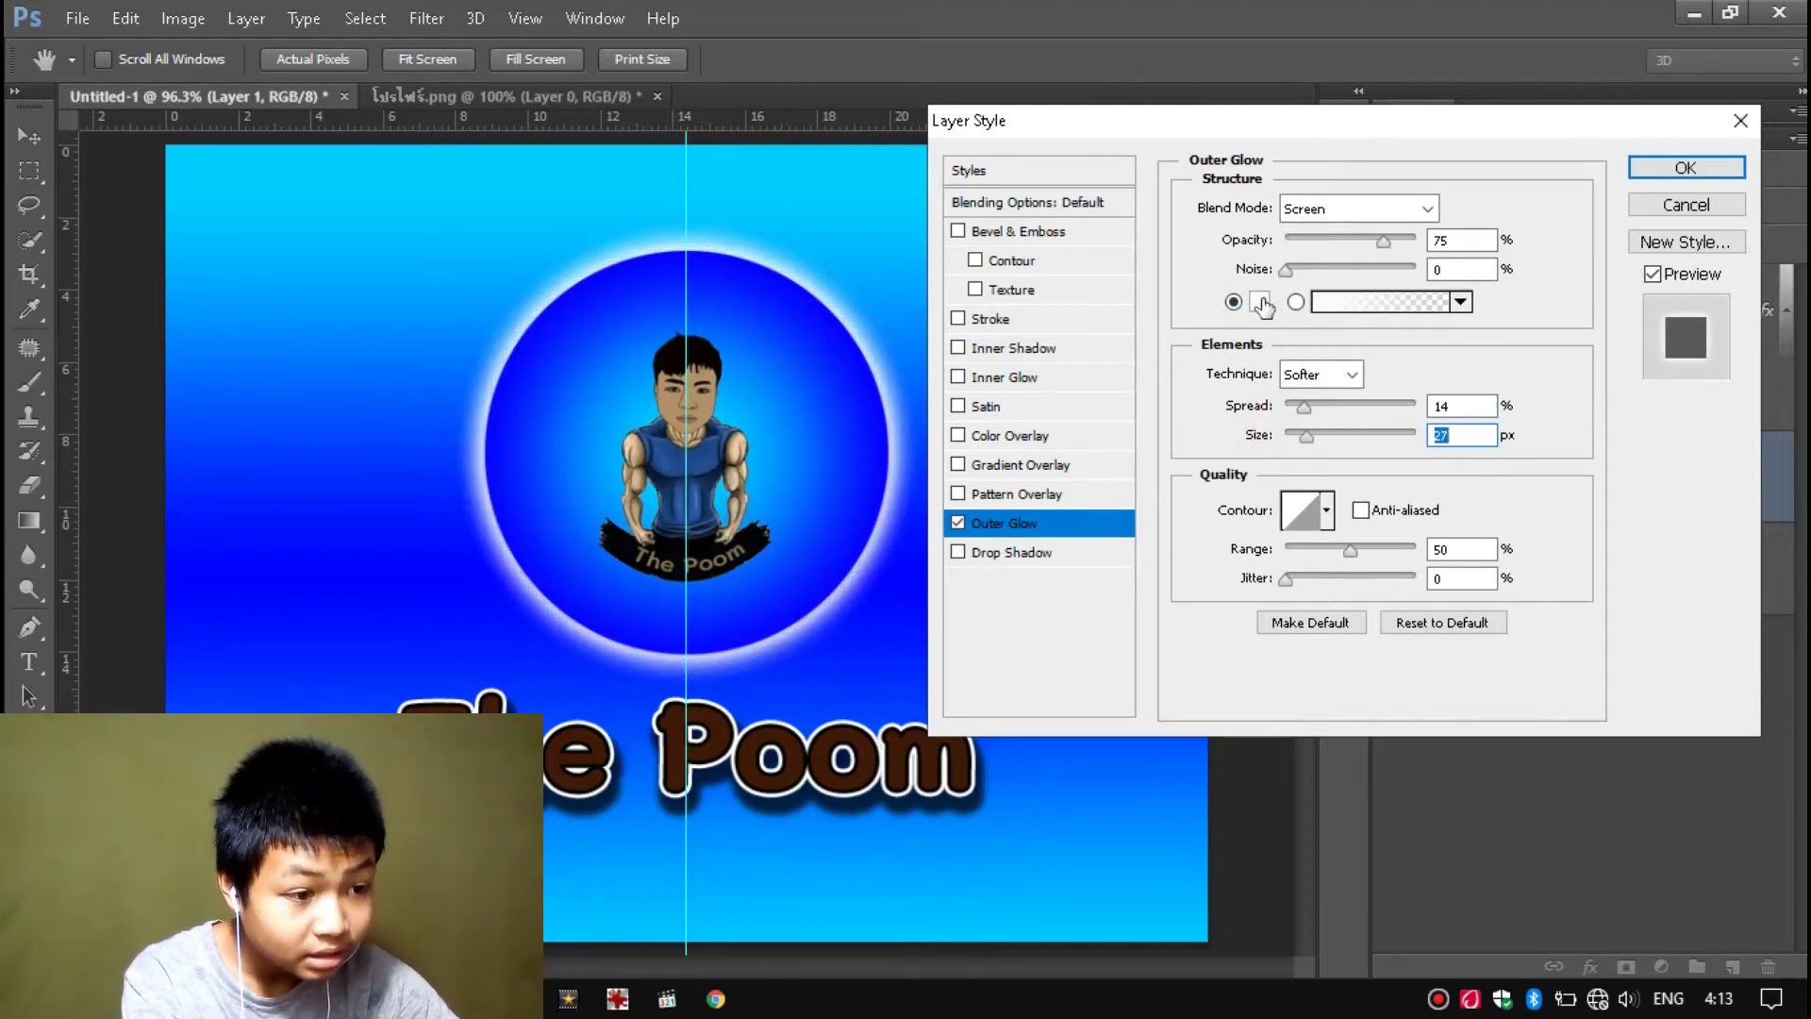
# - Try red, blue and magenta as the logo's outer glow colour, then settle on near-white (fffeff)
pyautogui.click(1263, 302)
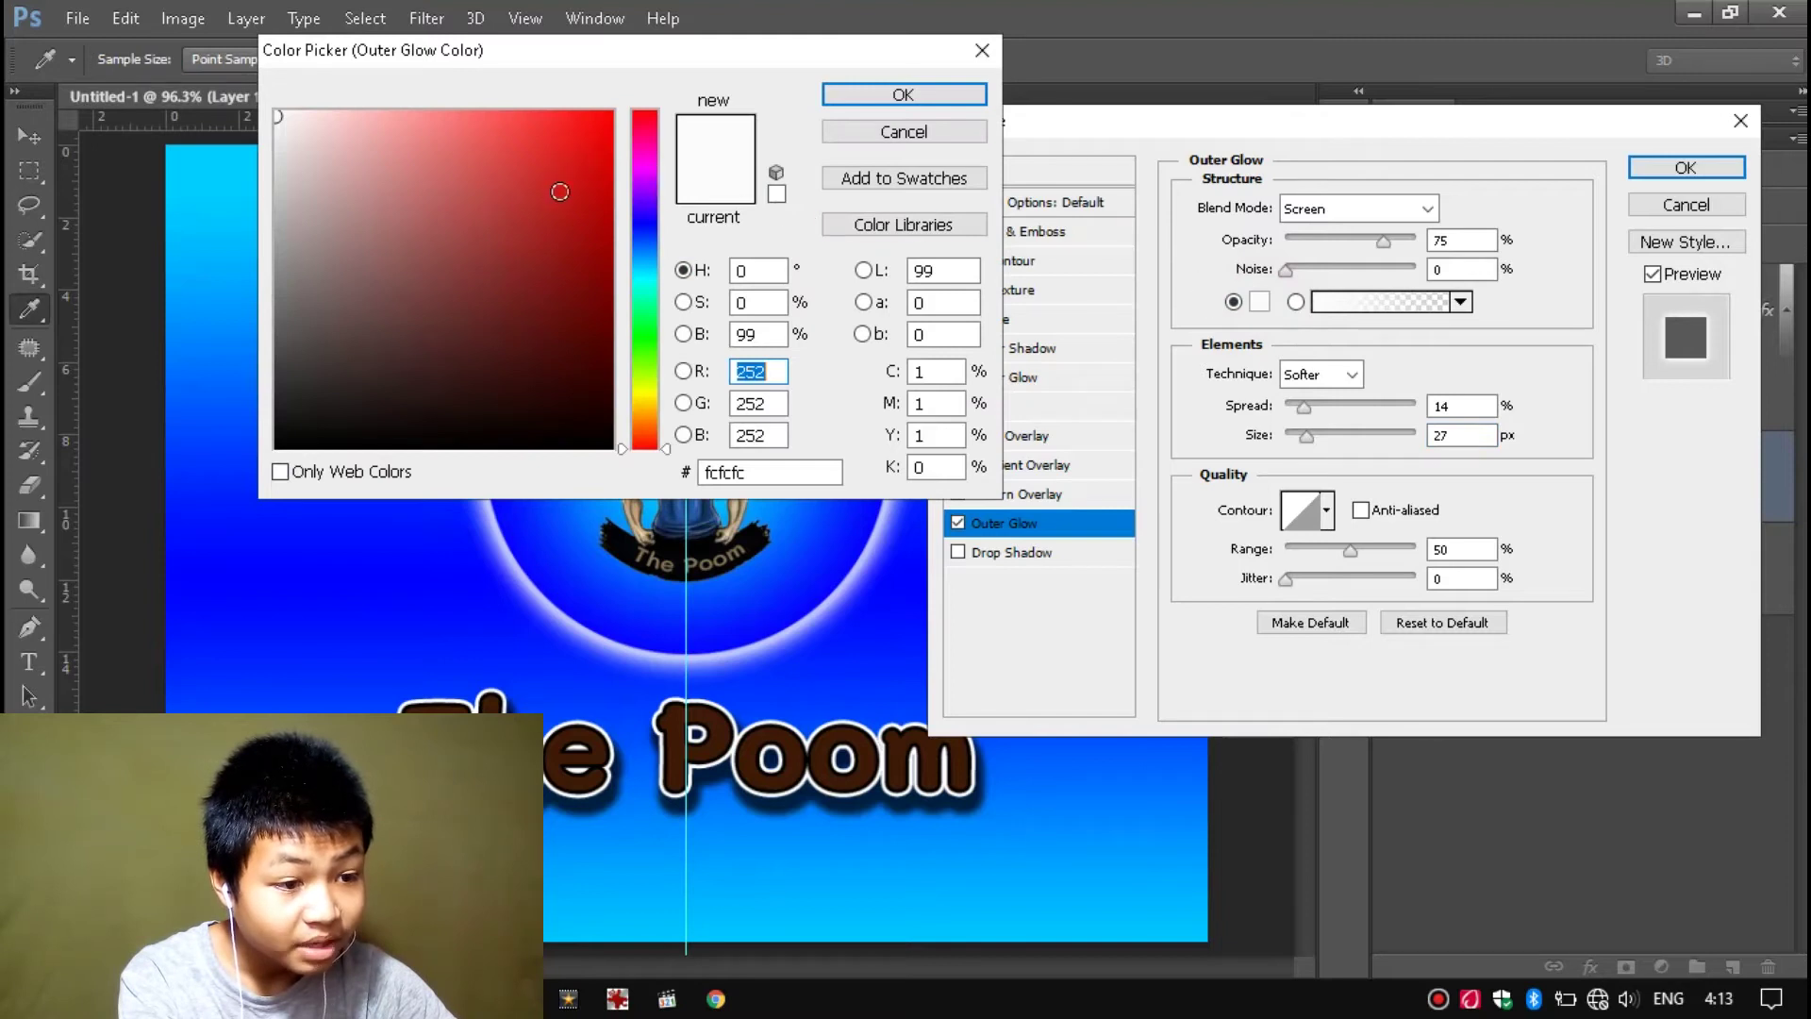
pyautogui.click(611, 113)
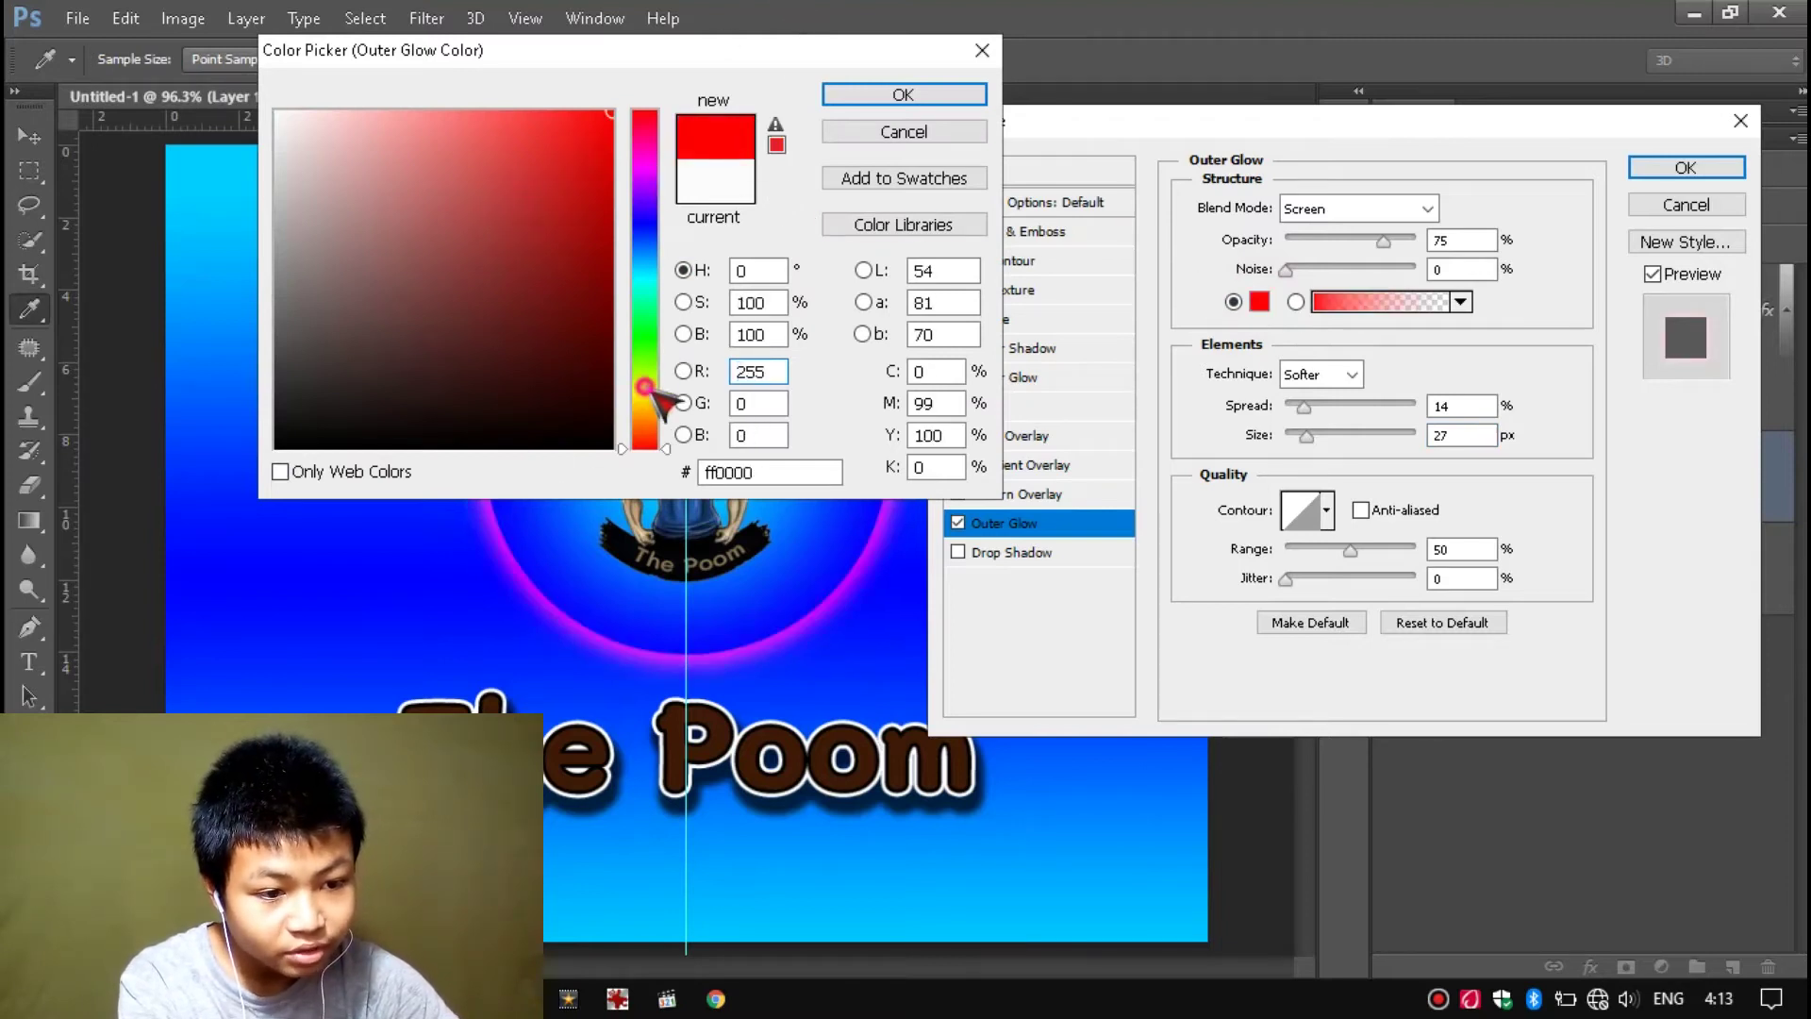
pyautogui.click(646, 383)
pyautogui.moveTo(658, 325); pyautogui.dragTo(640, 401)
pyautogui.click(649, 226)
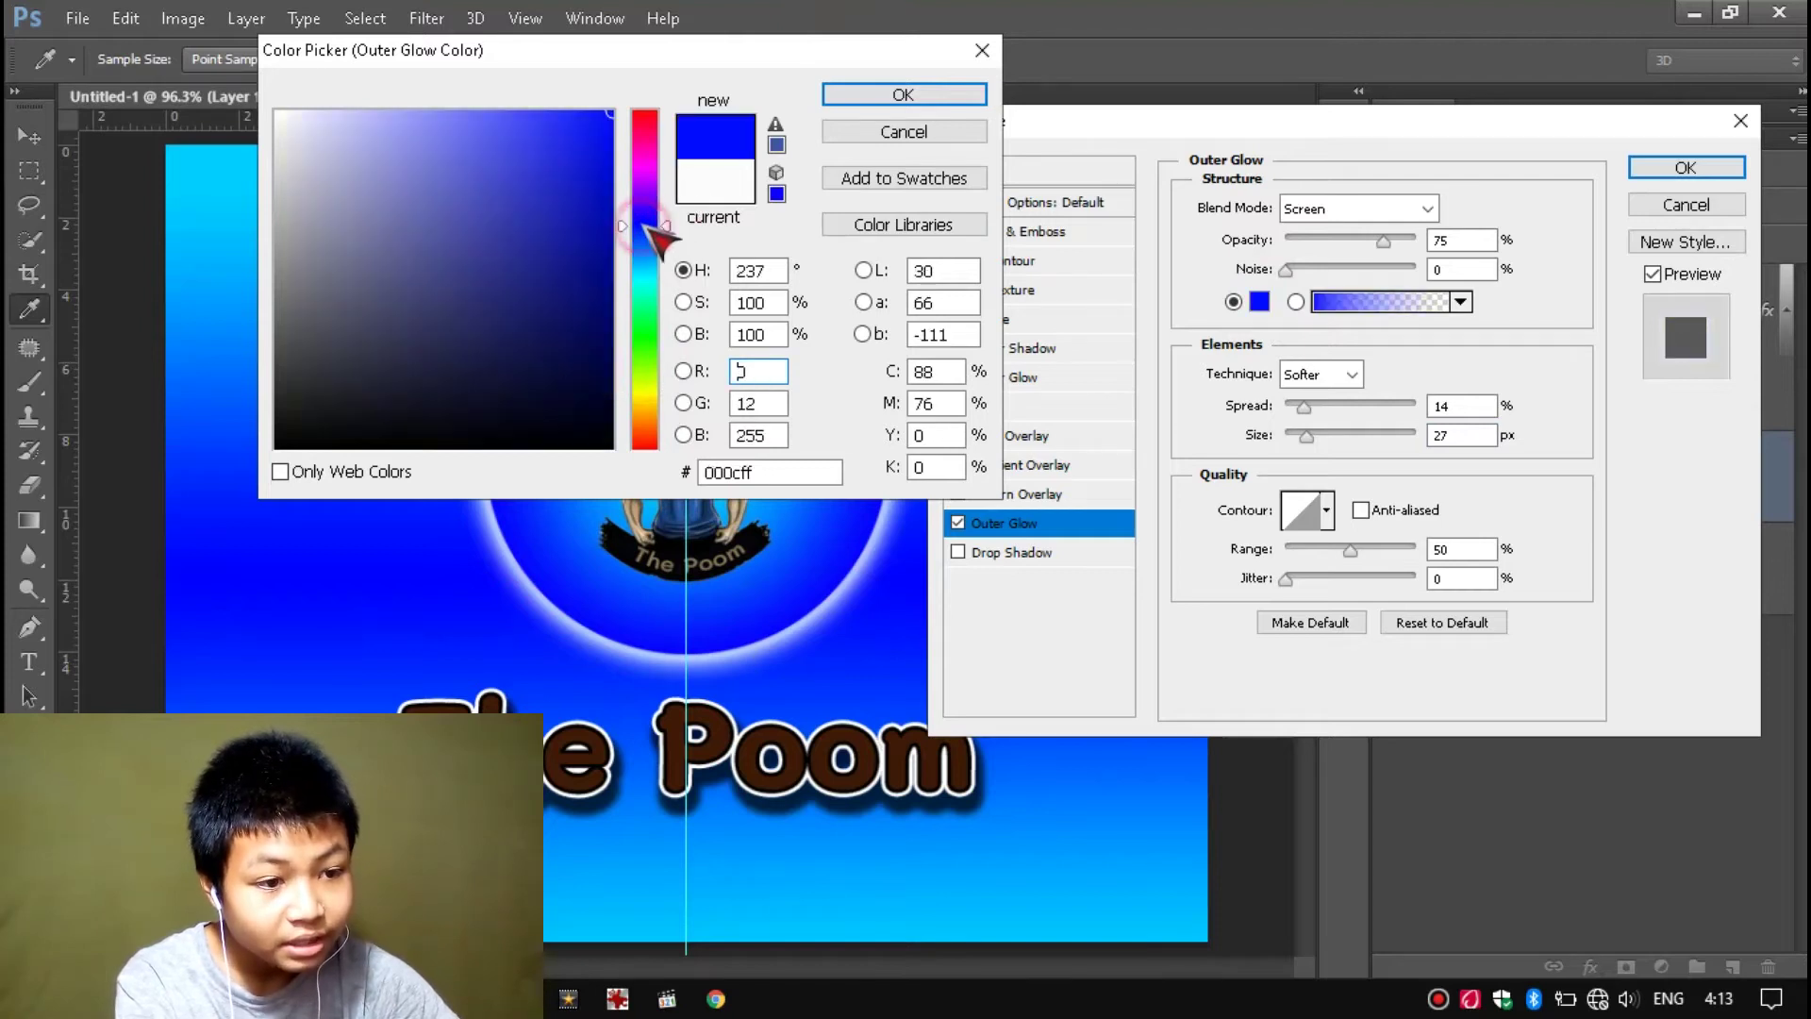
pyautogui.click(651, 171)
pyautogui.click(660, 163)
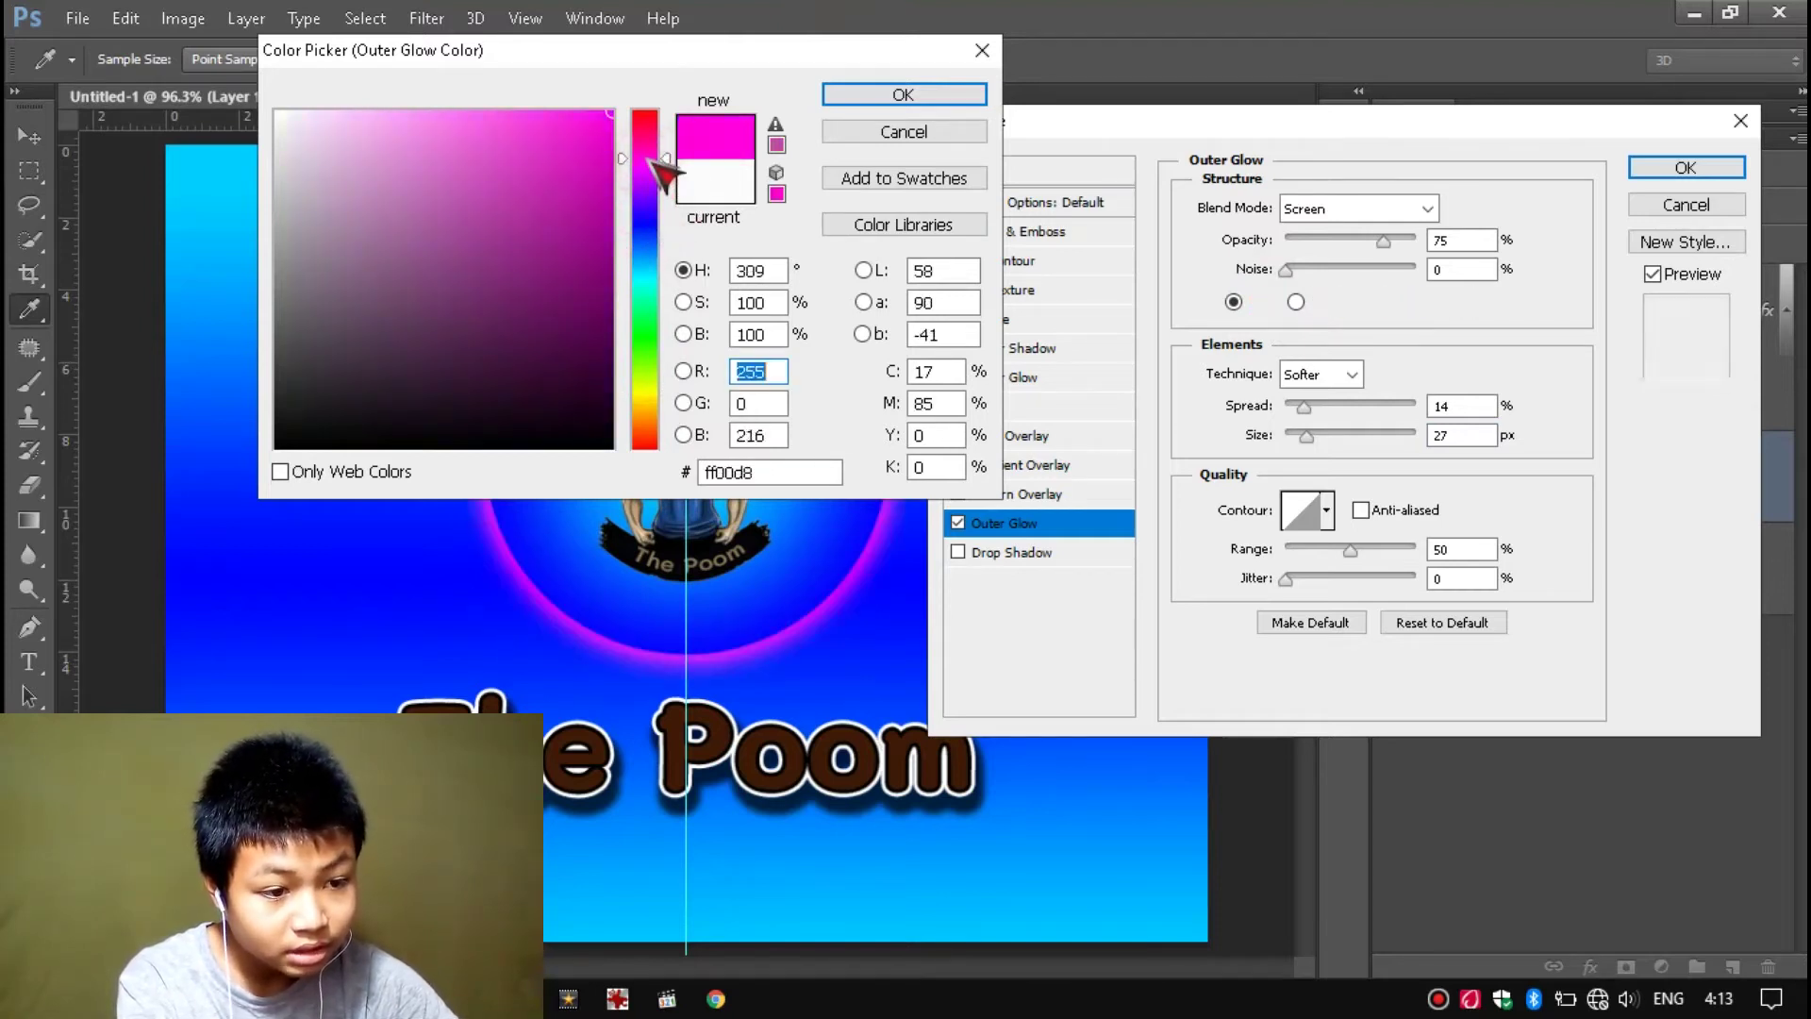
pyautogui.click(283, 118)
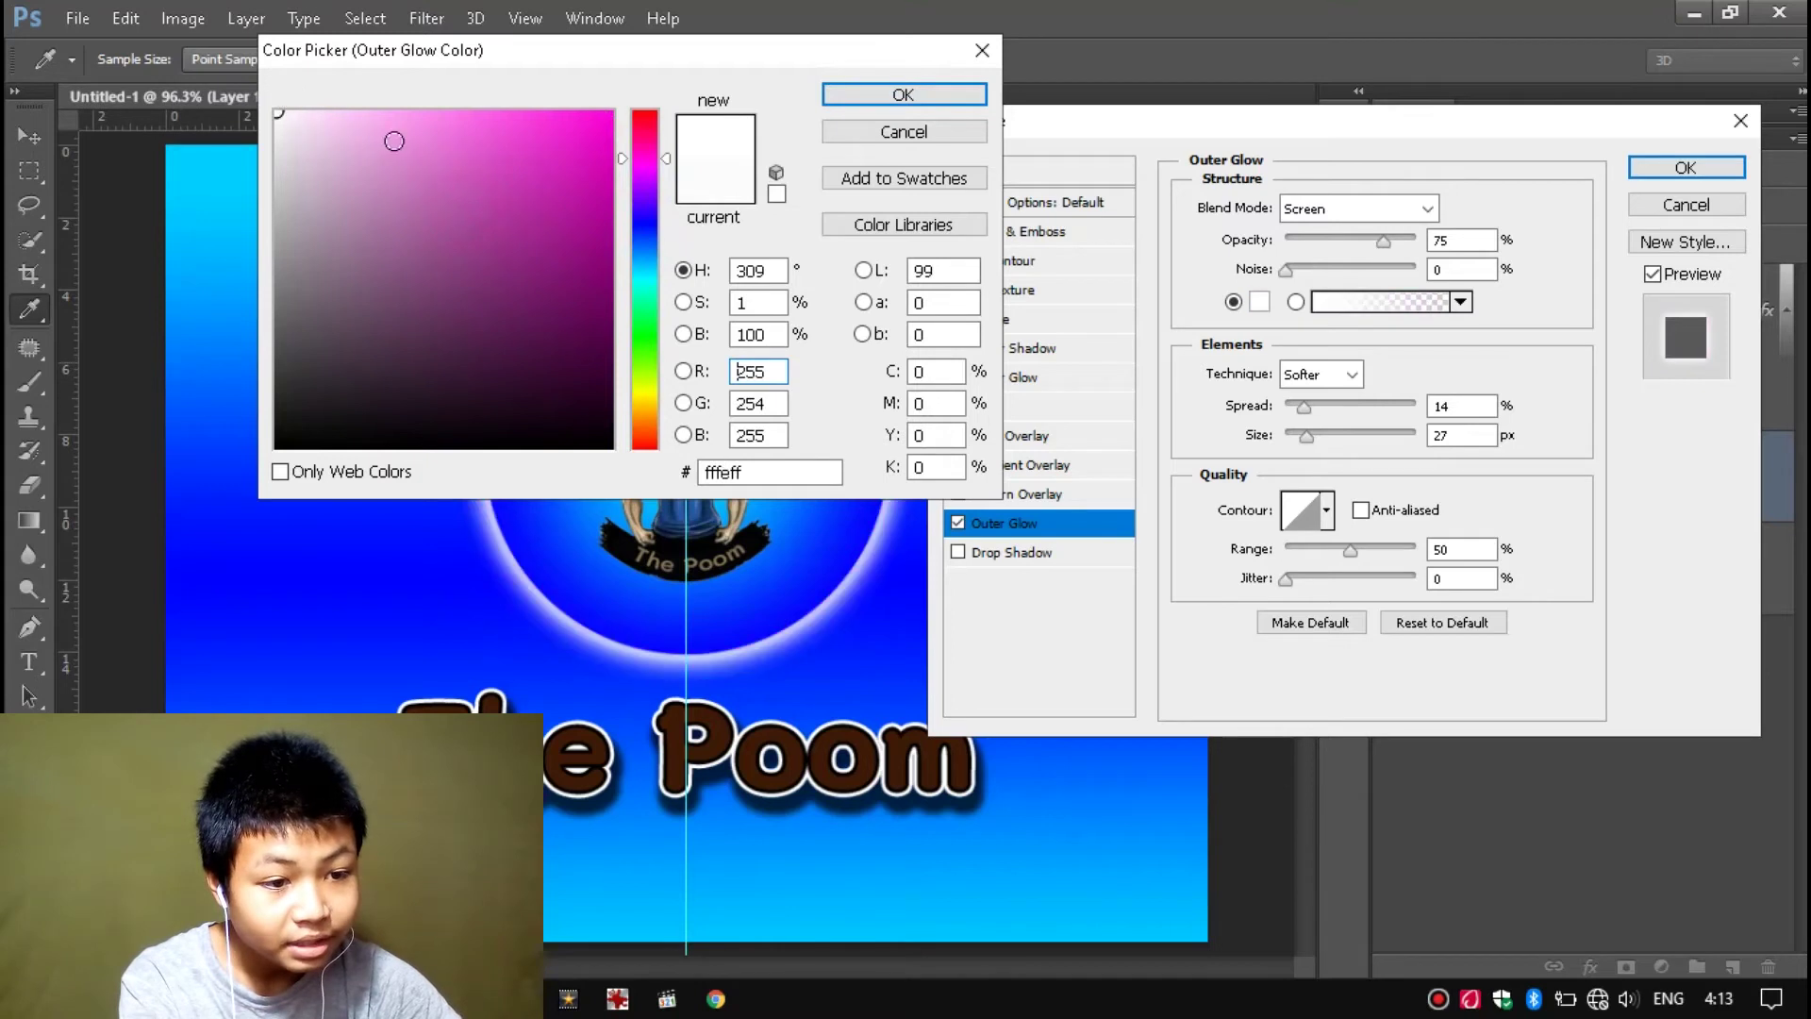
pyautogui.click(903, 95)
# - Set the logo's outer glow to 0% spread and 76 px size and accept the layer style
pyautogui.moveTo(1316, 406)
pyautogui.mouseDown()
pyautogui.moveTo(1330, 442)
pyautogui.moveTo(1289, 413)
pyautogui.mouseUp()
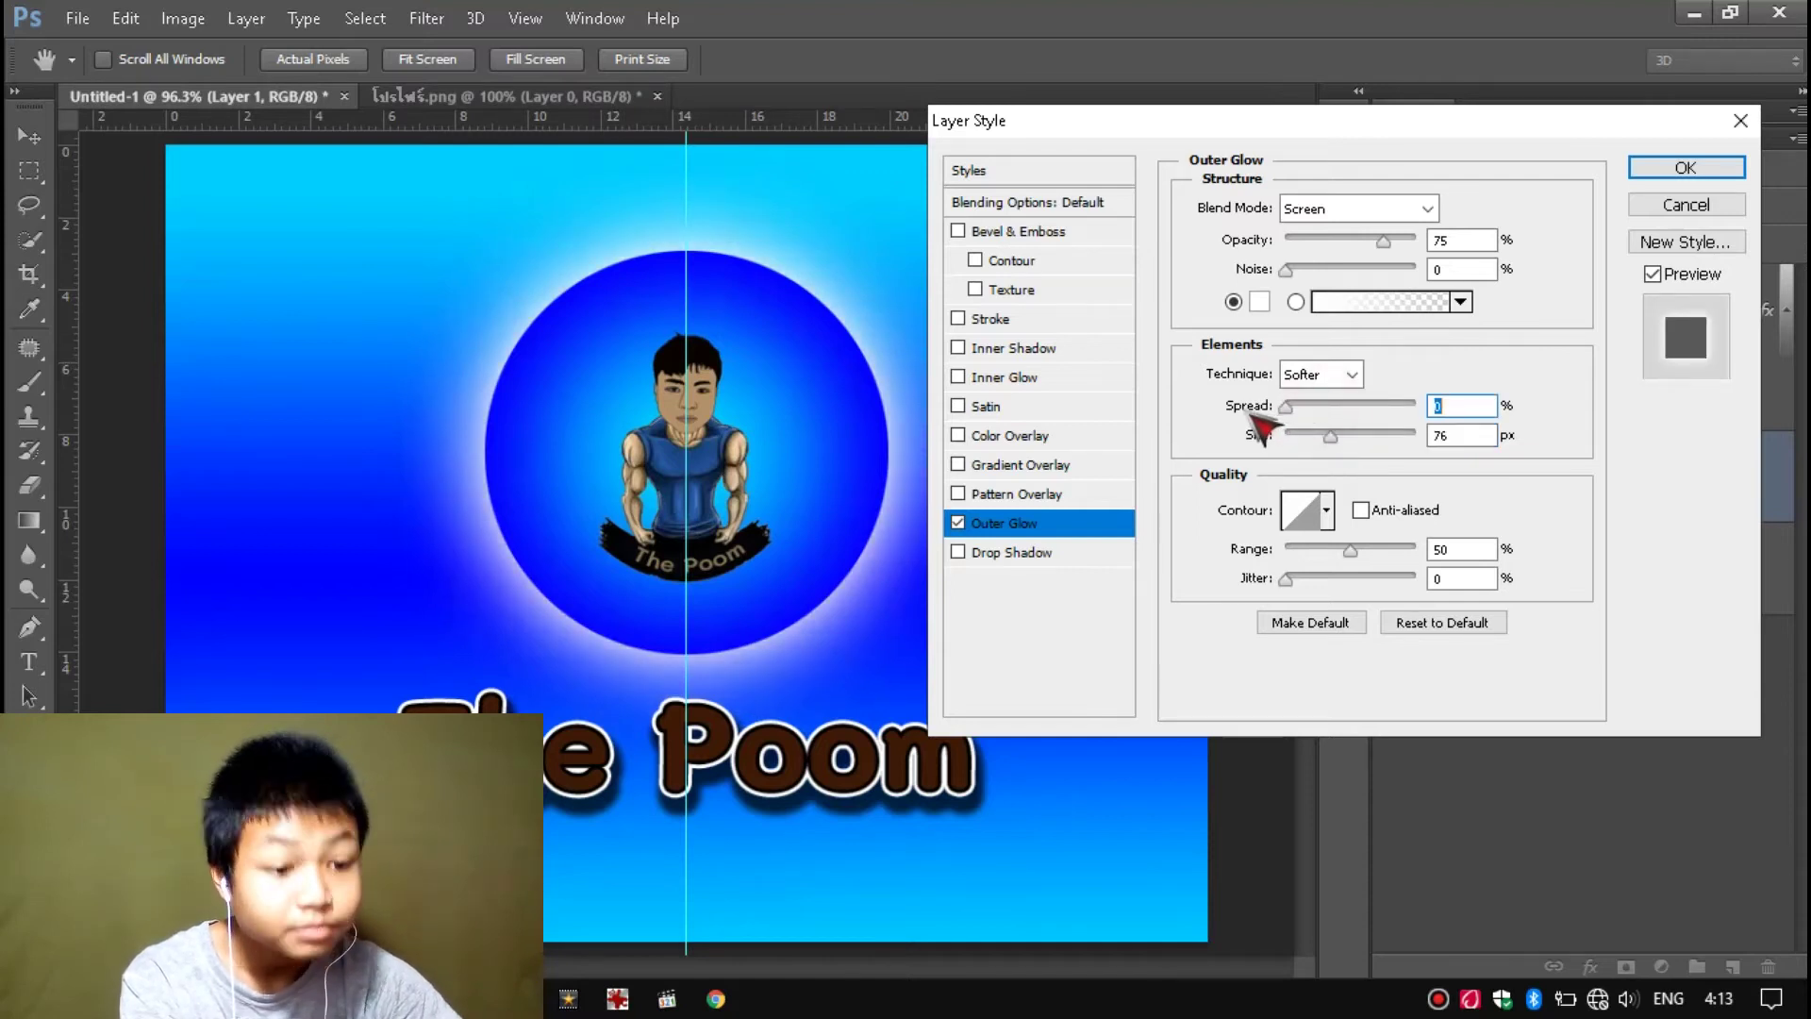
pyautogui.click(1689, 169)
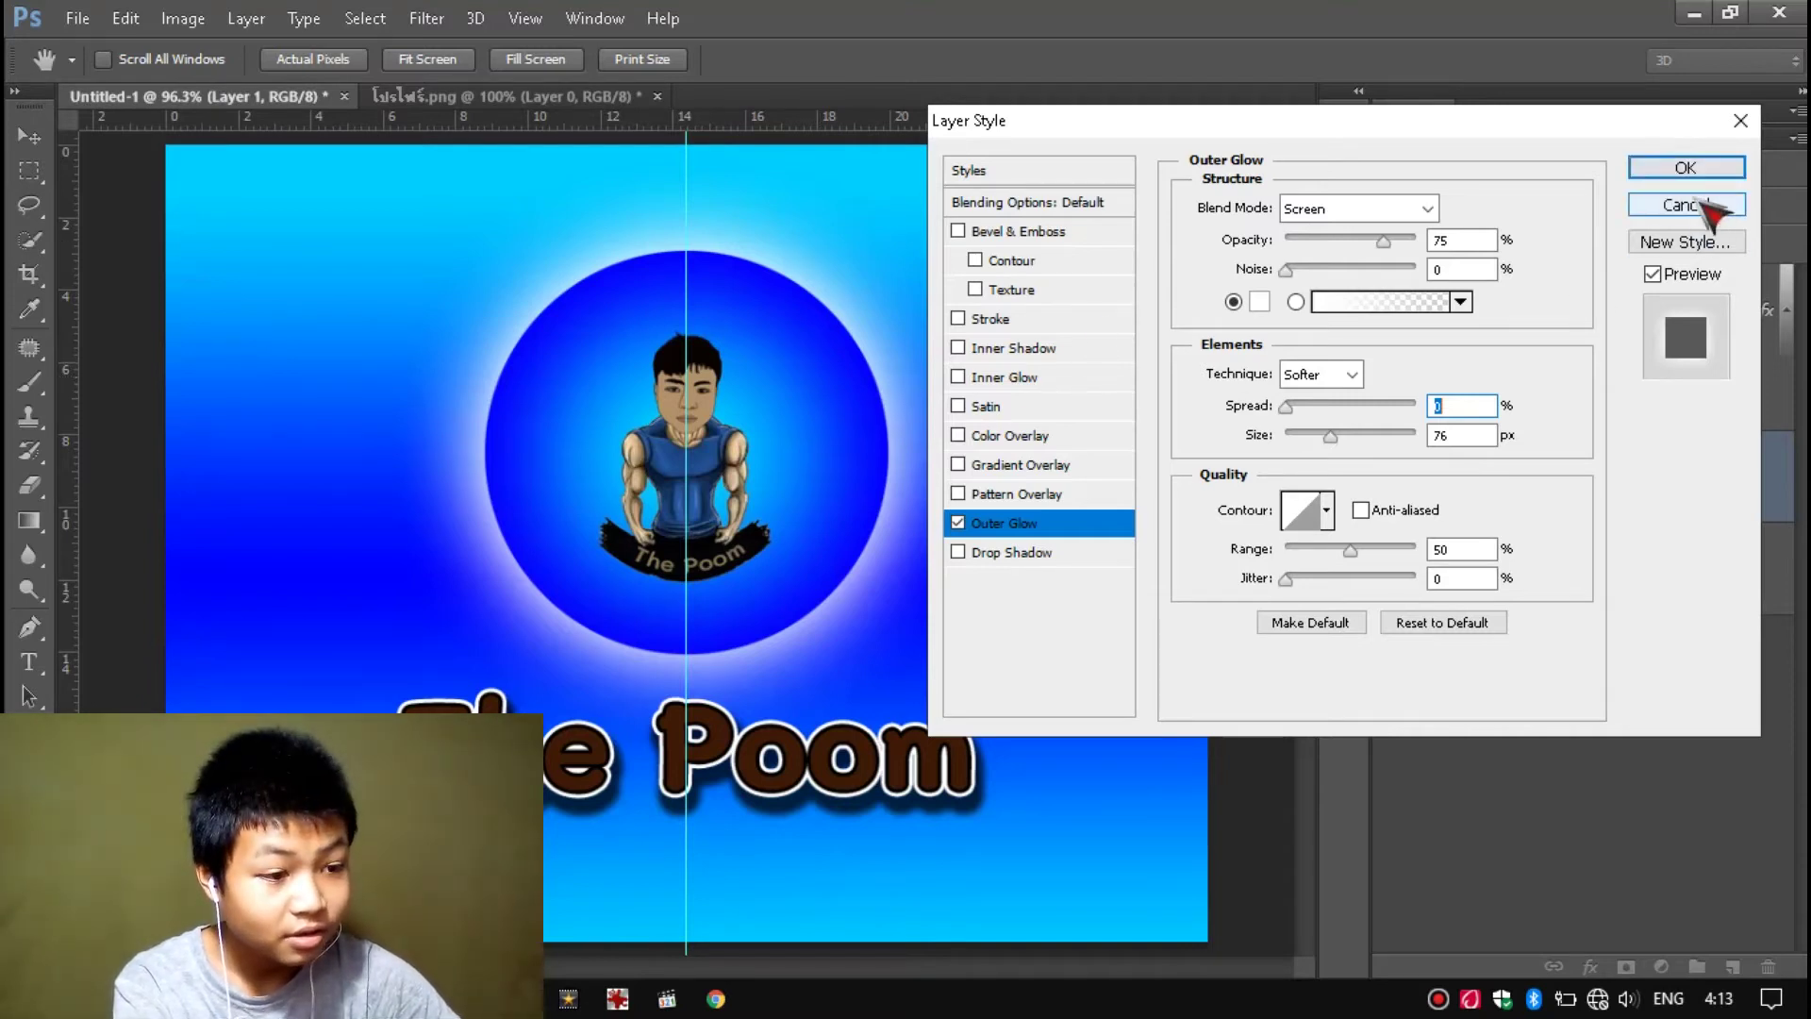
pyautogui.click(1684, 169)
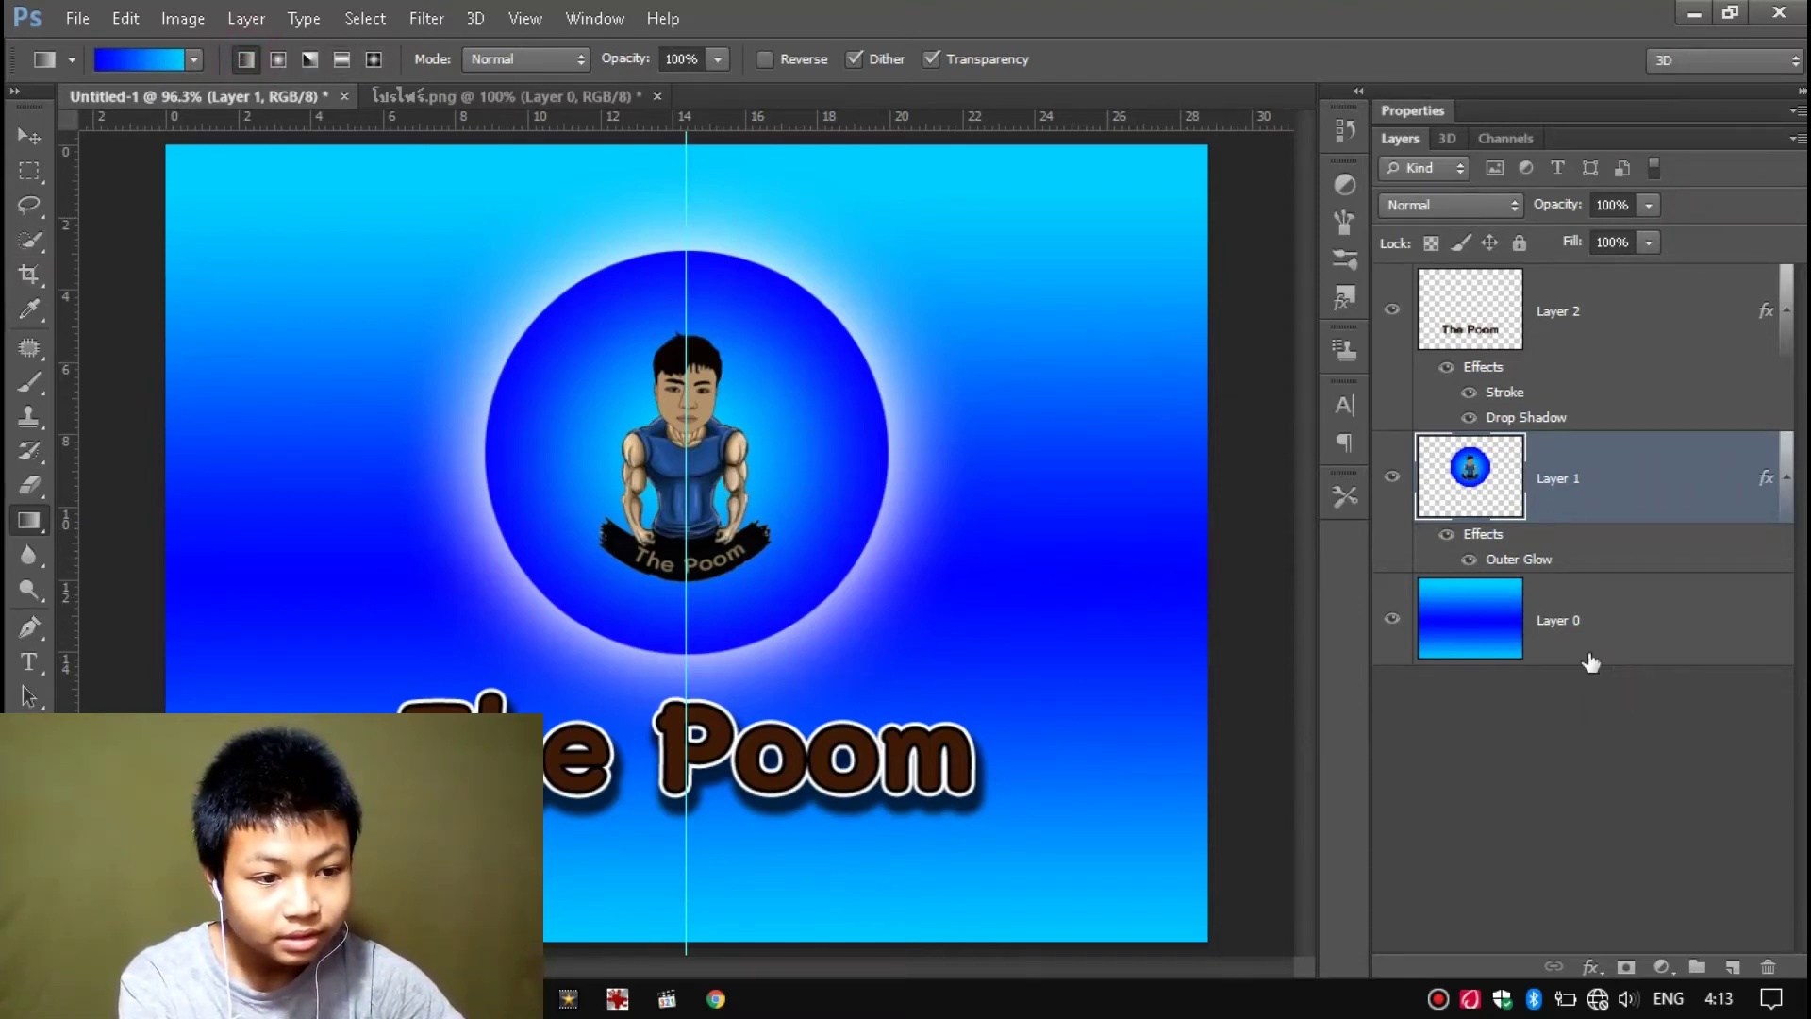
# - Fill the background layer with a linear gradient from pure blue above to light blue below, and switch to the Move tool
pyautogui.click(1646, 634)
pyautogui.moveTo(436, 330); pyautogui.dragTo(434, 830)
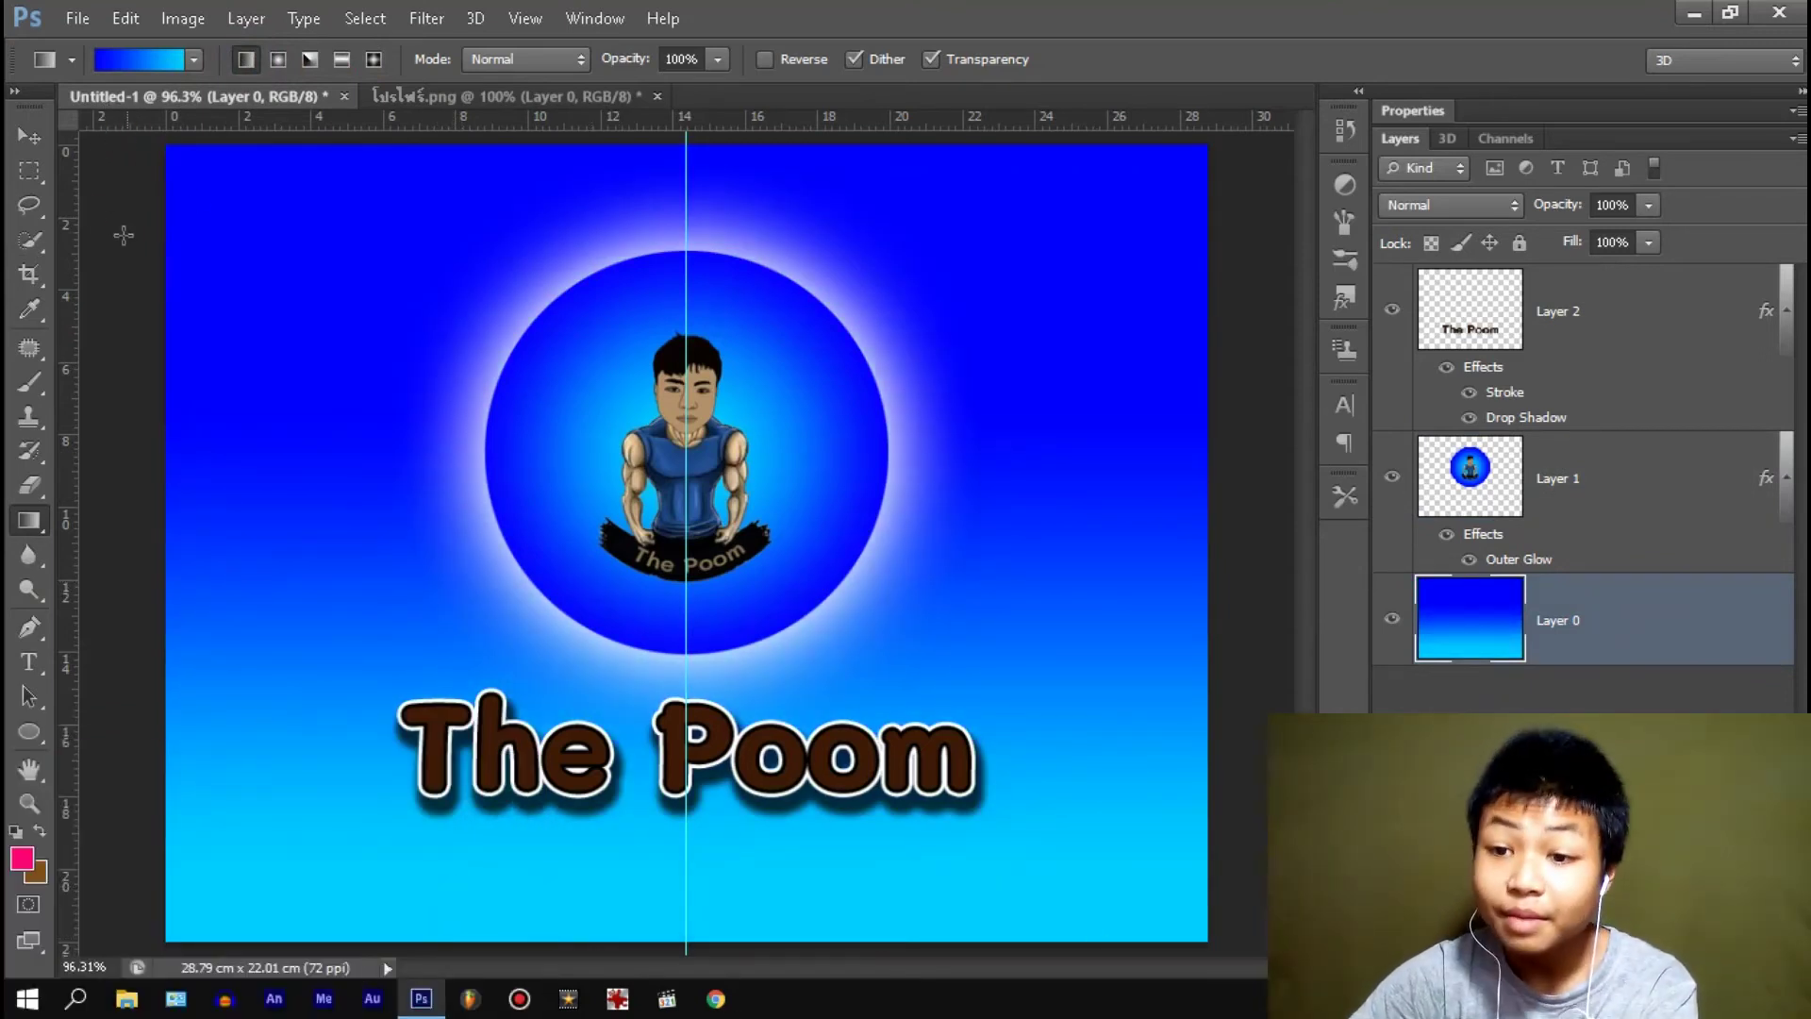
pyautogui.click(23, 135)
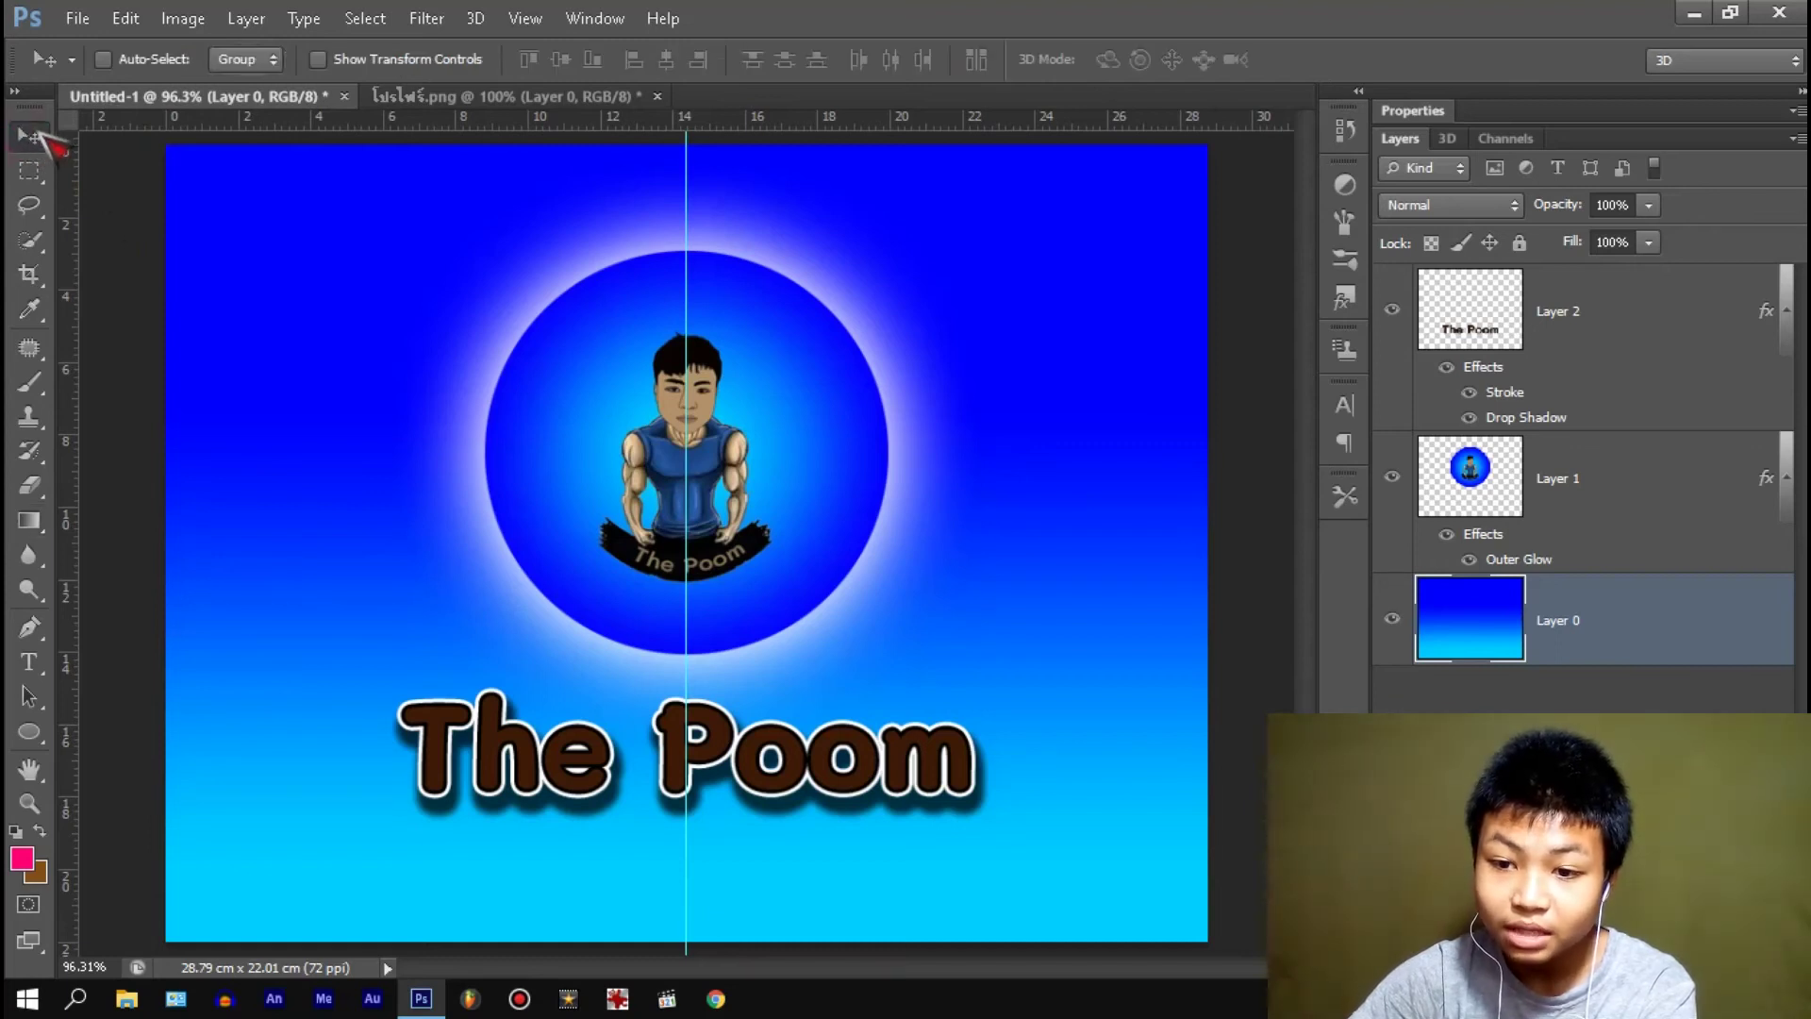
# - Start saving the image under a new file and set the format to PNG
pyautogui.click(80, 19)
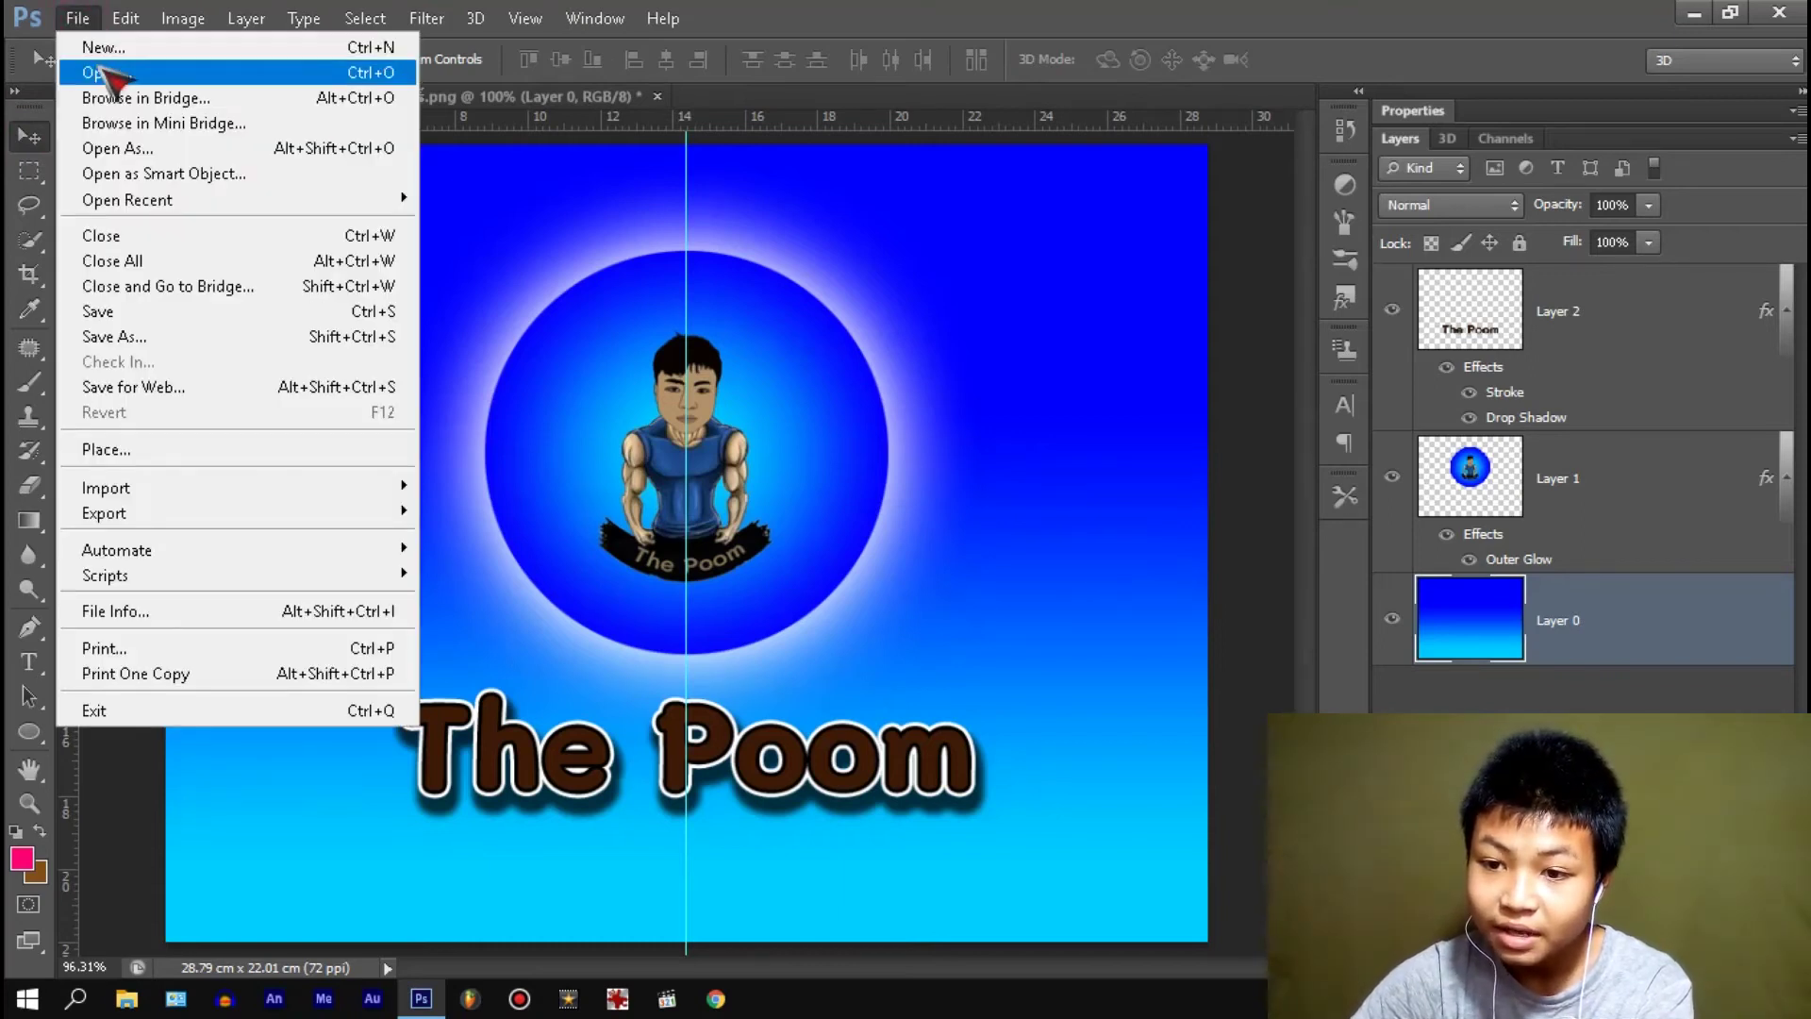
pyautogui.hotkey('ctrl', 's')
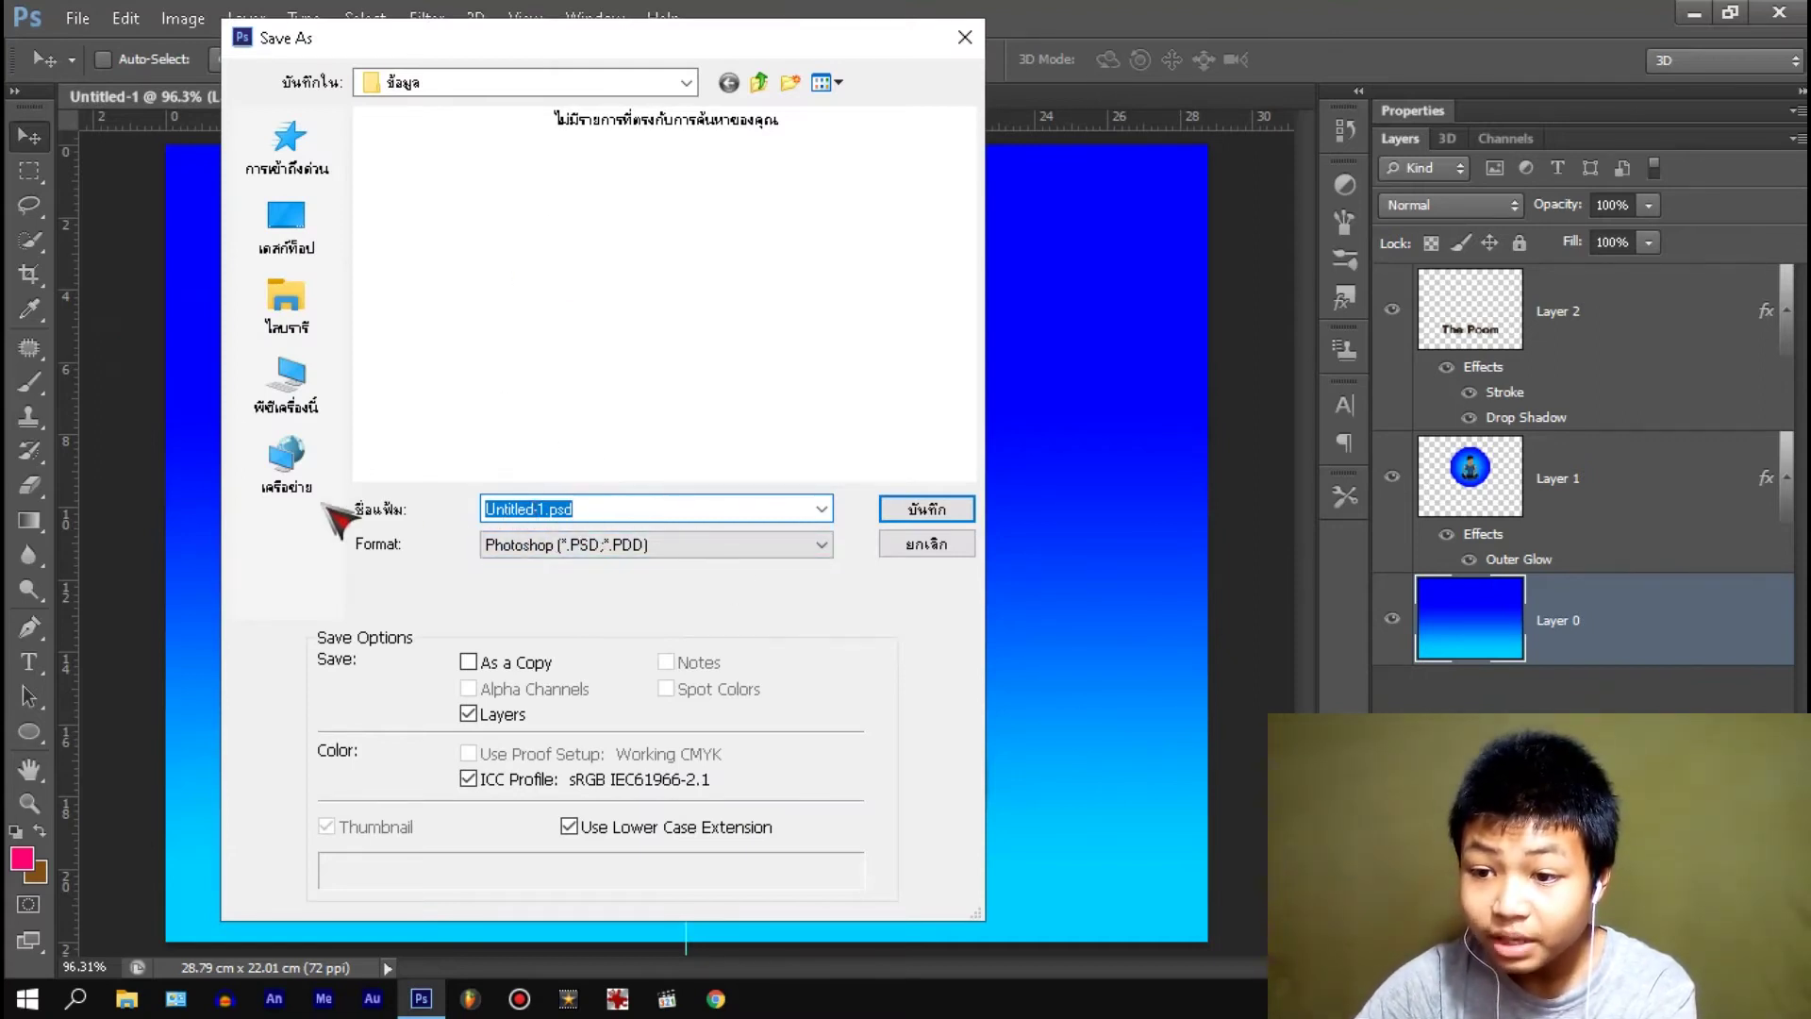
pyautogui.click(576, 550)
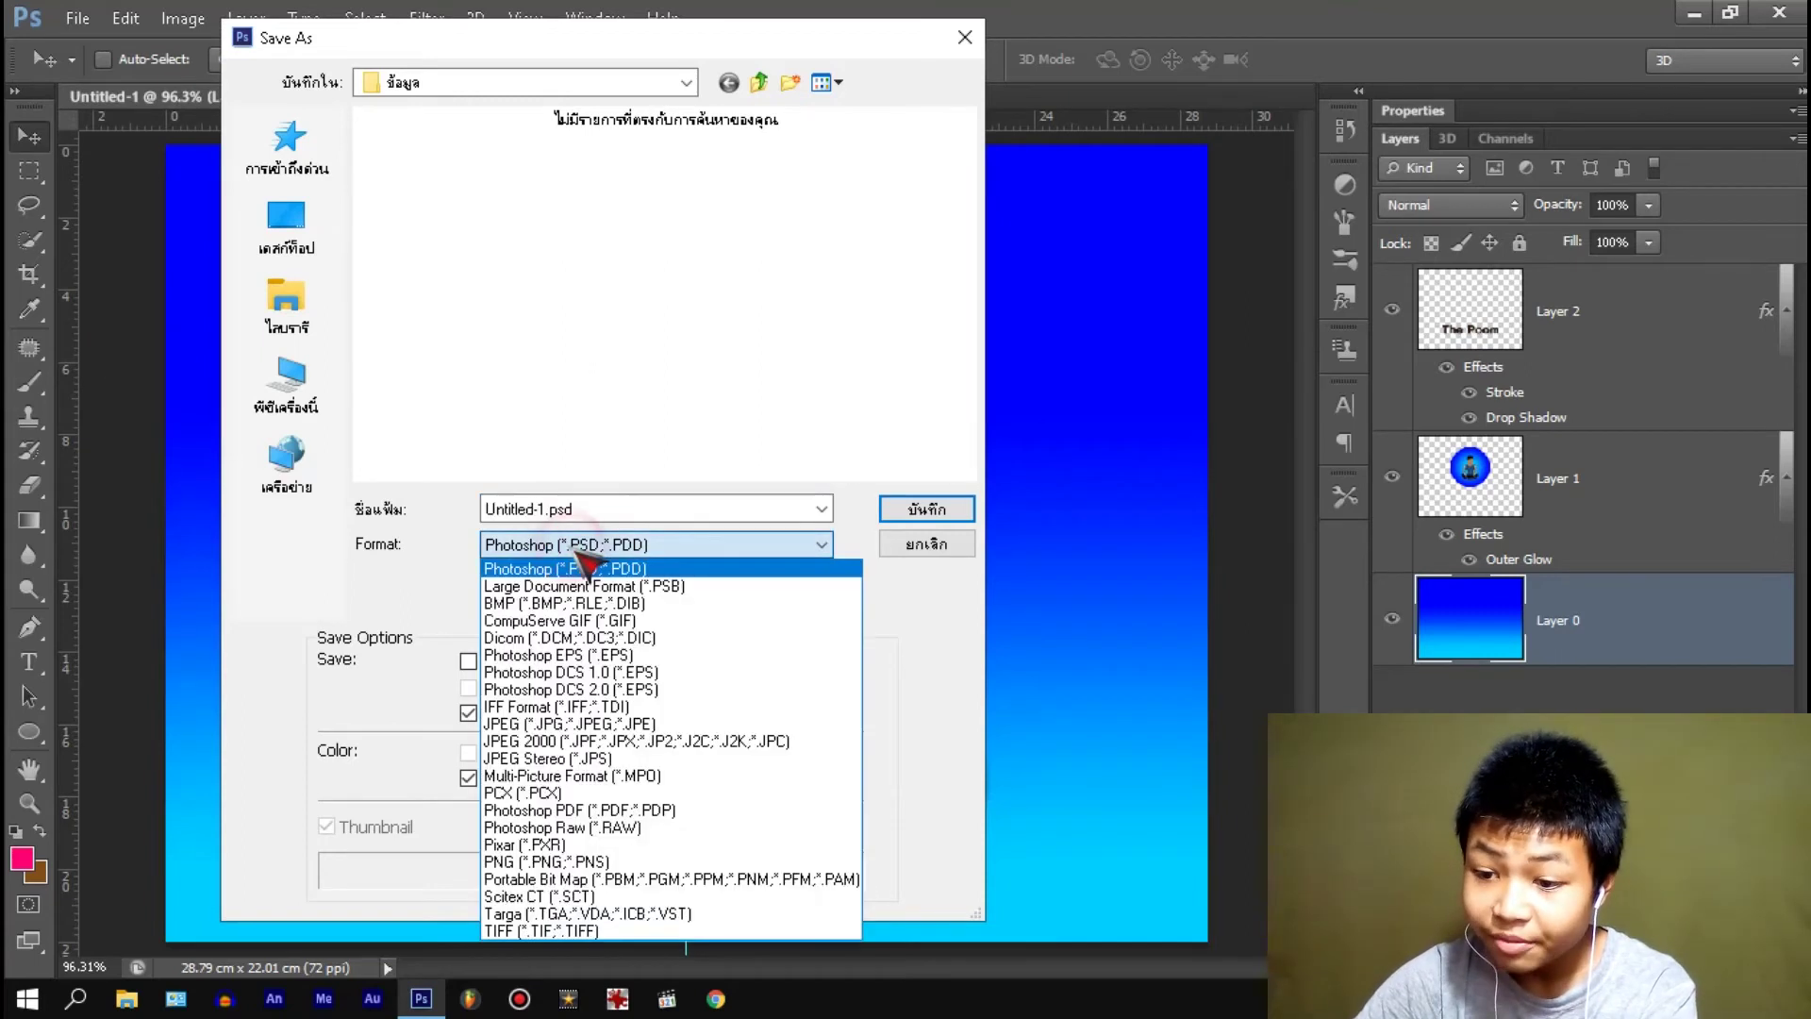
pyautogui.click(574, 864)
pyautogui.click(566, 552)
pyautogui.click(566, 553)
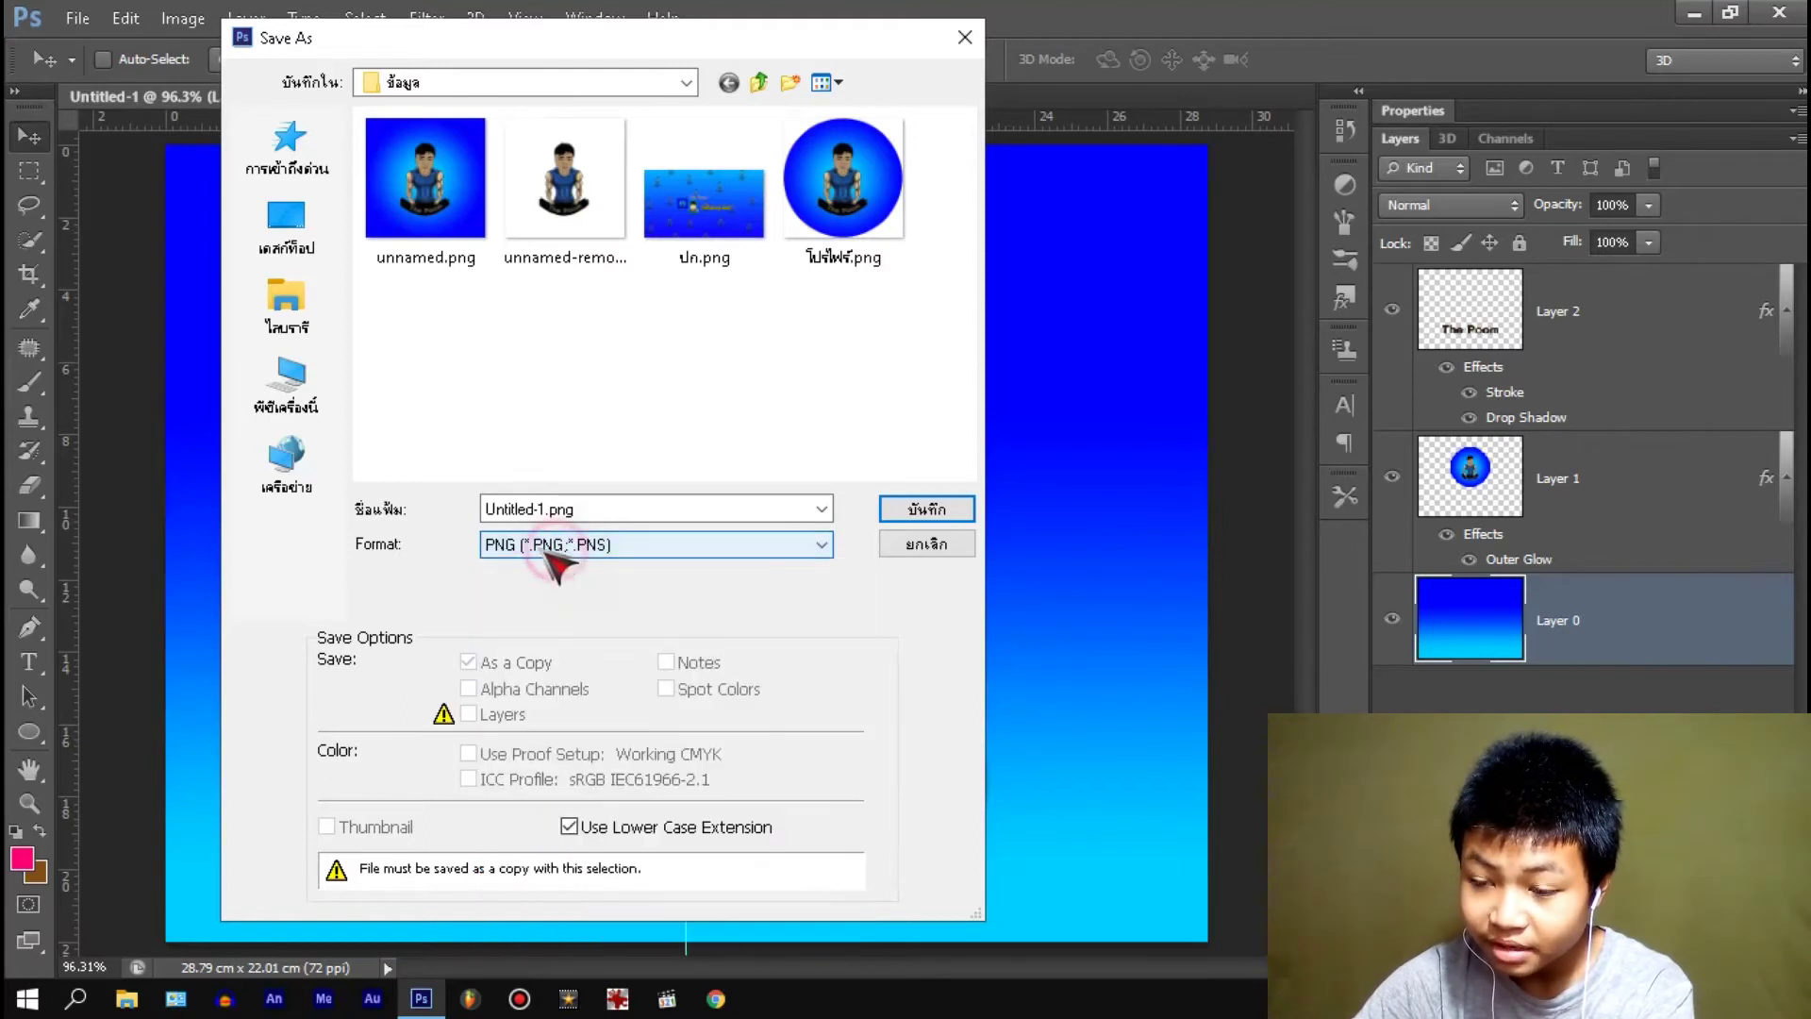
pyautogui.click(621, 547)
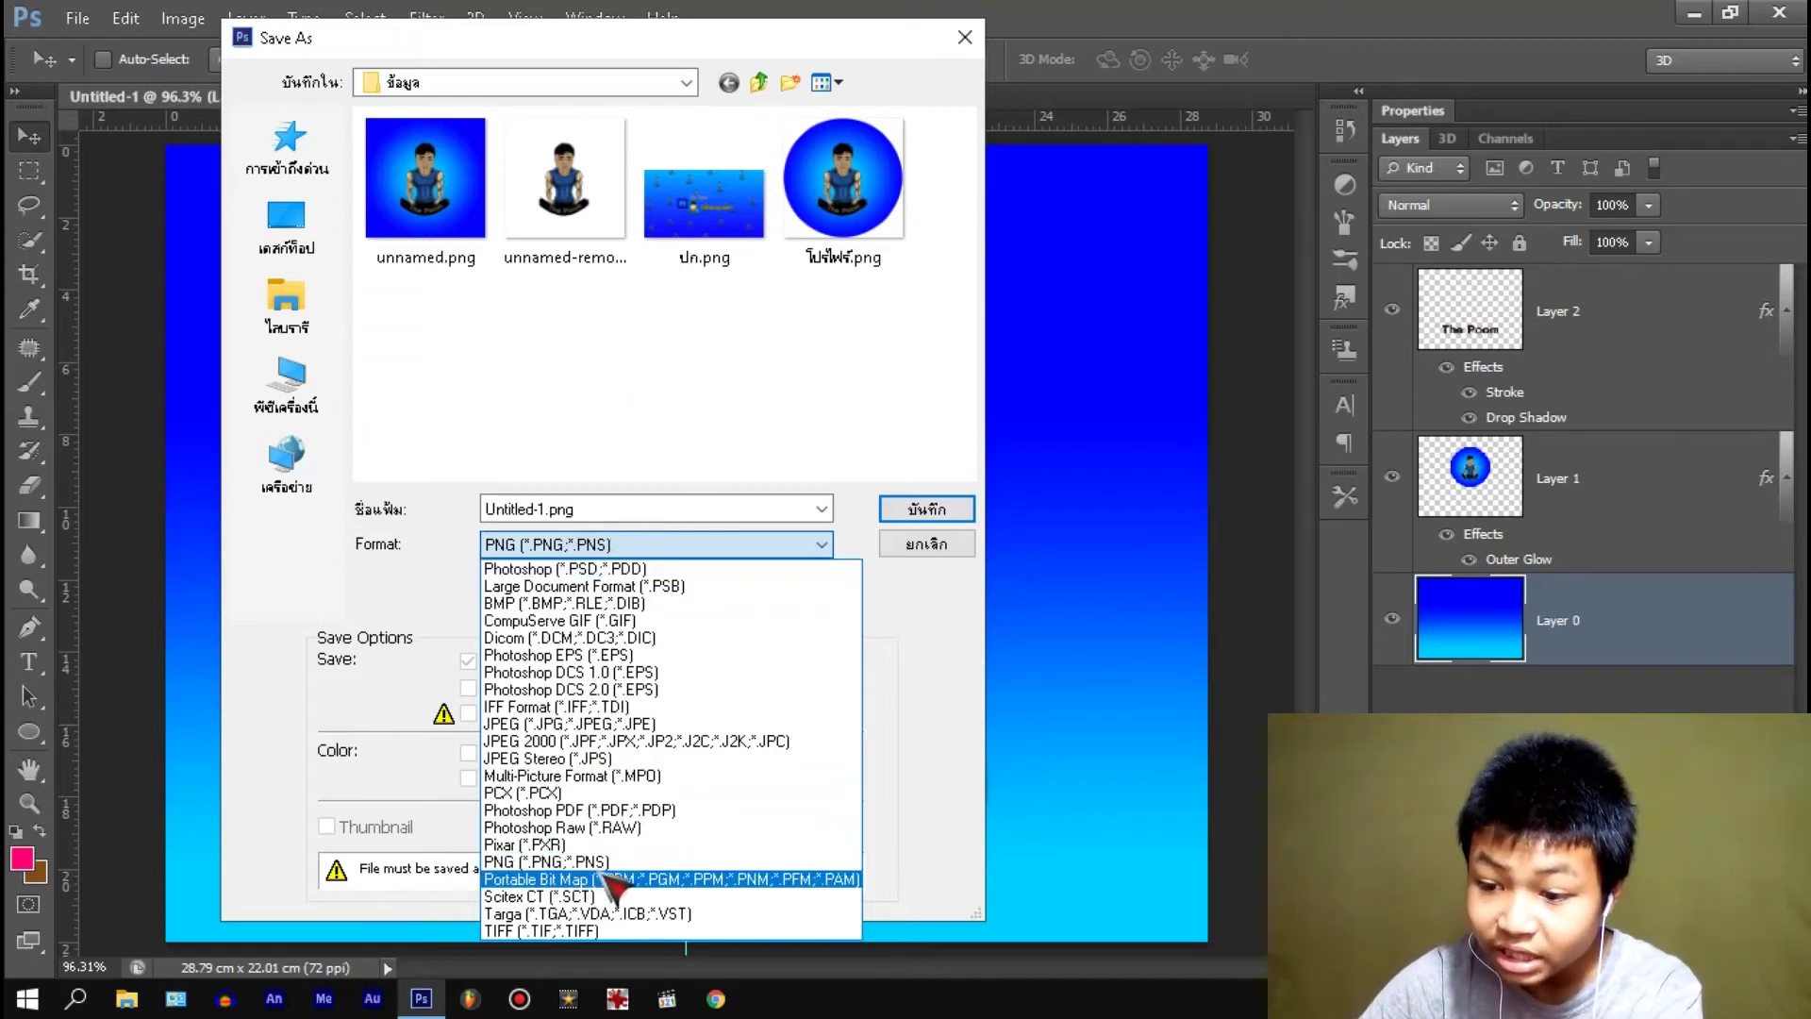
pyautogui.click(644, 862)
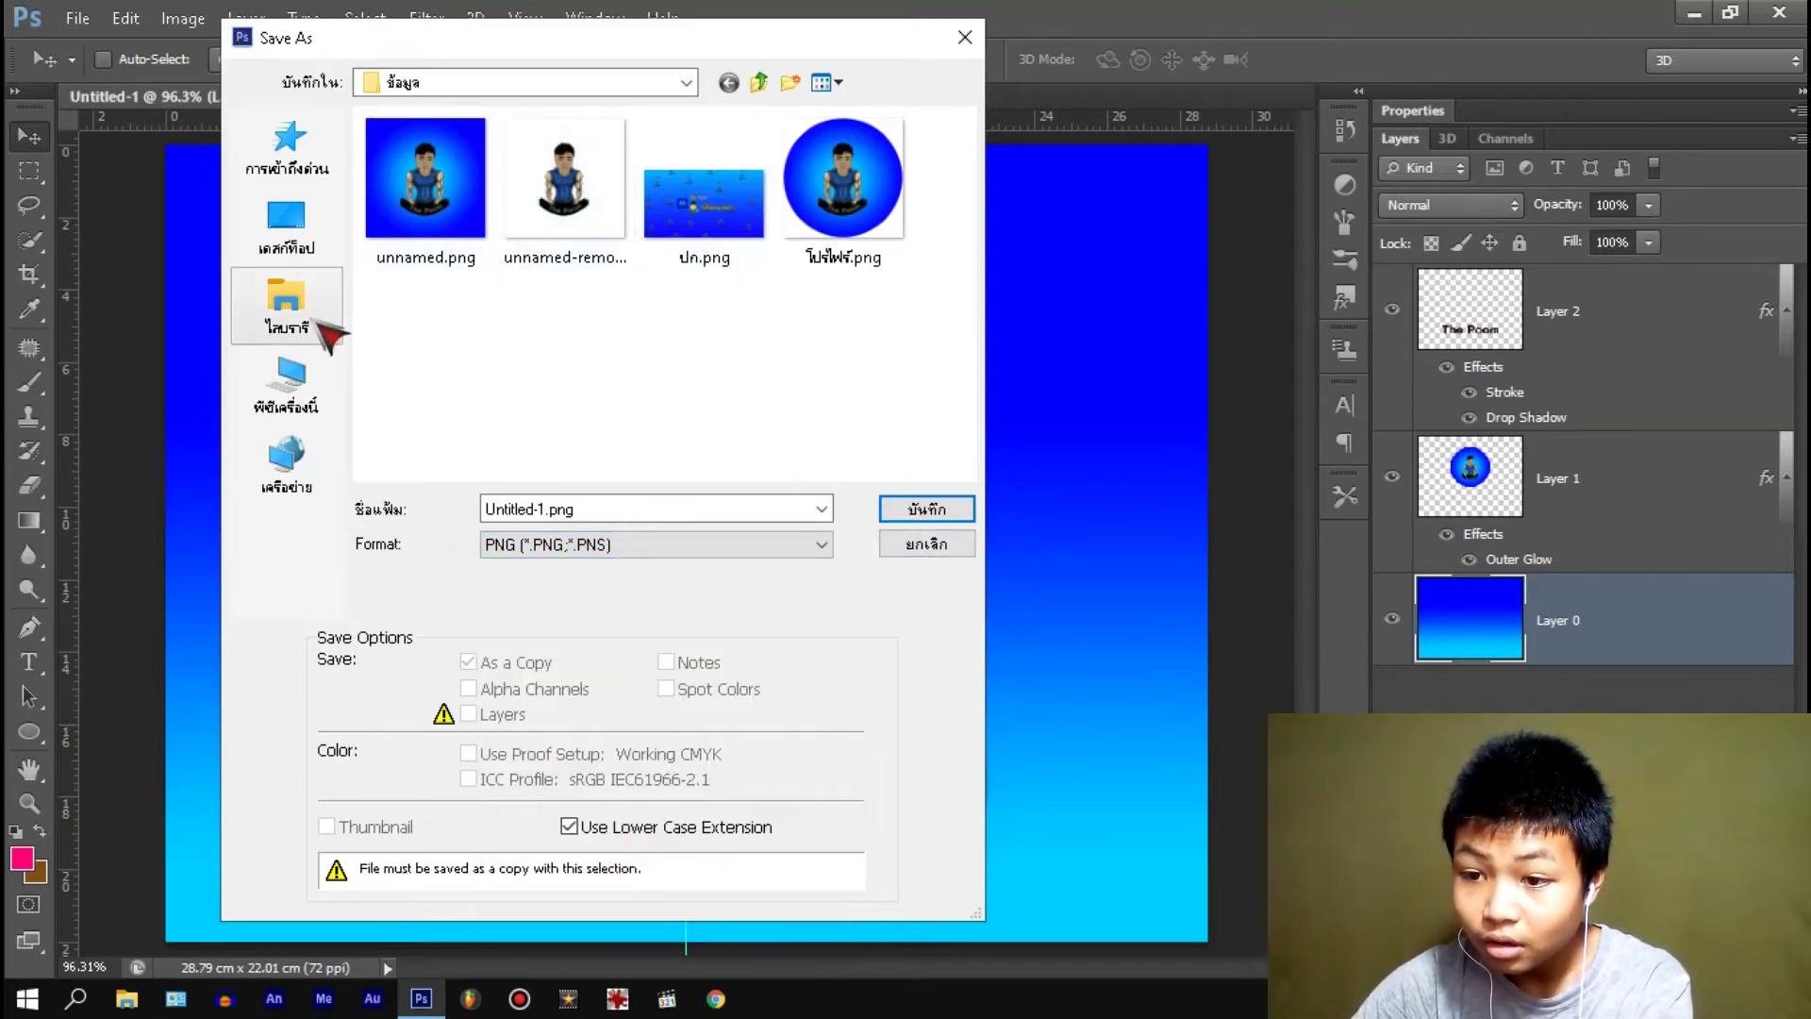
# - Set the save location to the img/system folder of the เกมล่าผี game project in Downloads
pyautogui.click(300, 384)
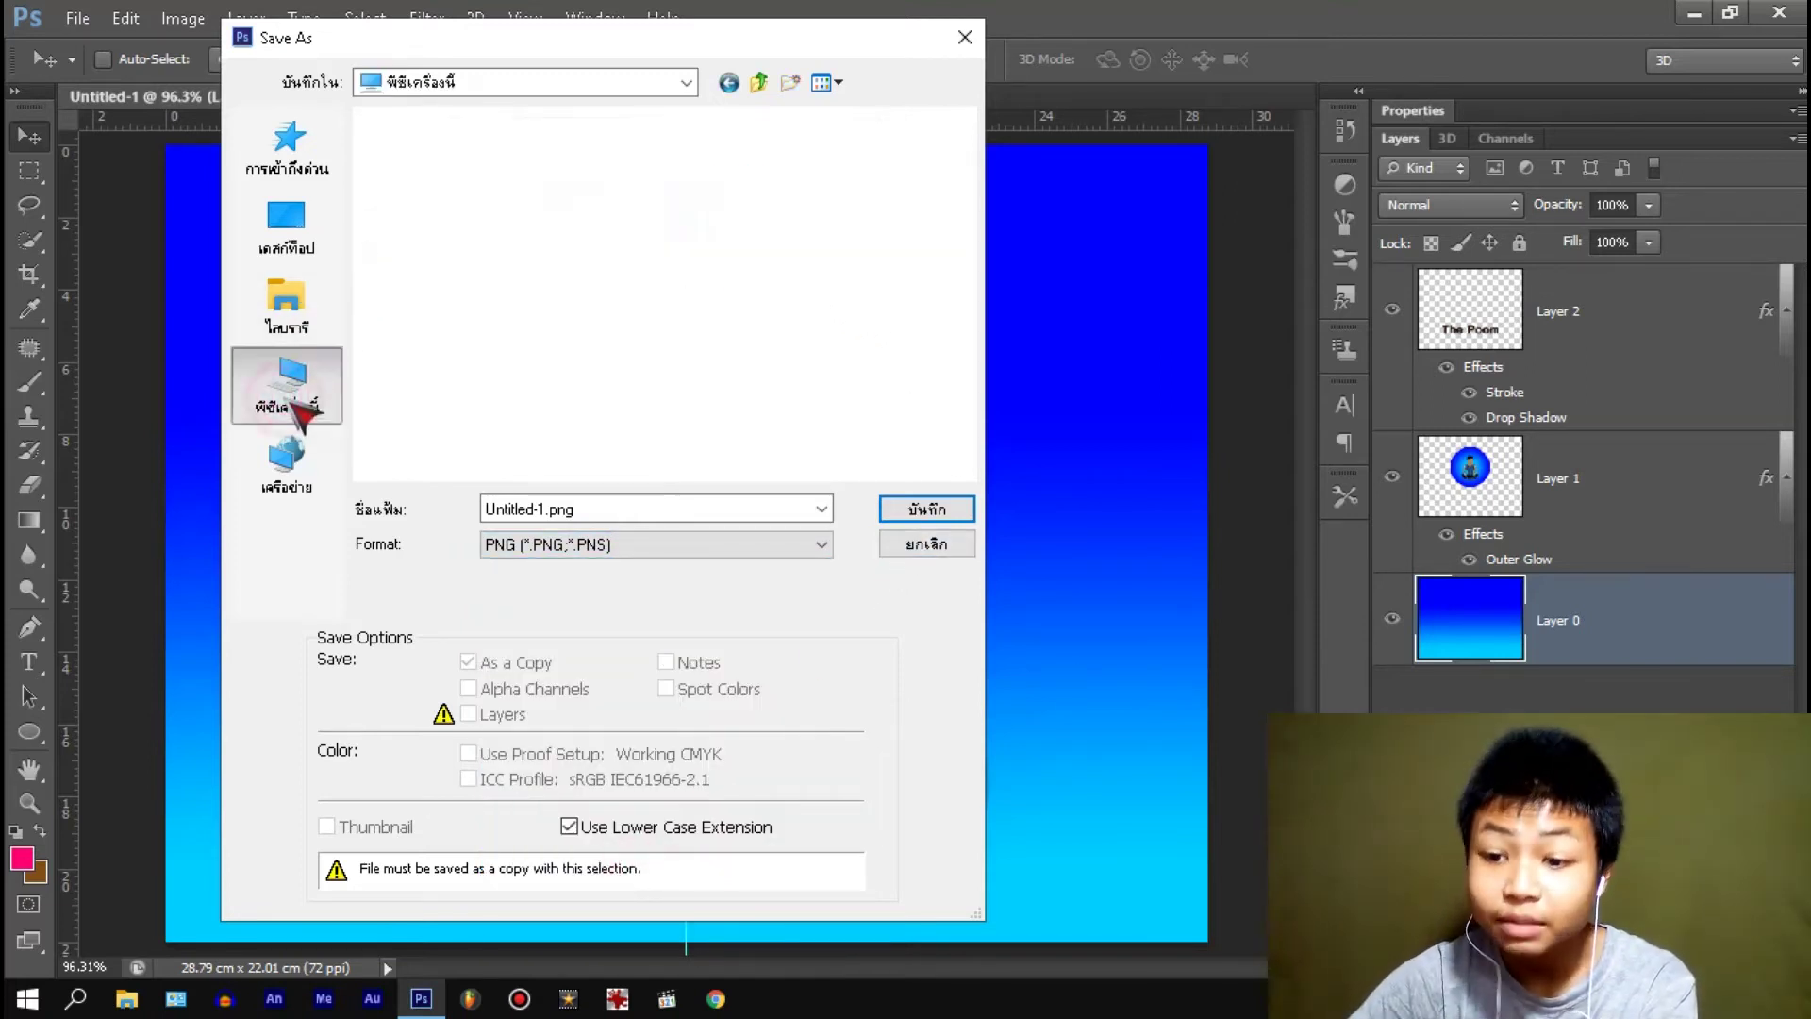
pyautogui.doubleClick(463, 179)
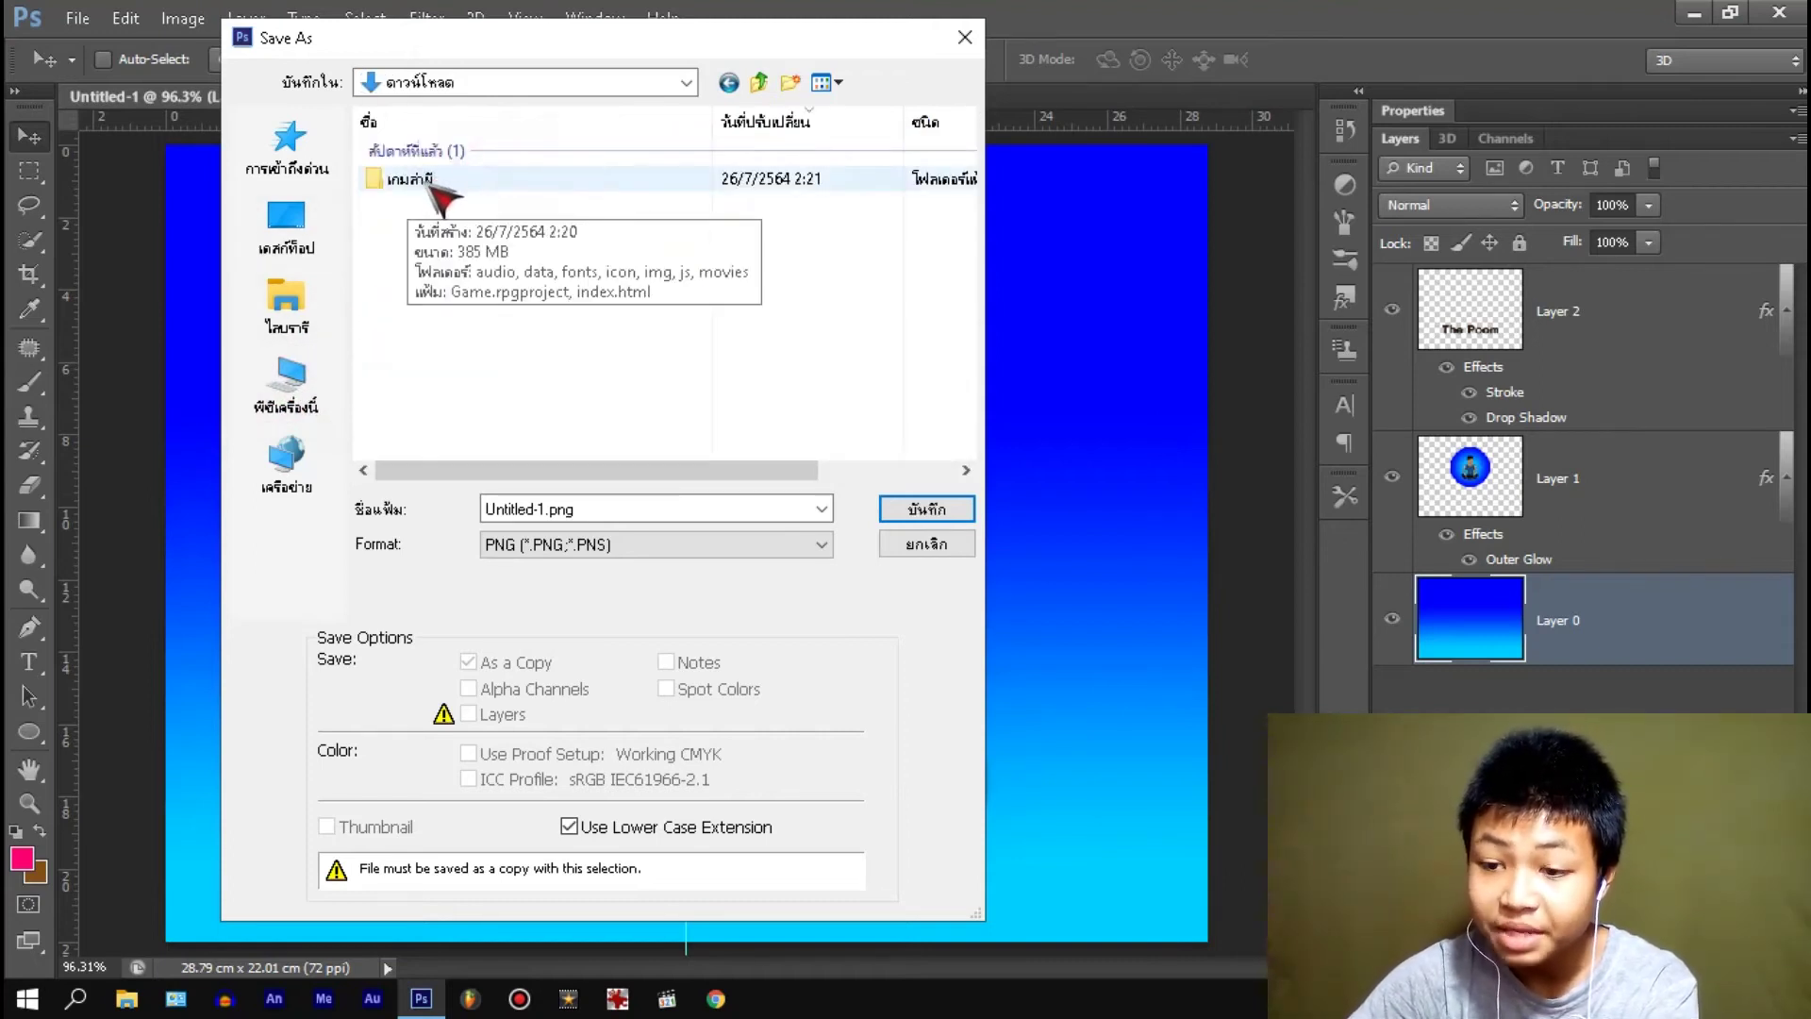
pyautogui.doubleClick(443, 181)
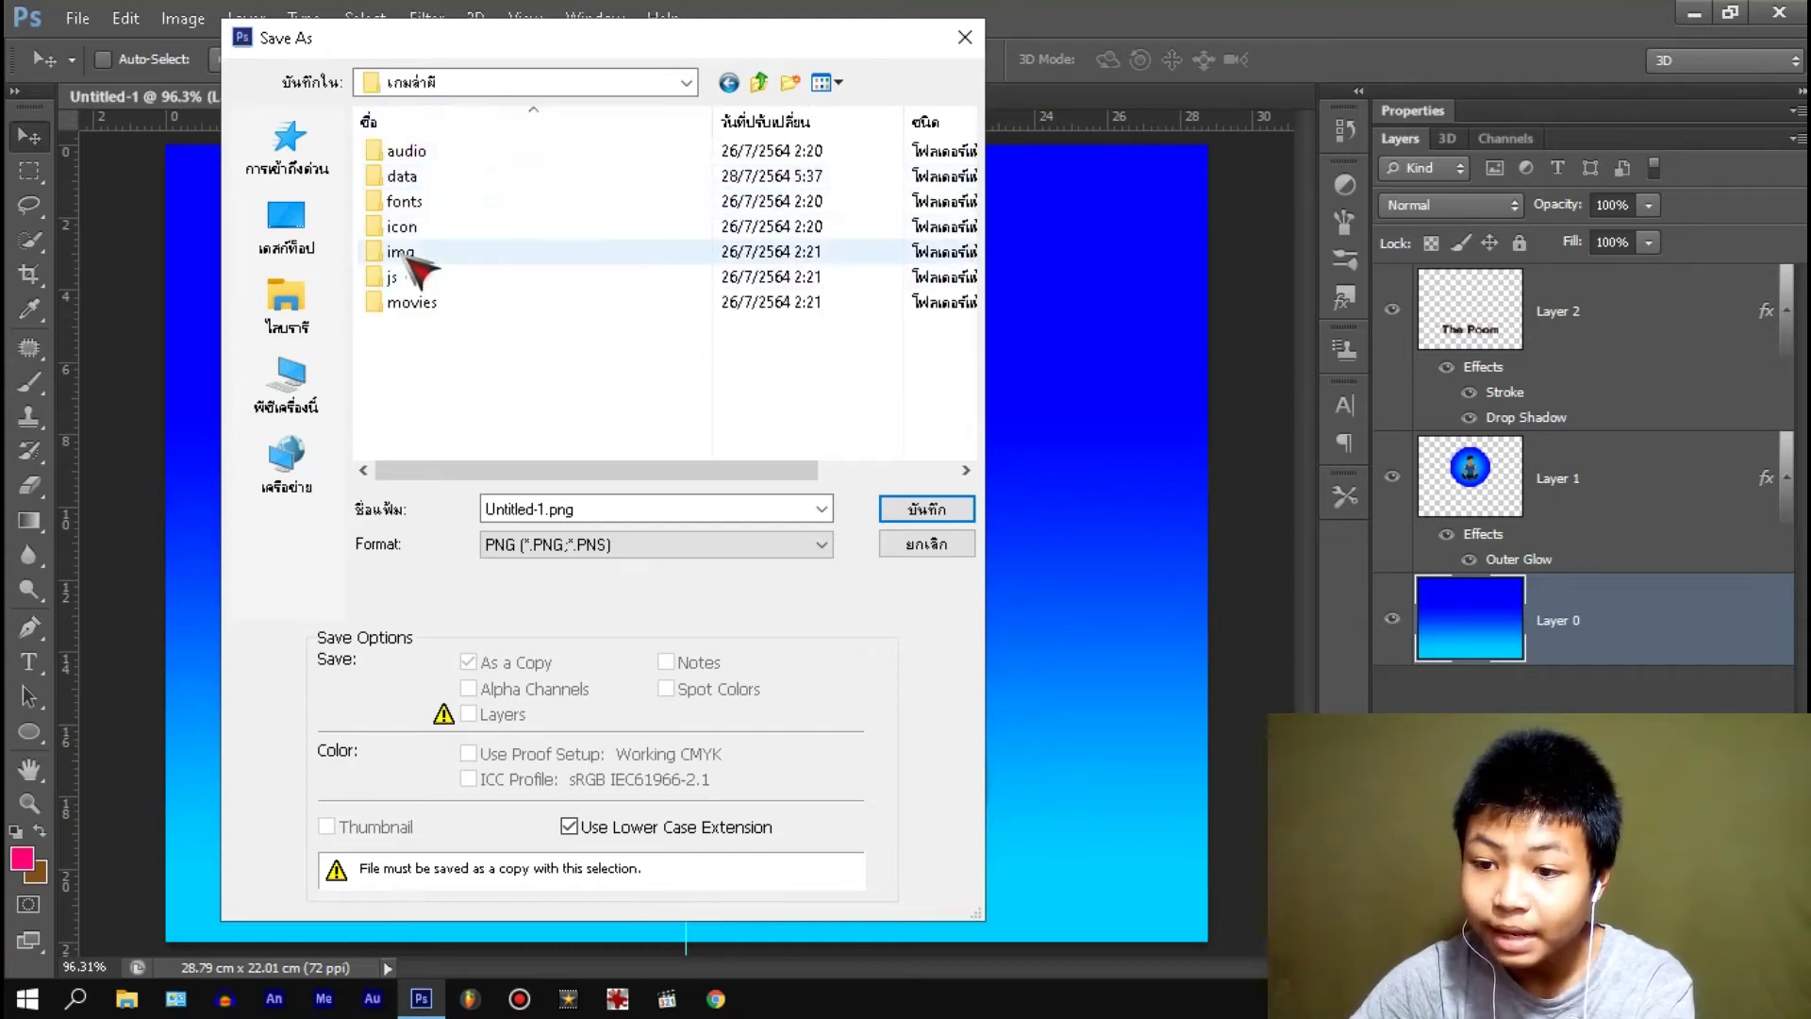
pyautogui.doubleClick(406, 253)
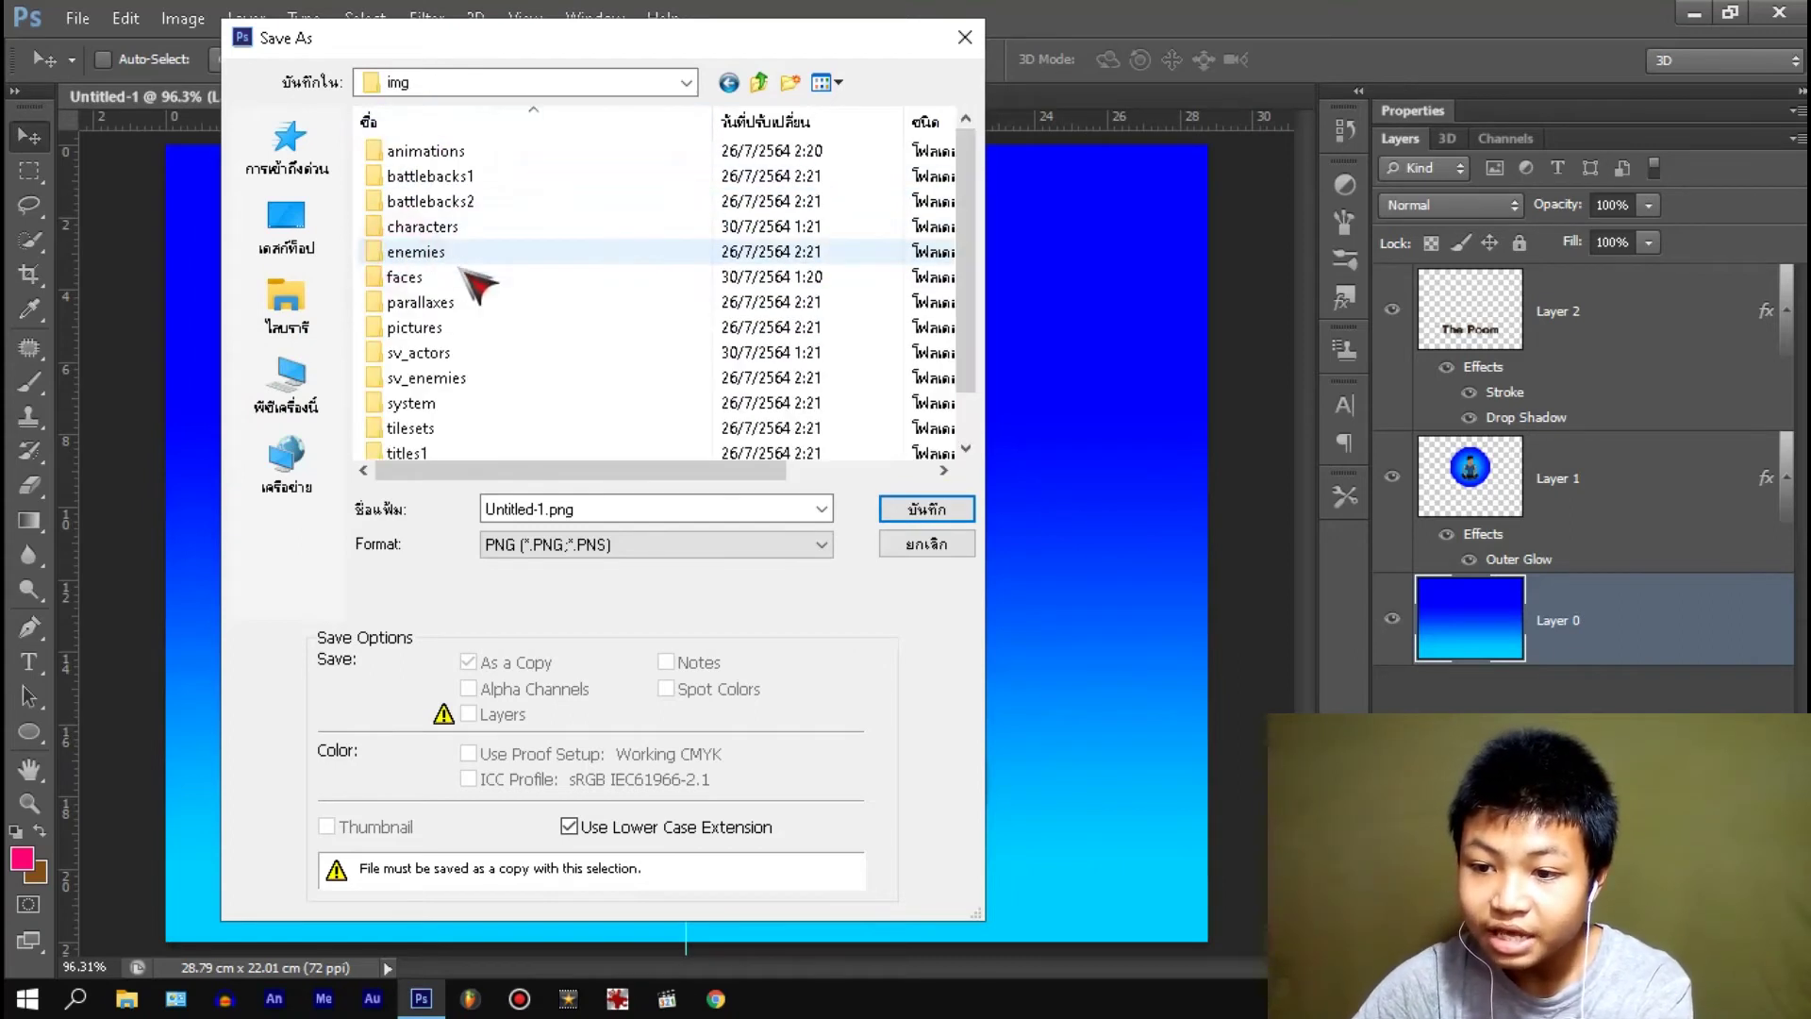
pyautogui.doubleClick(407, 354)
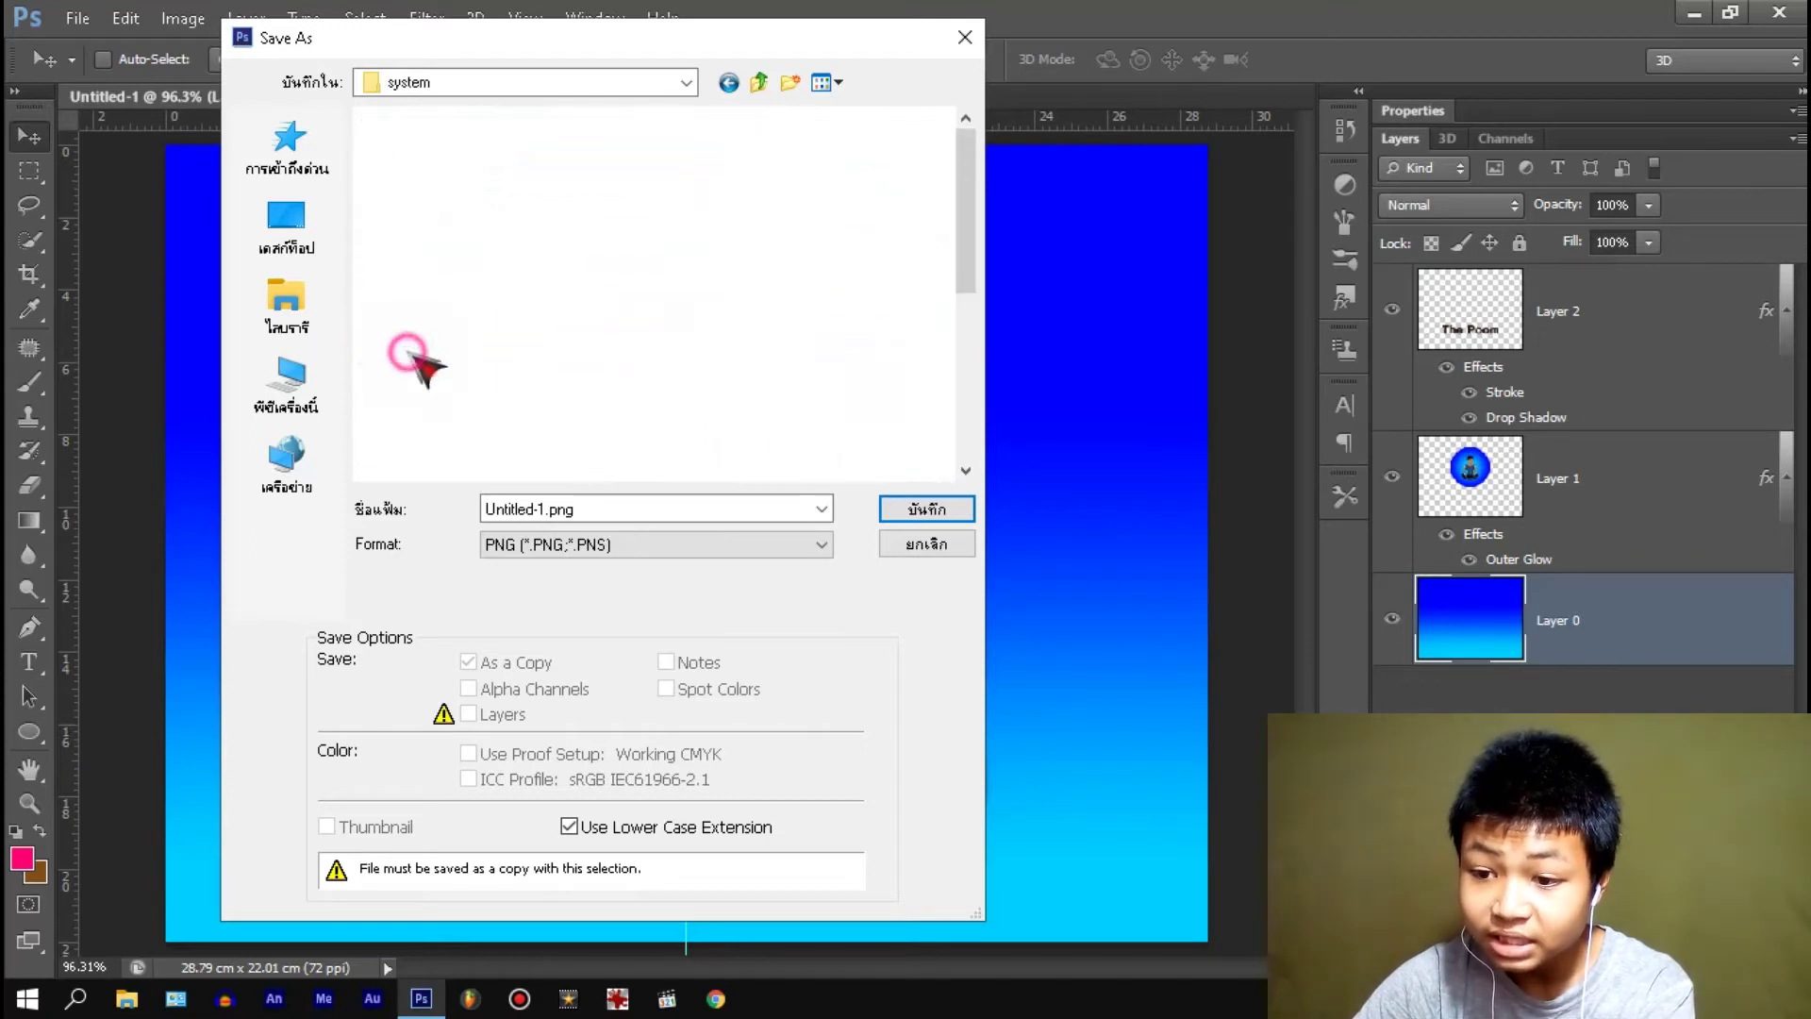
# - Save the PNG over MadeWithMv.png in the system folder, replacing the existing file and accepting the PNG options
pyautogui.scroll(-1, 844, 410)
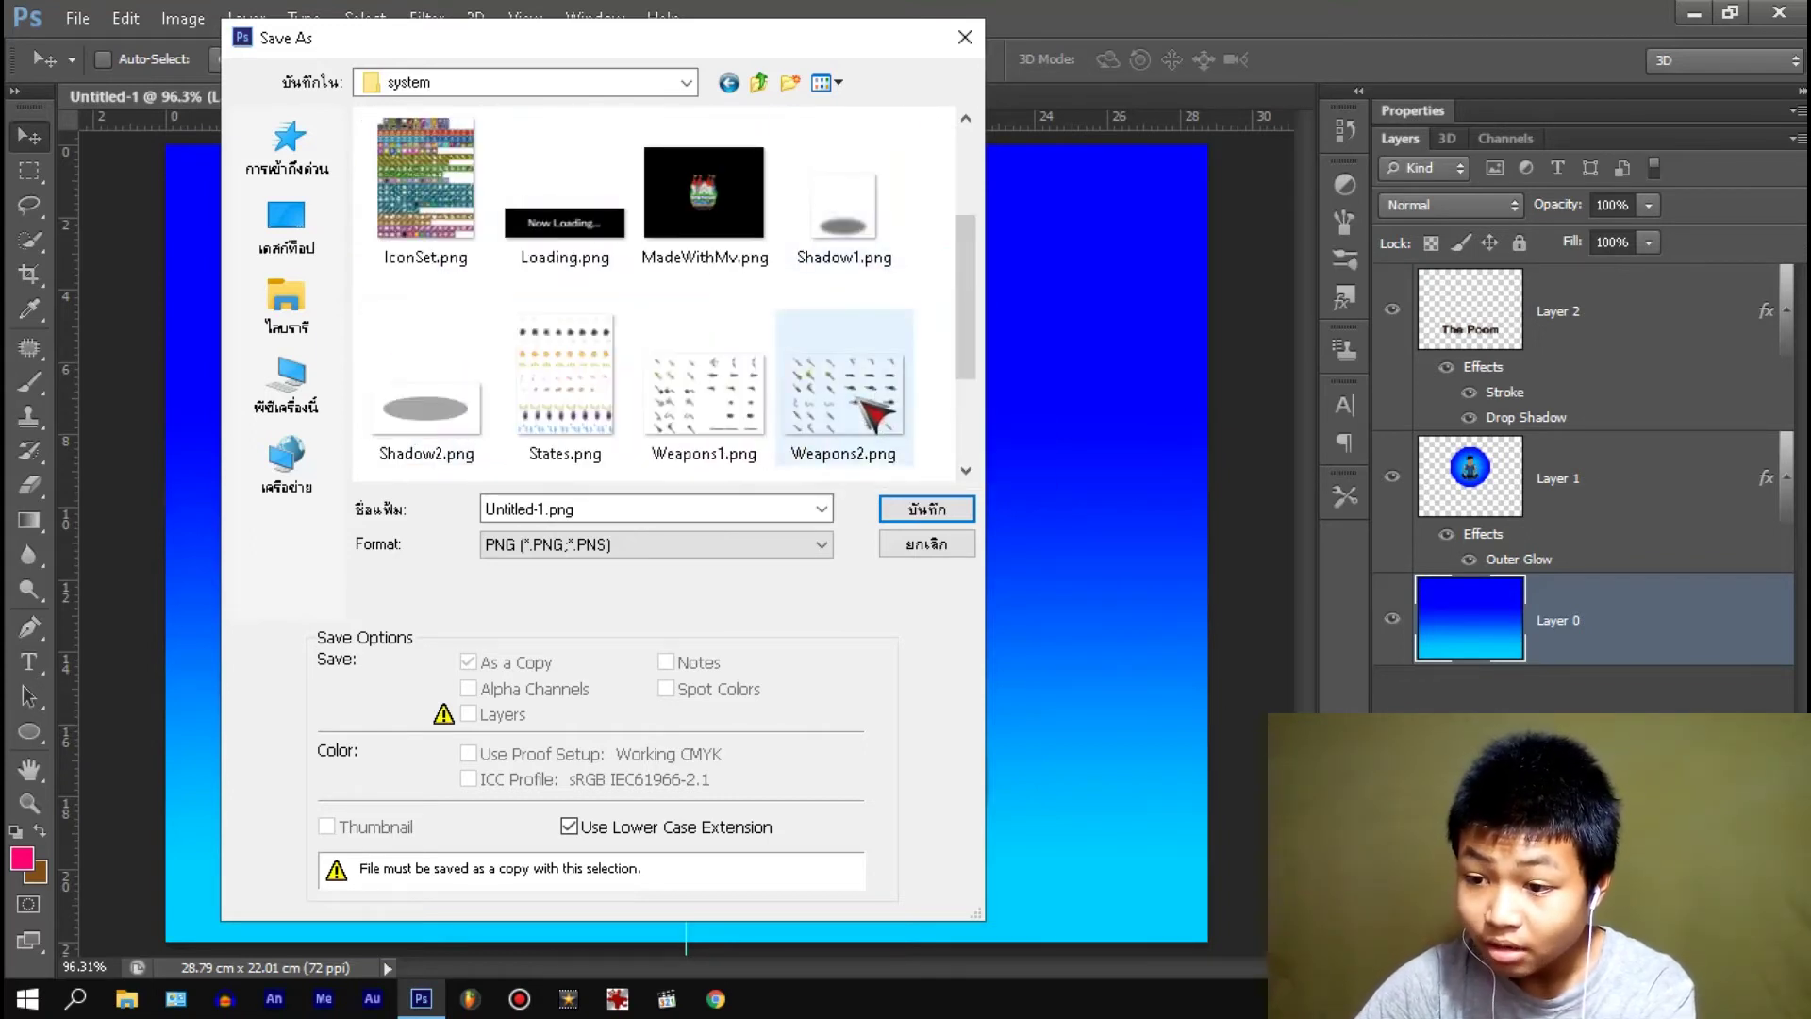
pyautogui.scroll(1, 836, 405)
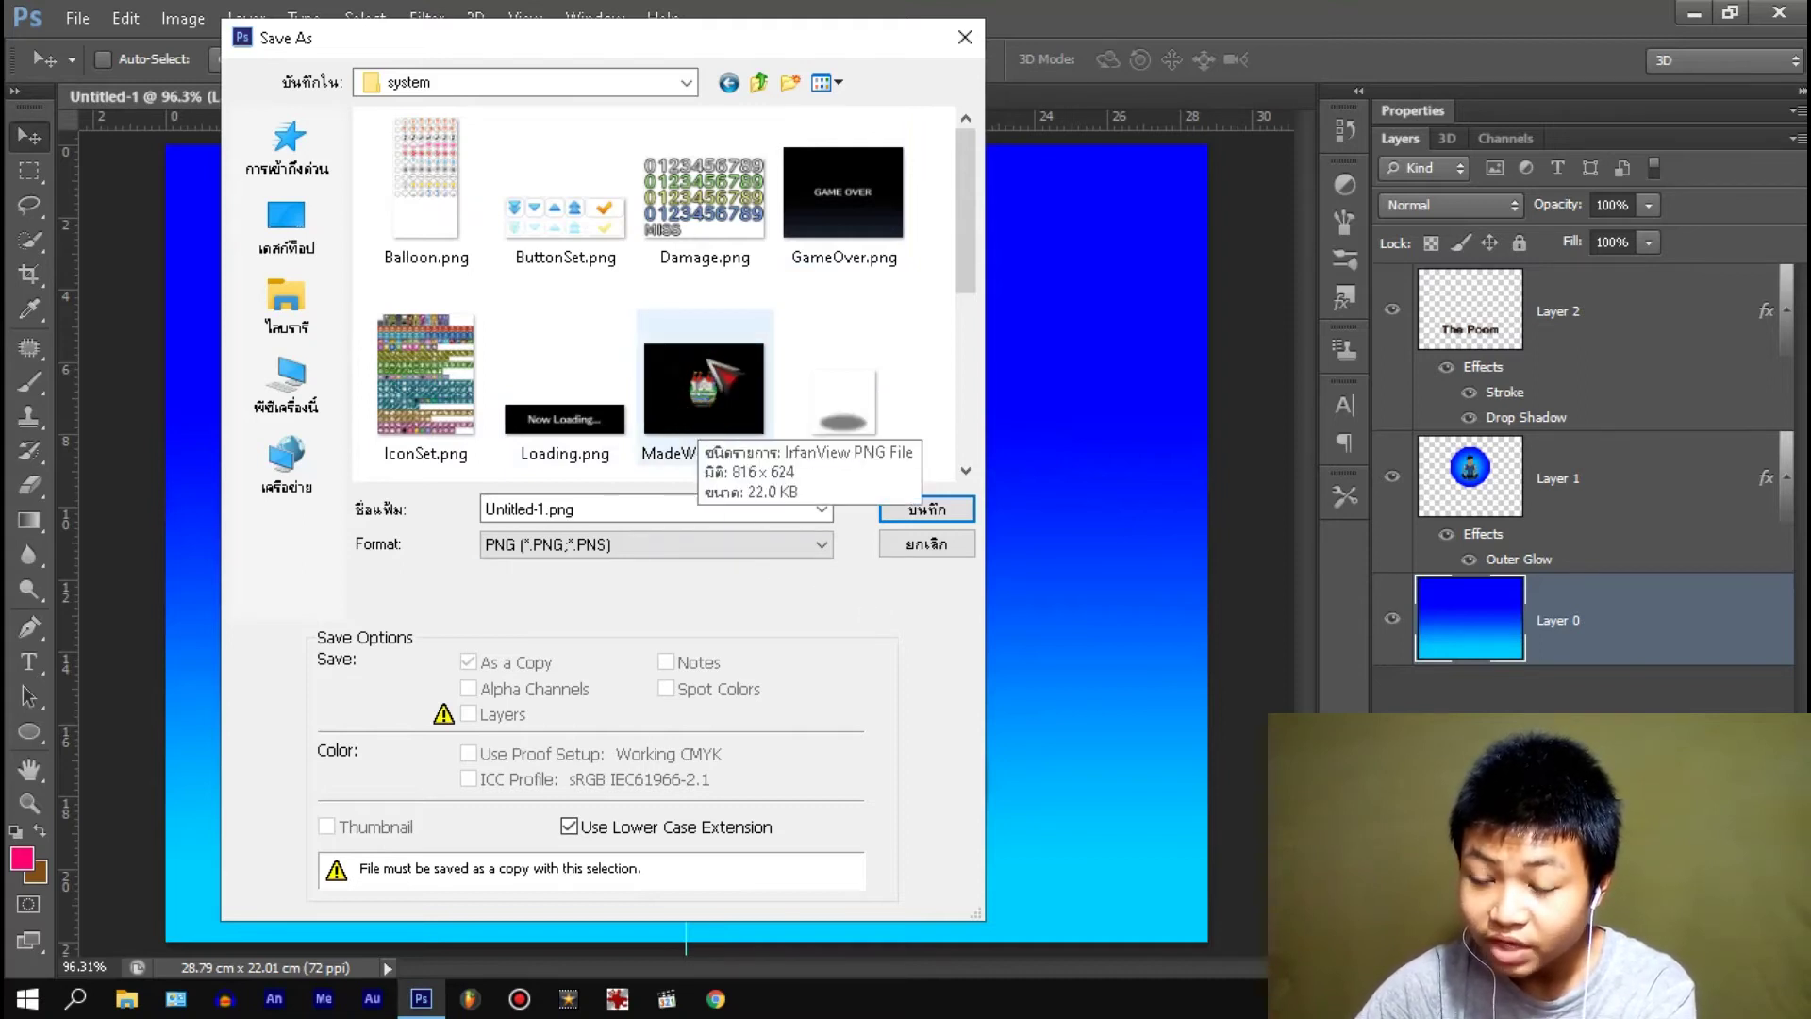
pyautogui.click(710, 382)
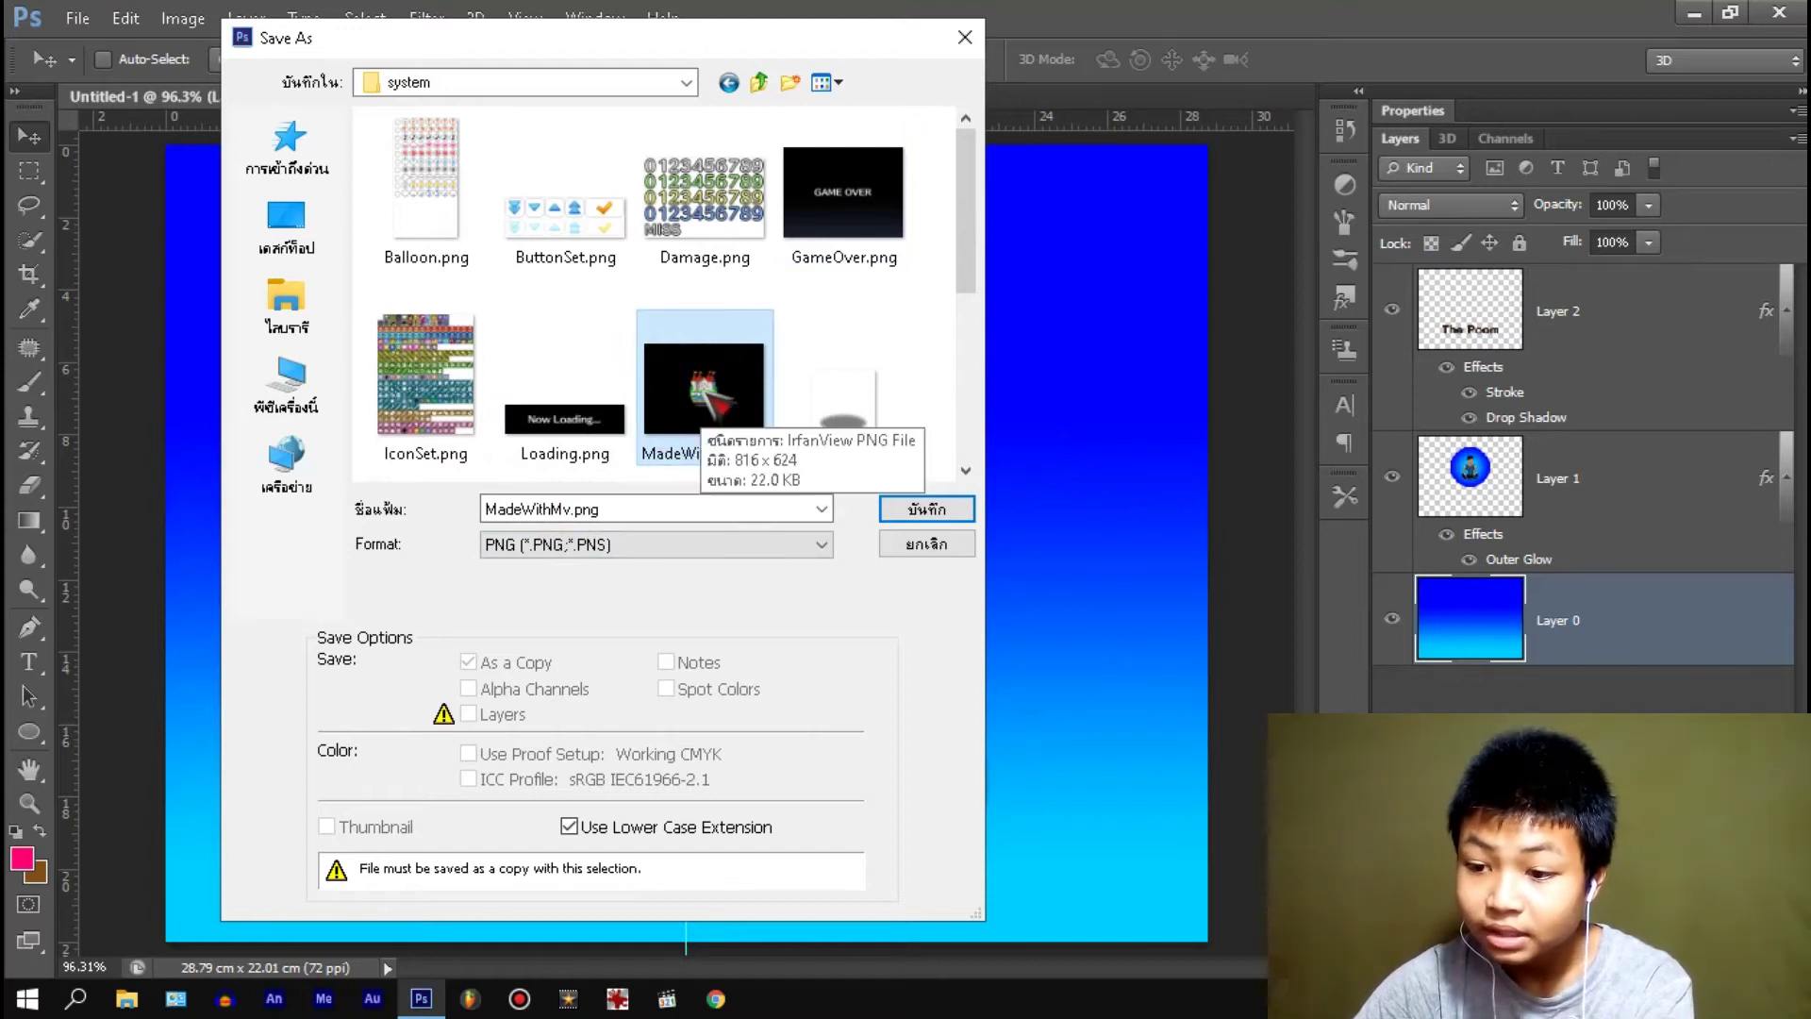
pyautogui.click(937, 510)
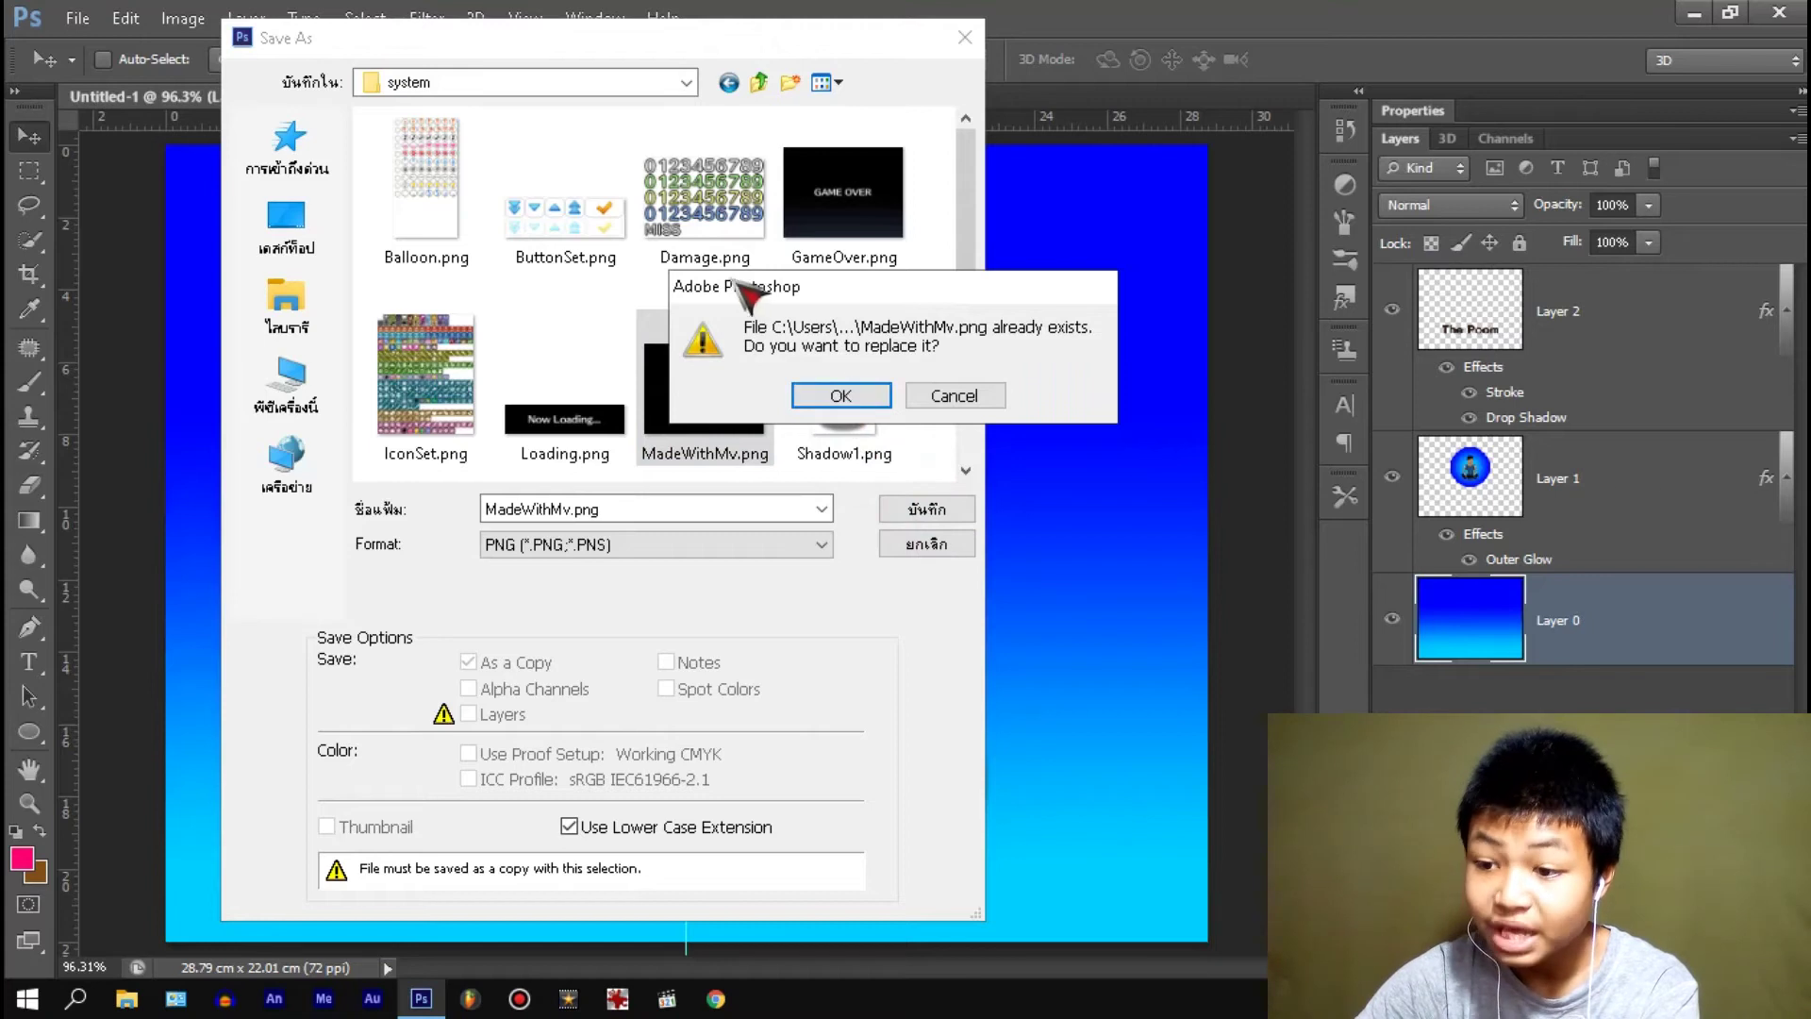
pyautogui.click(838, 396)
pyautogui.click(981, 313)
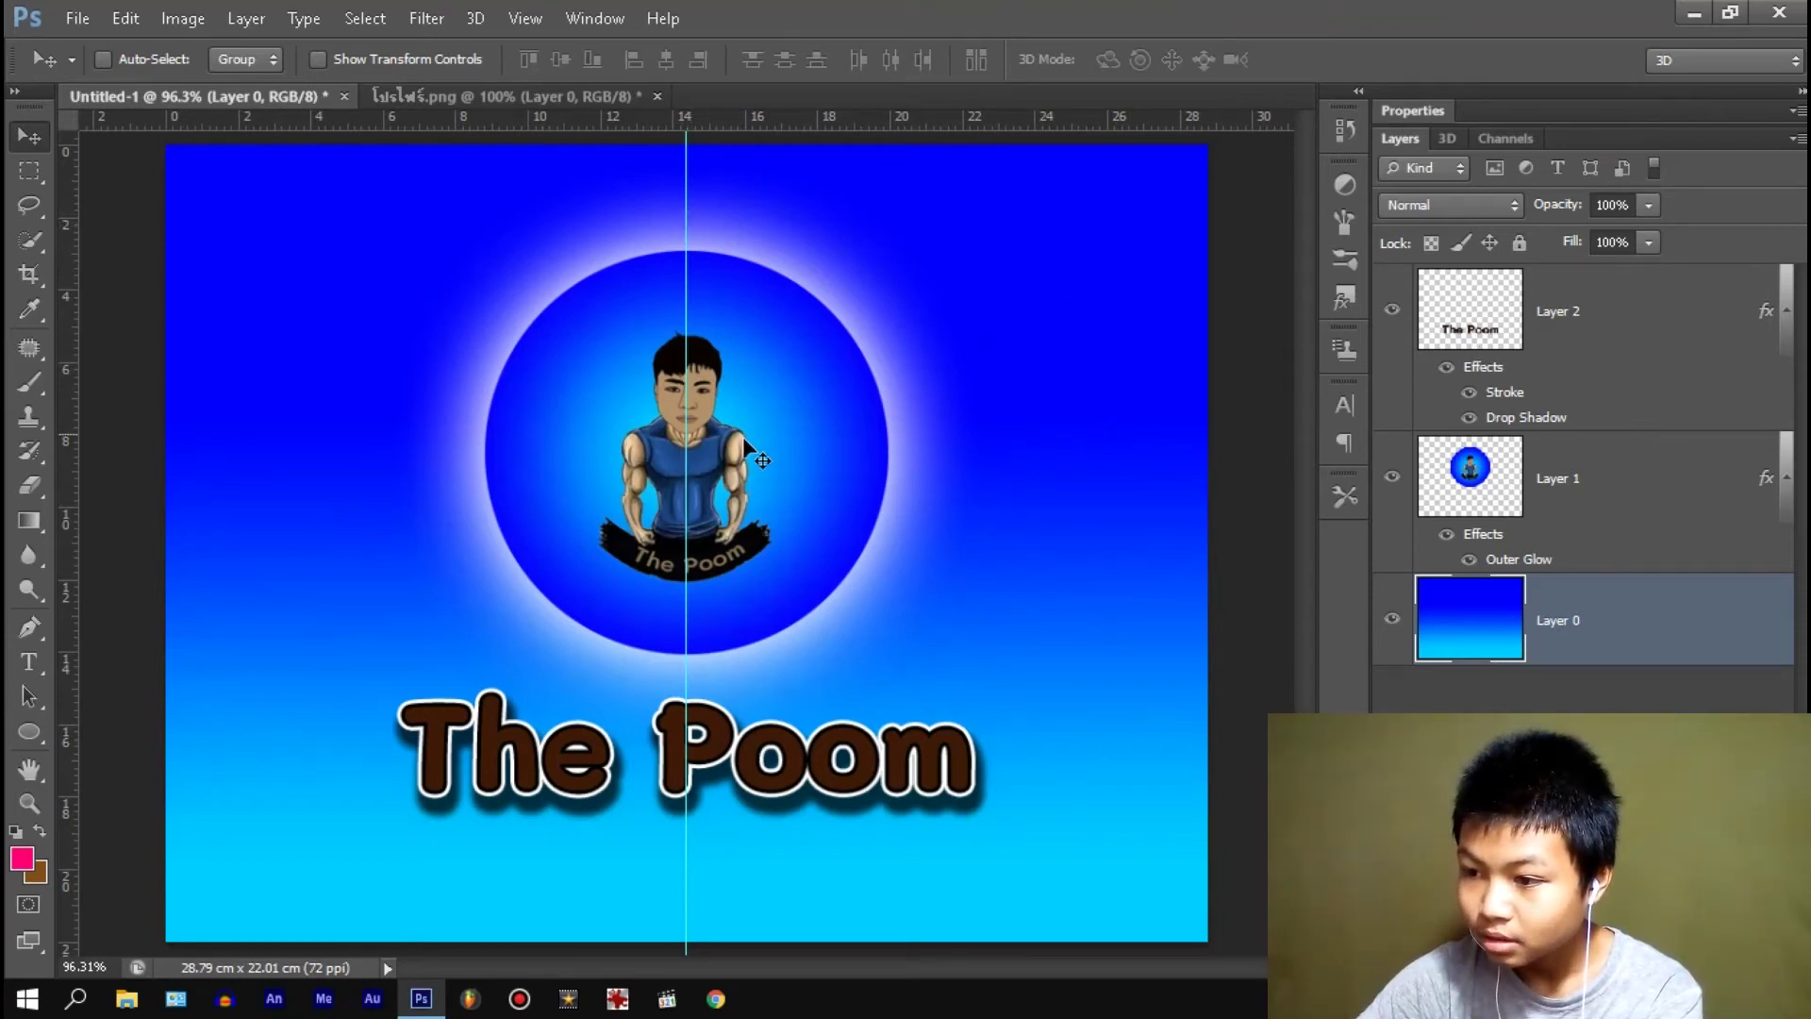
# - Move the glowing logo slightly higher on the canvas and delete the large "The Poom" text layer beneath it
pyautogui.click(1446, 443)
pyautogui.moveTo(791, 493); pyautogui.dragTo(784, 460)
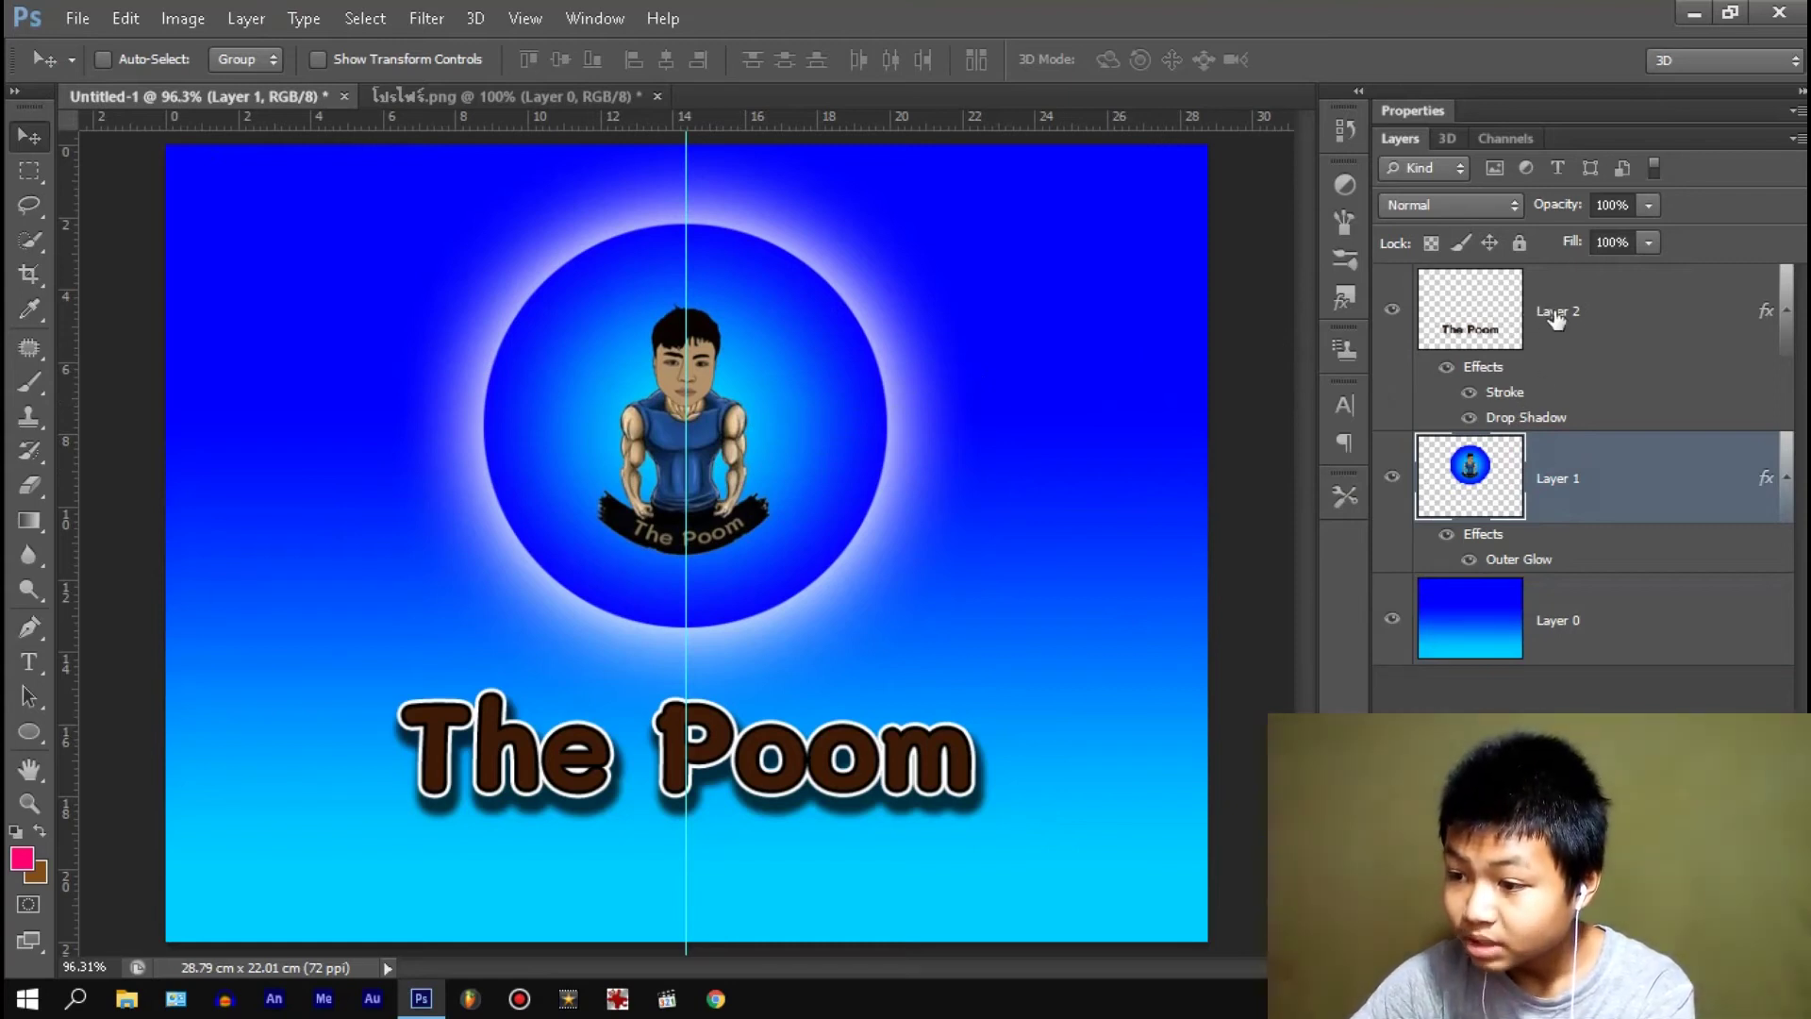
pyautogui.click(1604, 321)
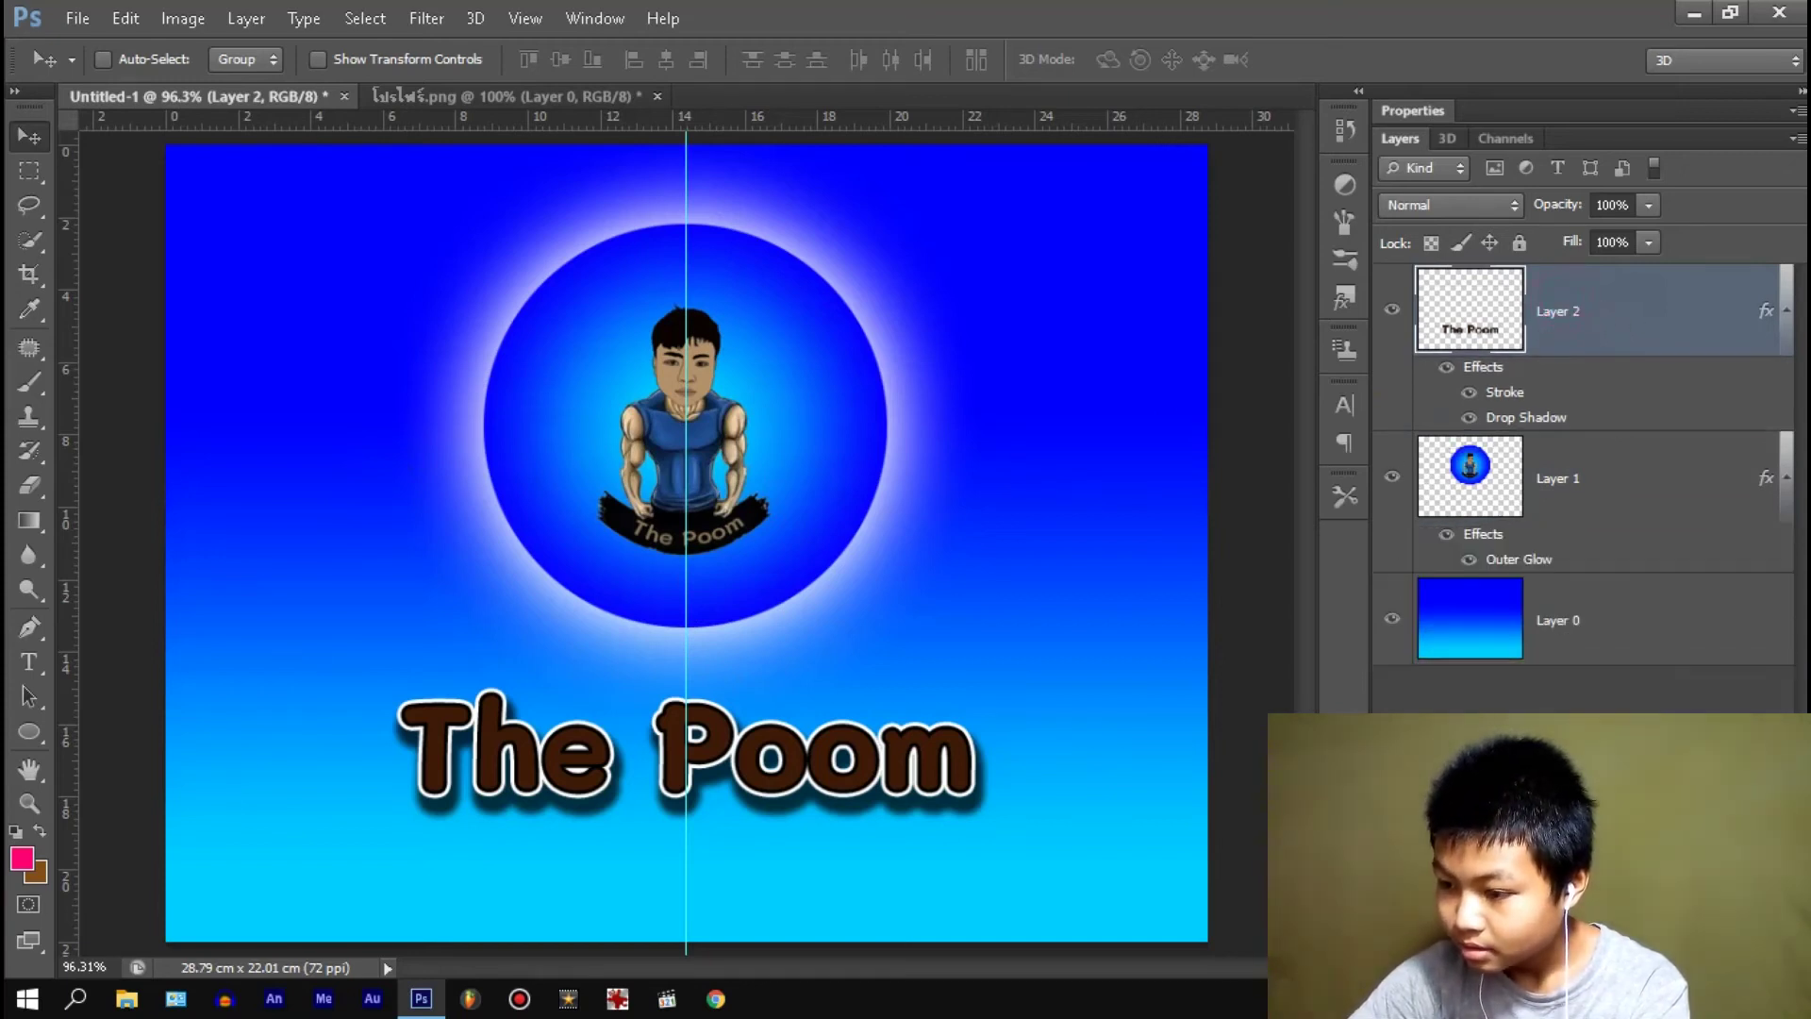
pyautogui.press('Delete')
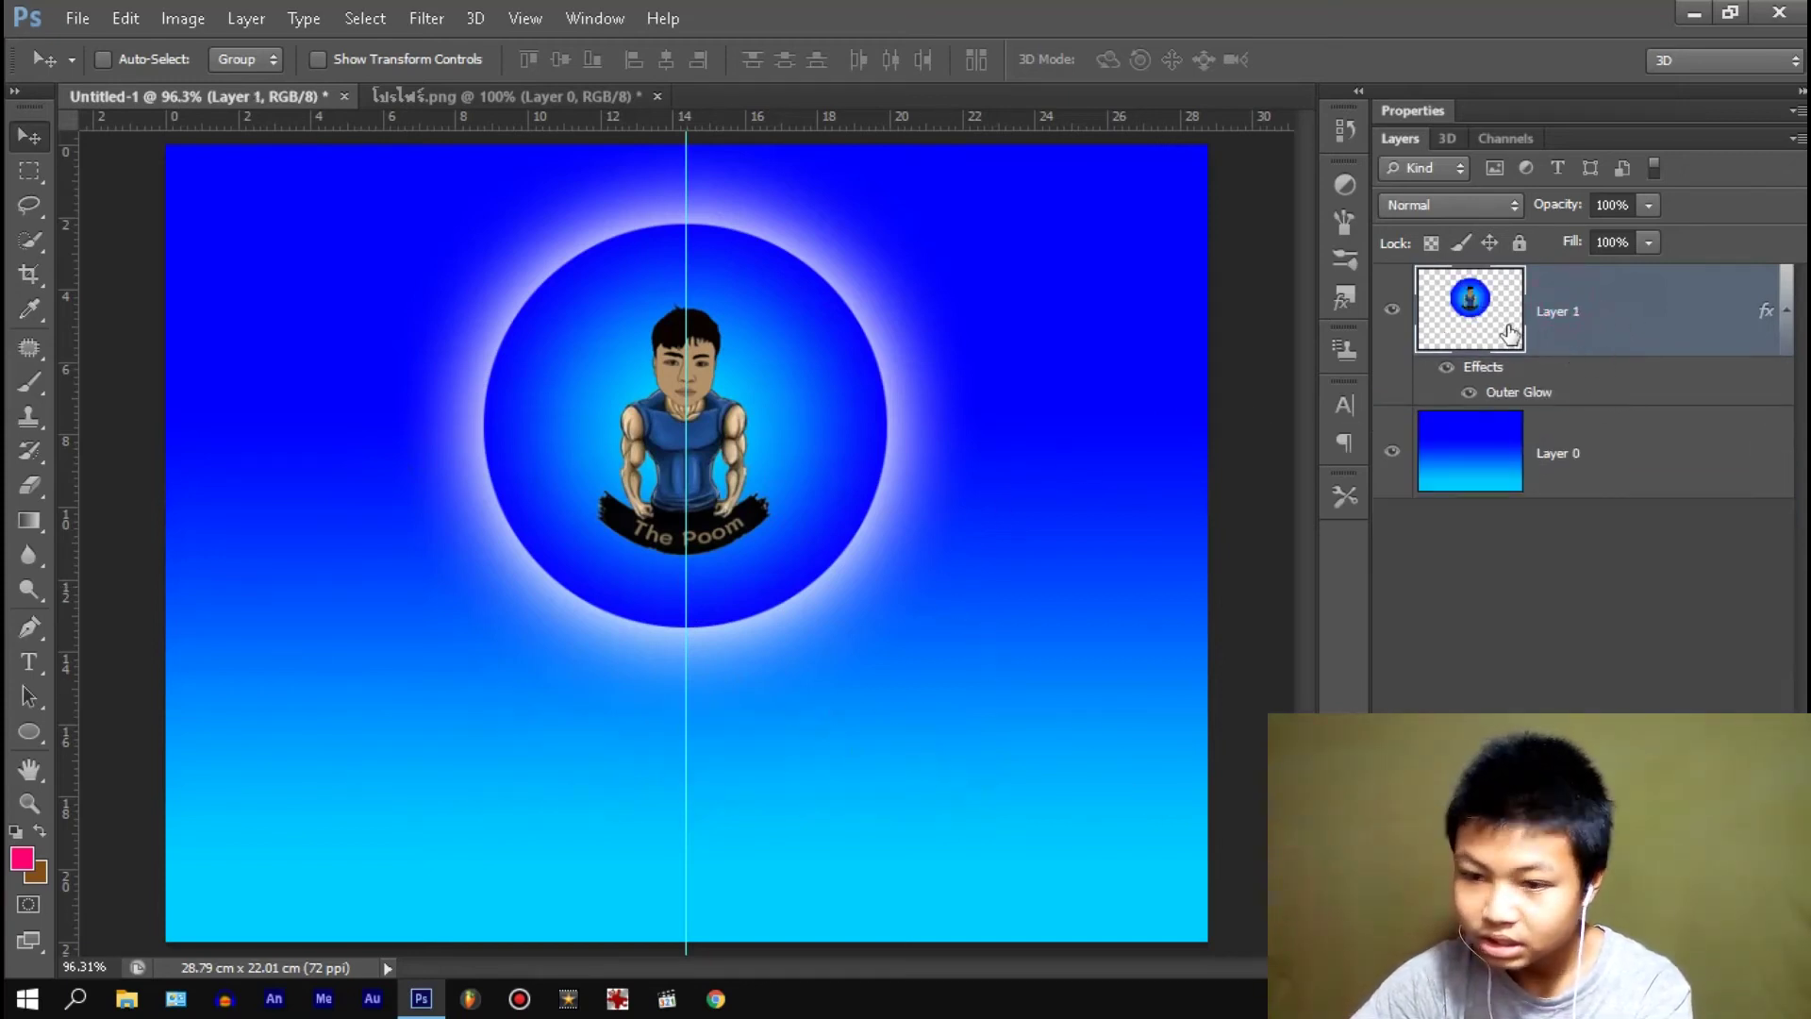
# - Start a new text line below the logo and try the Small Fonts font with a test letter G
pyautogui.click(29, 662)
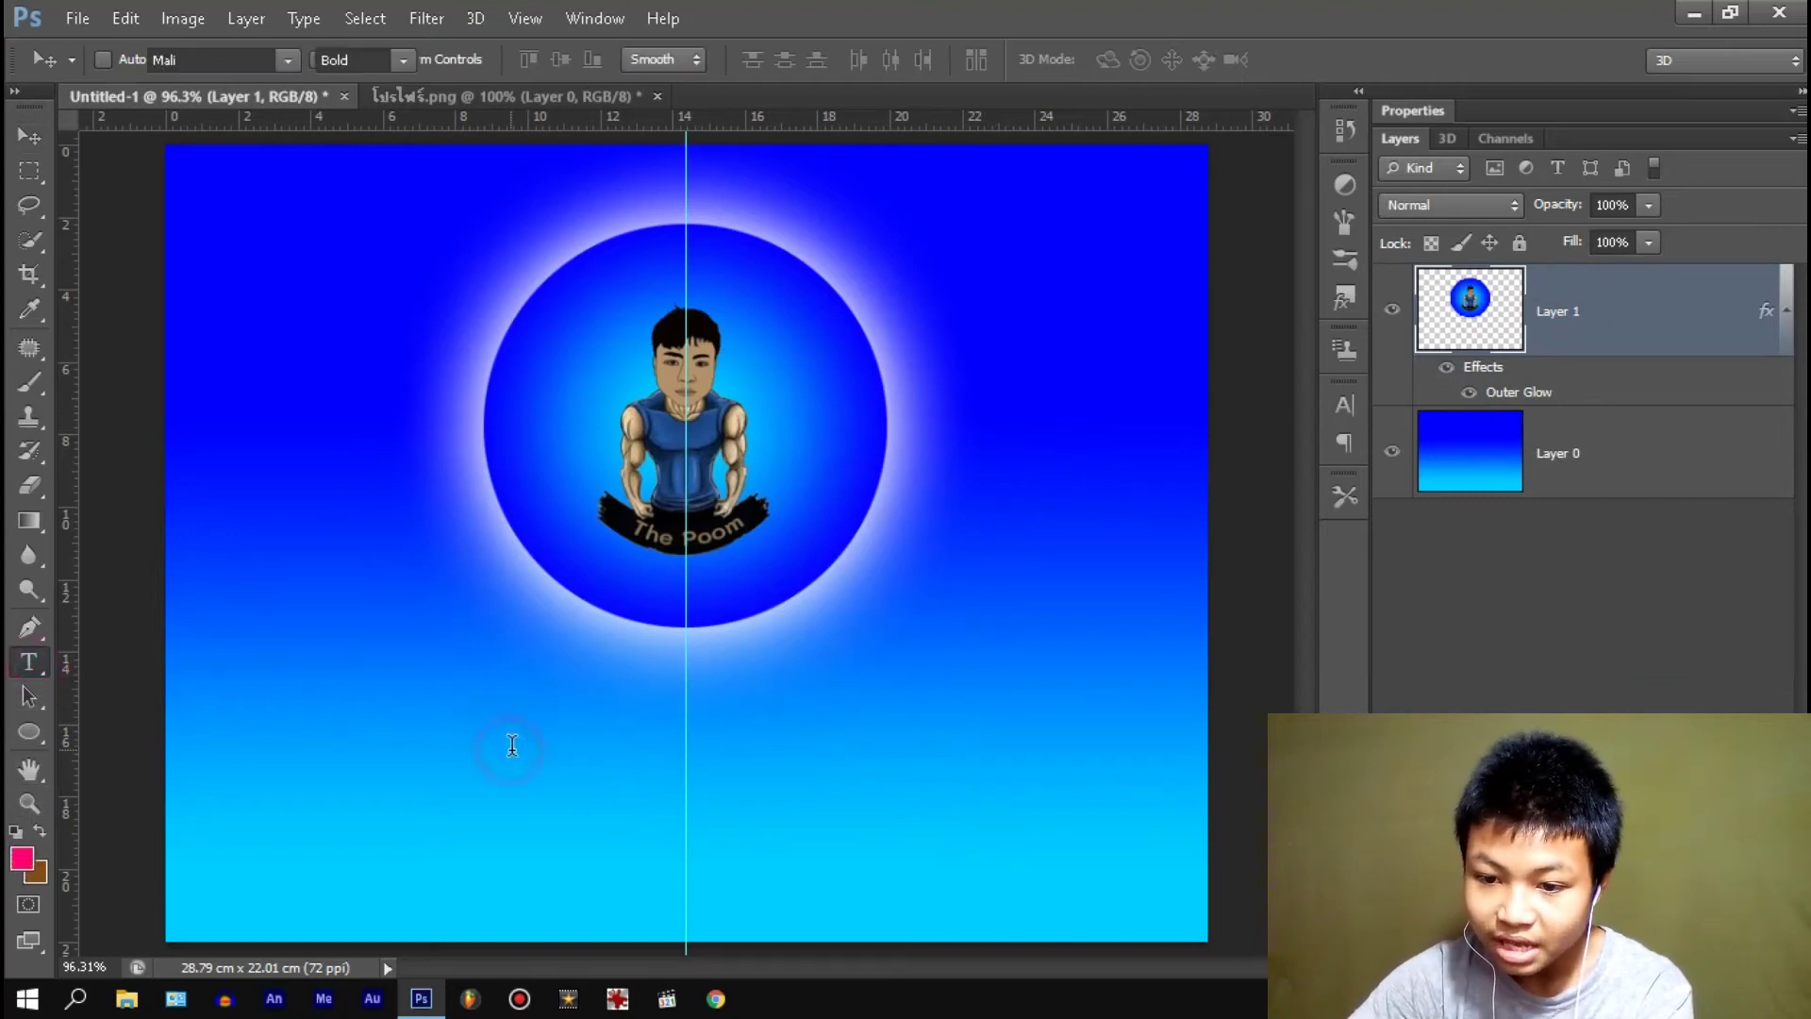
pyautogui.click(511, 754)
pyautogui.click(287, 59)
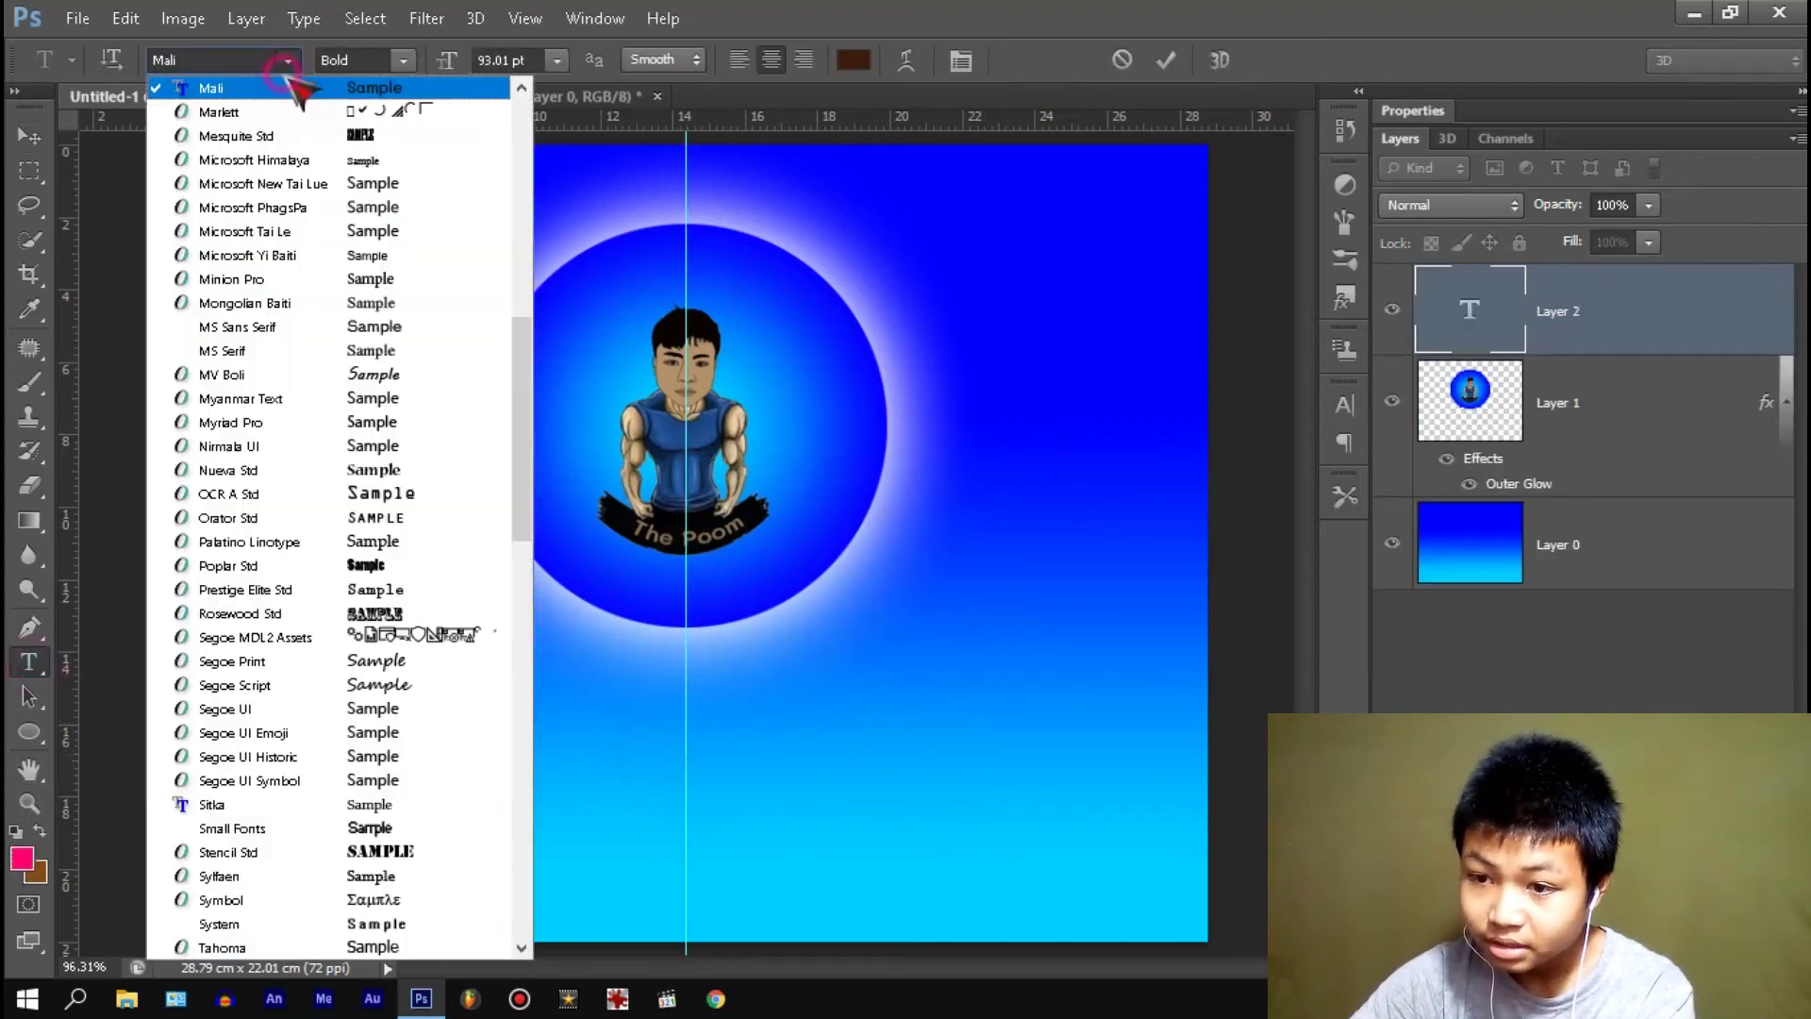
pyautogui.click(395, 830)
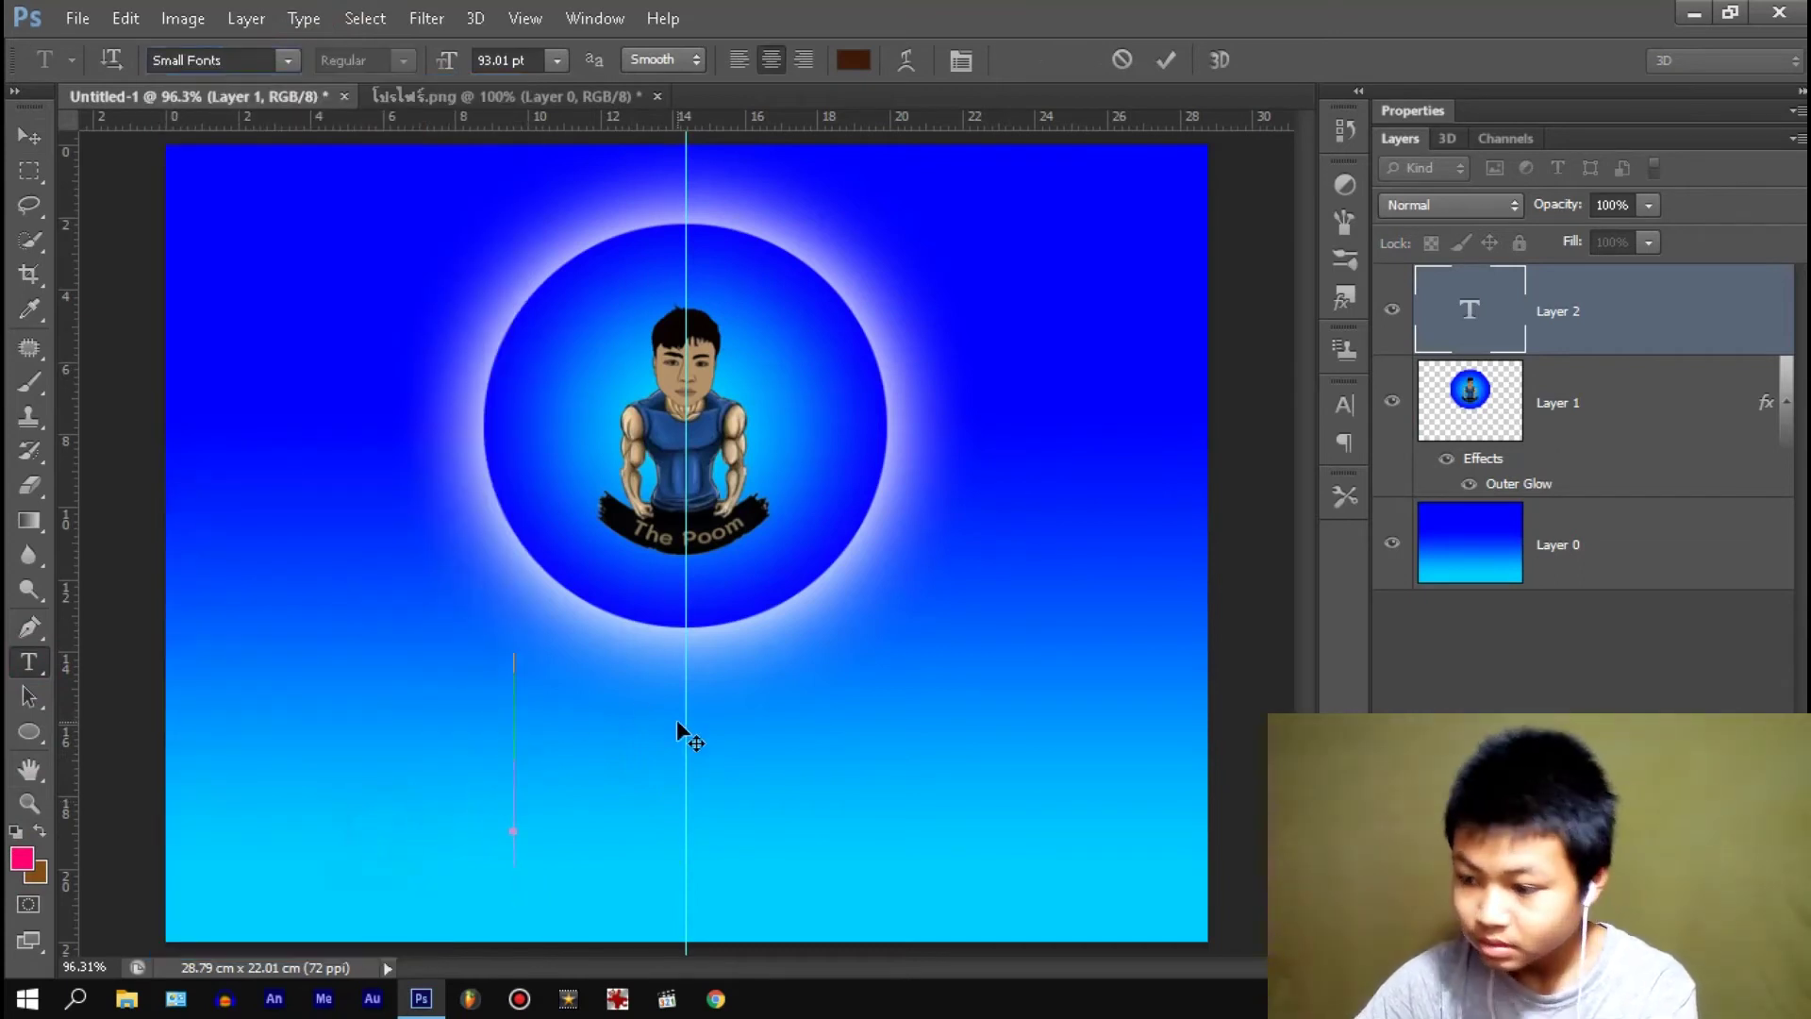
pyautogui.write('G')
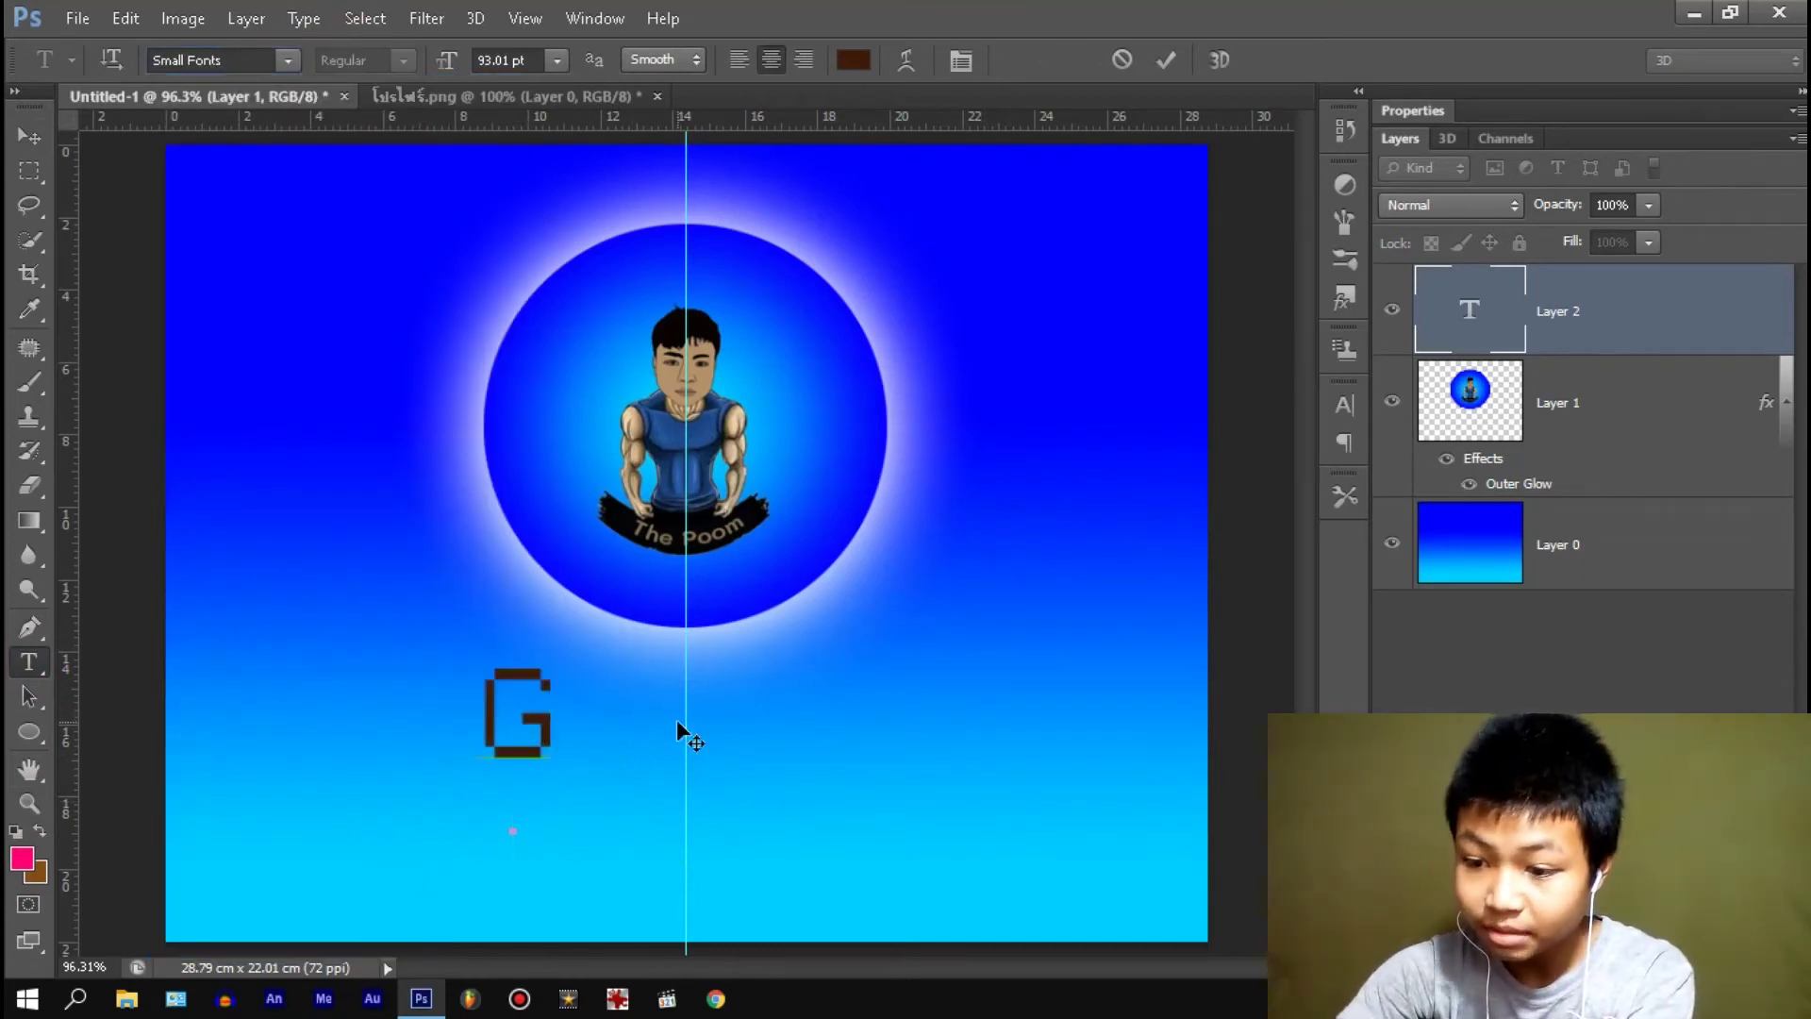
pyautogui.press('BackSpace')
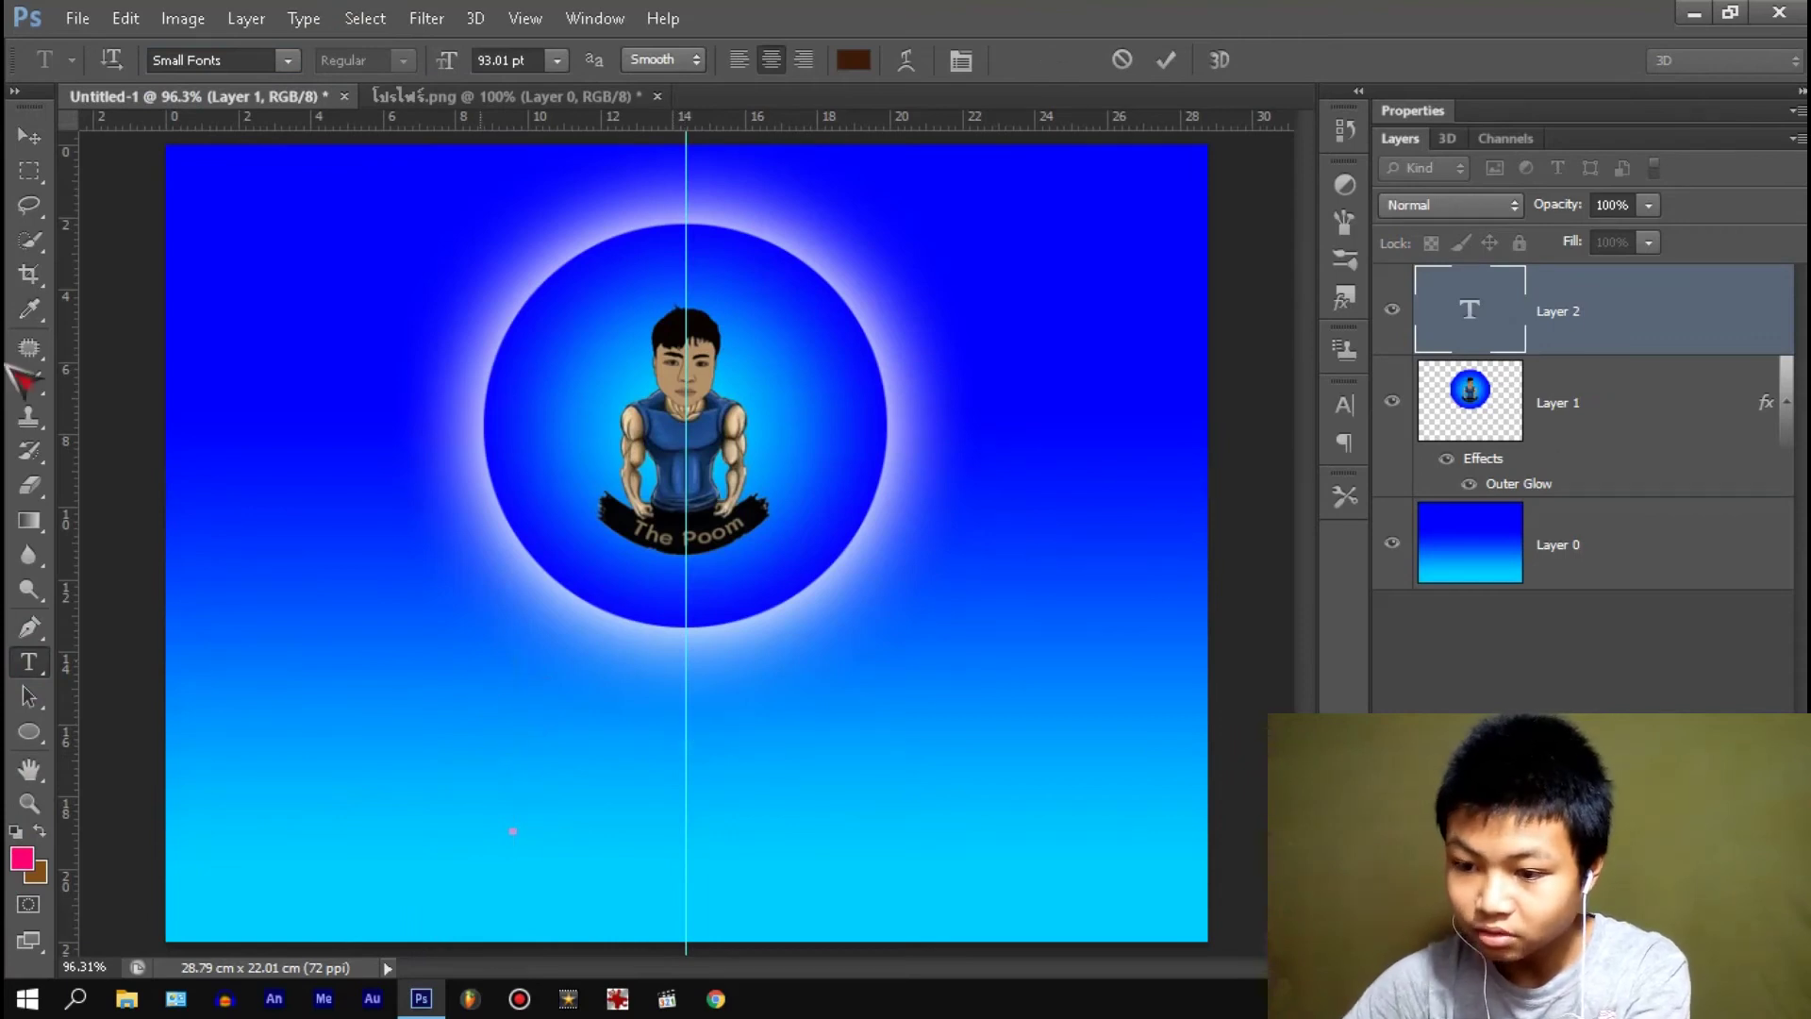
# - Try the Terminal font on the new text line with a test letter g
pyautogui.click(288, 59)
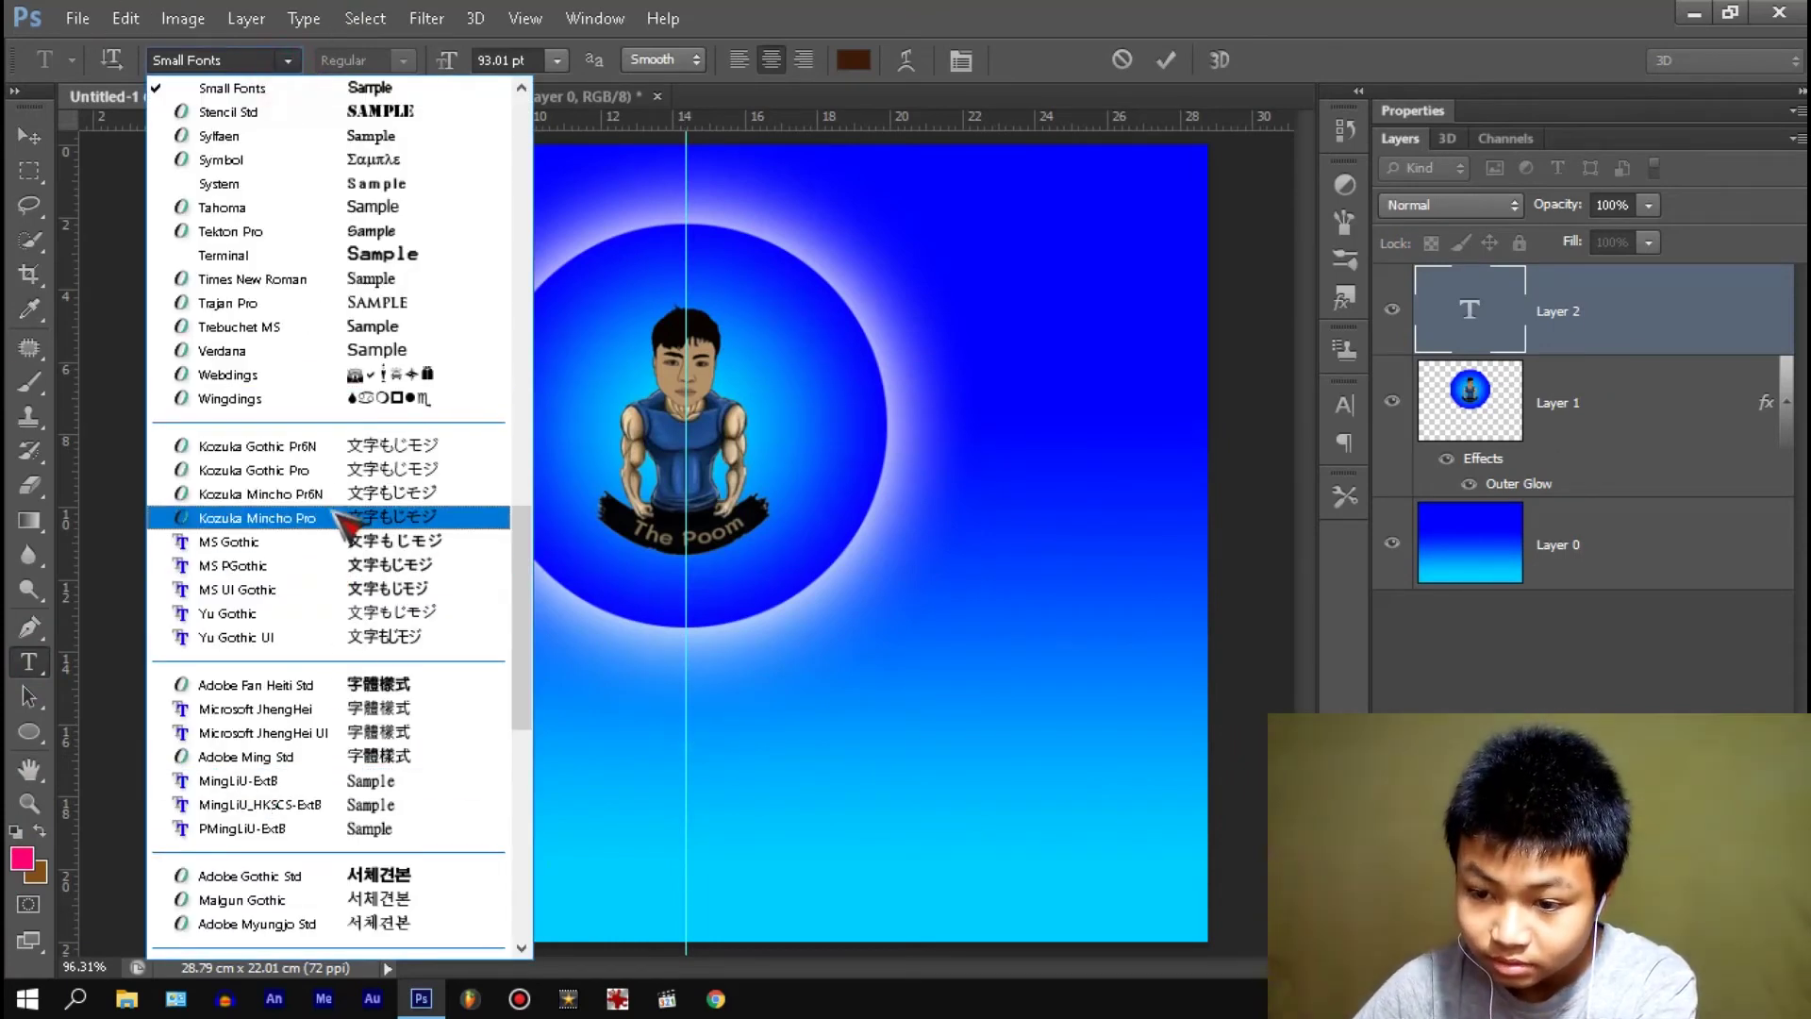
pyautogui.click(351, 271)
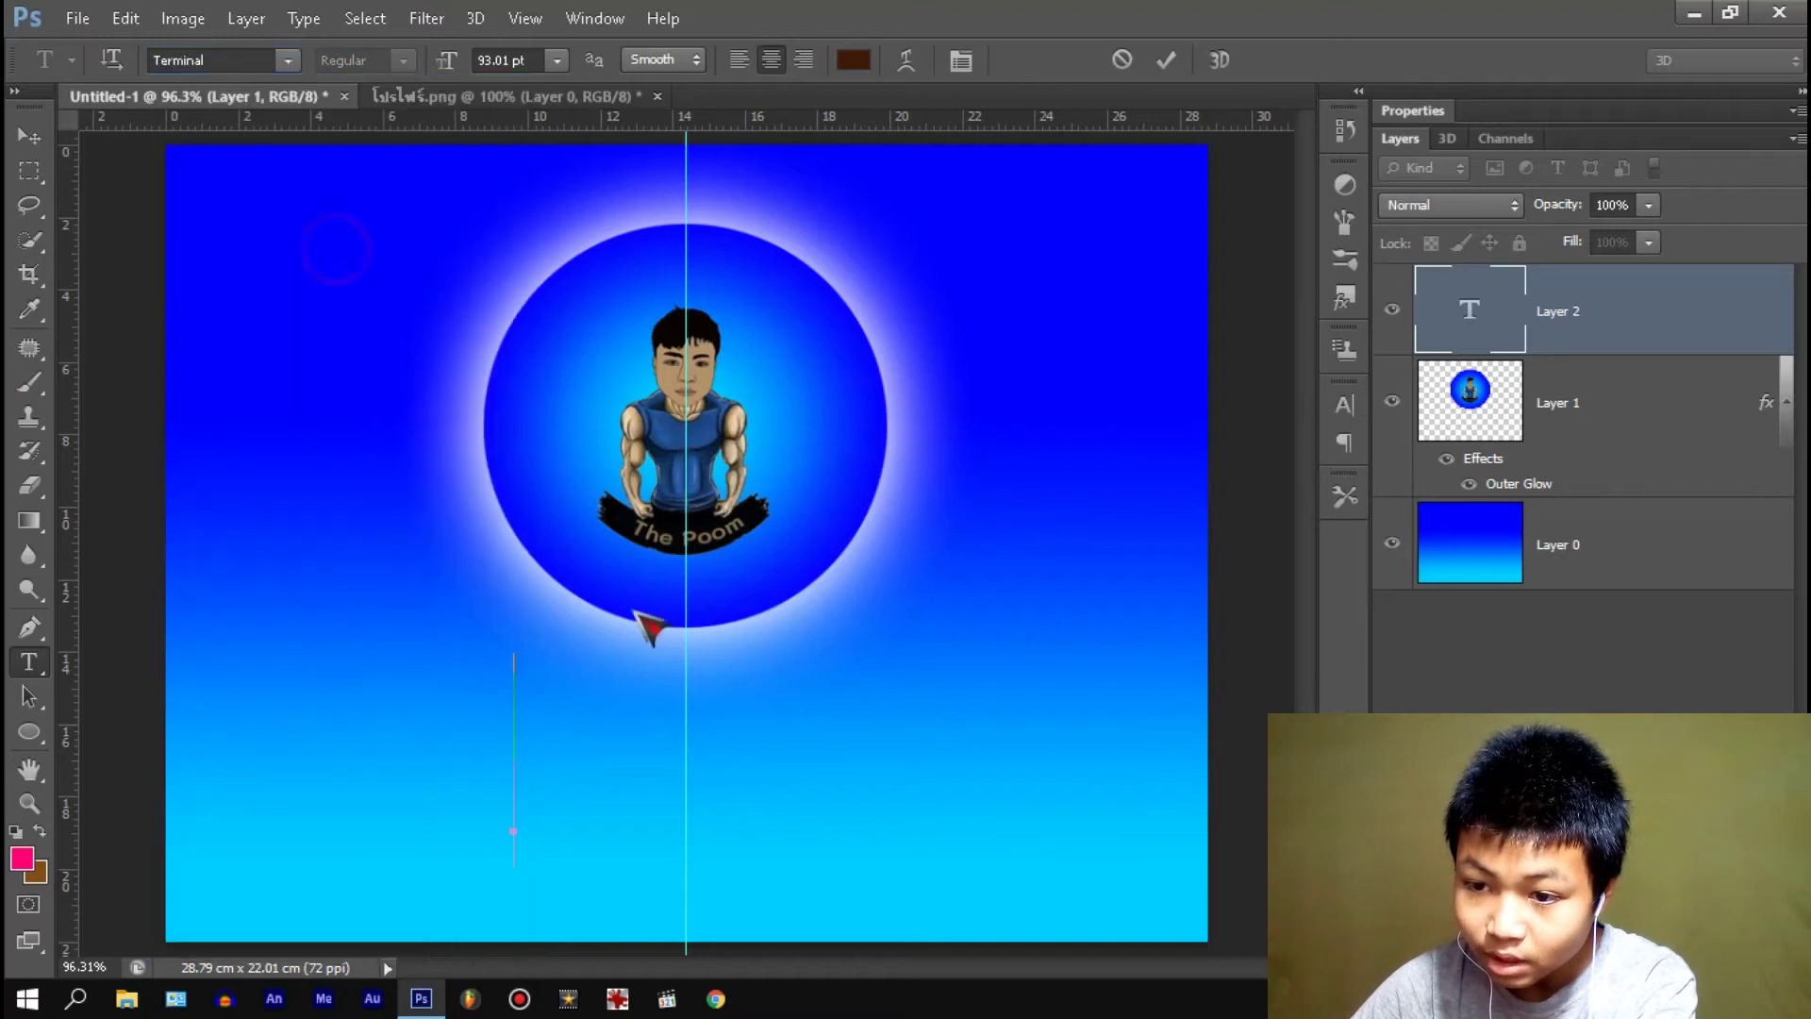
pyautogui.write('g')
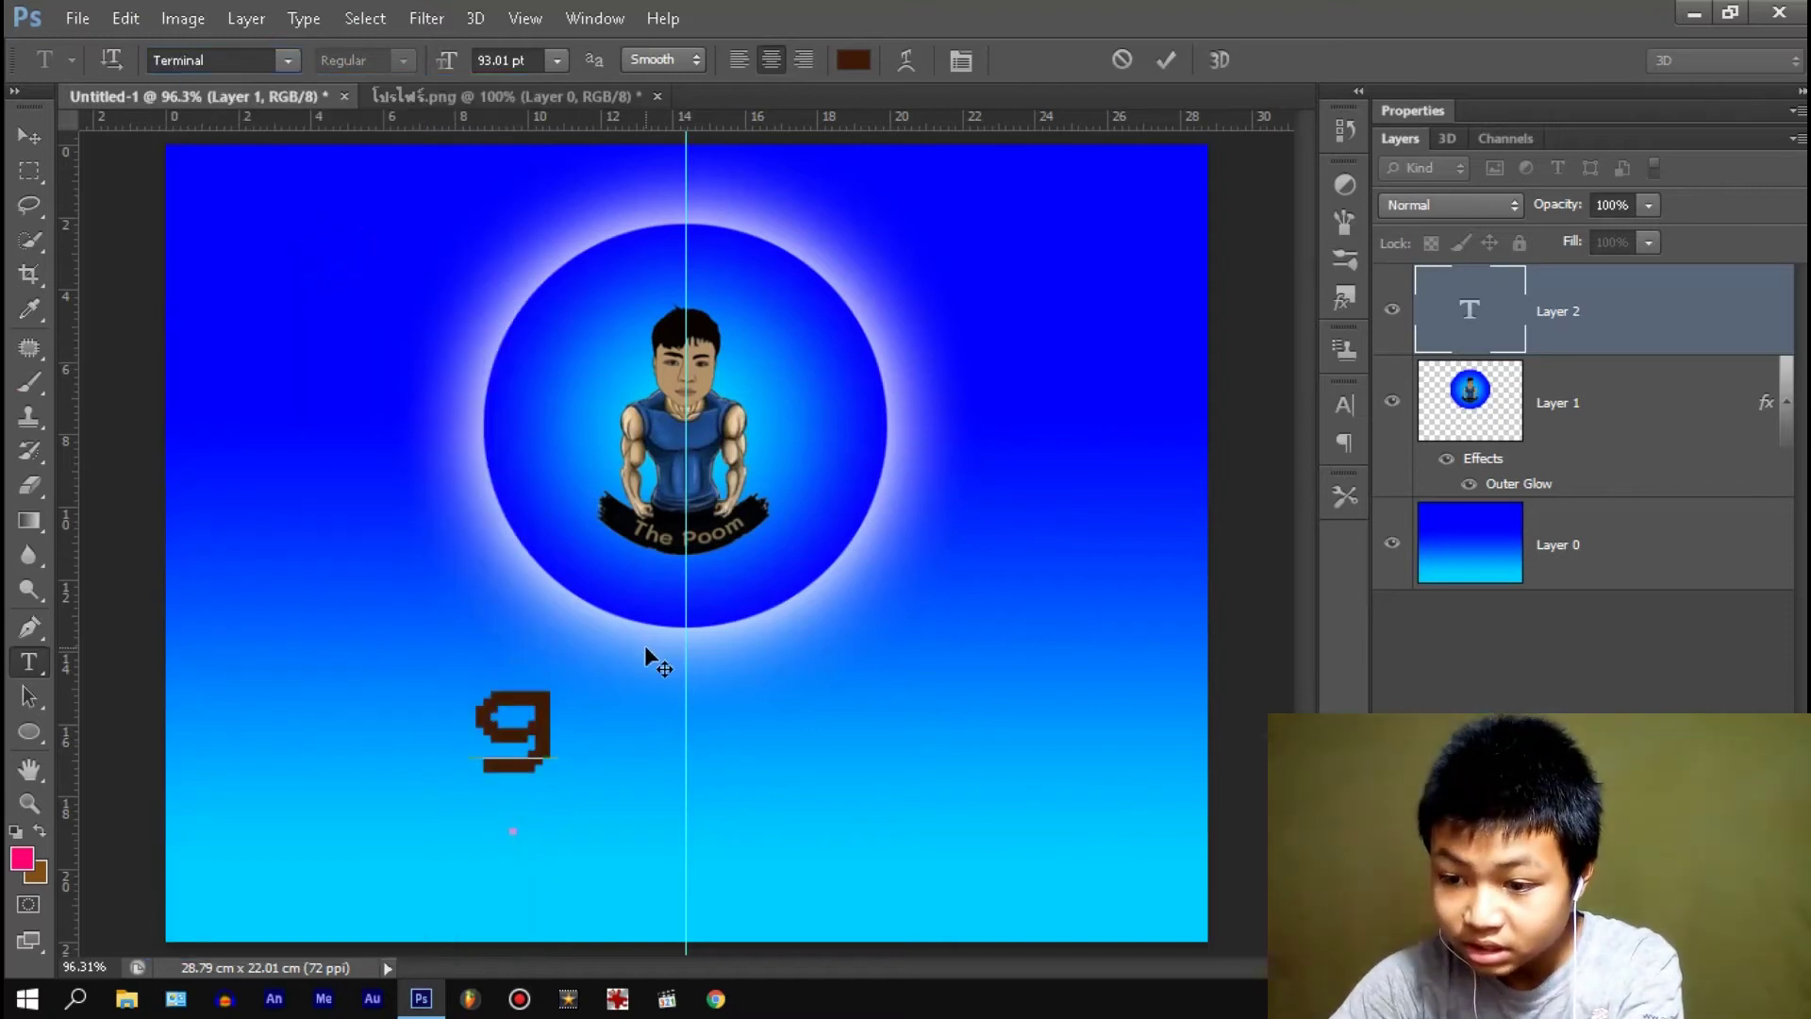
pyautogui.press('BackSpace')
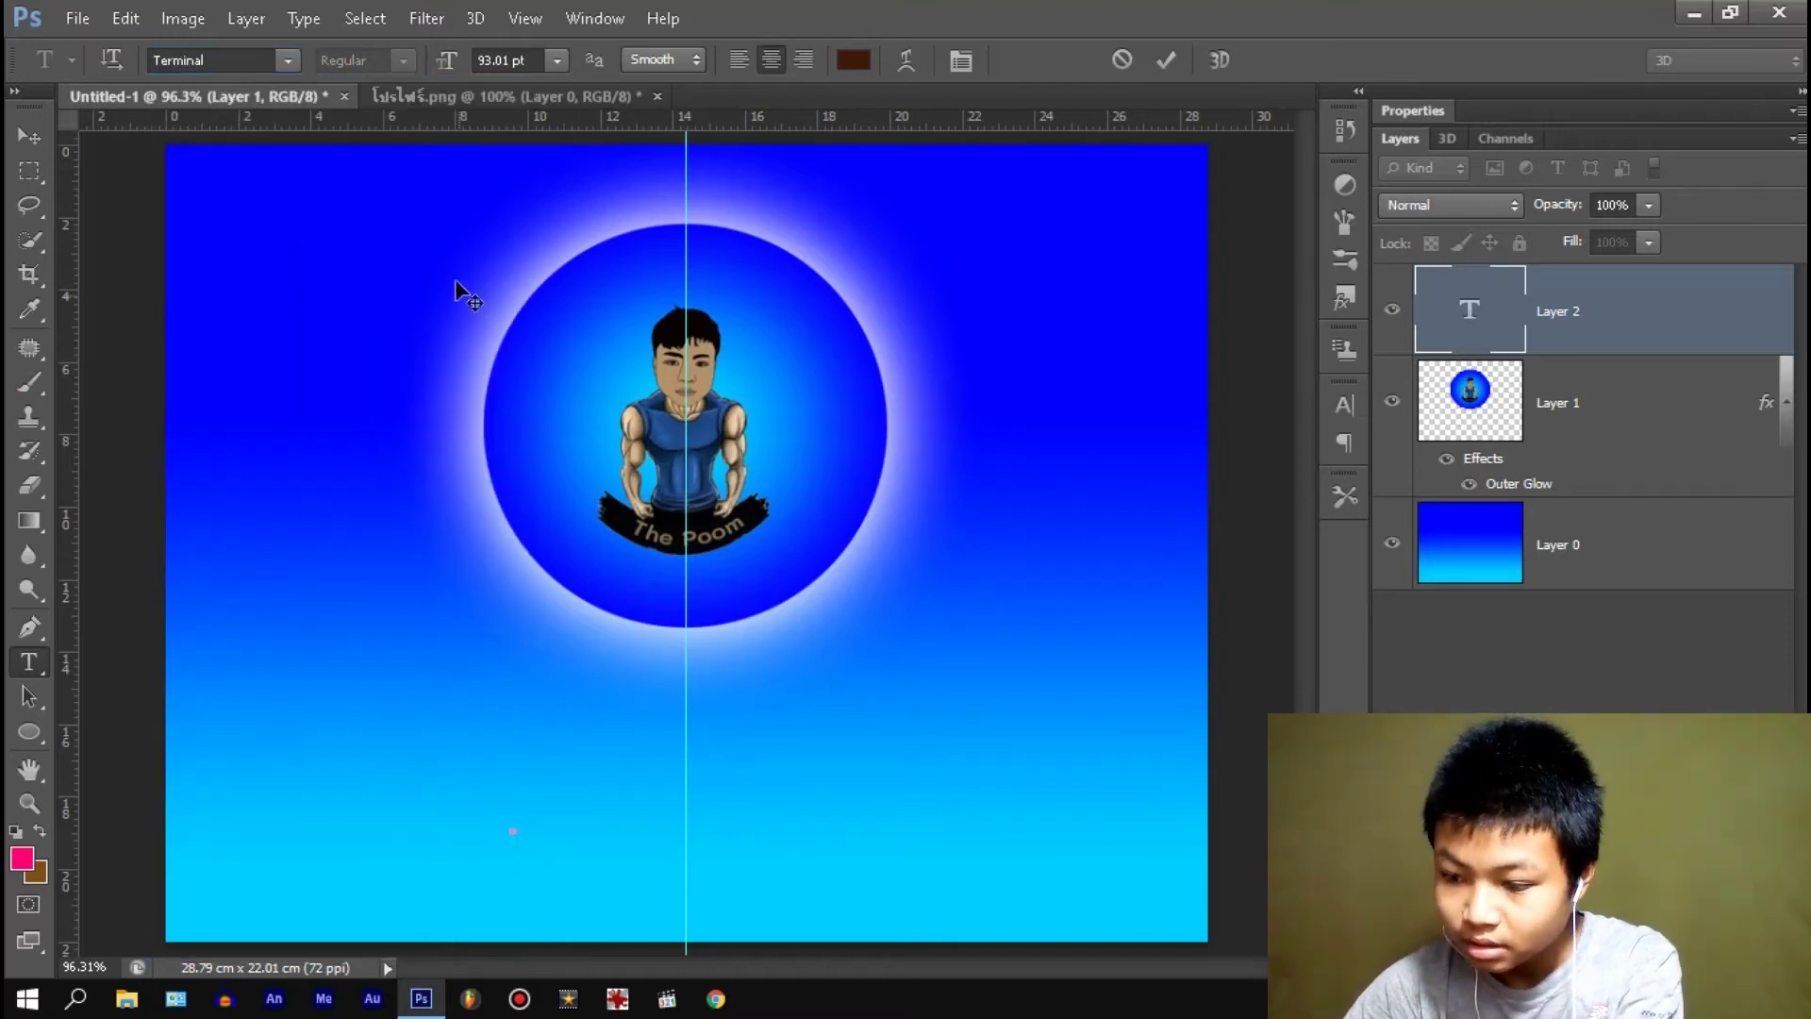
# - Set the font to Segoe Script, write "Game Over", and move the text right and slightly down below the logo
pyautogui.click(287, 60)
pyautogui.scroll(8, 363, 231)
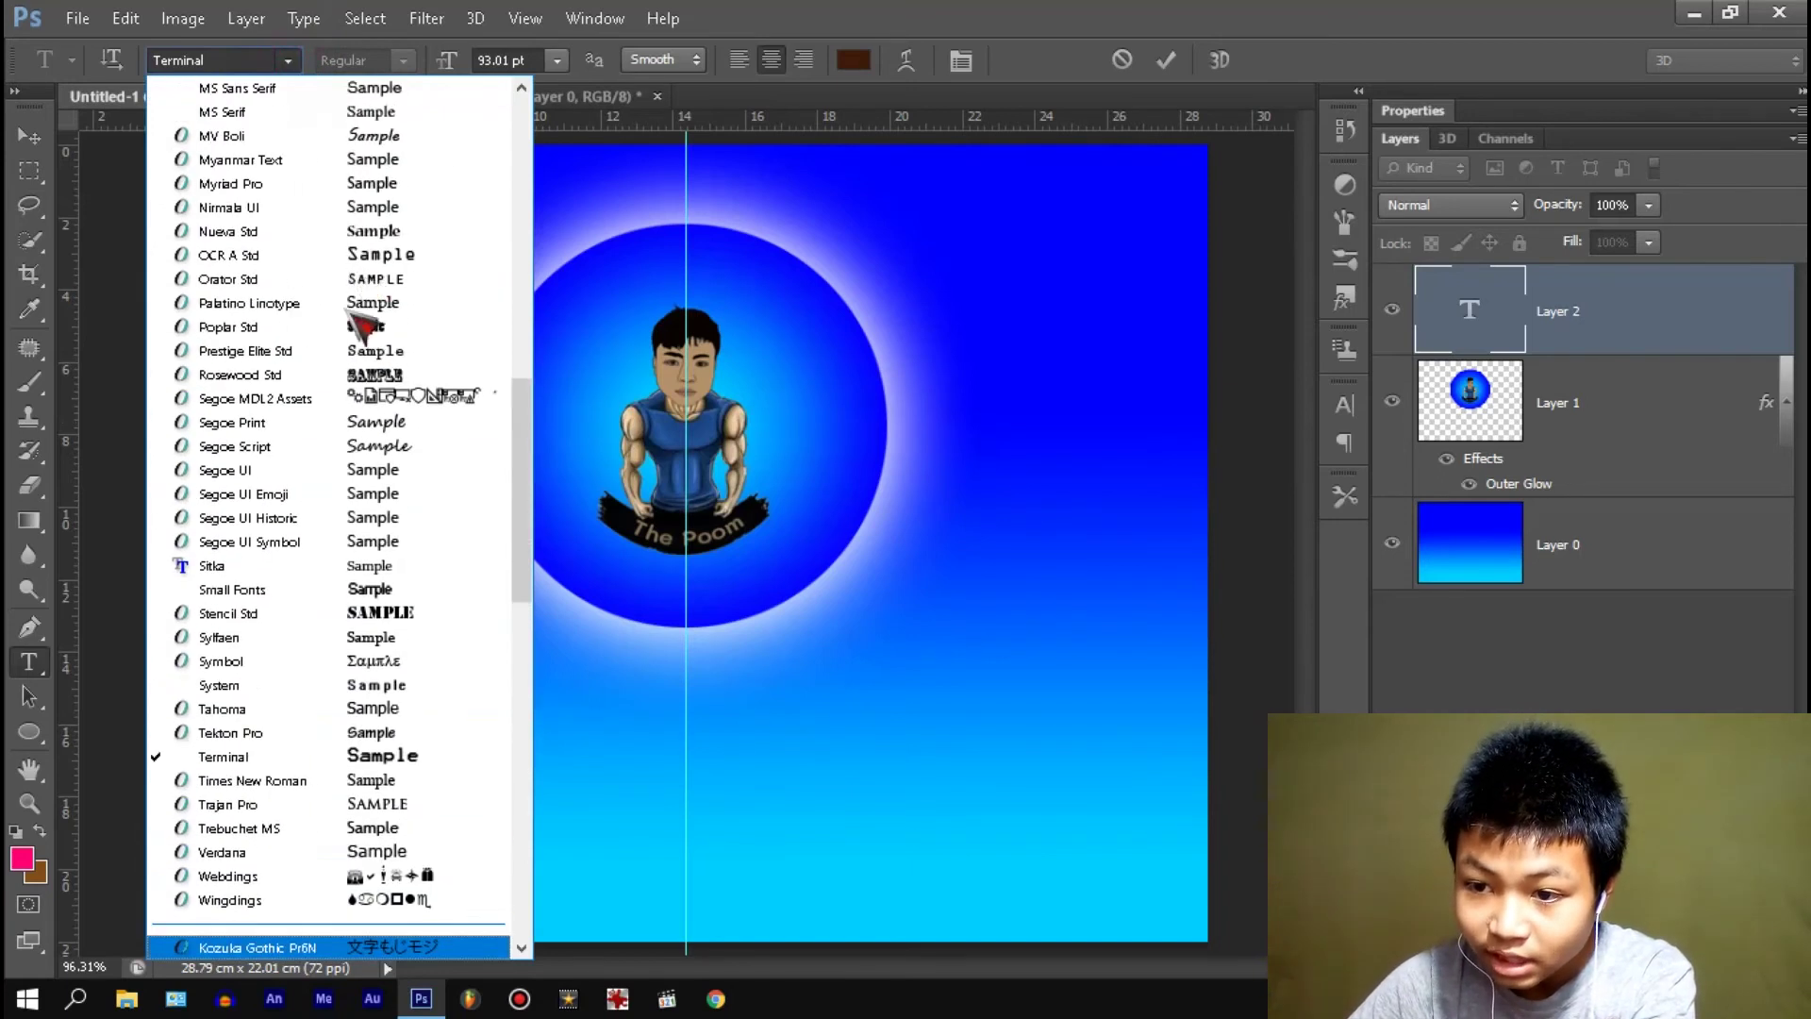
pyautogui.click(405, 448)
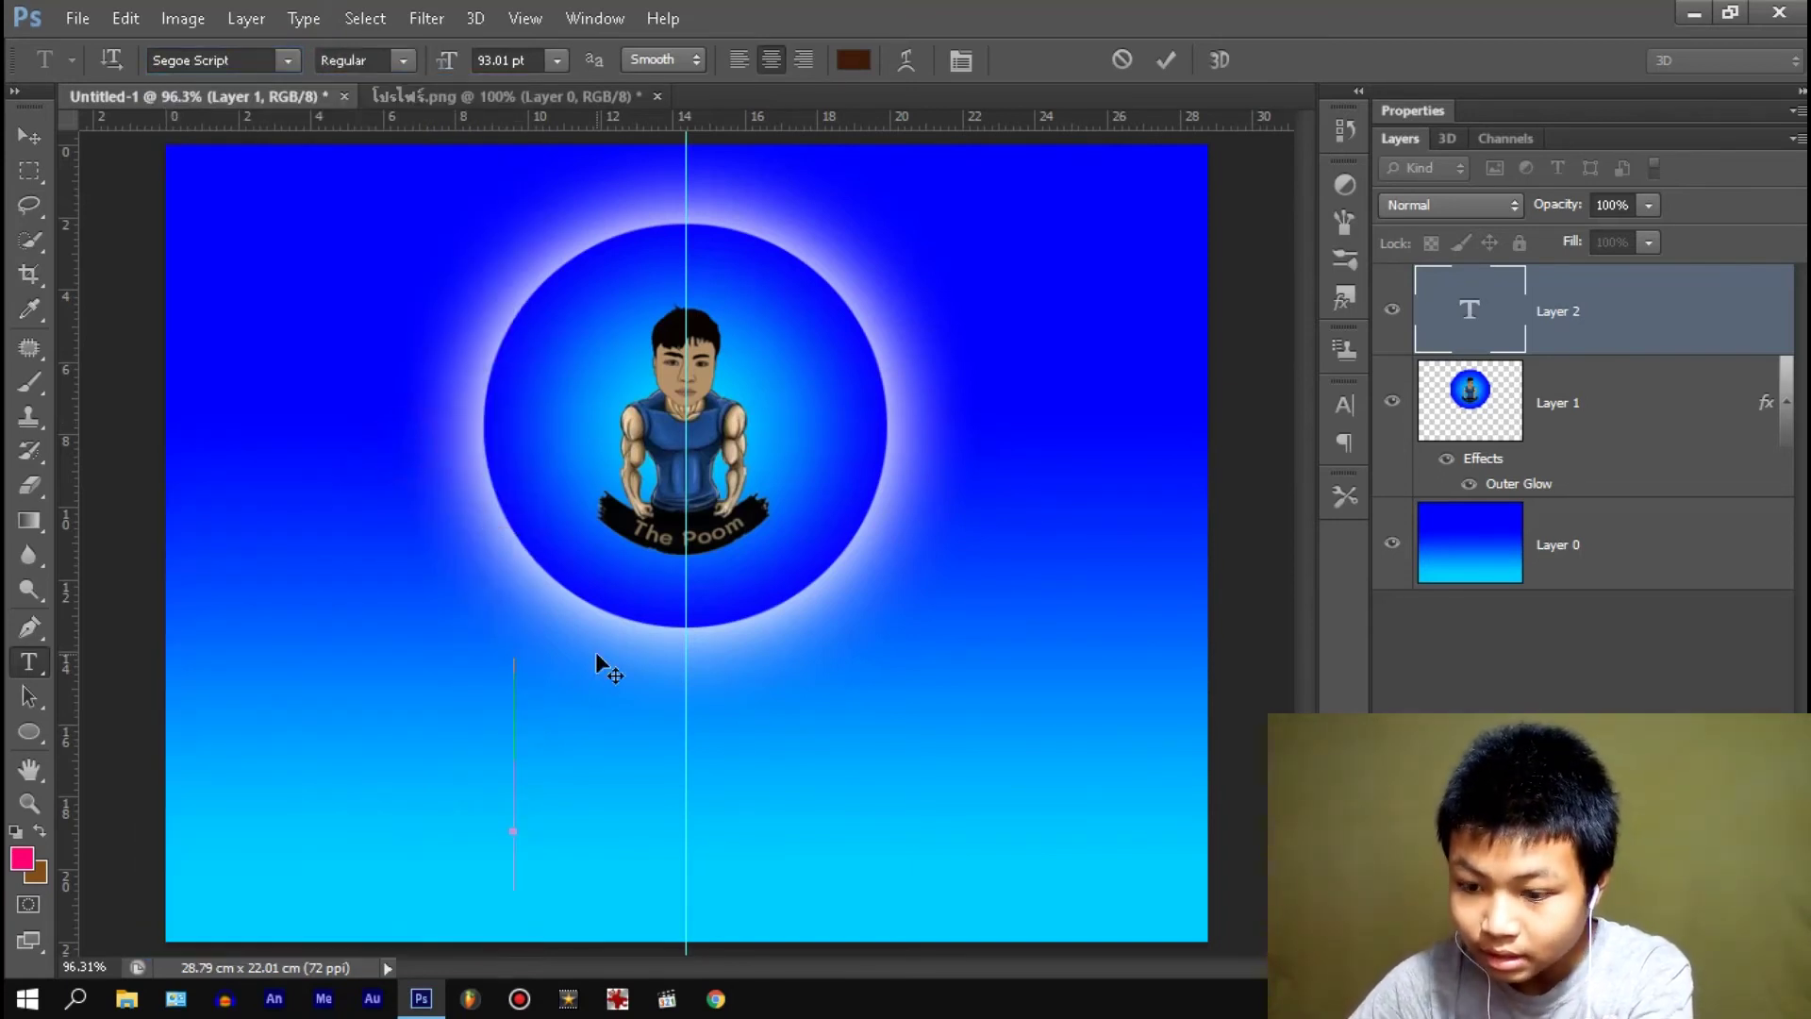
pyautogui.write('g')
pyautogui.press('BackSpace')
pyautogui.write('Game')
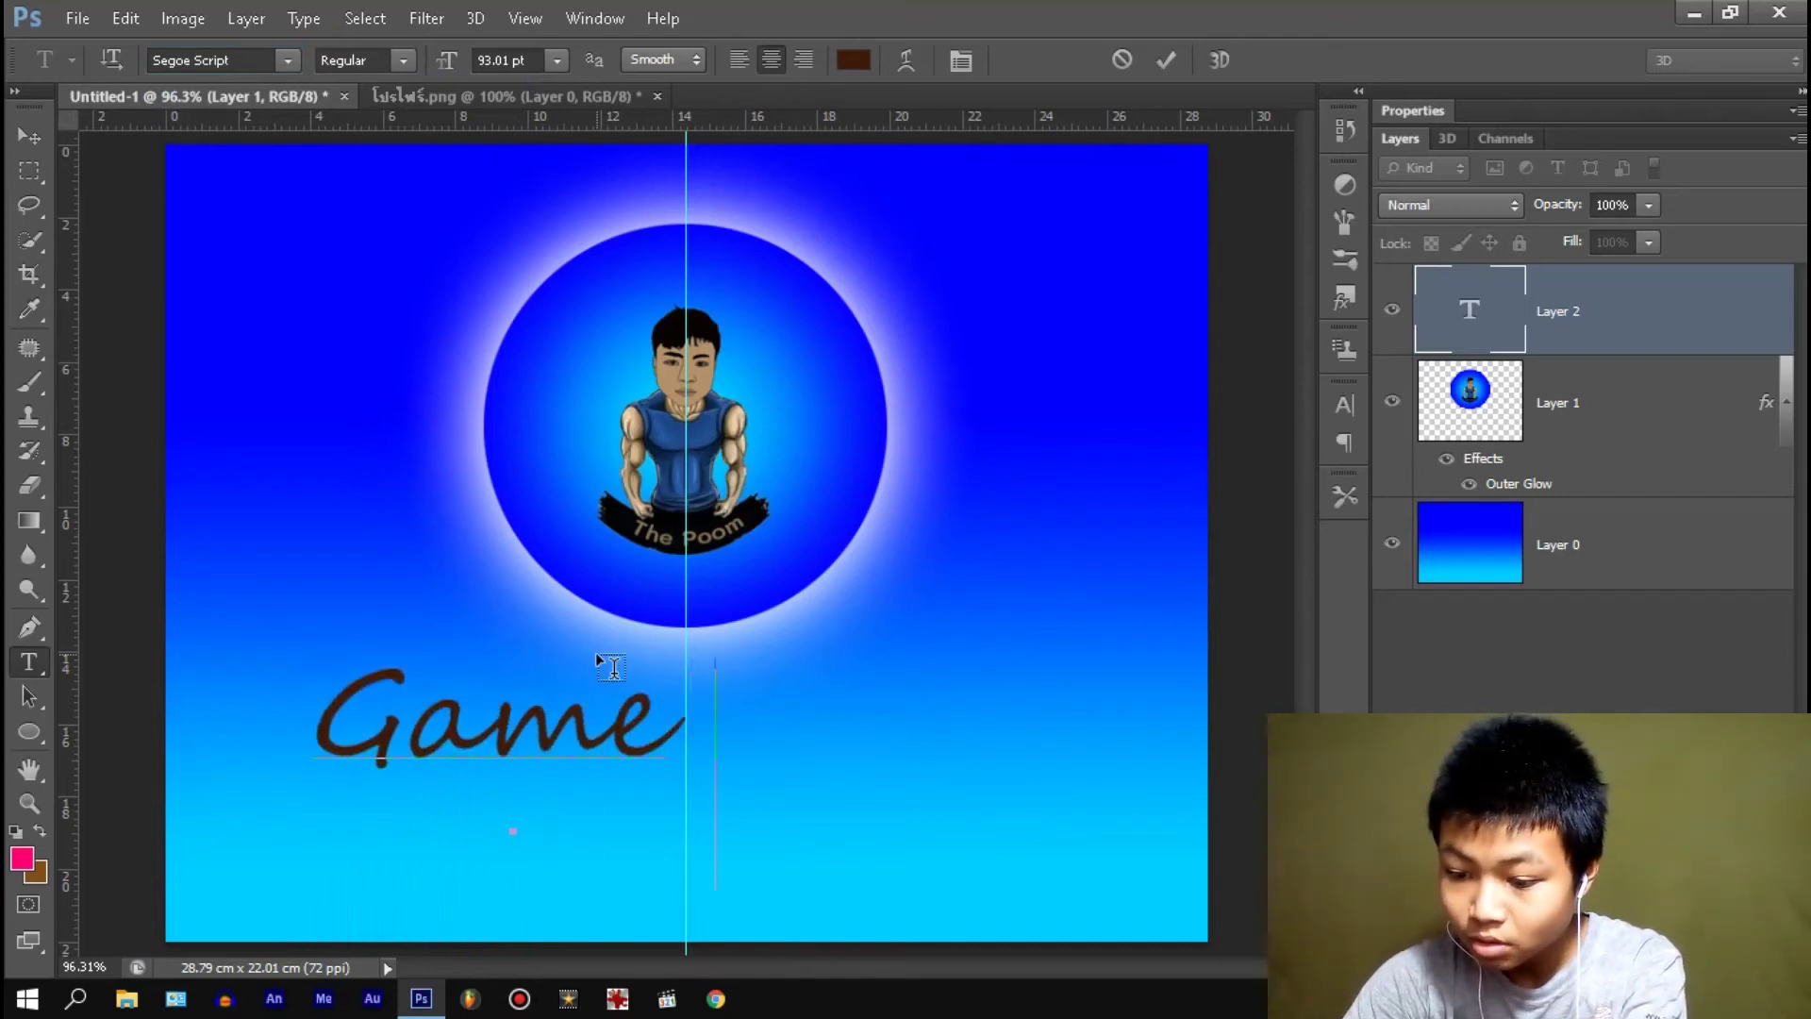
pyautogui.write(' Over')
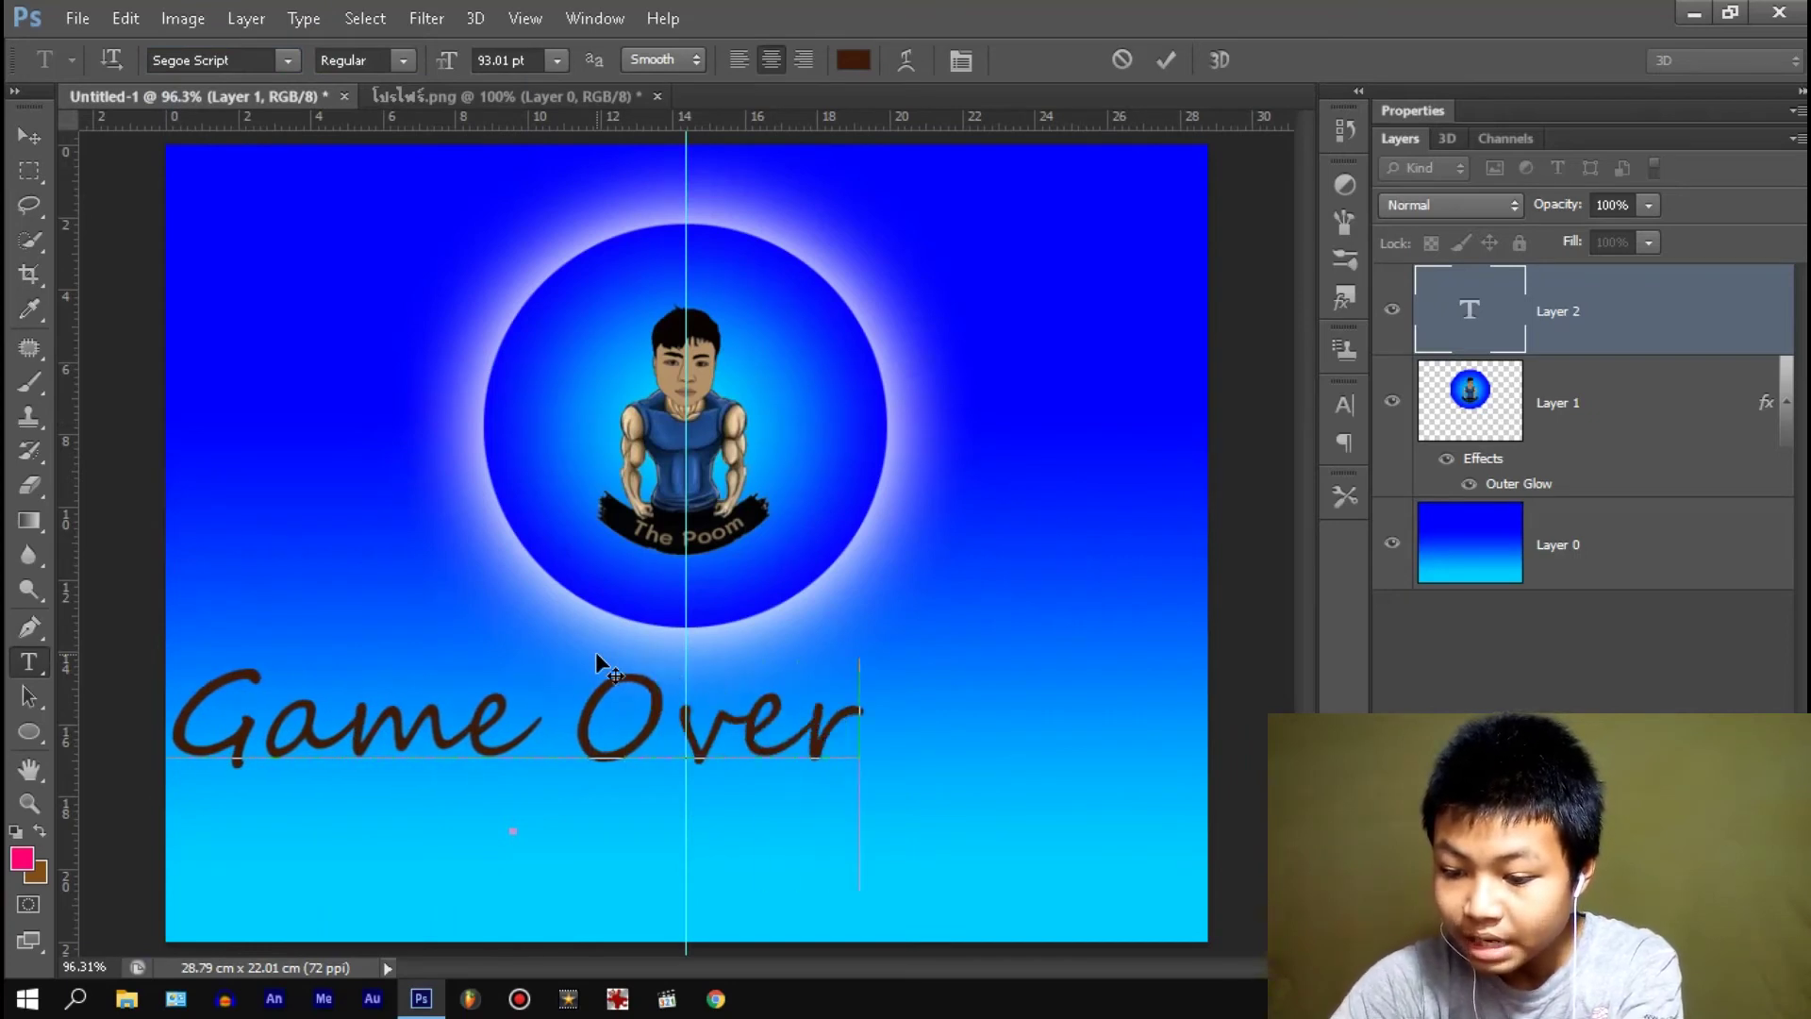
pyautogui.moveTo(482, 512); pyautogui.dragTo(723, 559)
# - Change the colour of the whole "Game Over" text to brown #59320c and commit the text with the Move tool
pyautogui.moveTo(1094, 771); pyautogui.dragTo(76, 666)
pyautogui.click(854, 59)
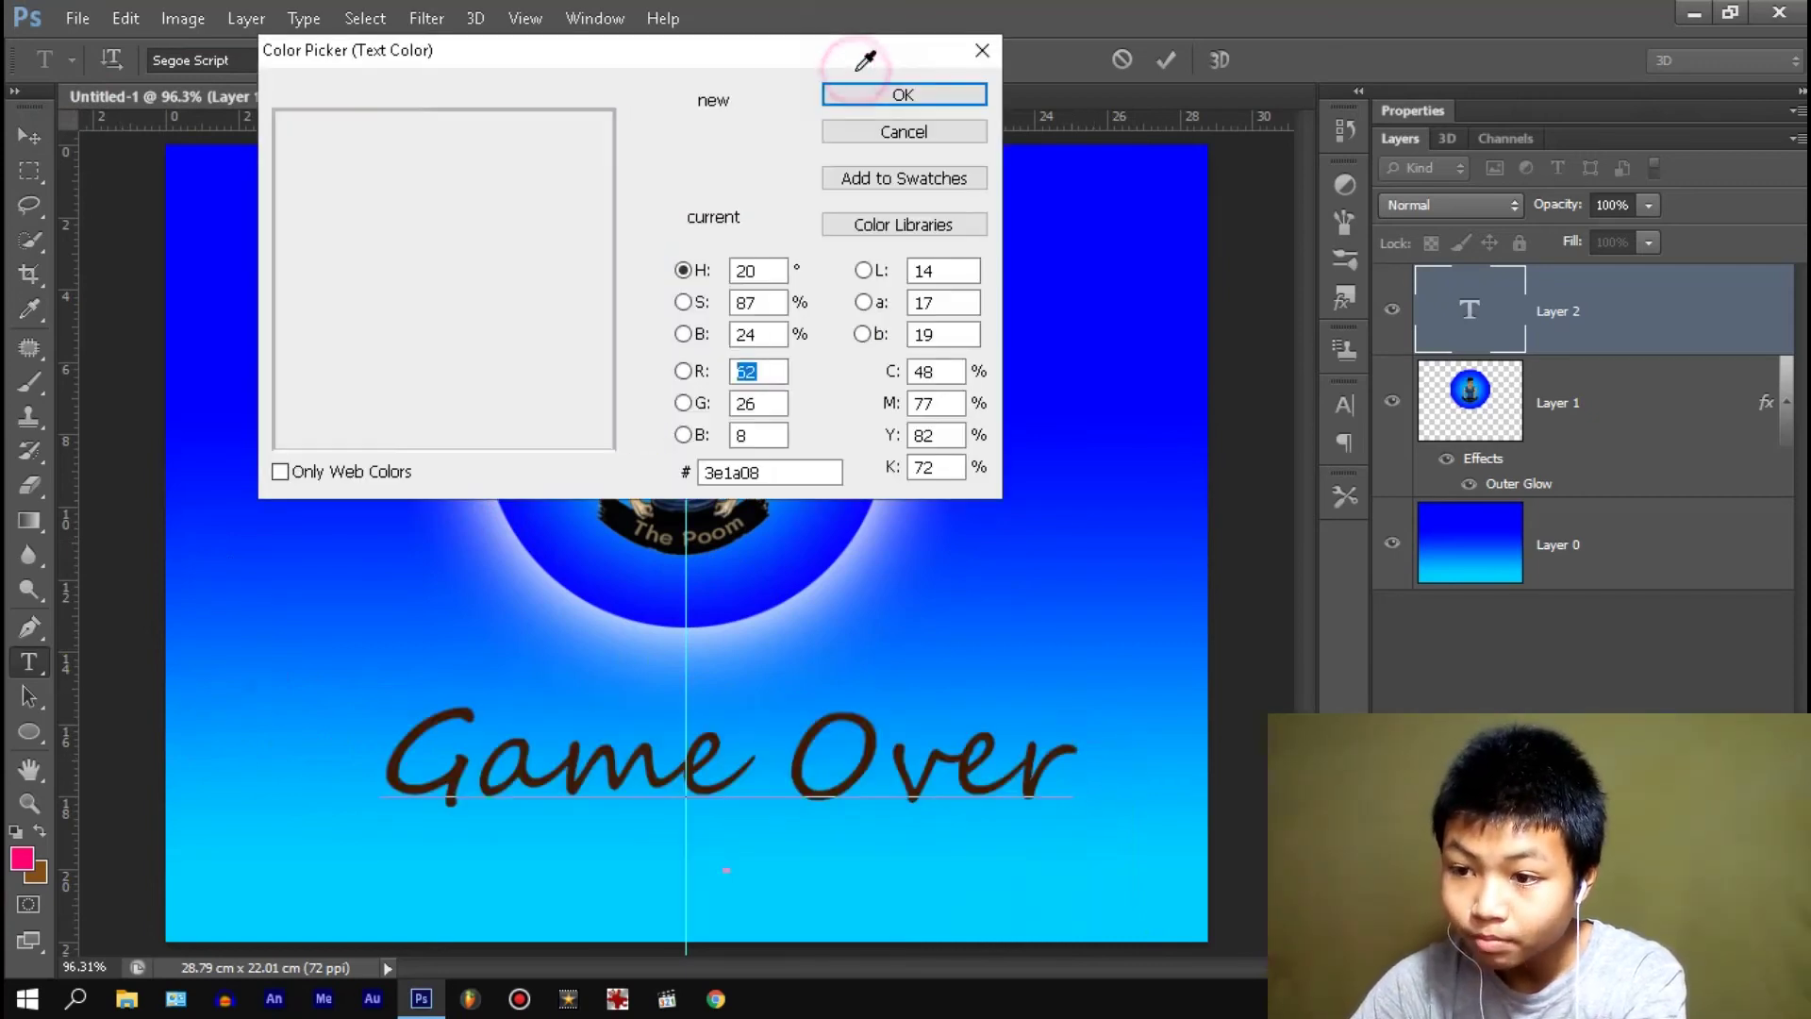
pyautogui.moveTo(566, 287)
pyautogui.mouseDown()
pyautogui.moveTo(505, 275)
pyautogui.moveTo(526, 437)
pyautogui.moveTo(574, 173)
pyautogui.moveTo(464, 333)
pyautogui.mouseUp()
pyautogui.click(580, 283)
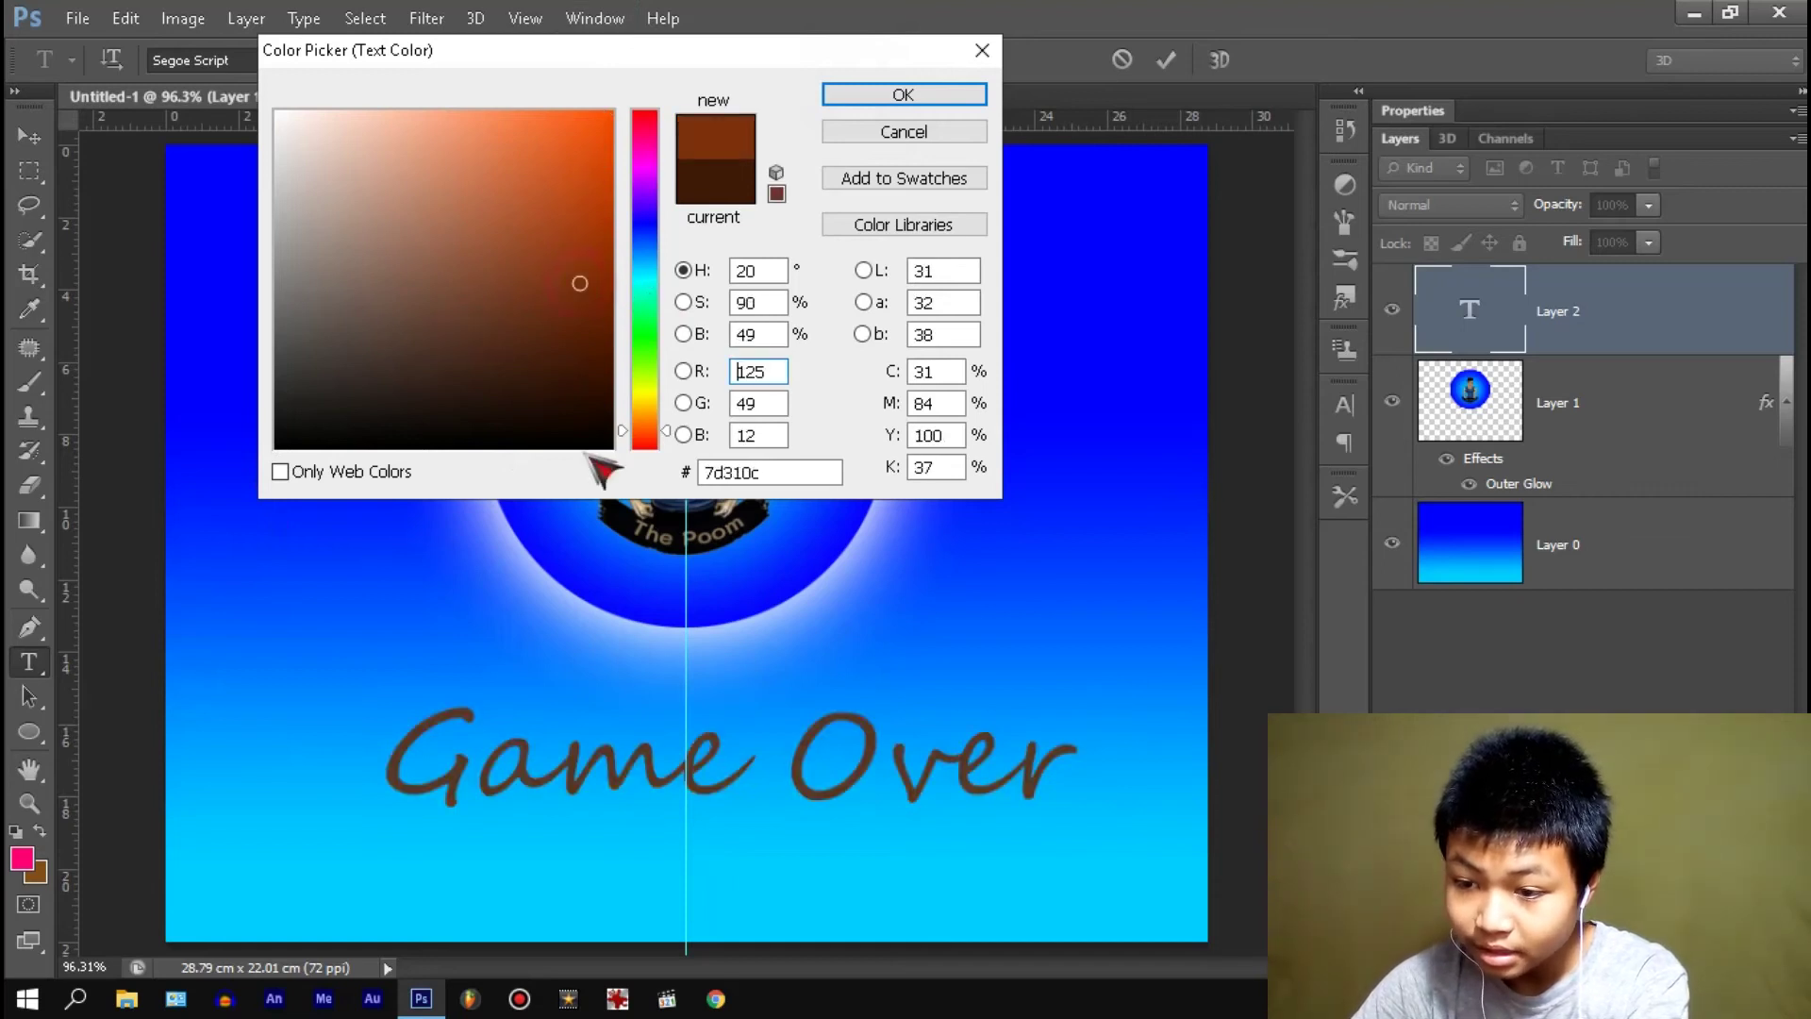
pyautogui.moveTo(648, 189); pyautogui.dragTo(648, 401)
pyautogui.click(575, 271)
pyautogui.click(572, 330)
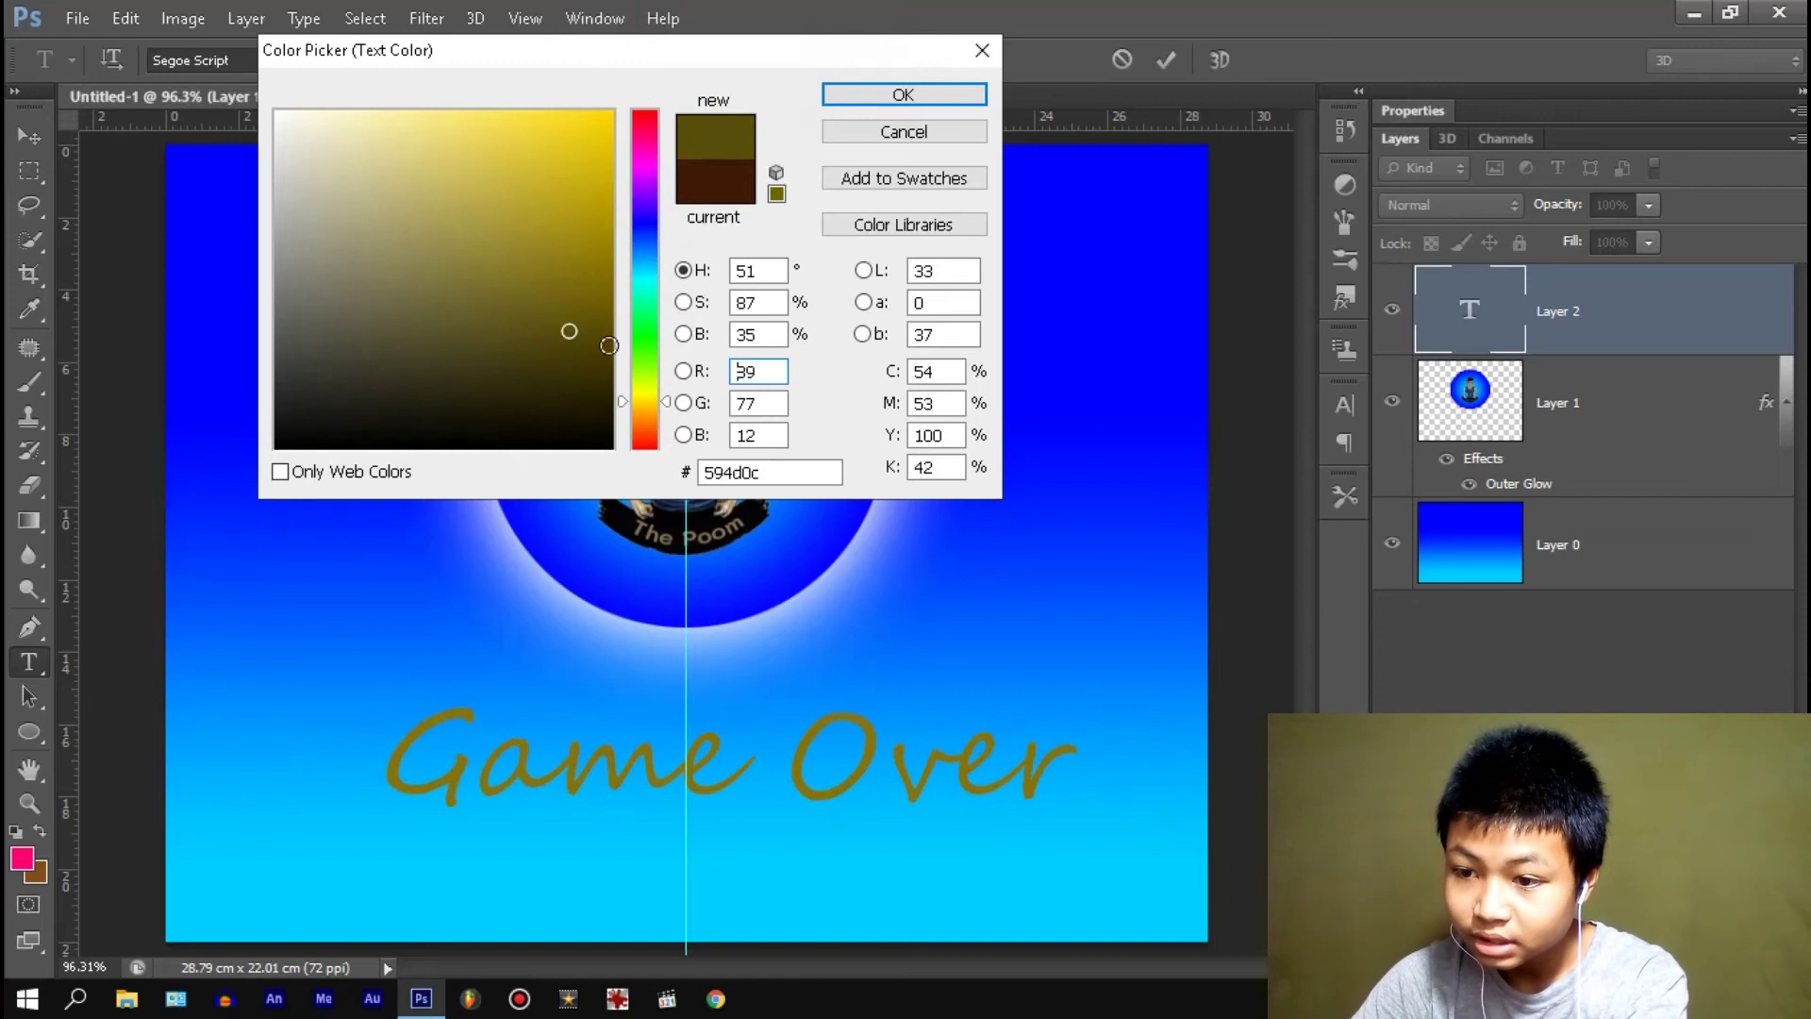
pyautogui.moveTo(642, 401); pyautogui.dragTo(638, 421)
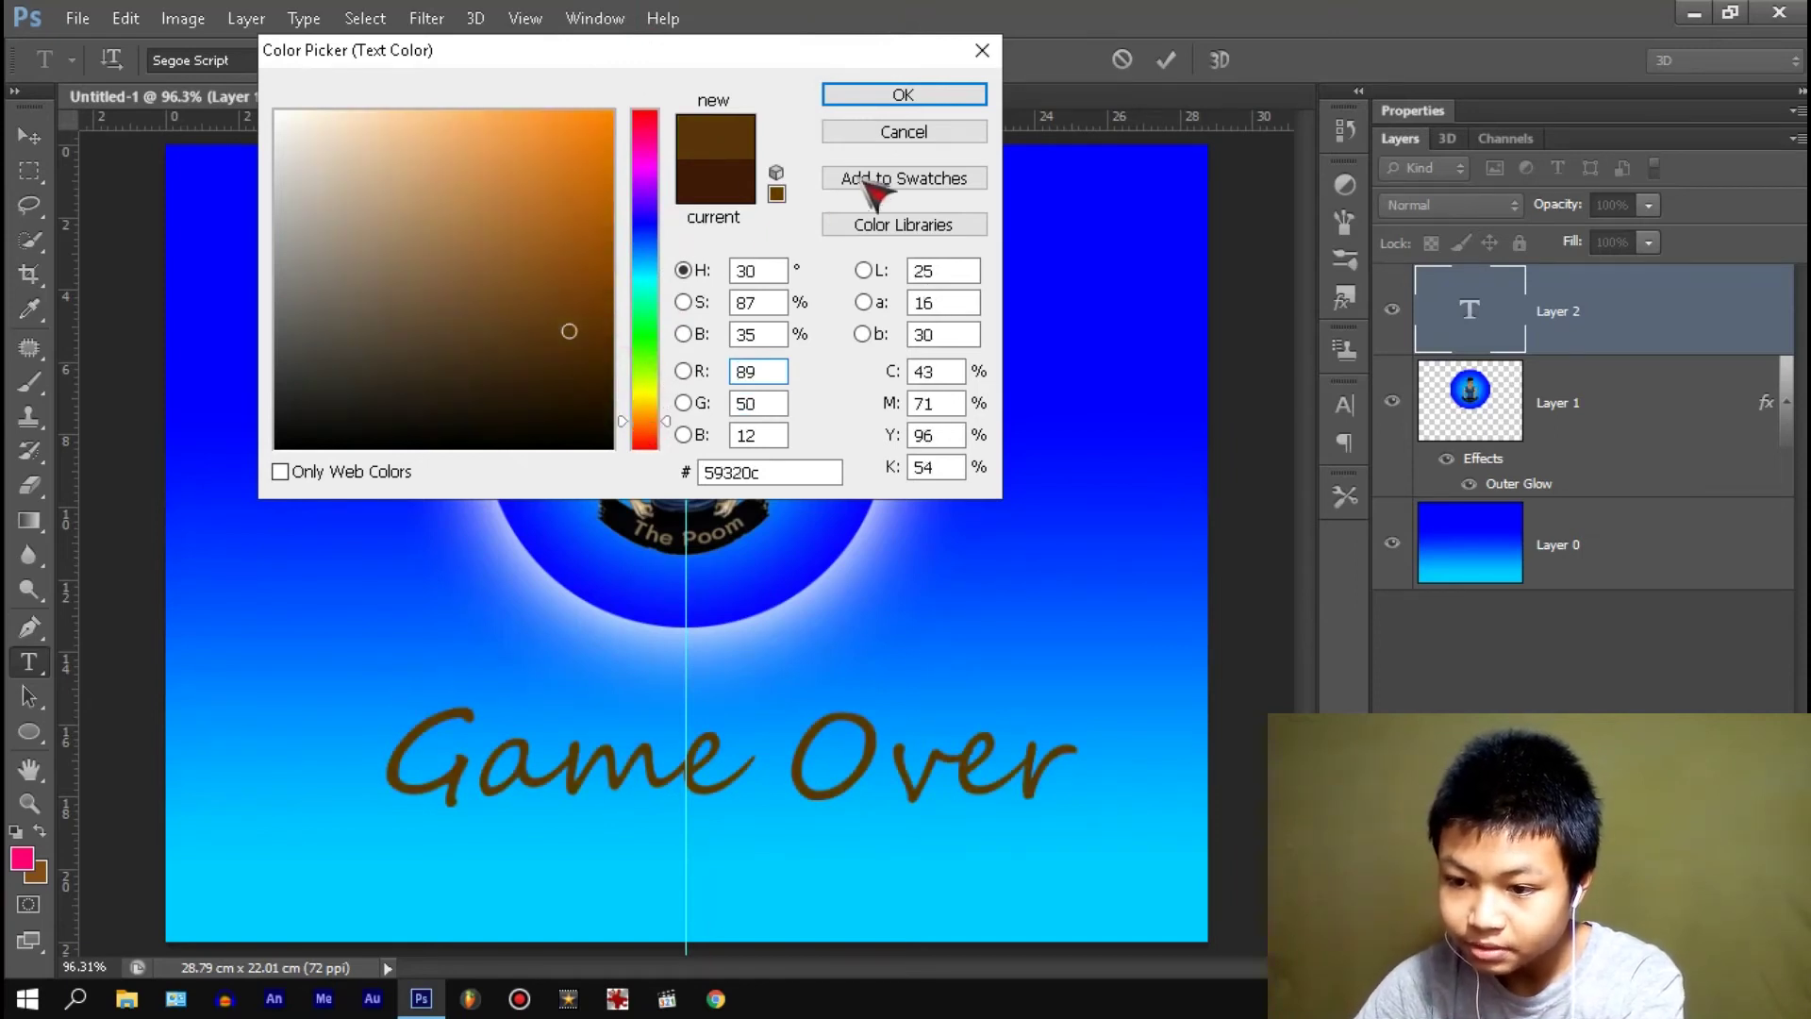
pyautogui.click(899, 93)
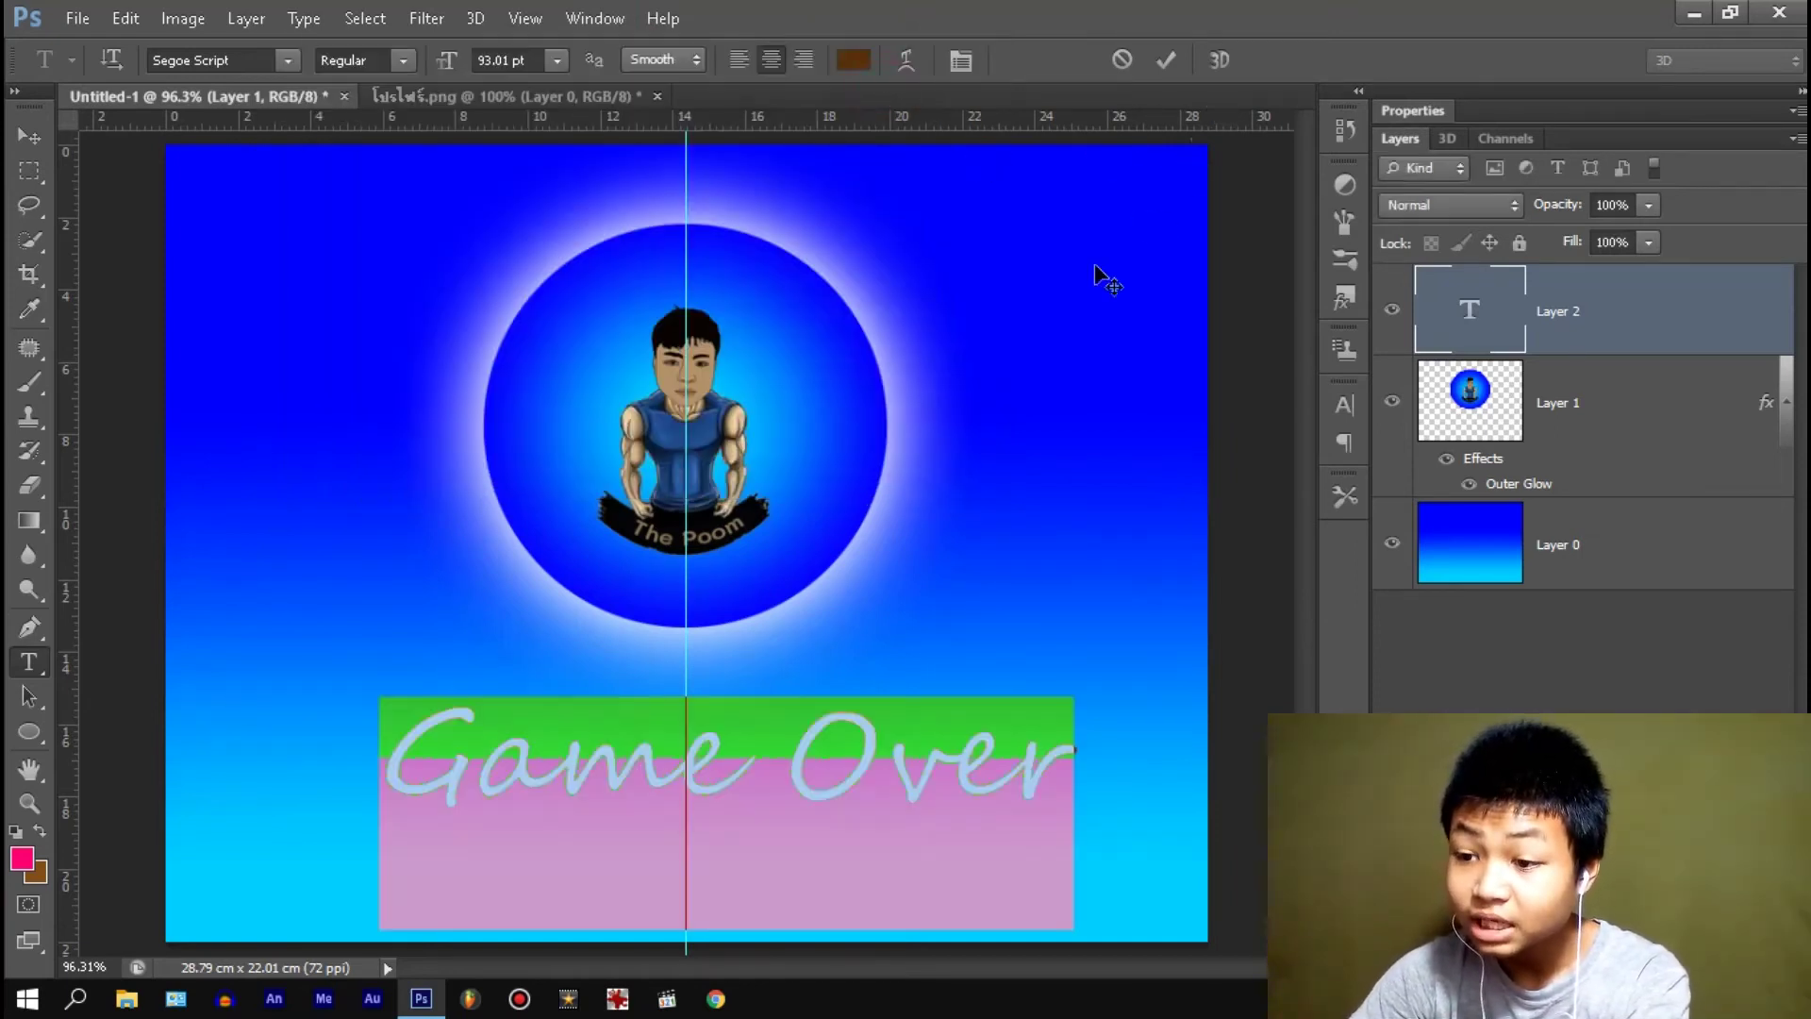
pyautogui.click(29, 135)
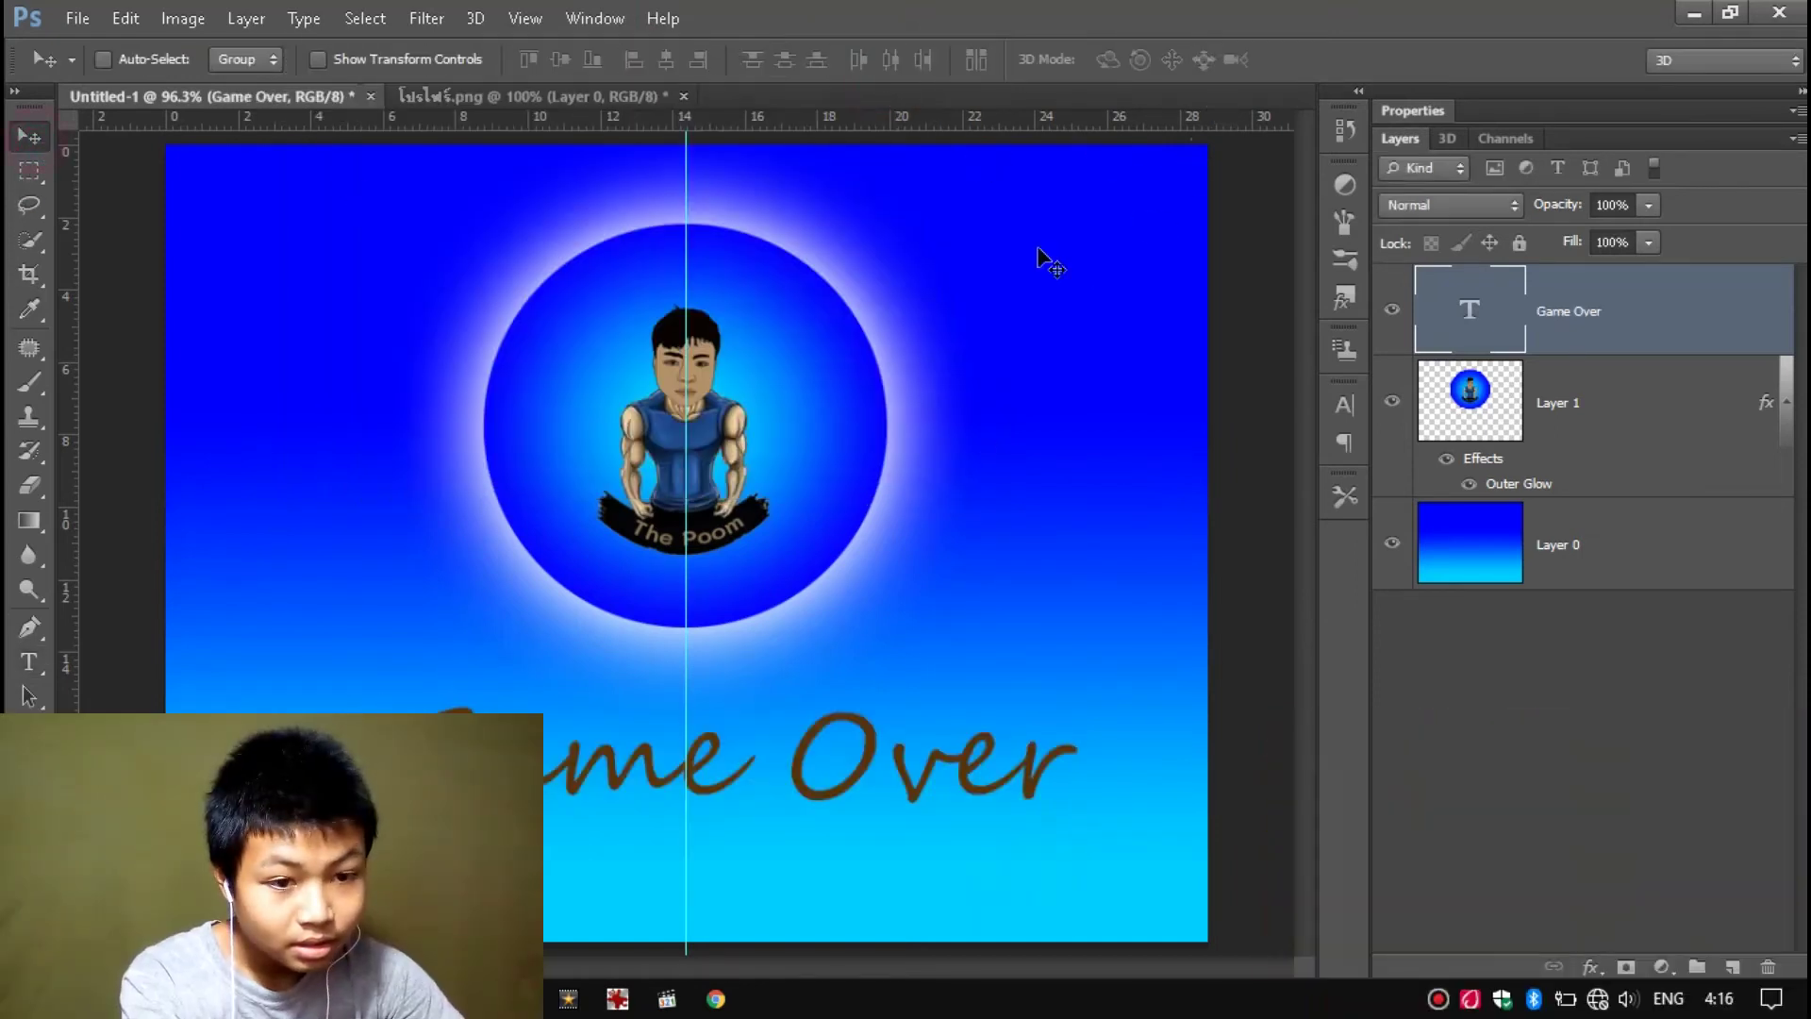
# - Give the "Game Over" text a stroke and a drop shadow with 11 px distance and 38% spread
pyautogui.click(1588, 967)
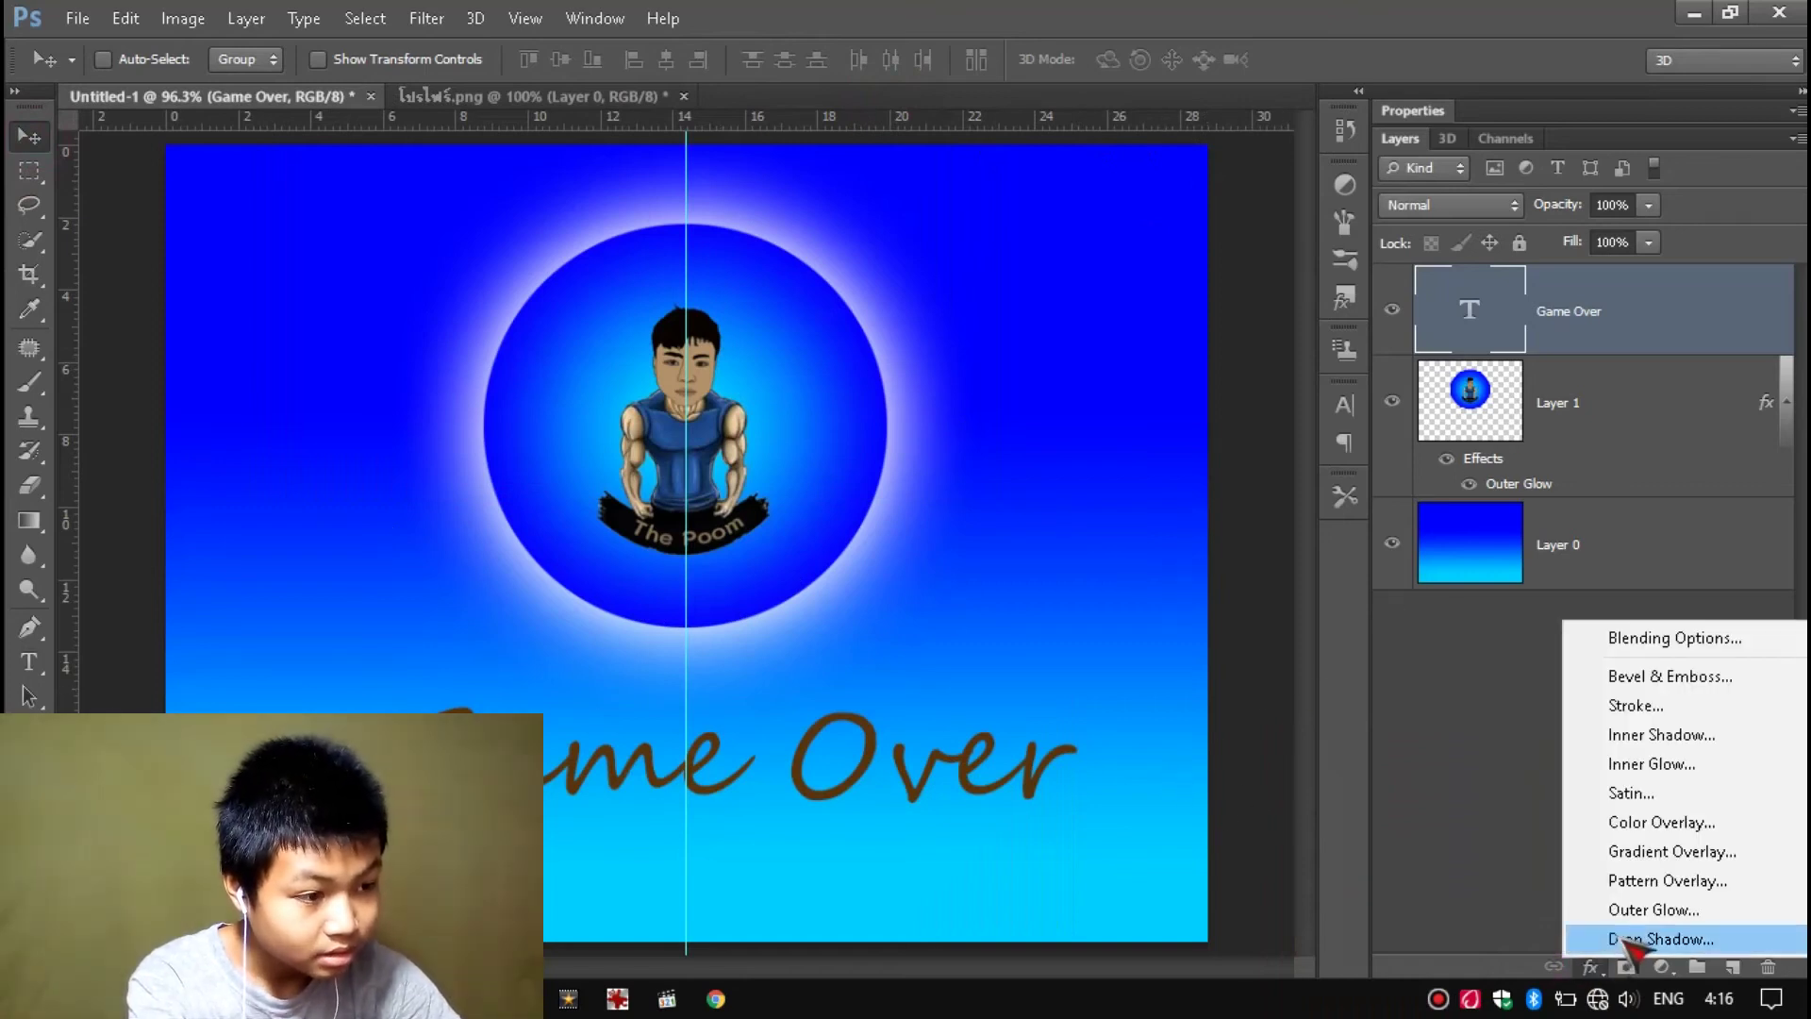
pyautogui.click(1627, 939)
pyautogui.moveTo(1052, 140); pyautogui.dragTo(982, 102)
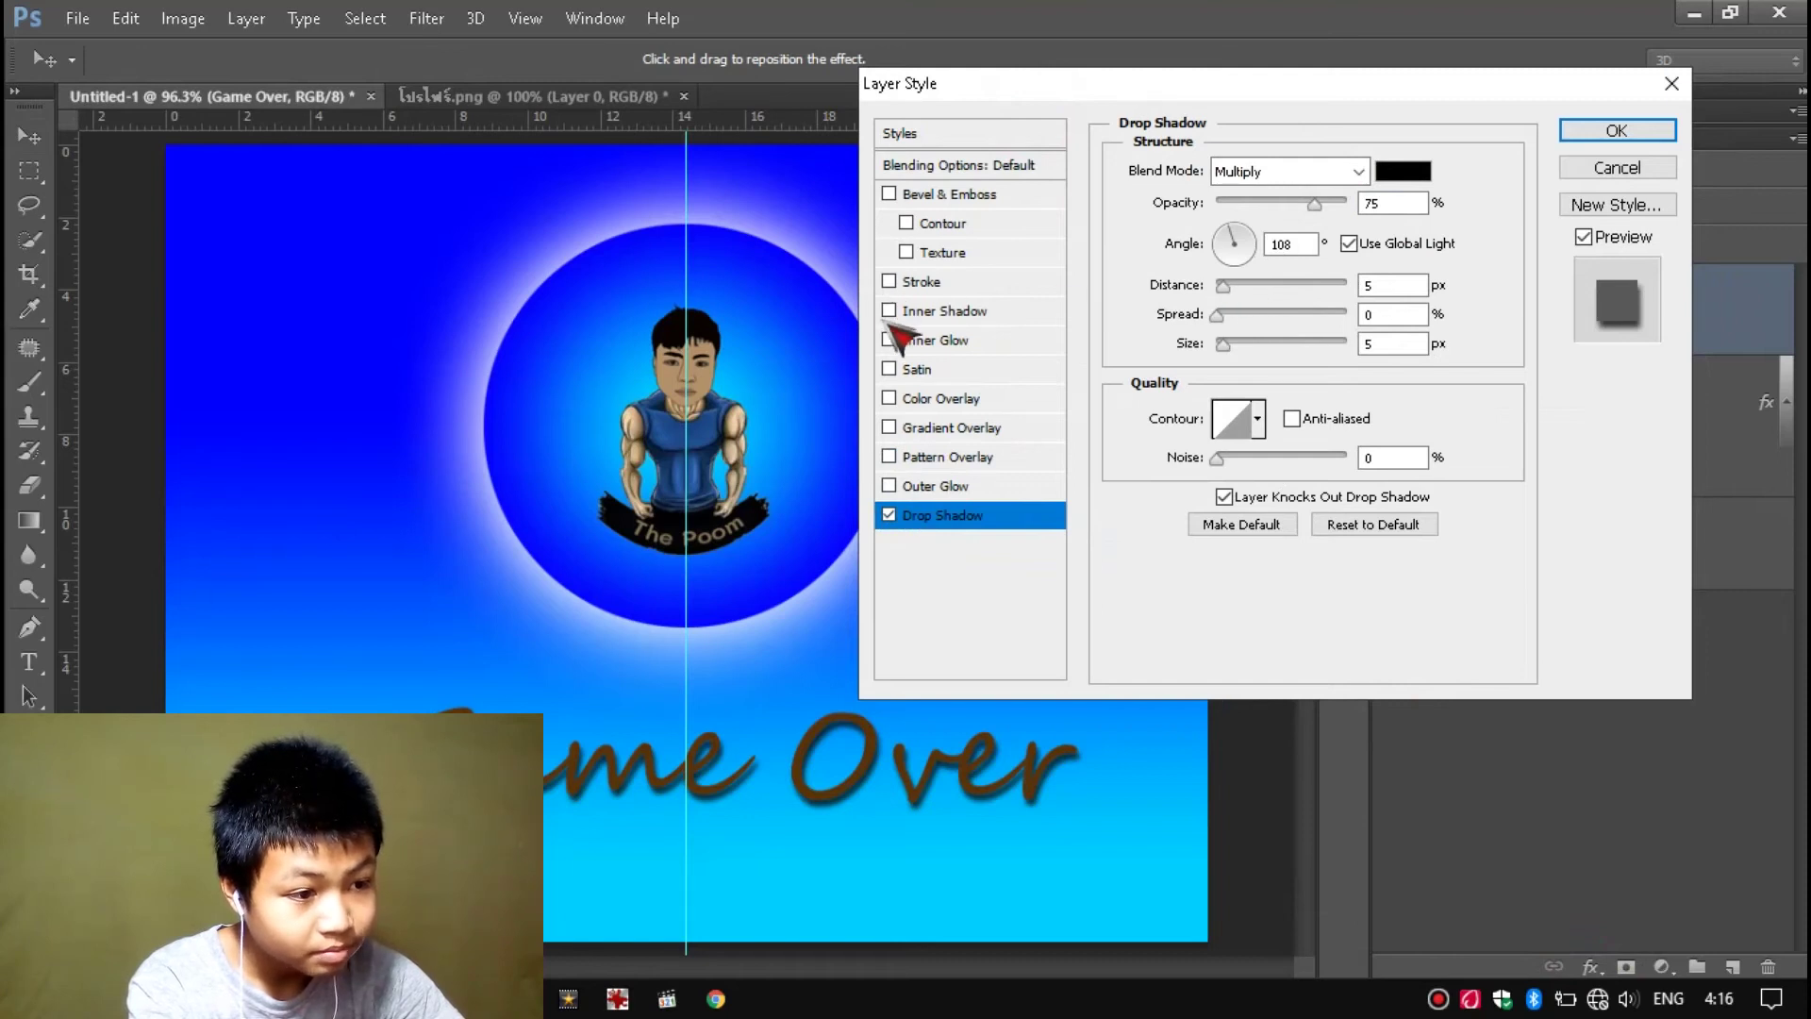
pyautogui.click(889, 281)
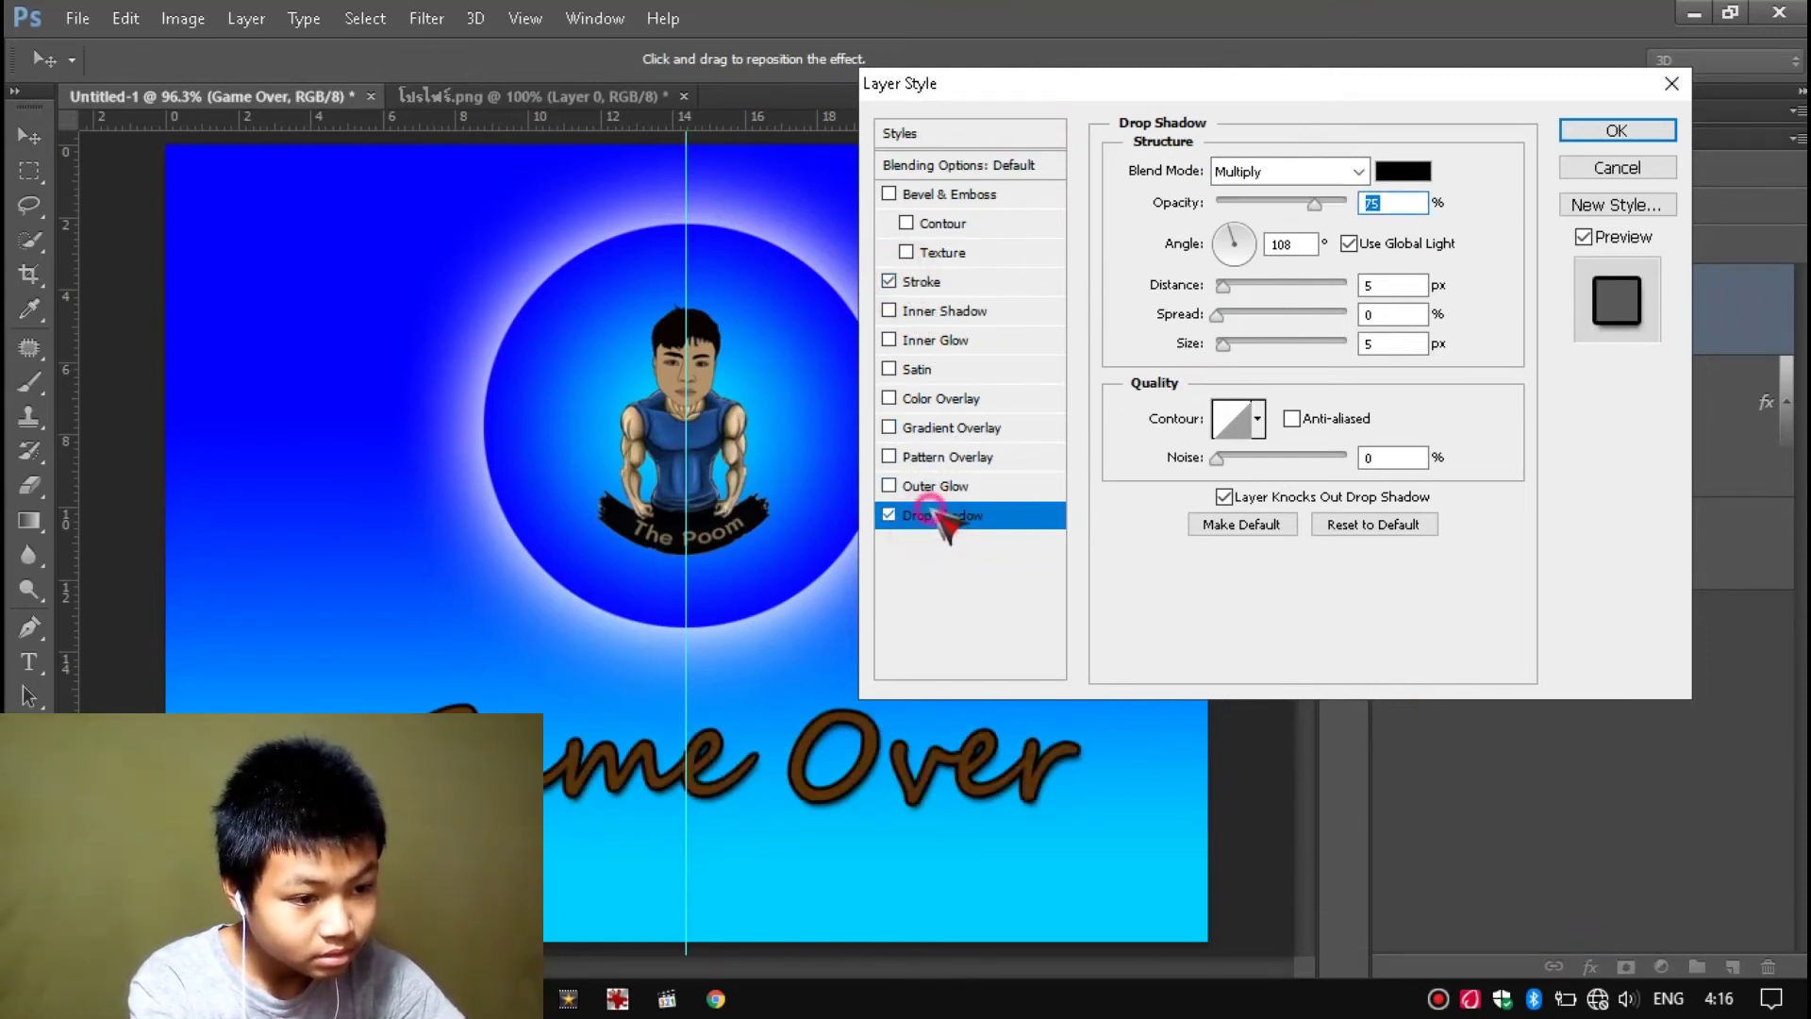
pyautogui.moveTo(1222, 285); pyautogui.dragTo(1274, 316)
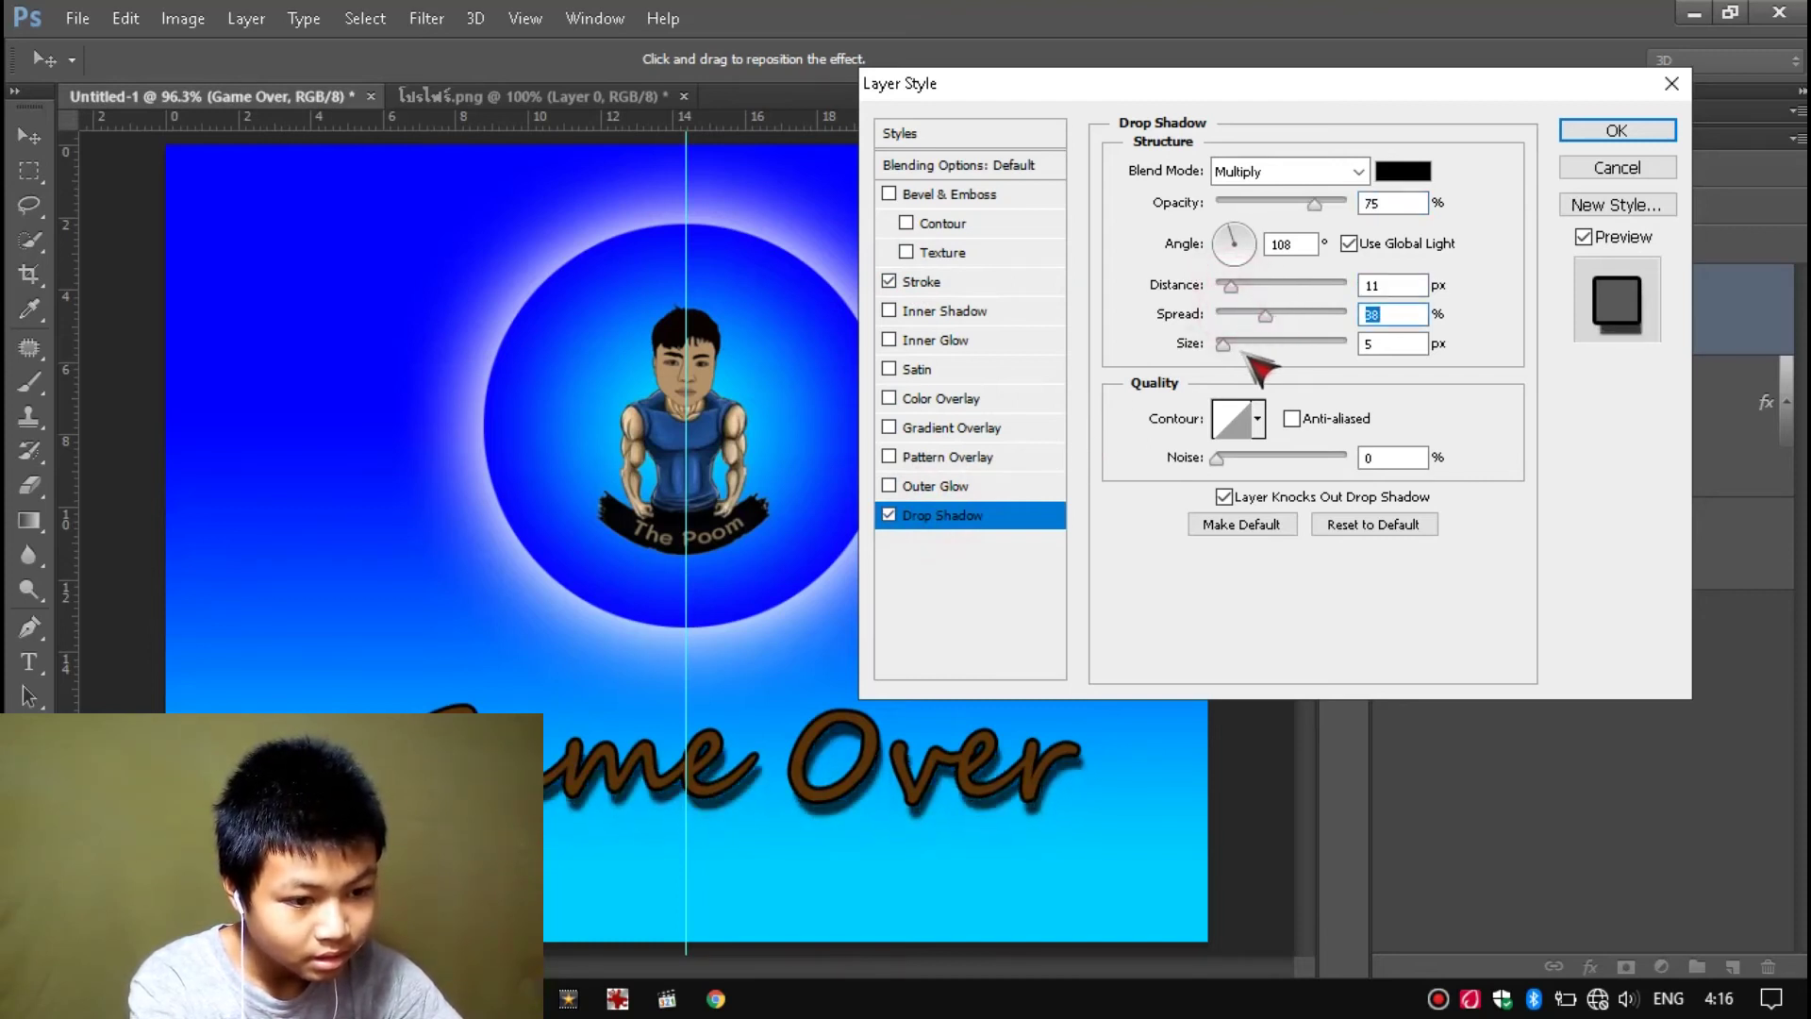
pyautogui.click(1584, 131)
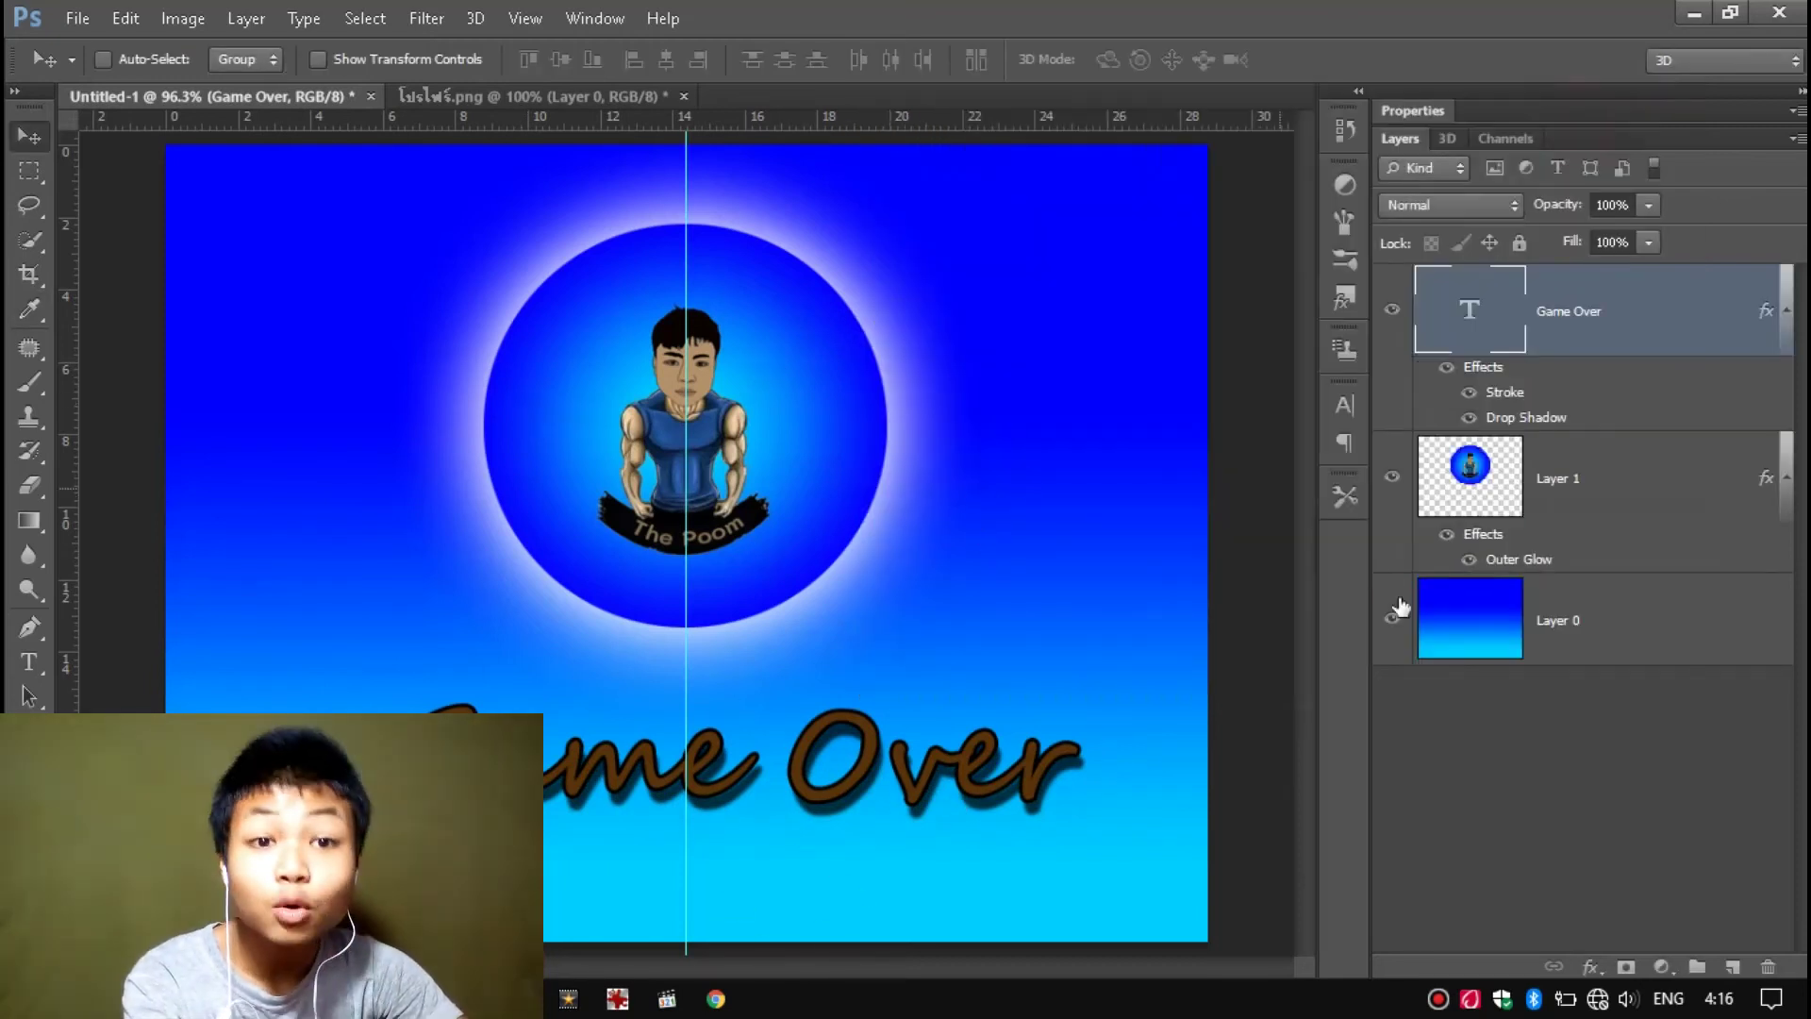
# - Select the background Layer 0 and load the Black, White preset for the Gradient tool
pyautogui.click(1558, 646)
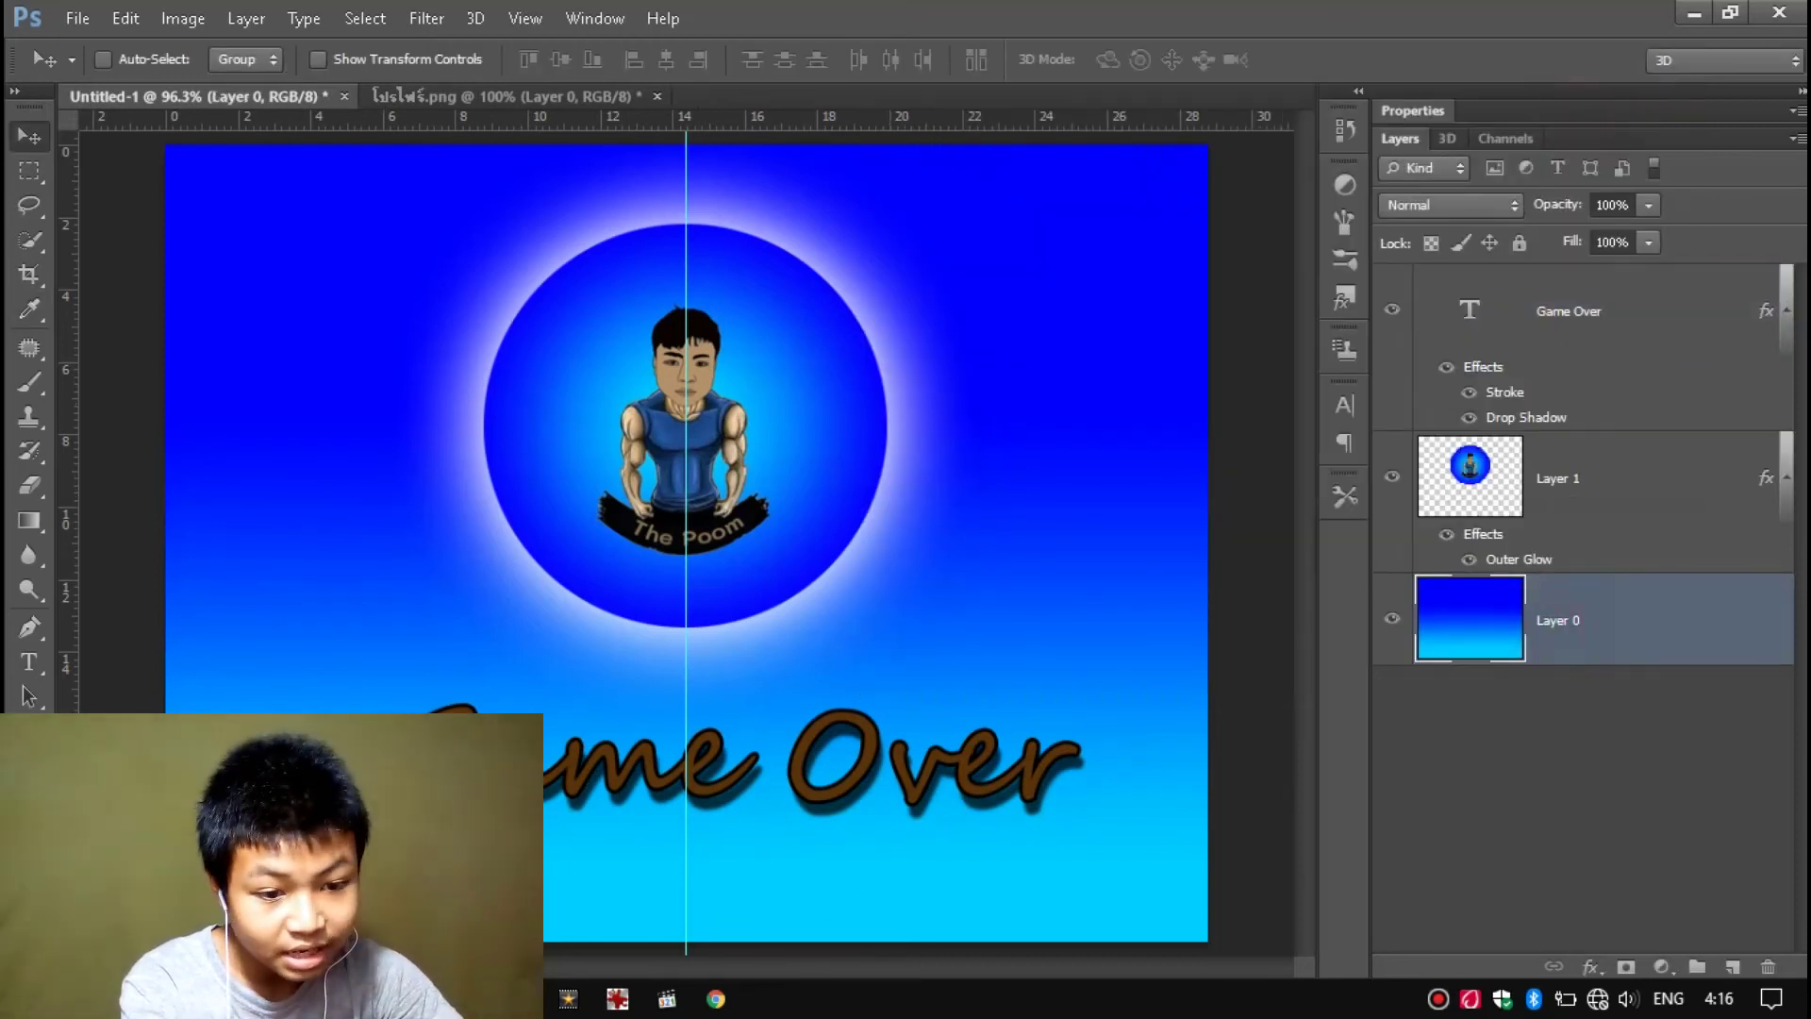
pyautogui.click(28, 521)
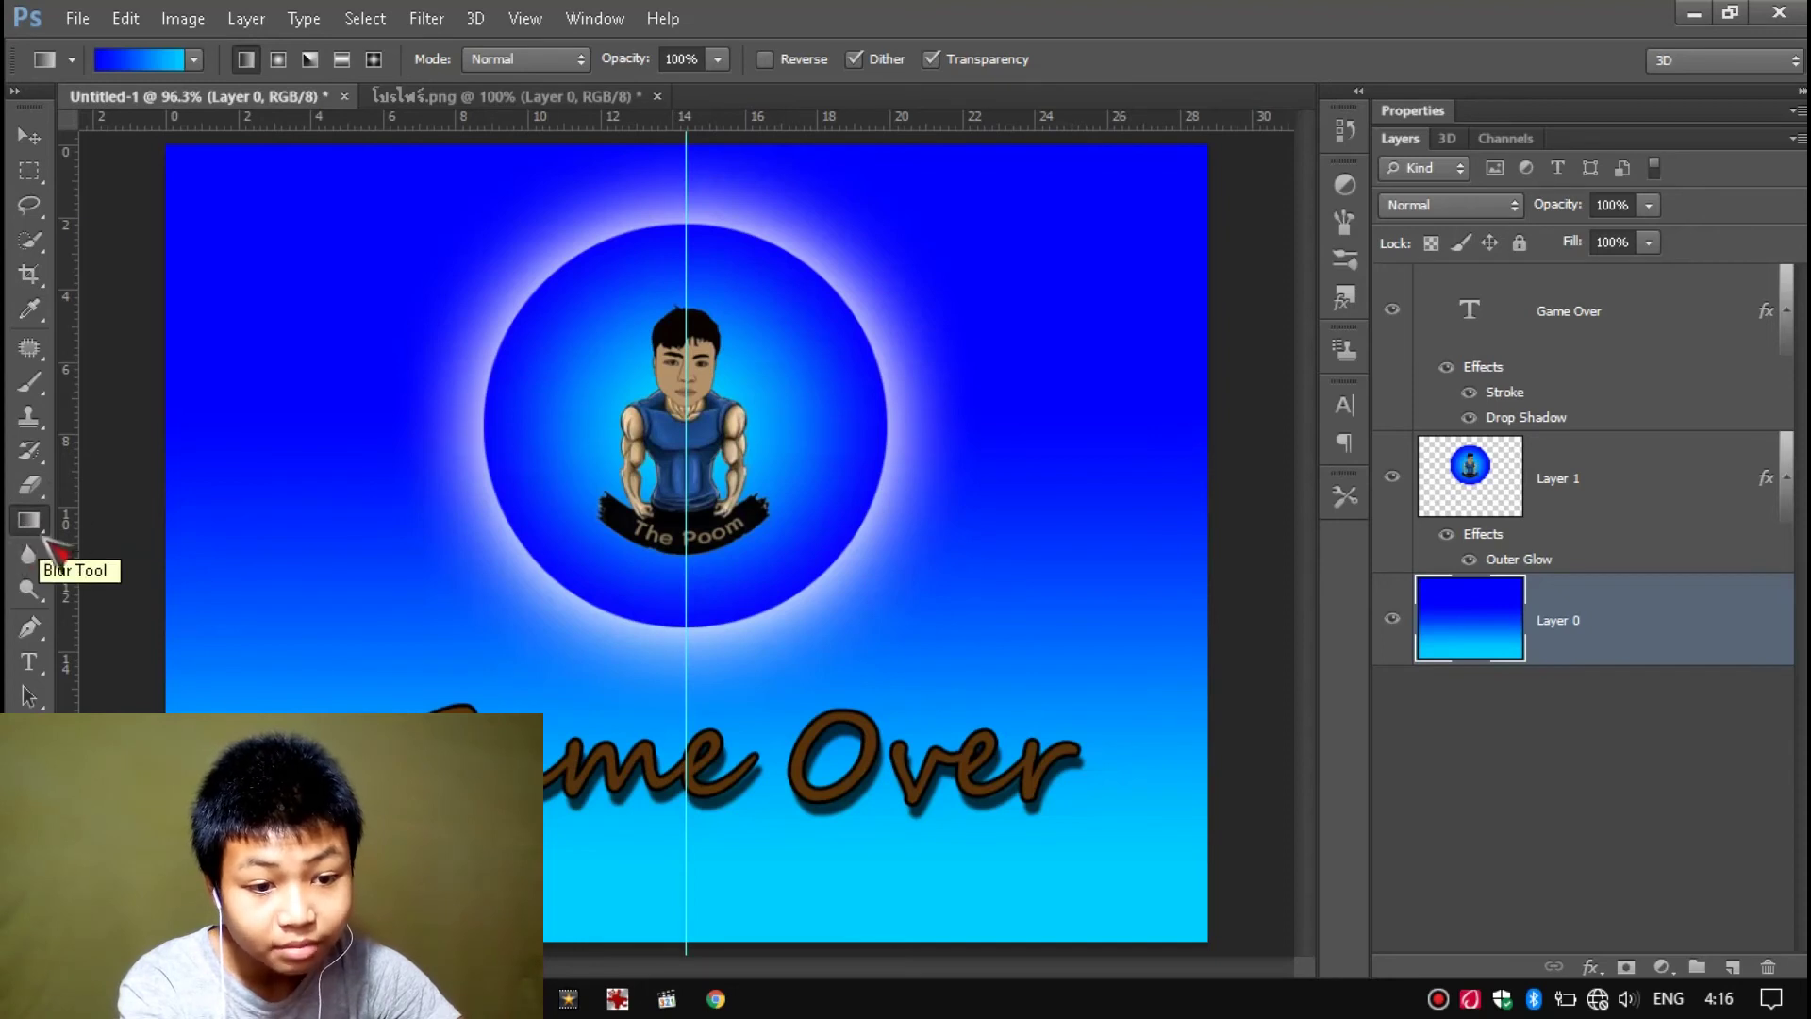
pyautogui.click(141, 60)
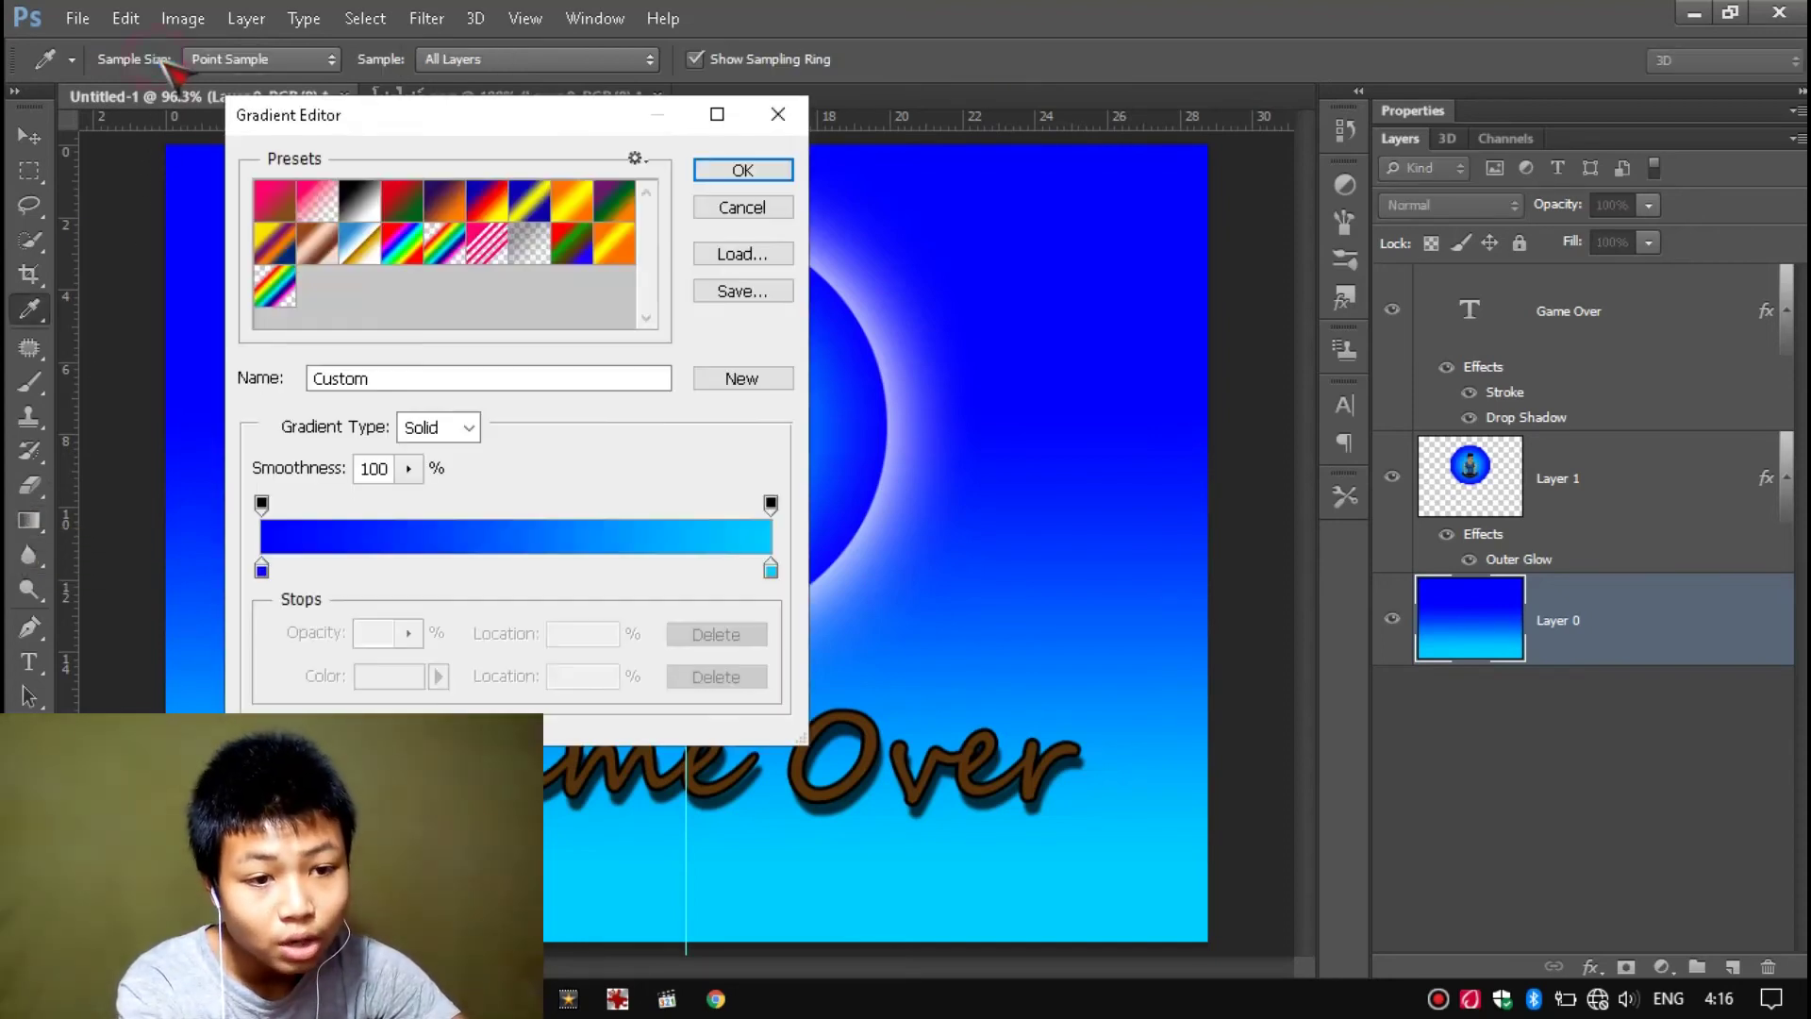
pyautogui.click(366, 193)
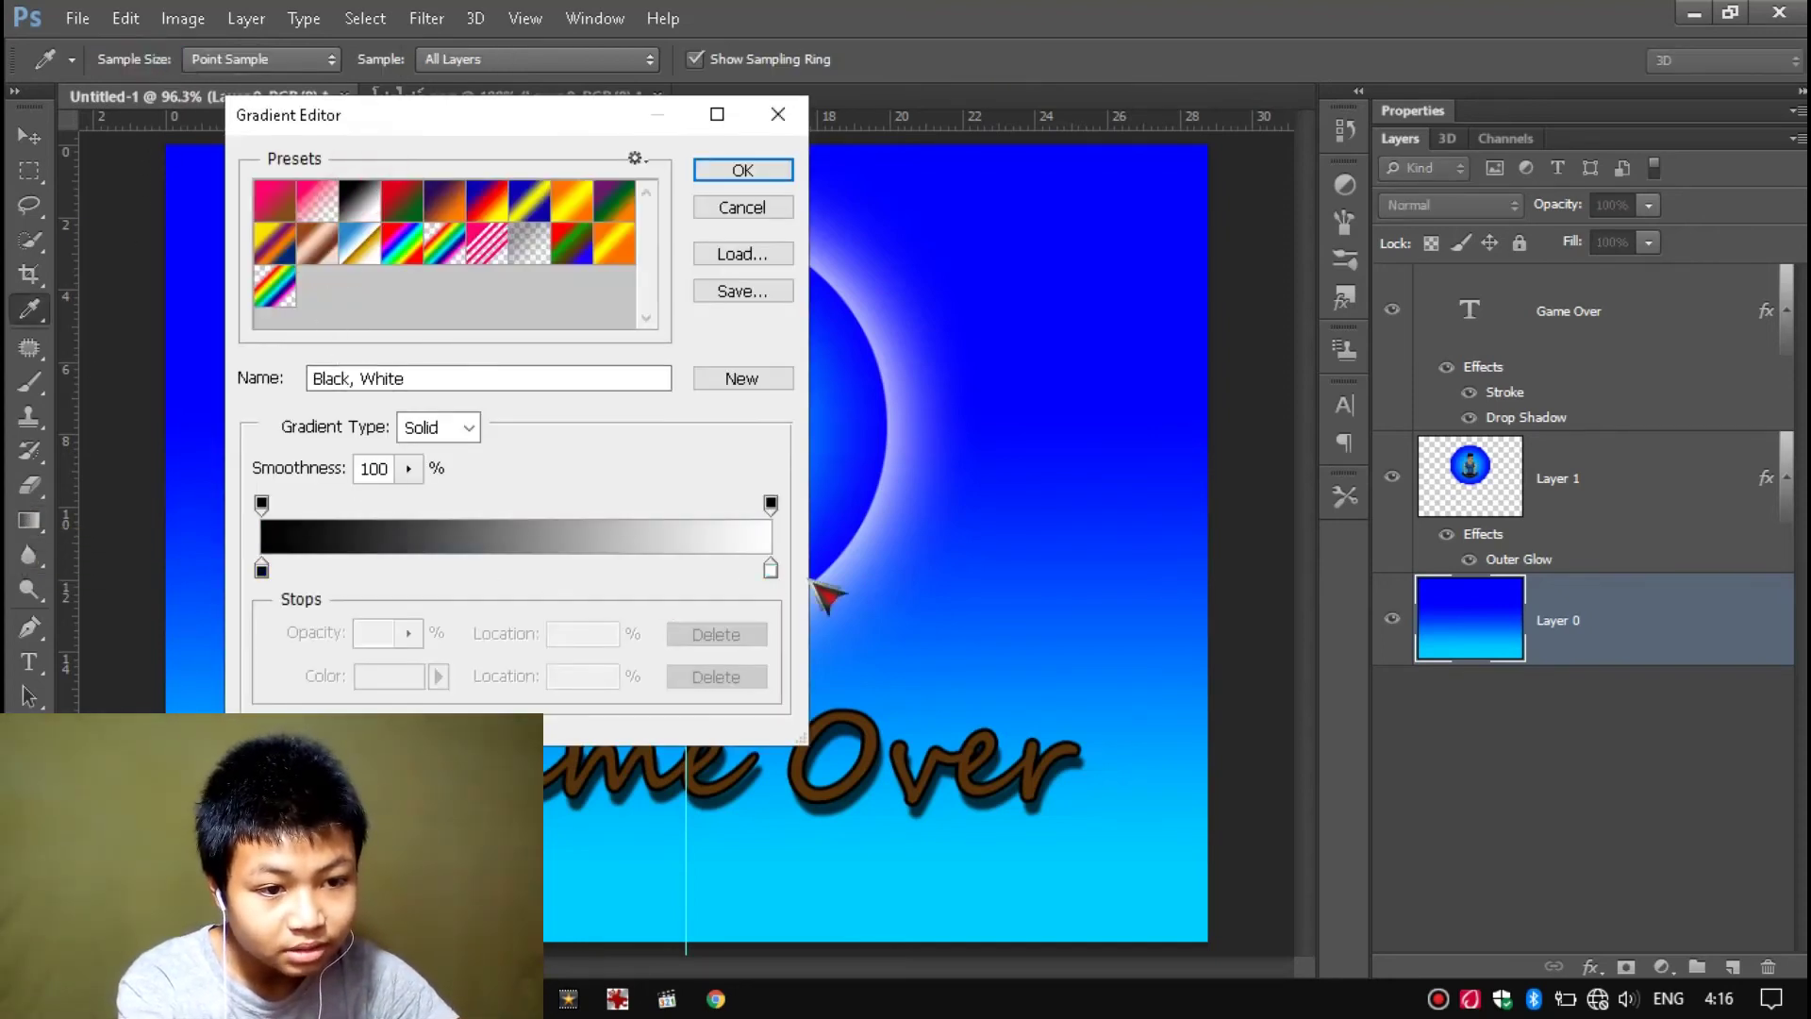
# - Change the gradient's white end stop to dark grey #393939 and fill the background with it from top to bottom
pyautogui.click(771, 569)
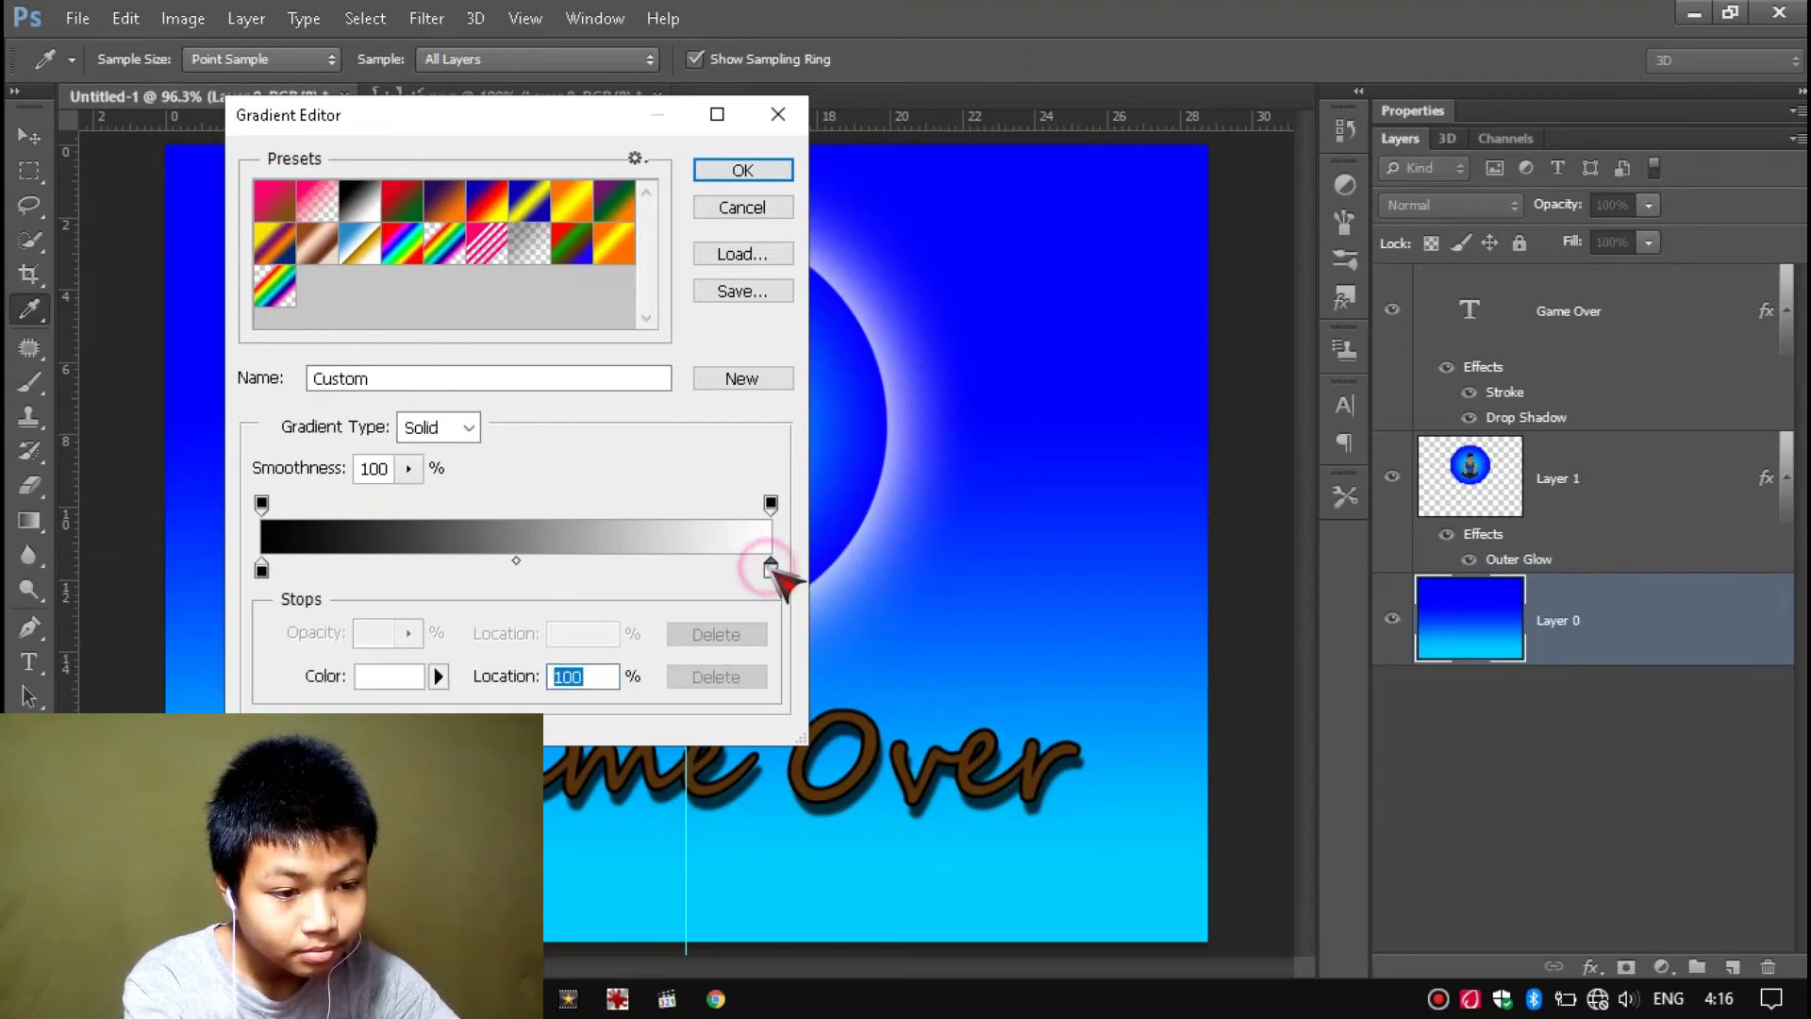
pyautogui.doubleClick(771, 569)
pyautogui.click(480, 356)
pyautogui.moveTo(479, 356); pyautogui.dragTo(776, 504)
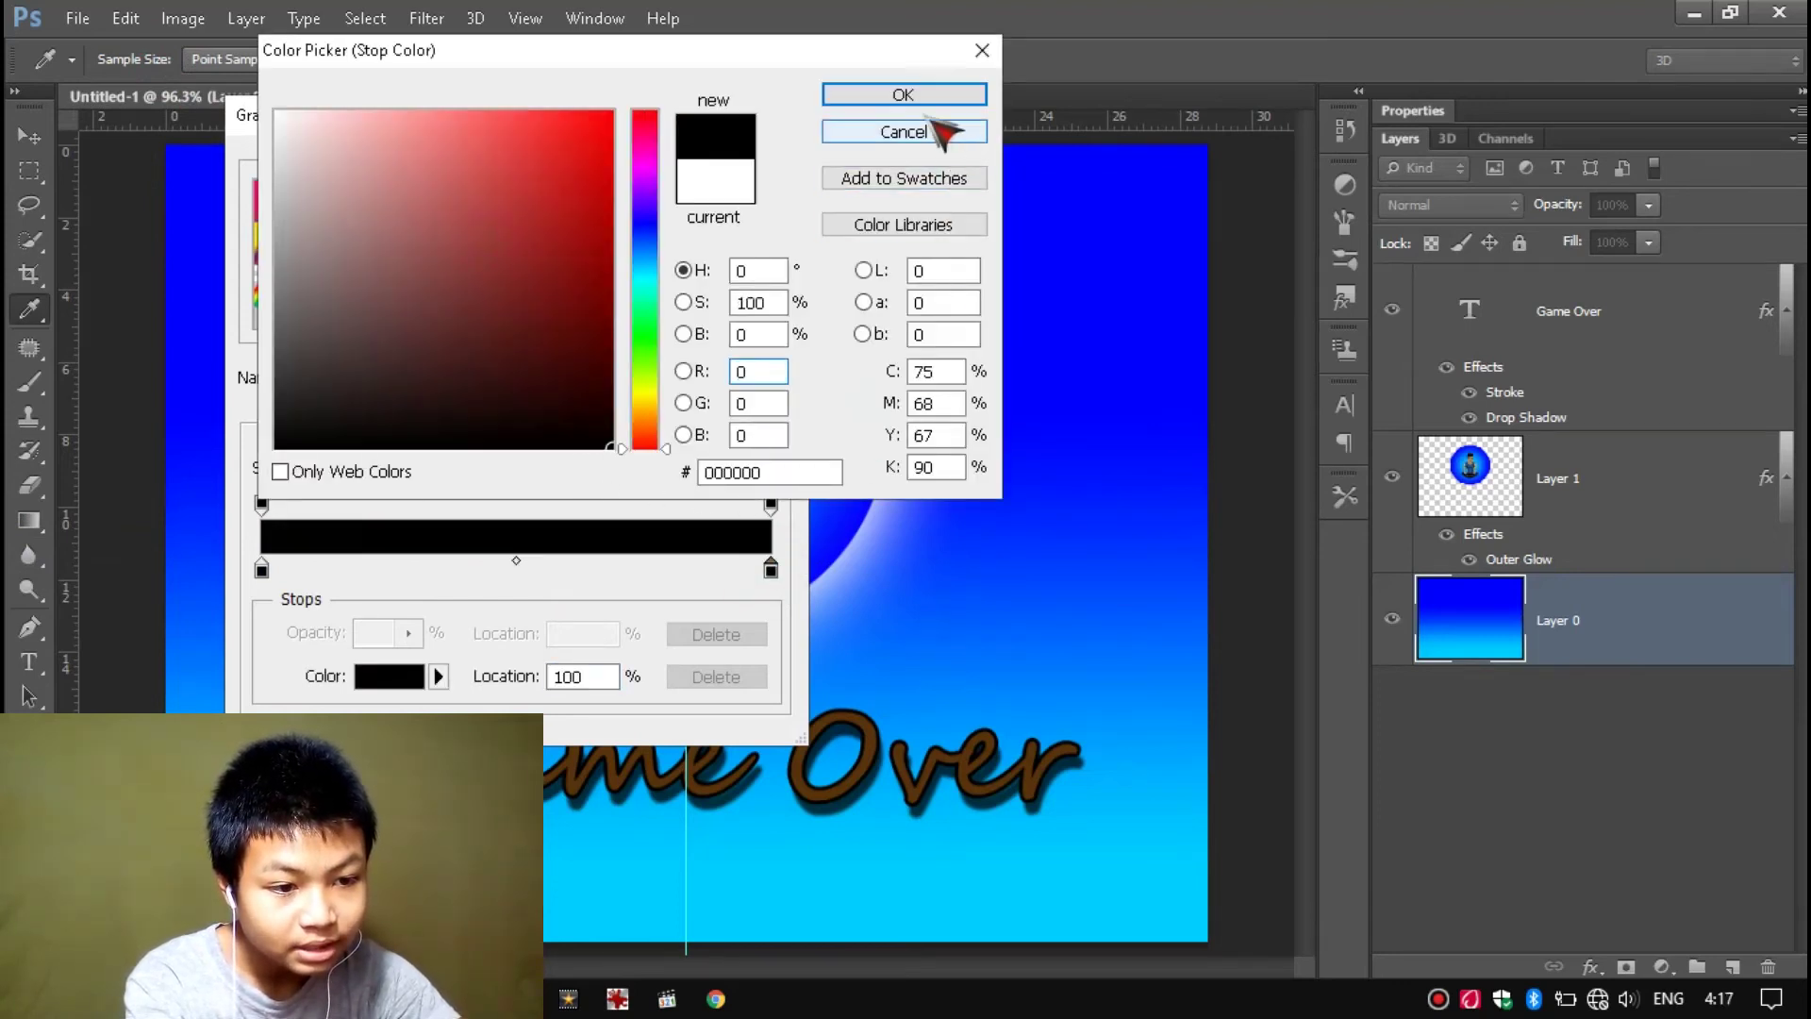
pyautogui.moveTo(351, 335)
pyautogui.mouseDown()
pyautogui.moveTo(264, 303)
pyautogui.moveTo(163, 374)
pyautogui.mouseUp()
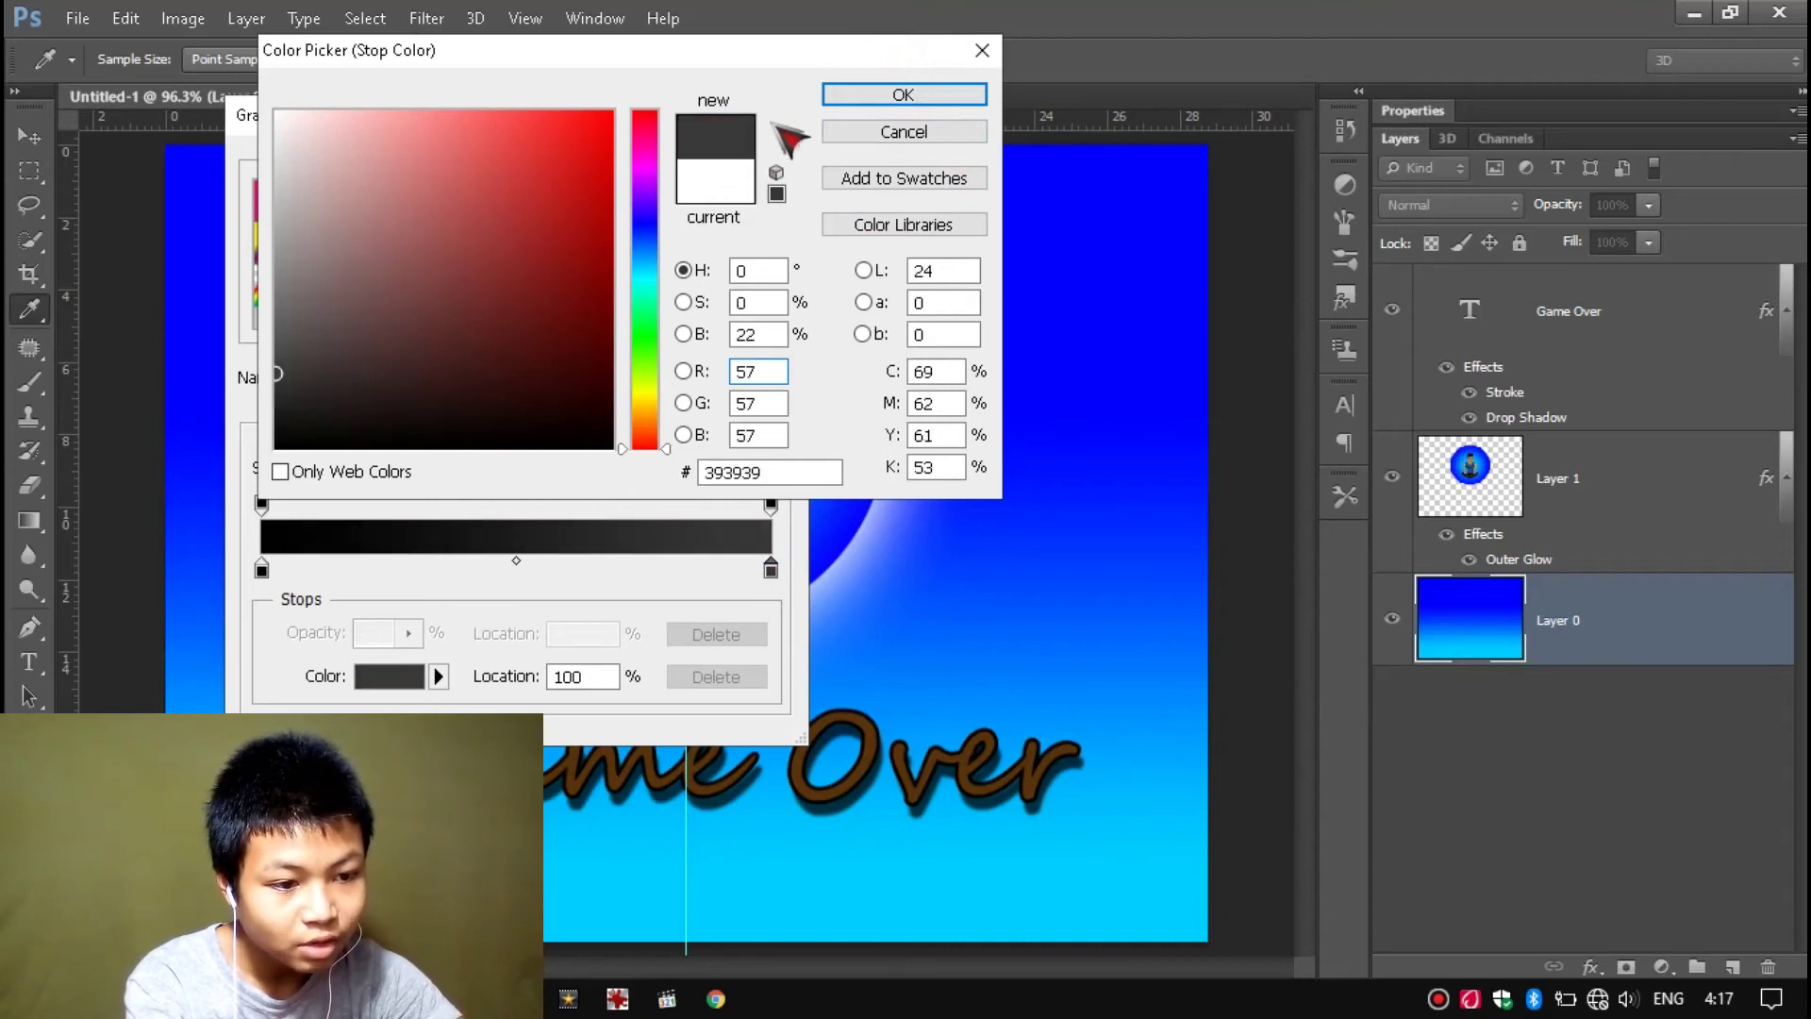
pyautogui.click(842, 93)
pyautogui.click(741, 168)
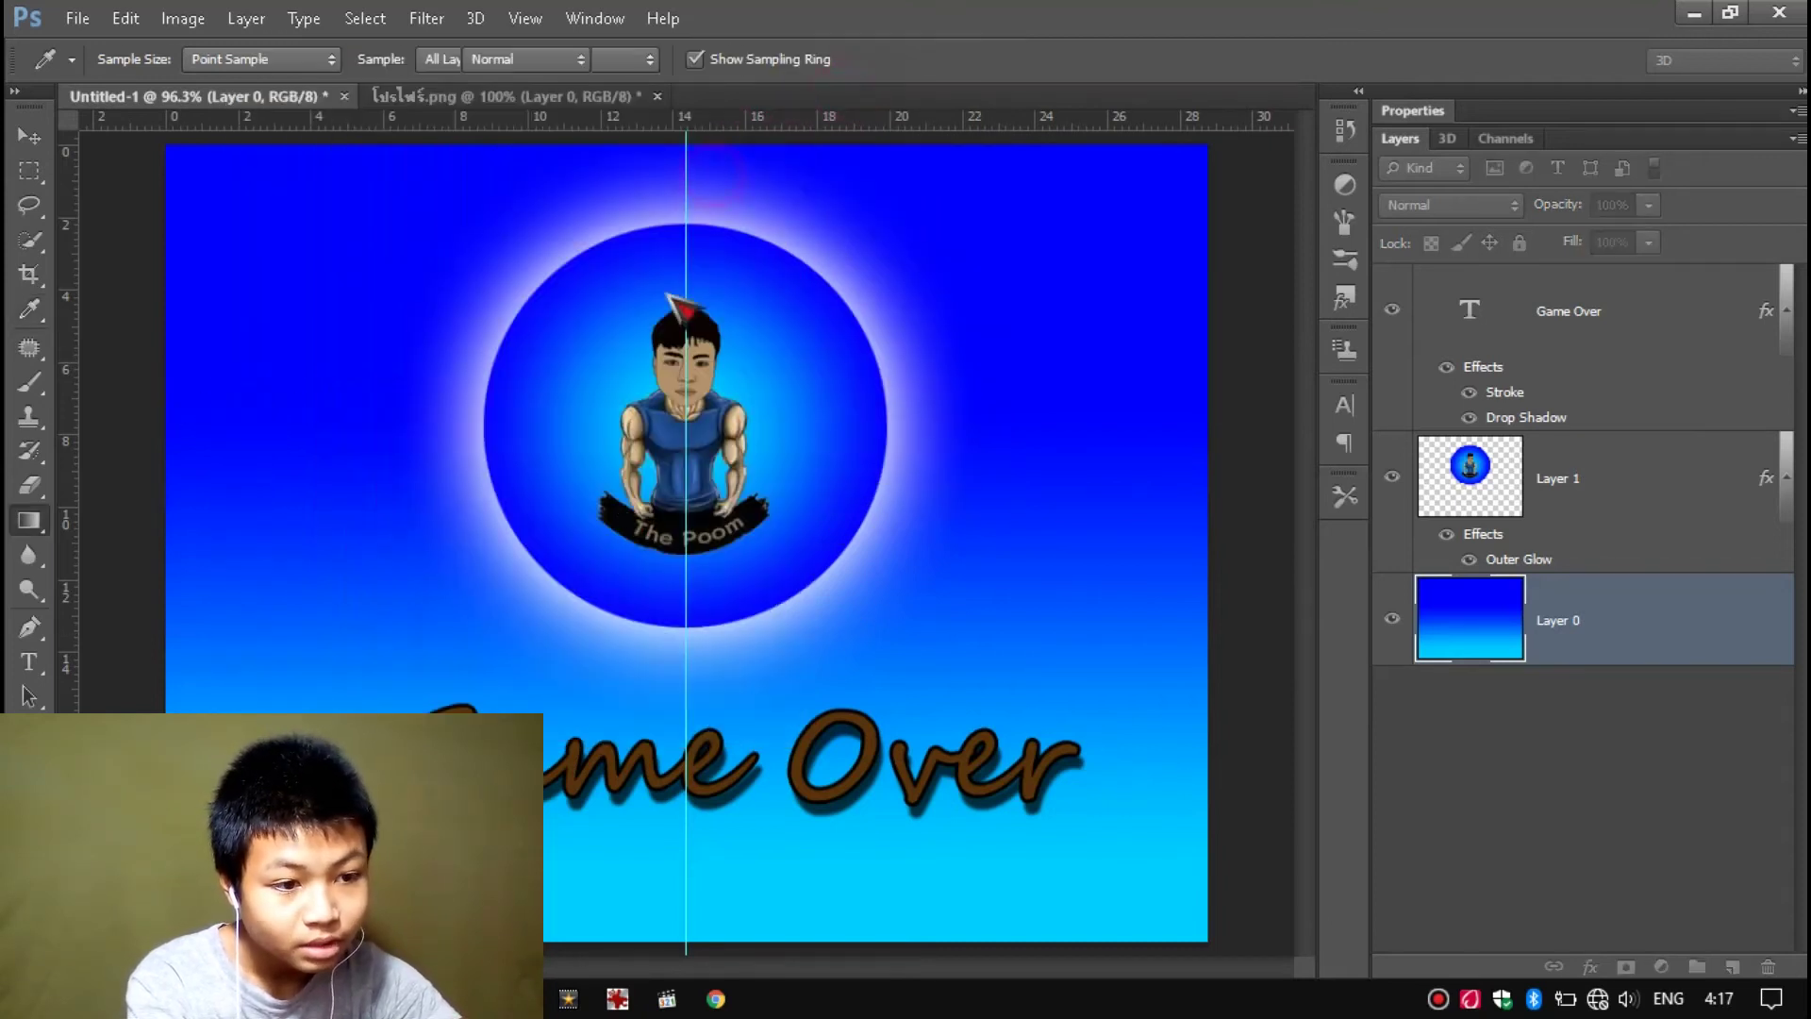
pyautogui.moveTo(526, 297); pyautogui.dragTo(597, 922)
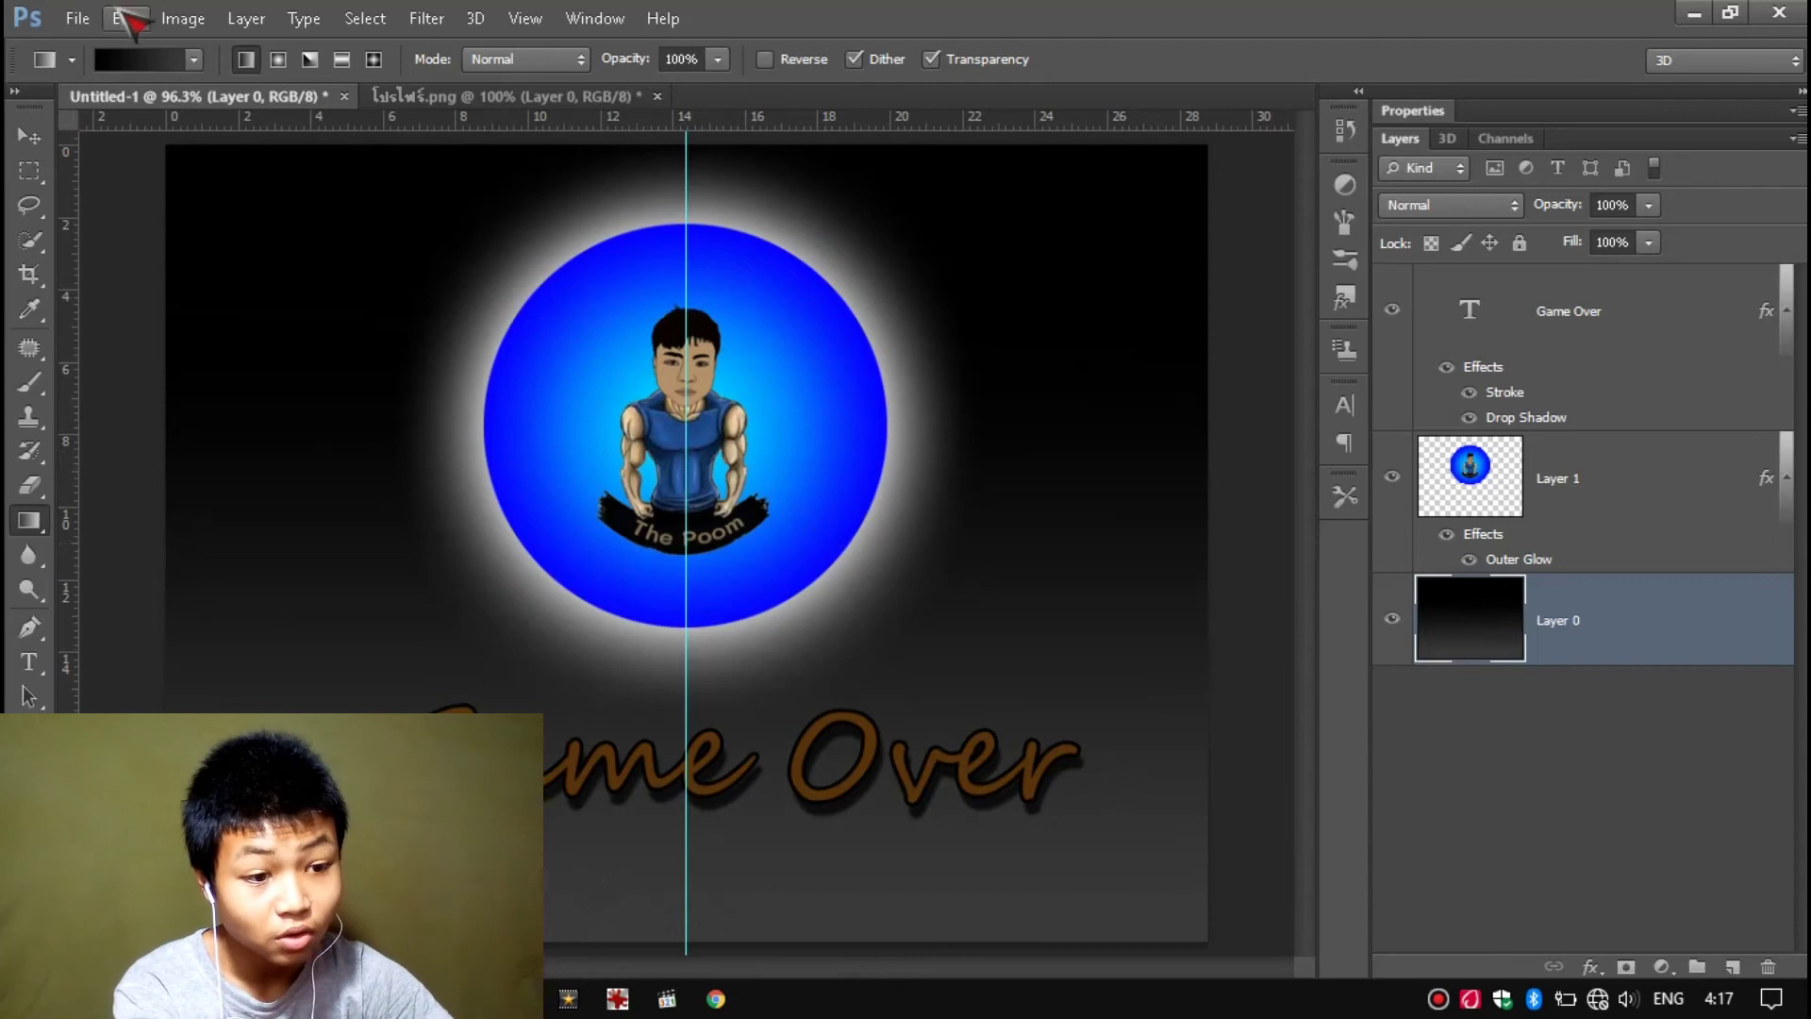
pyautogui.click(29, 137)
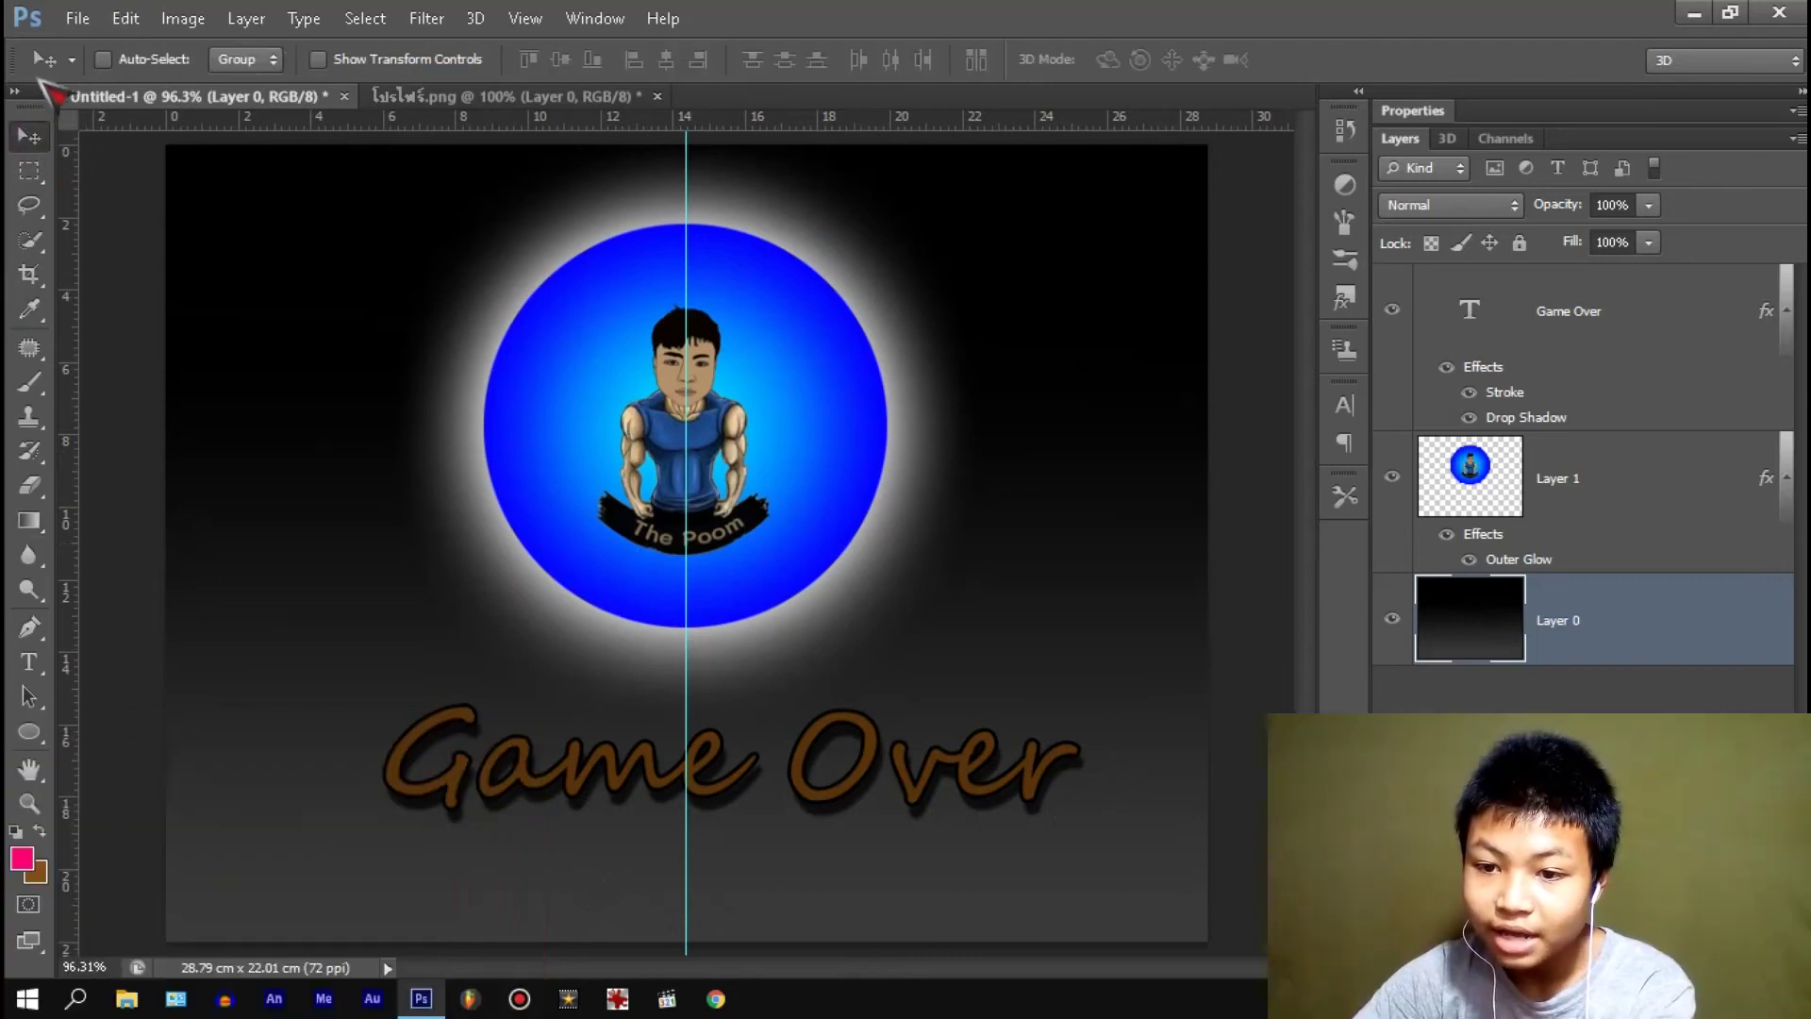
# - Save the image as a PNG in the system folder, replacing GameOver.png and accepting the PNG options
pyautogui.click(75, 19)
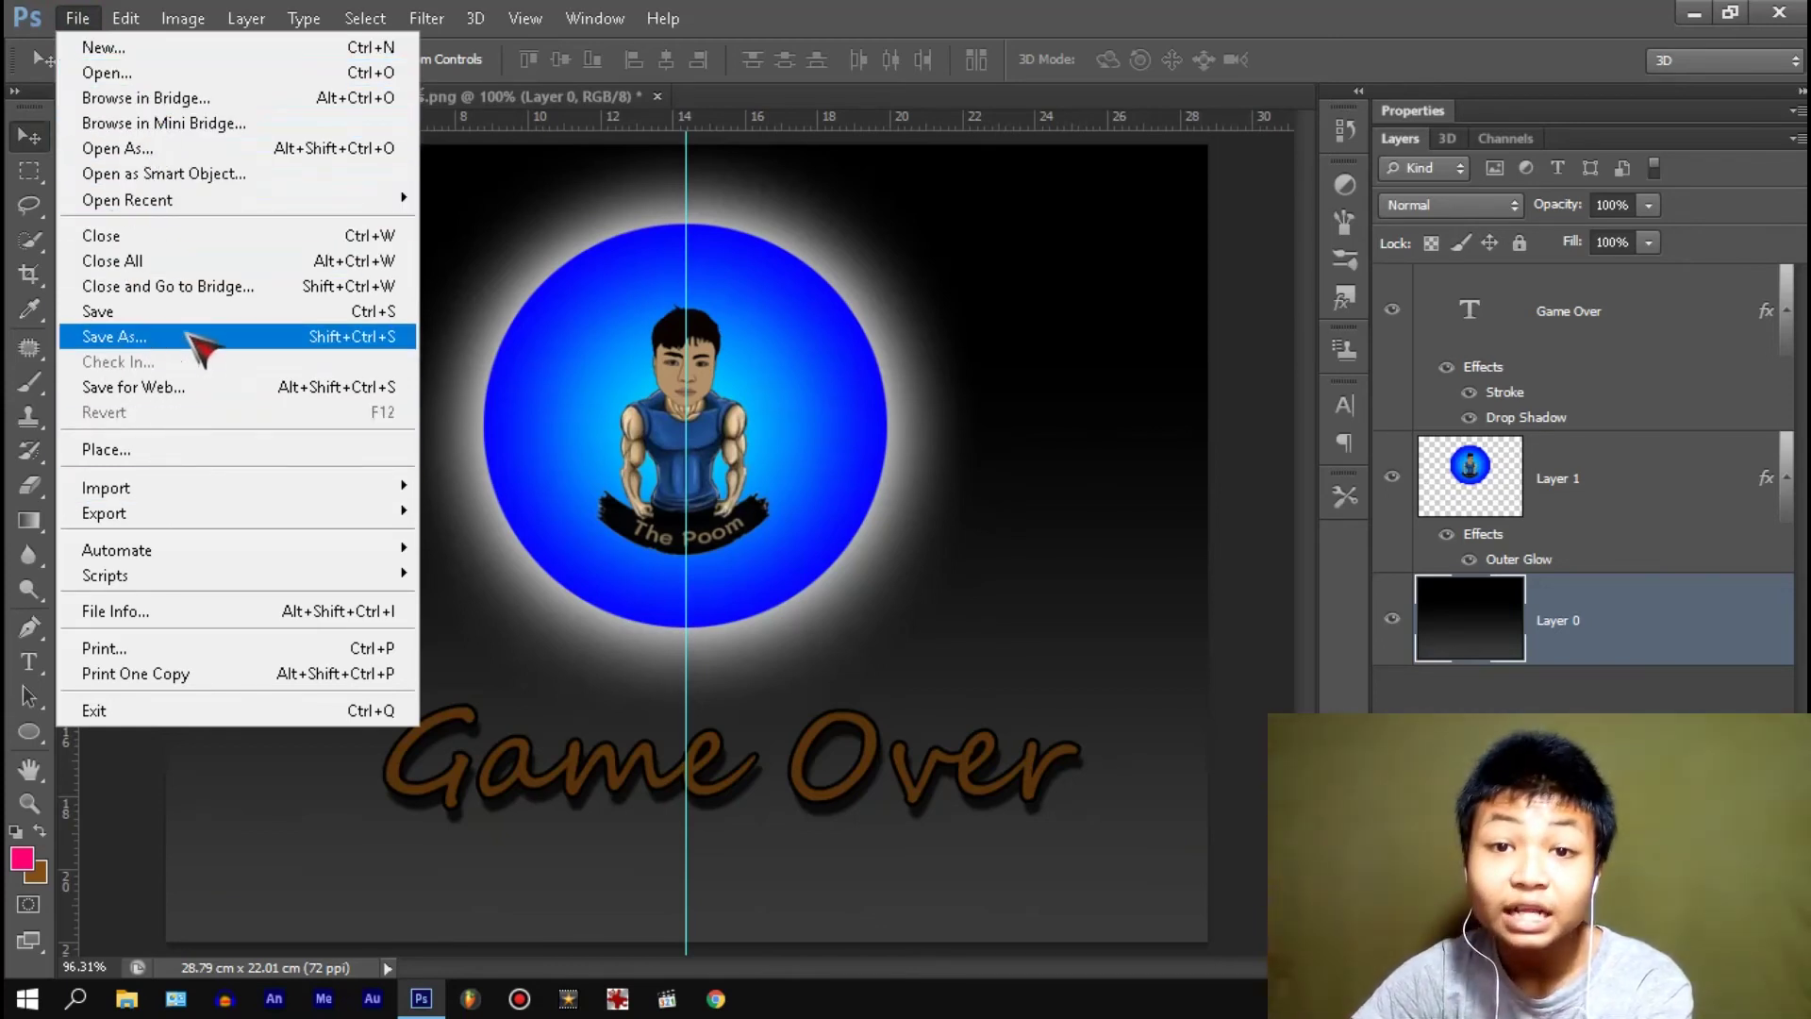
pyautogui.click(231, 338)
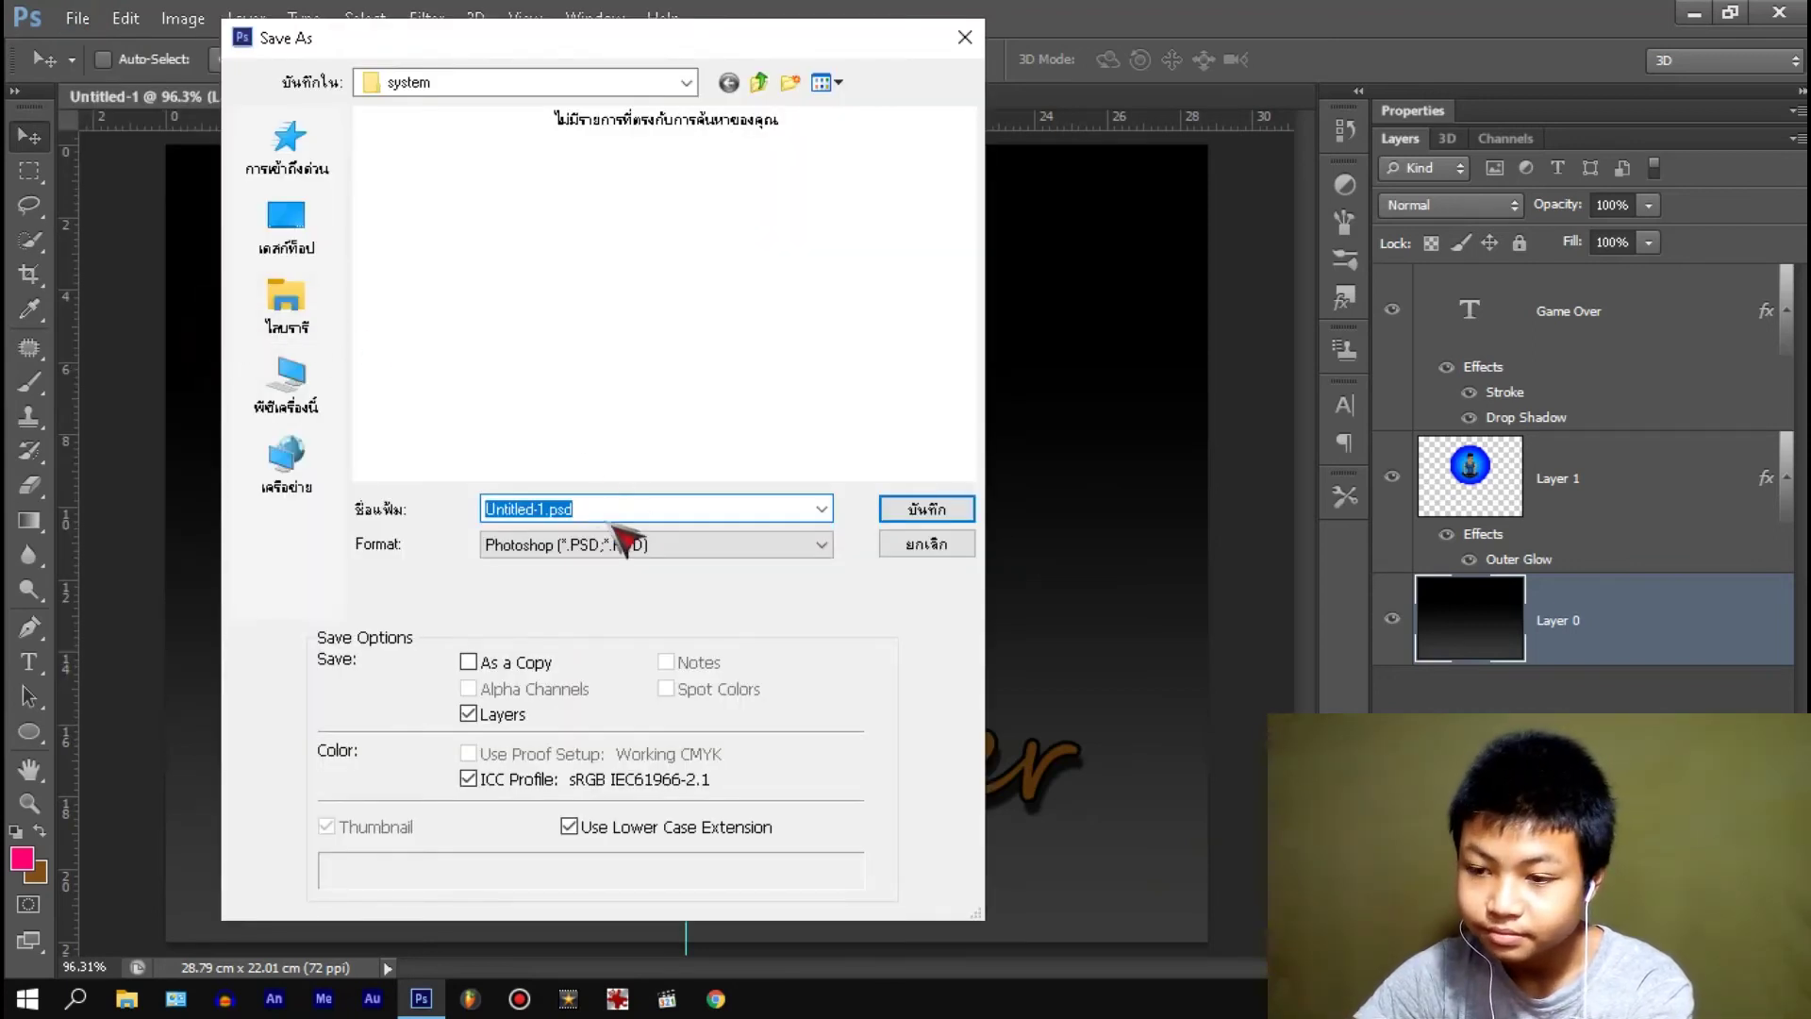
pyautogui.click(566, 545)
pyautogui.click(590, 545)
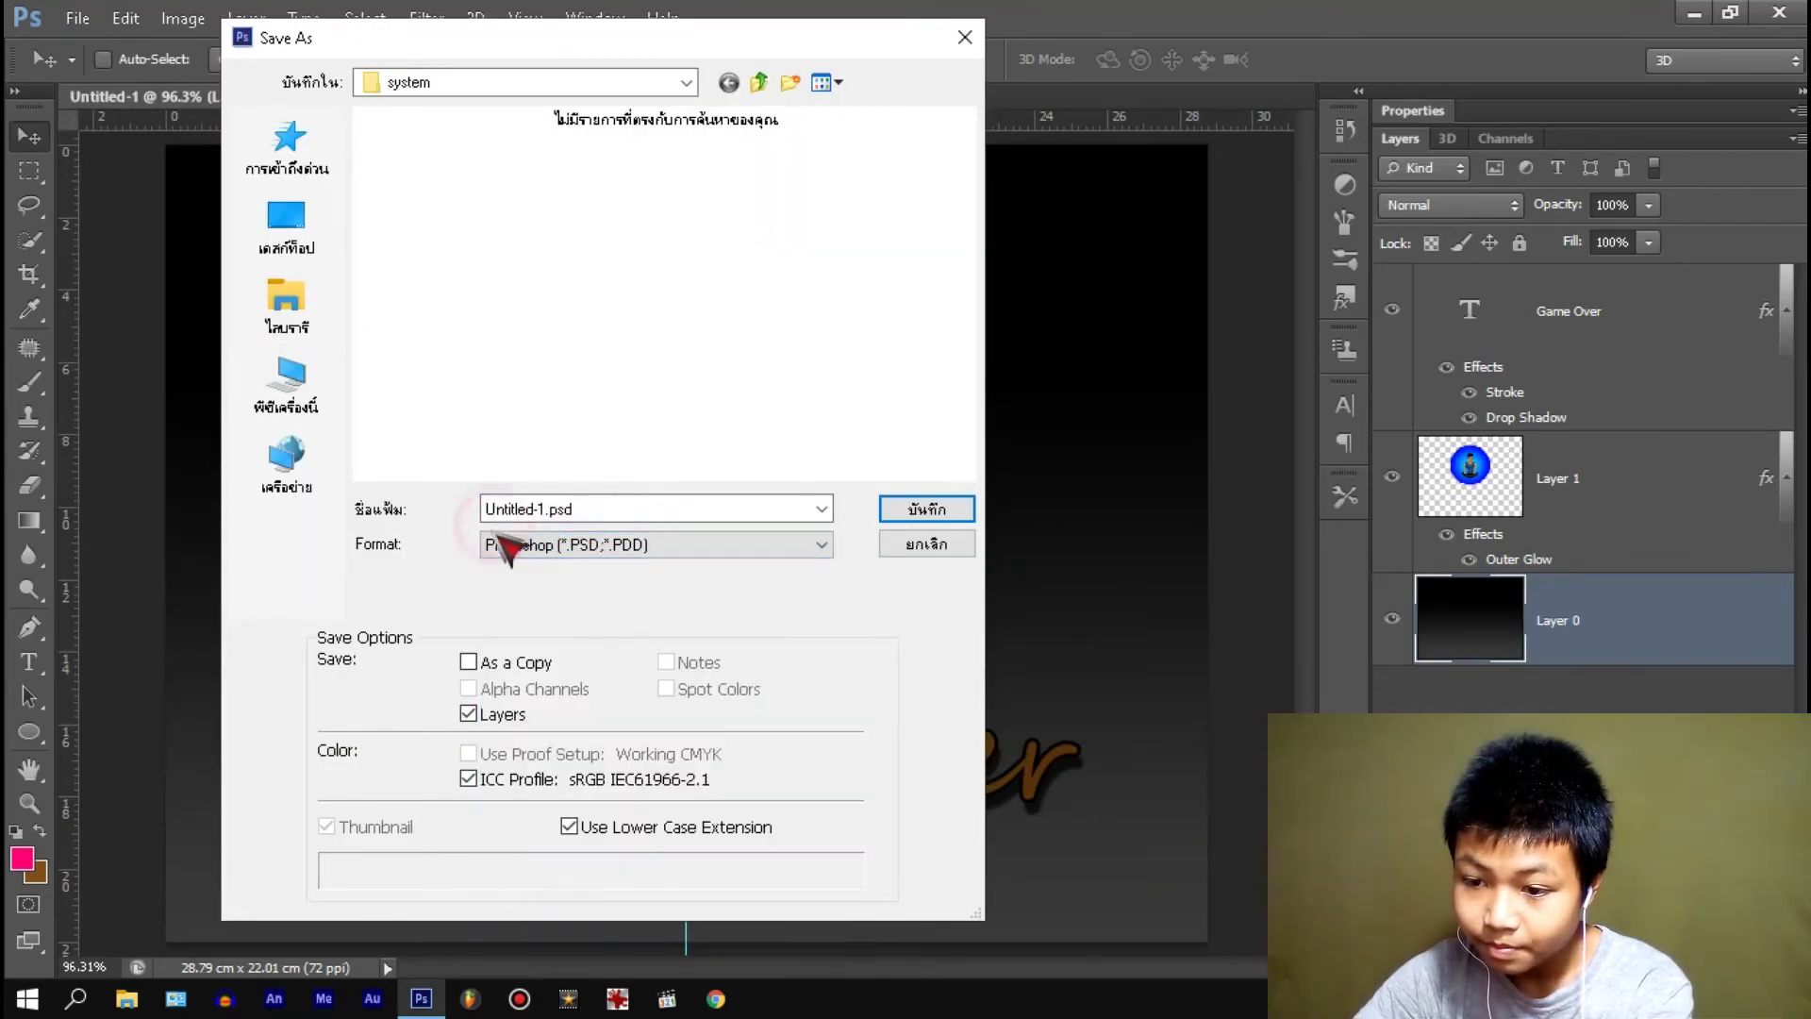
pyautogui.click(534, 546)
pyautogui.click(534, 862)
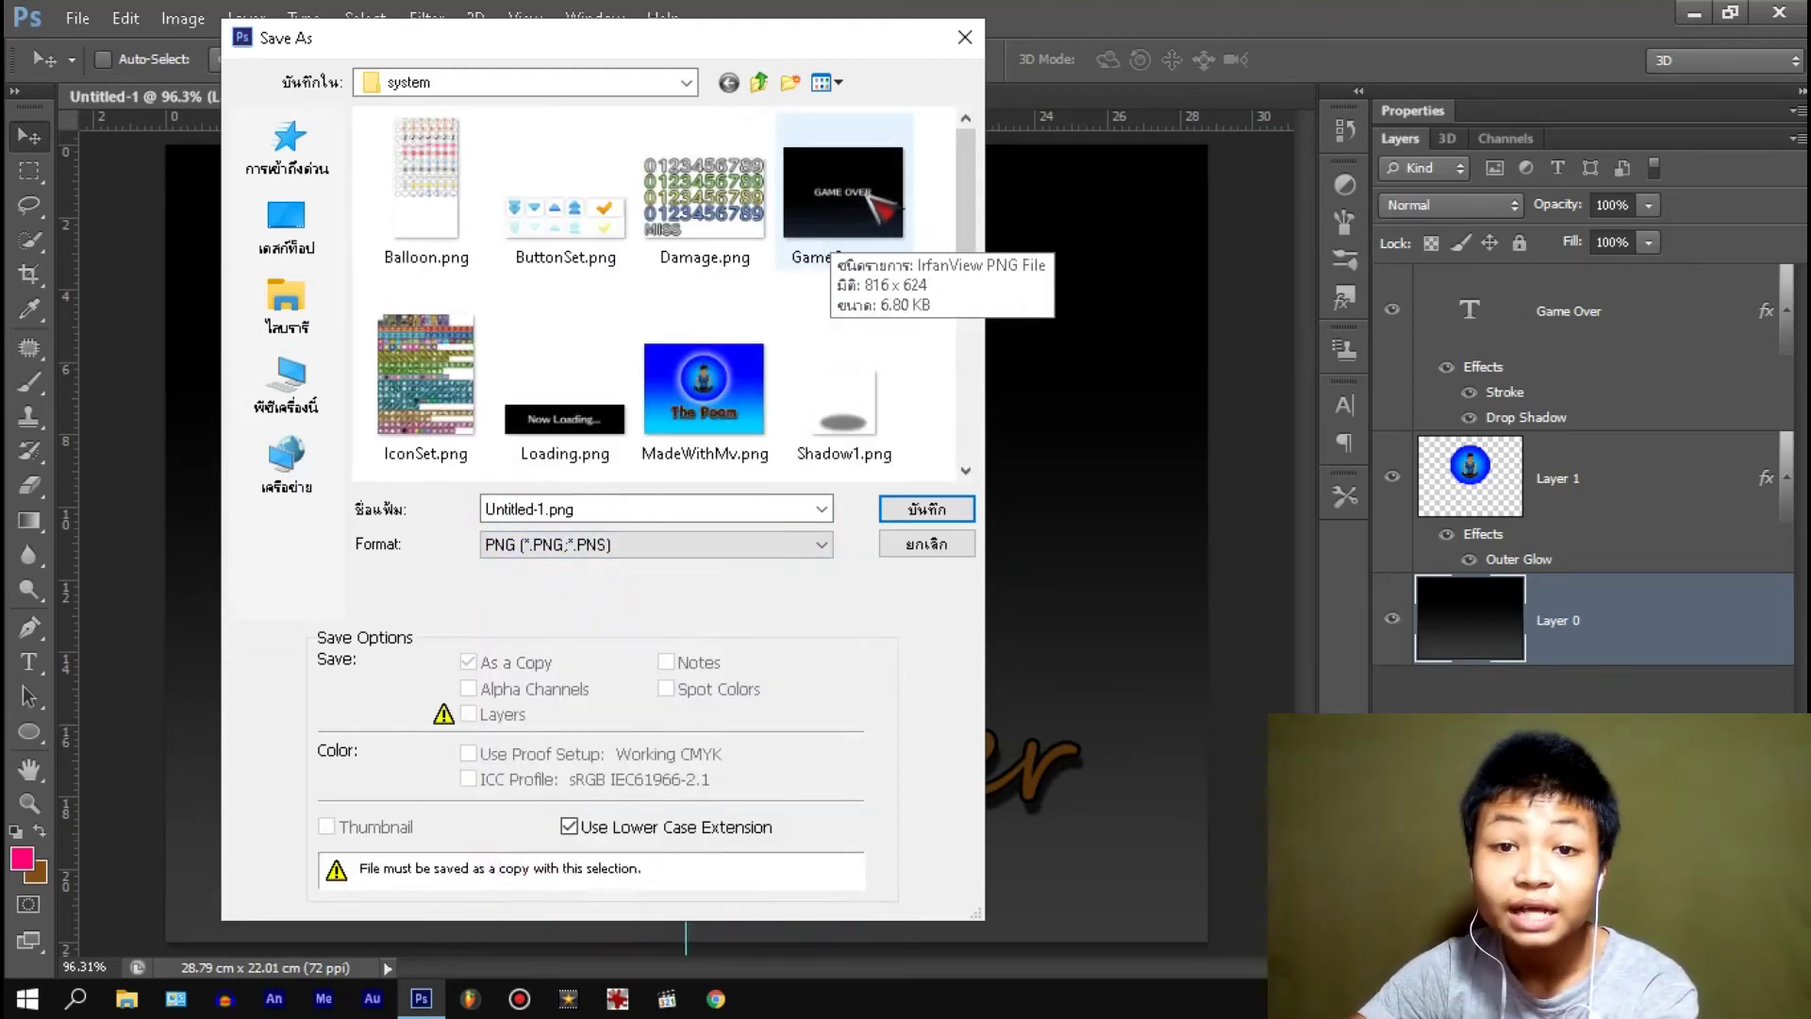
pyautogui.click(885, 212)
pyautogui.click(614, 509)
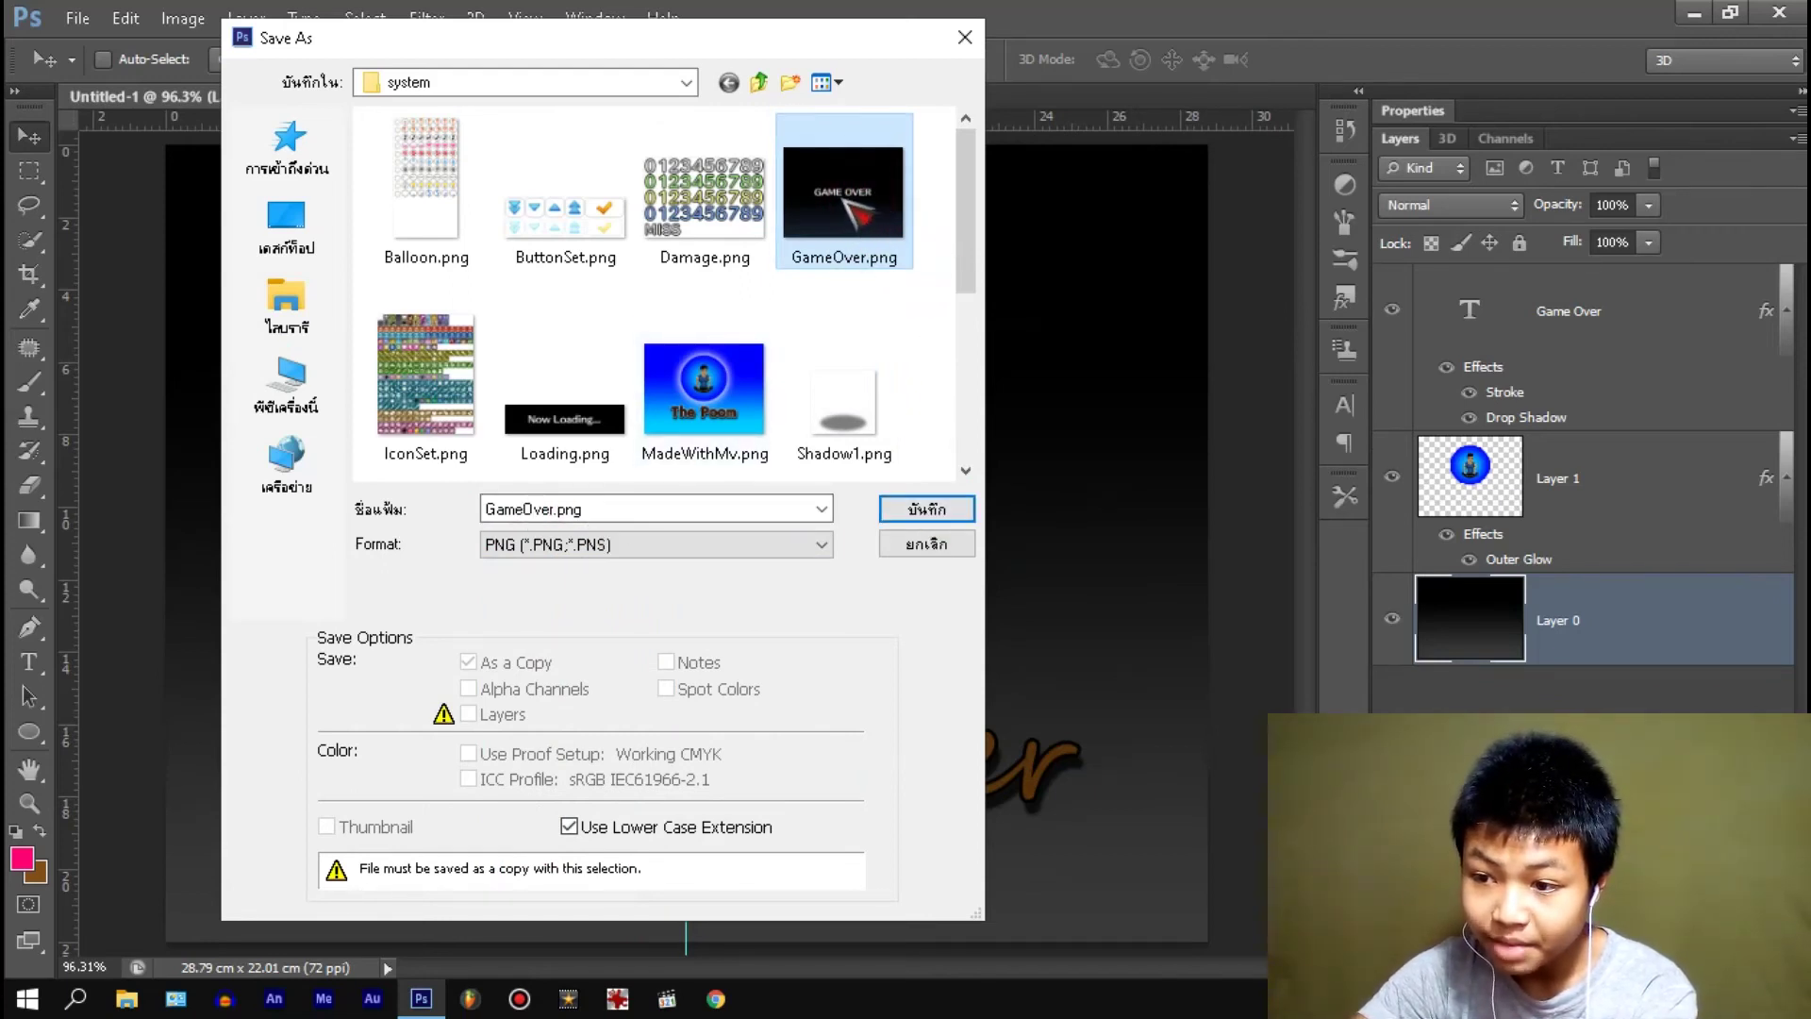
pyautogui.click(949, 512)
pyautogui.click(828, 395)
pyautogui.click(970, 310)
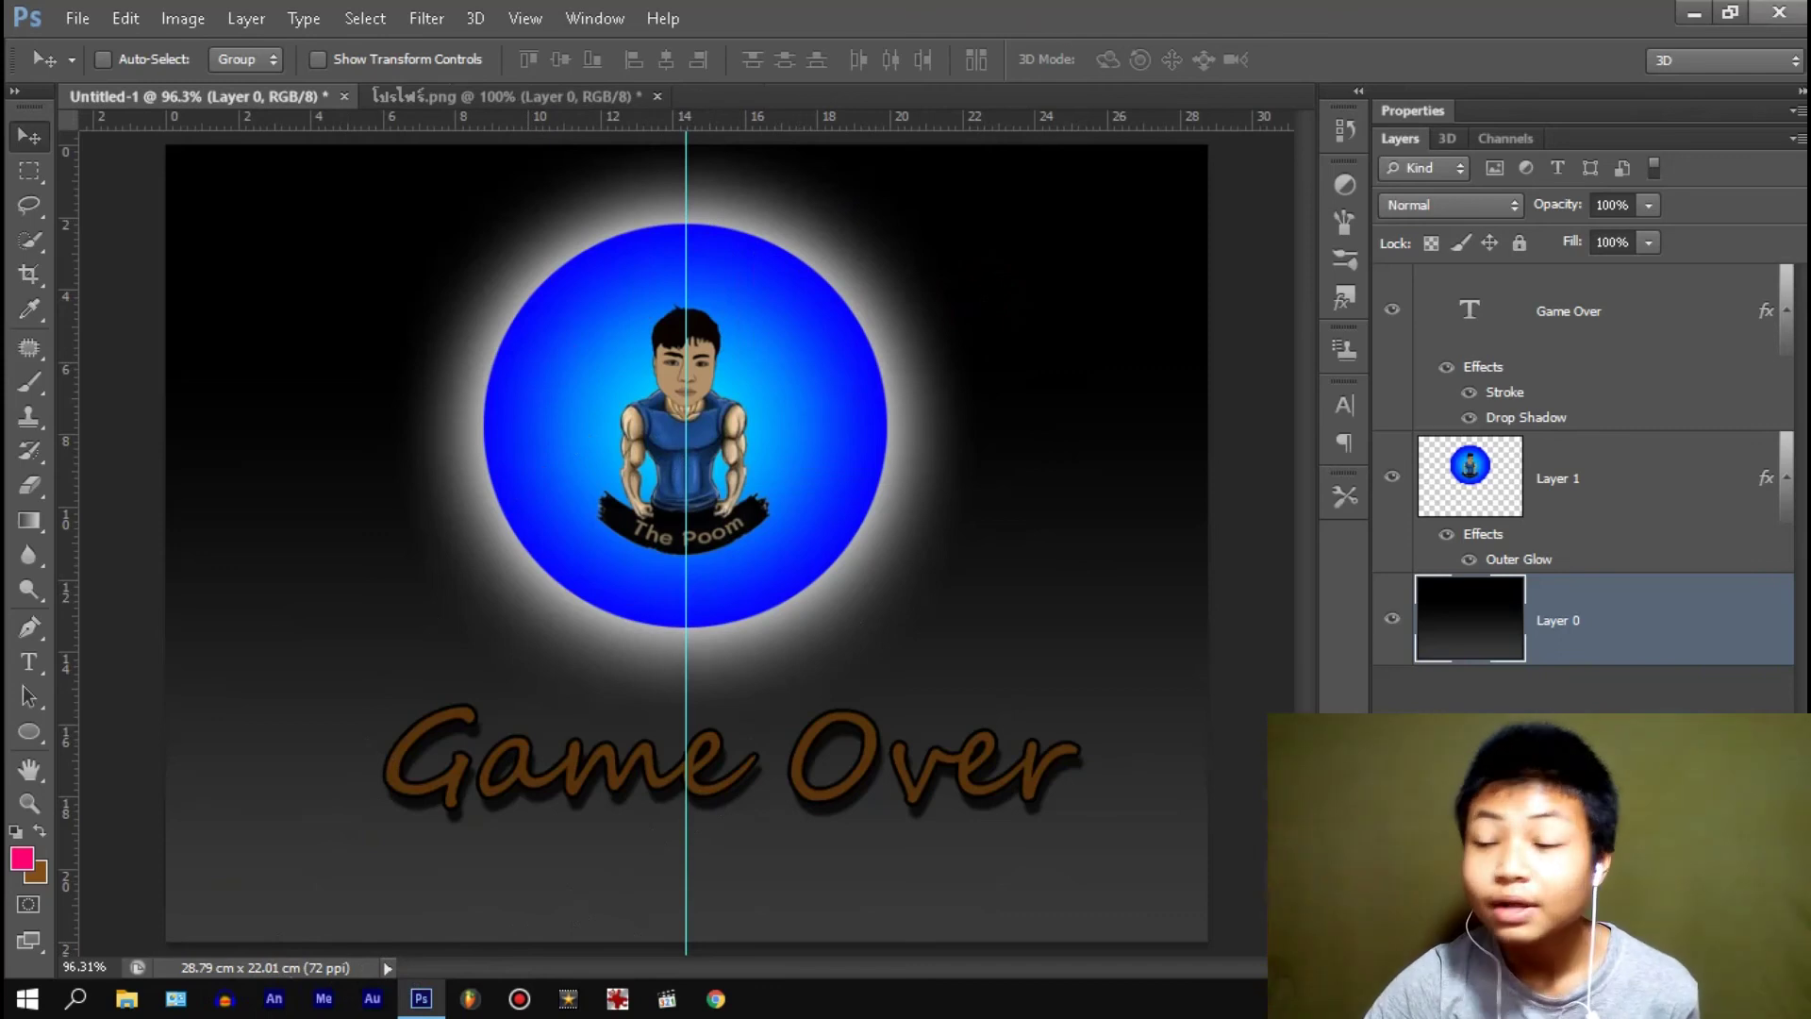
# - Quit Photoshop without saving the changes to the two open documents
pyautogui.click(1780, 11)
pyautogui.click(911, 395)
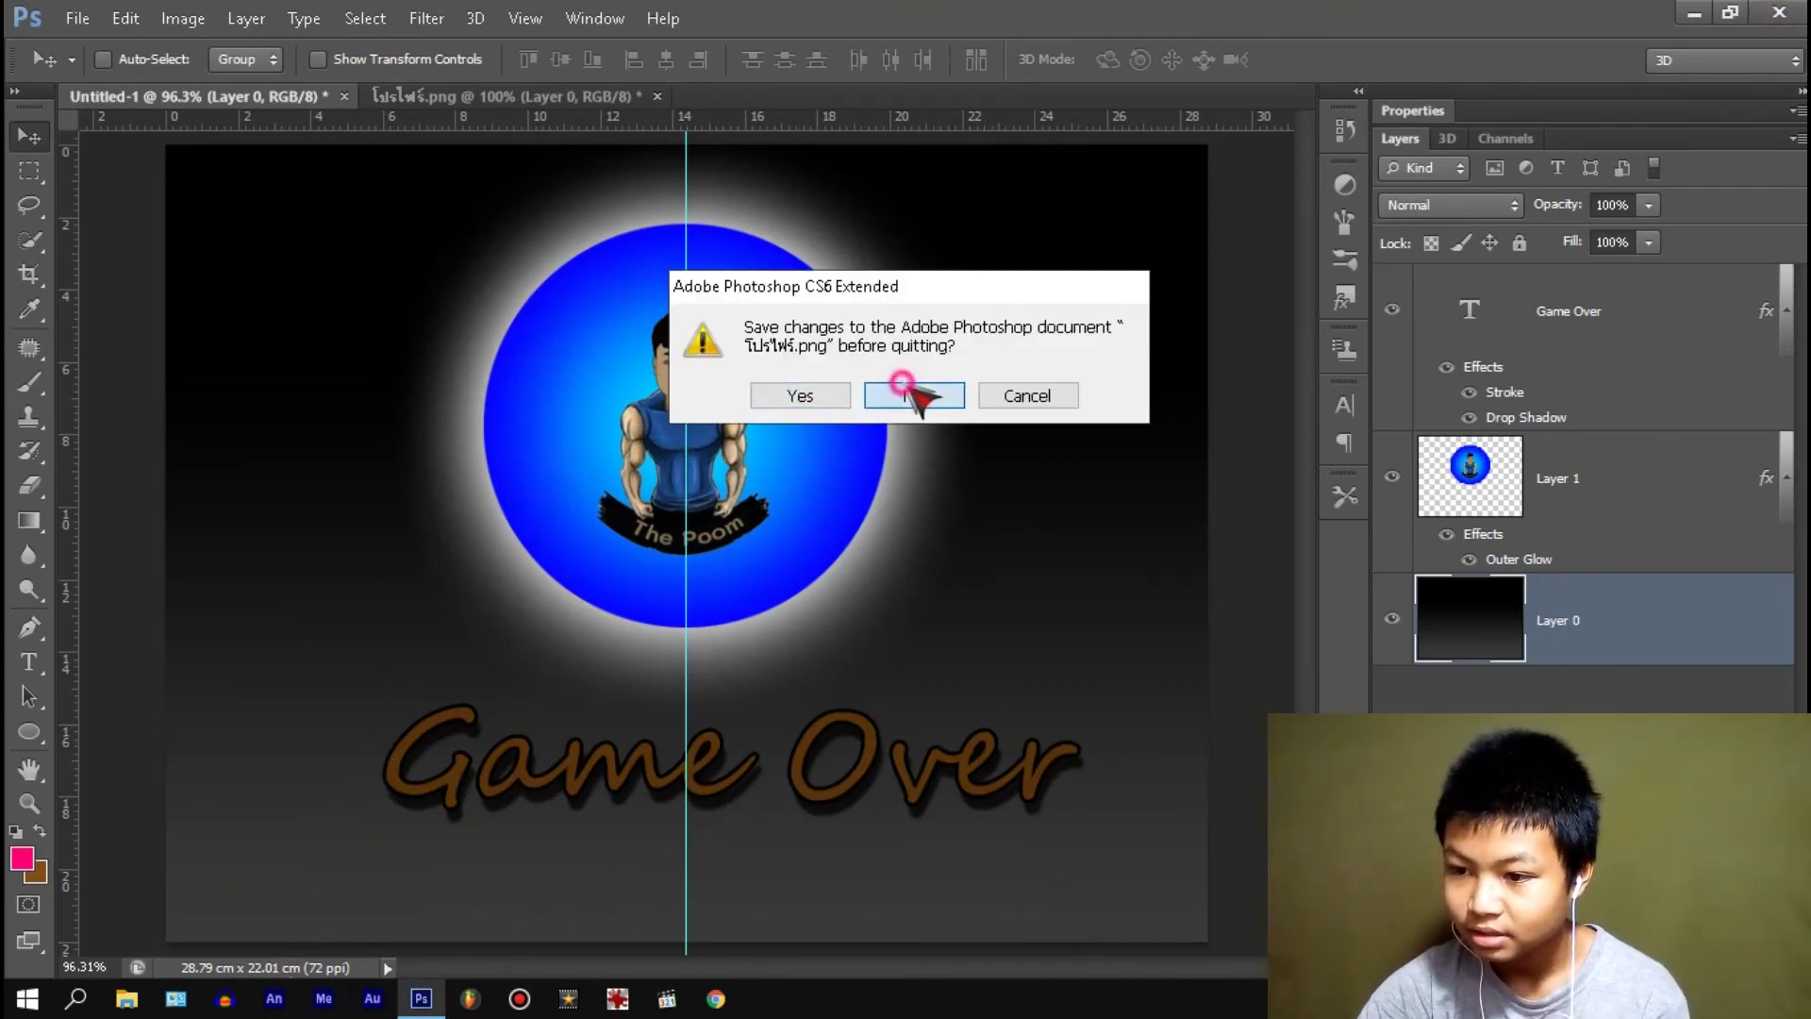
pyautogui.click(911, 396)
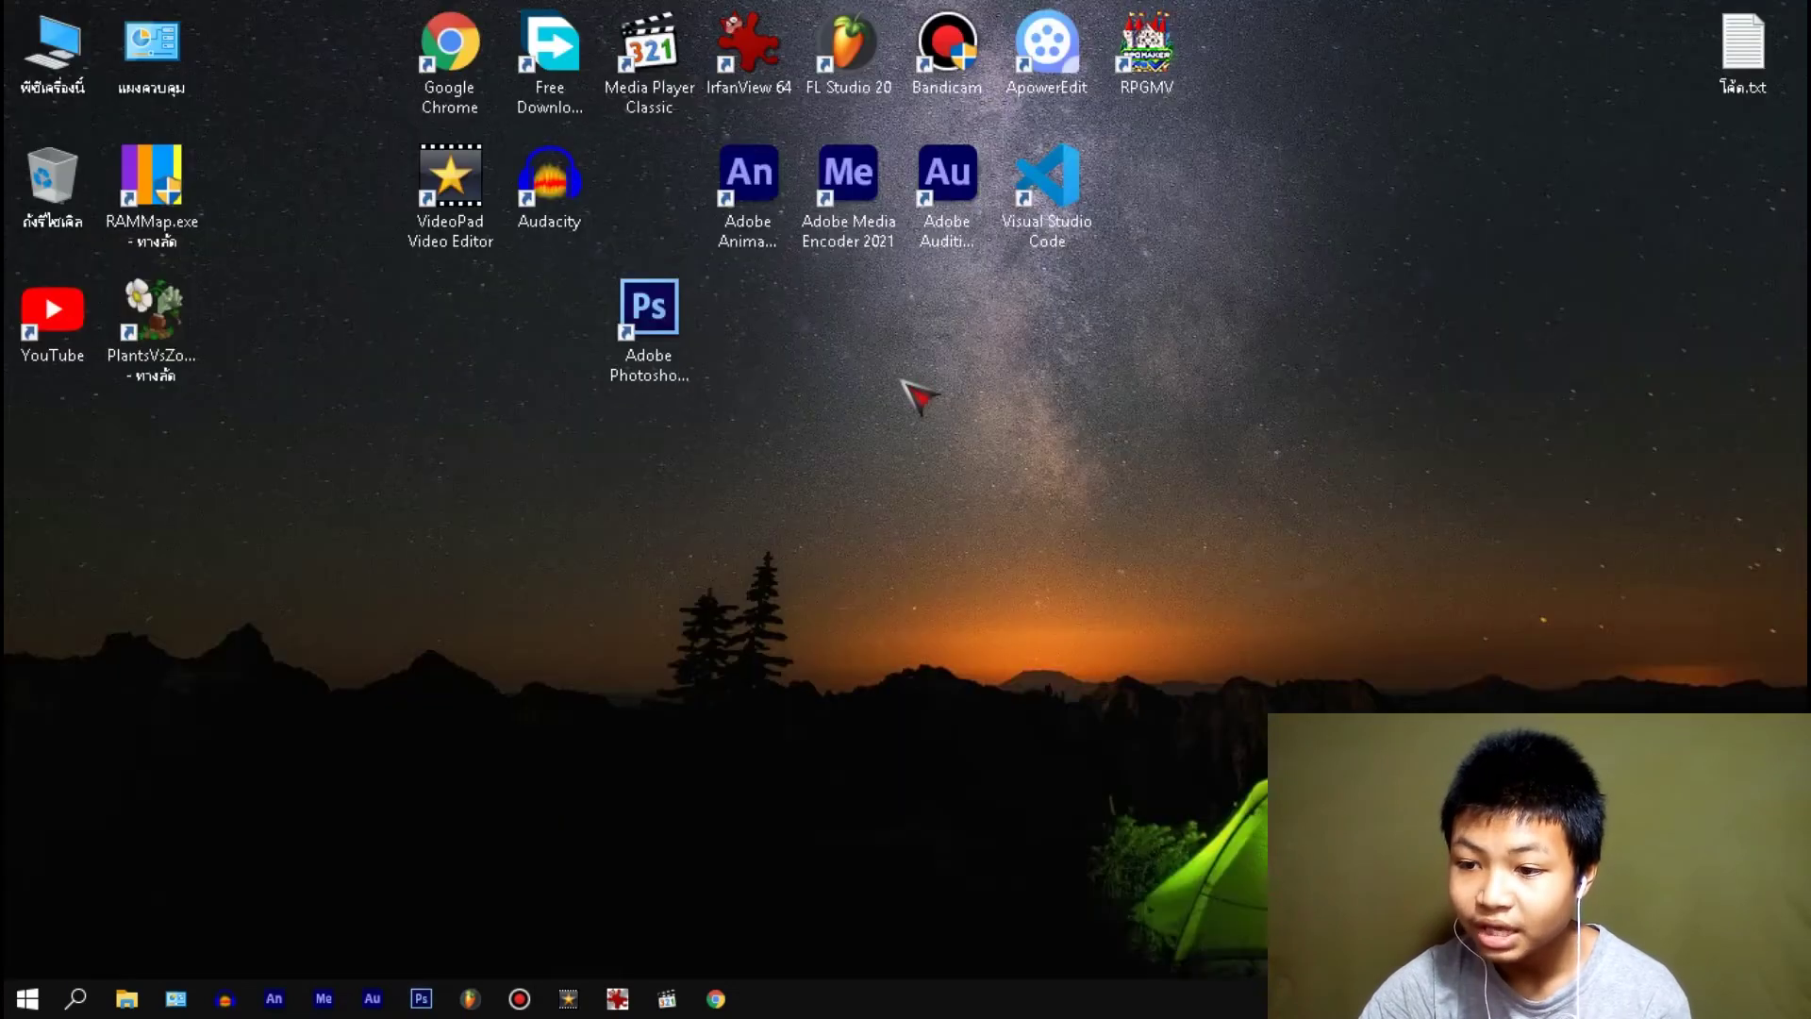
# - Rearrange the Photoshop and RPGMV desktop shortcuts, placing Photoshop beside Adobe Animate, and start RPG Maker MV
pyautogui.moveTo(685, 328); pyautogui.dragTo(689, 197)
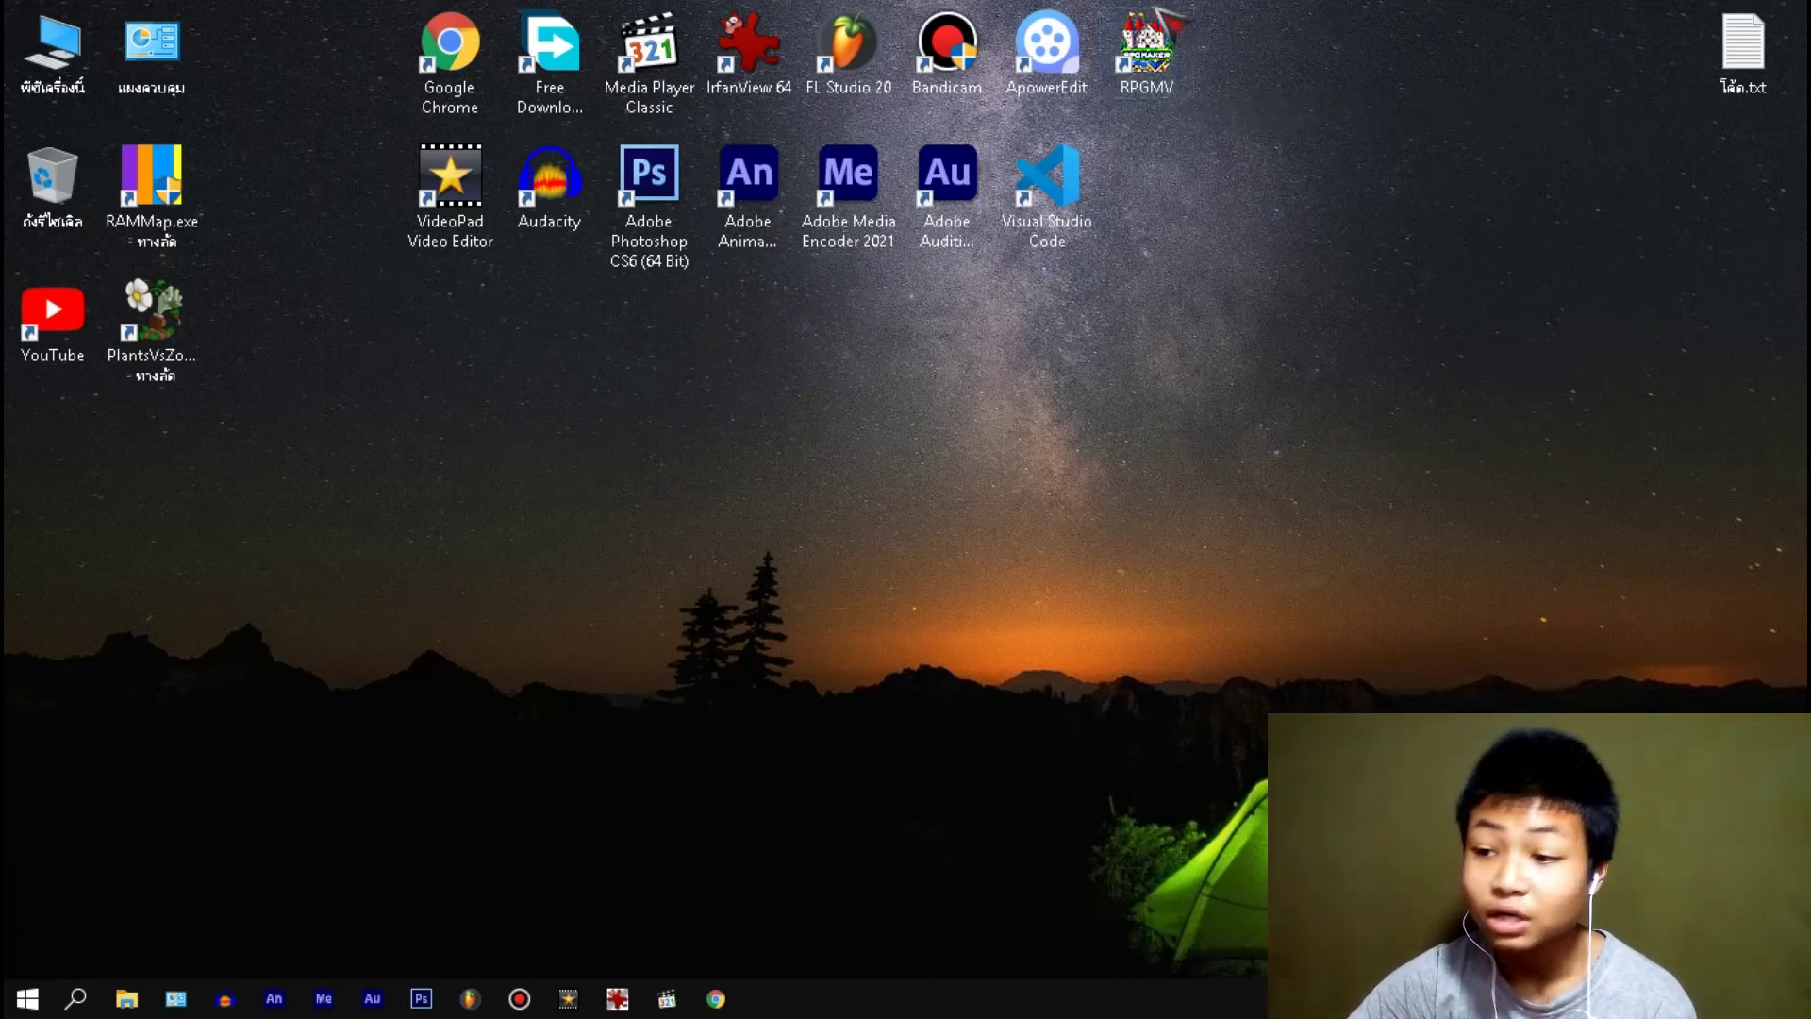
pyautogui.moveTo(1176, 74); pyautogui.dragTo(677, 472)
pyautogui.doubleClick(649, 451)
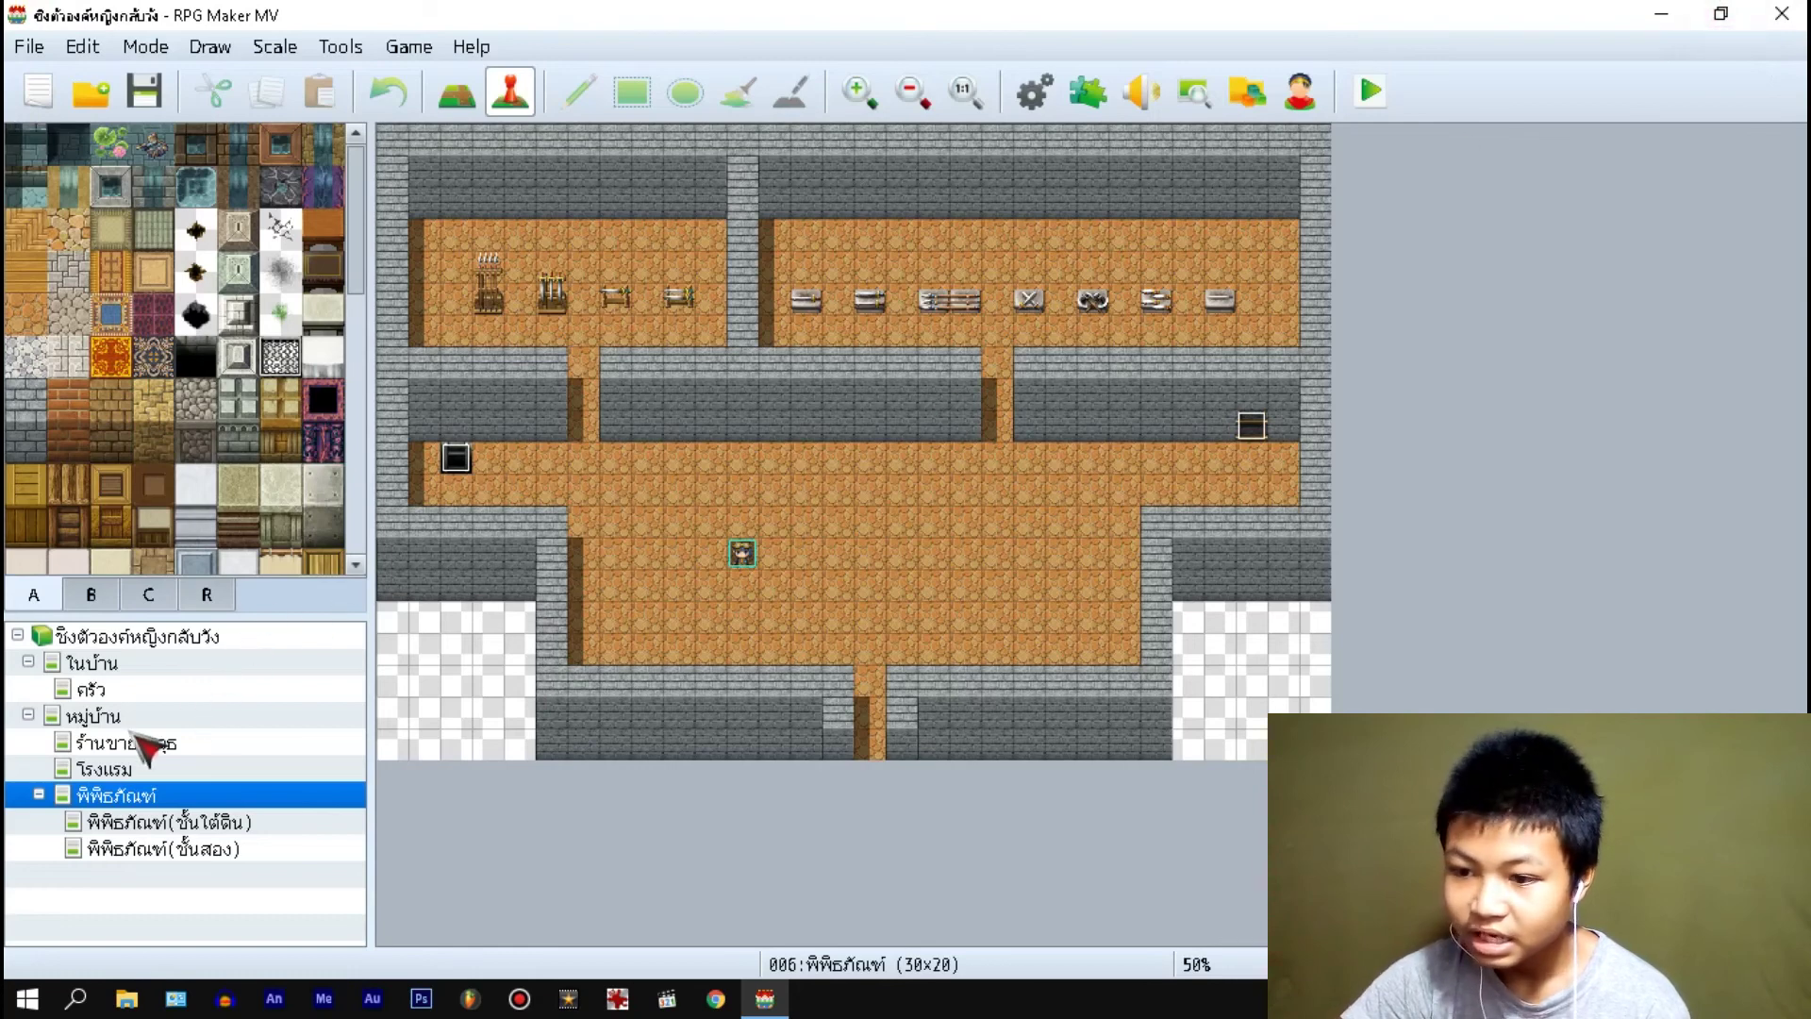
# - Open the หมู่บ้าน map of the current project and look over its layout
pyautogui.click(125, 719)
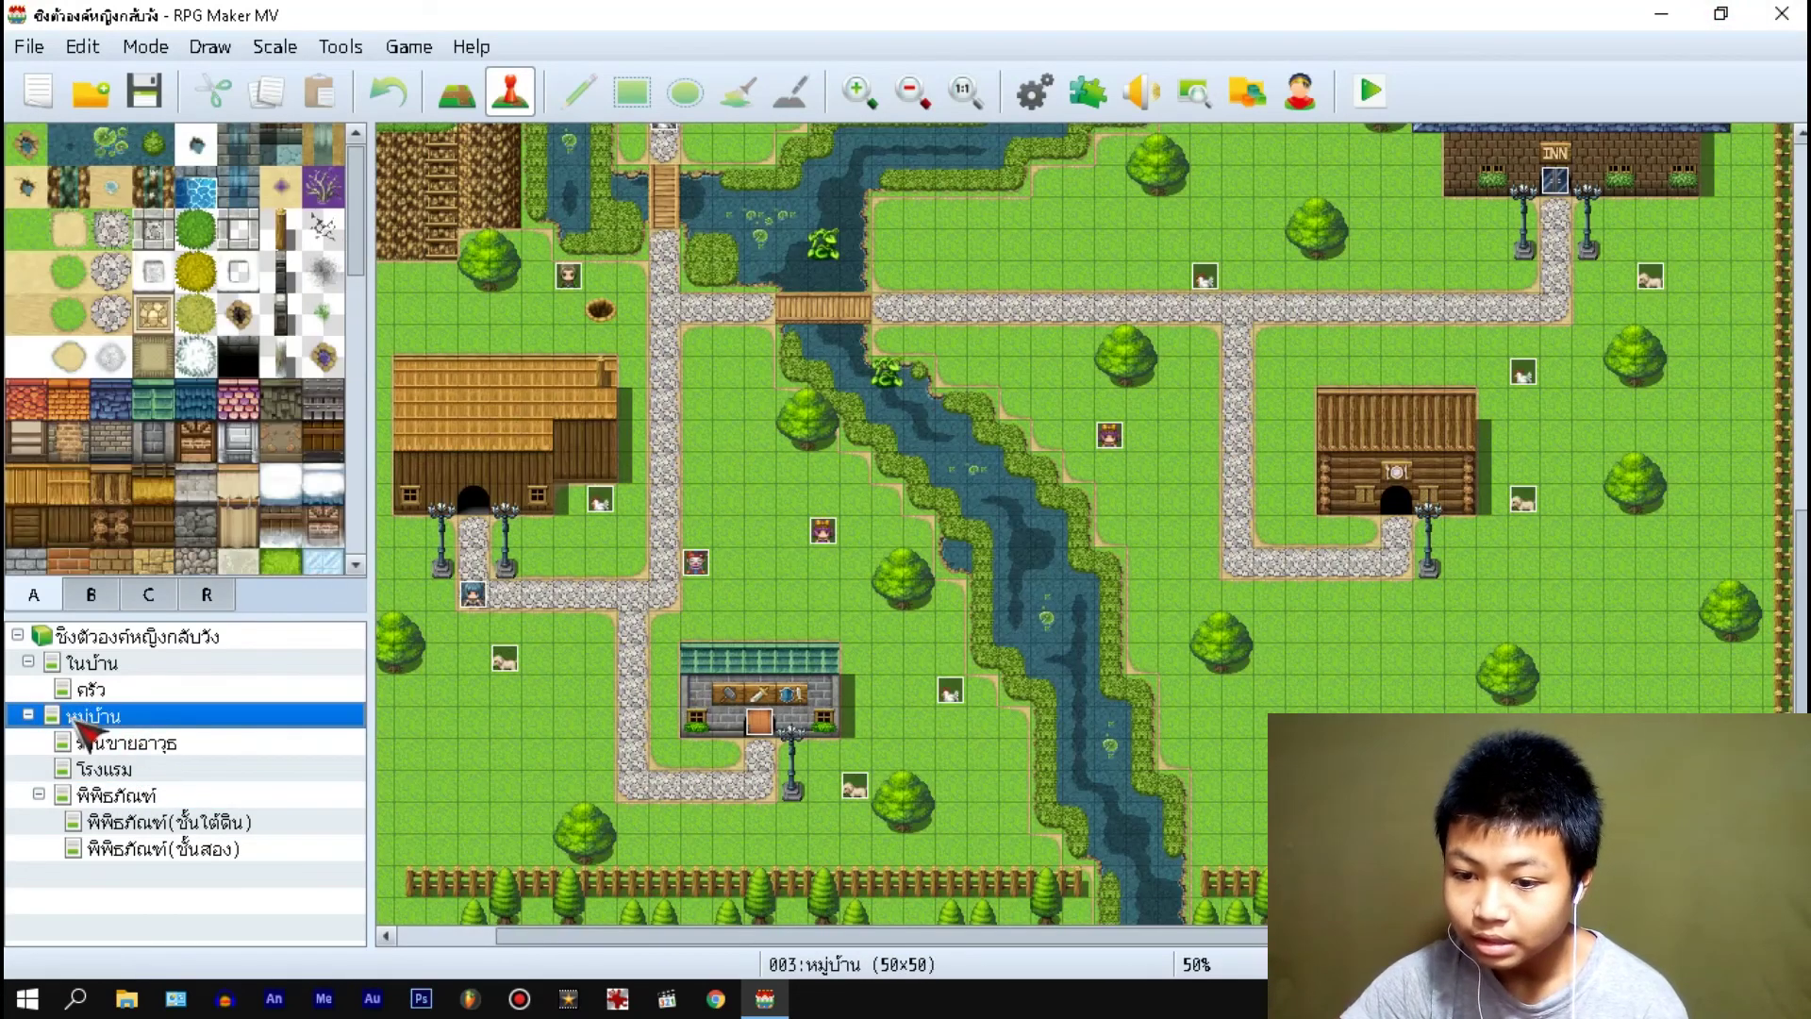
pyautogui.scroll(-1, 972, 364)
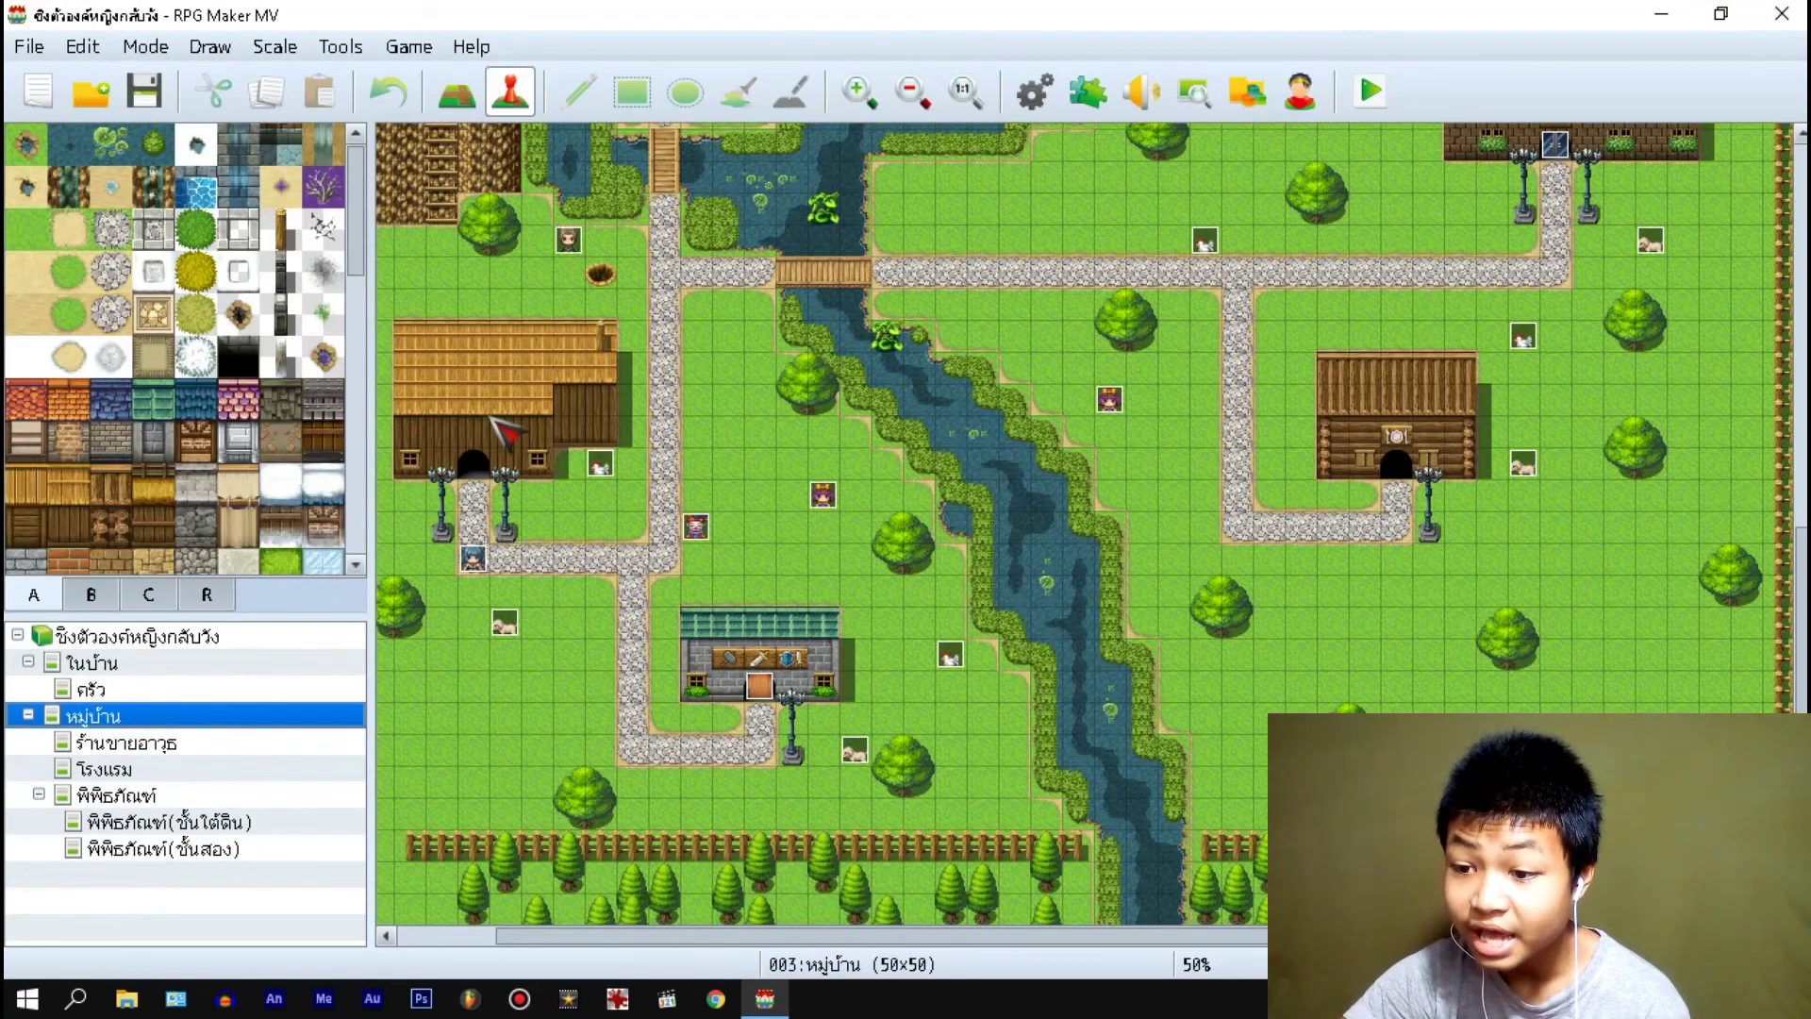
pyautogui.scroll(5, 547, 269)
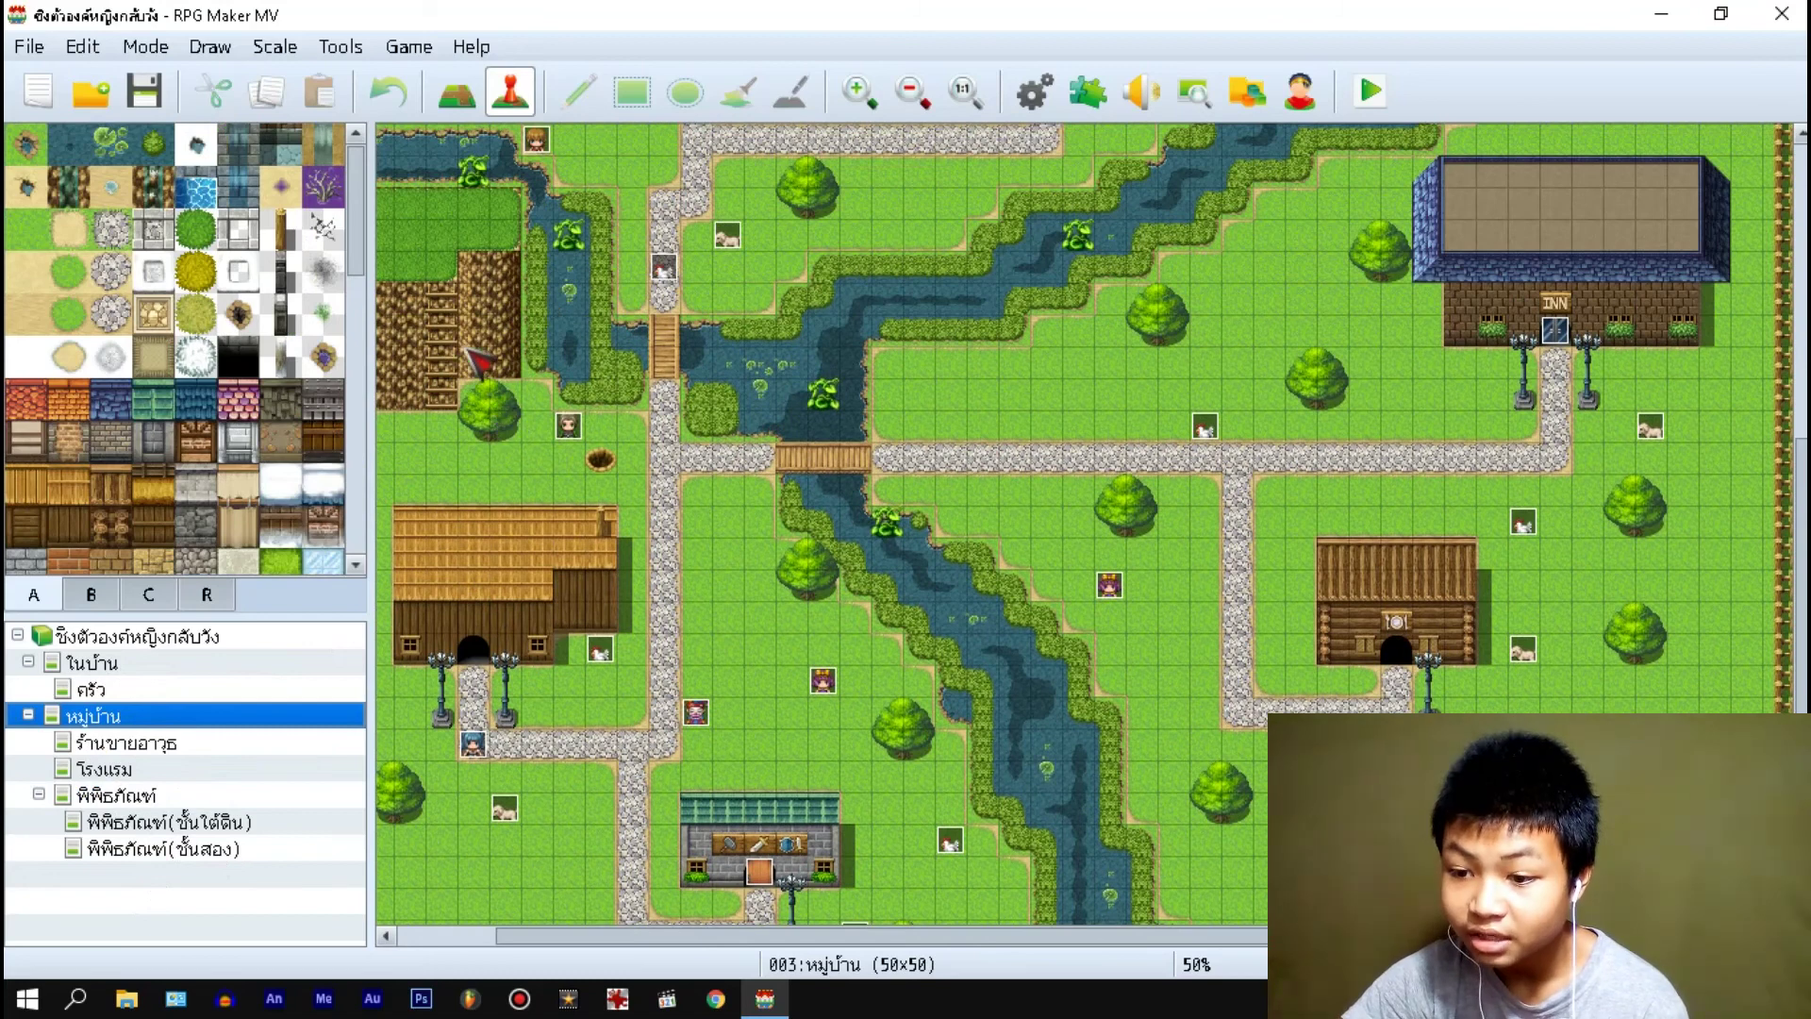
# - Open the project file Game.rpgproject from the เกมล่าผี folder in Downloads
pyautogui.click(27, 47)
pyautogui.click(83, 46)
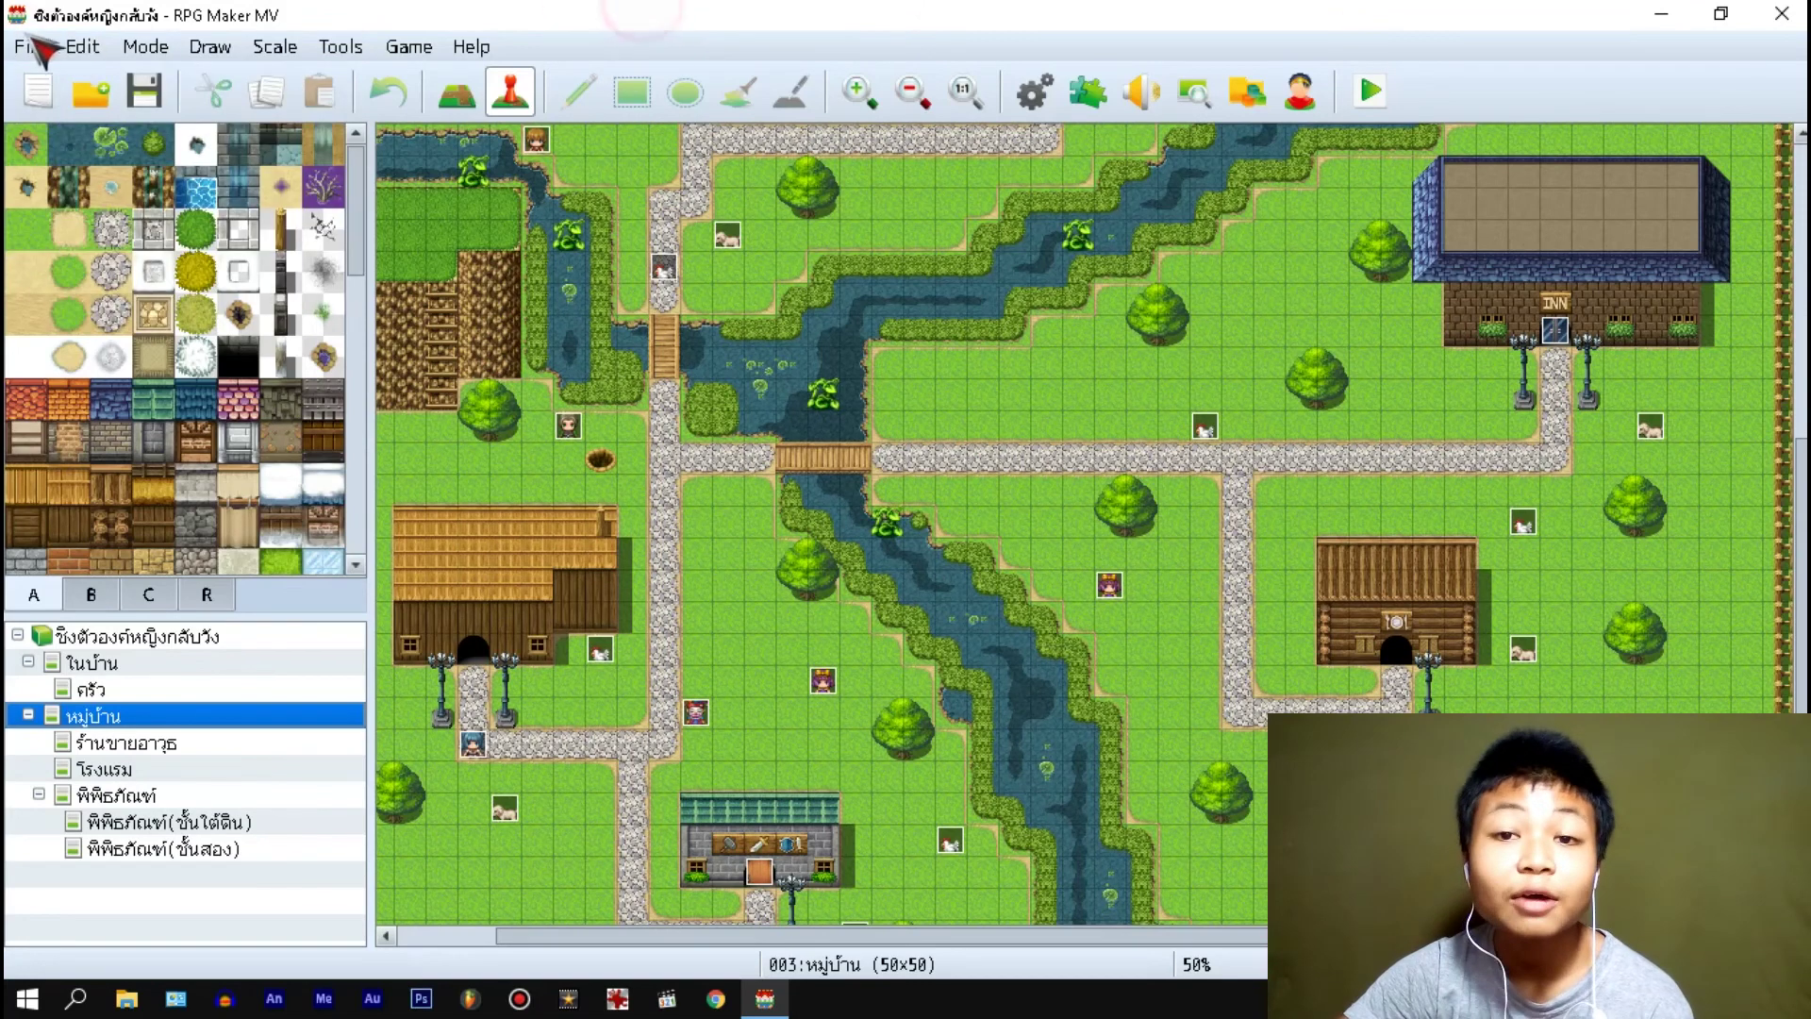
pyautogui.click(28, 47)
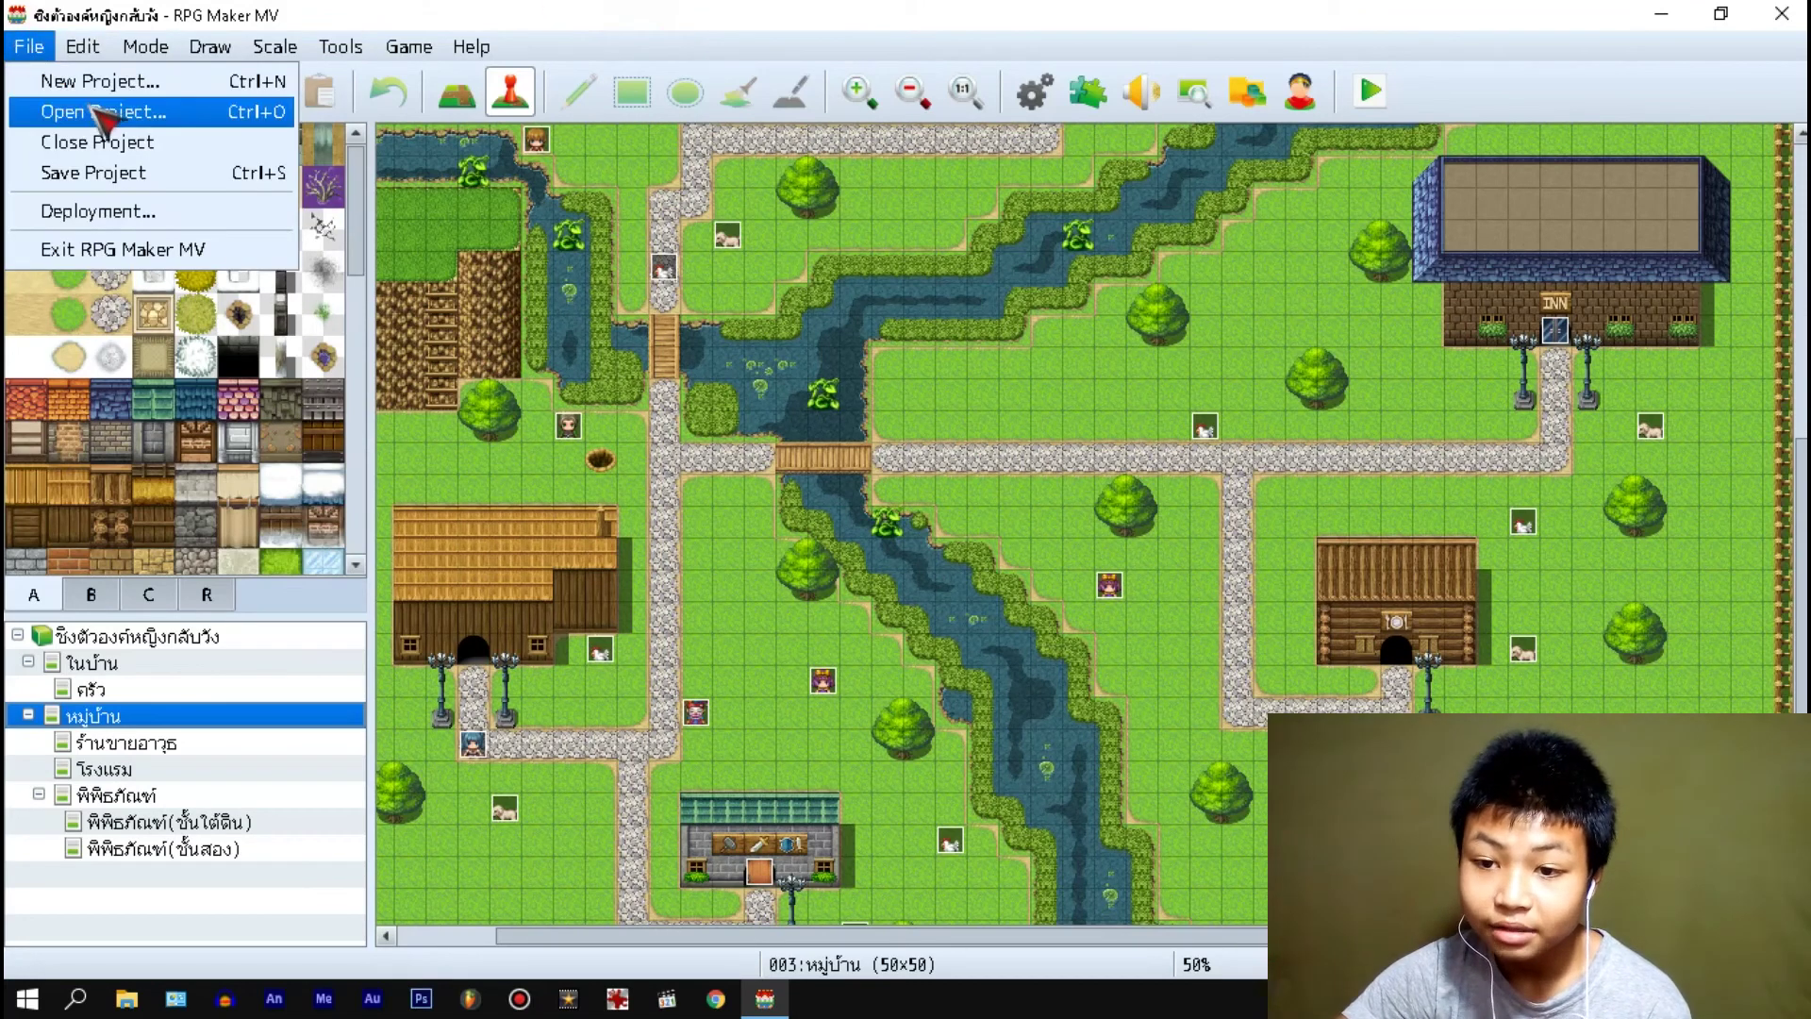
pyautogui.click(161, 111)
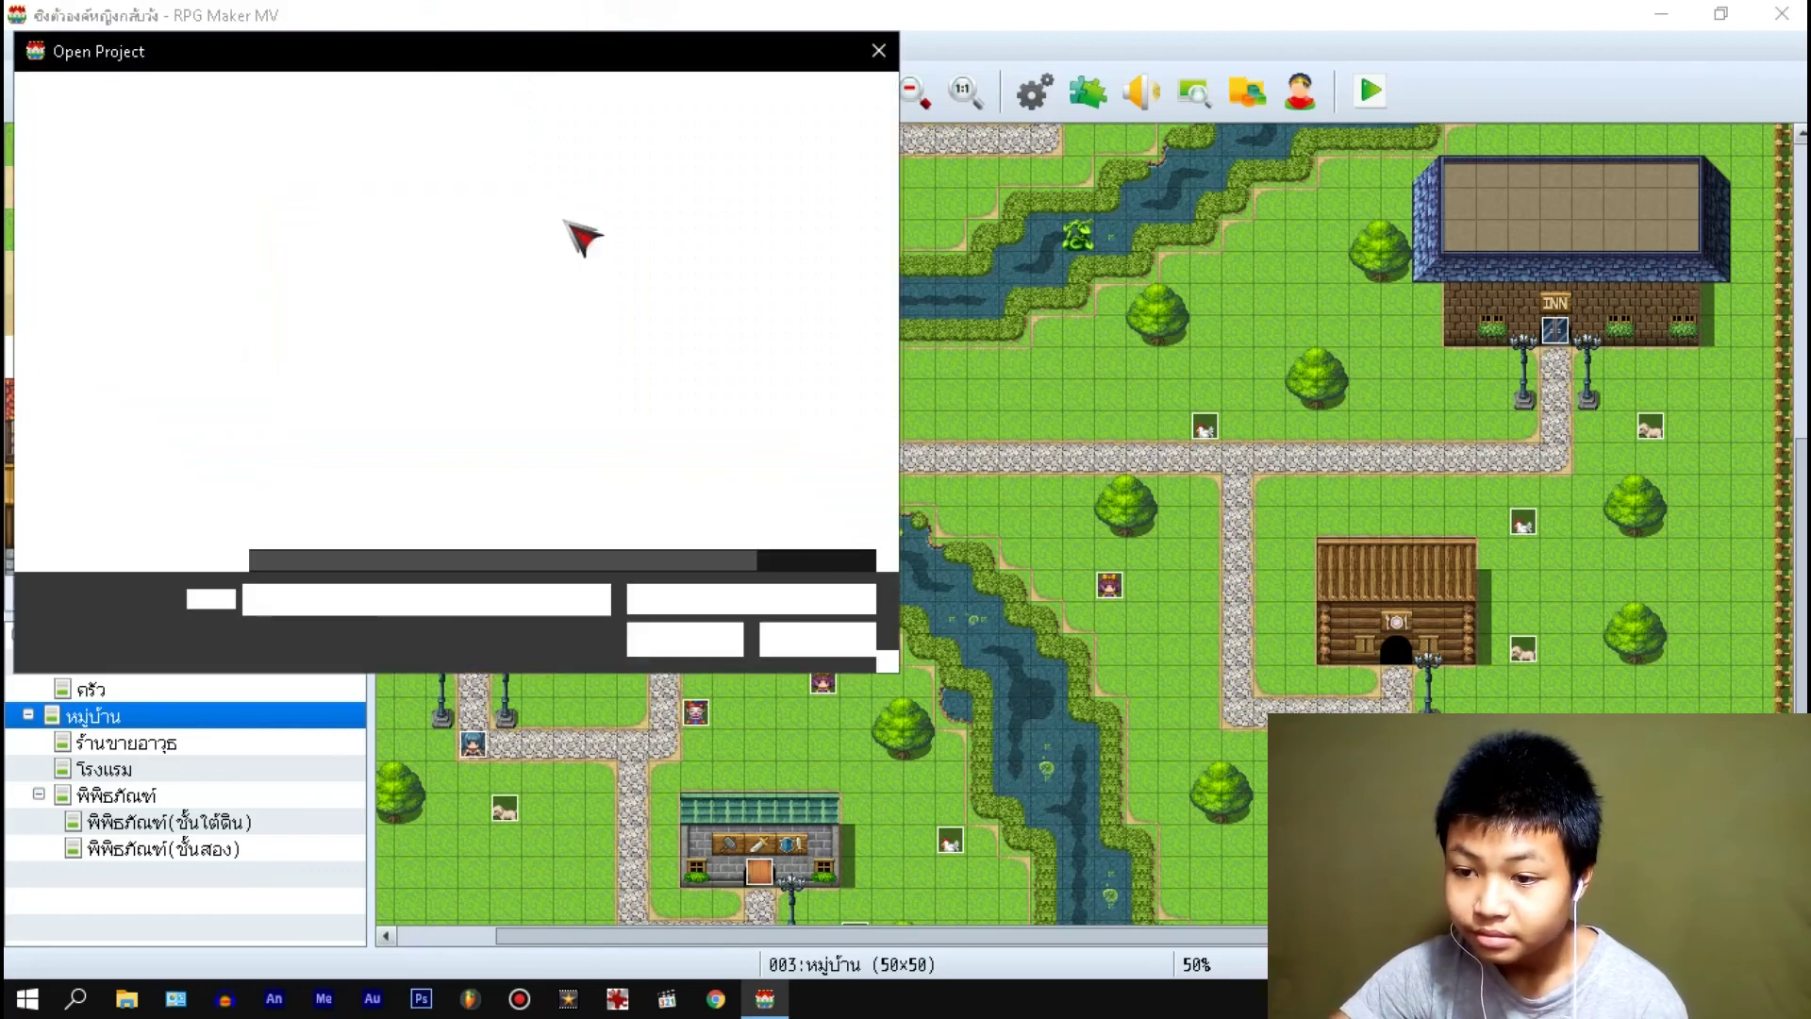
pyautogui.click(113, 259)
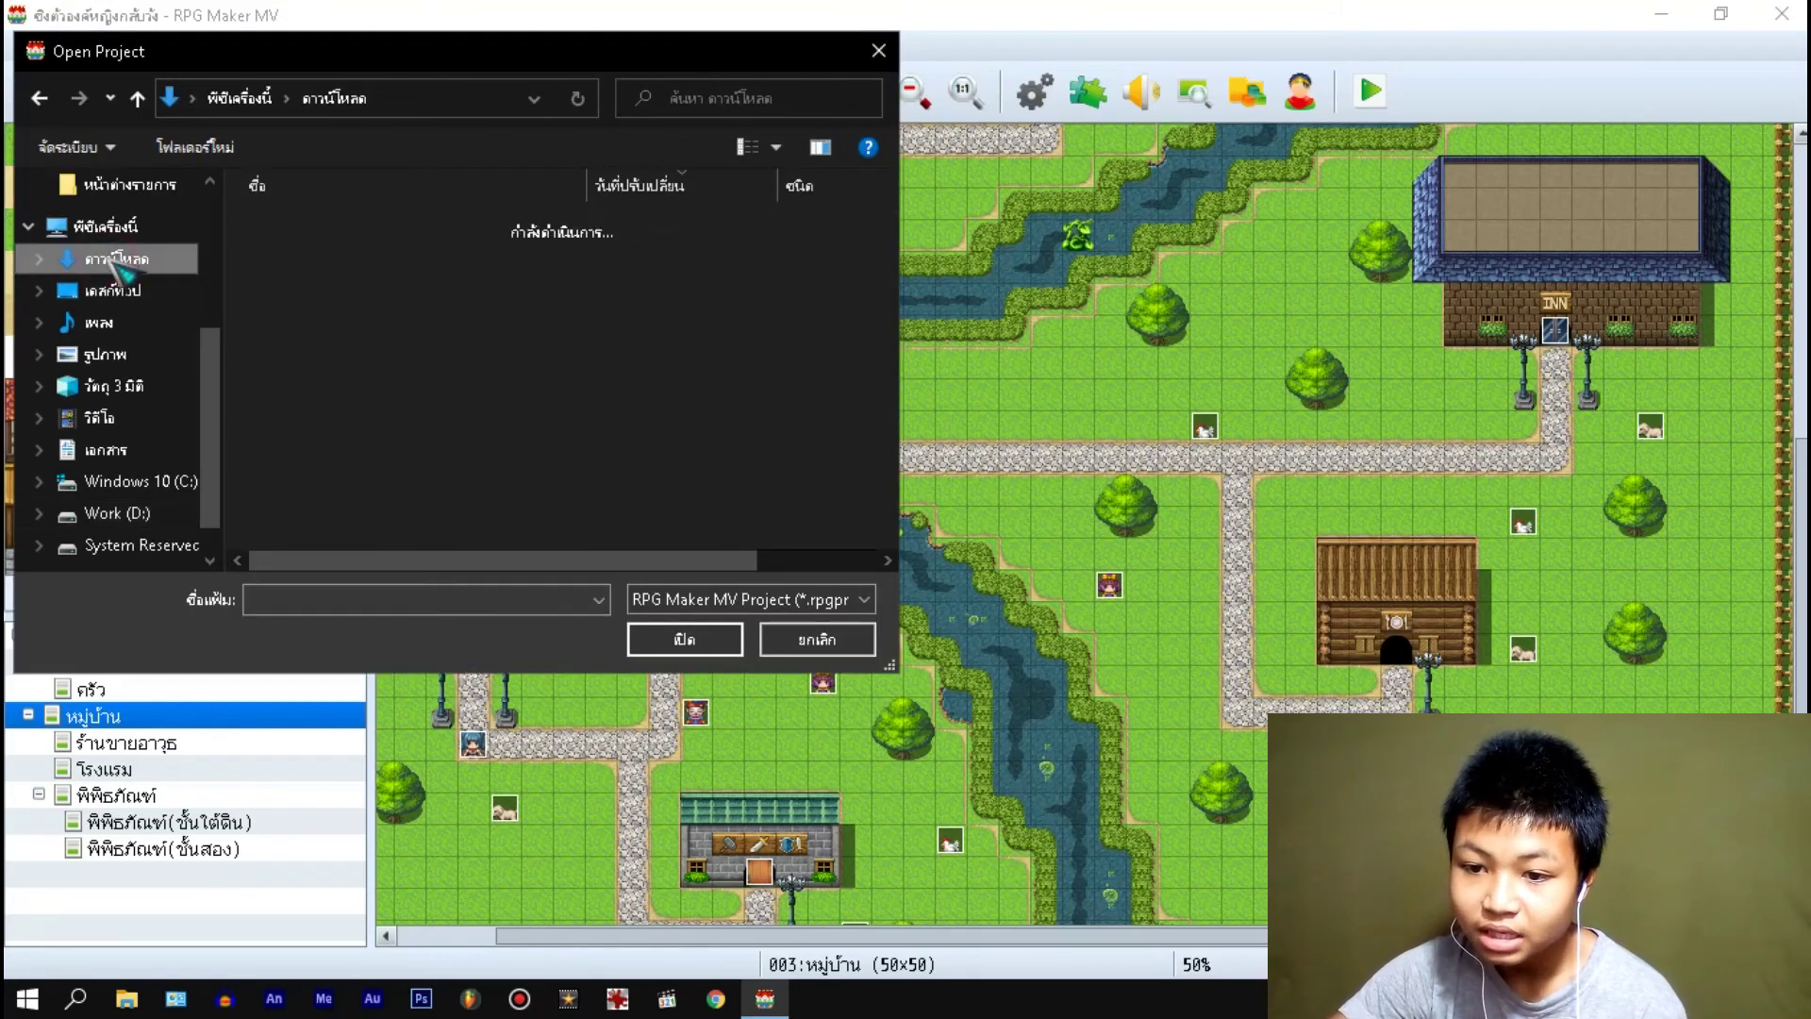
pyautogui.doubleClick(286, 259)
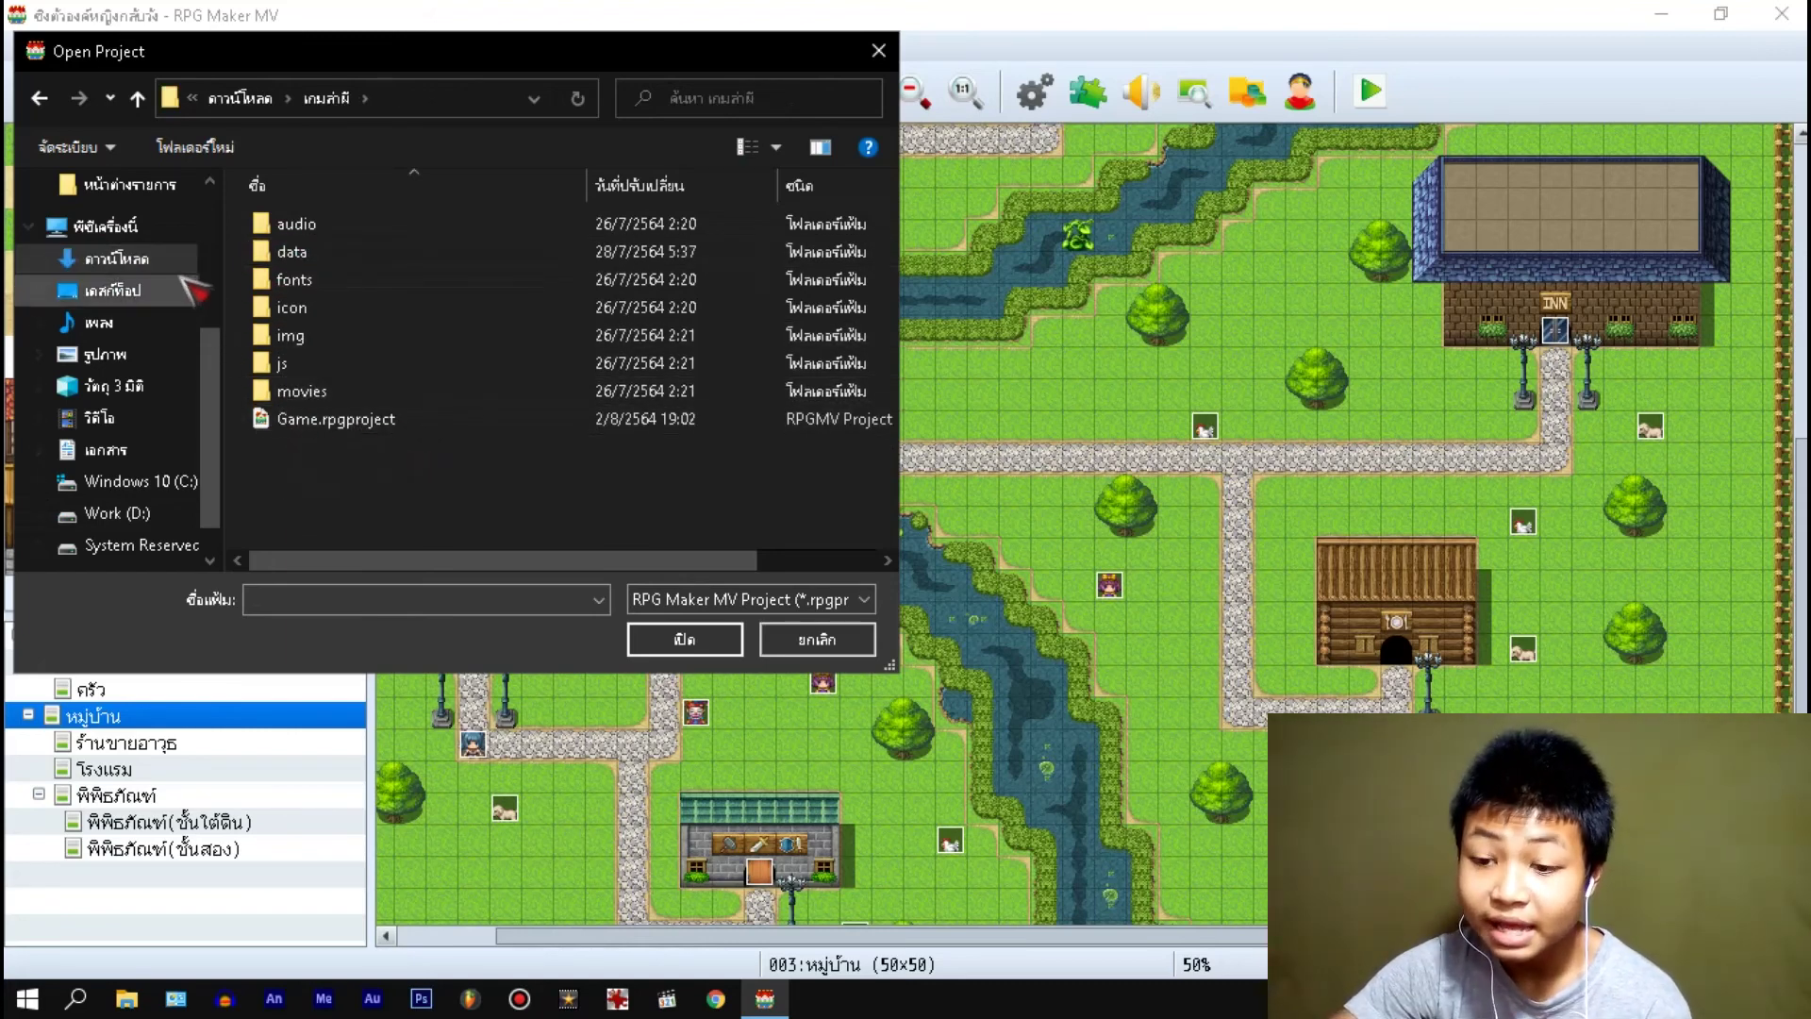
pyautogui.click(150, 260)
pyautogui.doubleClick(302, 261)
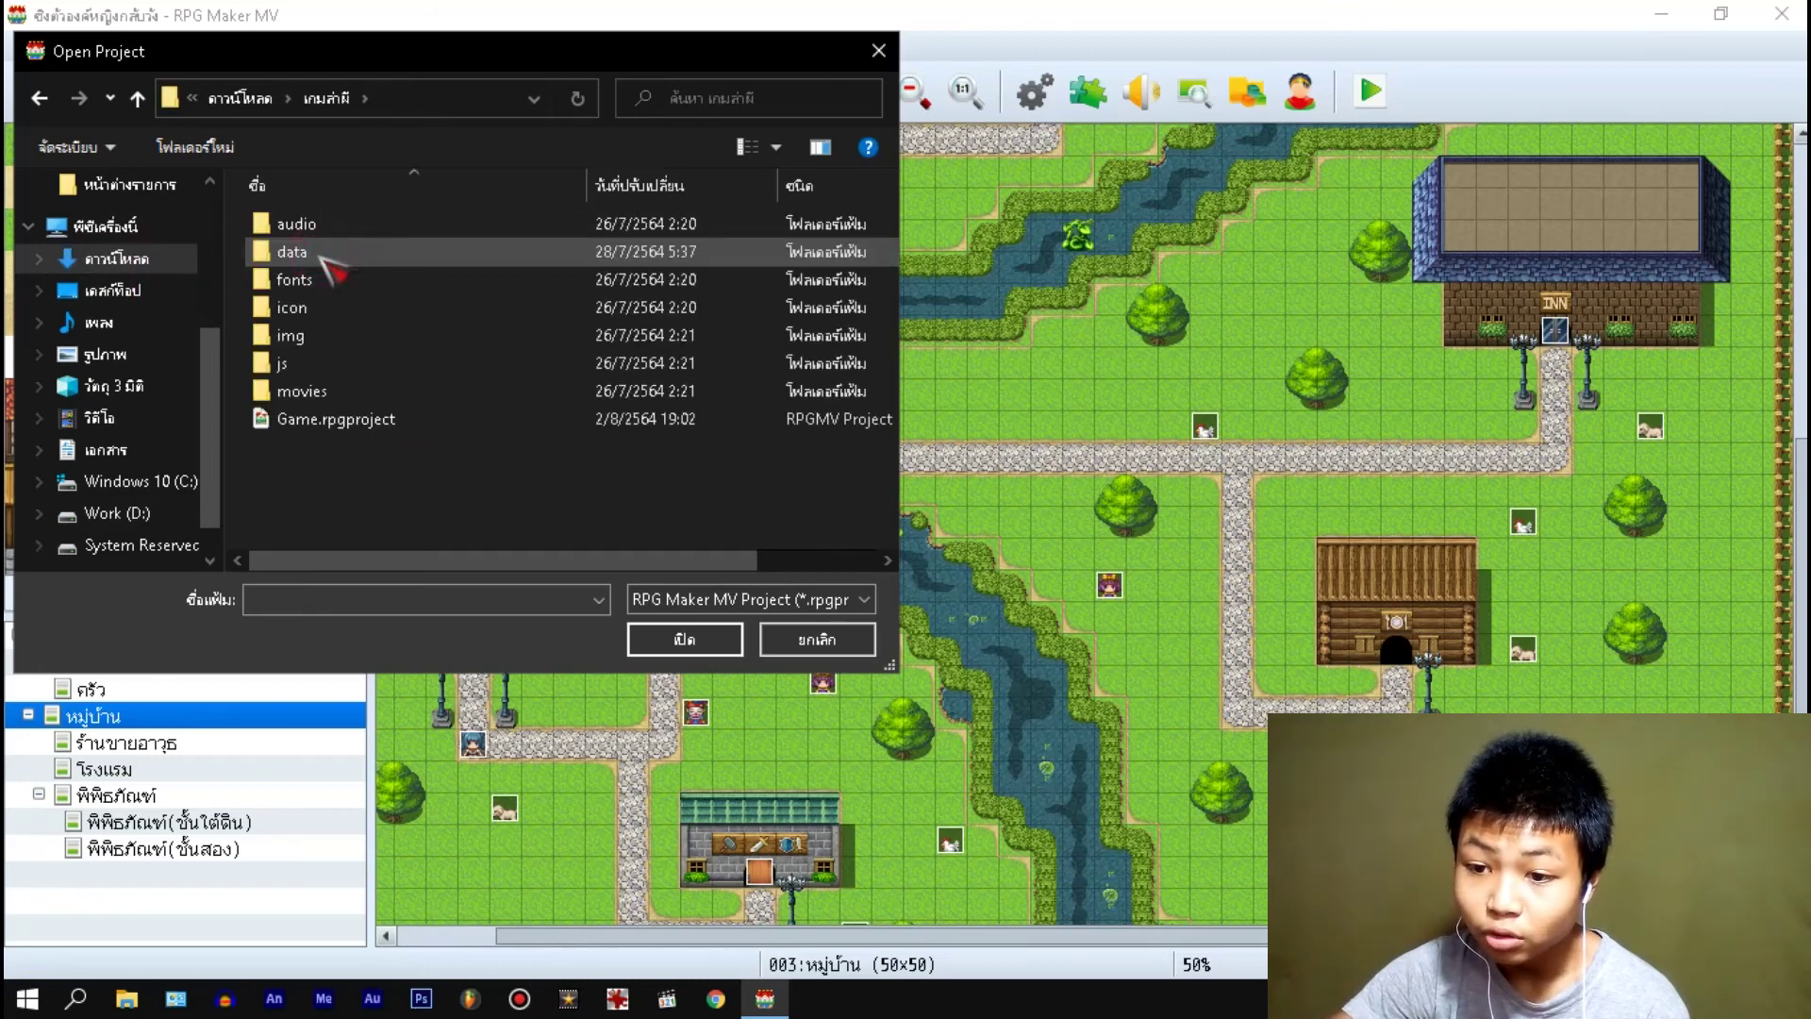
pyautogui.click(388, 419)
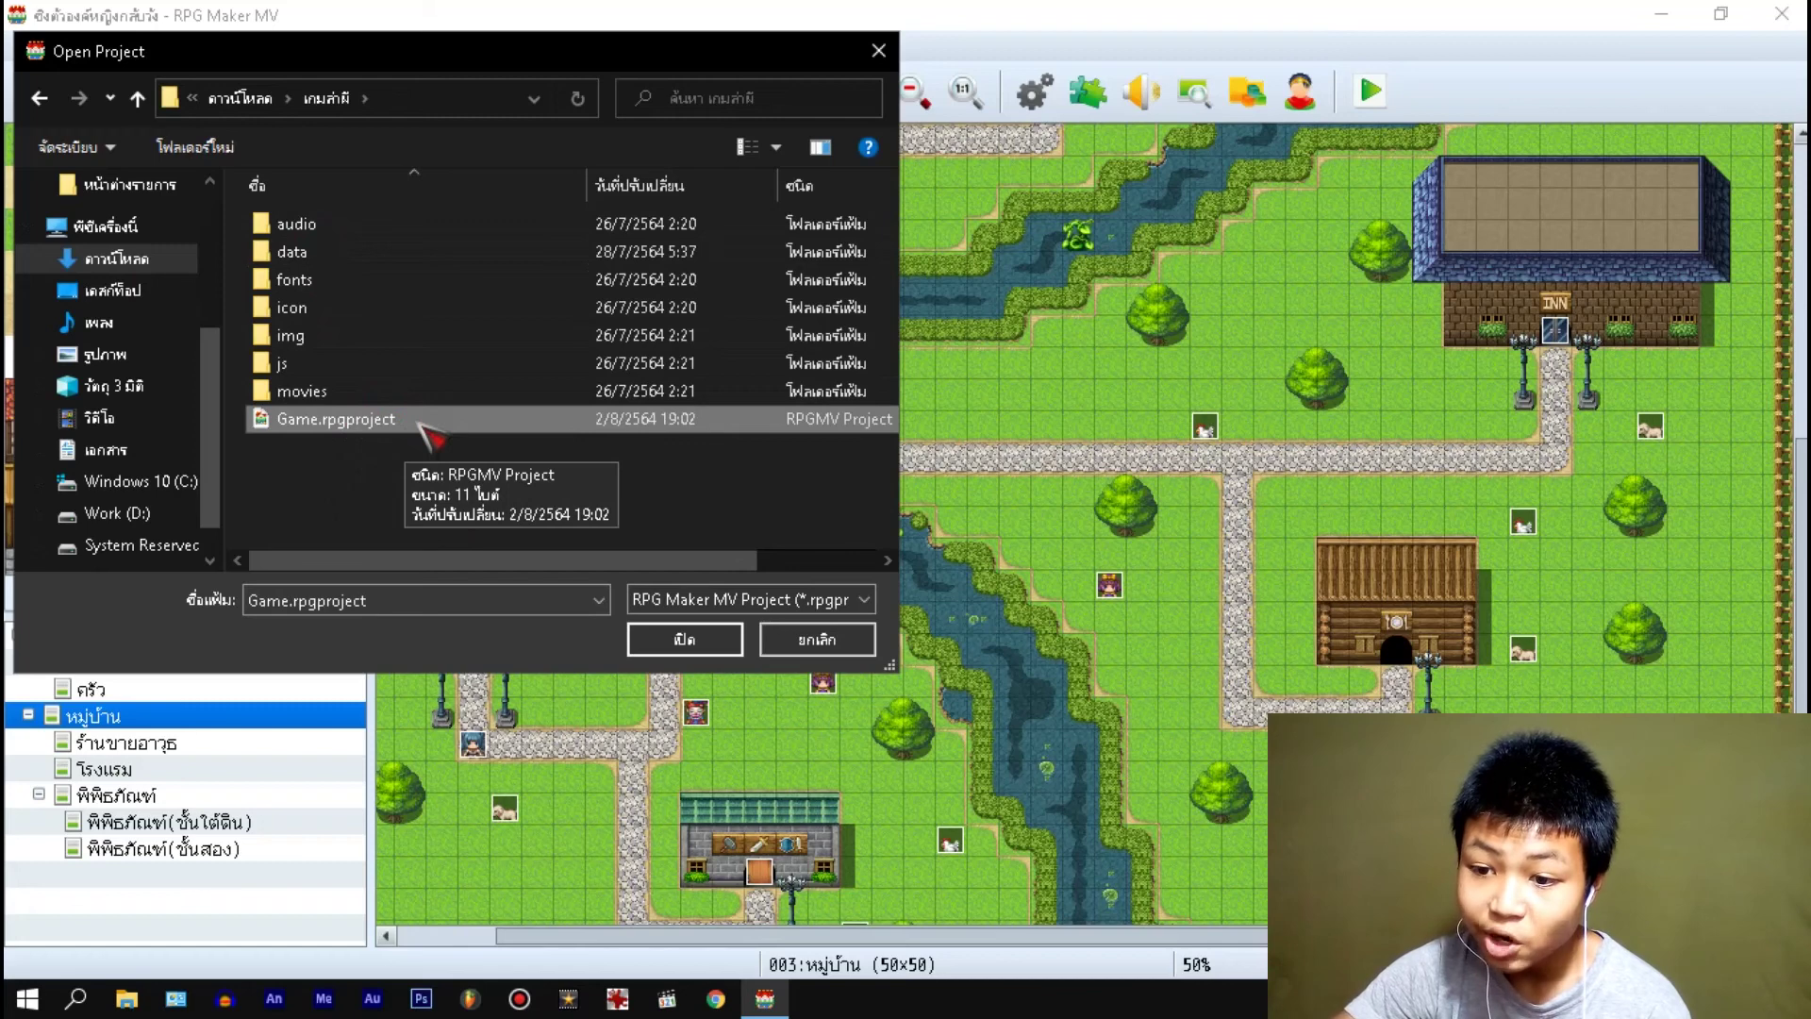
pyautogui.doubleClick(336, 425)
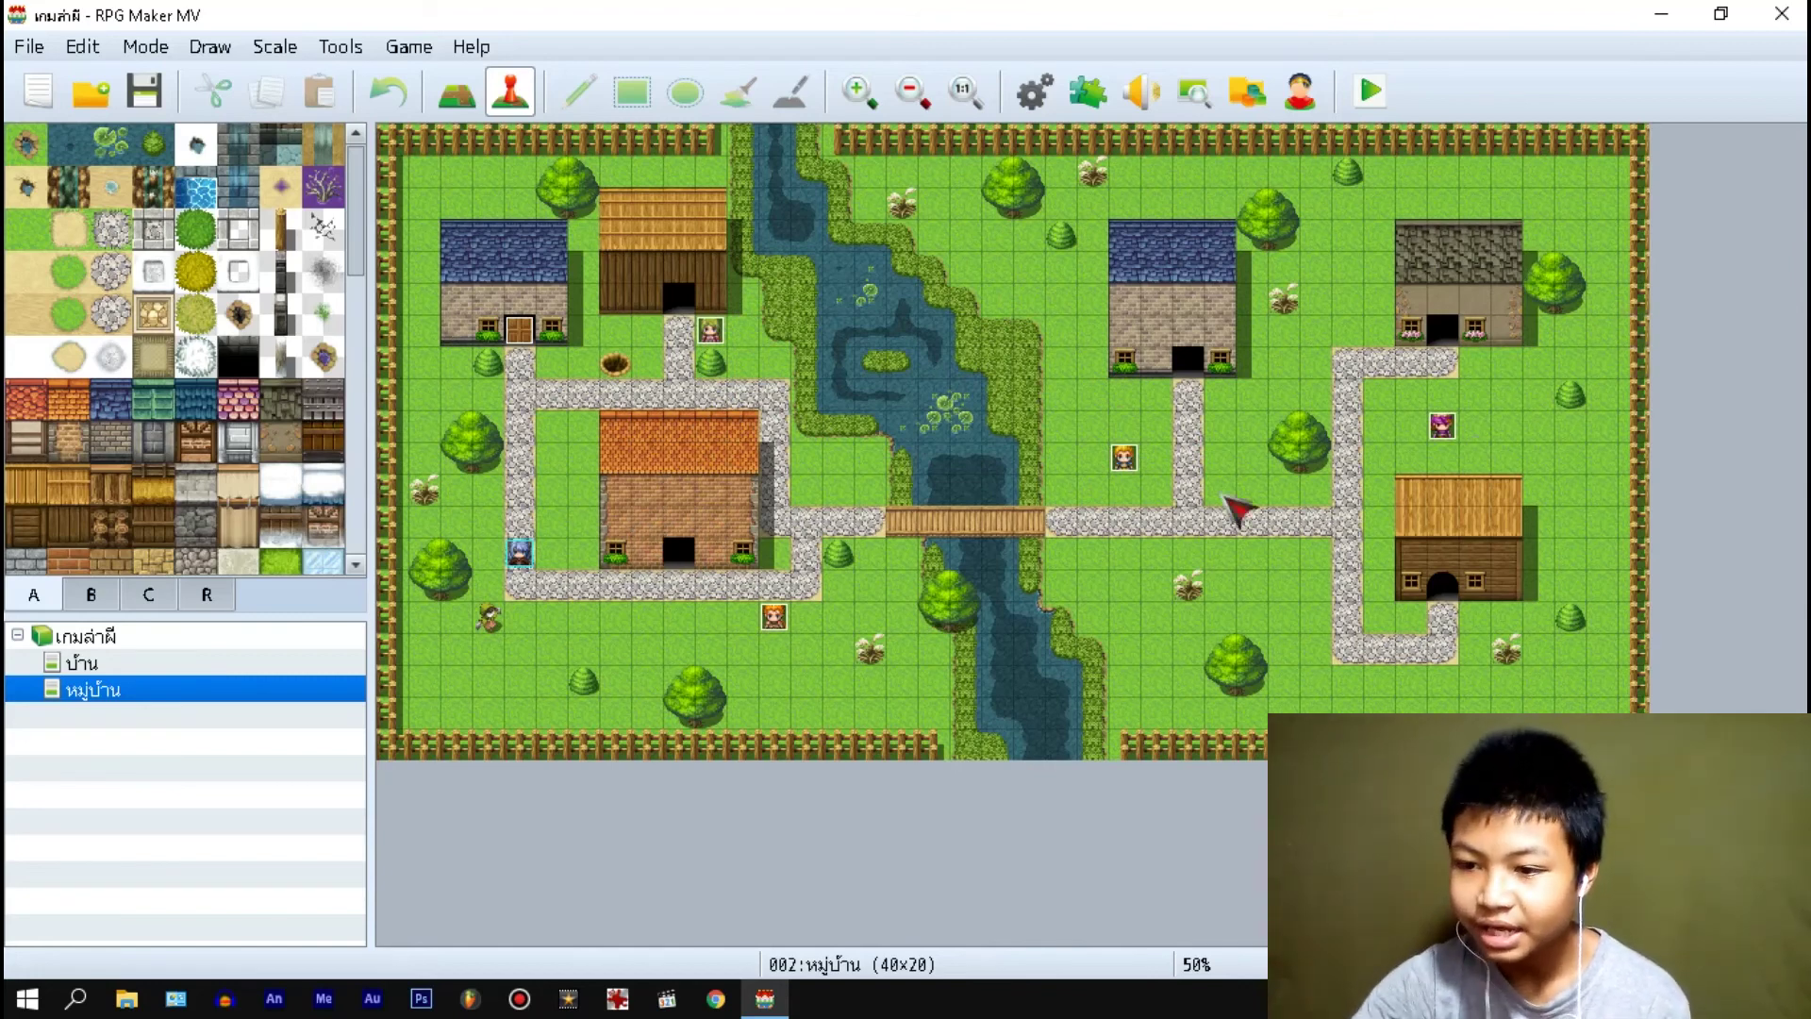
# - Look at the project's บ้าน and หมู่บ้าน maps, ending on หมู่บ้าน
pyautogui.click(87, 663)
pyautogui.click(118, 689)
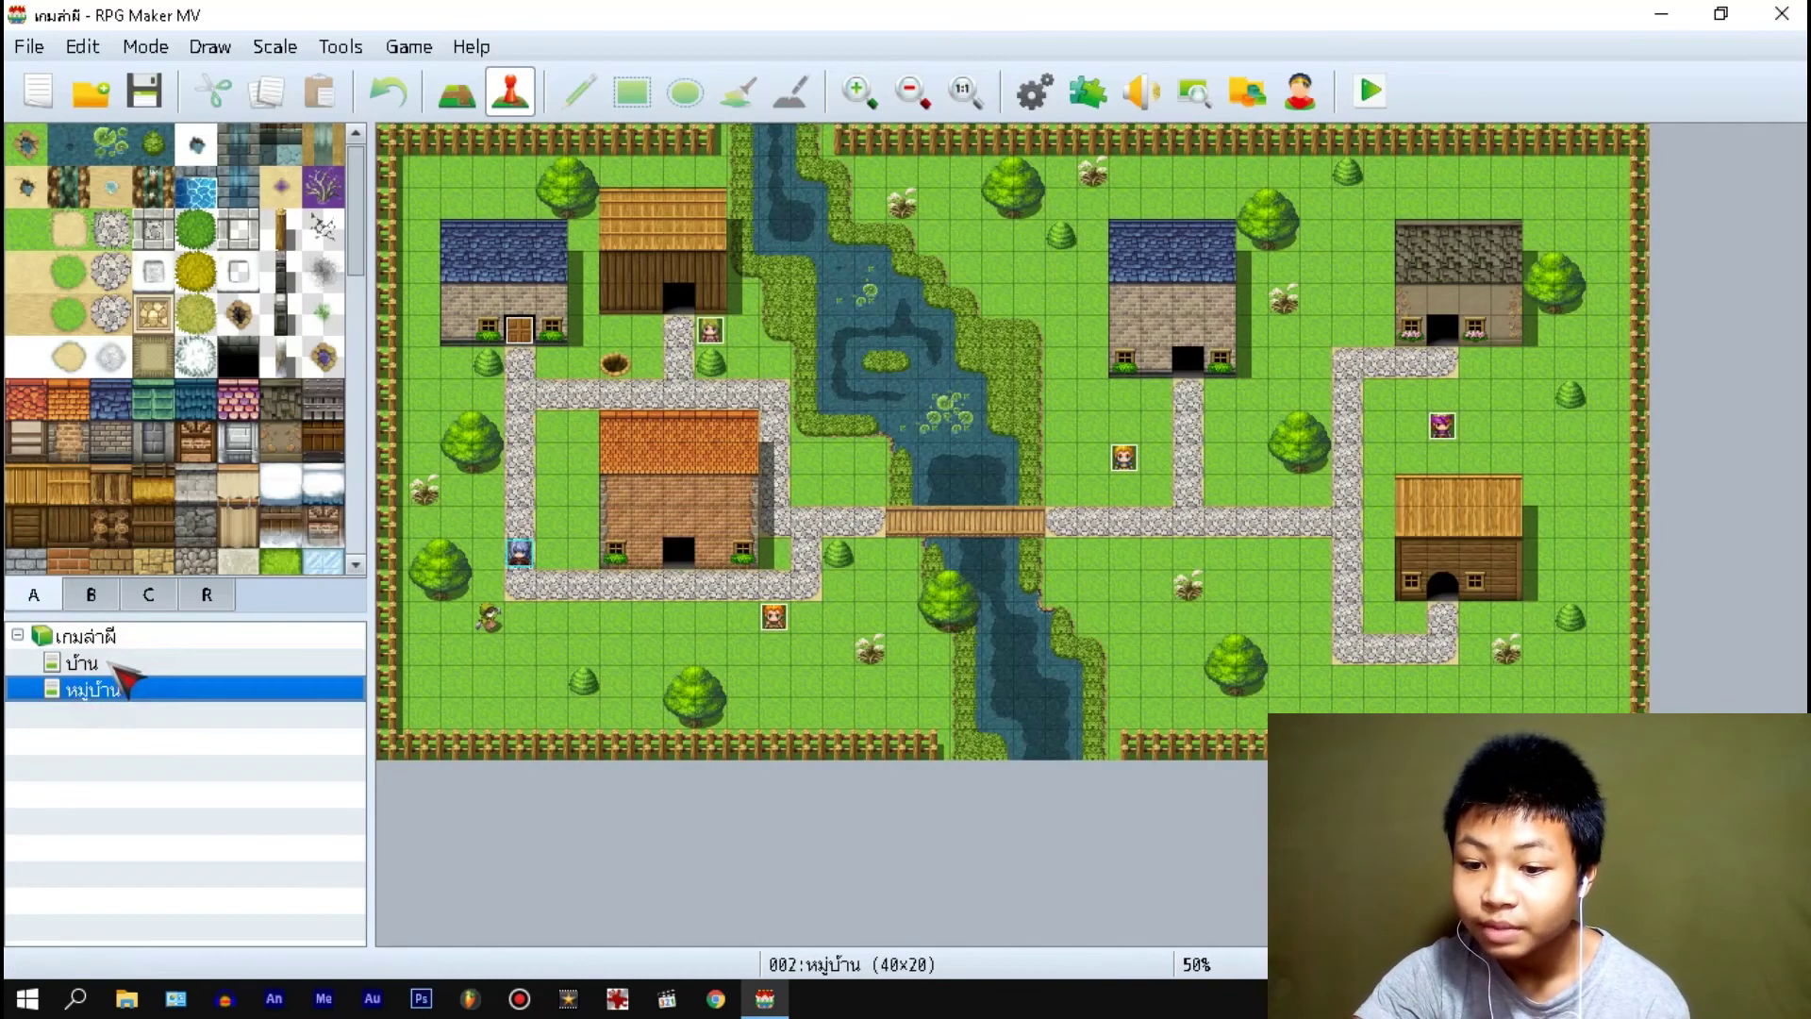
pyautogui.click(115, 665)
pyautogui.click(114, 690)
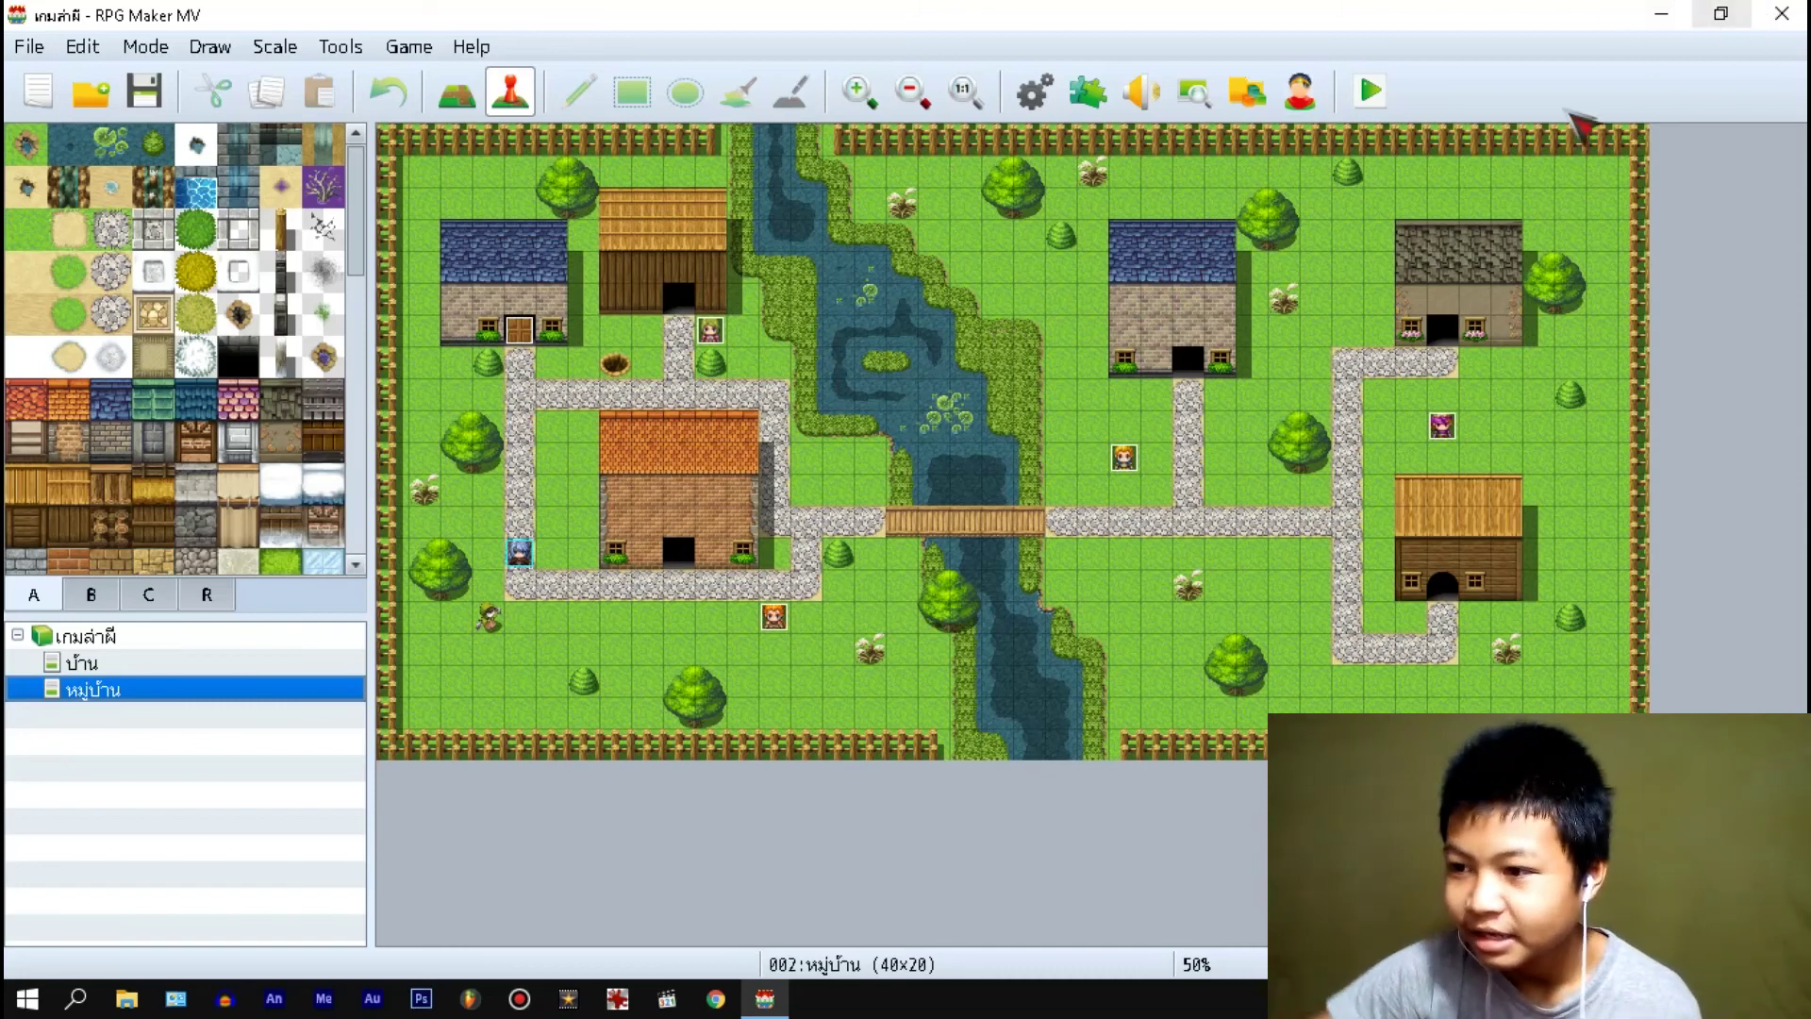
# - Playtest the เกมล่าผี game and maximize its window to check the custom logo screen
pyautogui.click(1372, 90)
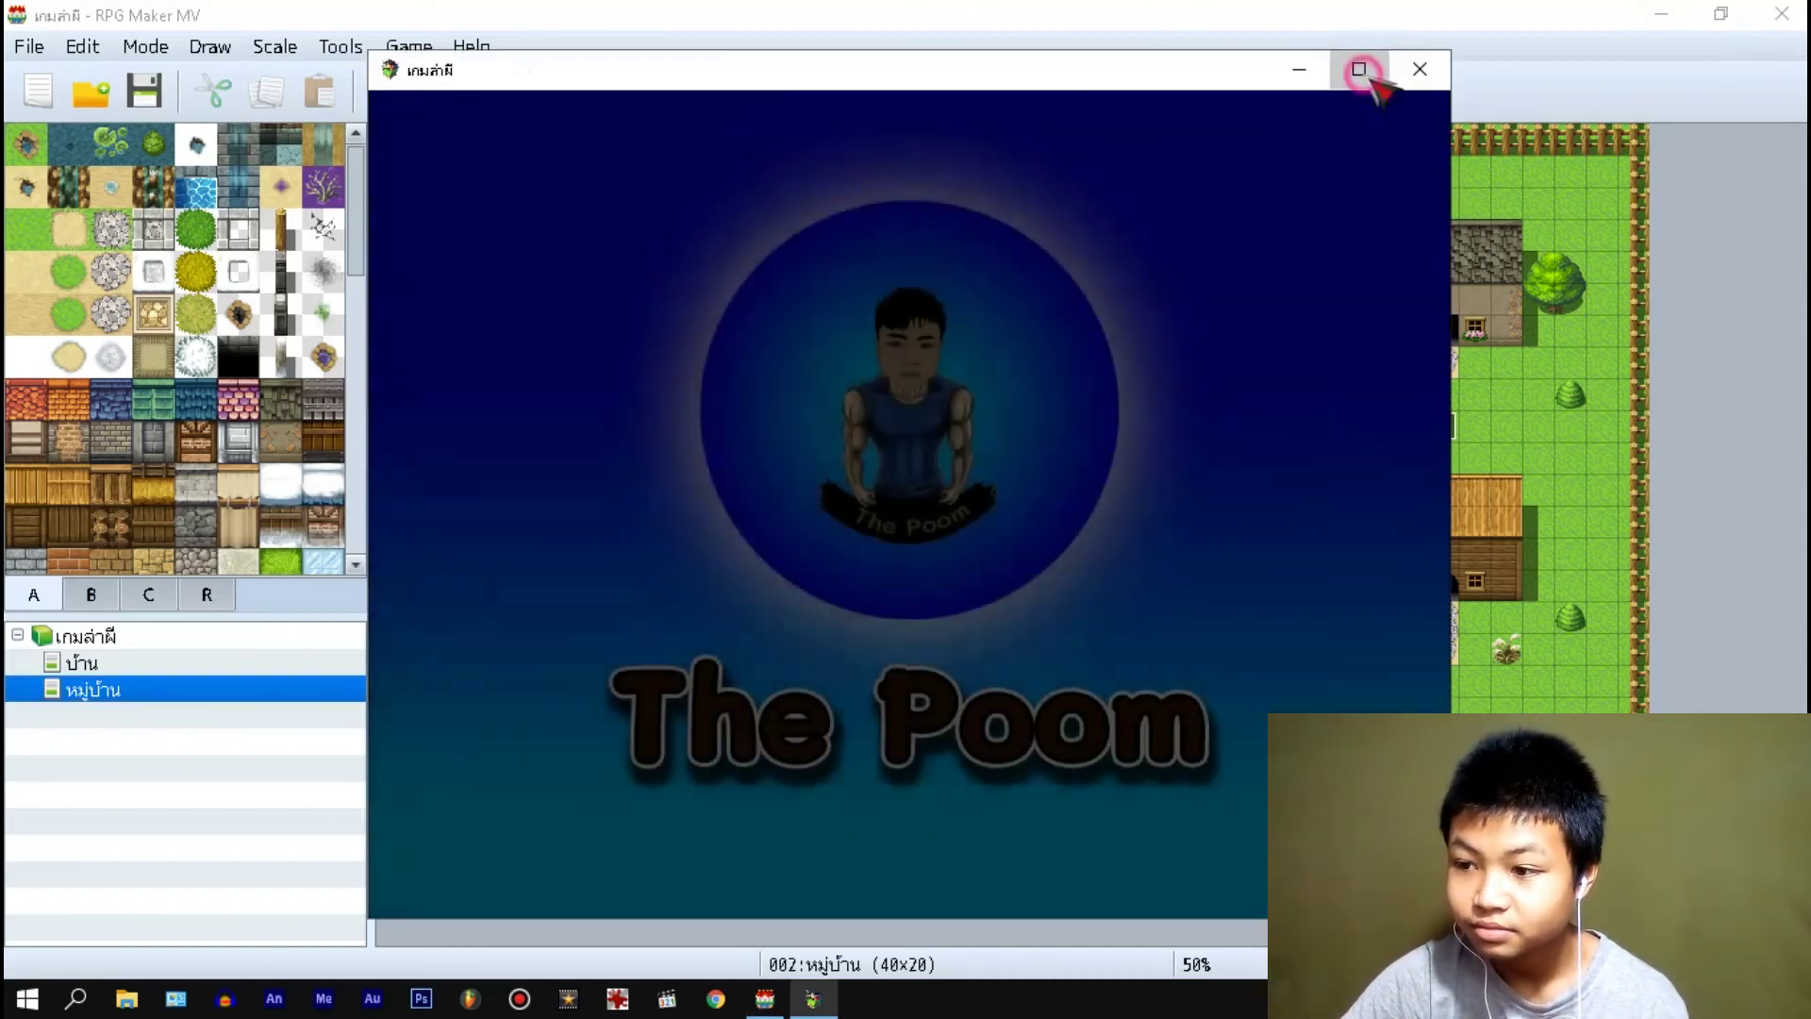
pyautogui.click(1359, 70)
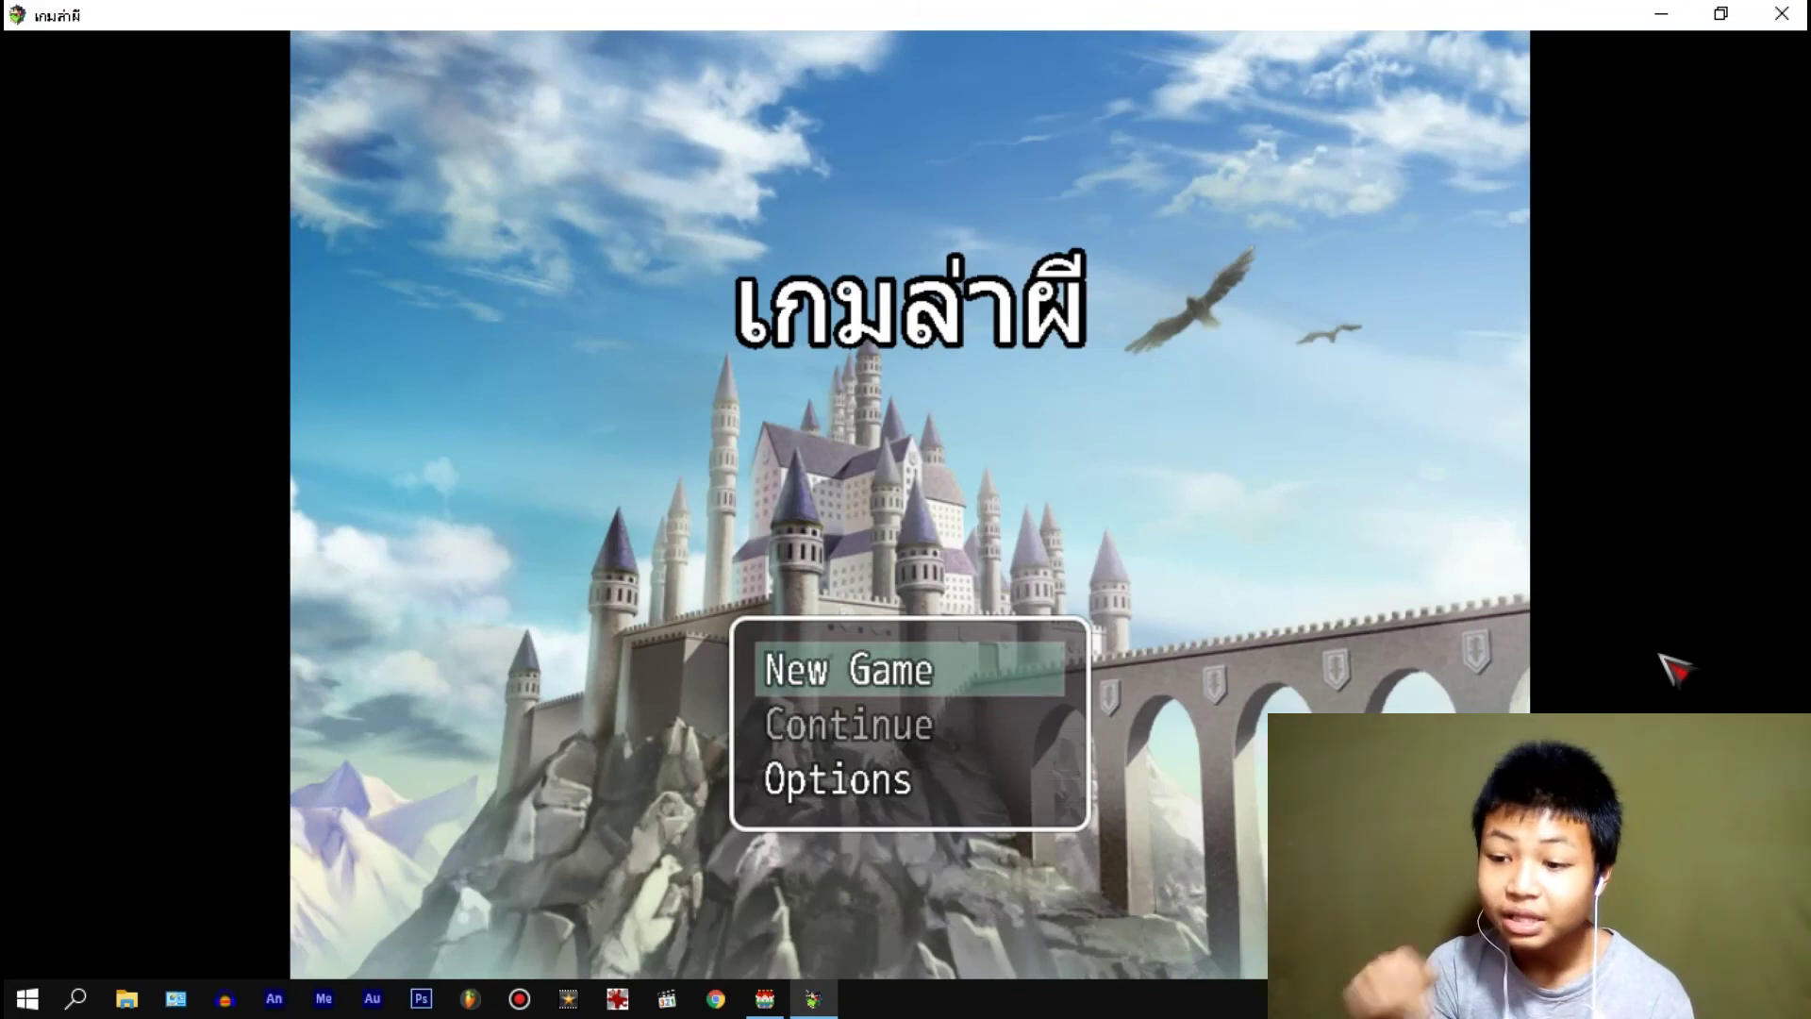
# - Start a new game, walk the character up to the blue-roofed house, go in and out, and close the playtest
pyautogui.press('Return')
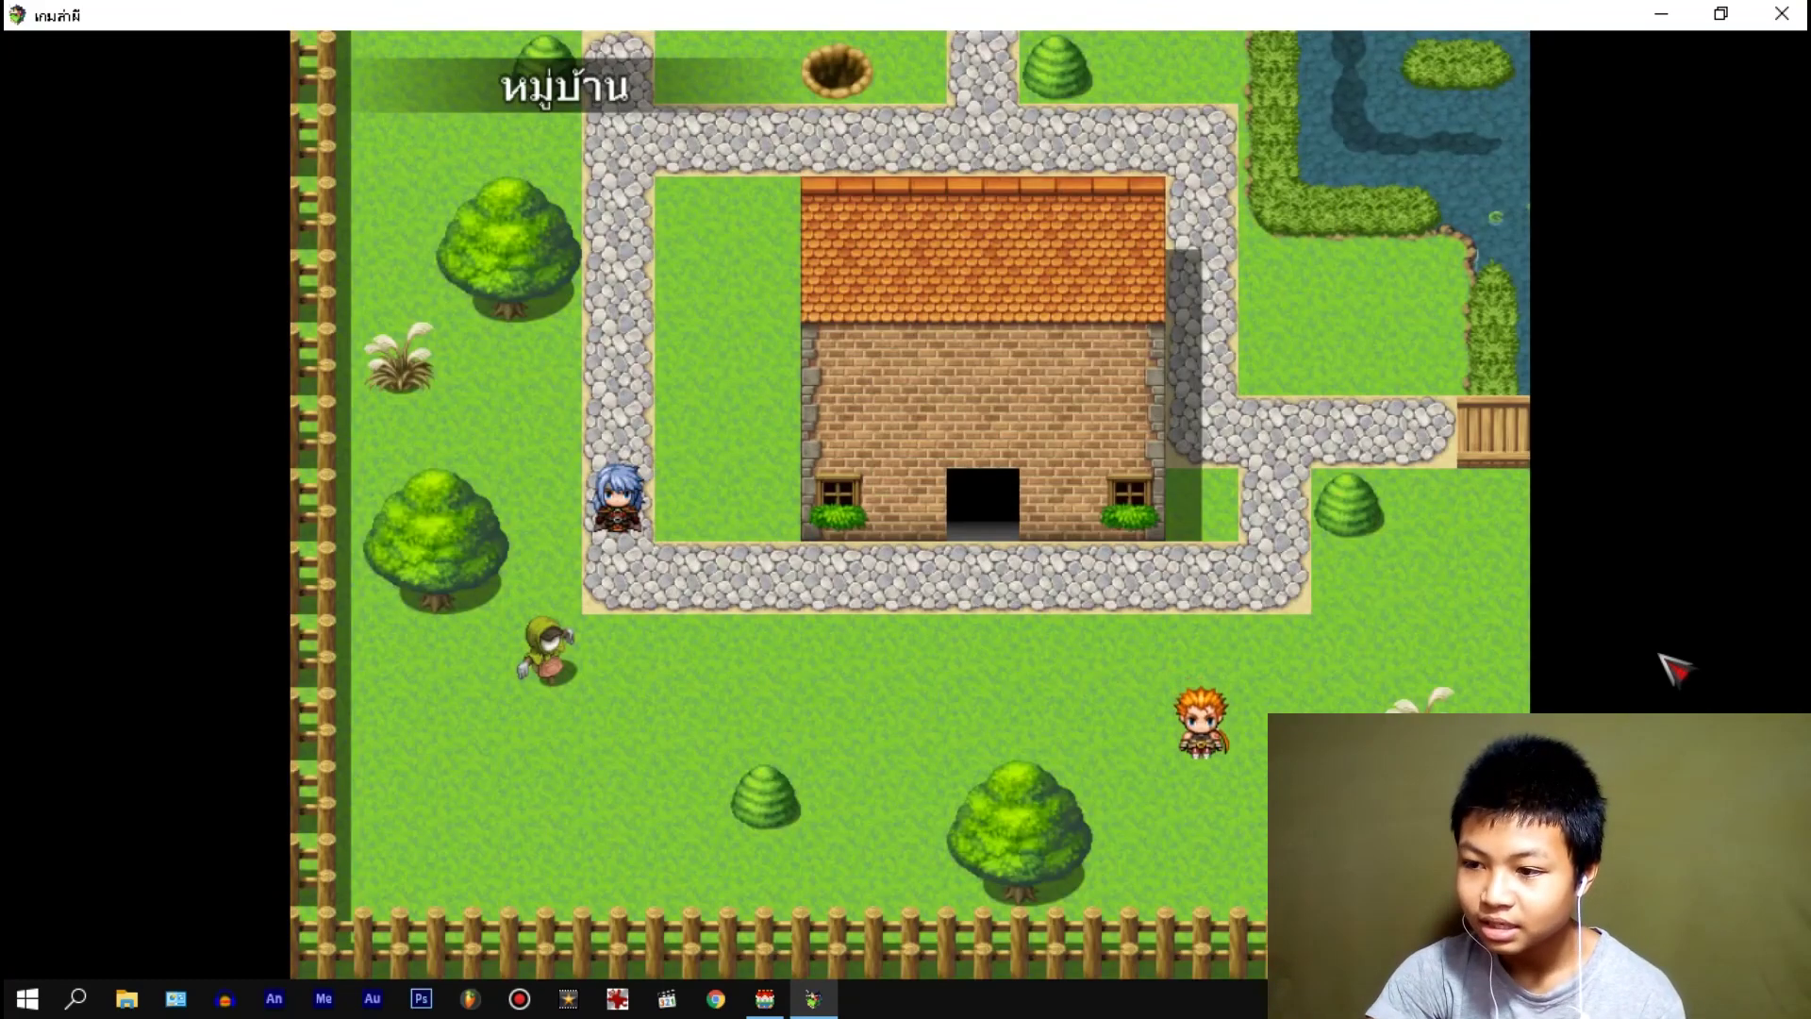
pyautogui.press('Down')
pyautogui.press('Up')
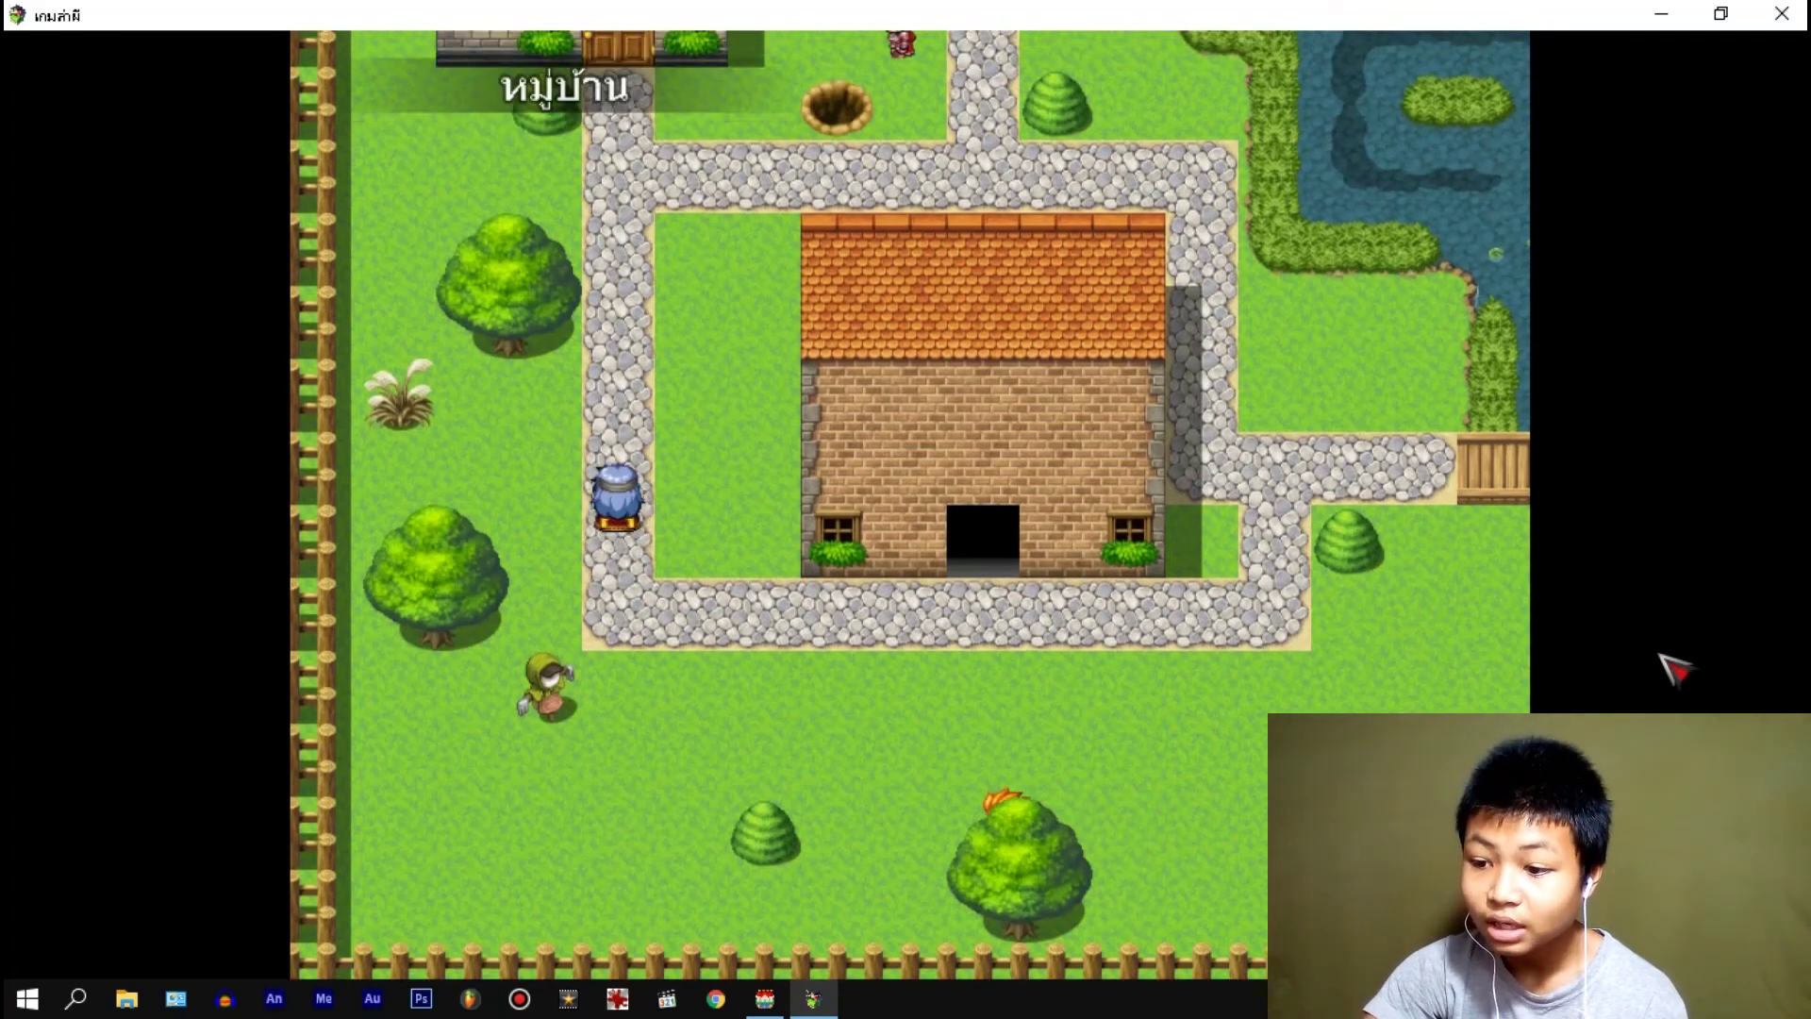
pyautogui.press('Up')
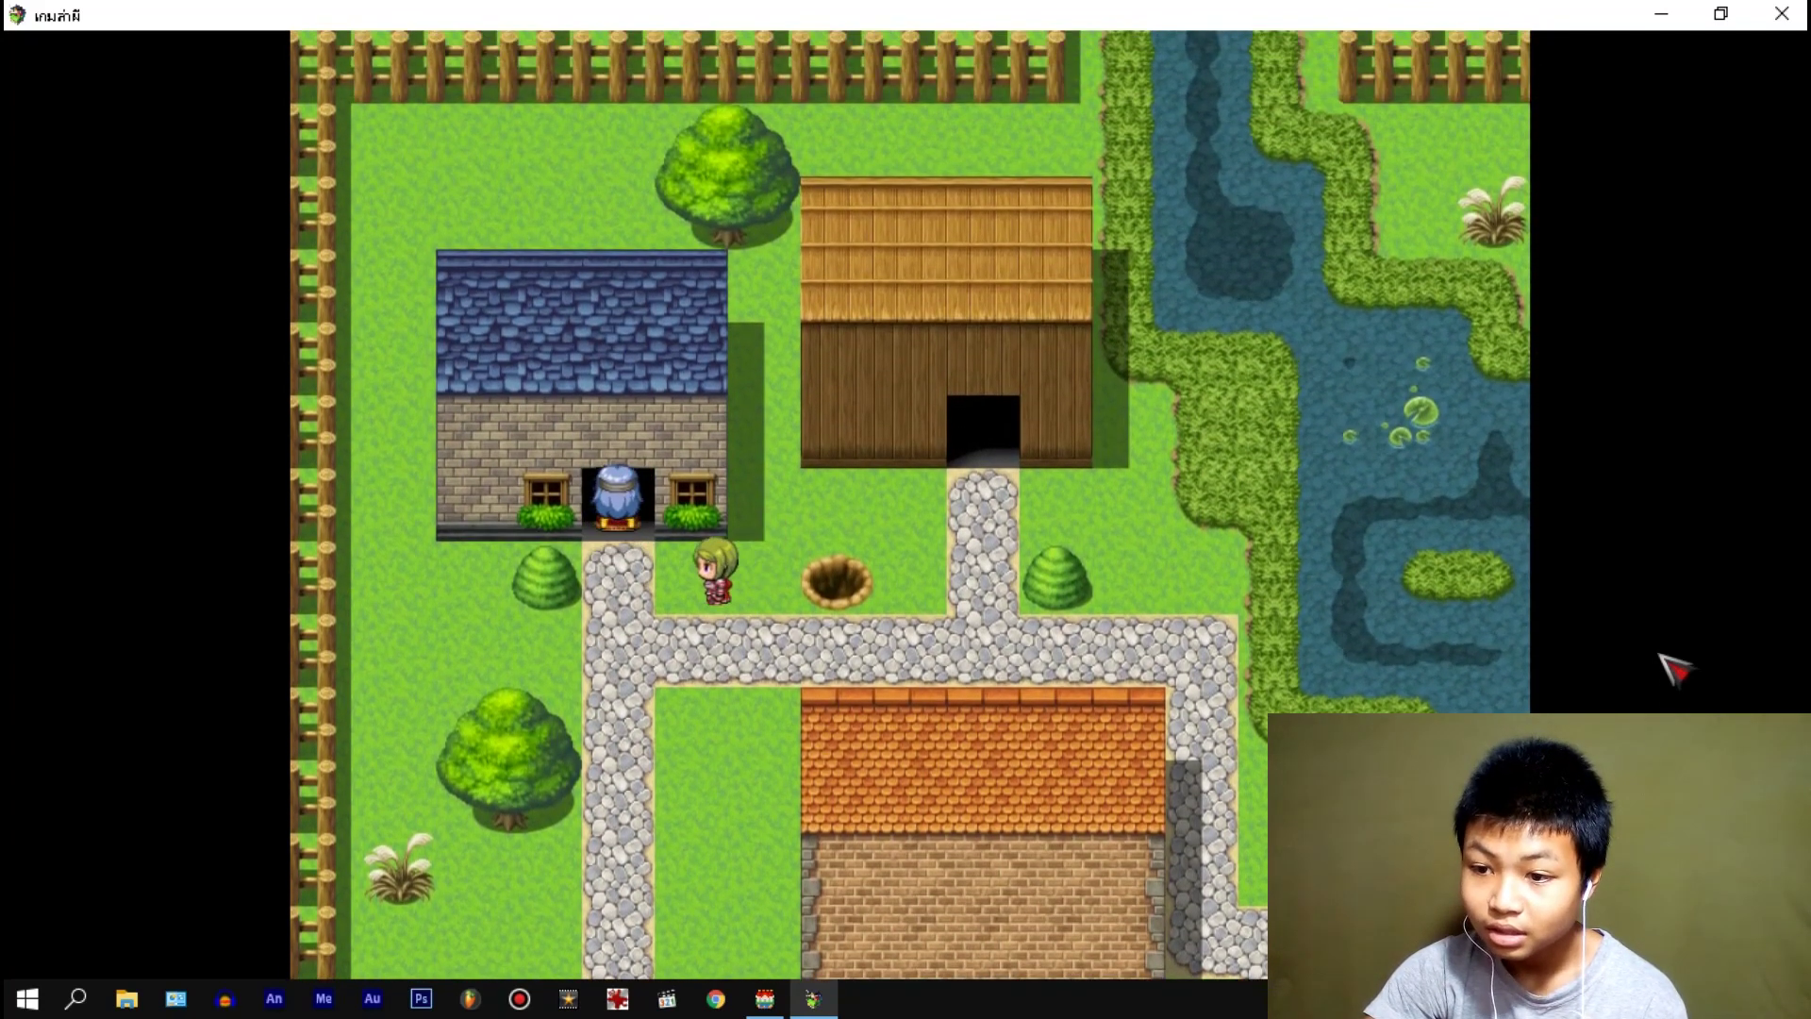
pyautogui.press('Up')
pyautogui.press('Down')
pyautogui.press('Down')
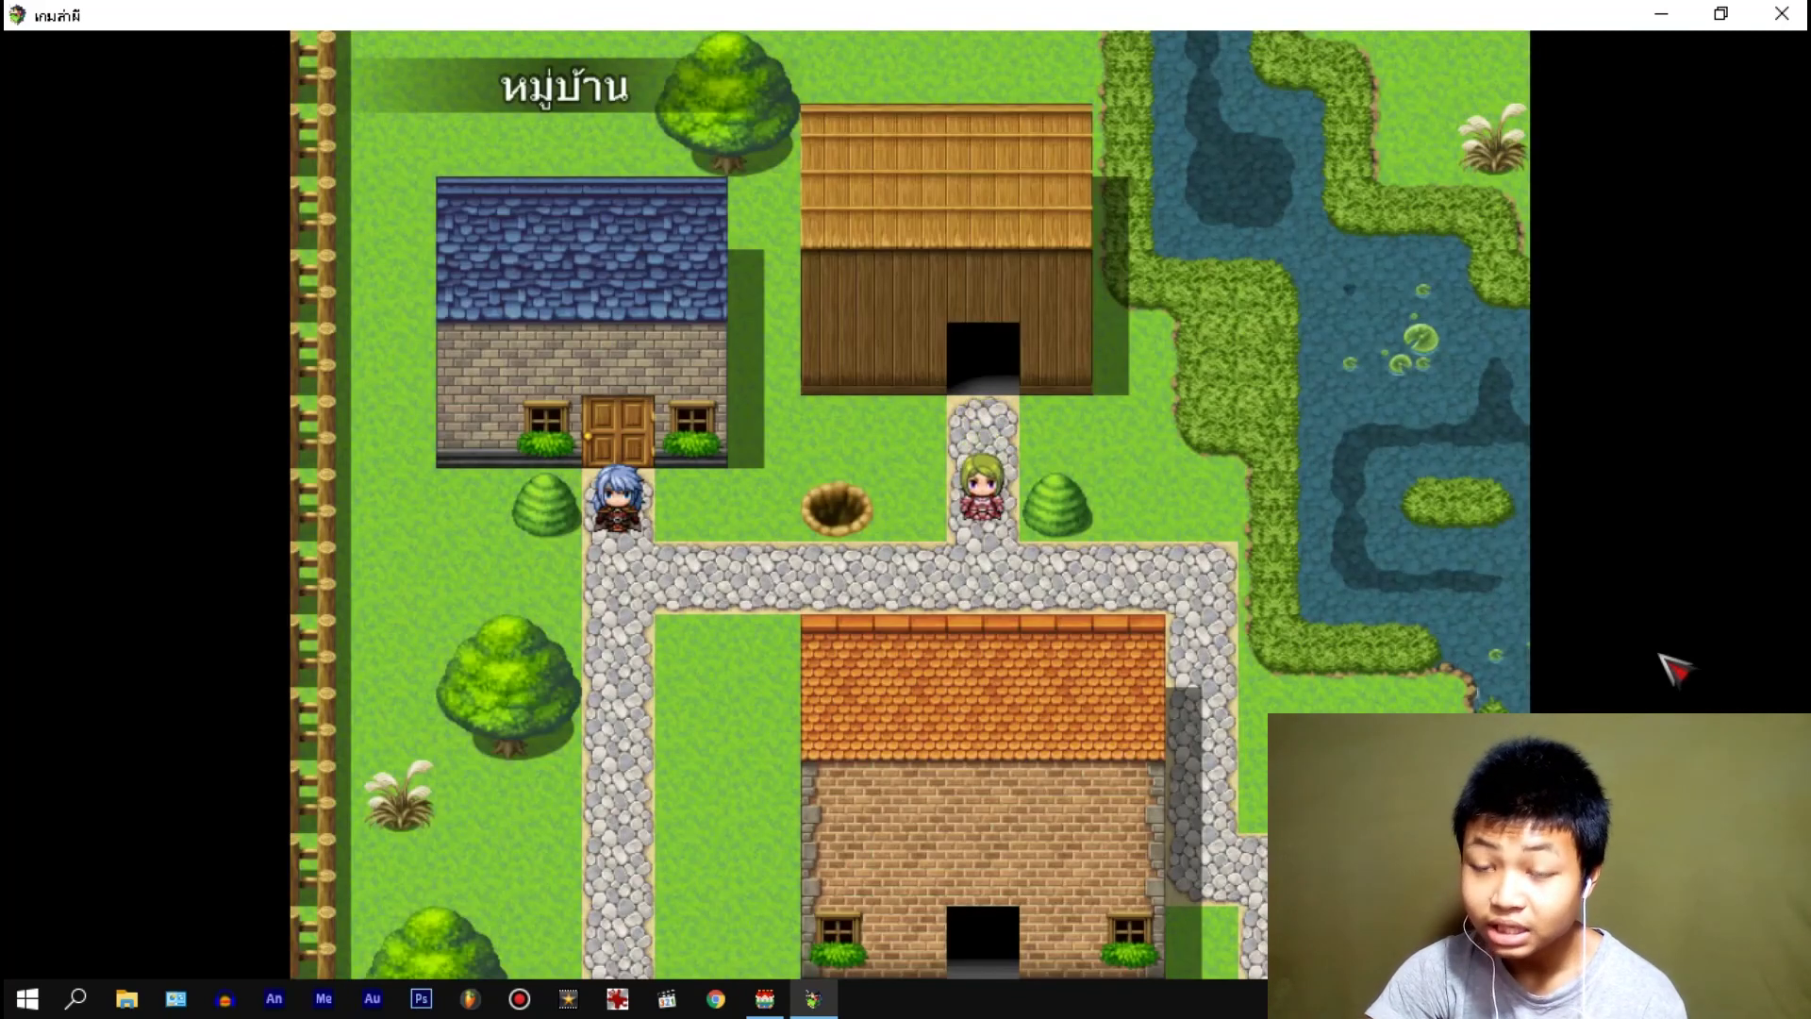
pyautogui.press('Left')
pyautogui.click(1781, 13)
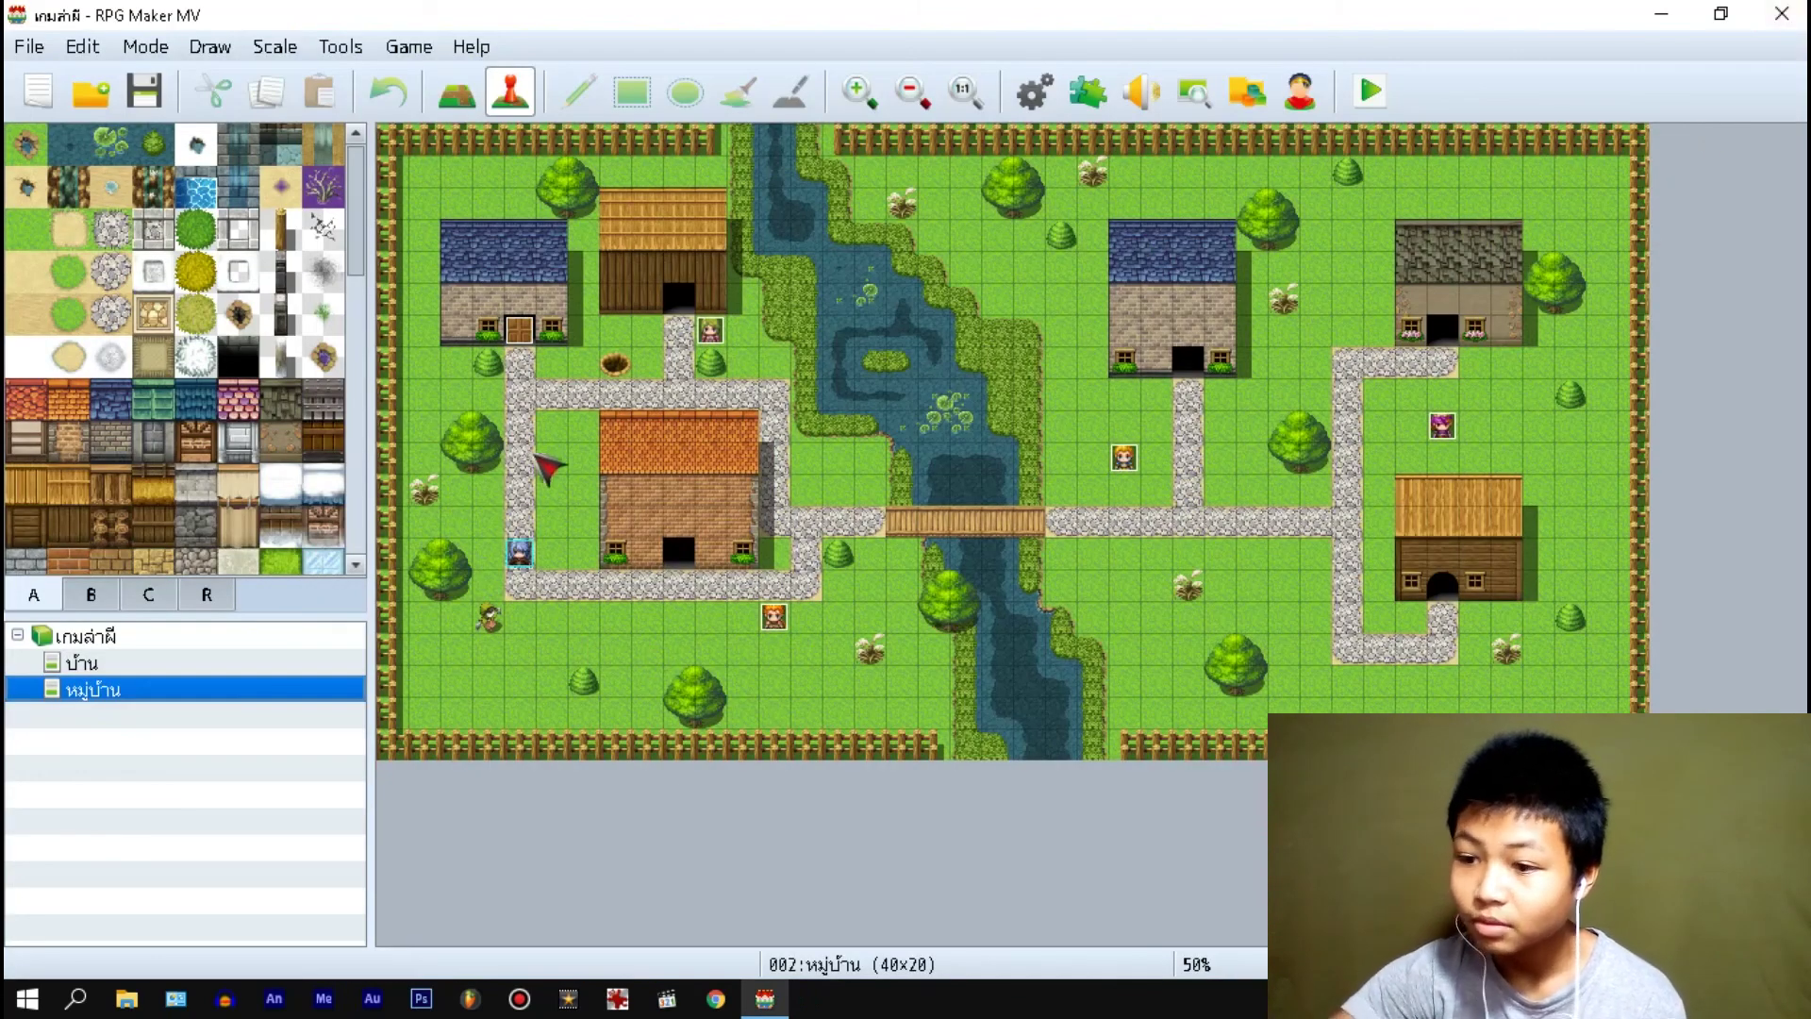
# - Create an event on the grass in the southwest of the หมู่บ้าน map and give it a character image from Actor3
pyautogui.doubleClick(446, 657)
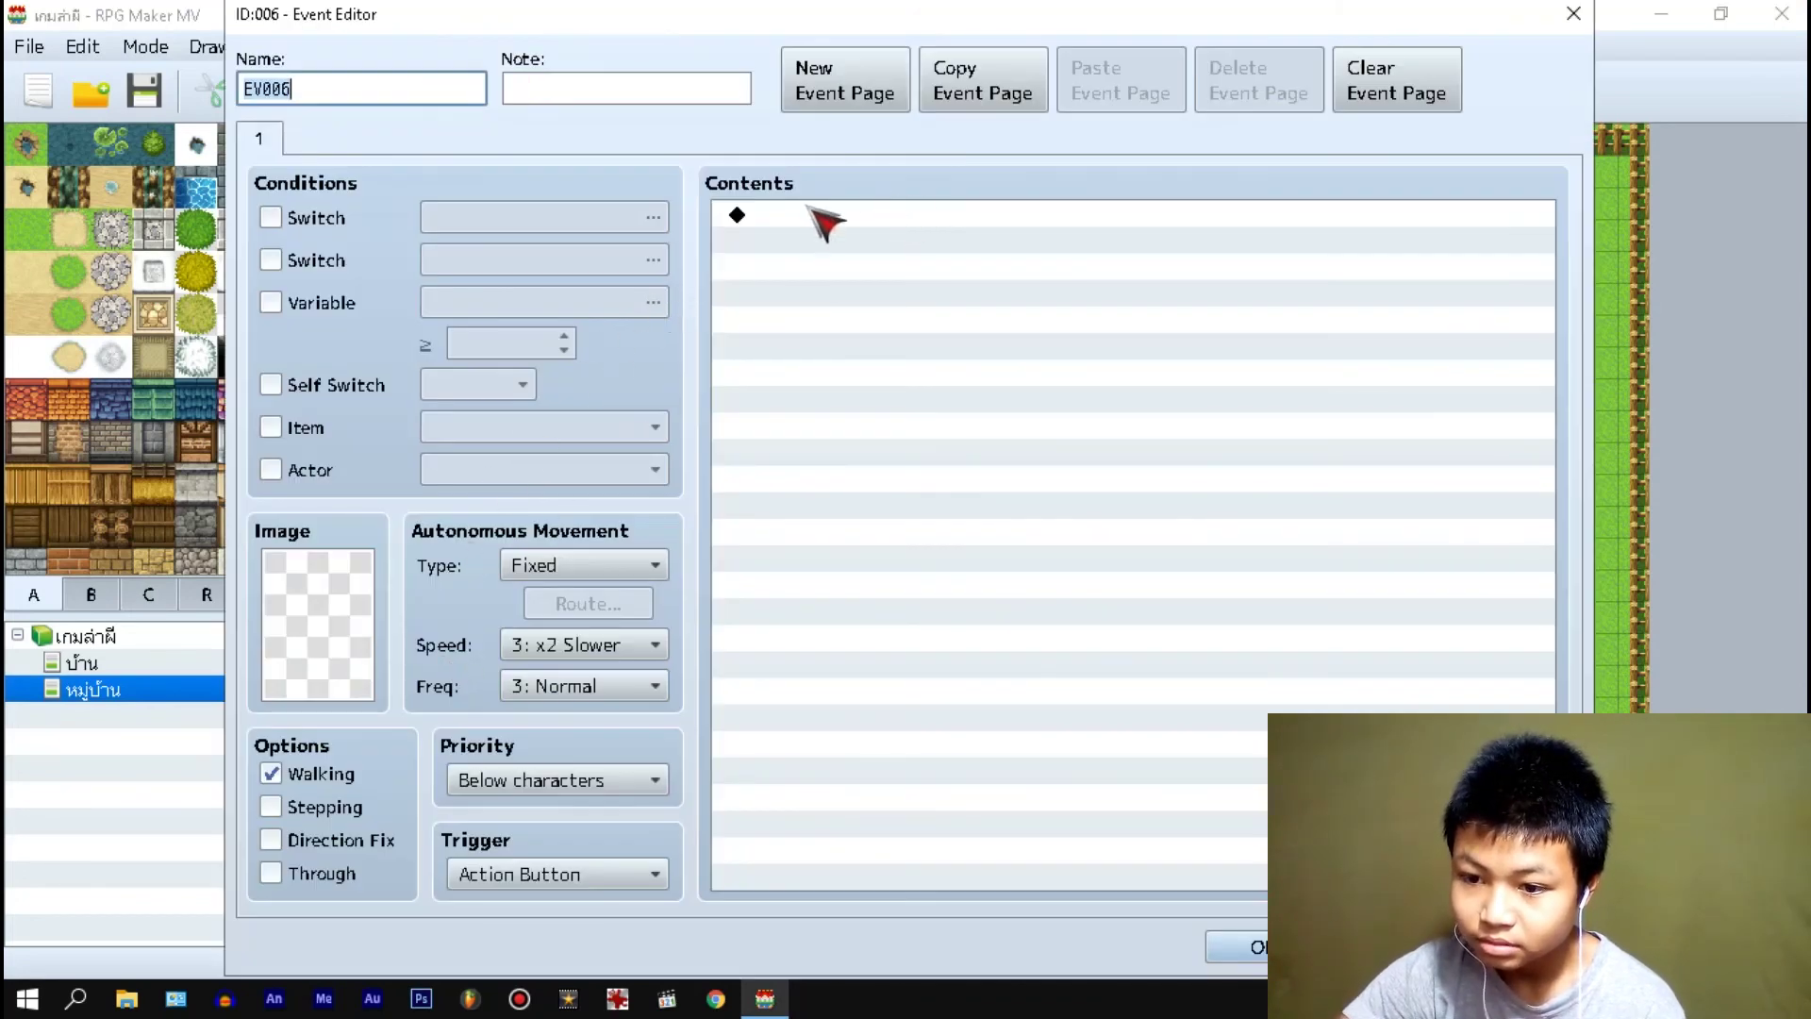
pyautogui.doubleClick(351, 566)
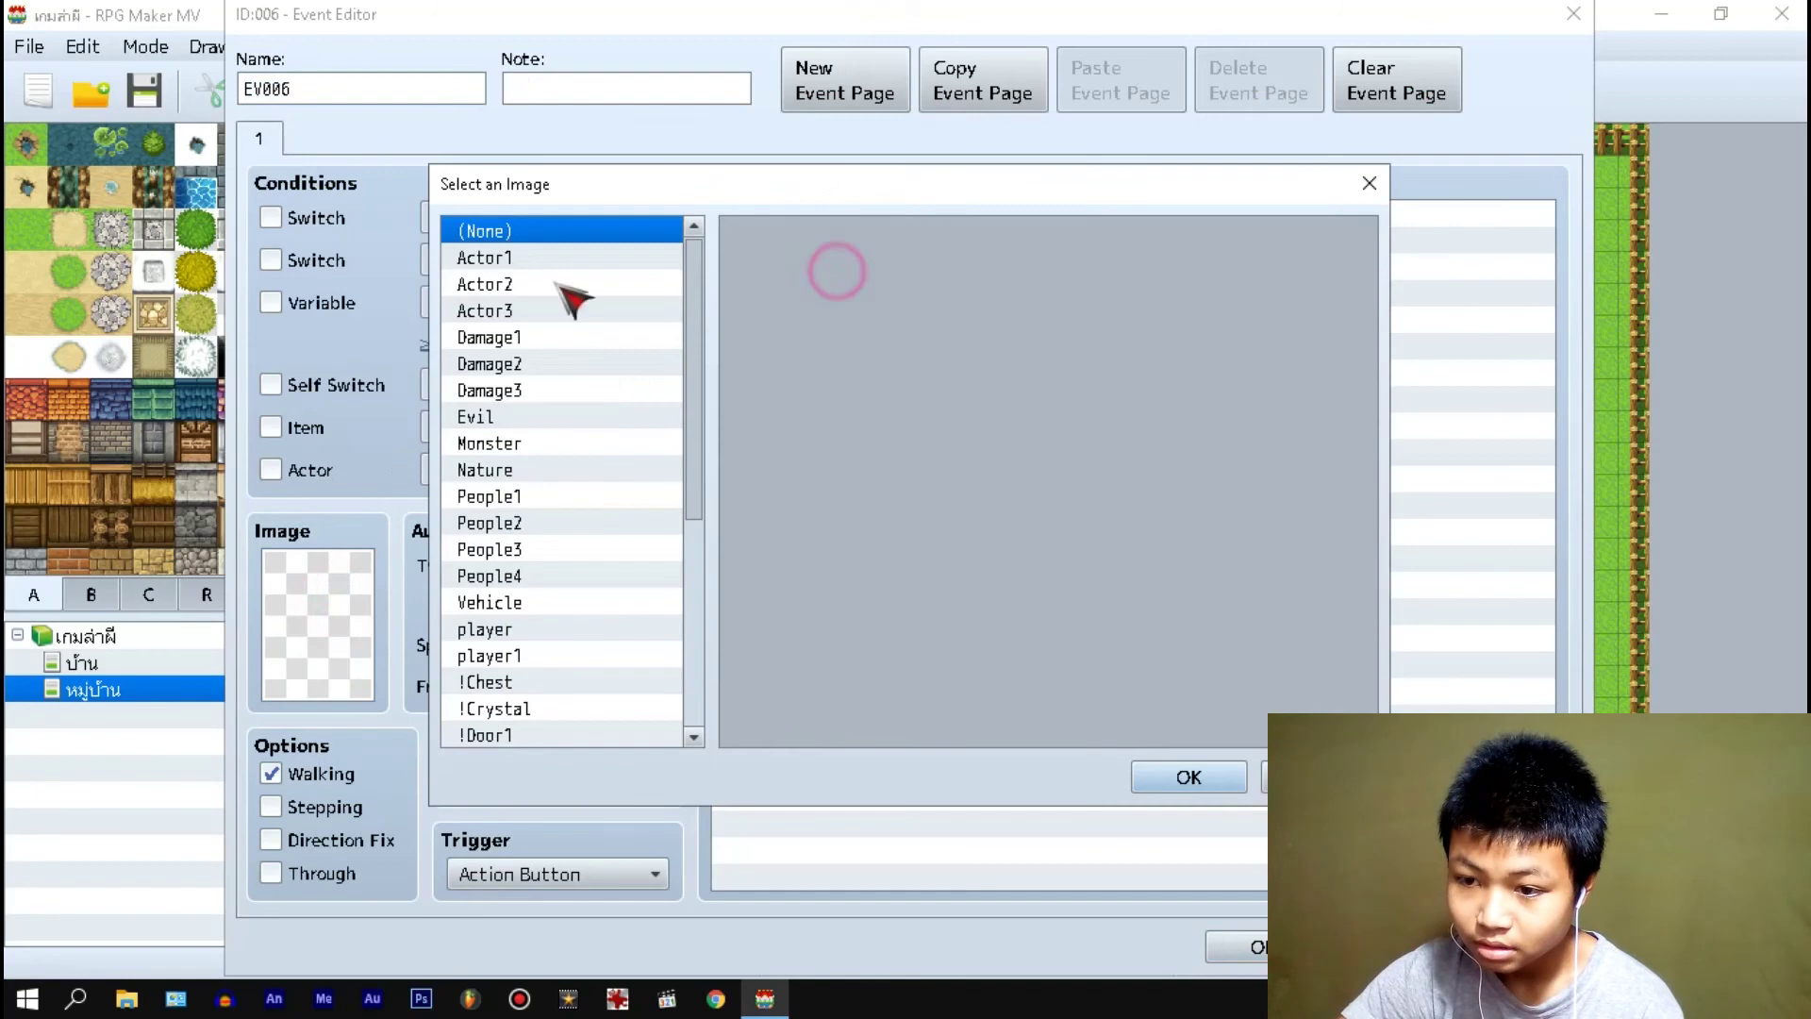
pyautogui.click(561, 310)
pyautogui.click(1076, 335)
pyautogui.click(1188, 776)
# - Add a Game Over command to the new event's contents
pyautogui.doubleClick(853, 219)
pyautogui.click(869, 144)
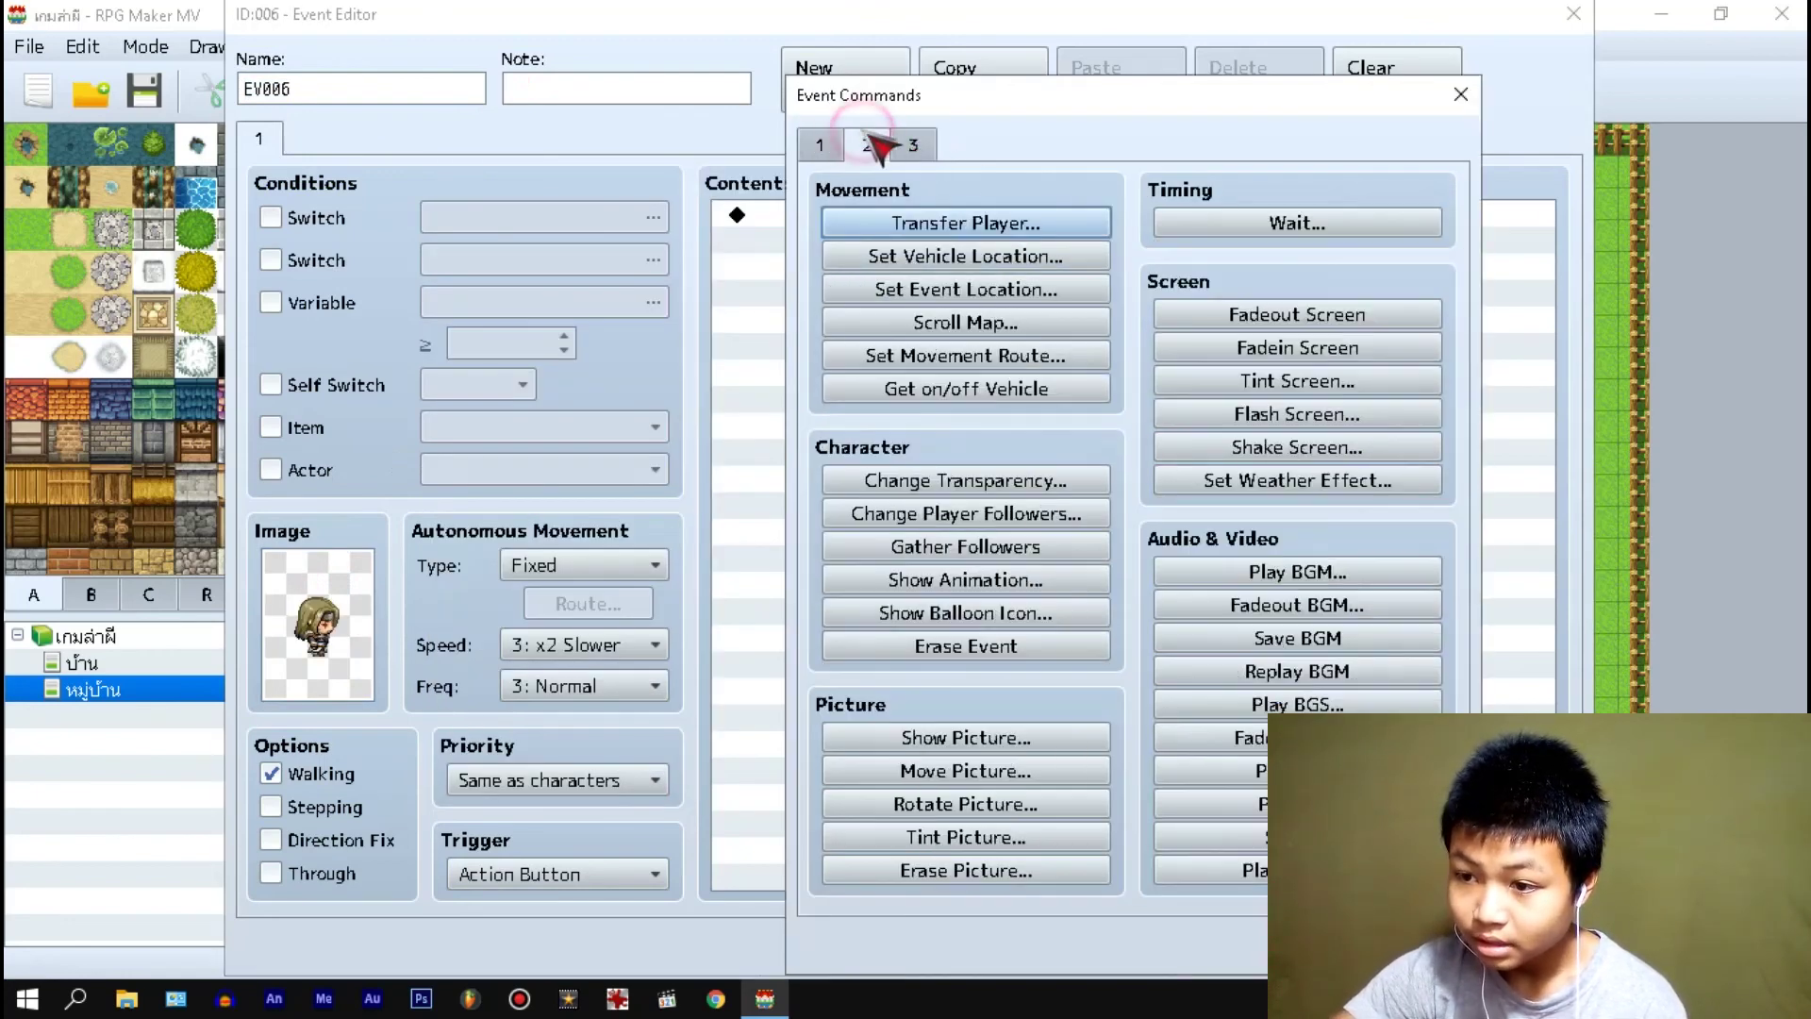
pyautogui.click(904, 142)
pyautogui.click(938, 390)
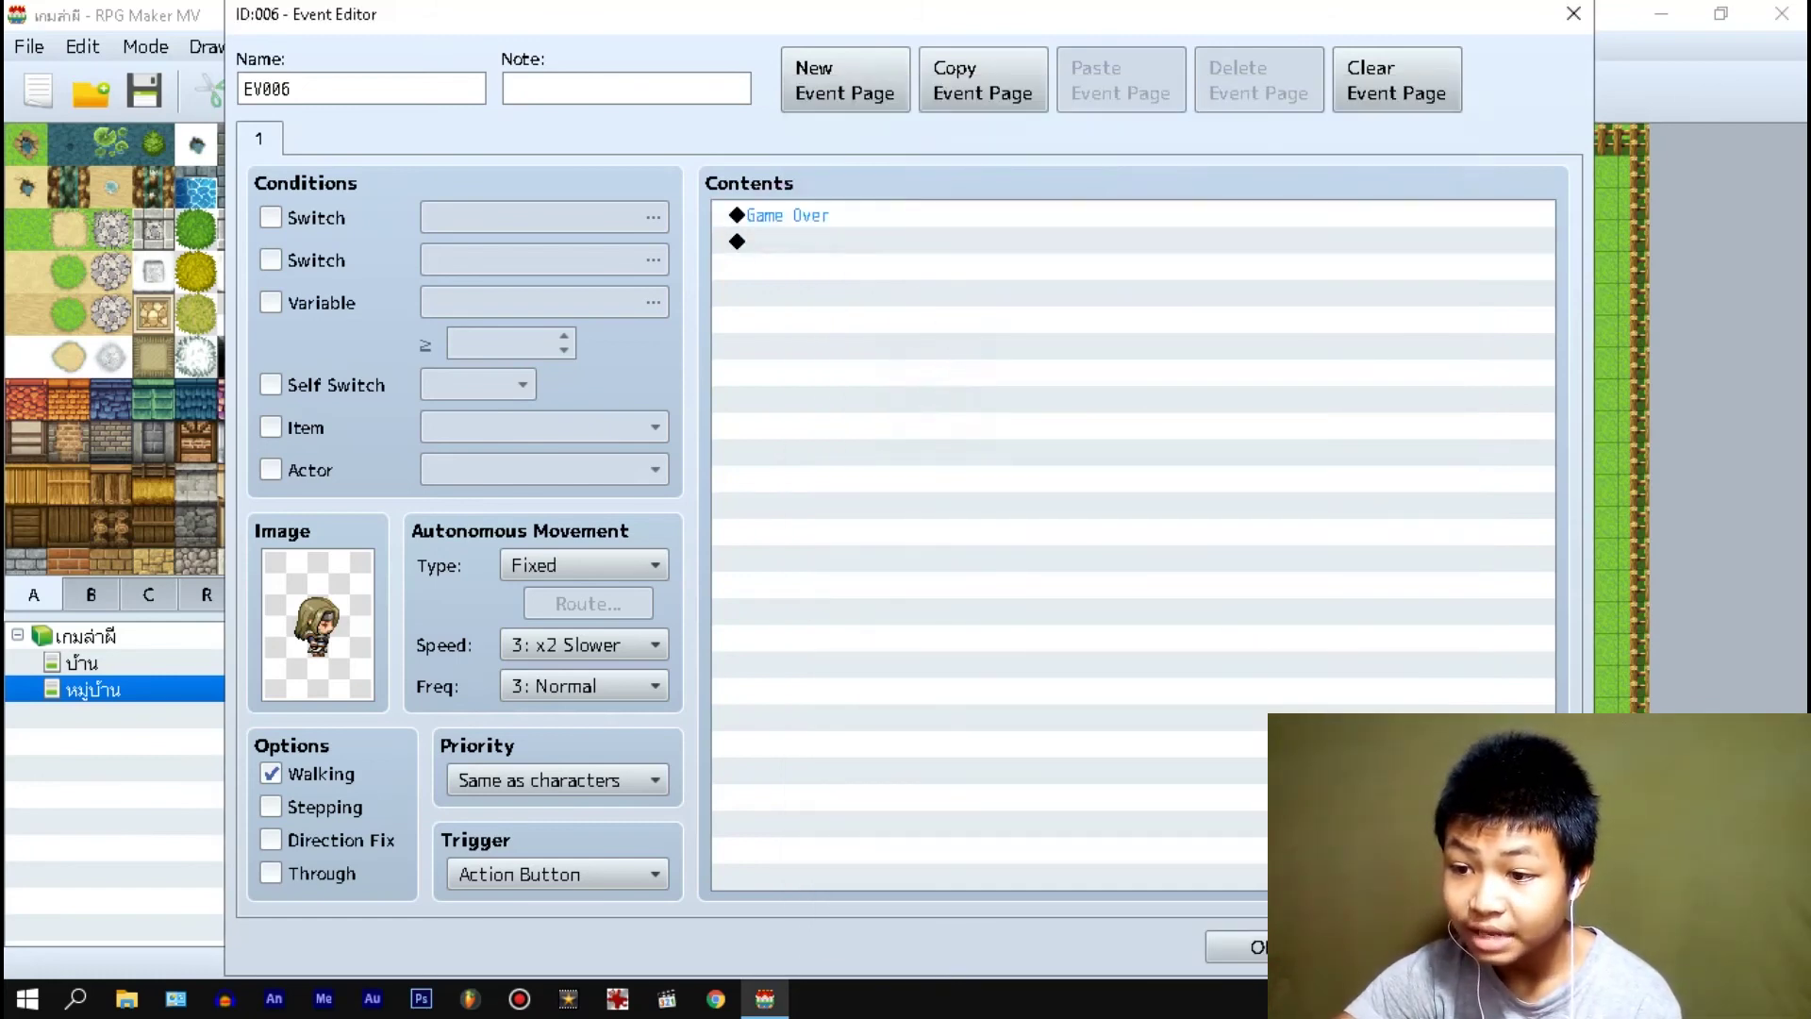
# - Set the event's trigger to Player Touch and confirm the event
pyautogui.click(552, 876)
pyautogui.click(552, 879)
pyautogui.click(634, 874)
pyautogui.click(518, 910)
pyautogui.click(521, 783)
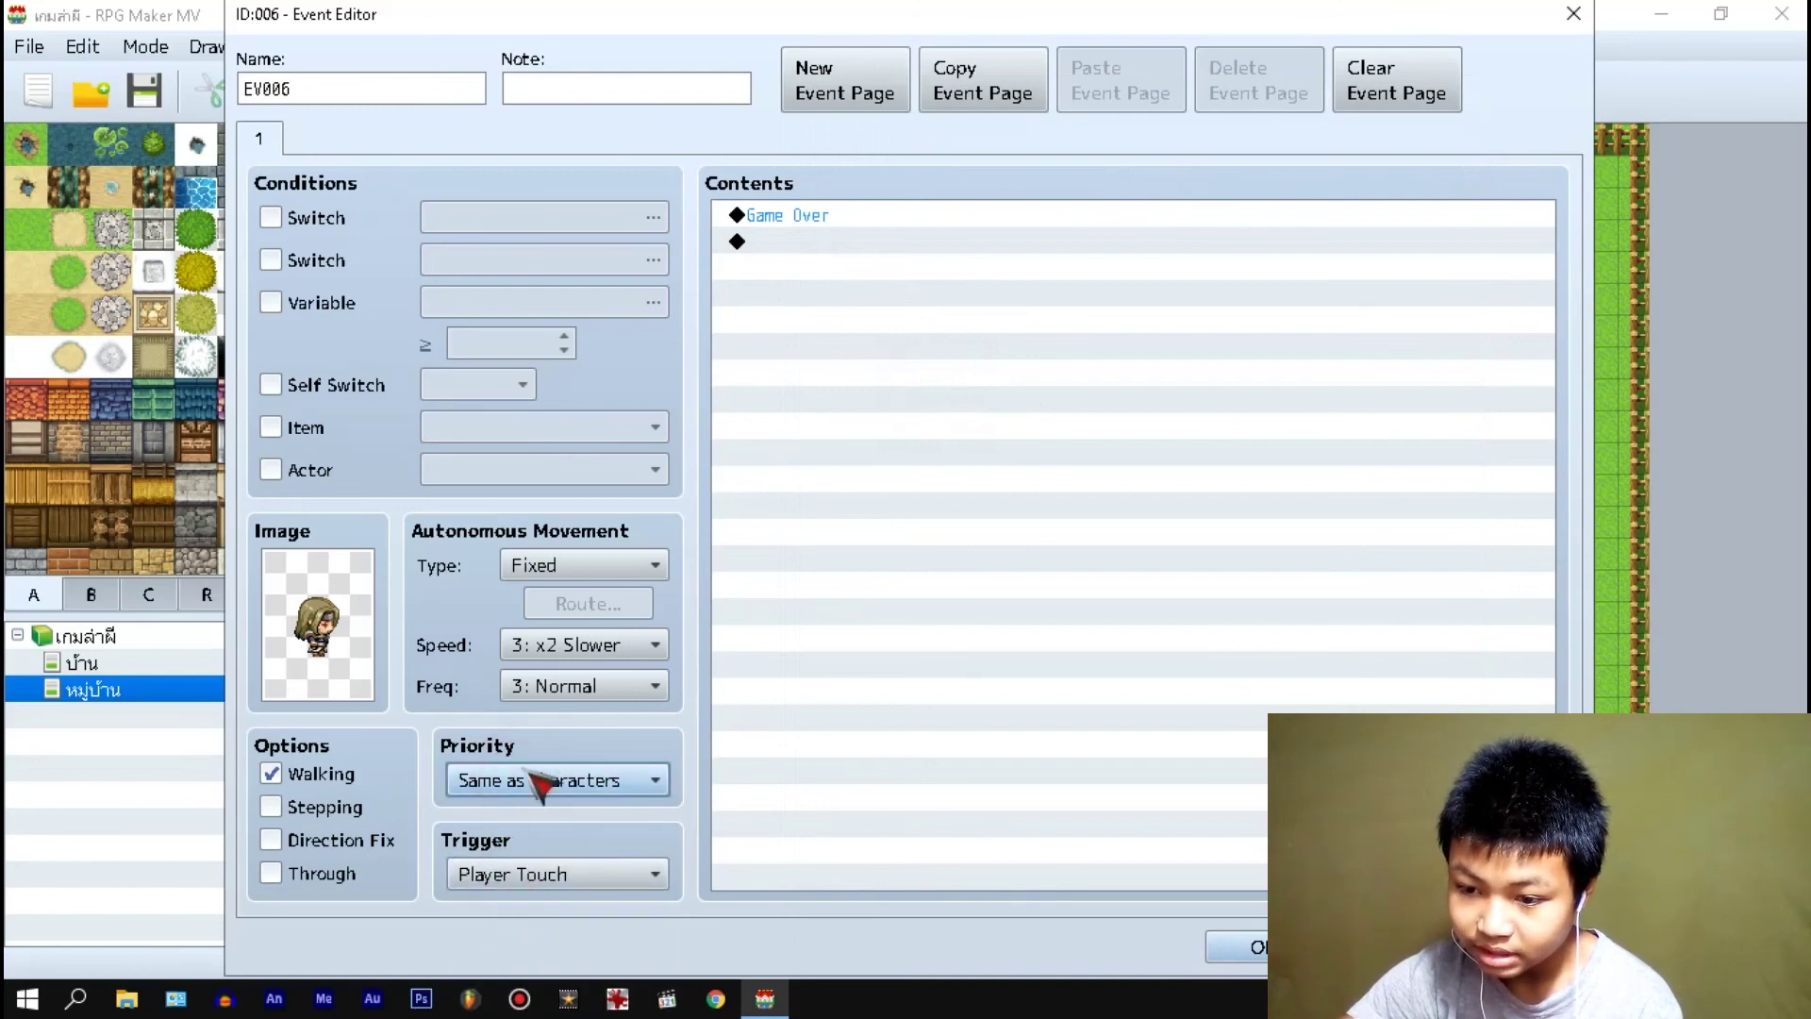
pyautogui.click(1237, 947)
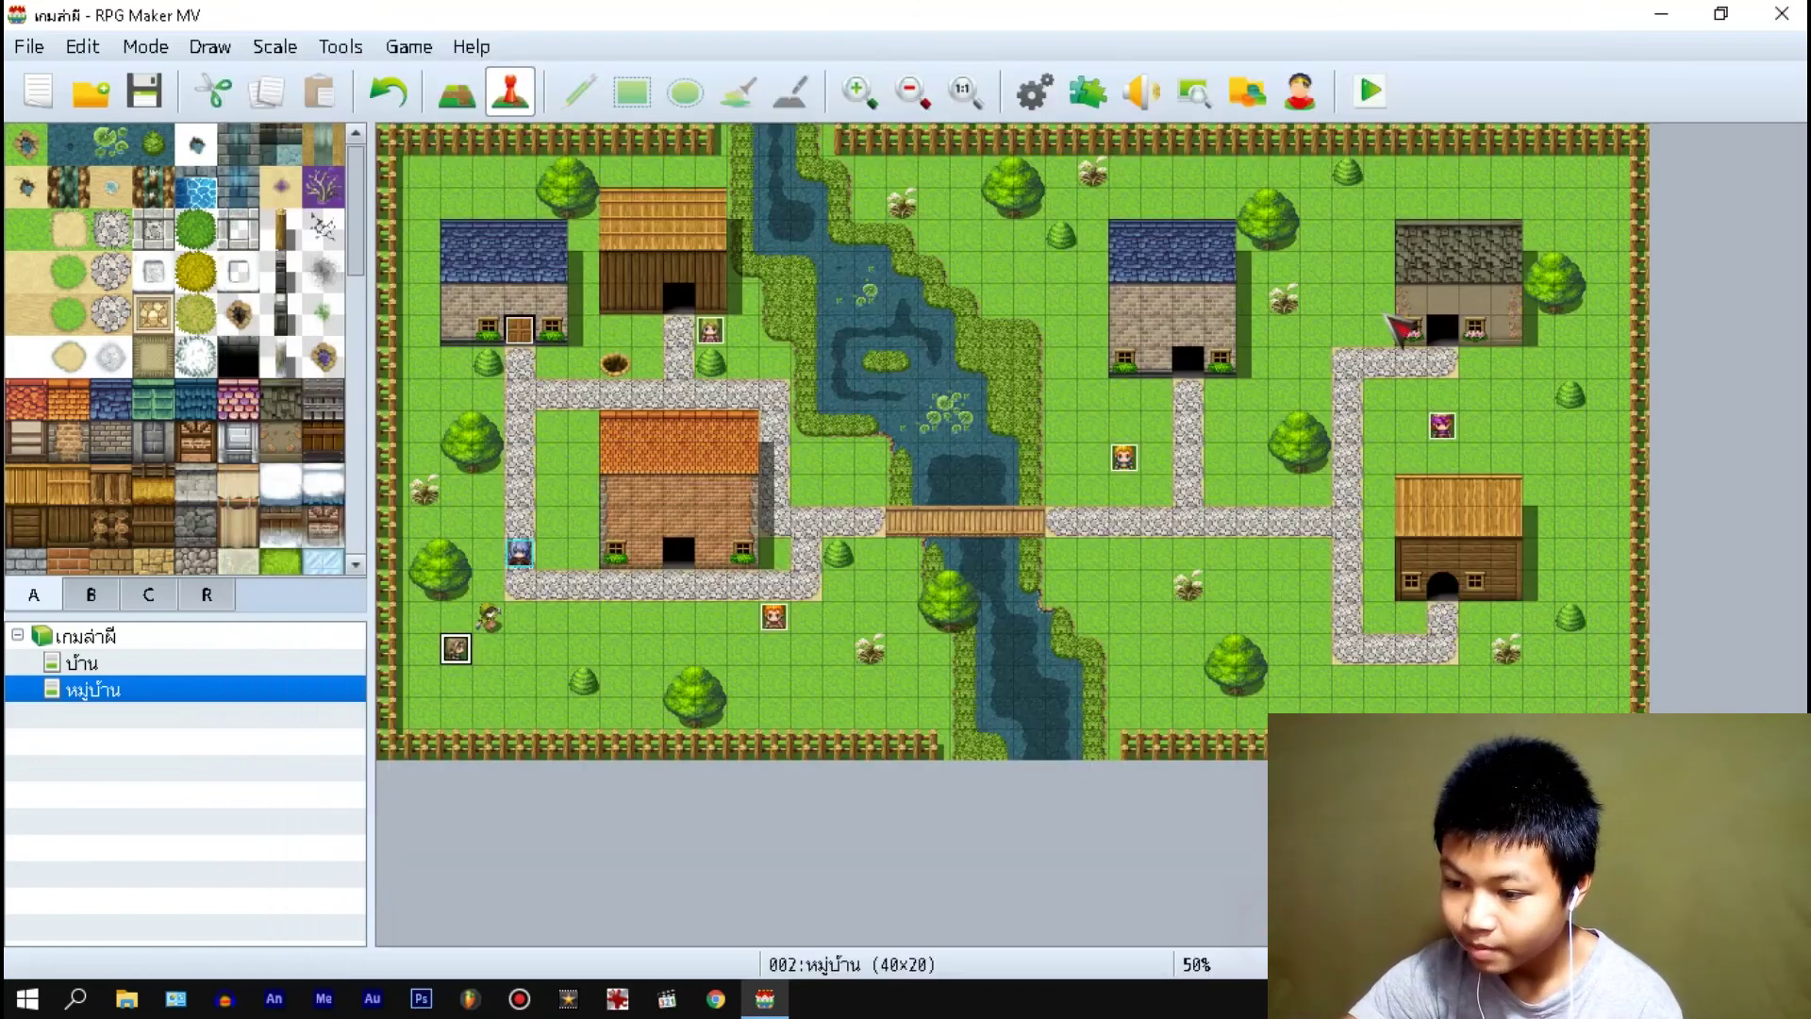
# - Playtest the game in a maximized window and start a new game to trigger the event and check the custom Game Over screen
pyautogui.click(1370, 92)
pyautogui.click(769, 570)
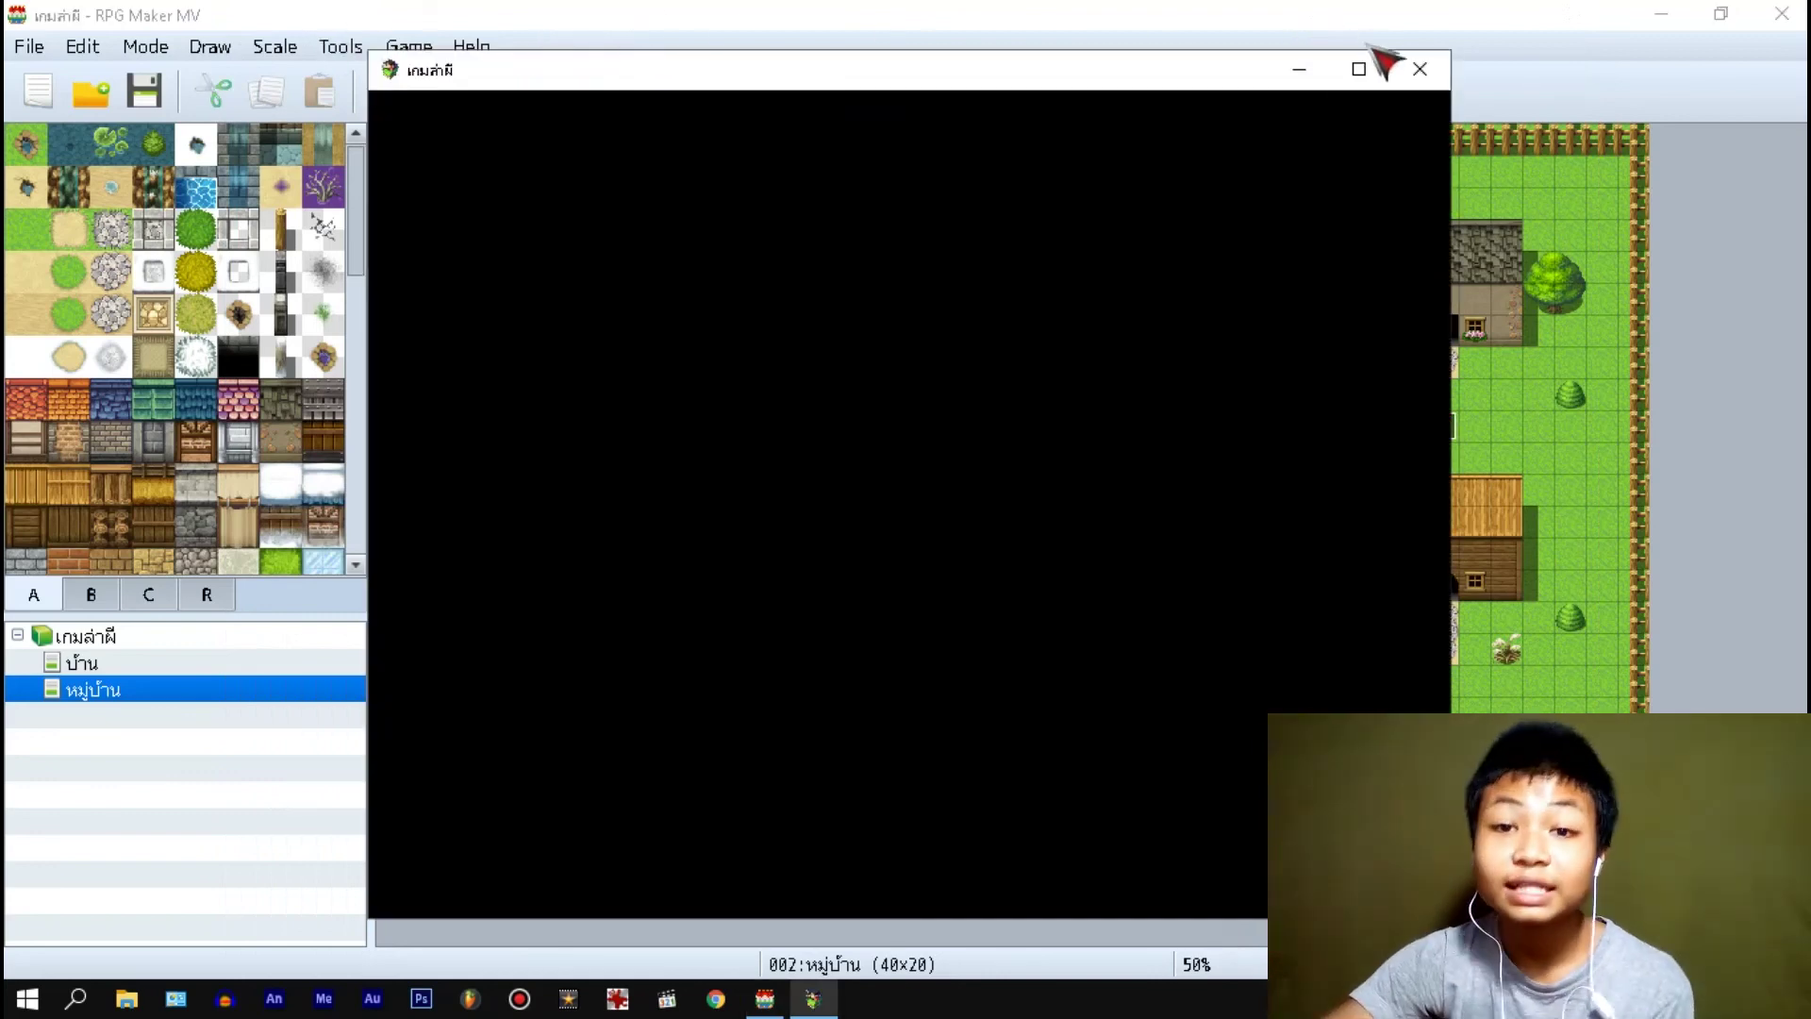
pyautogui.click(1357, 74)
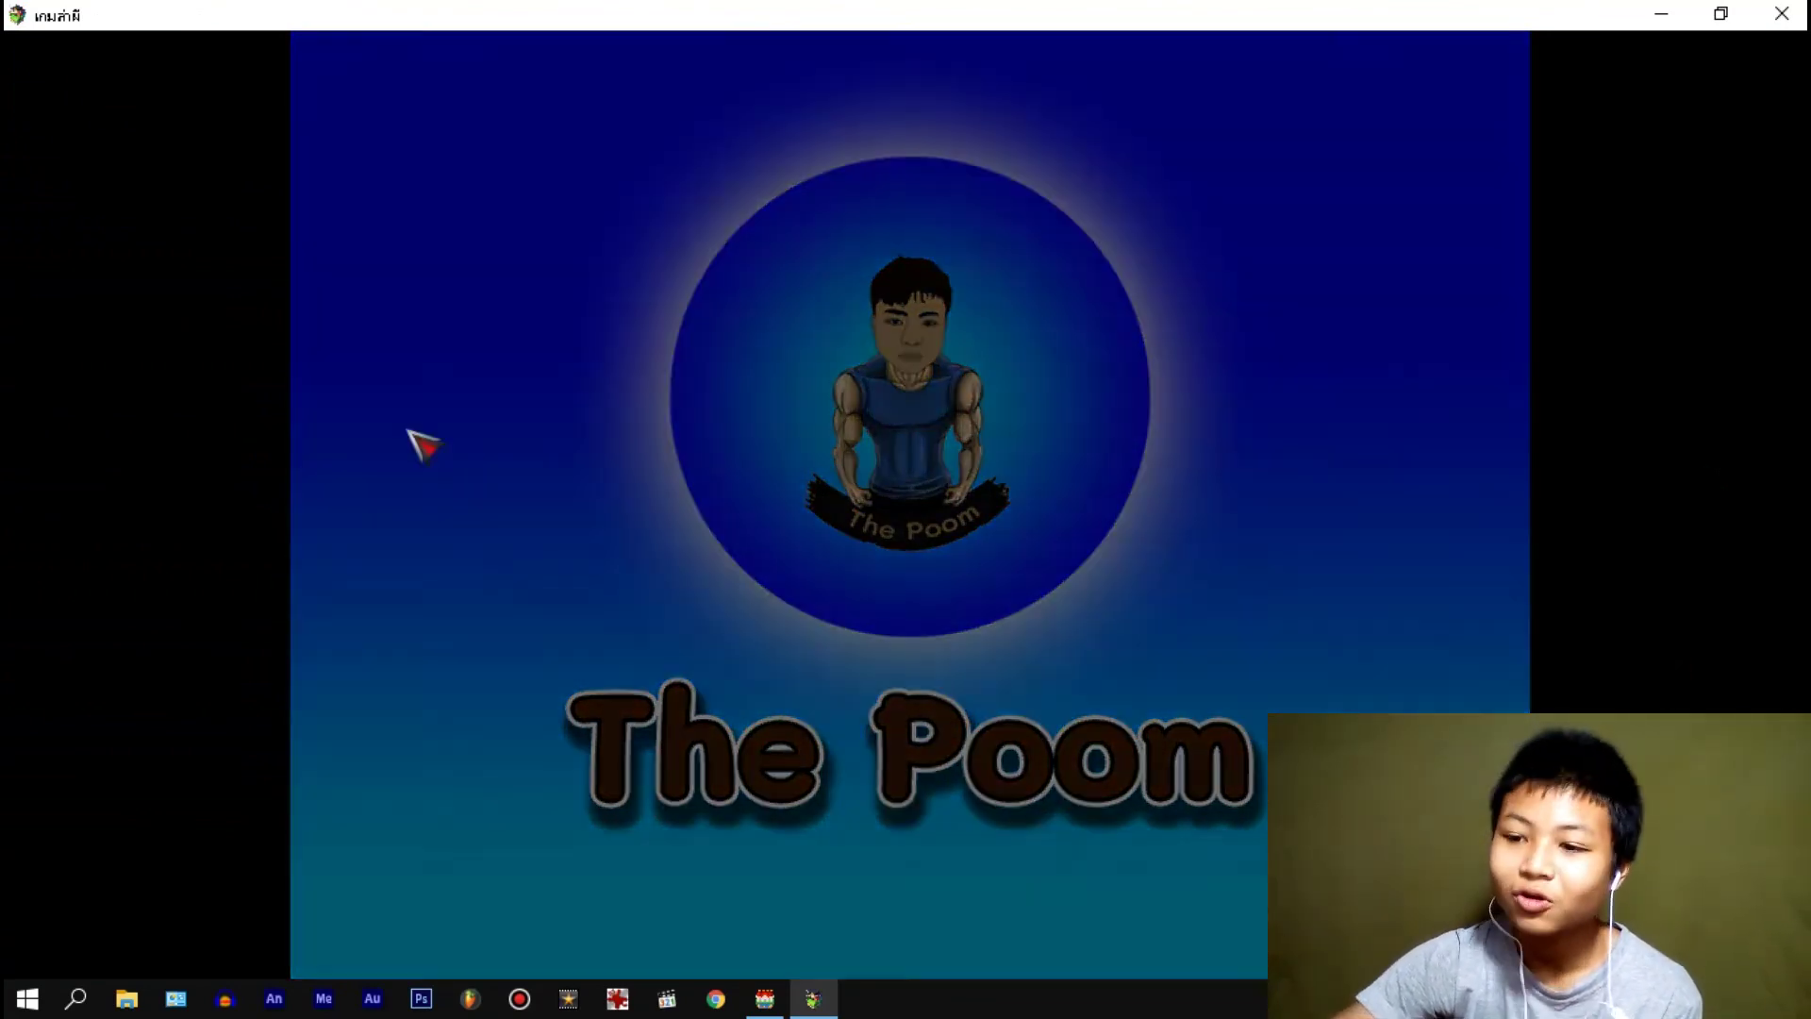
pyautogui.press('Return')
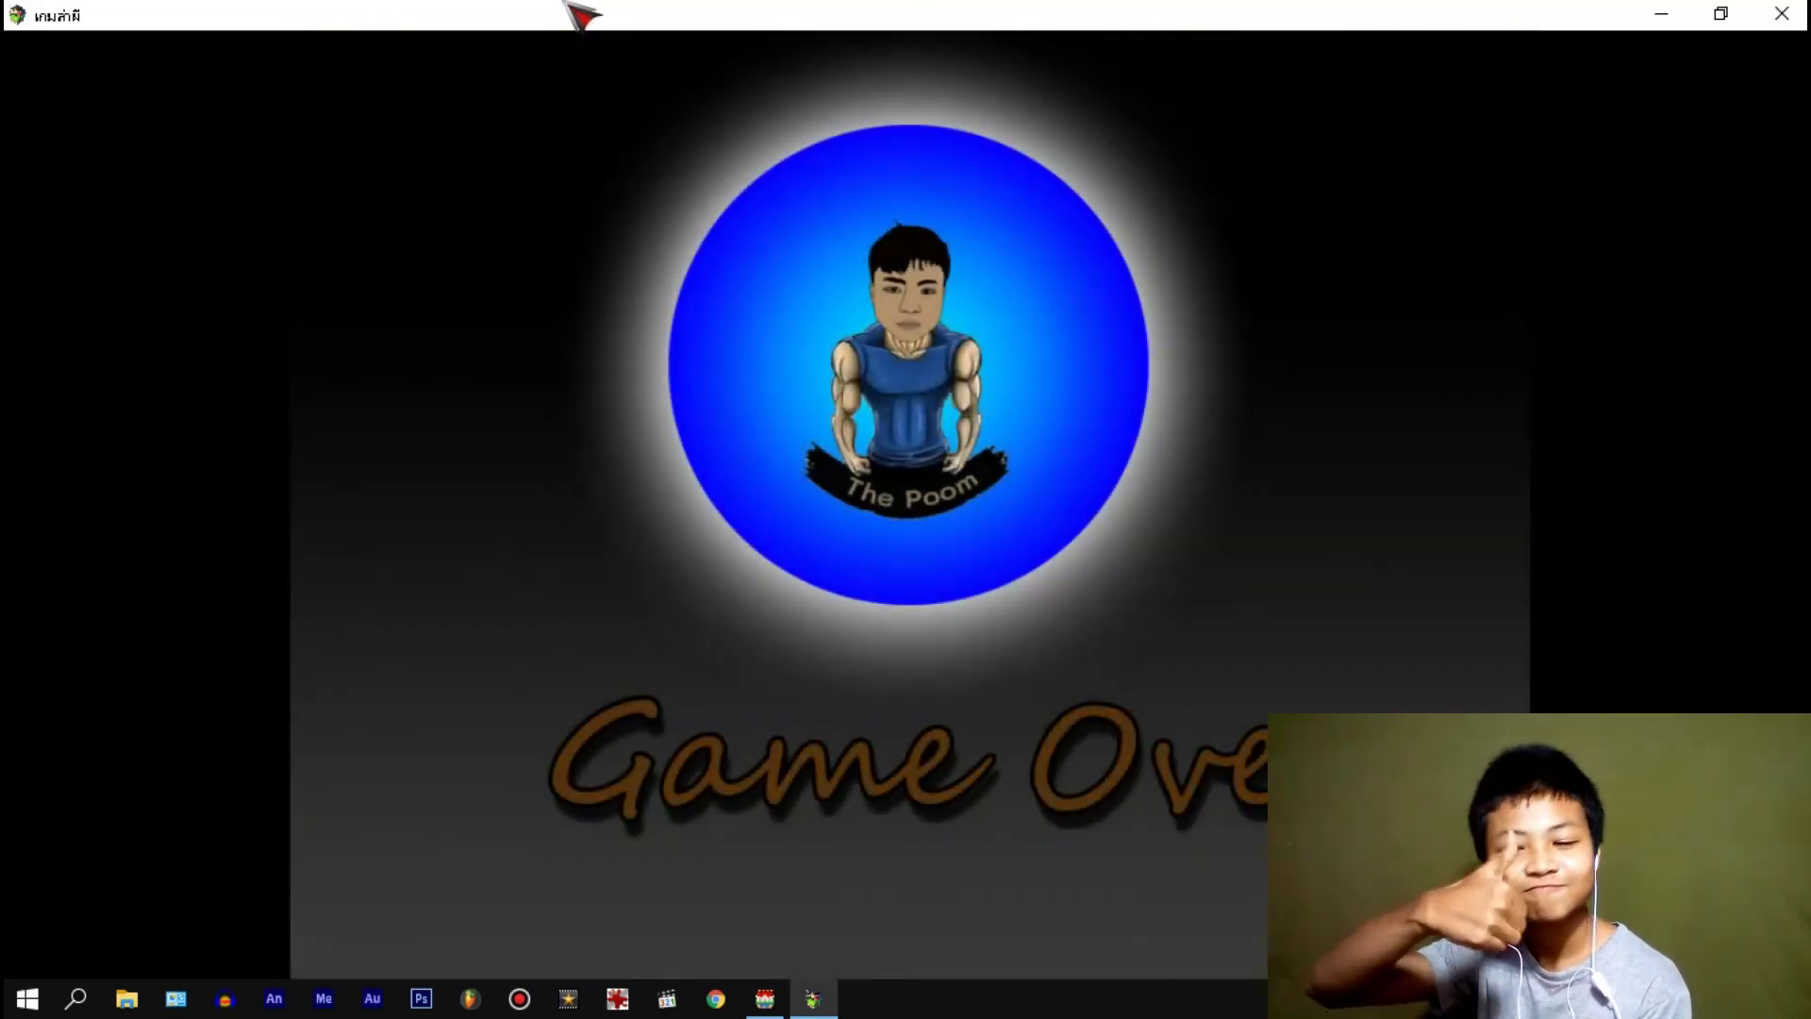
# - Leave the Game Over screen for the title screen and close the playtest
pyautogui.click(606, 497)
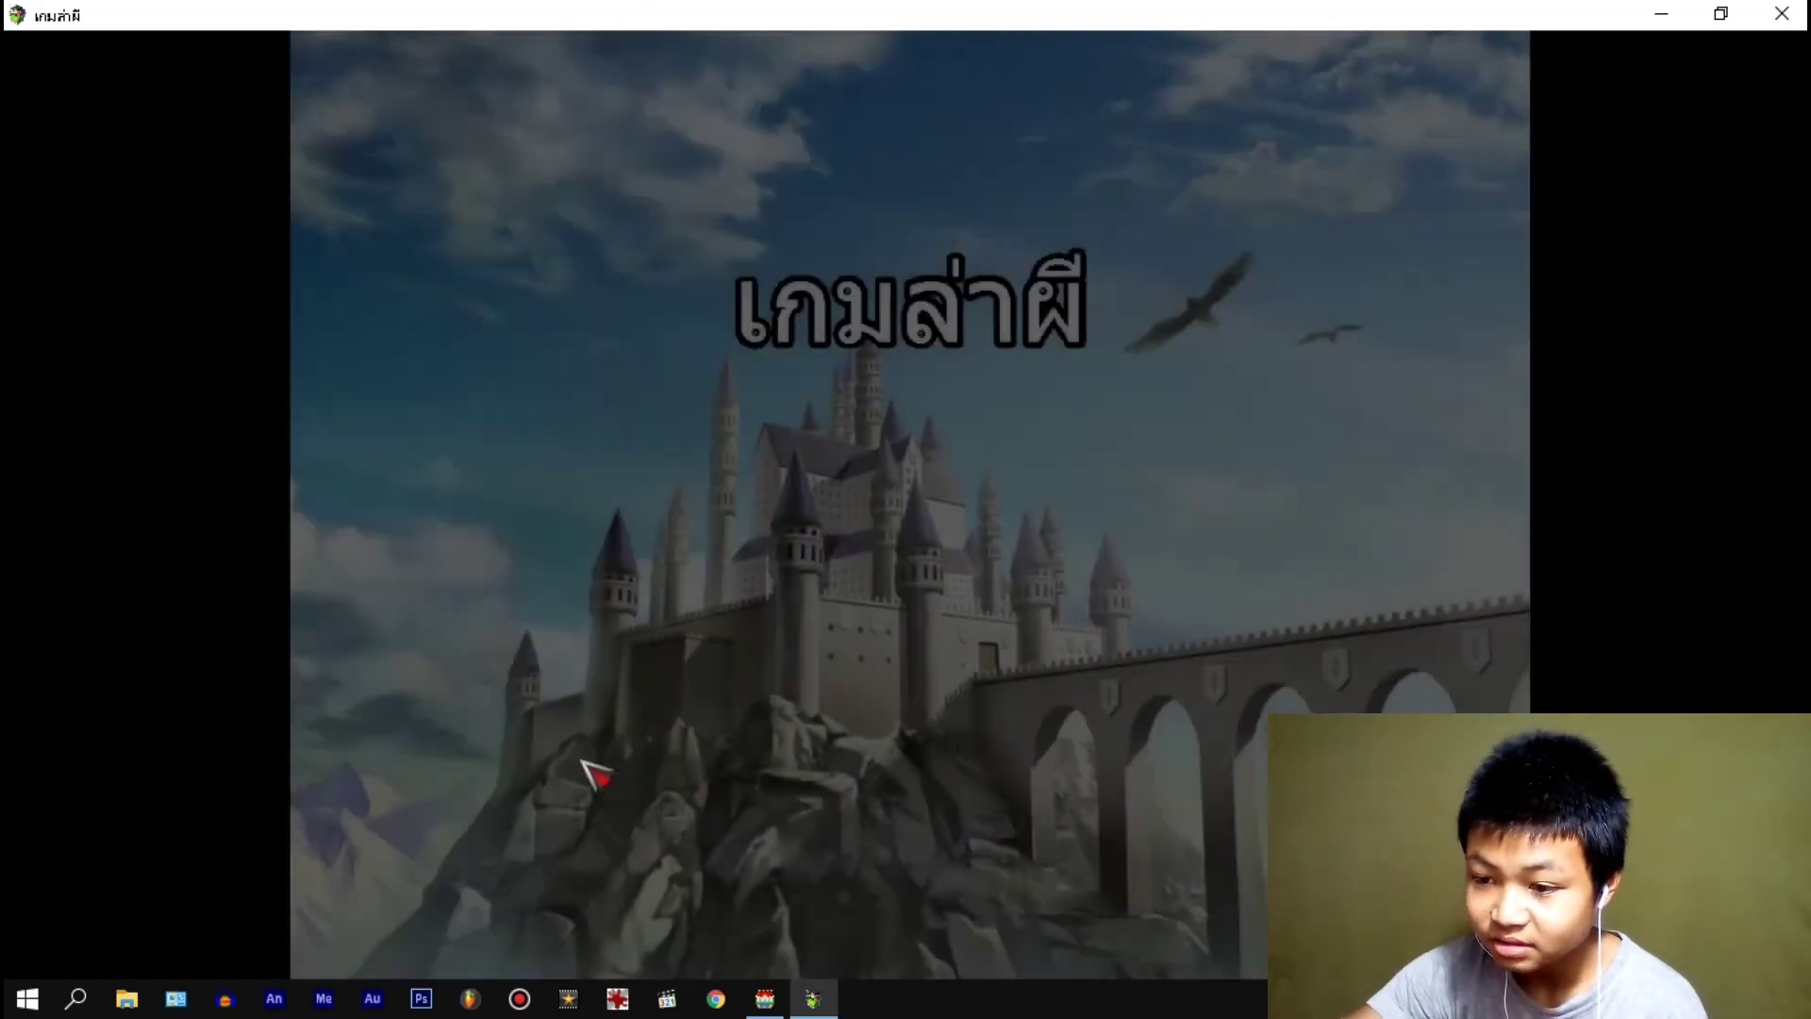
pyautogui.click(887, 661)
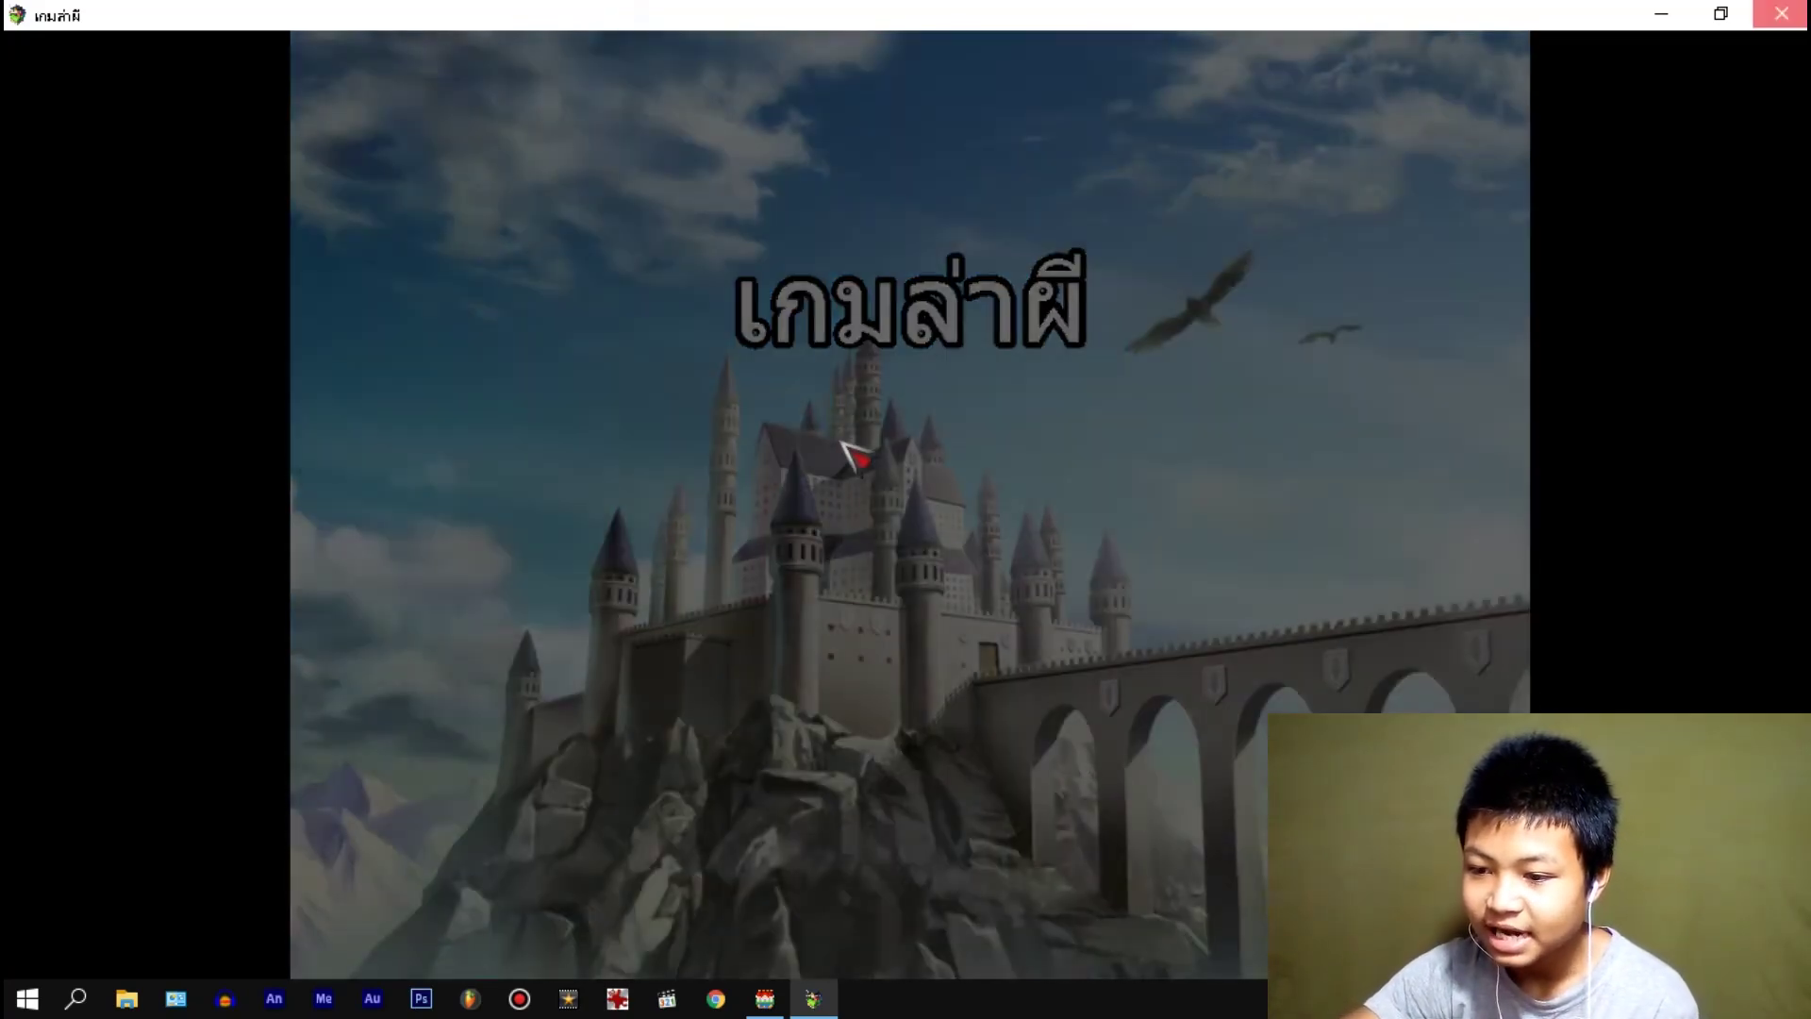
pyautogui.hotkey('alt', 'F4')
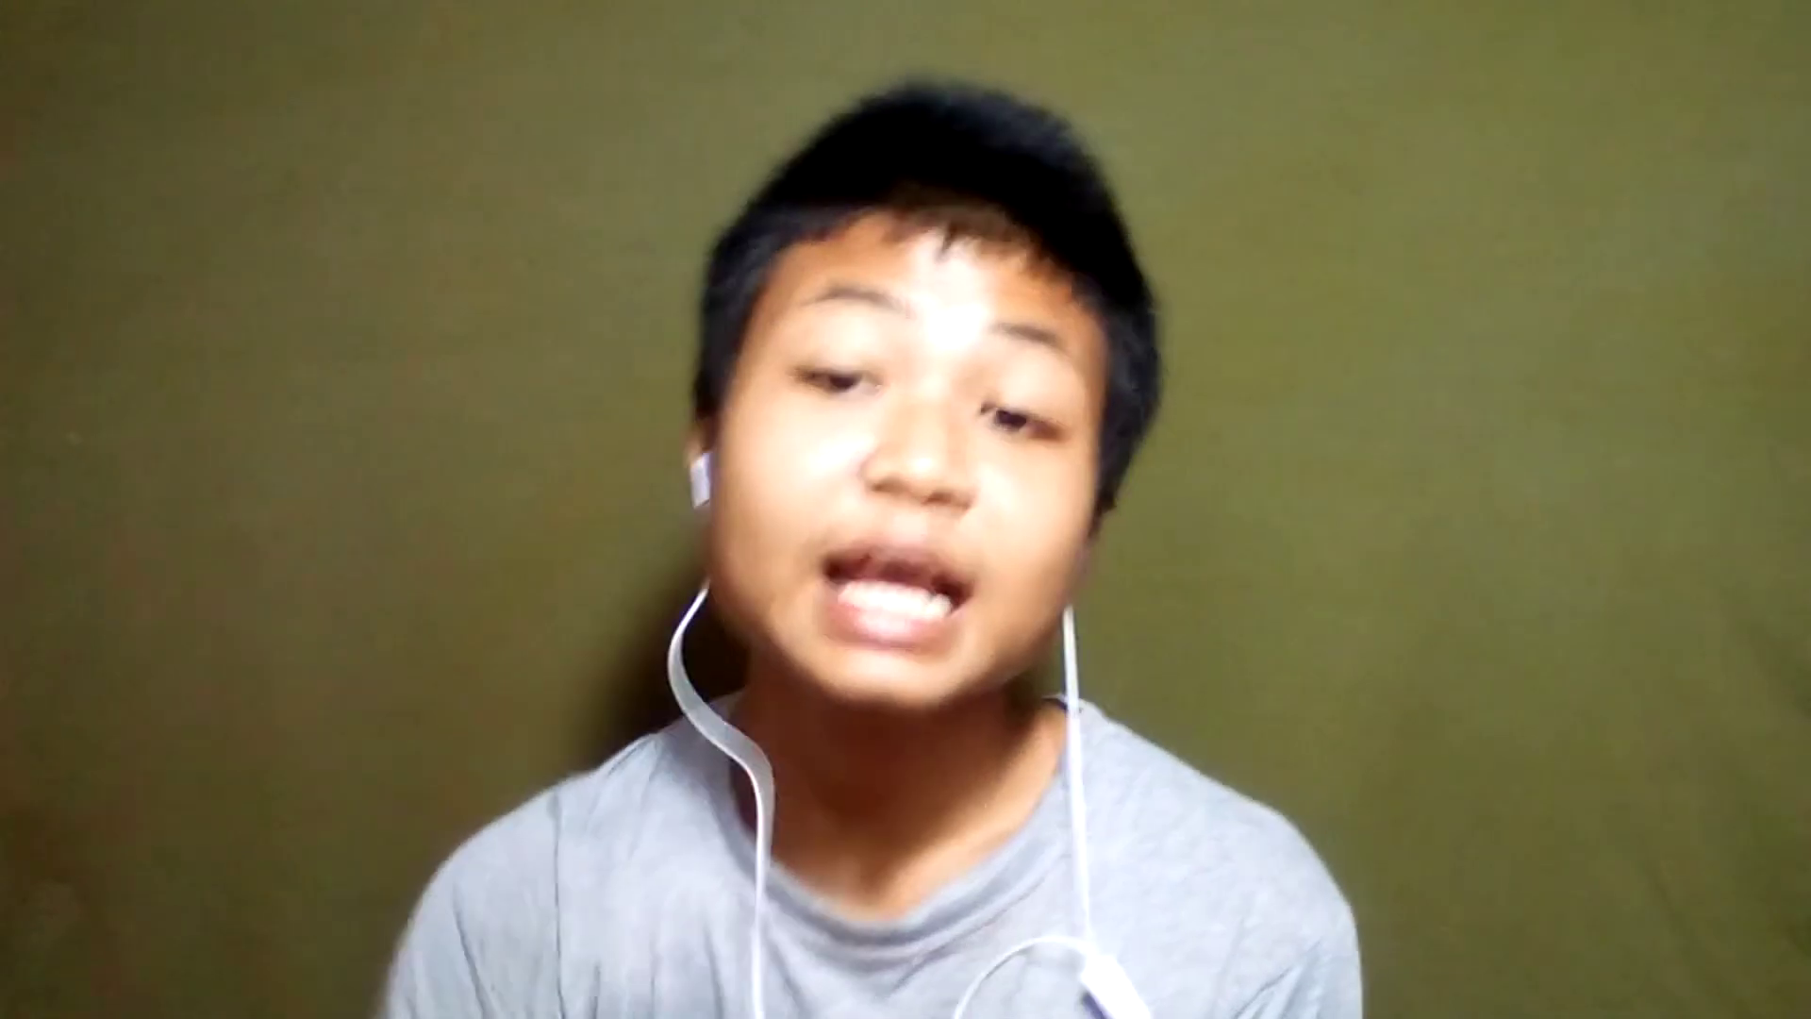